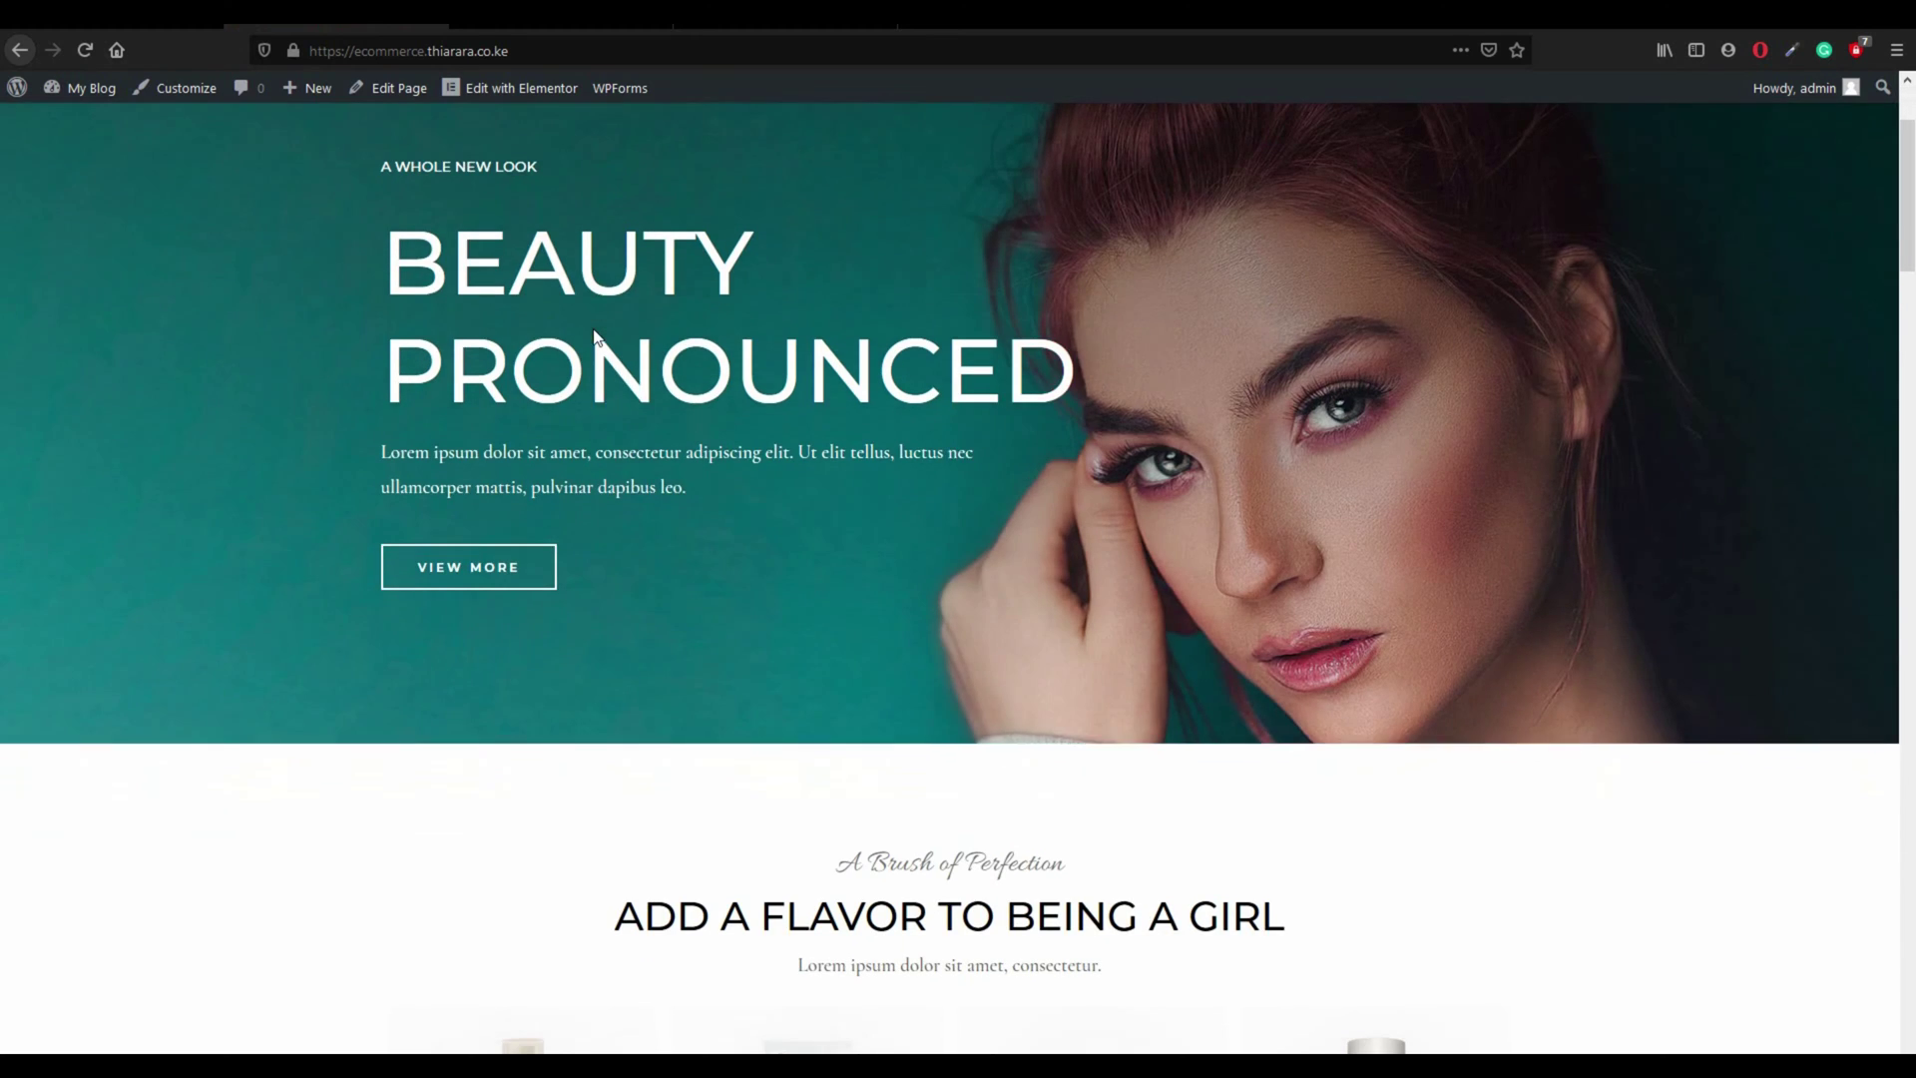
Step: Add the Acme Skin Toner from the home page to the wishlist and view the wishlist
{"action": "scroll", "coordinate": [584, 429], "scroll_direction": "down", "scroll_amount": 3}
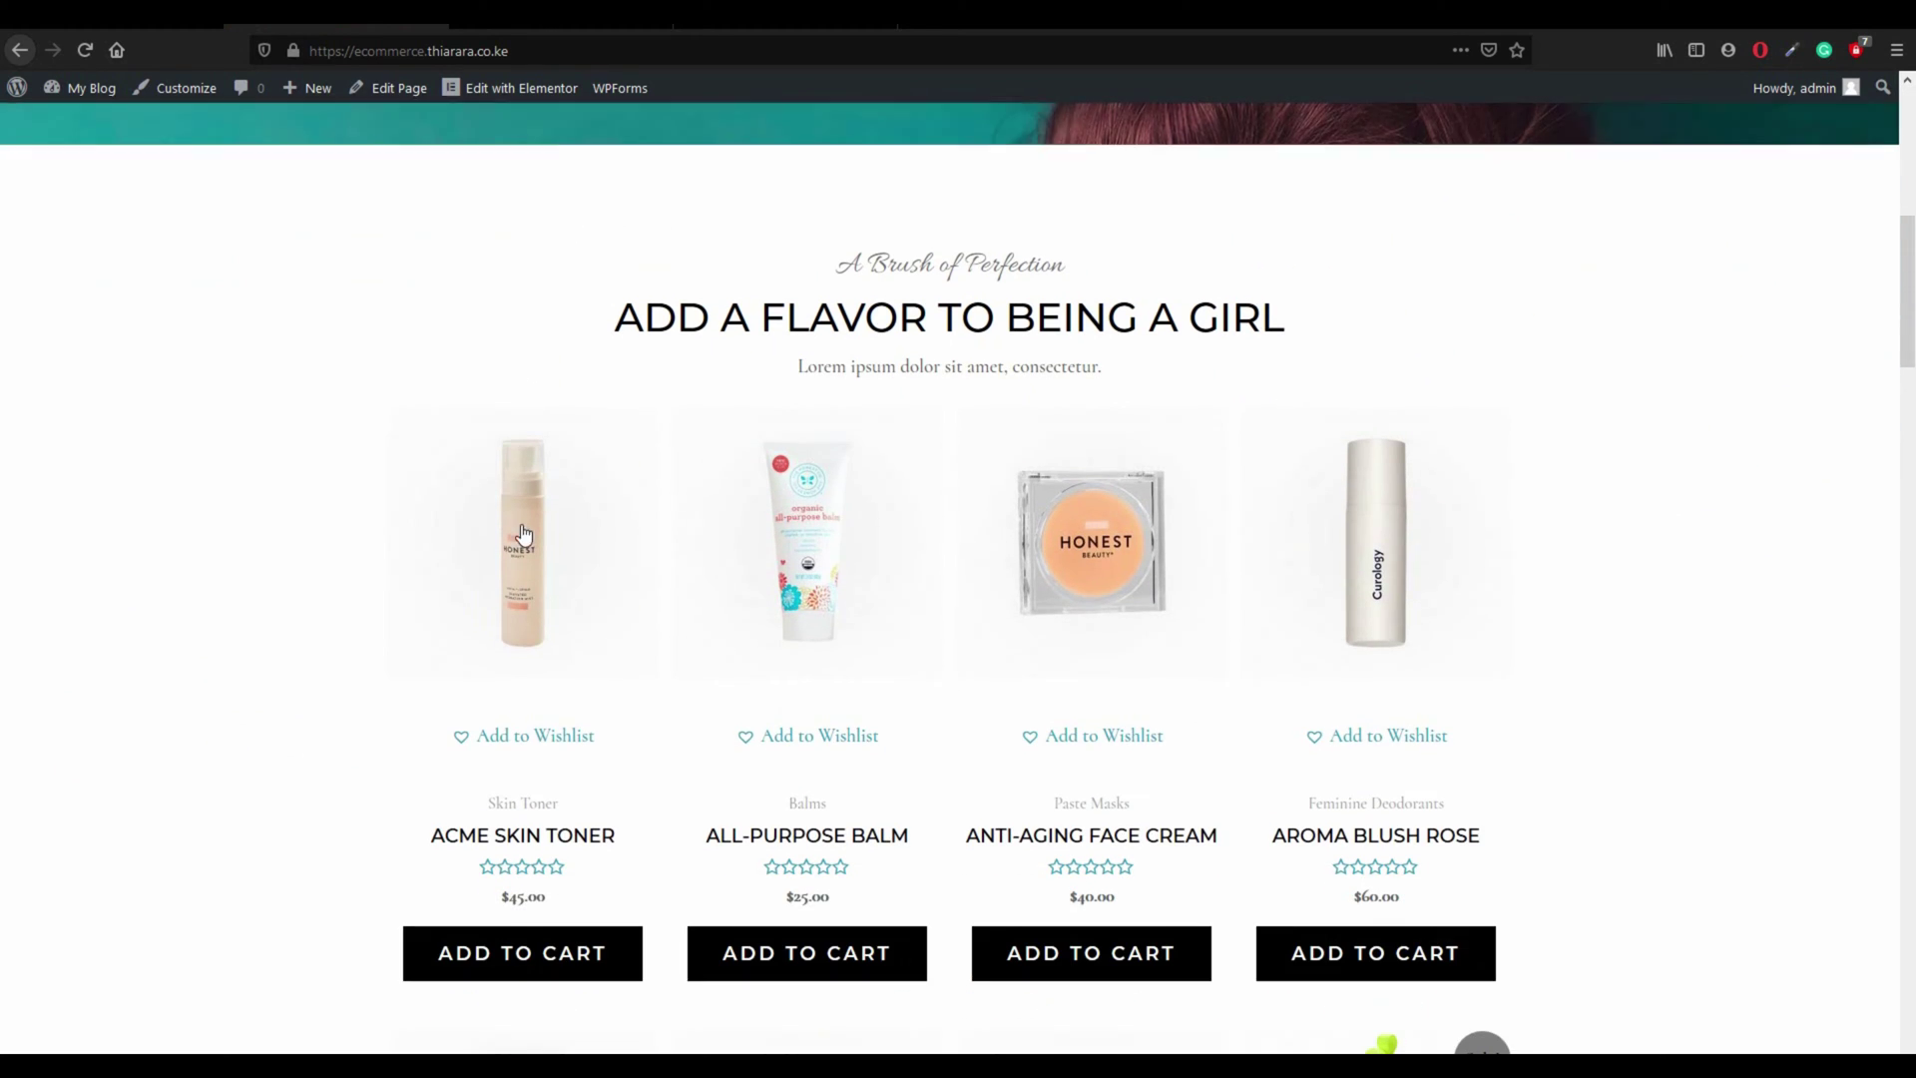
{"action": "left_click_drag", "start_coordinate": [599, 619], "coordinate": [464, 624]}
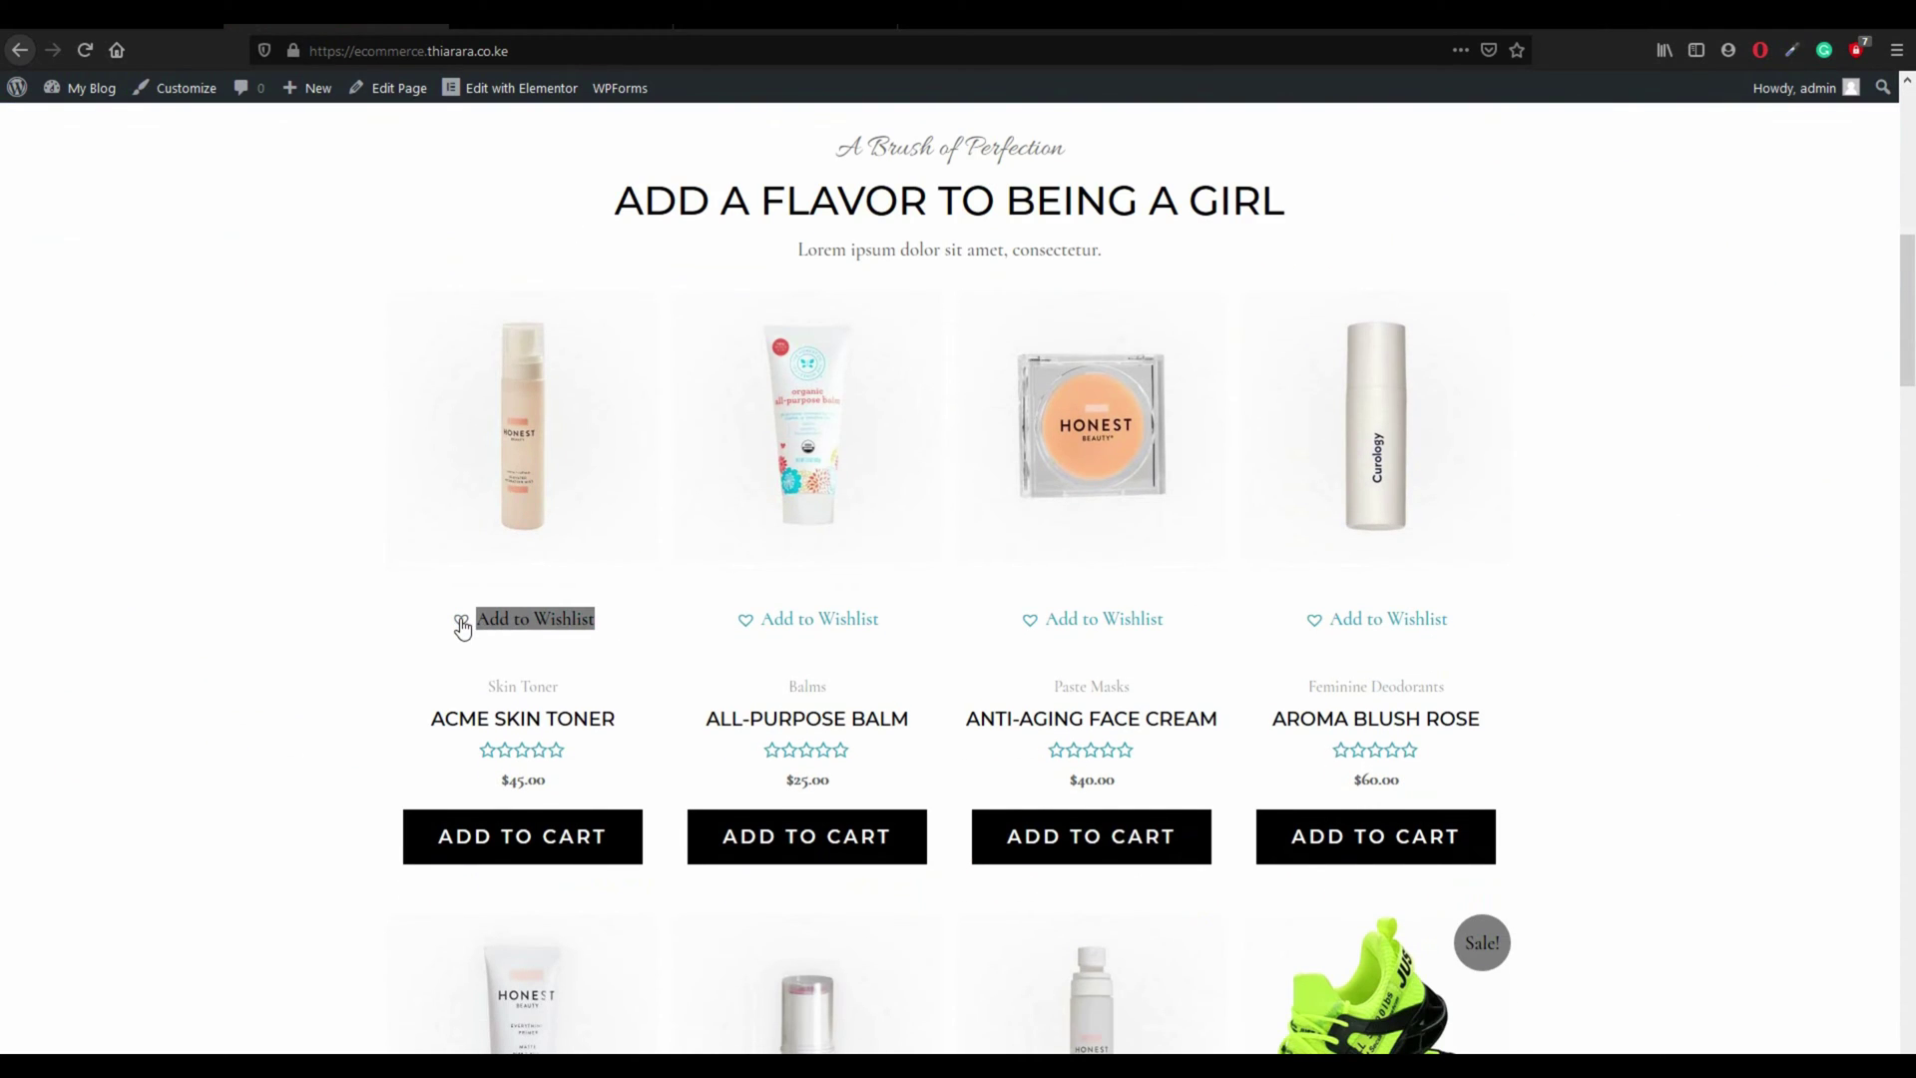
{"action": "left_click", "coordinate": [454, 624]}
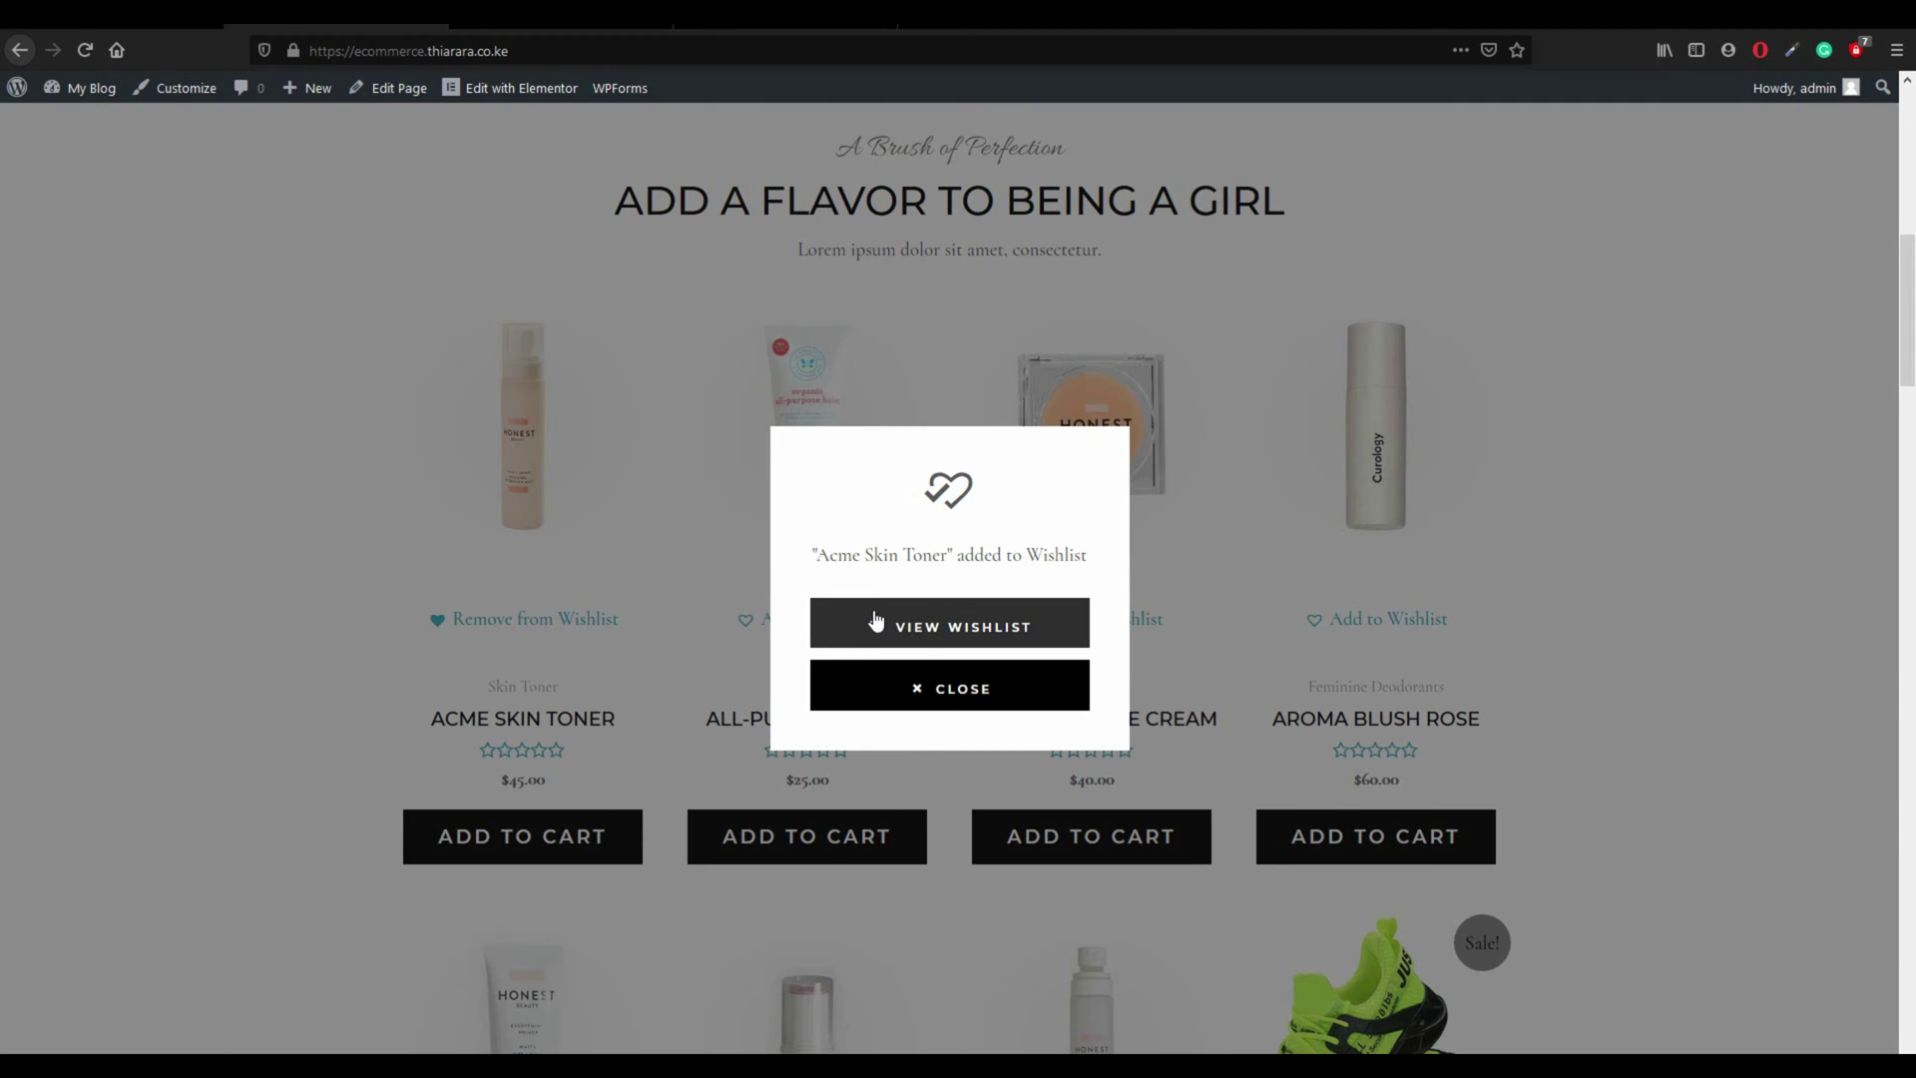
{"action": "left_click", "coordinate": [841, 624]}
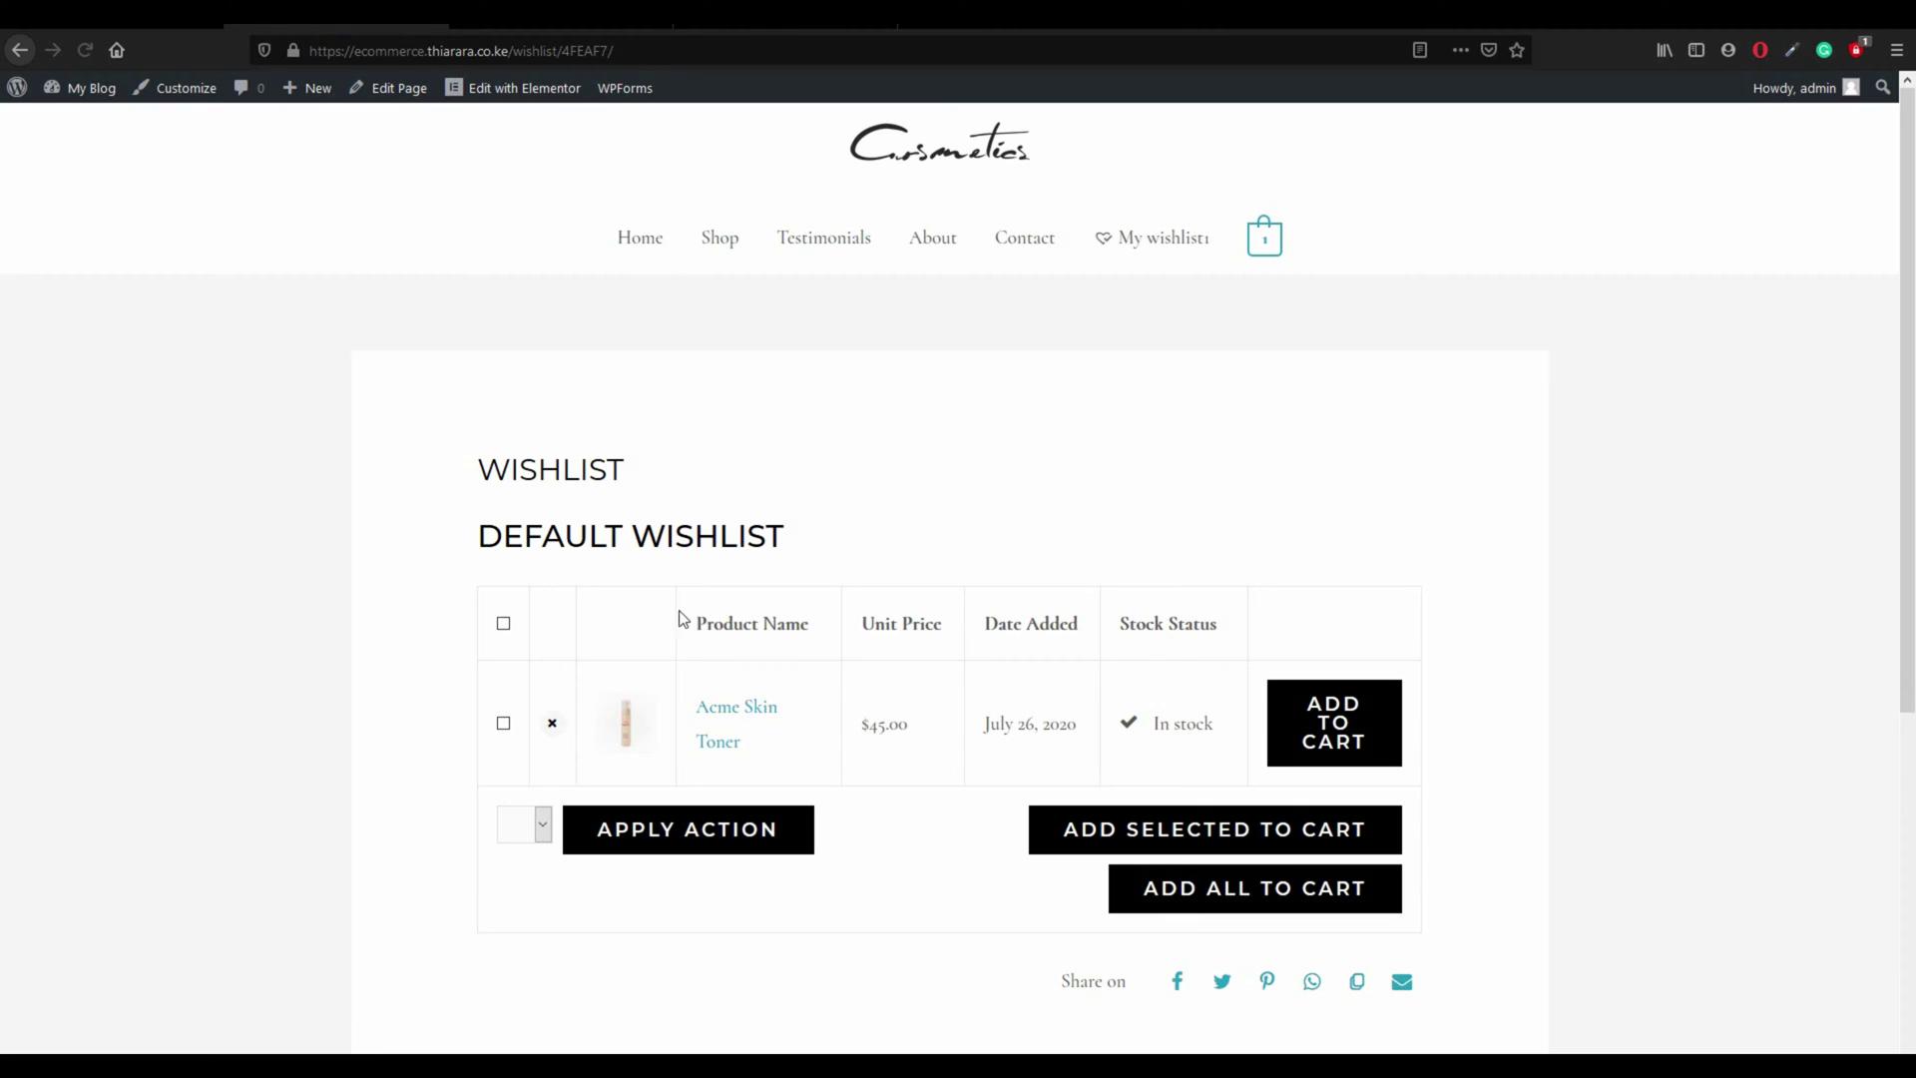
Step: Go to the shop page and remove the Acme Skin Toner from the wishlist
{"action": "left_click", "coordinate": [728, 243]}
{"action": "scroll", "coordinate": [739, 510], "scroll_direction": "down", "scroll_amount": 3}
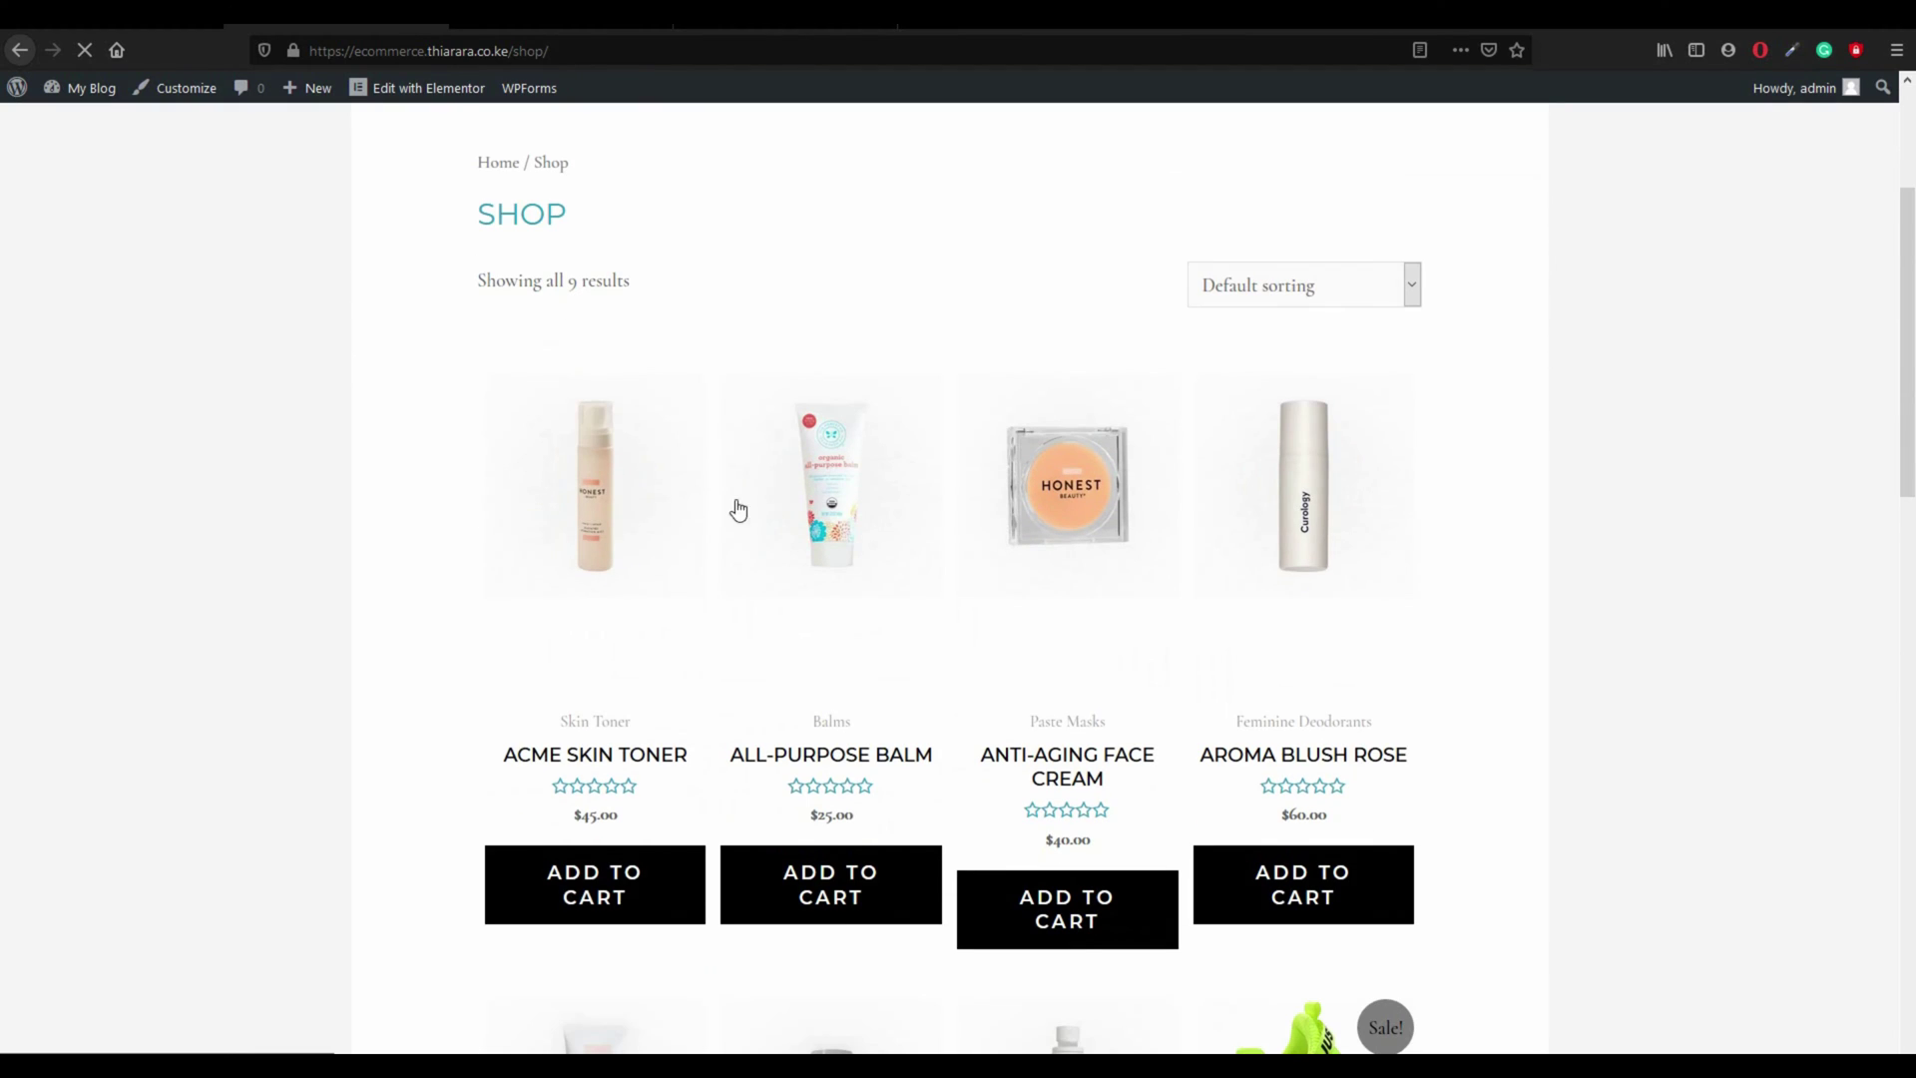
{"action": "scroll", "coordinate": [735, 521], "scroll_direction": "down", "scroll_amount": 2}
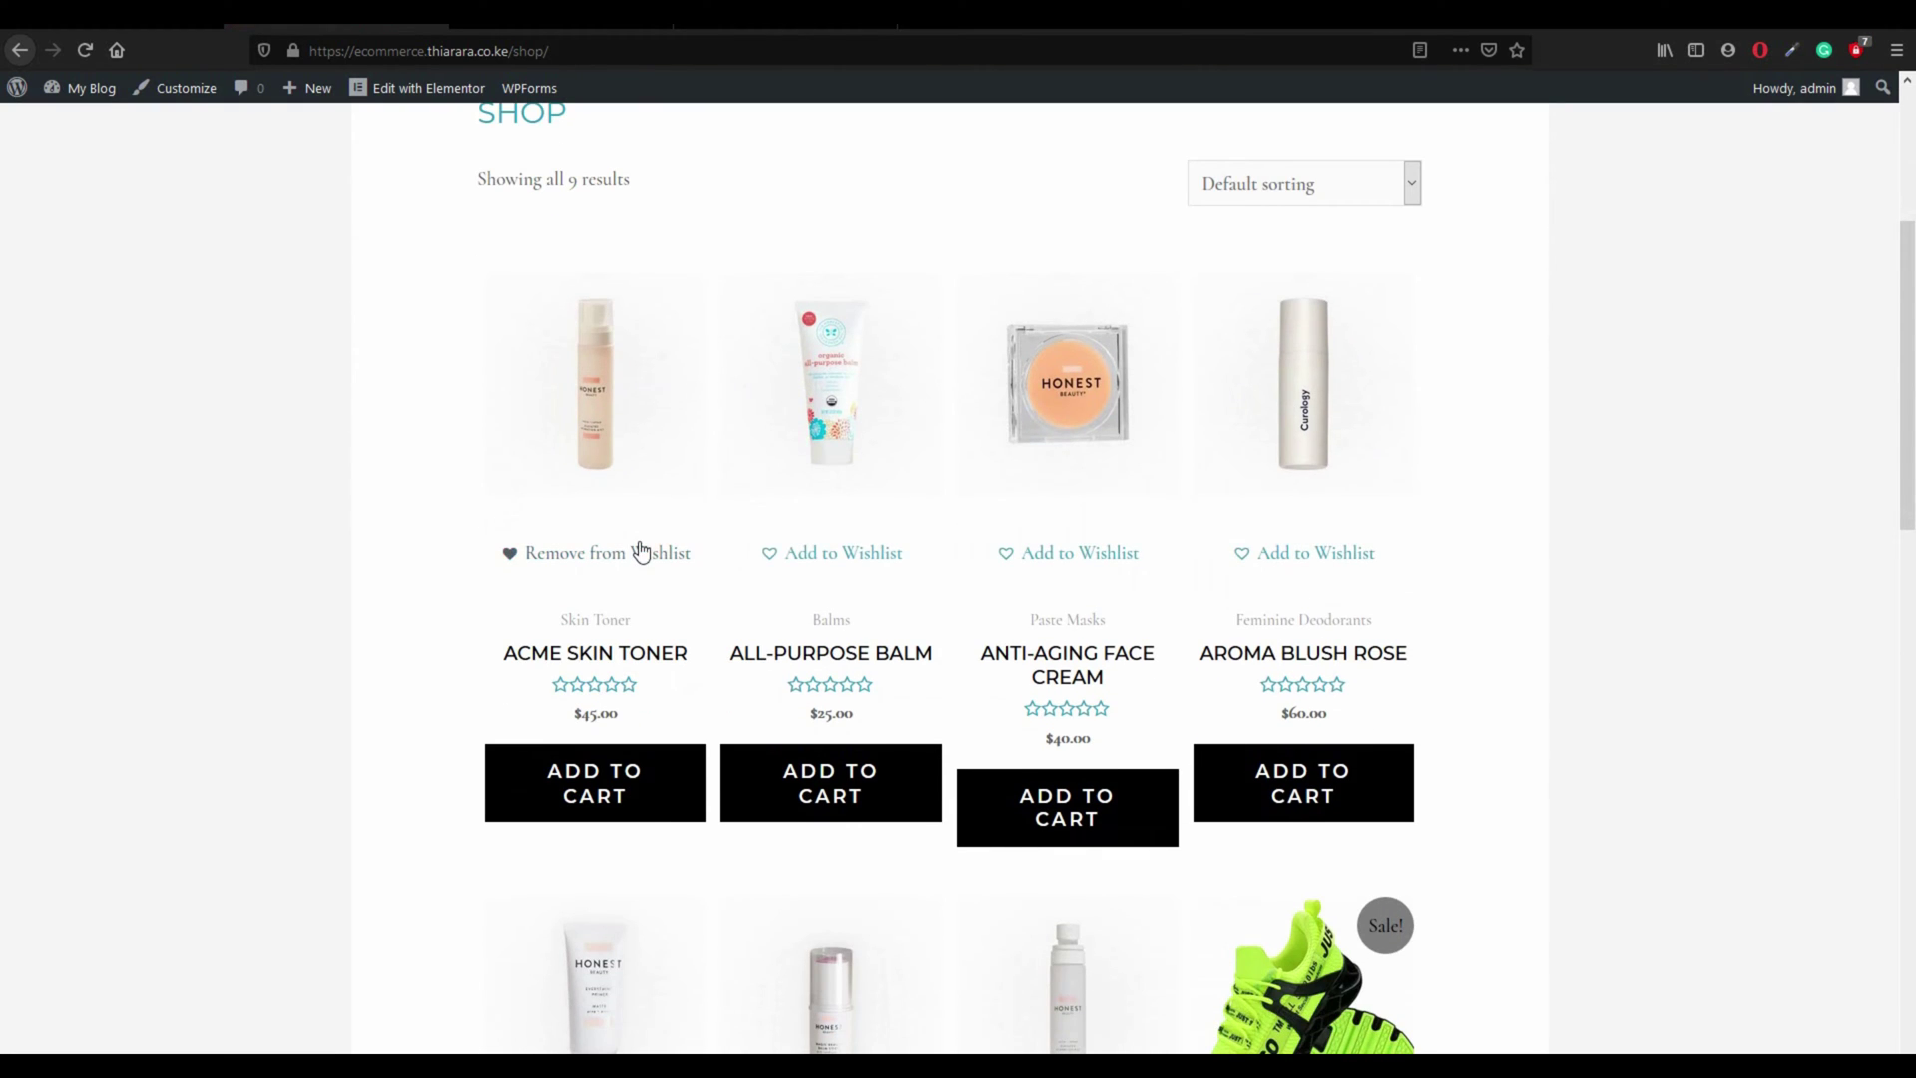
{"action": "scroll", "coordinate": [648, 545], "scroll_direction": "down", "scroll_amount": 1}
{"action": "scroll", "coordinate": [695, 541], "scroll_direction": "down", "scroll_amount": 1}
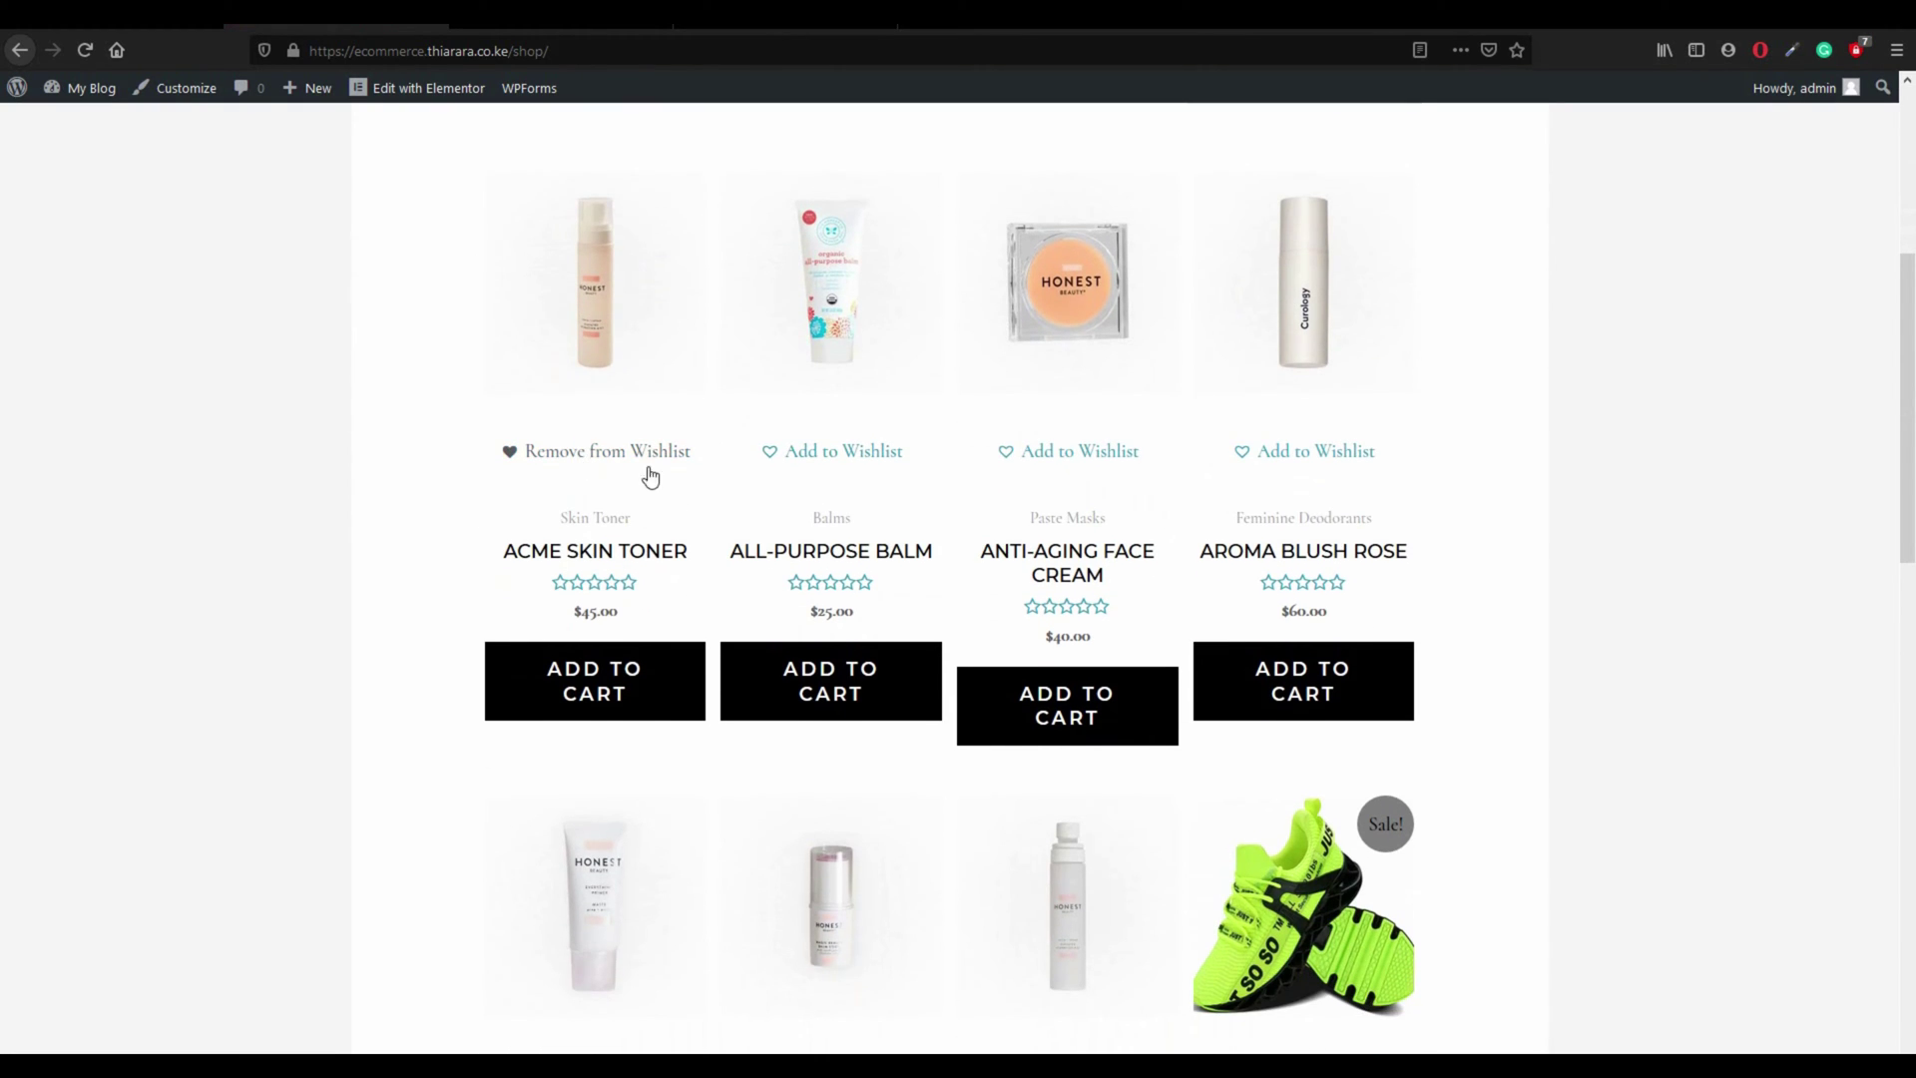
{"action": "left_click", "coordinate": [611, 469]}
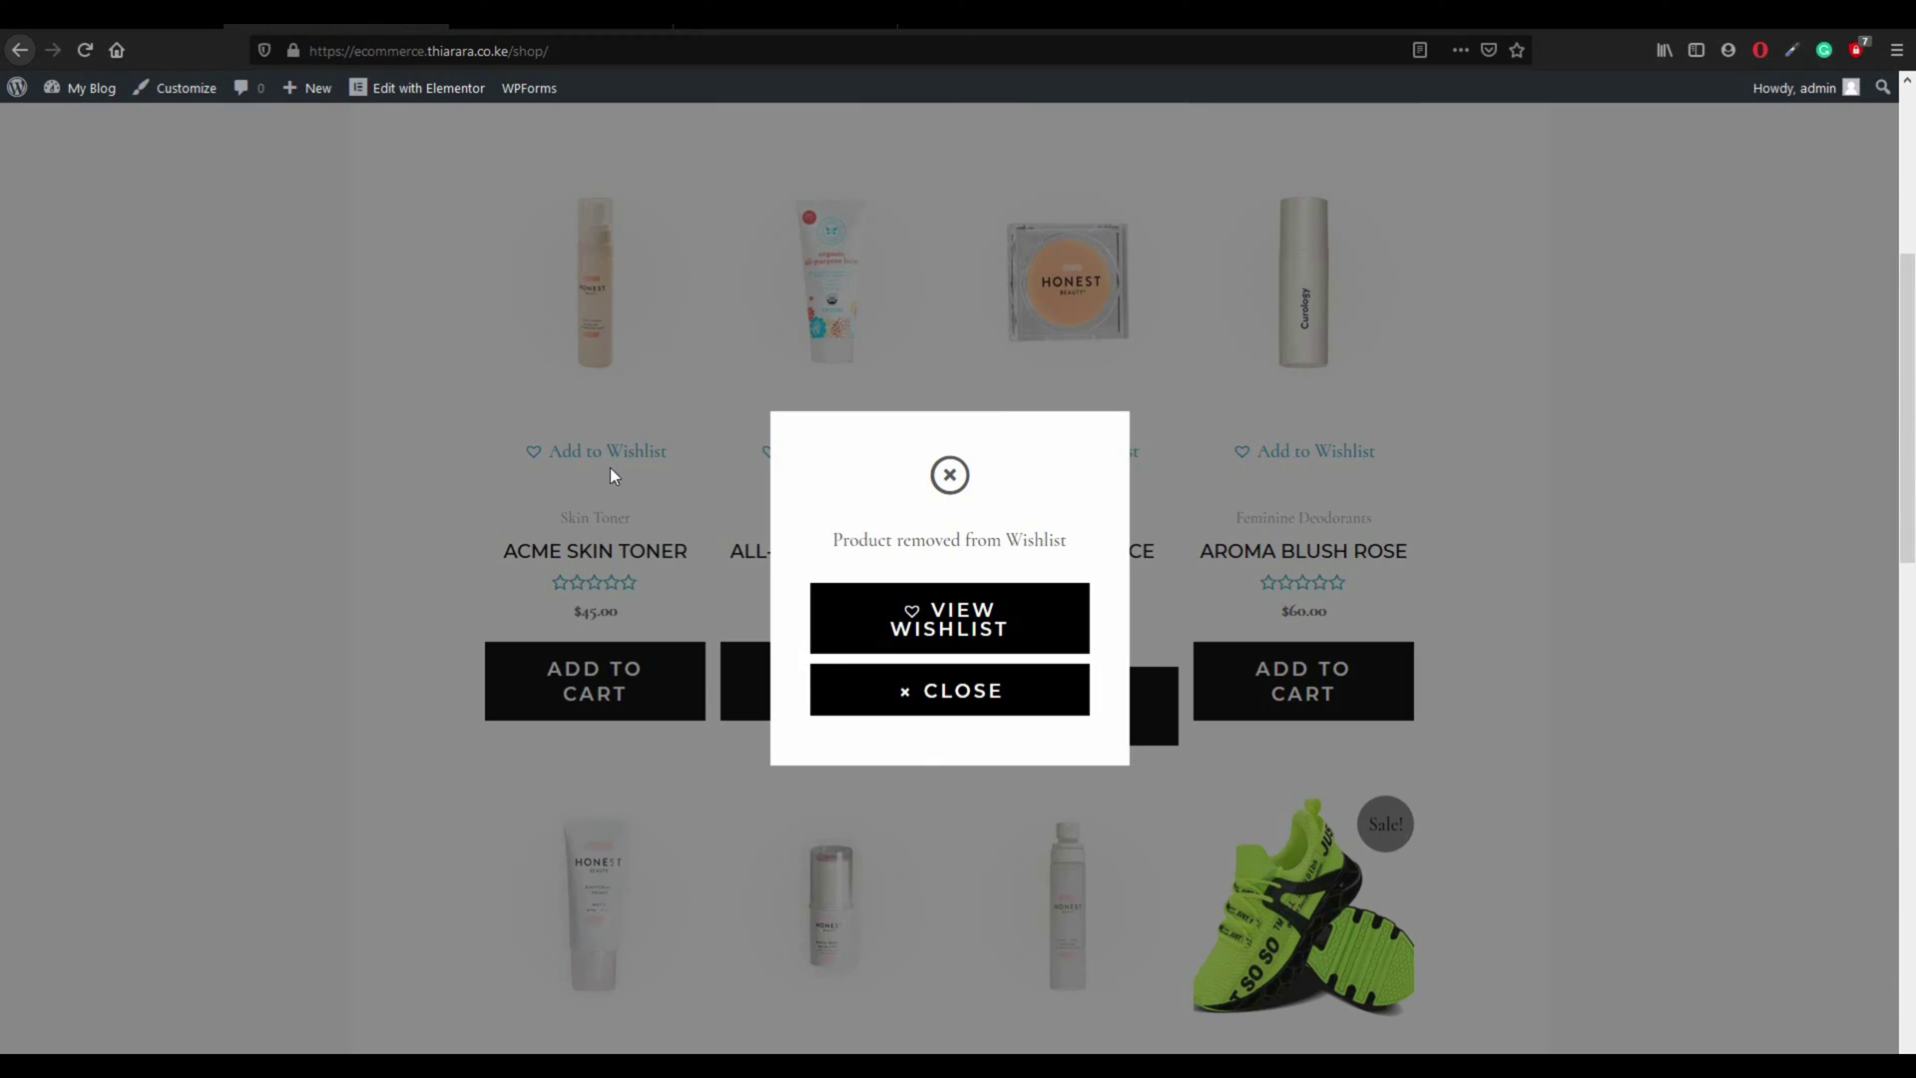
{"action": "left_click", "coordinate": [930, 696]}
Step: Open the Sport Shoe product and add its purple variation in size 7 to the wishlist
{"action": "scroll", "coordinate": [1128, 590], "scroll_direction": "down", "scroll_amount": 3}
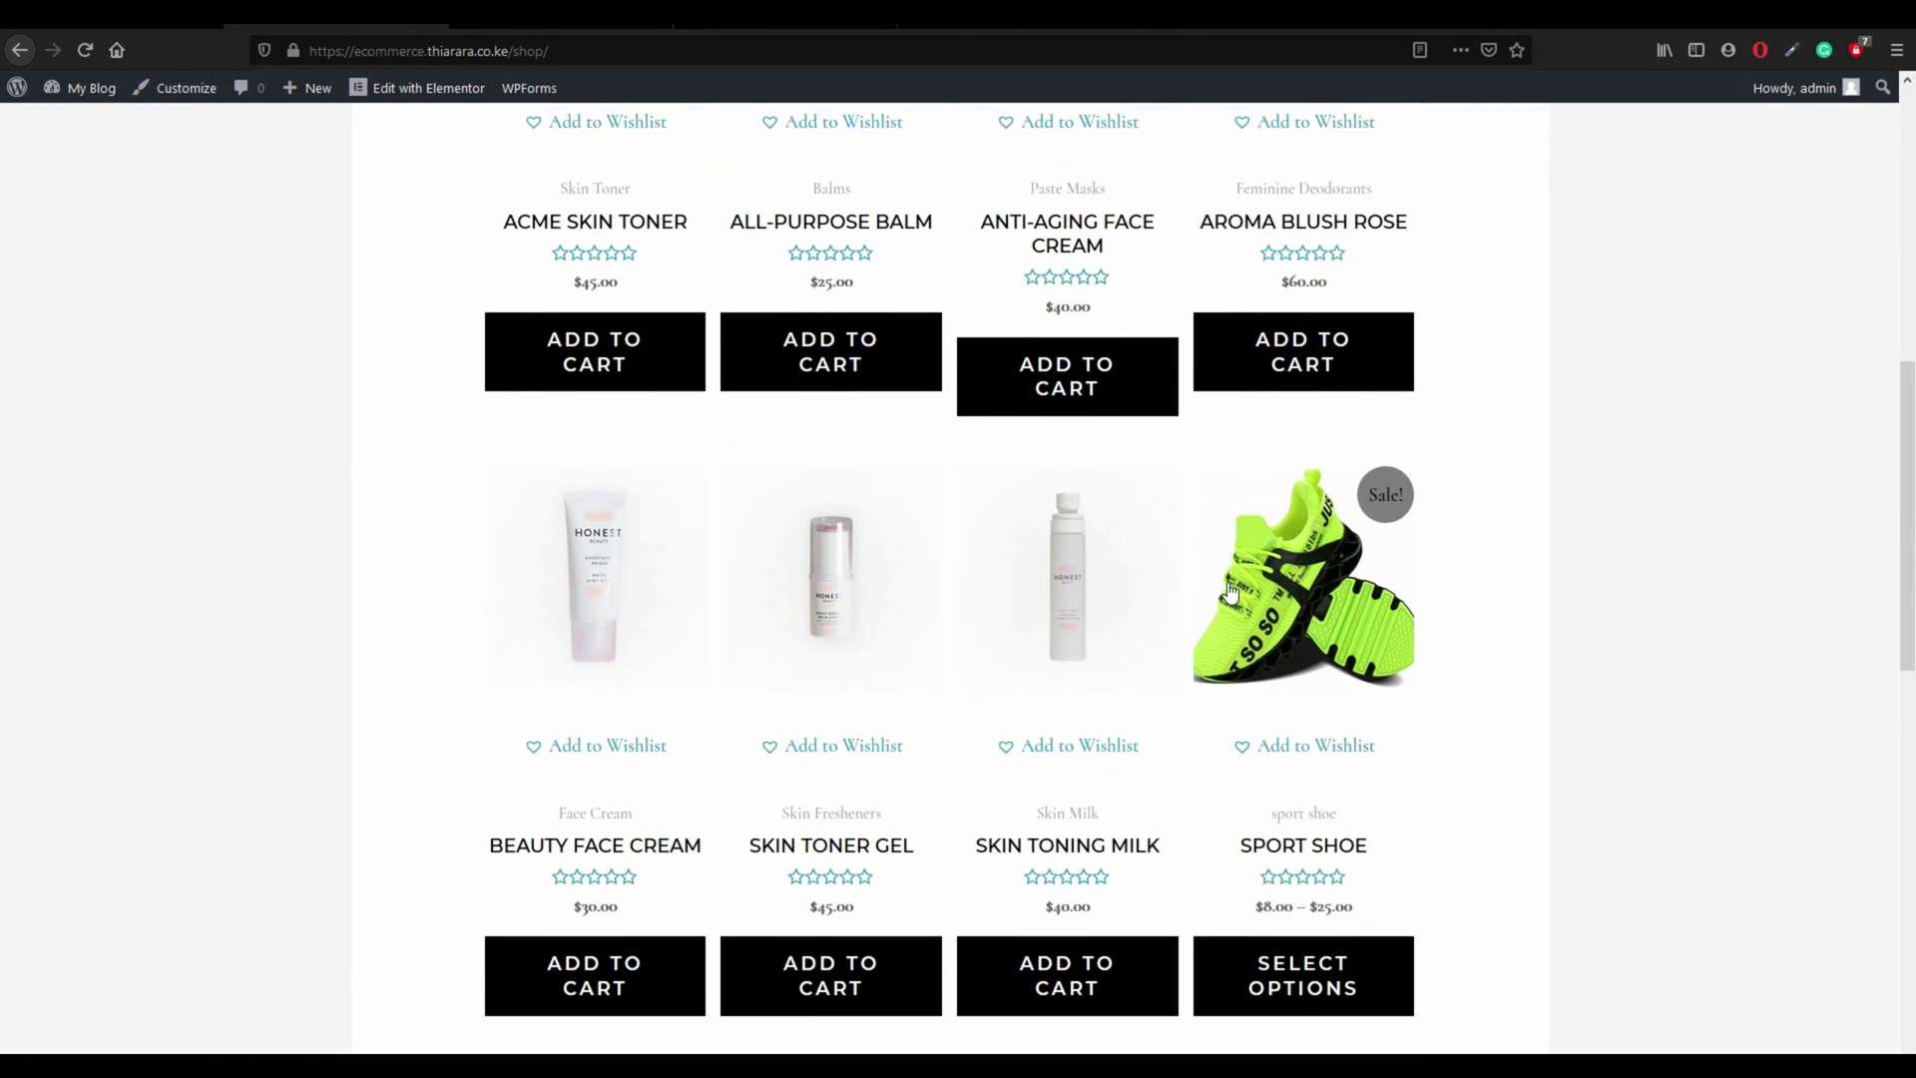
{"action": "scroll", "coordinate": [1230, 593], "scroll_direction": "down", "scroll_amount": 2}
{"action": "left_click", "coordinate": [1287, 798]}
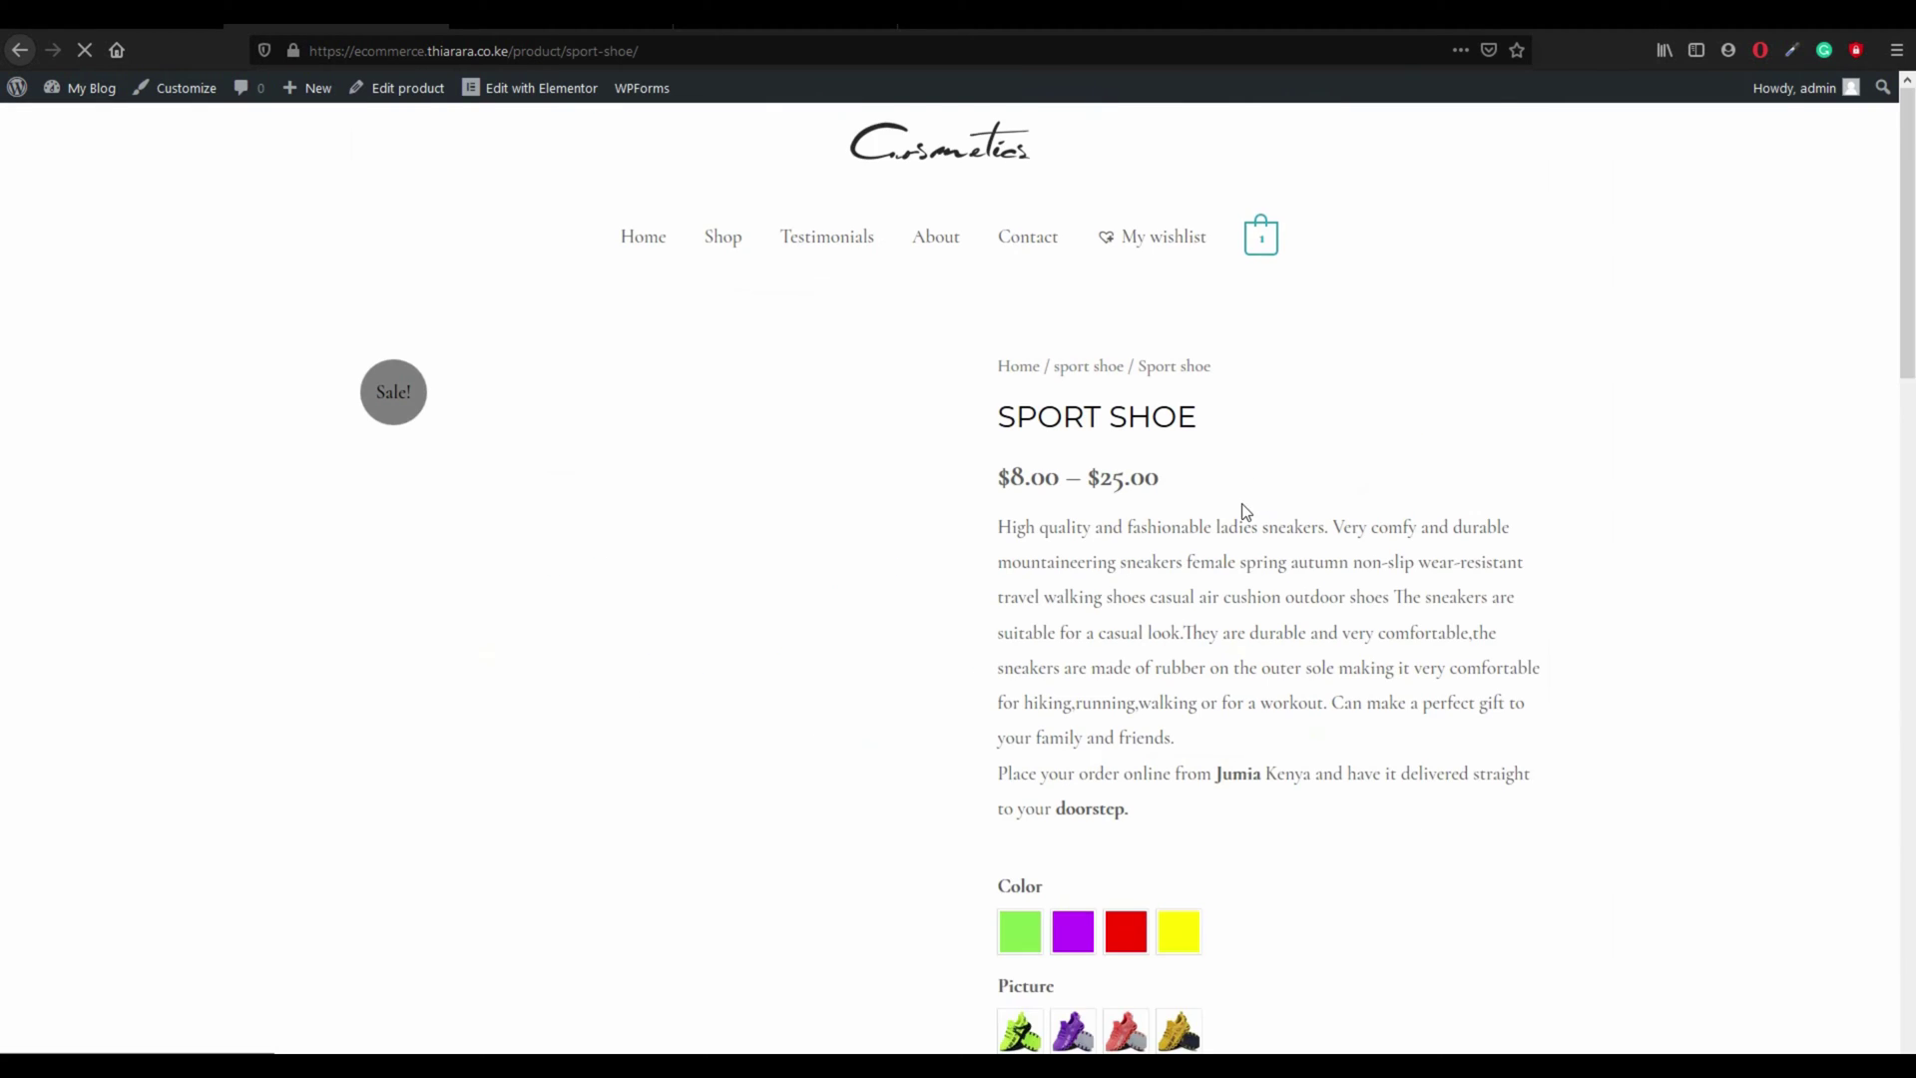
{"action": "scroll", "coordinate": [1241, 512], "scroll_direction": "down", "scroll_amount": 5}
{"action": "left_click", "coordinate": [1073, 523]}
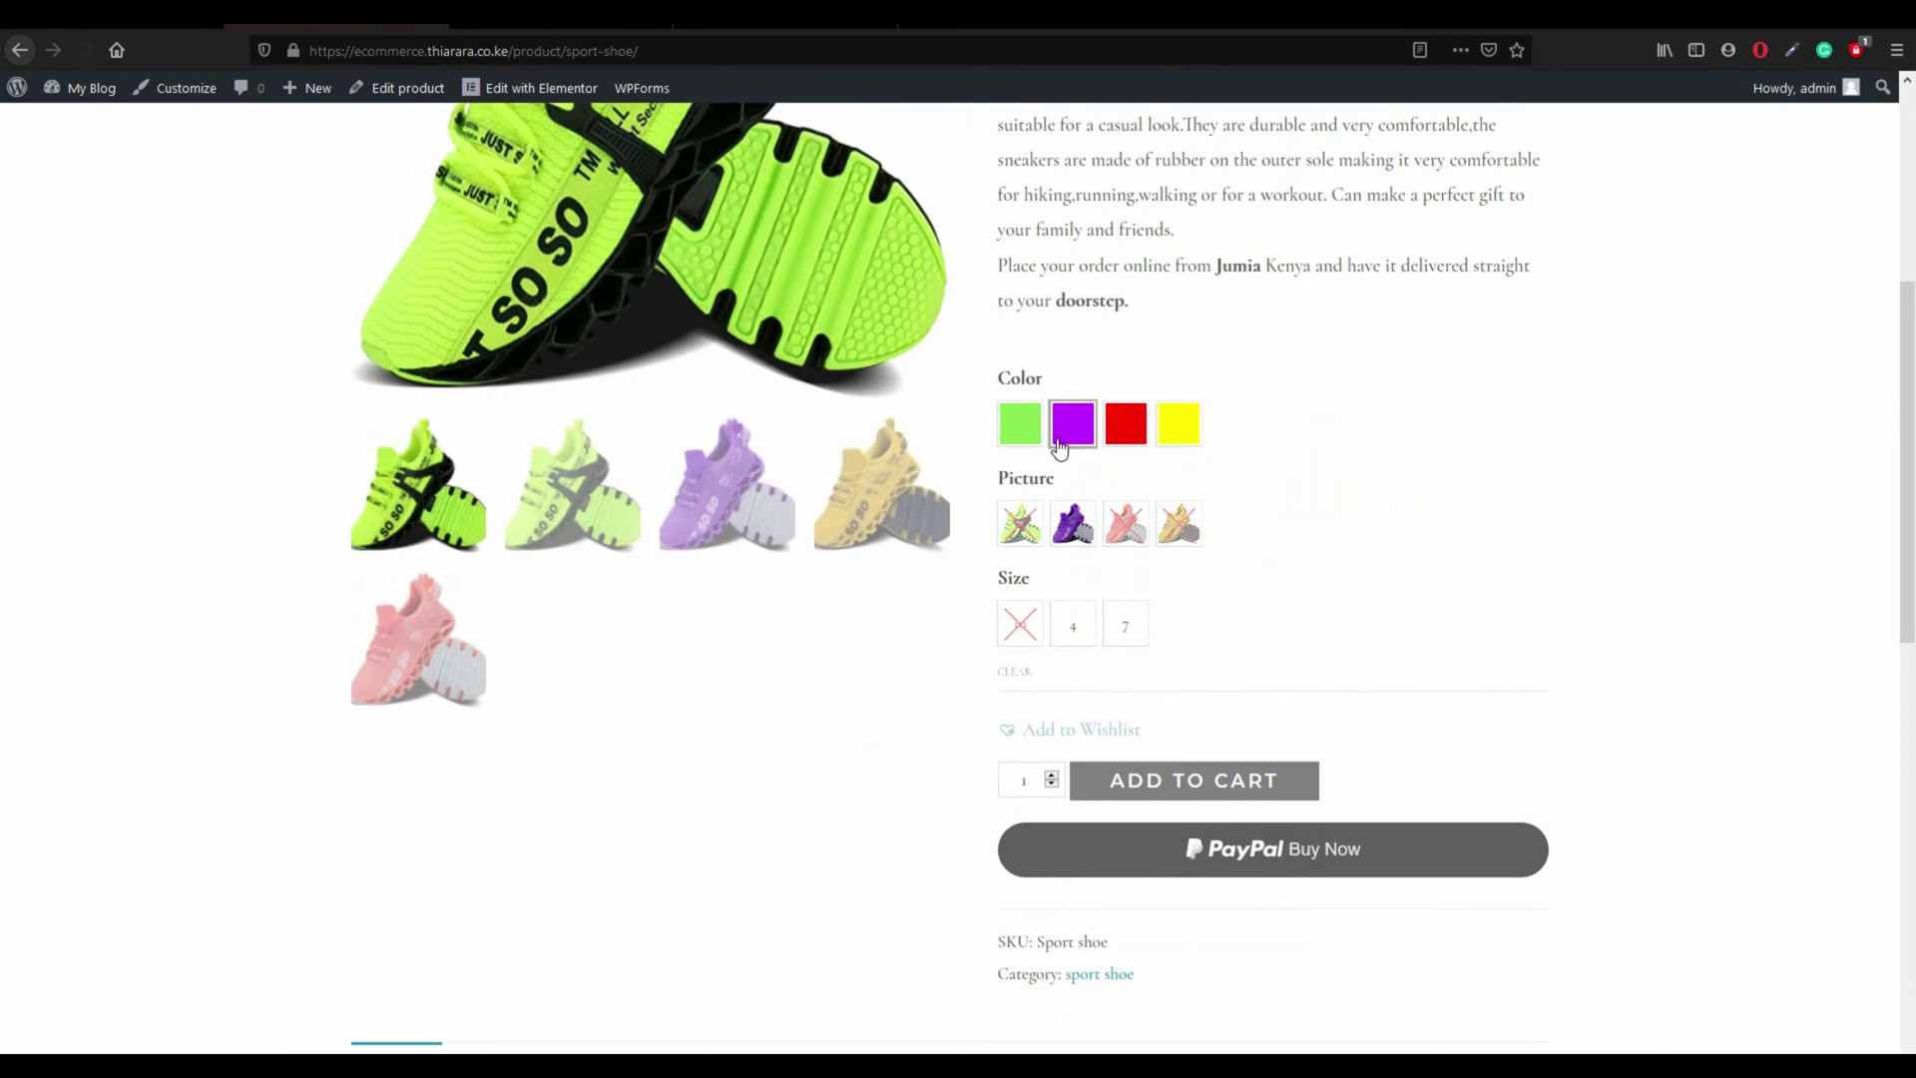
{"action": "left_click", "coordinate": [1124, 622]}
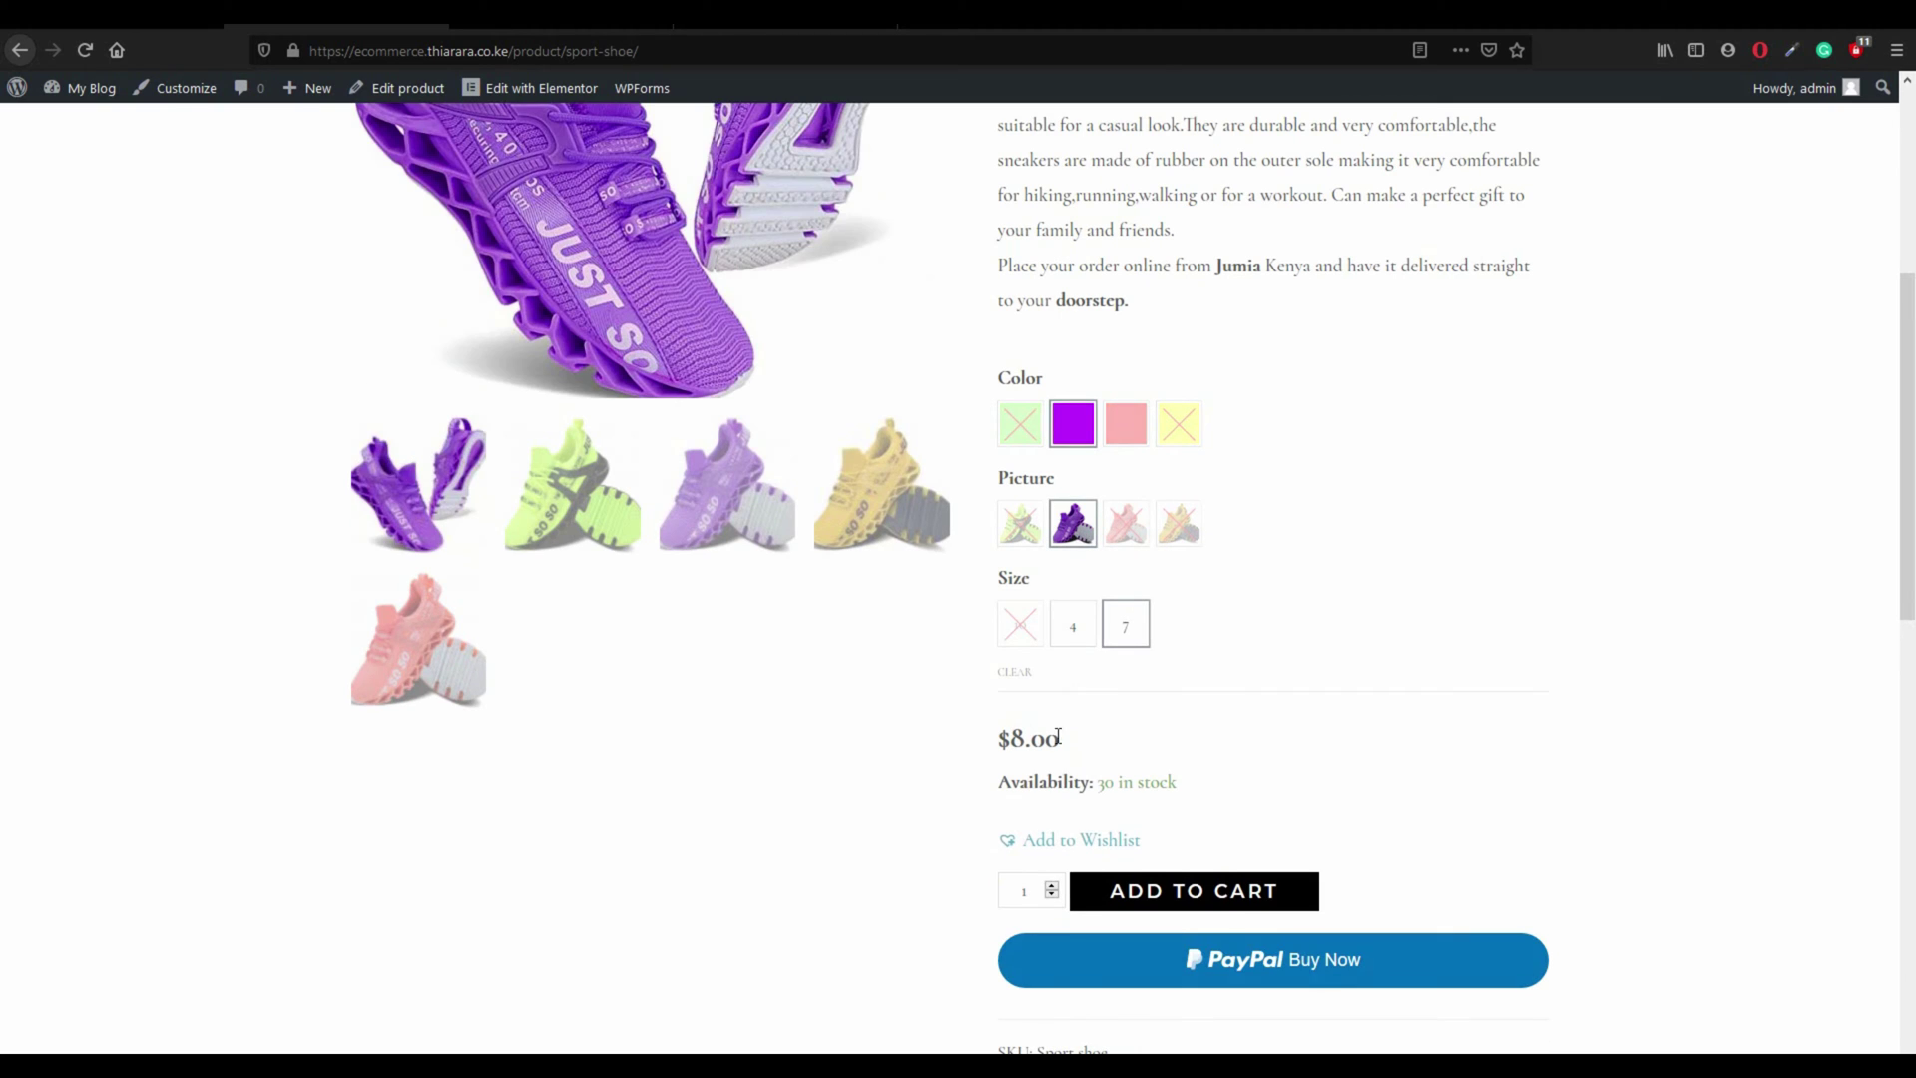
{"action": "left_click", "coordinate": [1008, 847]}
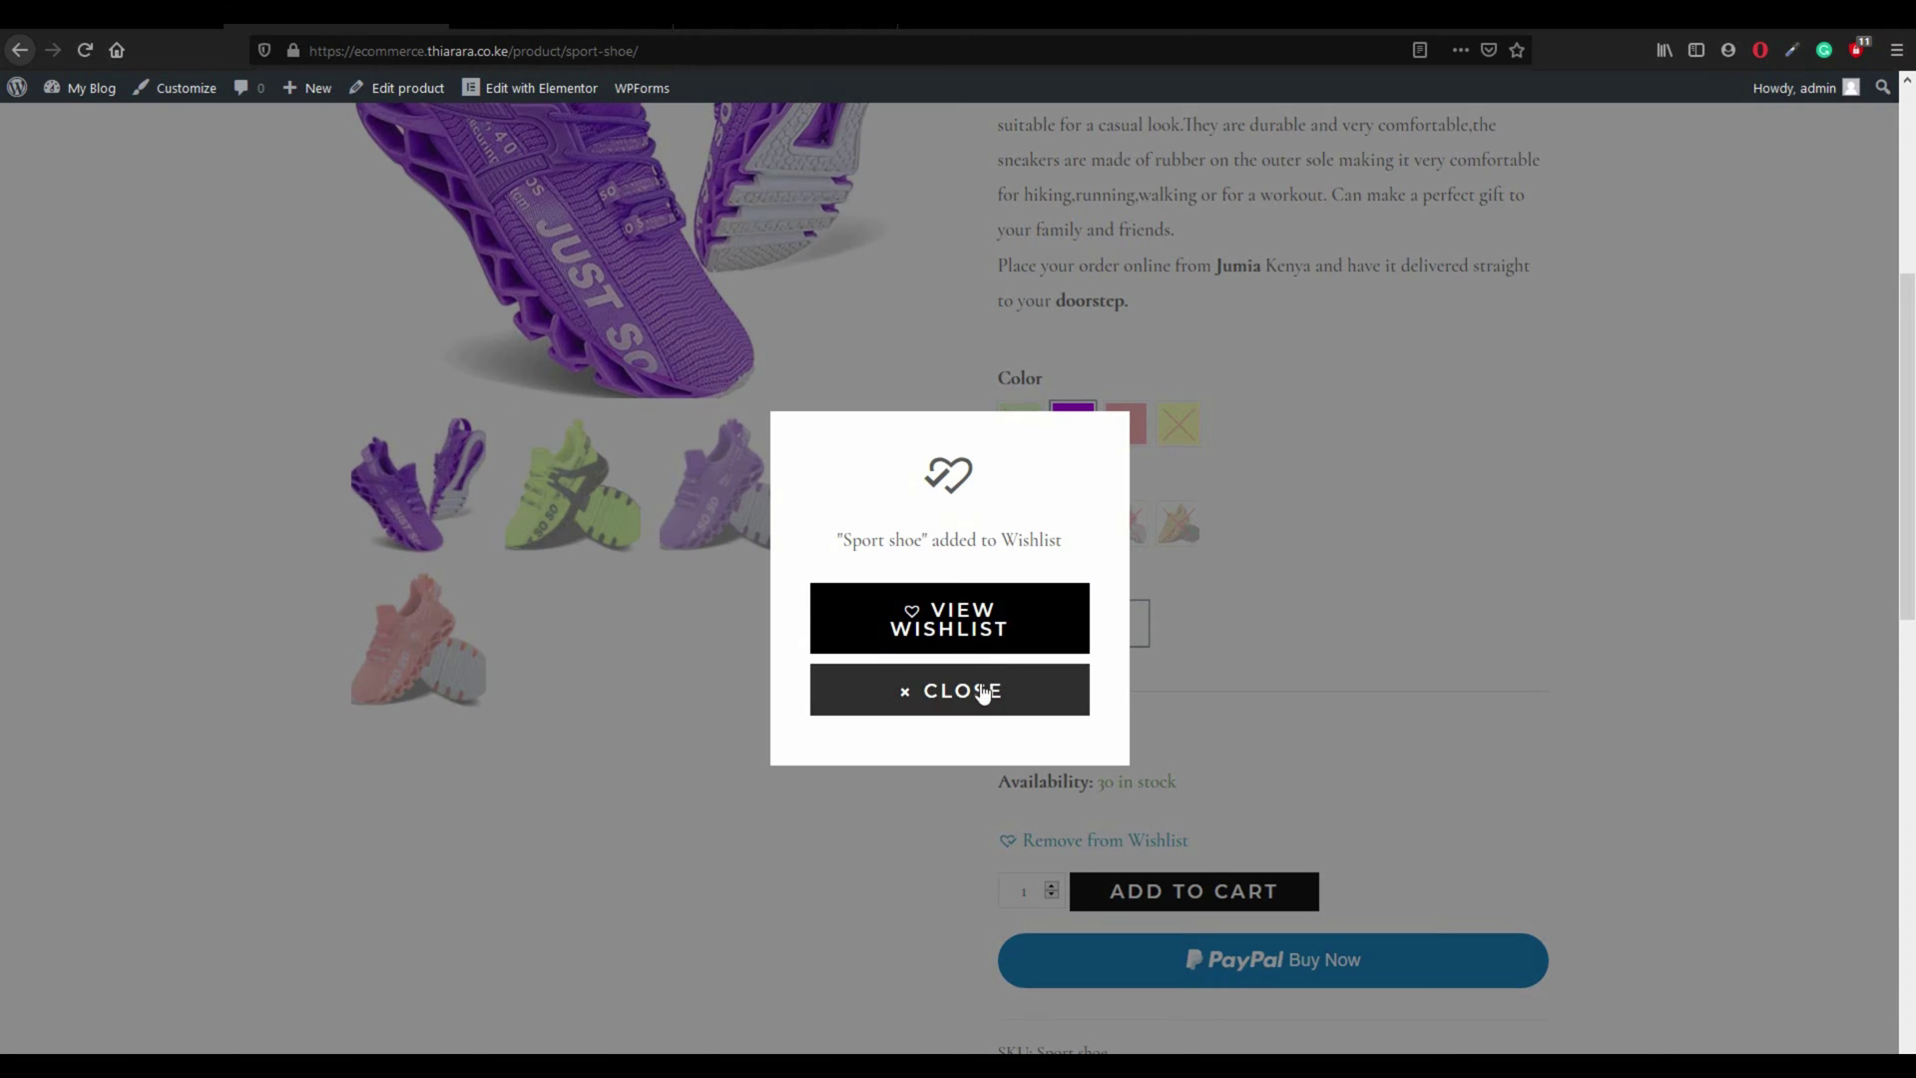
{"action": "left_click", "coordinate": [983, 692]}
Step: Clear the chosen variation and add the green Sport Shoe in size 4 to the wishlist
{"action": "scroll", "coordinate": [1326, 668], "scroll_direction": "down", "scroll_amount": 2}
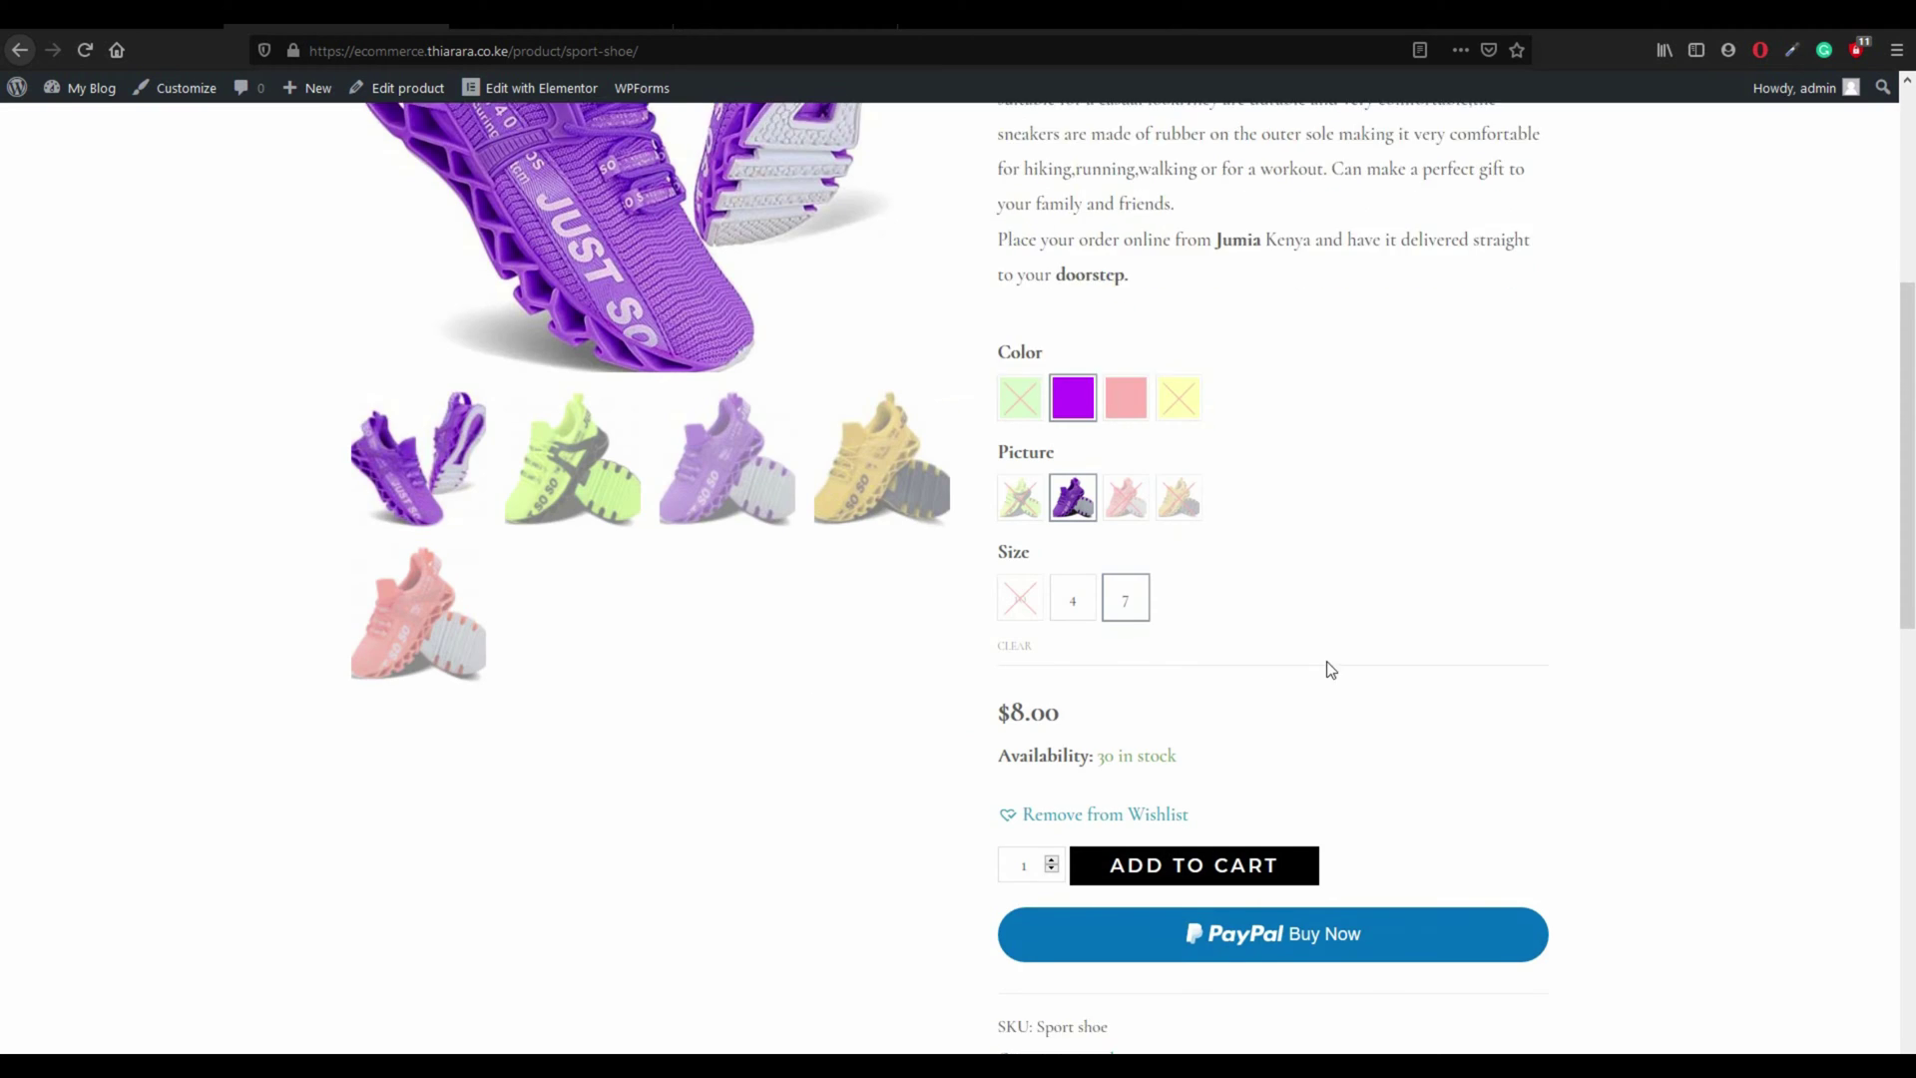
{"action": "left_click", "coordinate": [1012, 469]}
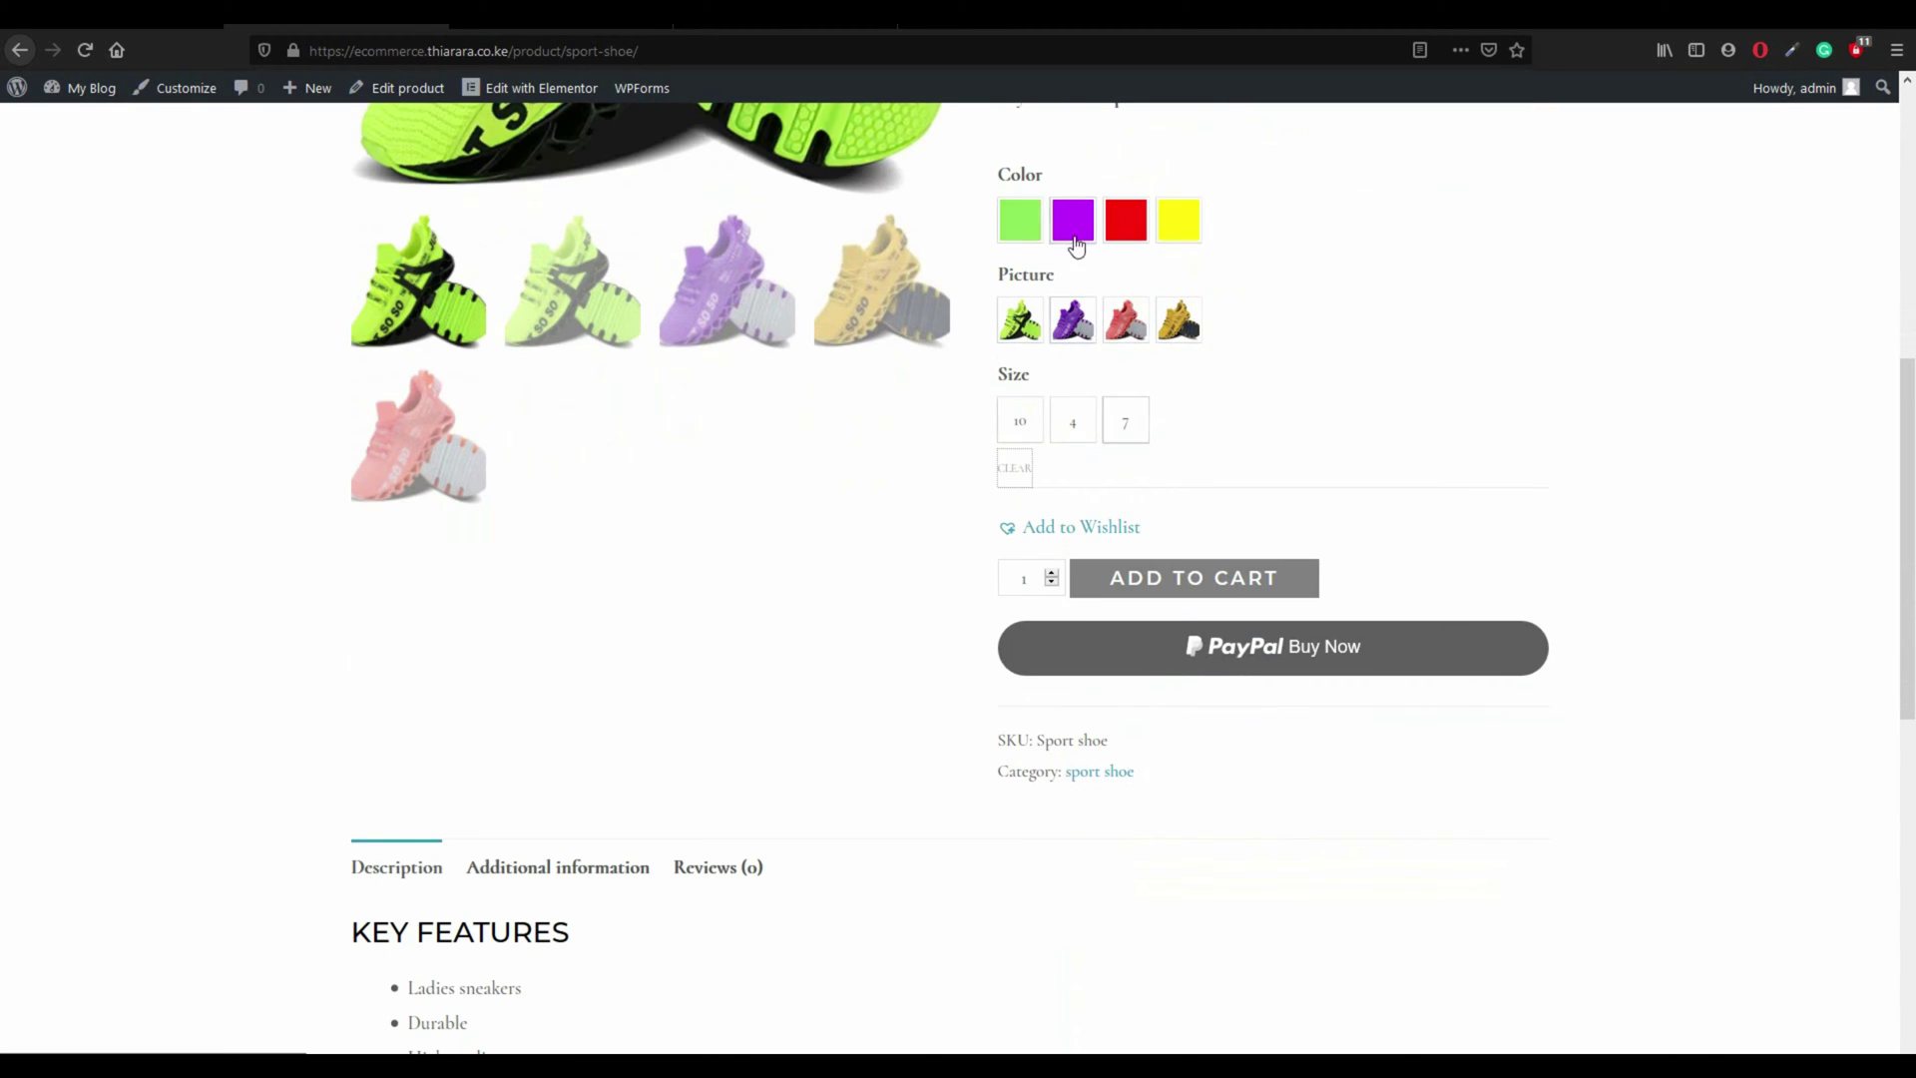
{"action": "left_click", "coordinate": [1021, 221]}
{"action": "left_click", "coordinate": [1019, 330]}
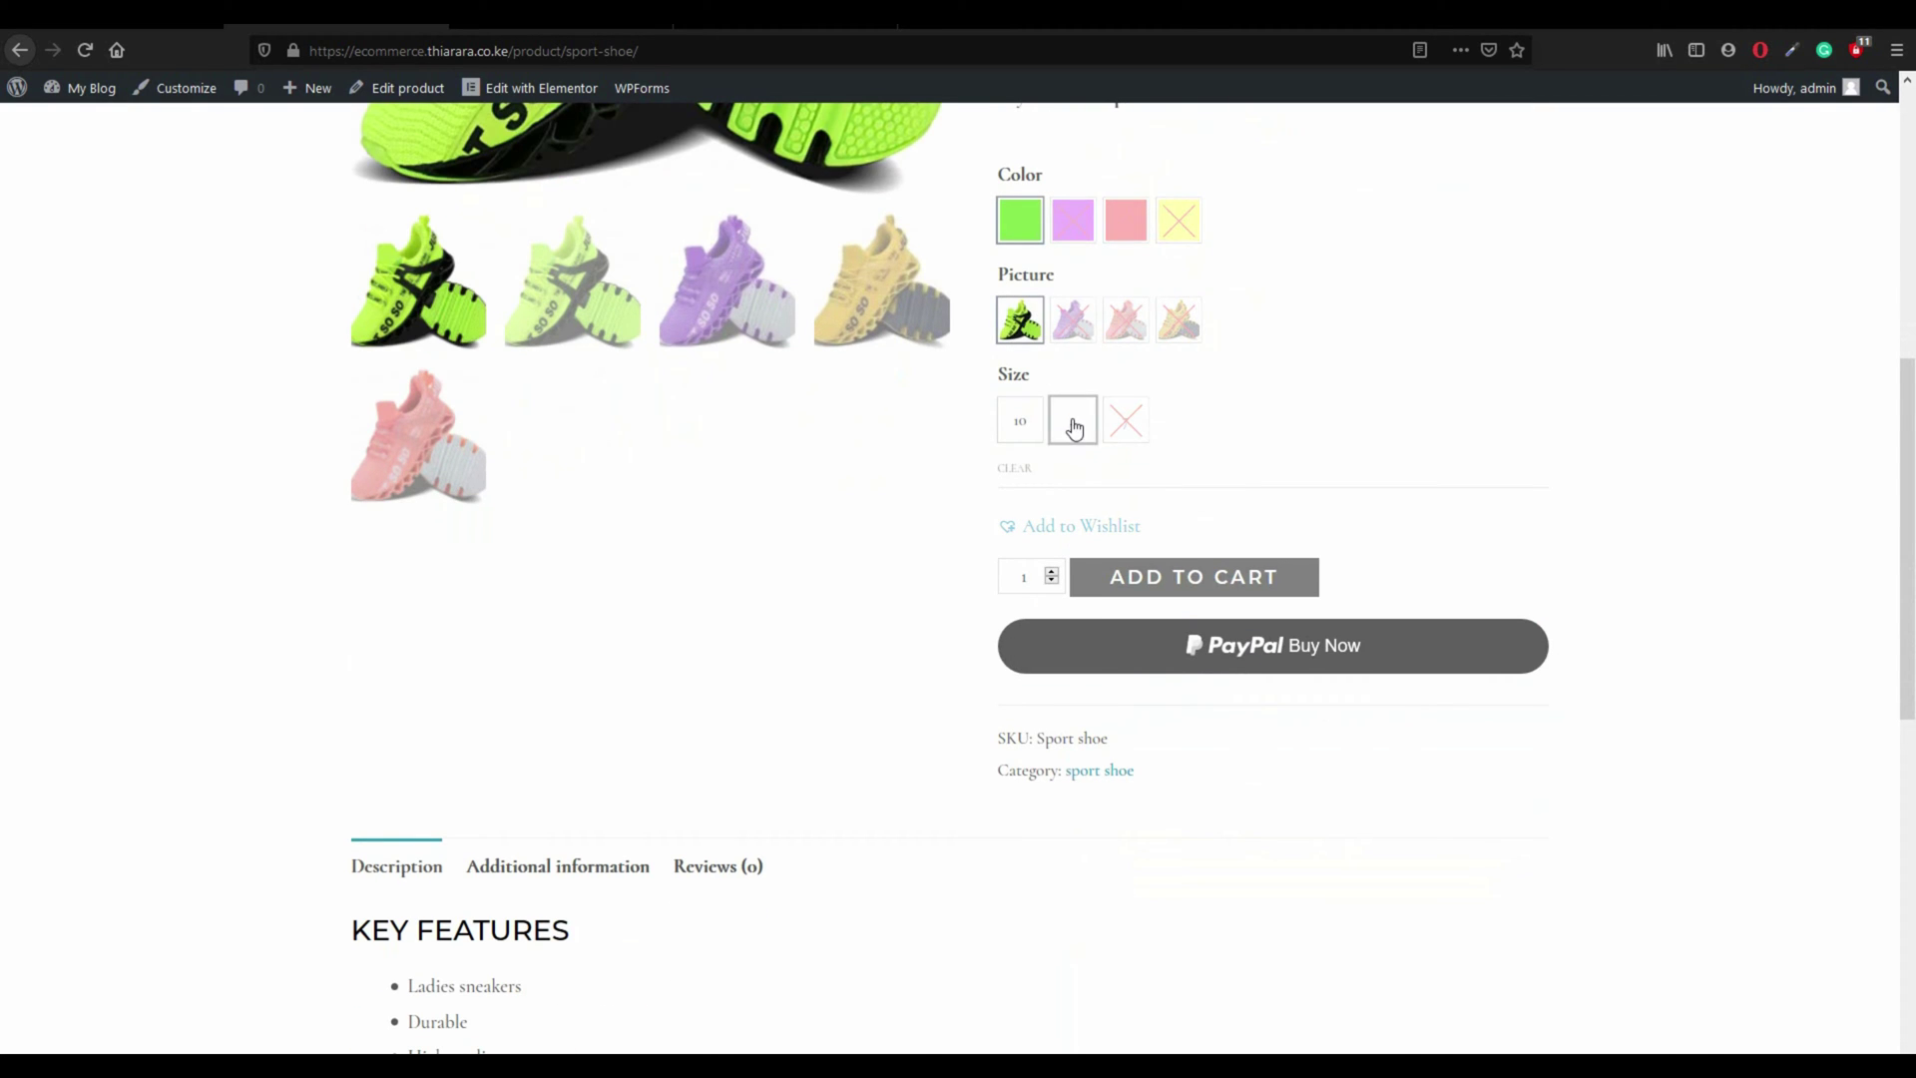
{"action": "left_click", "coordinate": [1073, 419]}
{"action": "left_click", "coordinate": [1080, 636]}
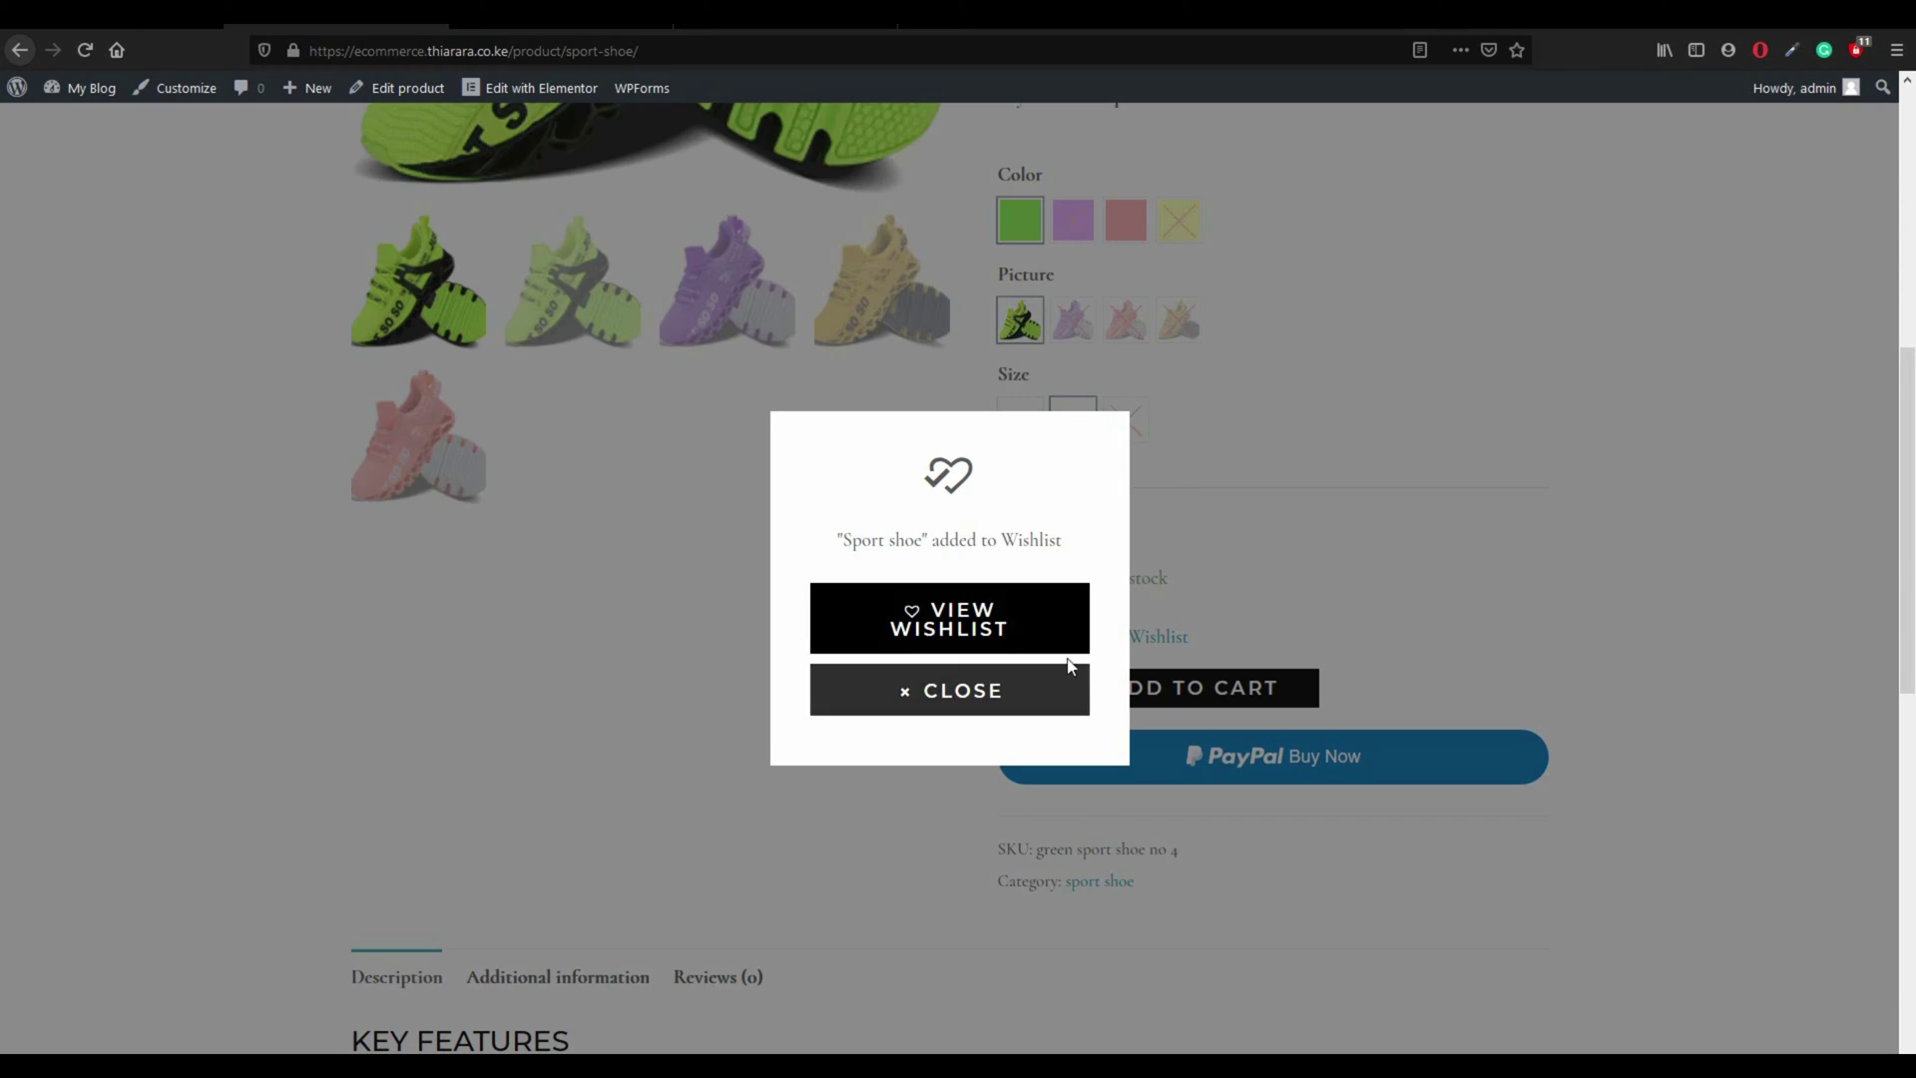
{"action": "left_click", "coordinate": [951, 689]}
Step: Open the wishlist page and select all of its items
{"action": "scroll", "coordinate": [1314, 414], "scroll_direction": "up", "scroll_amount": 7}
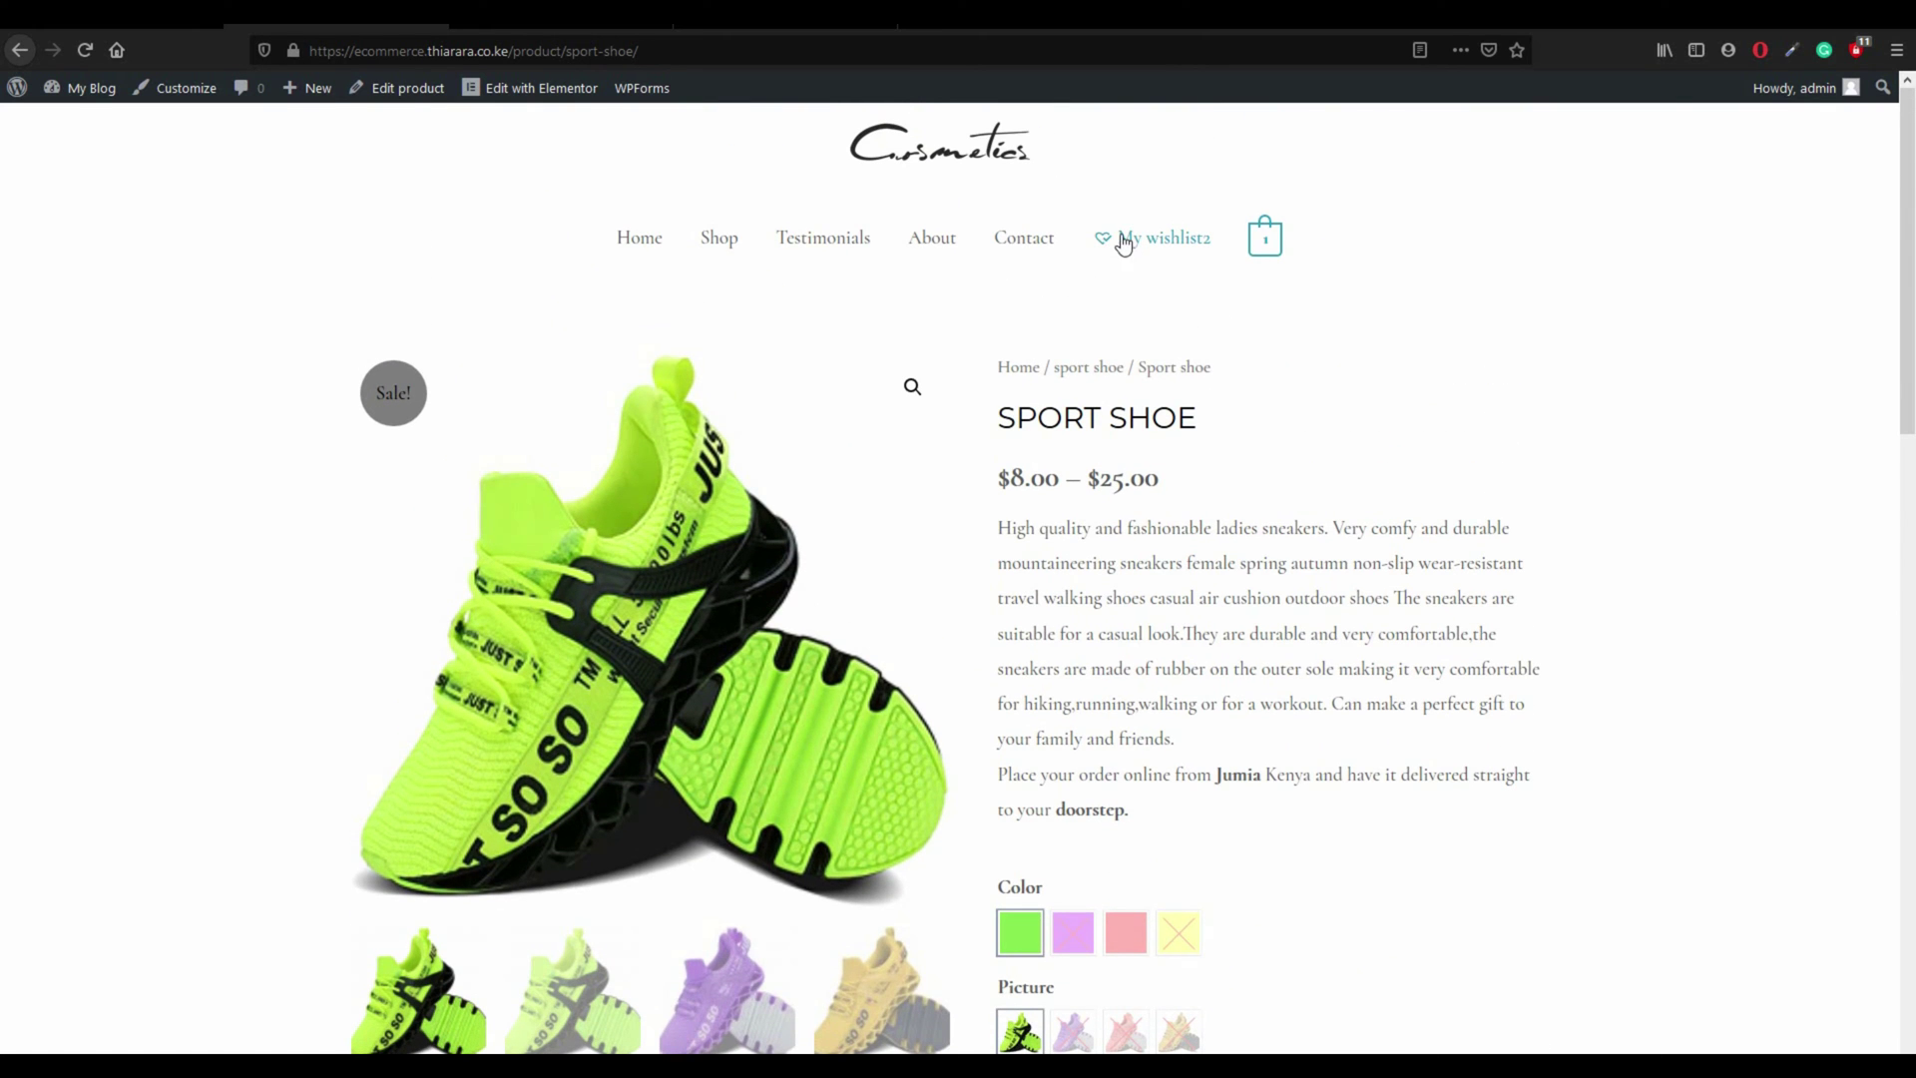
{"action": "left_click", "coordinate": [1168, 249]}
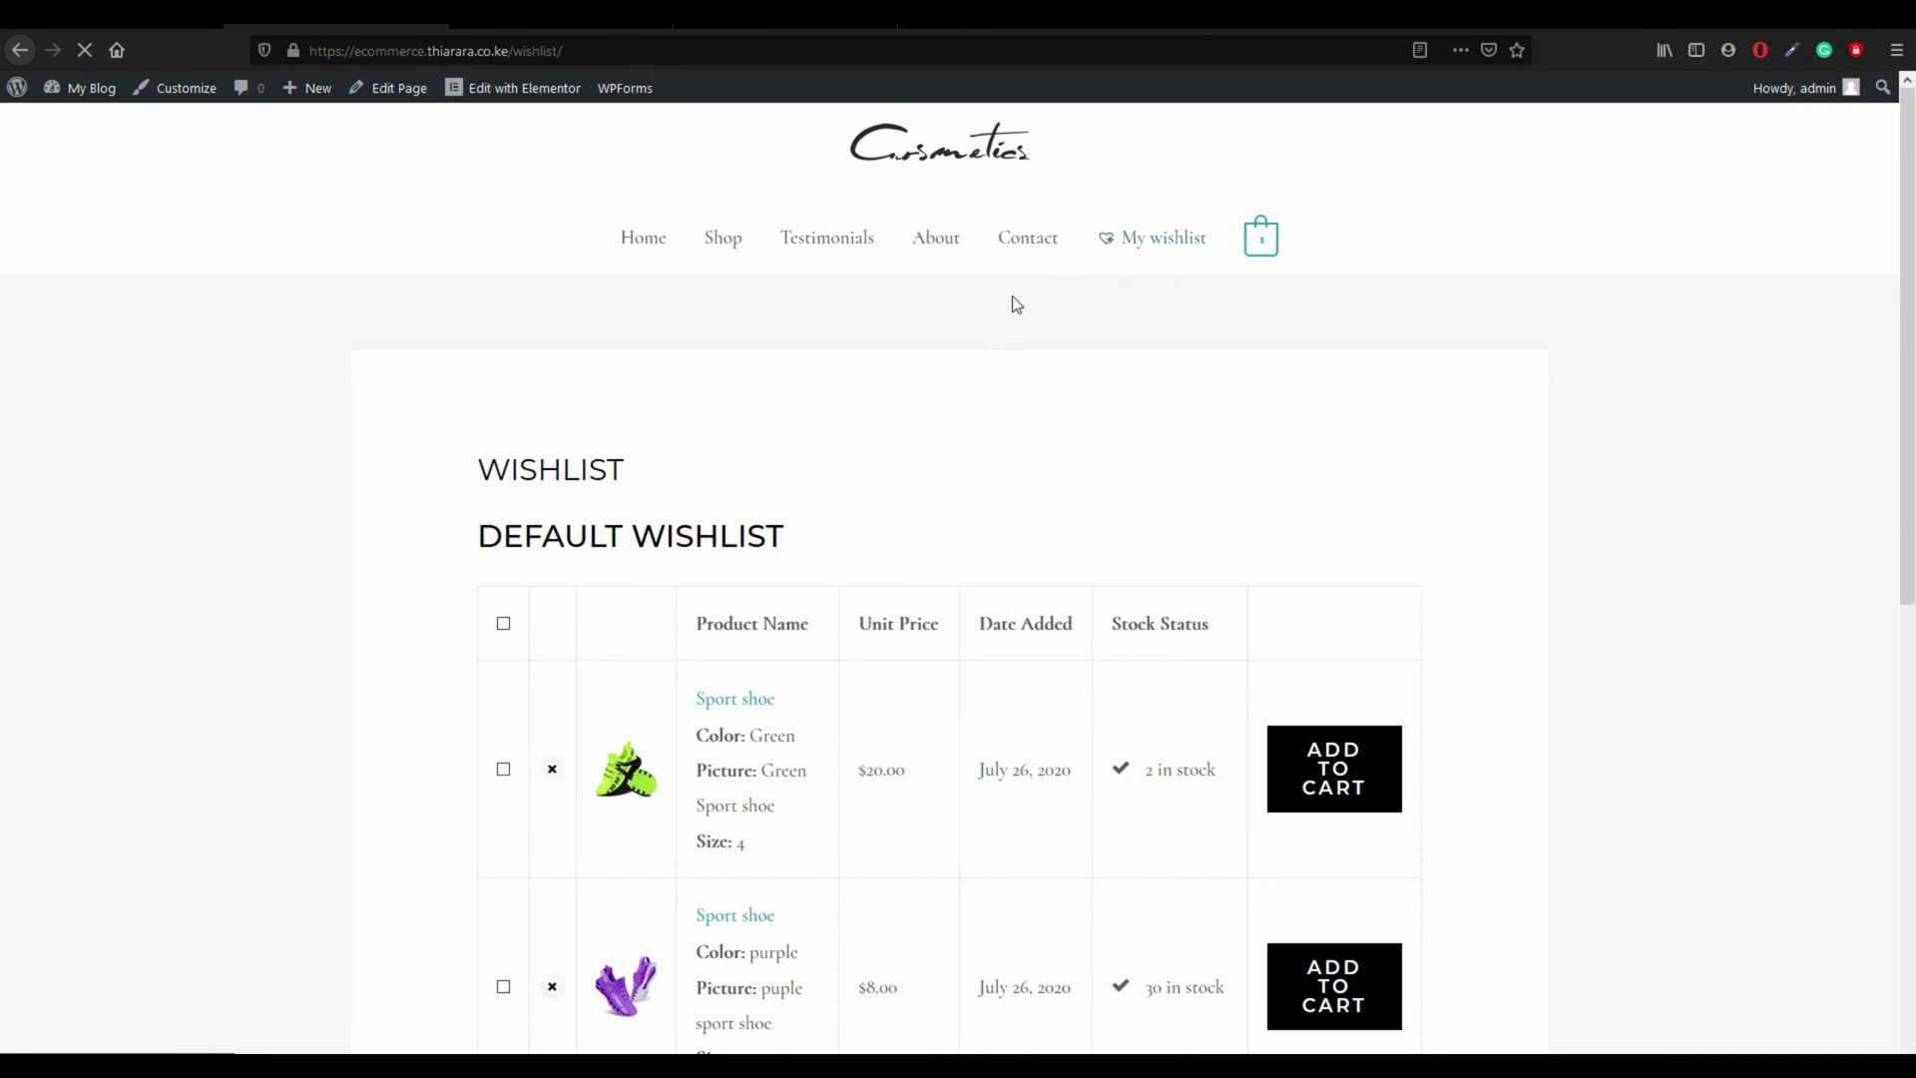
{"action": "scroll", "coordinate": [1017, 302], "scroll_direction": "down", "scroll_amount": 2}
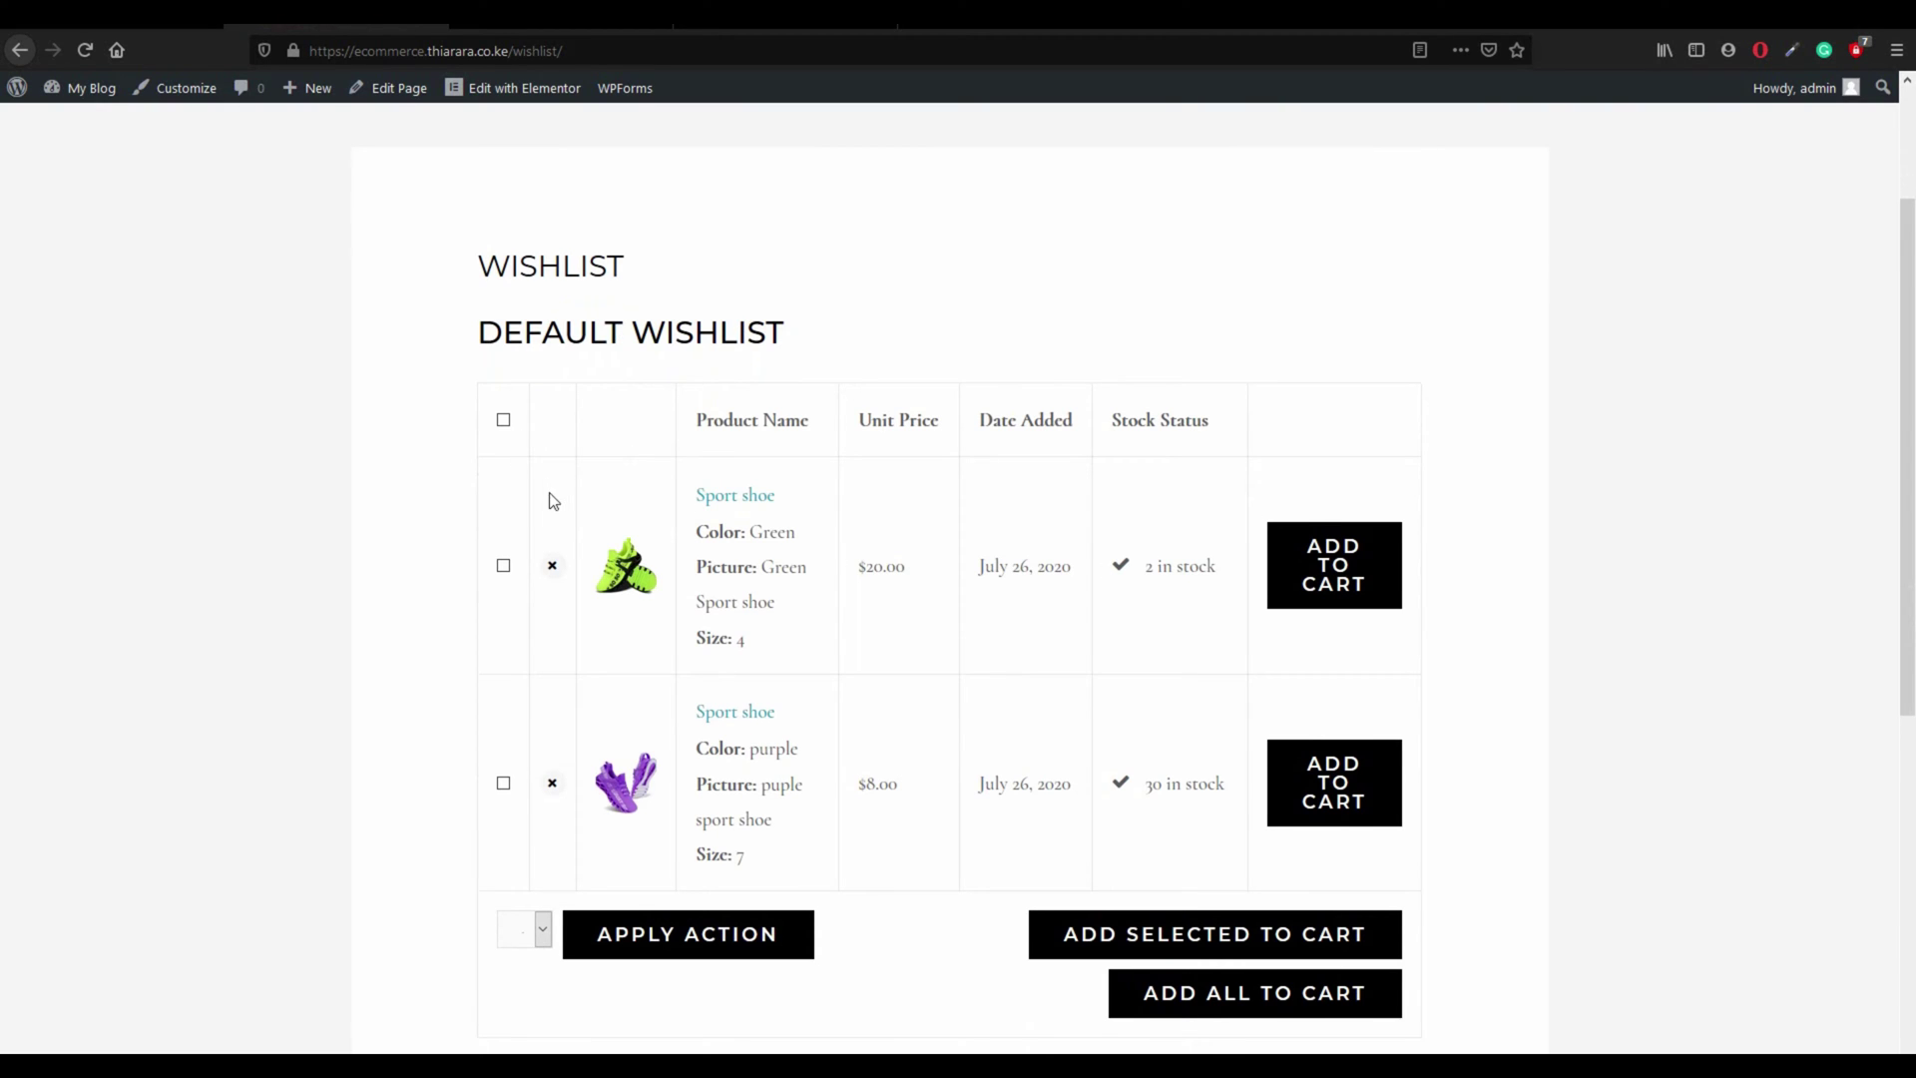
{"action": "scroll", "coordinate": [549, 489], "scroll_direction": "down", "scroll_amount": 1}
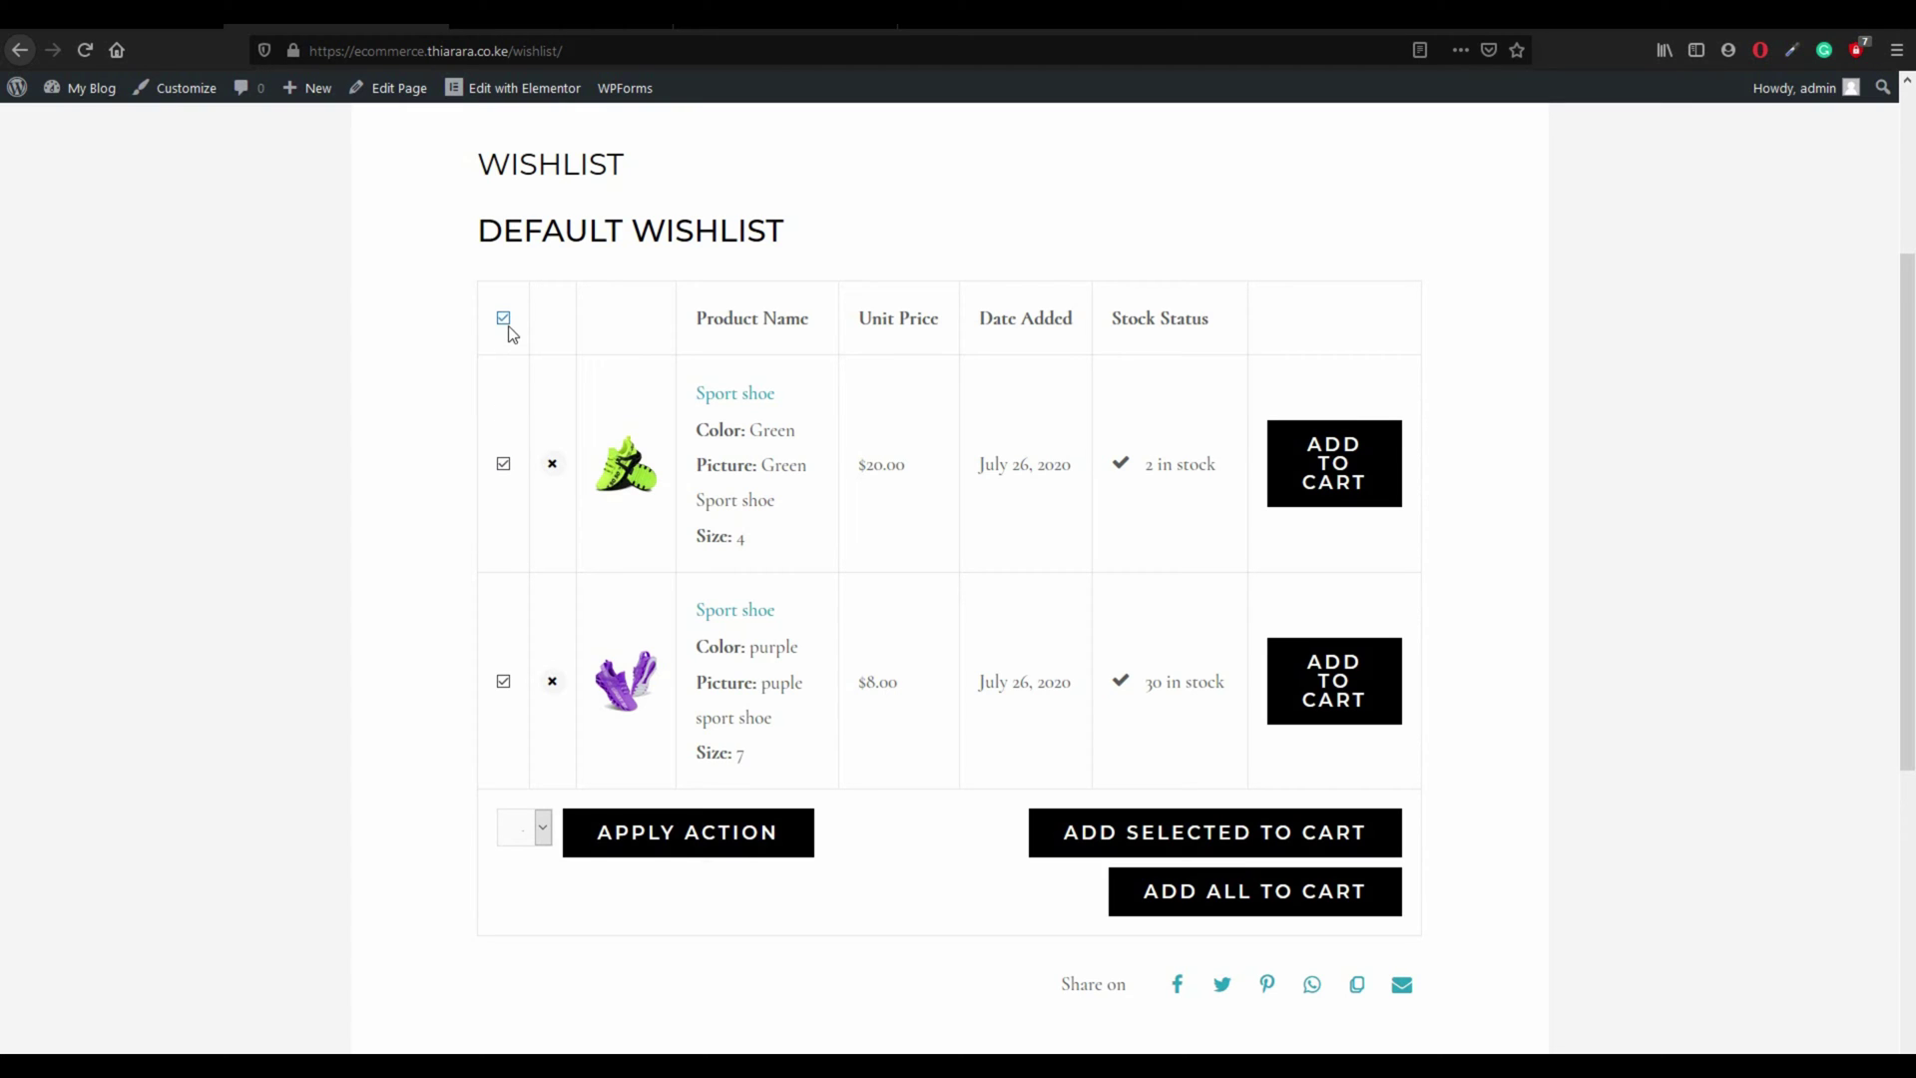
Step: Check the wishlist's bulk actions and add only the green size 4 Sport Shoe to the cart
{"action": "left_click", "coordinate": [531, 841]}
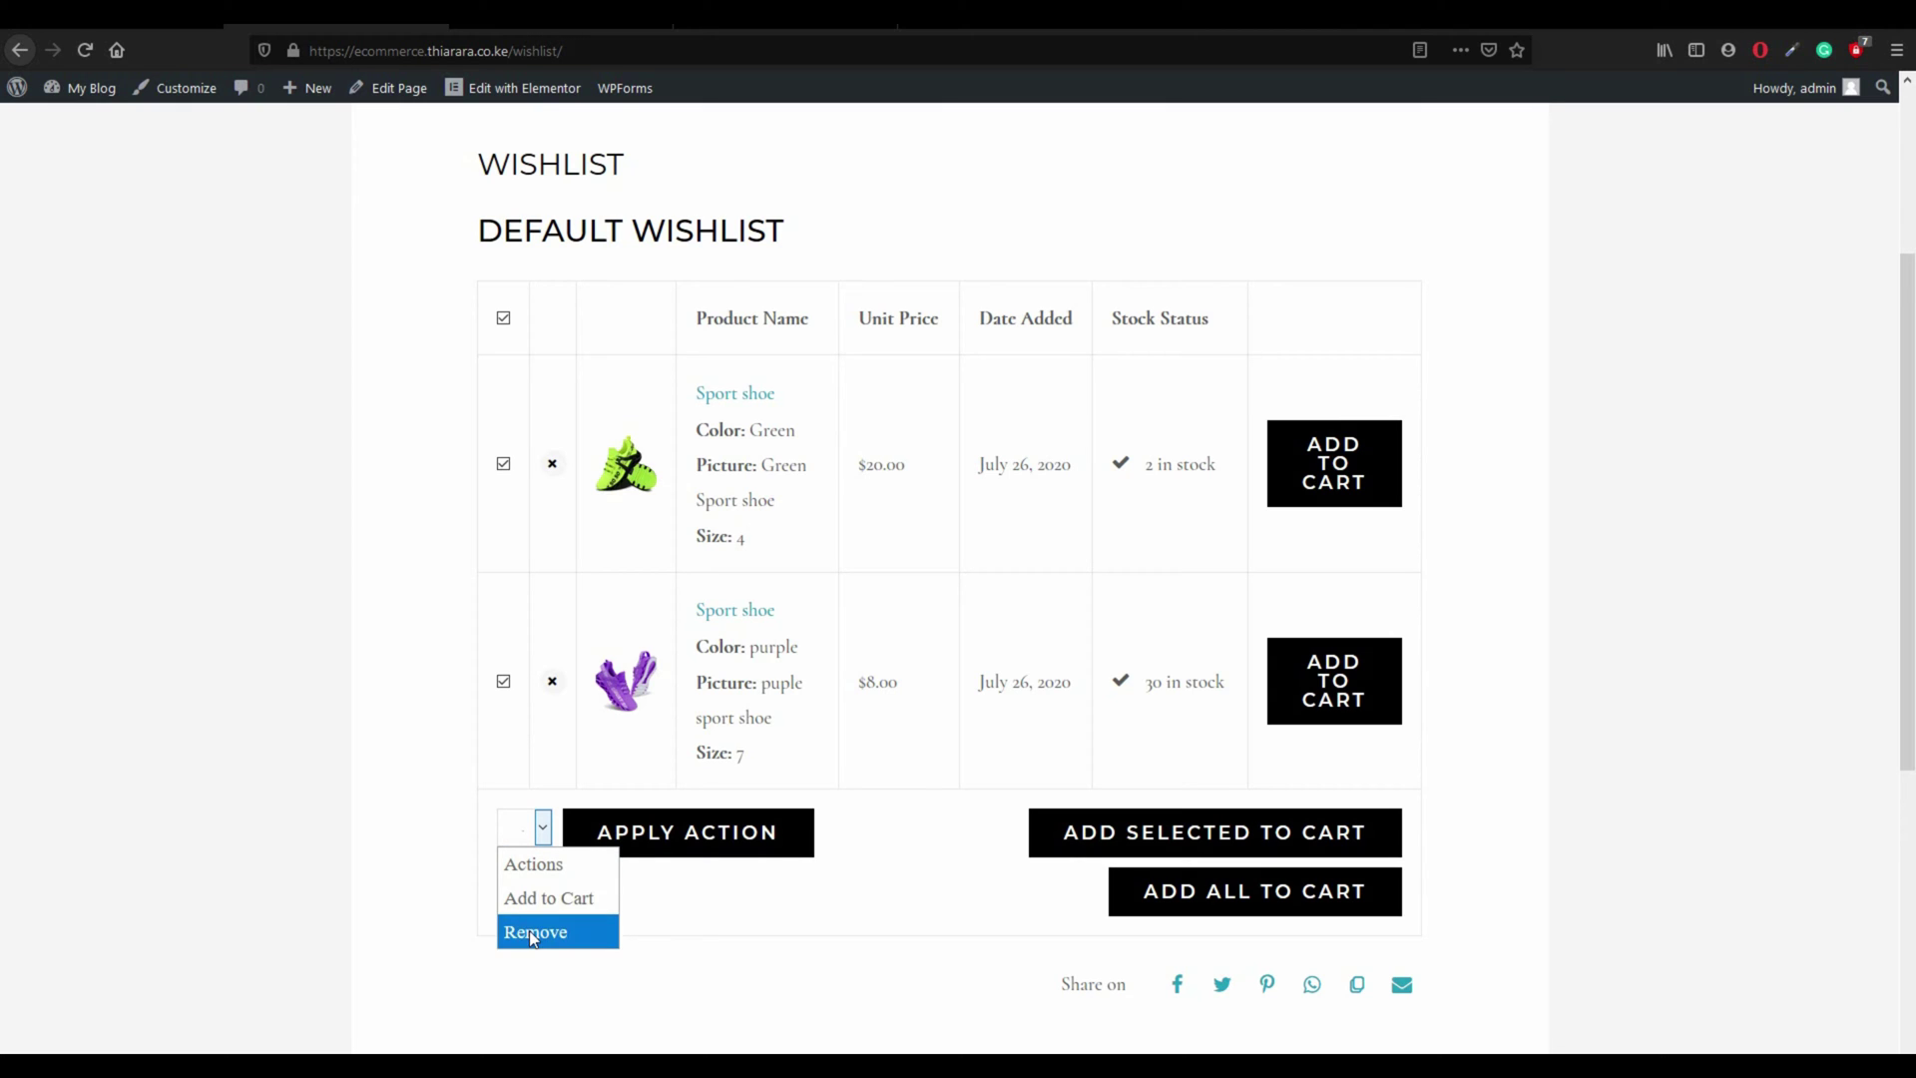
{"action": "left_click", "coordinate": [888, 966]}
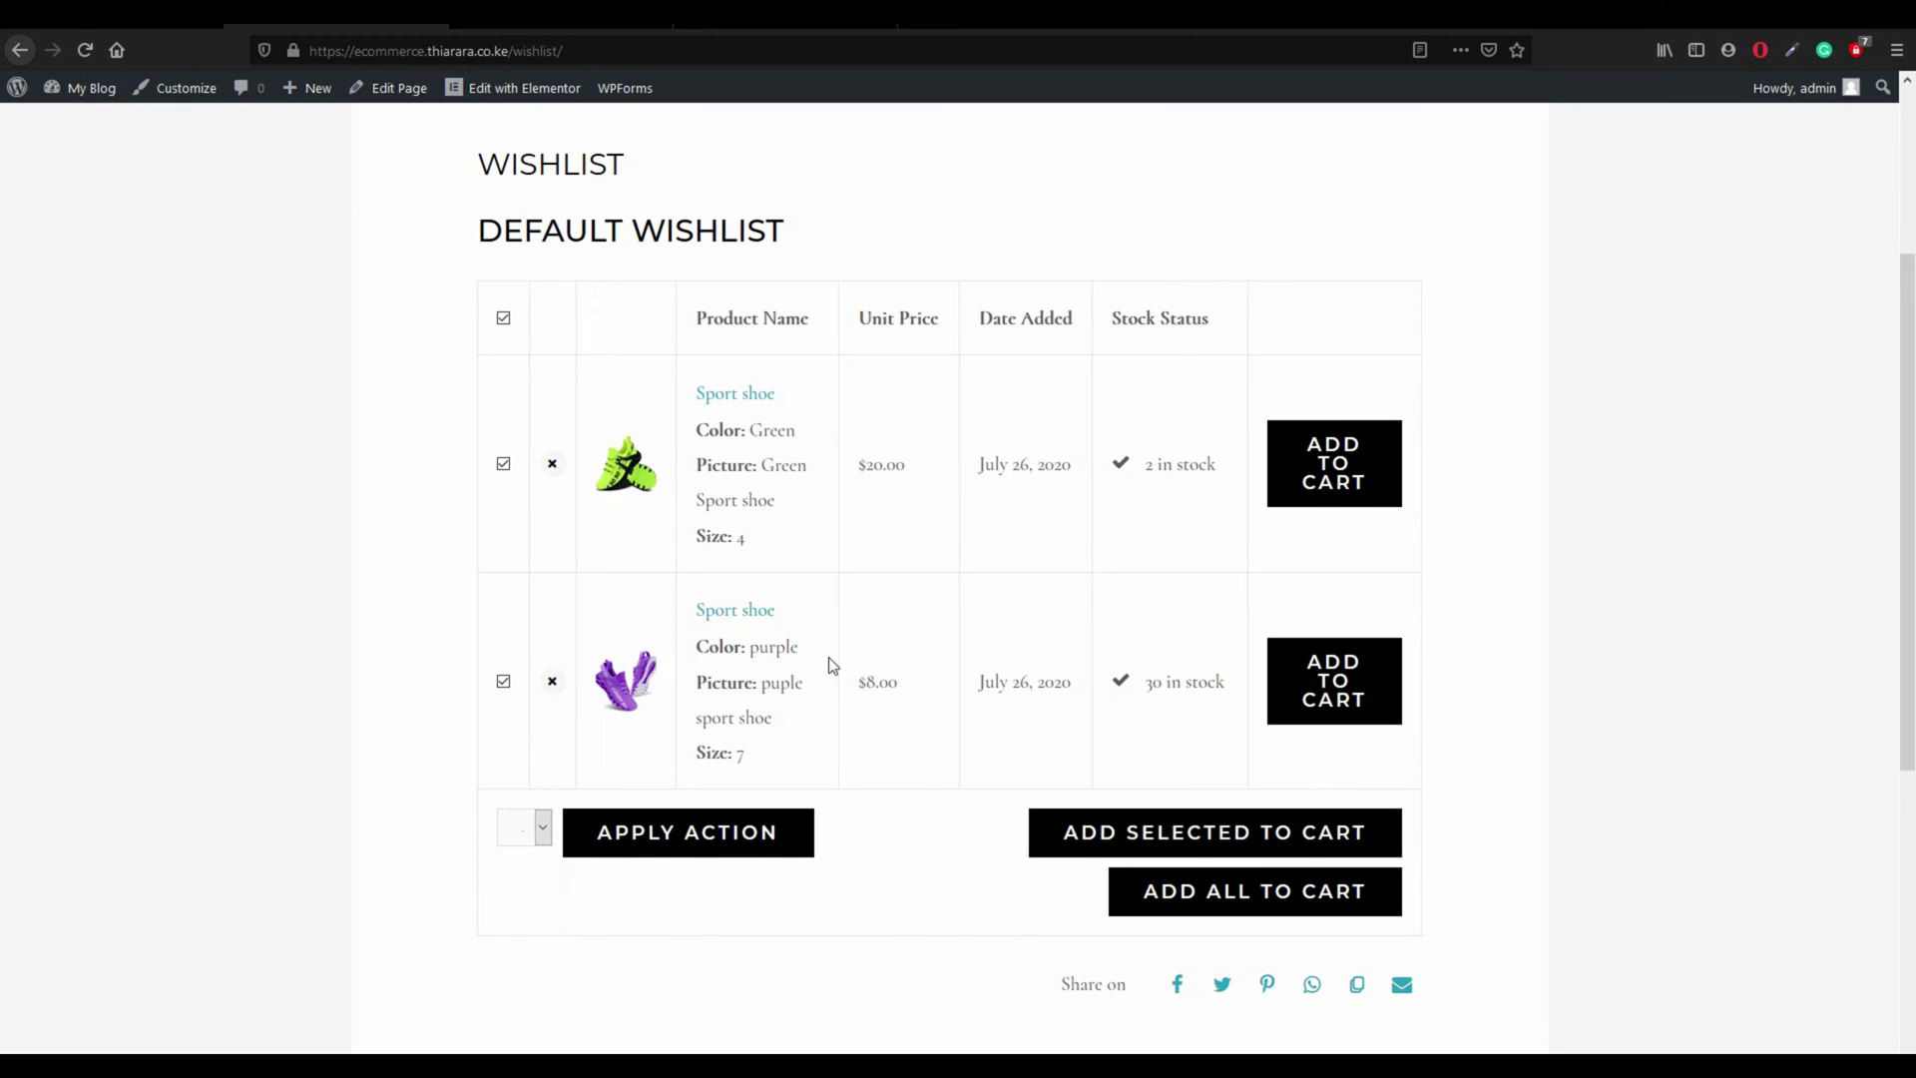
{"action": "left_click", "coordinate": [506, 686]}
{"action": "left_click", "coordinate": [1145, 848]}
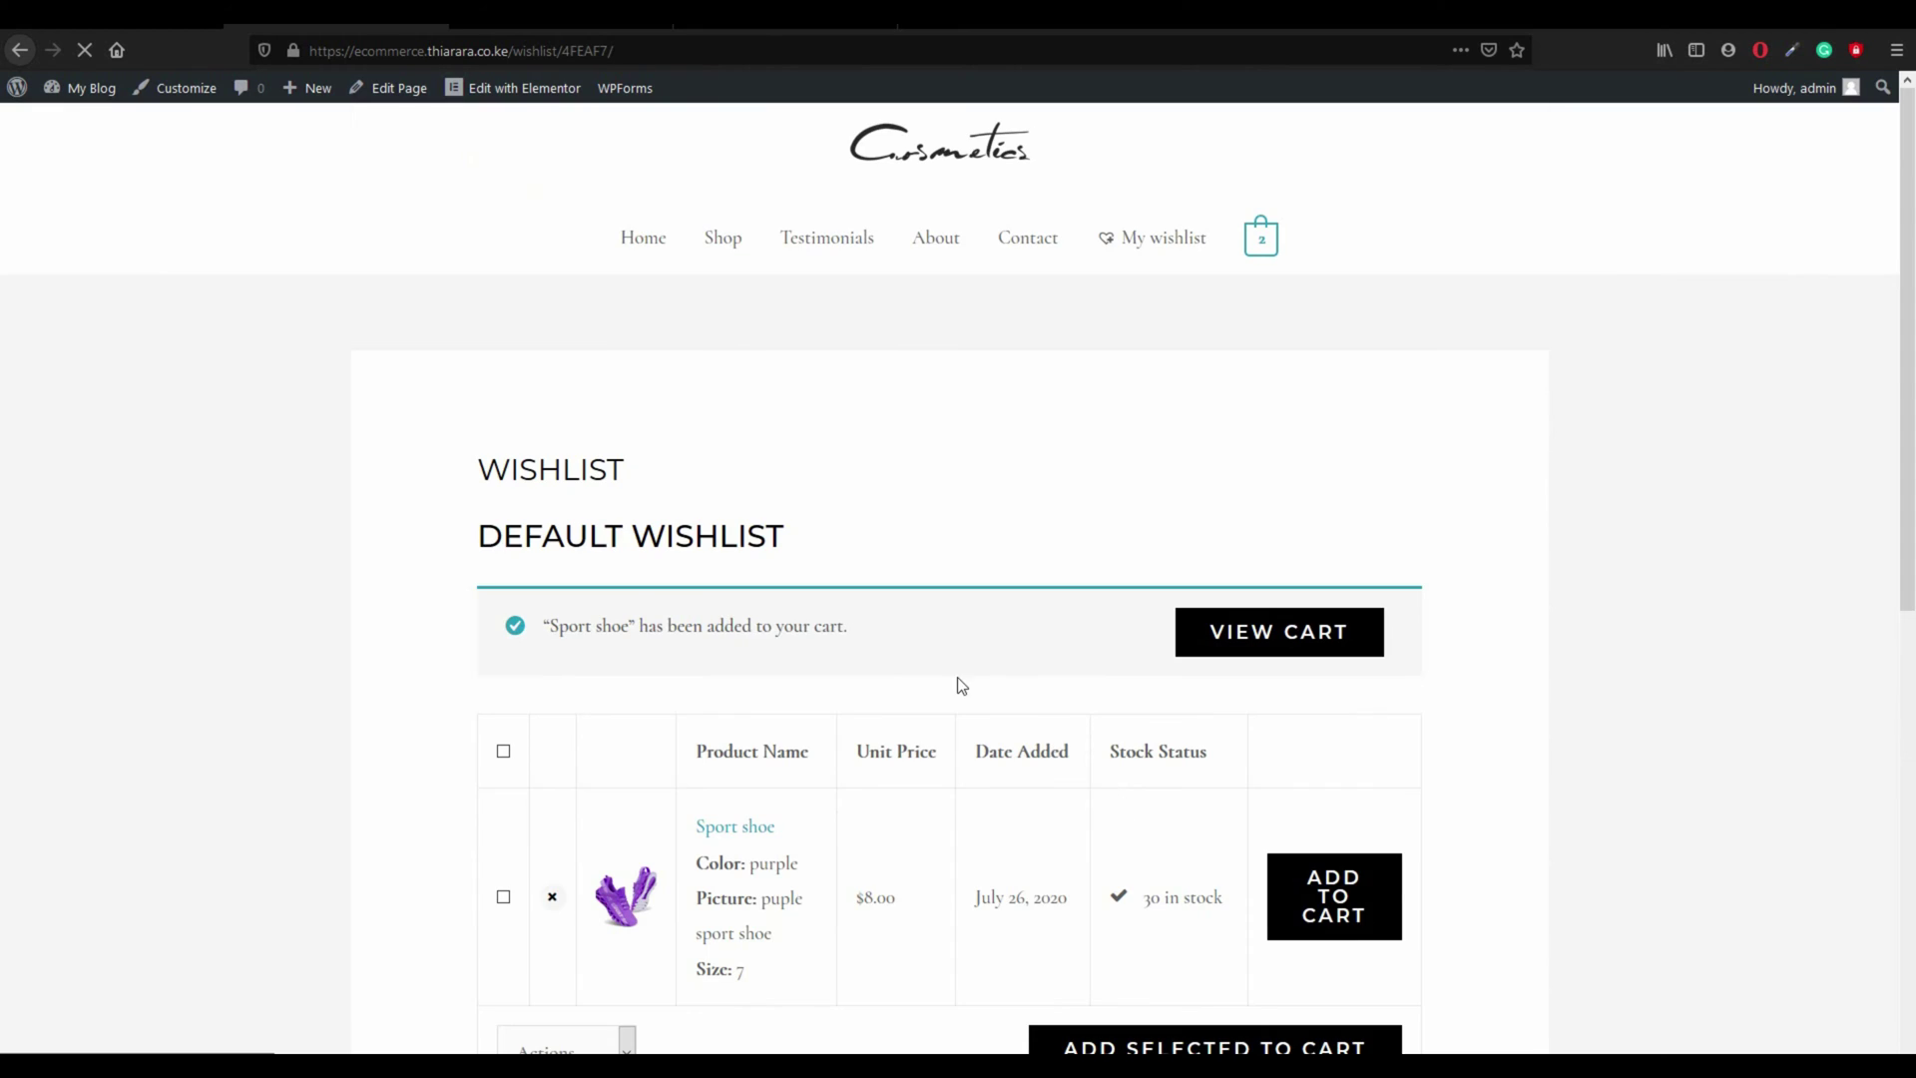
Step: Examine the item left in the wishlist and the sharing options below the table
{"action": "scroll", "coordinate": [1211, 740], "scroll_direction": "down", "scroll_amount": 3}
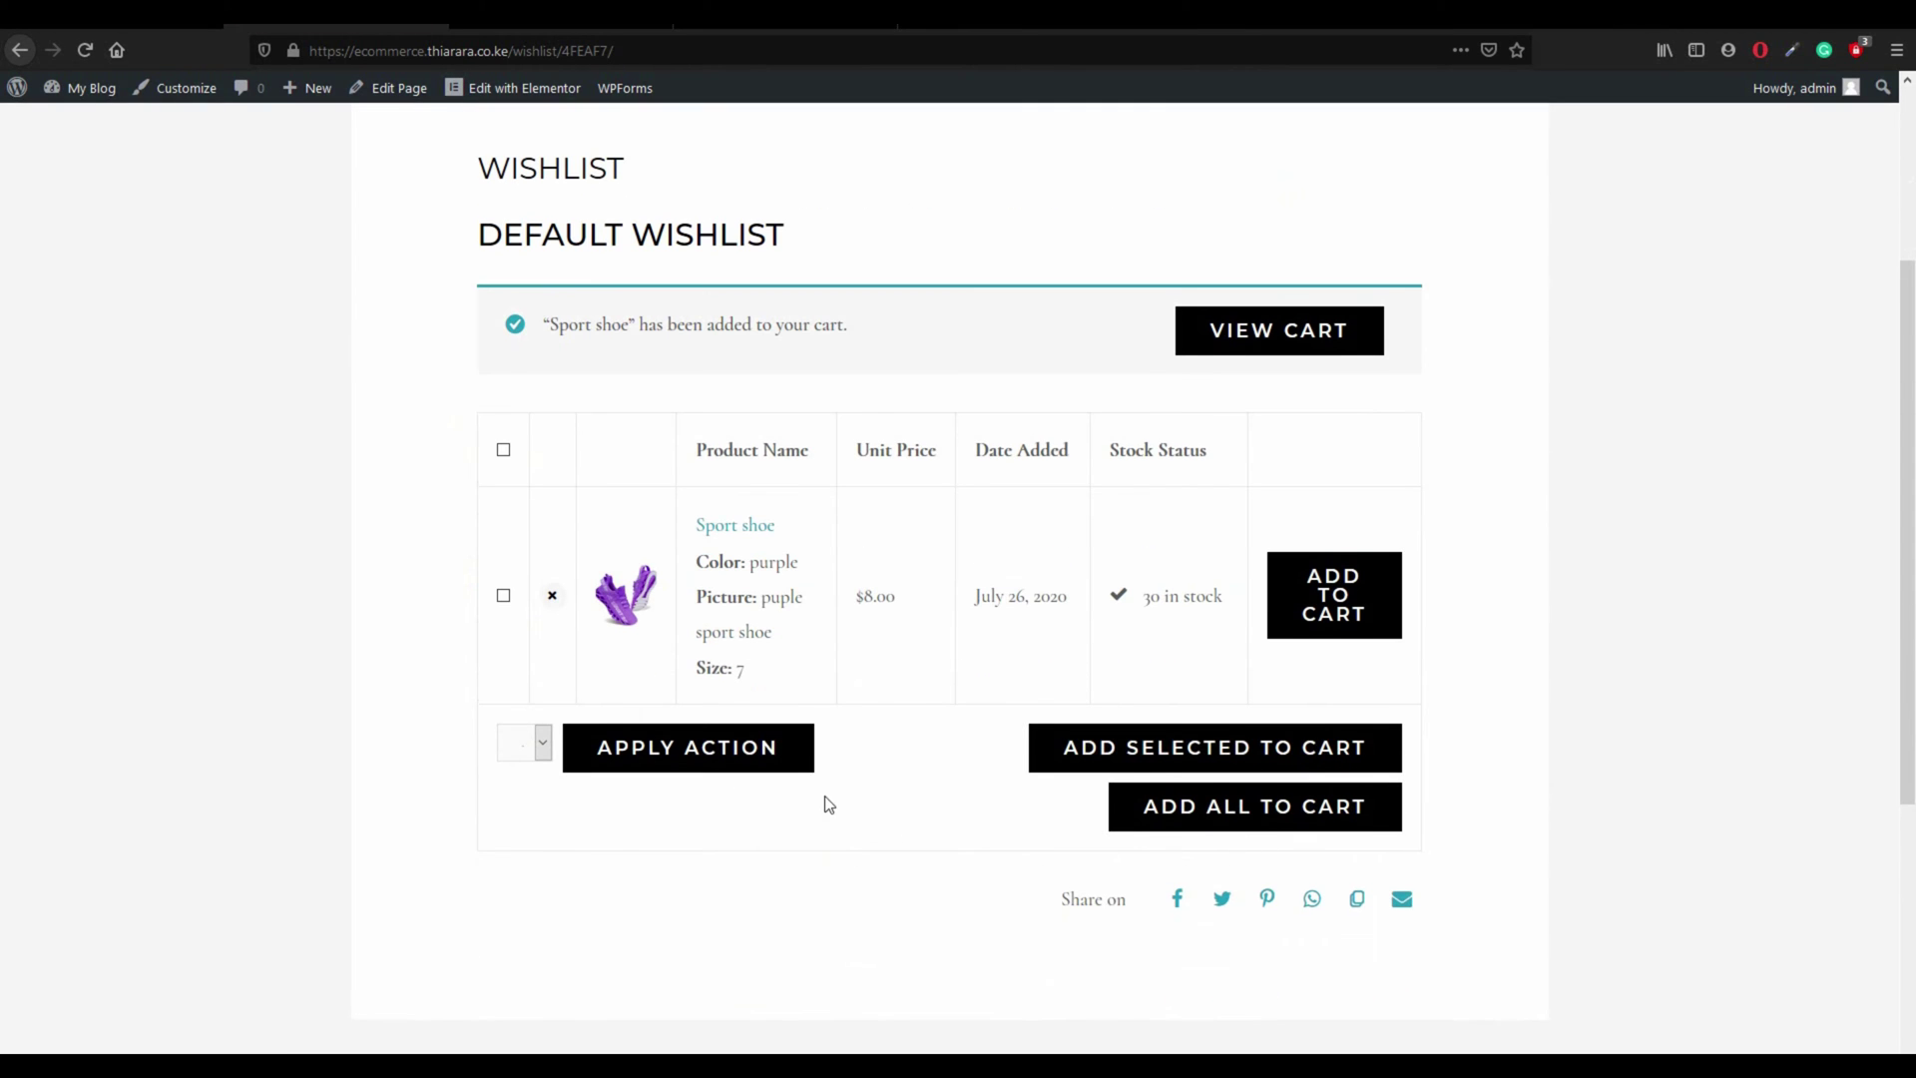
{"action": "scroll", "coordinate": [898, 808], "scroll_direction": "up", "scroll_amount": 2}
{"action": "scroll", "coordinate": [972, 814], "scroll_direction": "down", "scroll_amount": 3}
{"action": "left_click_drag", "start_coordinate": [1014, 816], "coordinate": [1415, 816]}
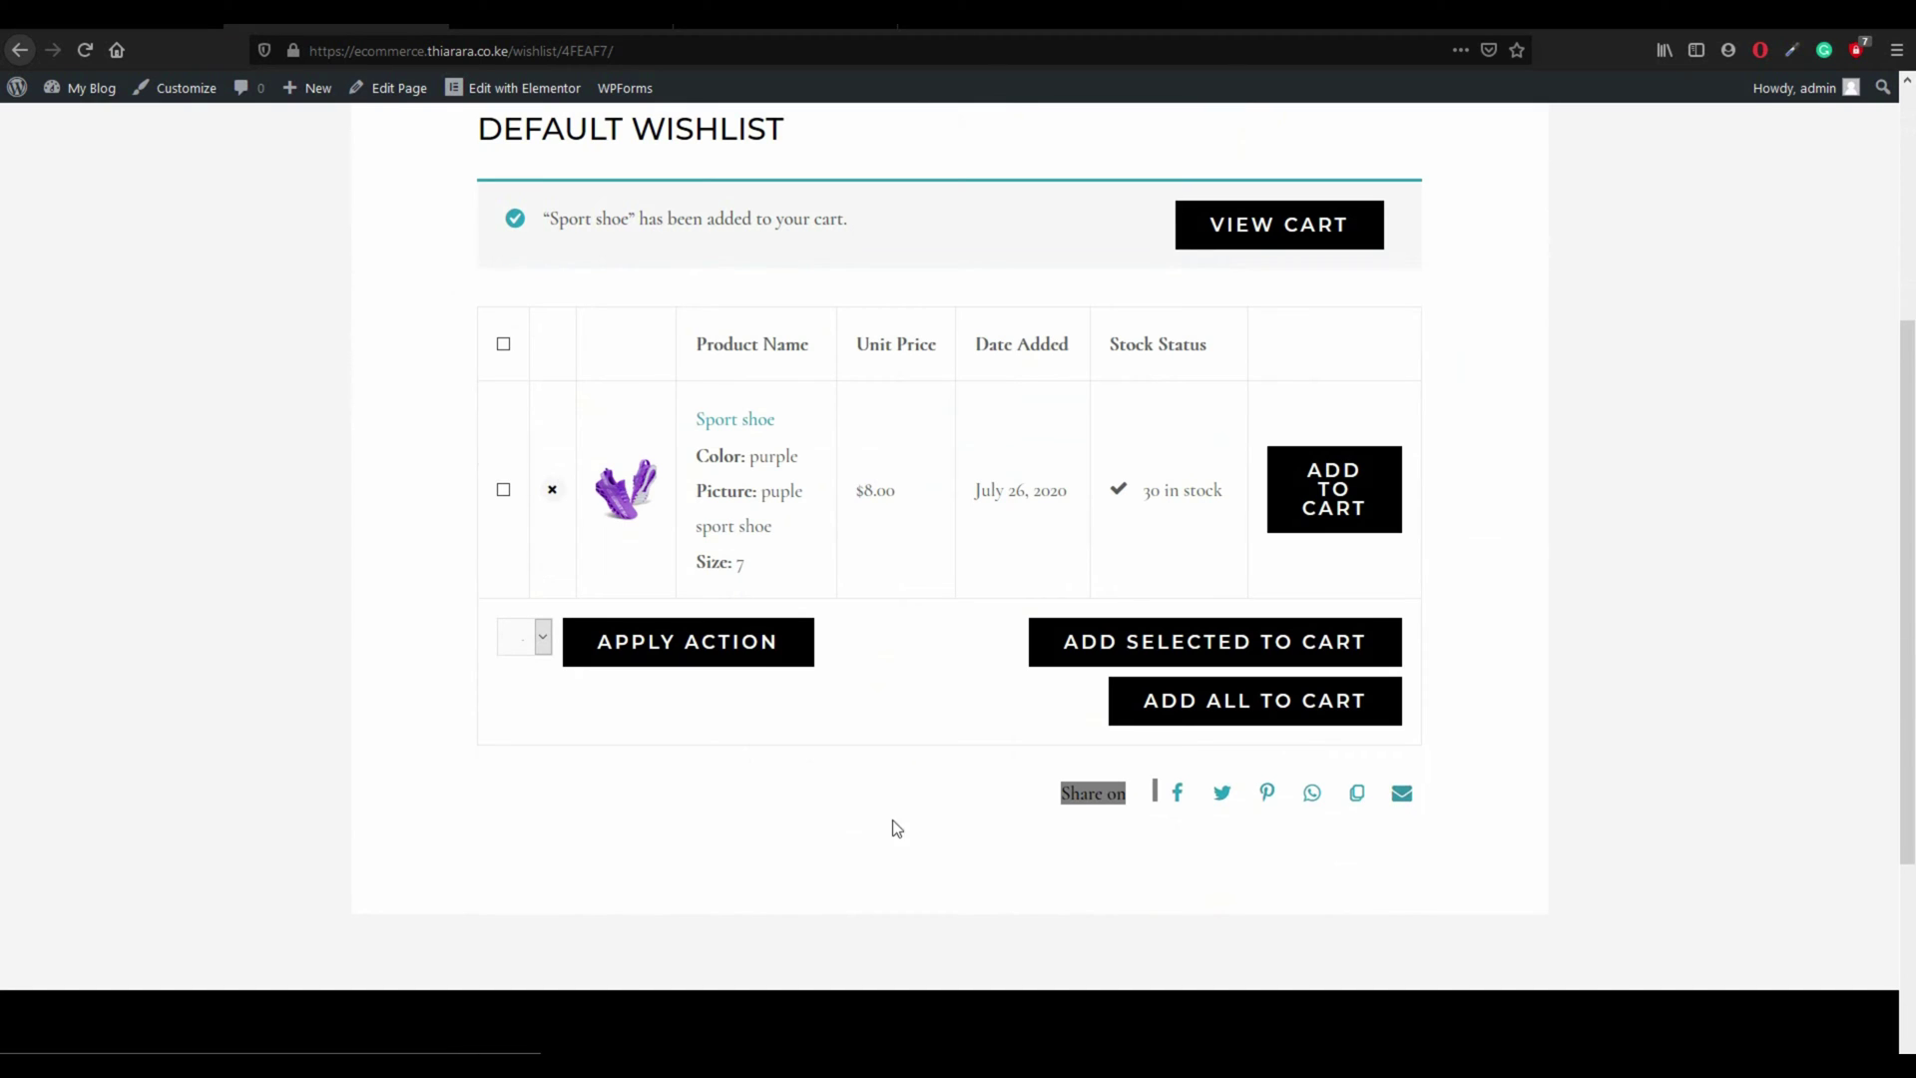
{"action": "scroll", "coordinate": [393, 834], "scroll_direction": "up", "scroll_amount": 4}
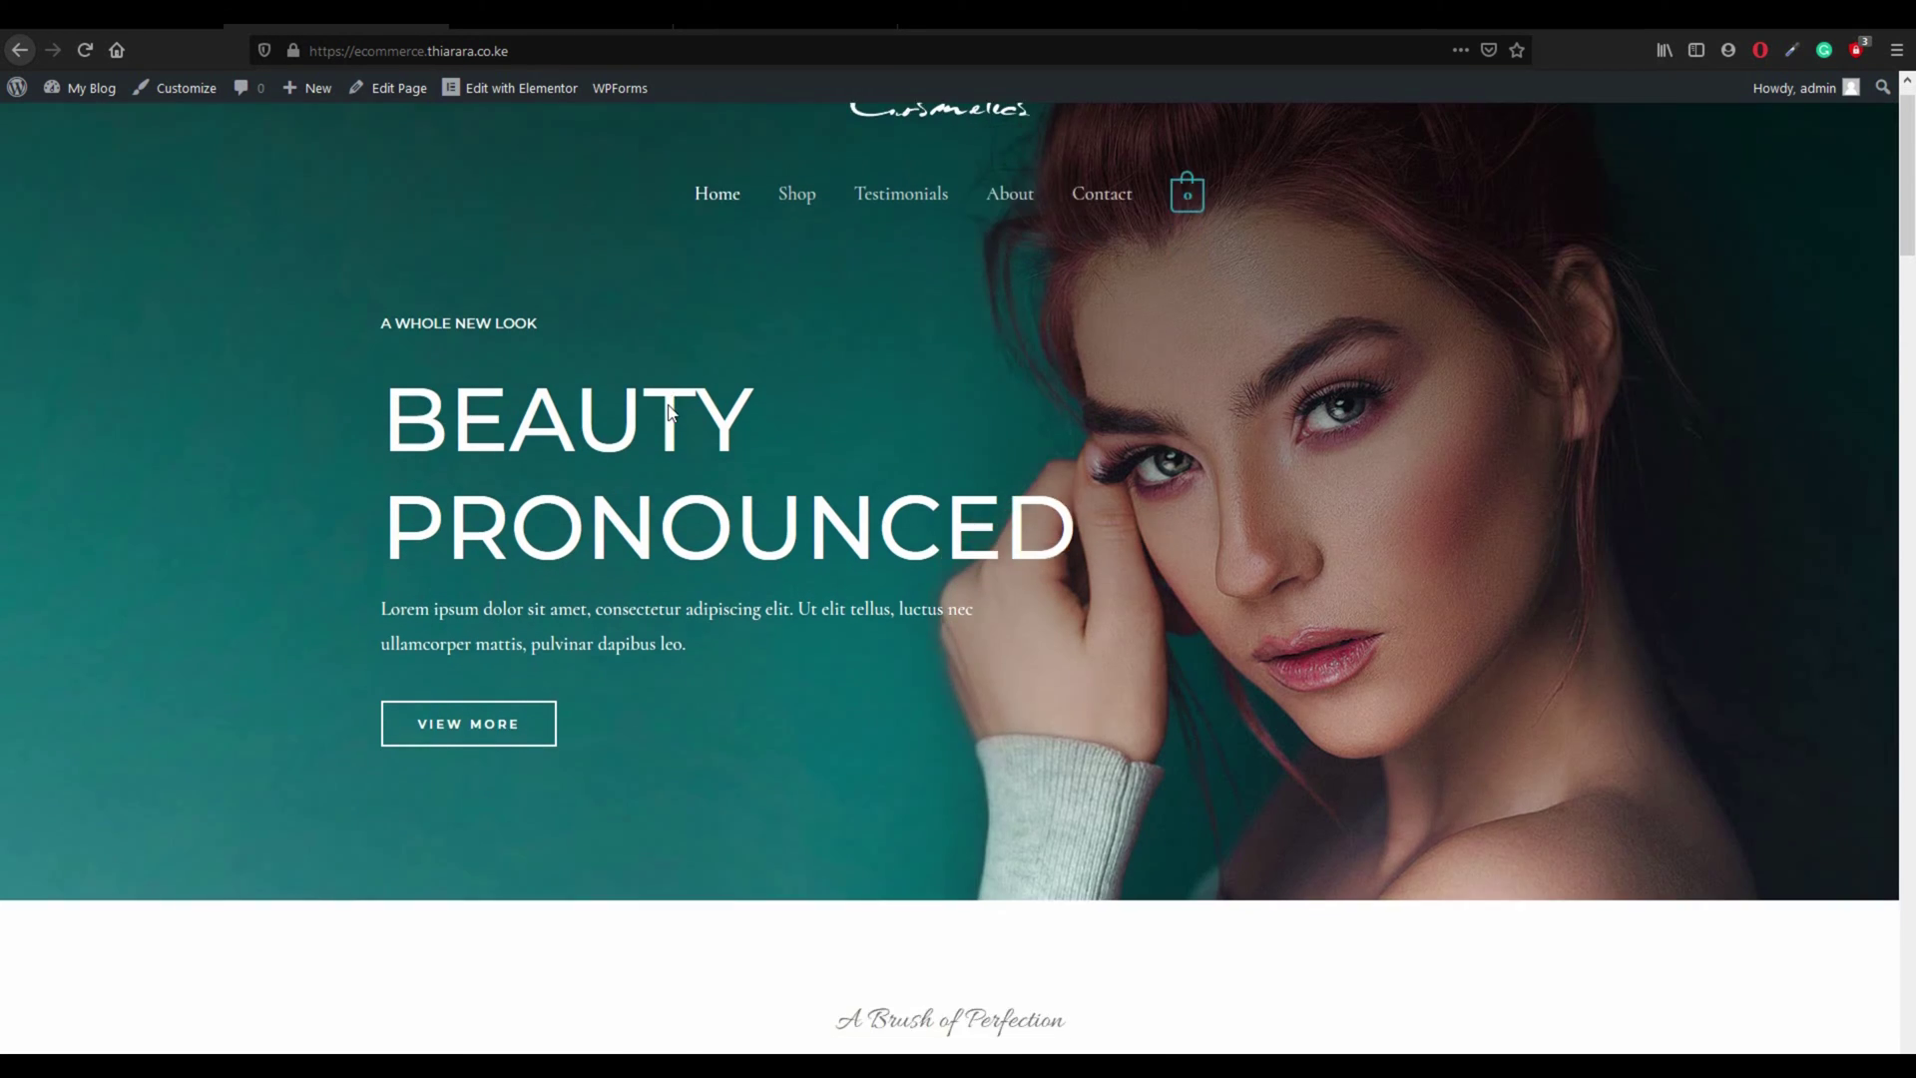
Step: Look over the store's home page, from the header menu through the product grid to the promotional sections
{"action": "scroll", "coordinate": [669, 412], "scroll_direction": "down", "scroll_amount": 1}
{"action": "scroll", "coordinate": [699, 449], "scroll_direction": "up", "scroll_amount": 1}
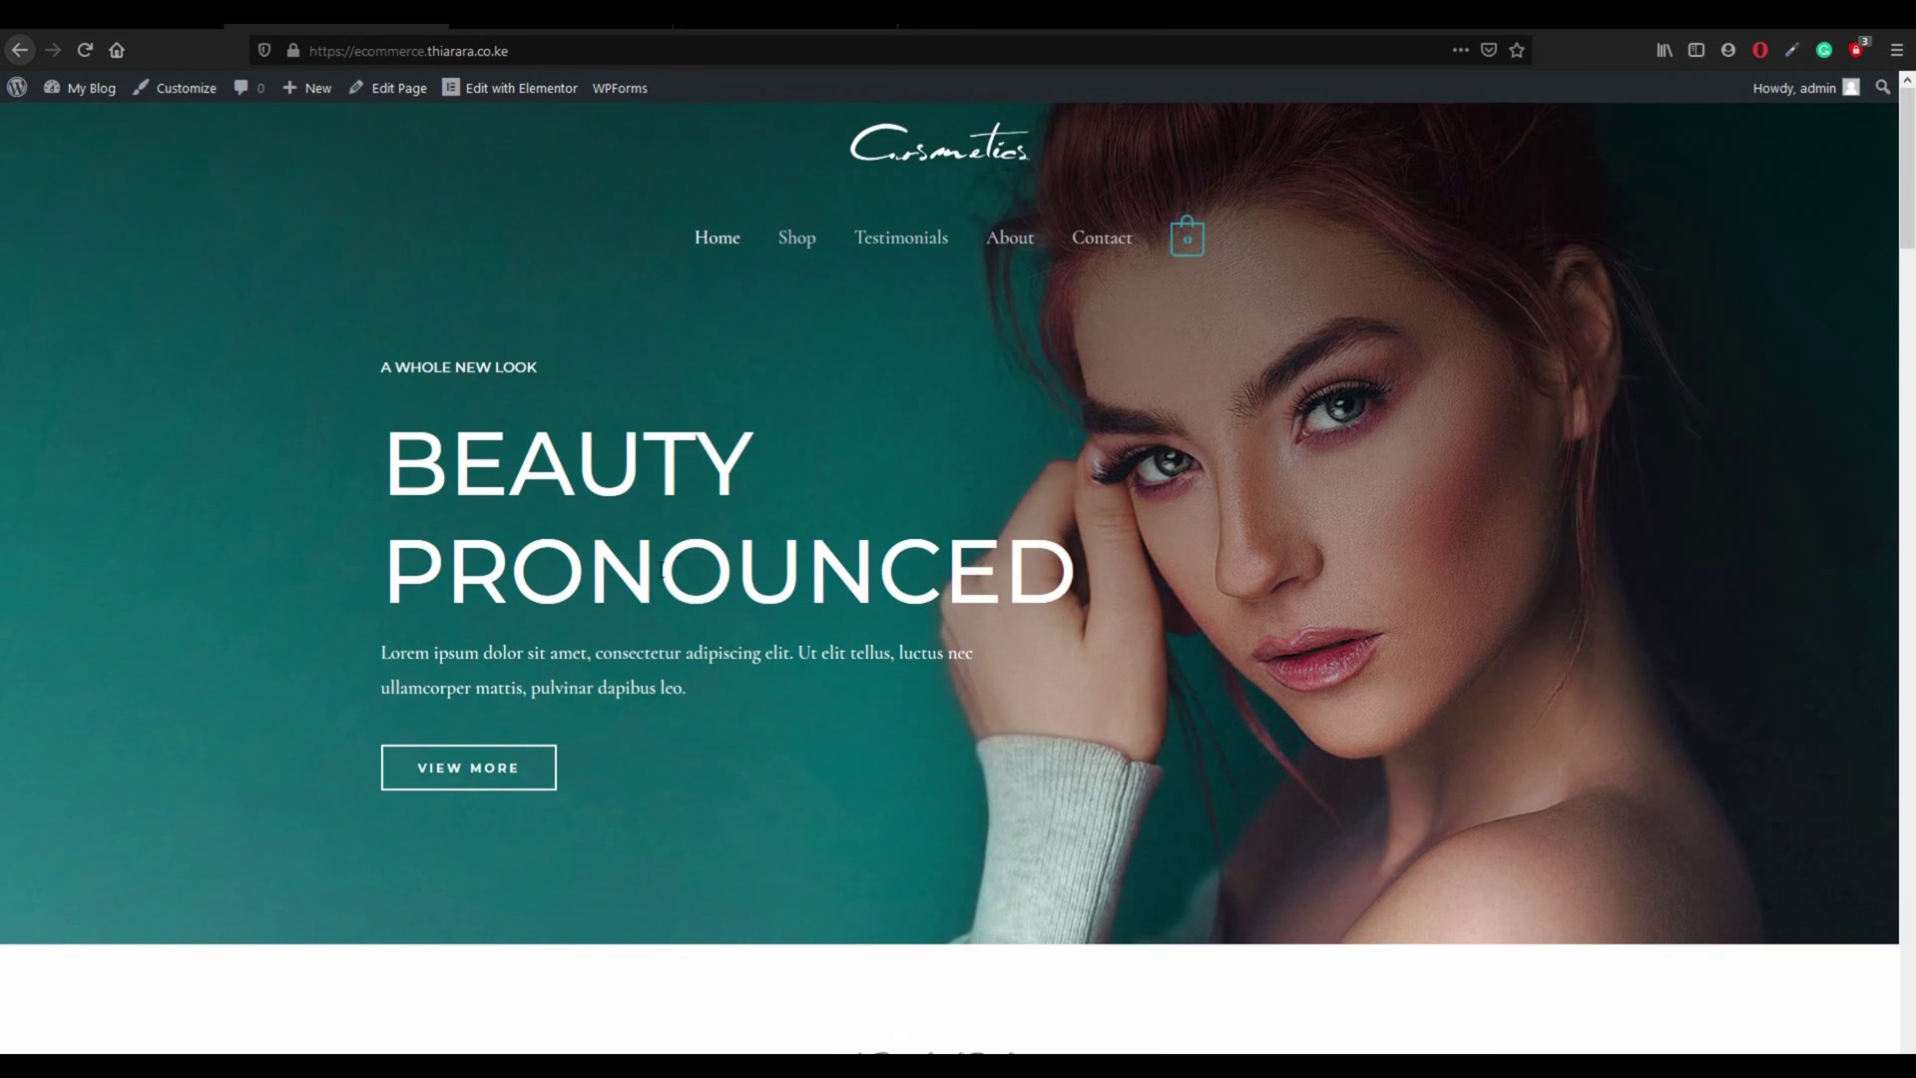
{"action": "scroll", "coordinate": [950, 620], "scroll_direction": "down", "scroll_amount": 7}
{"action": "scroll", "coordinate": [993, 717], "scroll_direction": "down", "scroll_amount": 1}
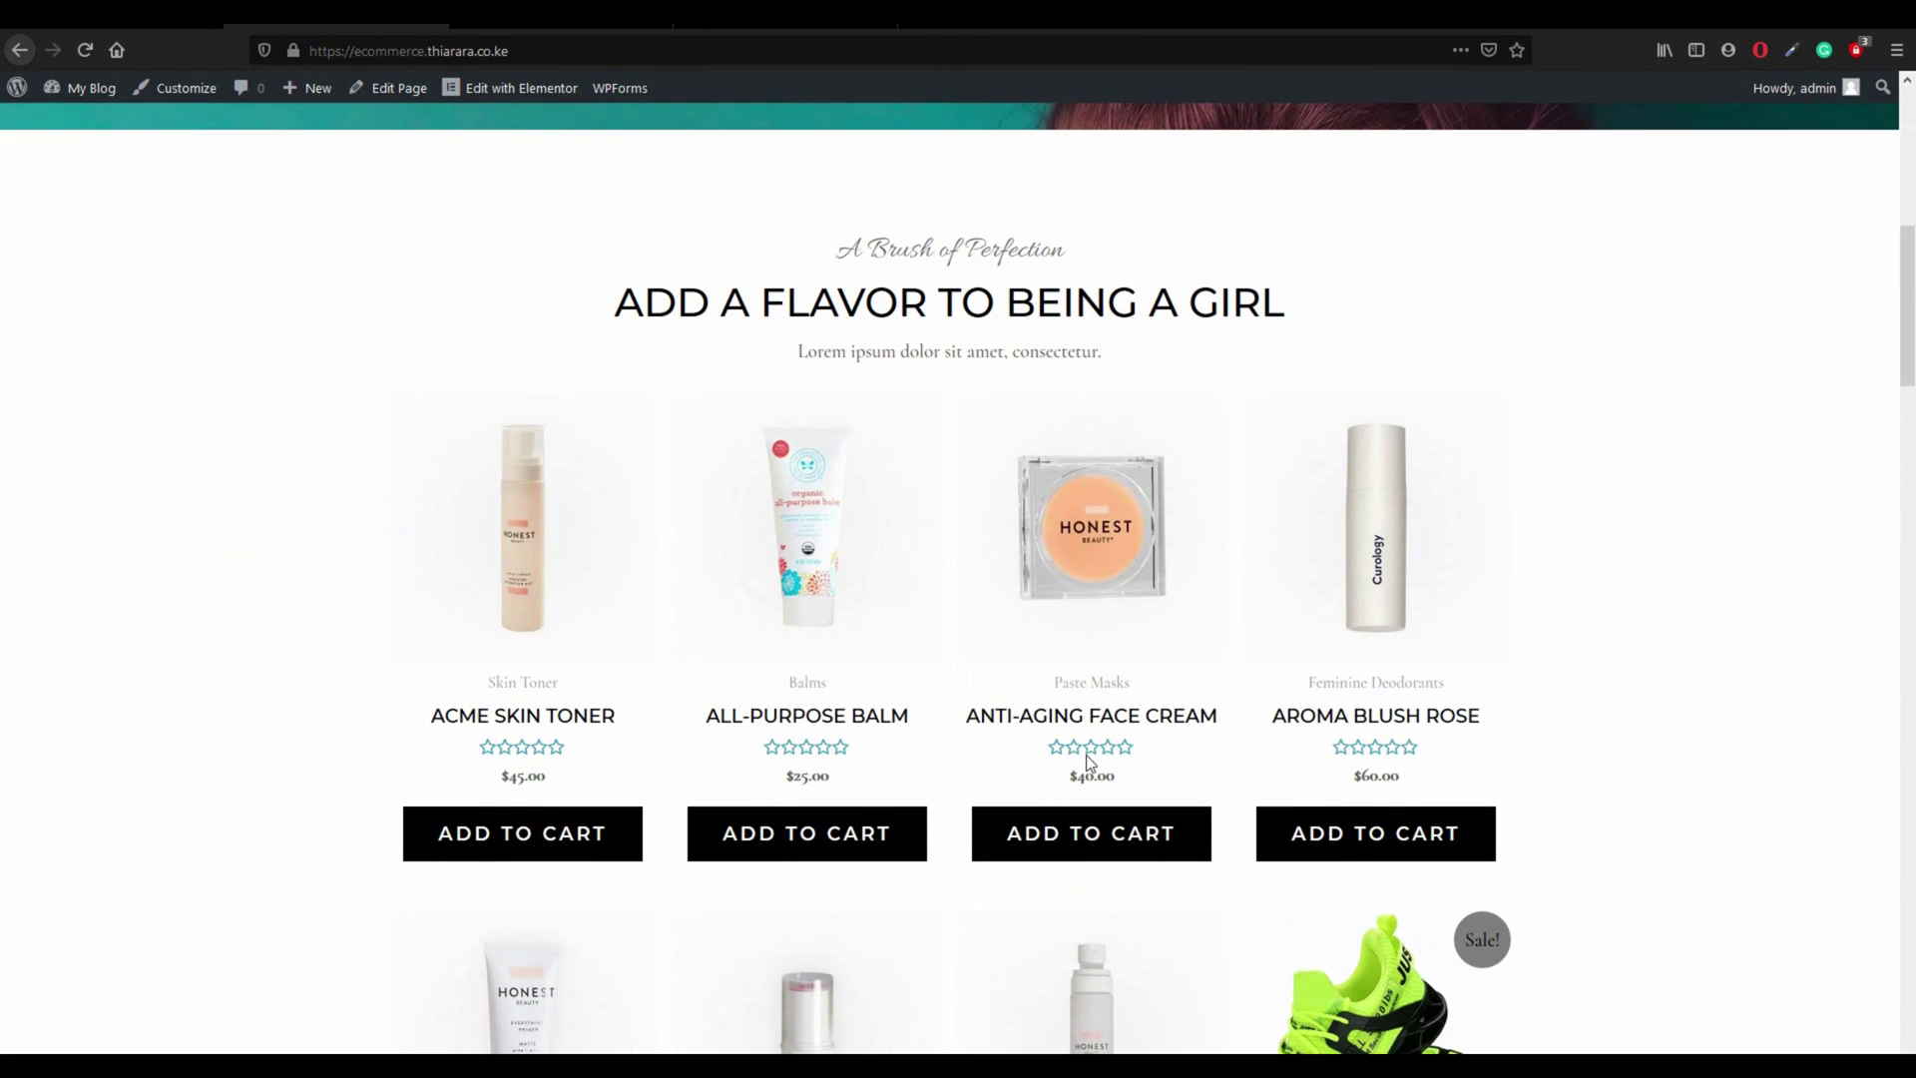
{"action": "scroll", "coordinate": [851, 559], "scroll_direction": "up", "scroll_amount": 6}
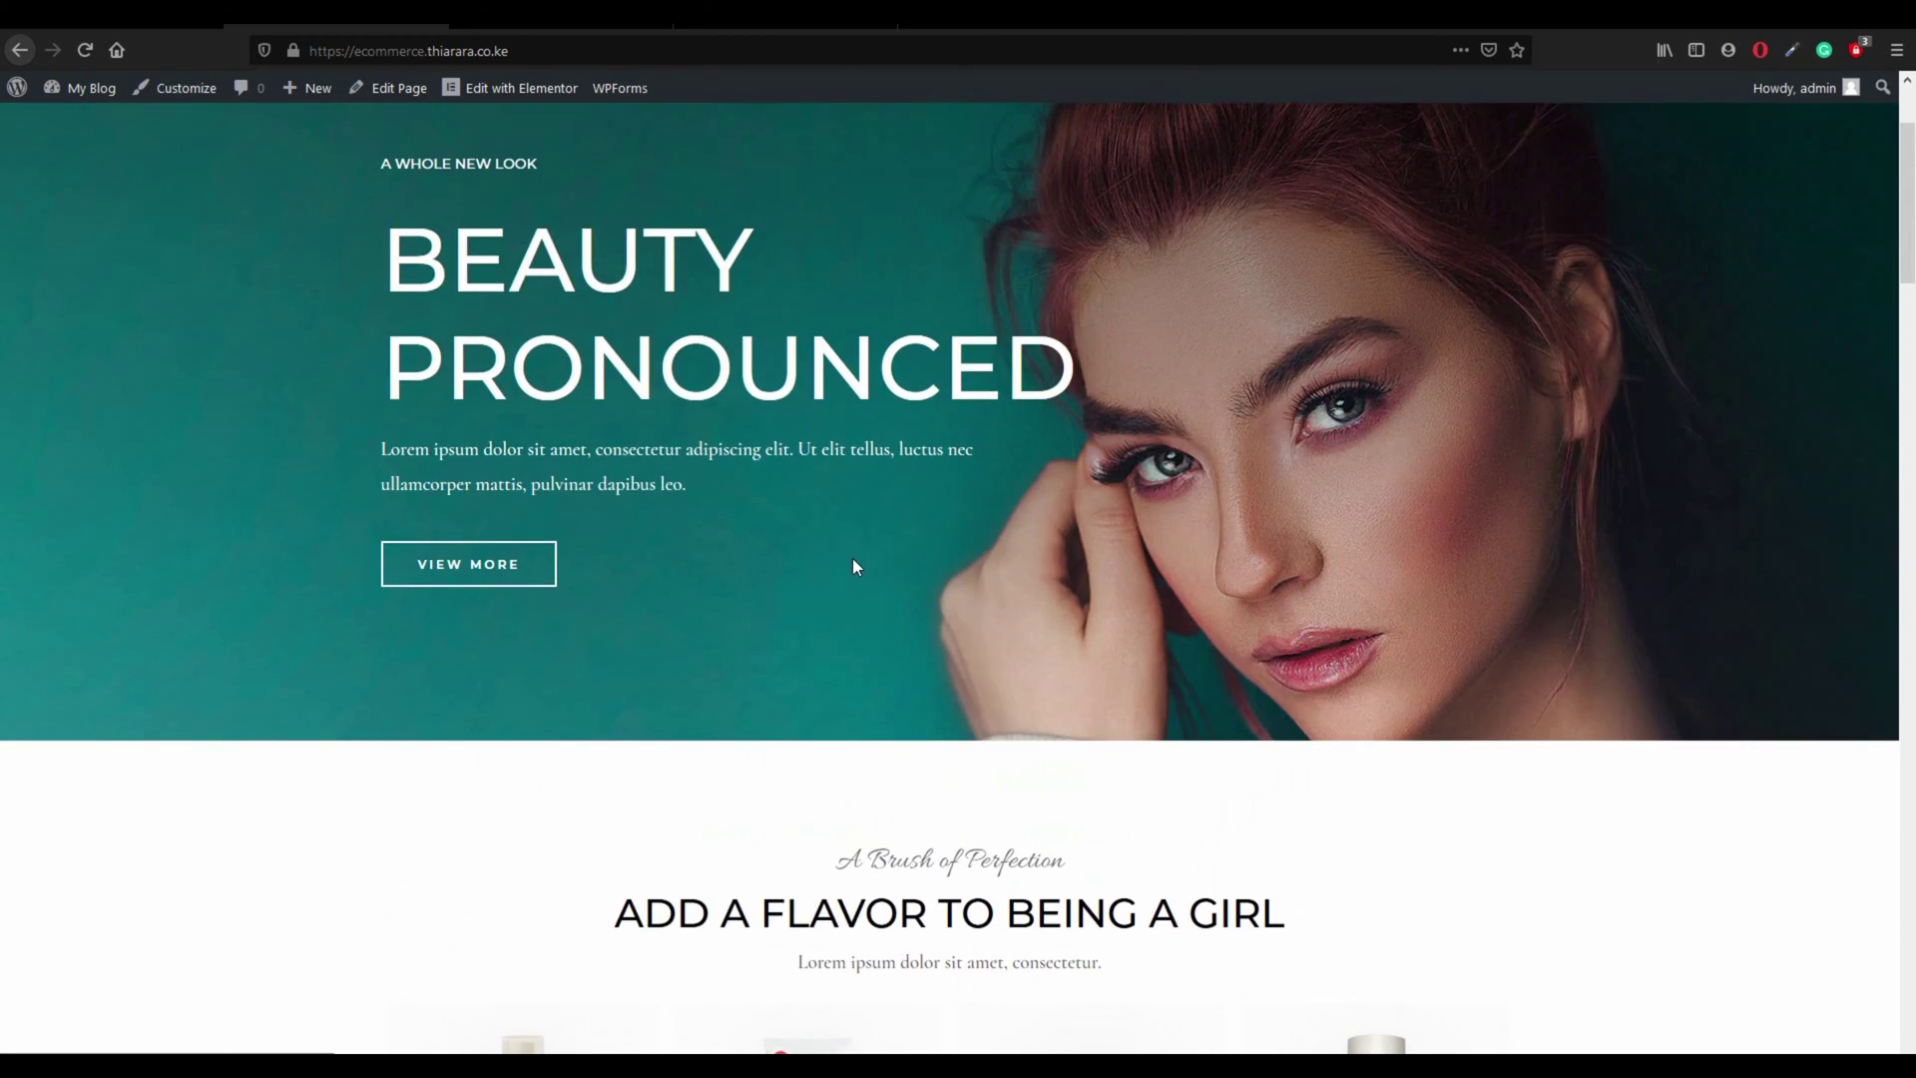
{"action": "scroll", "coordinate": [1011, 720], "scroll_direction": "down", "scroll_amount": 4}
{"action": "scroll", "coordinate": [1012, 720], "scroll_direction": "down", "scroll_amount": 9}
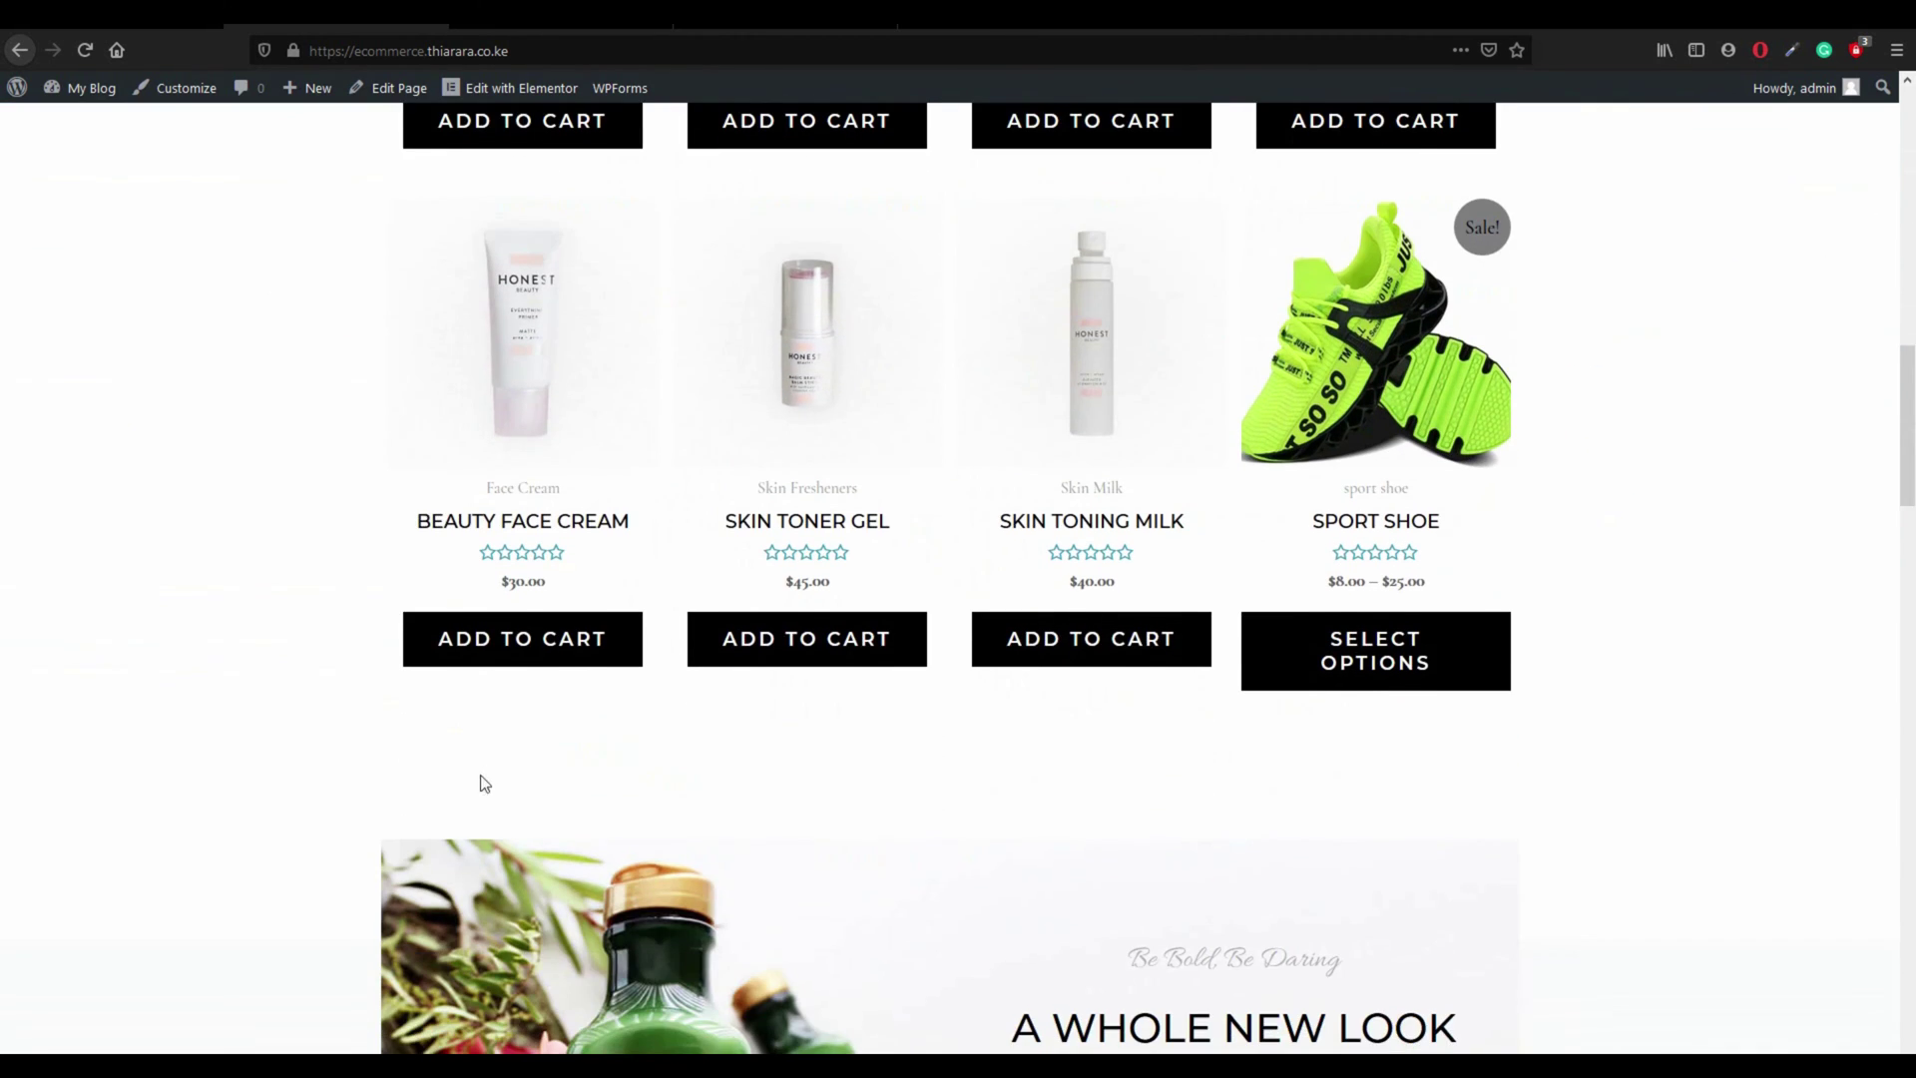
{"action": "scroll", "coordinate": [1543, 715], "scroll_direction": "down", "scroll_amount": 3}
{"action": "scroll", "coordinate": [710, 798], "scroll_direction": "down", "scroll_amount": 5}
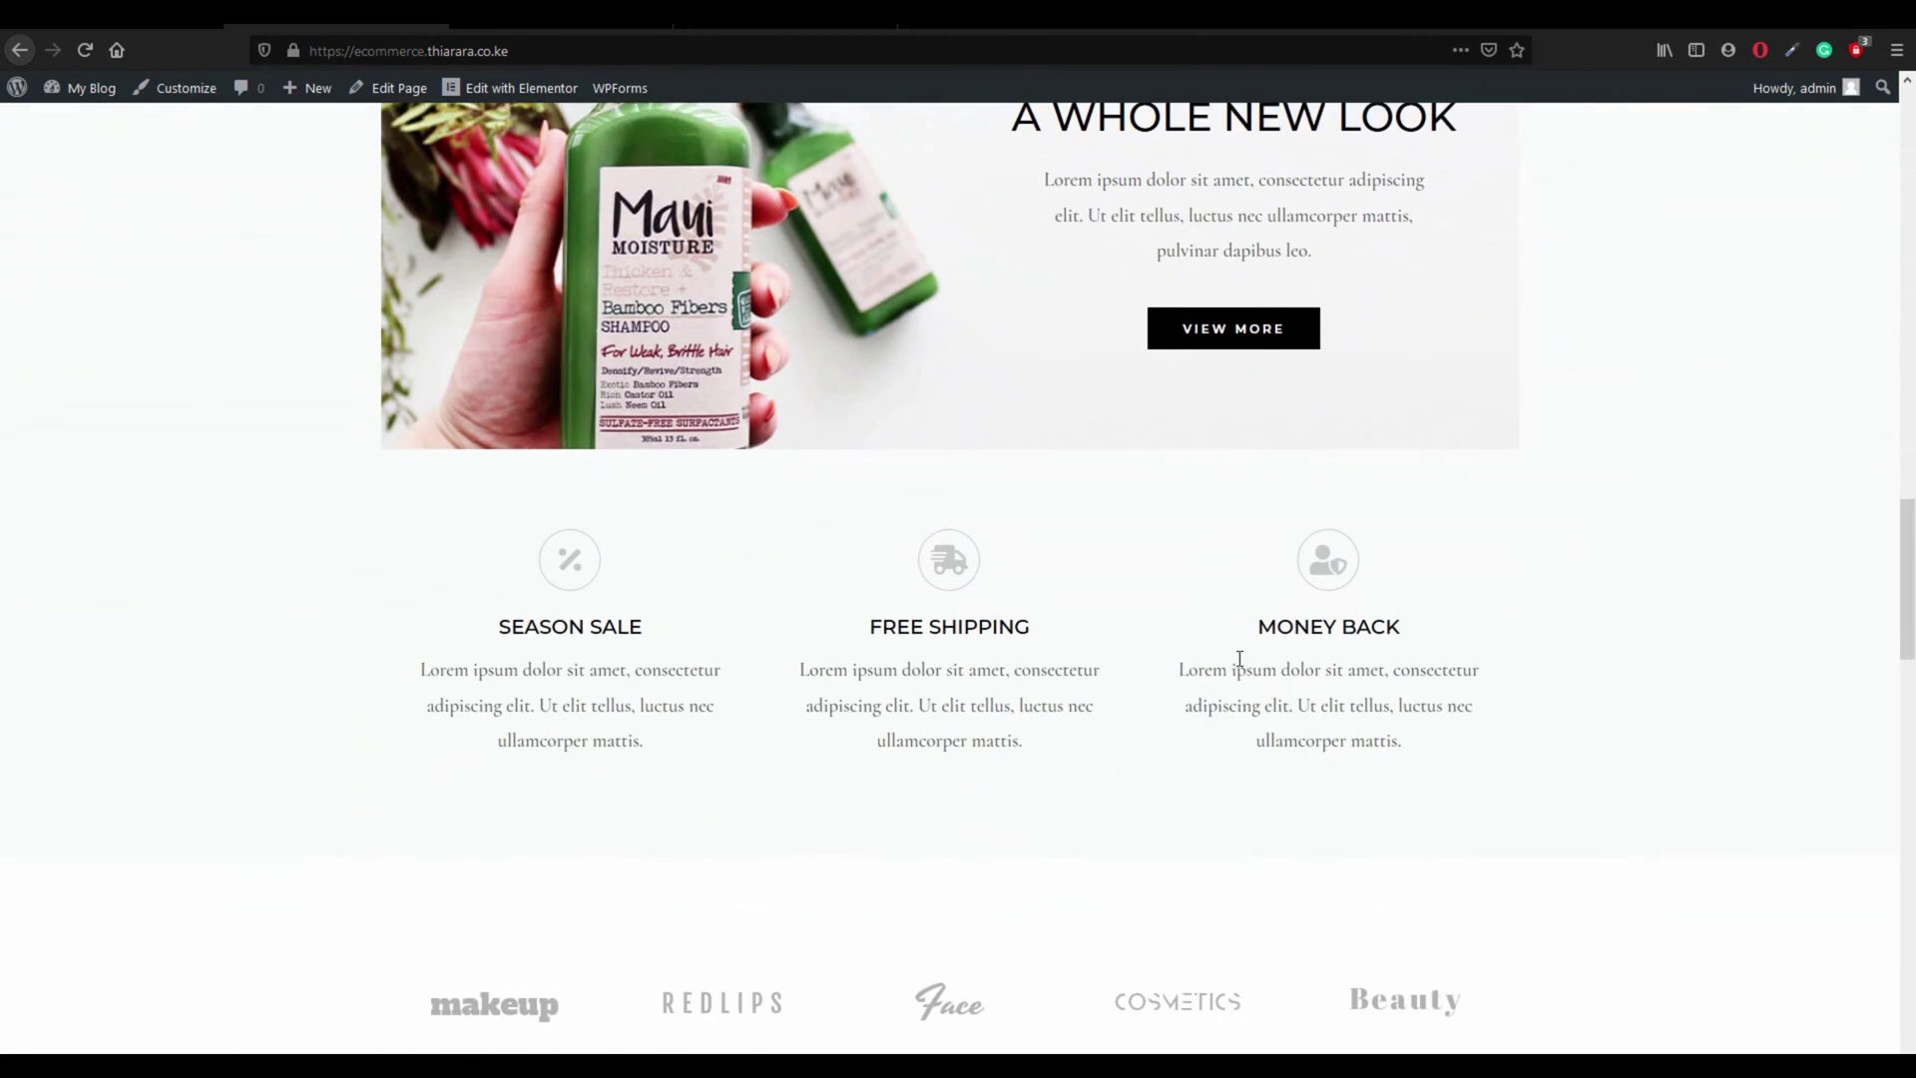
{"action": "scroll", "coordinate": [876, 811], "scroll_direction": "up", "scroll_amount": 15}
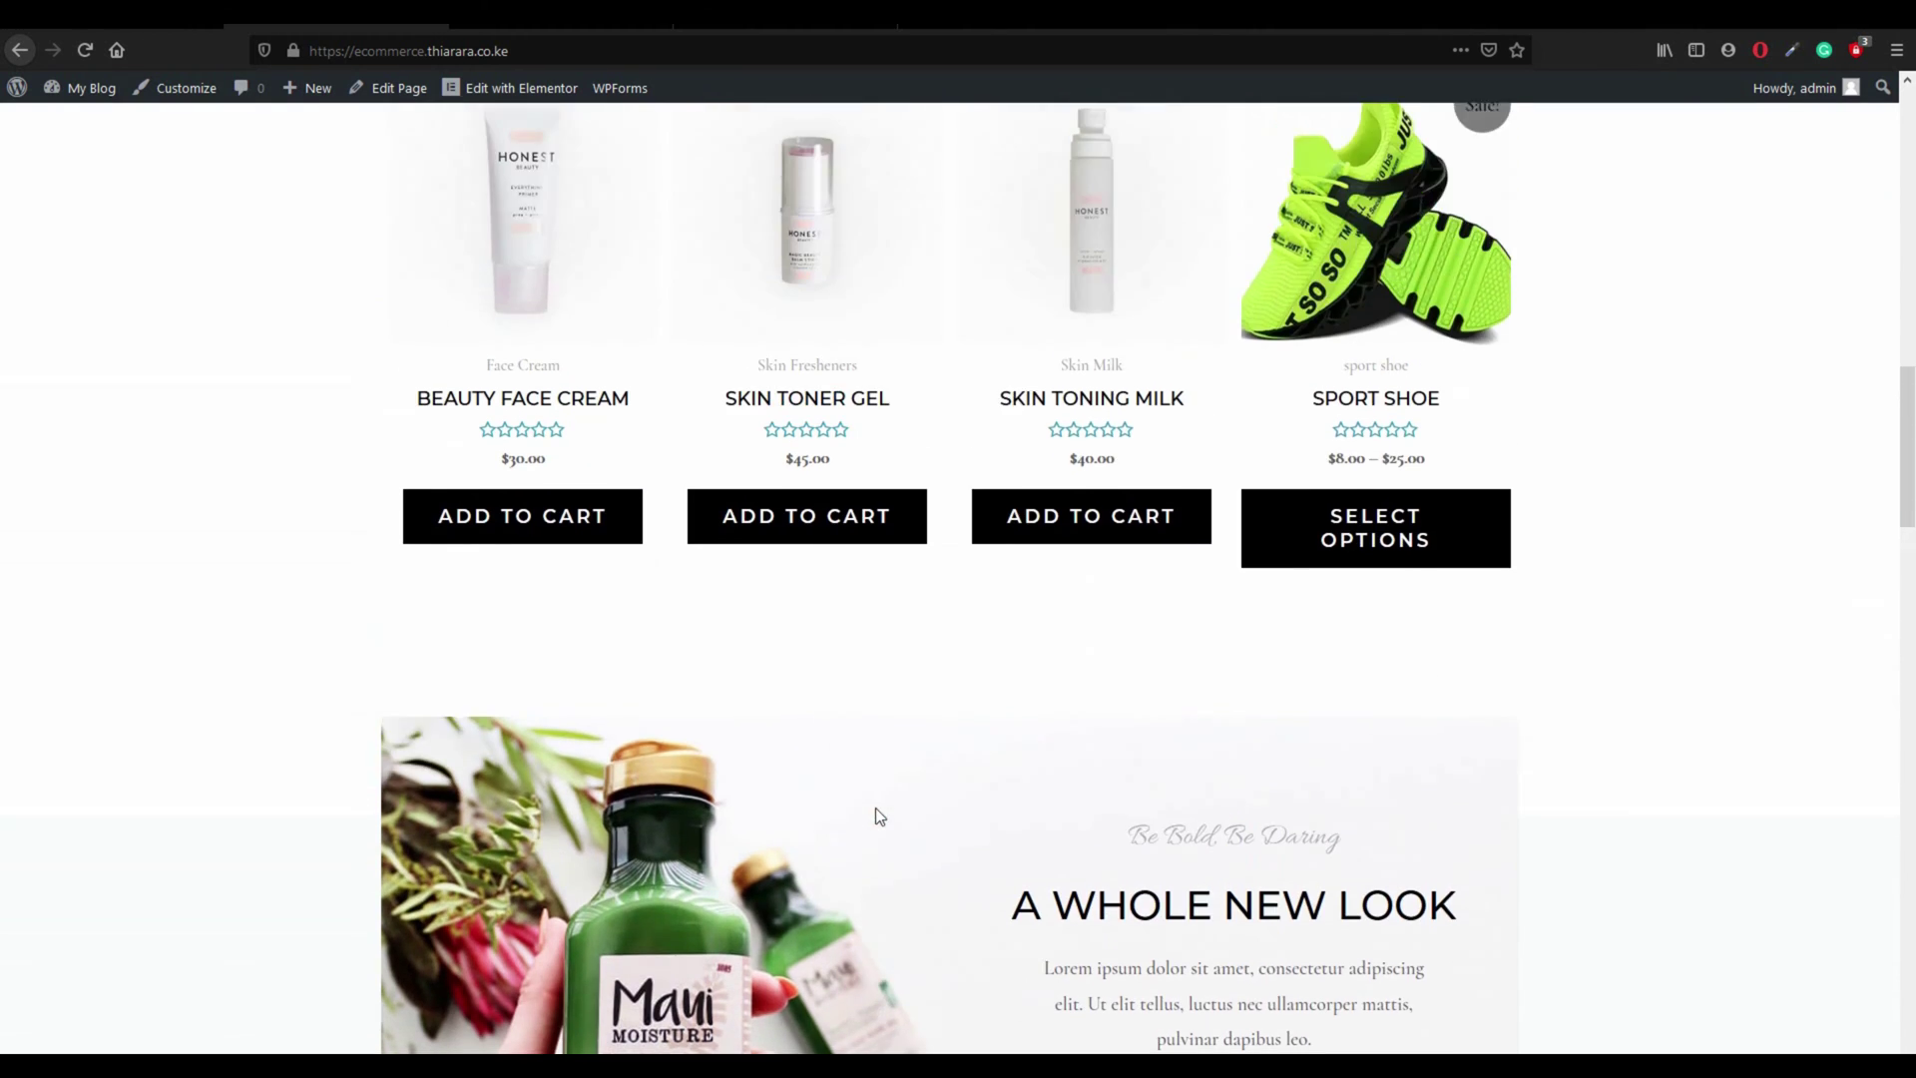
{"action": "scroll", "coordinate": [876, 816], "scroll_direction": "up", "scroll_amount": 7}
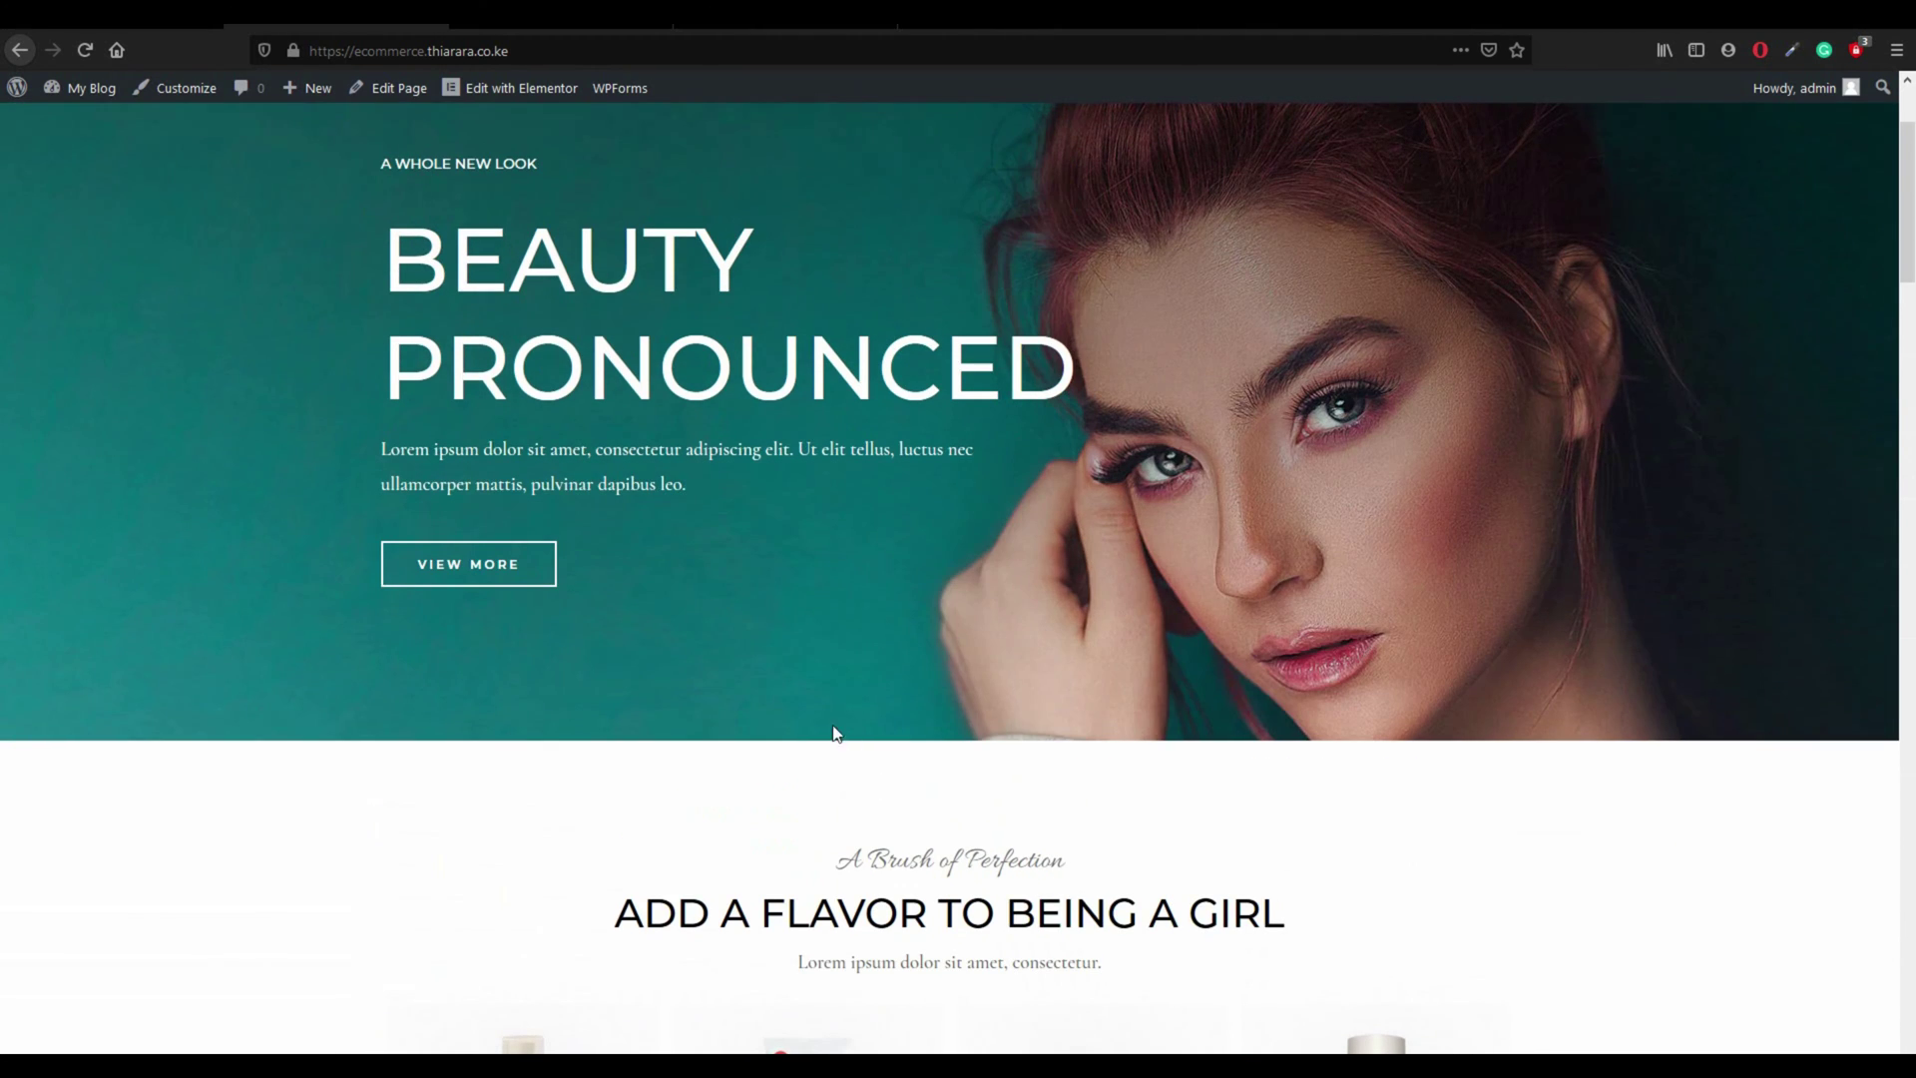
{"action": "scroll", "coordinate": [692, 769], "scroll_direction": "down", "scroll_amount": 2}
{"action": "scroll", "coordinate": [693, 768], "scroll_direction": "down", "scroll_amount": 3}
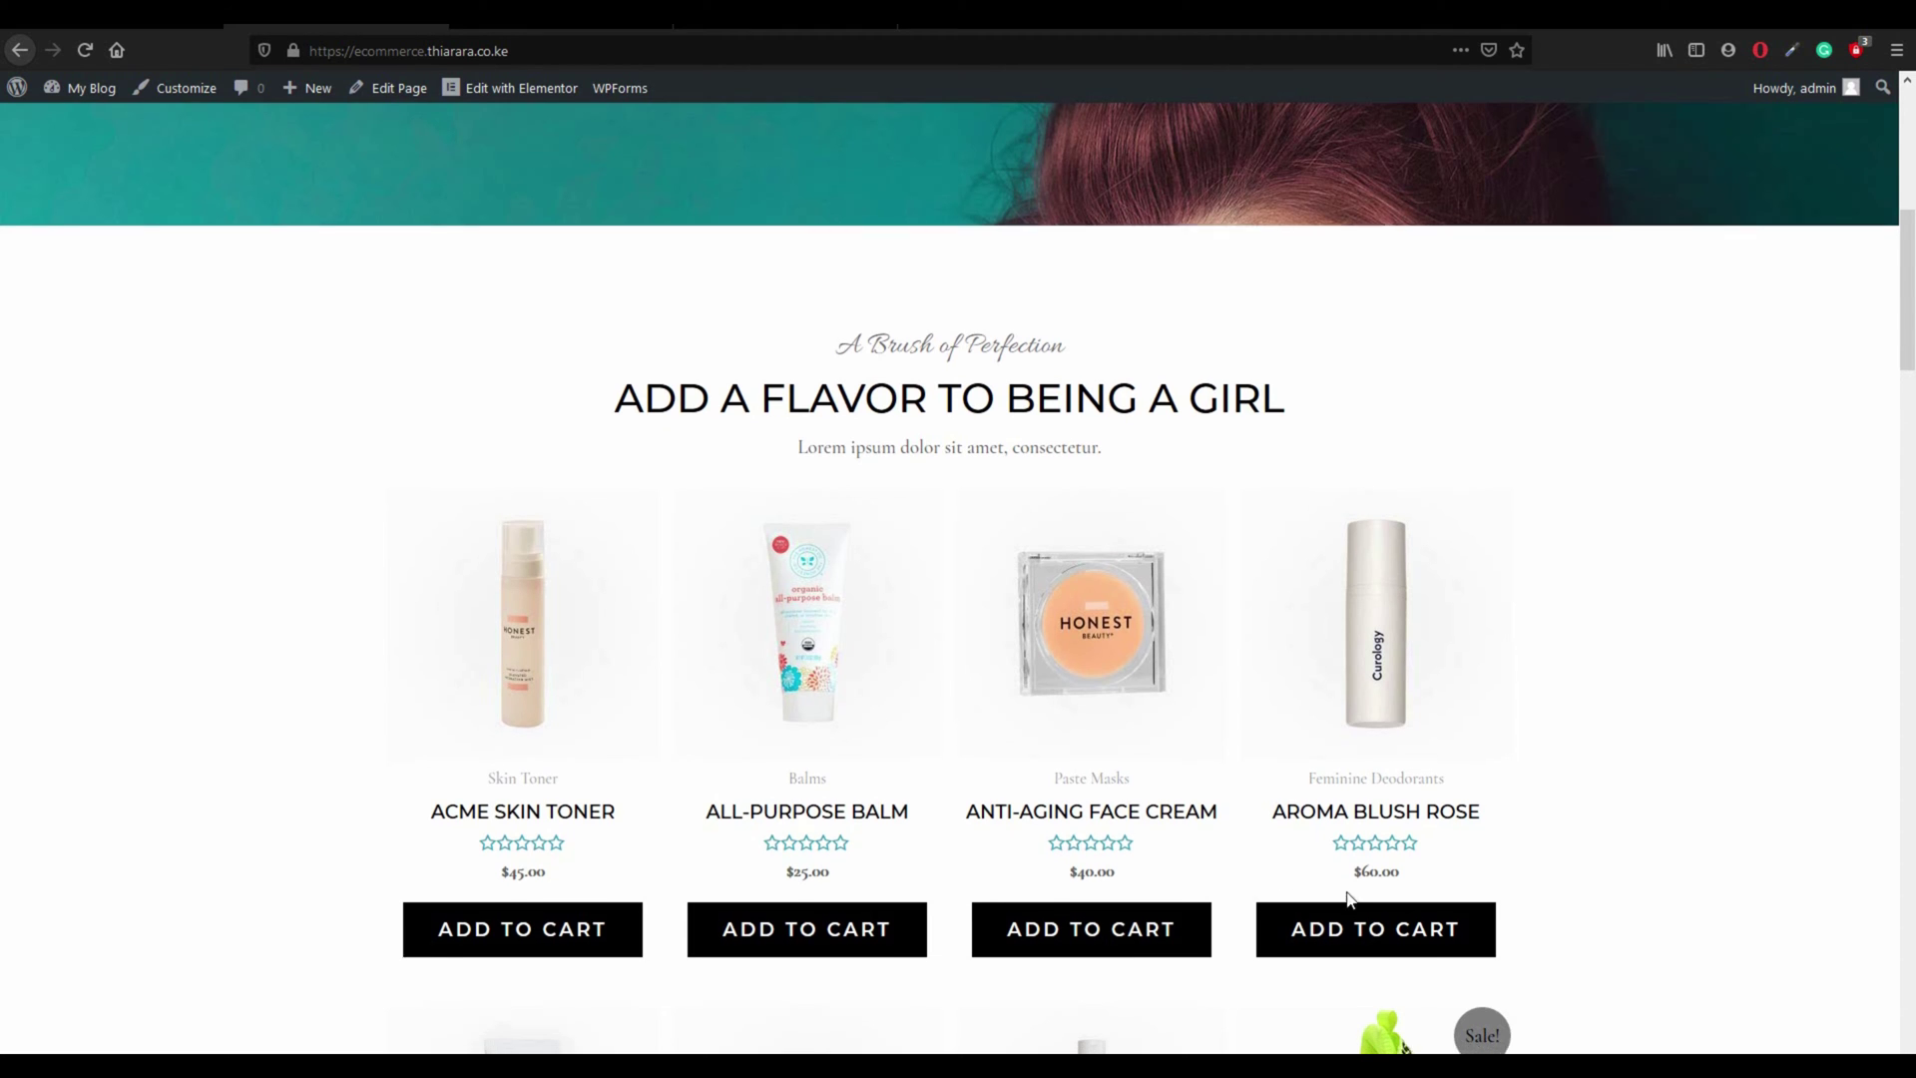
Step: Open the Sport Shoe product page from the home page's product grid and look over its description and variation options
{"action": "scroll", "coordinate": [1314, 982], "scroll_direction": "down", "scroll_amount": 3}
{"action": "scroll", "coordinate": [1314, 982], "scroll_direction": "down", "scroll_amount": 2}
{"action": "left_click", "coordinate": [1339, 951]}
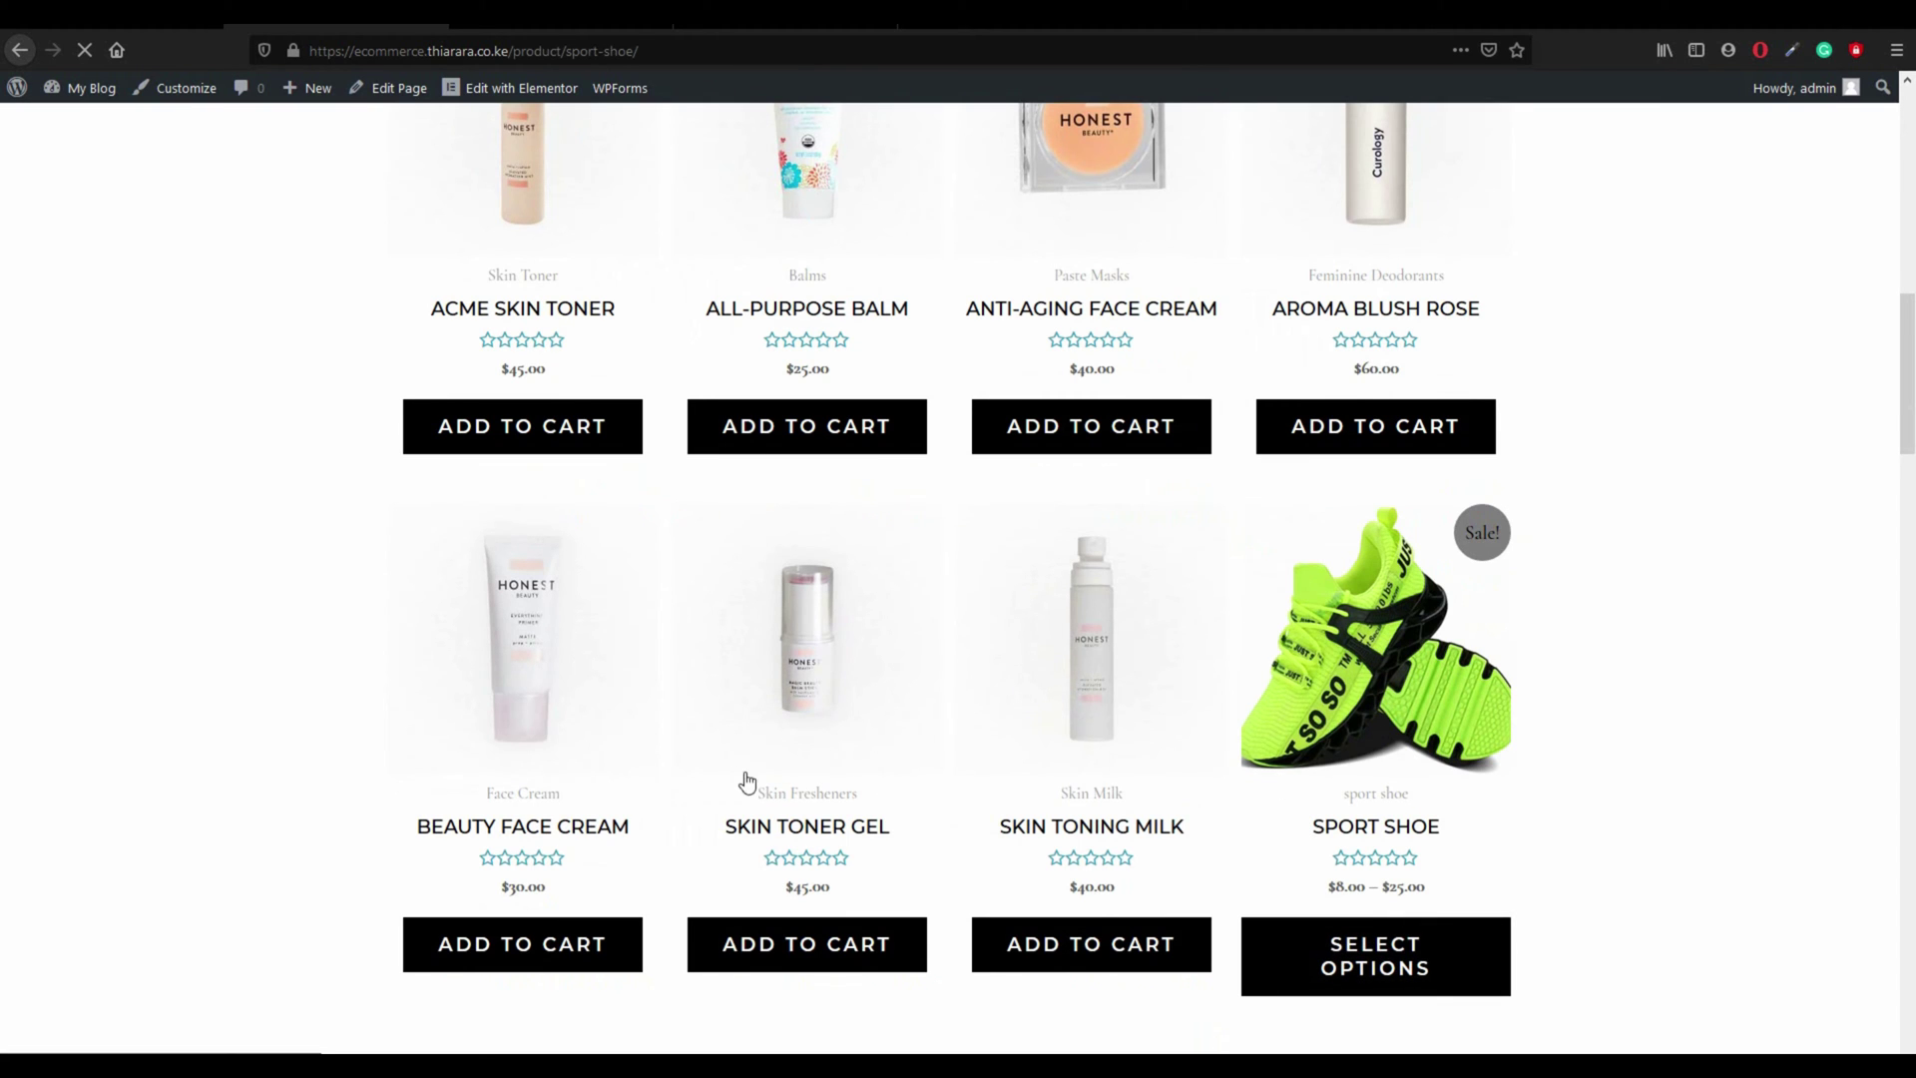
{"action": "scroll", "coordinate": [753, 791], "scroll_direction": "down", "scroll_amount": 5}
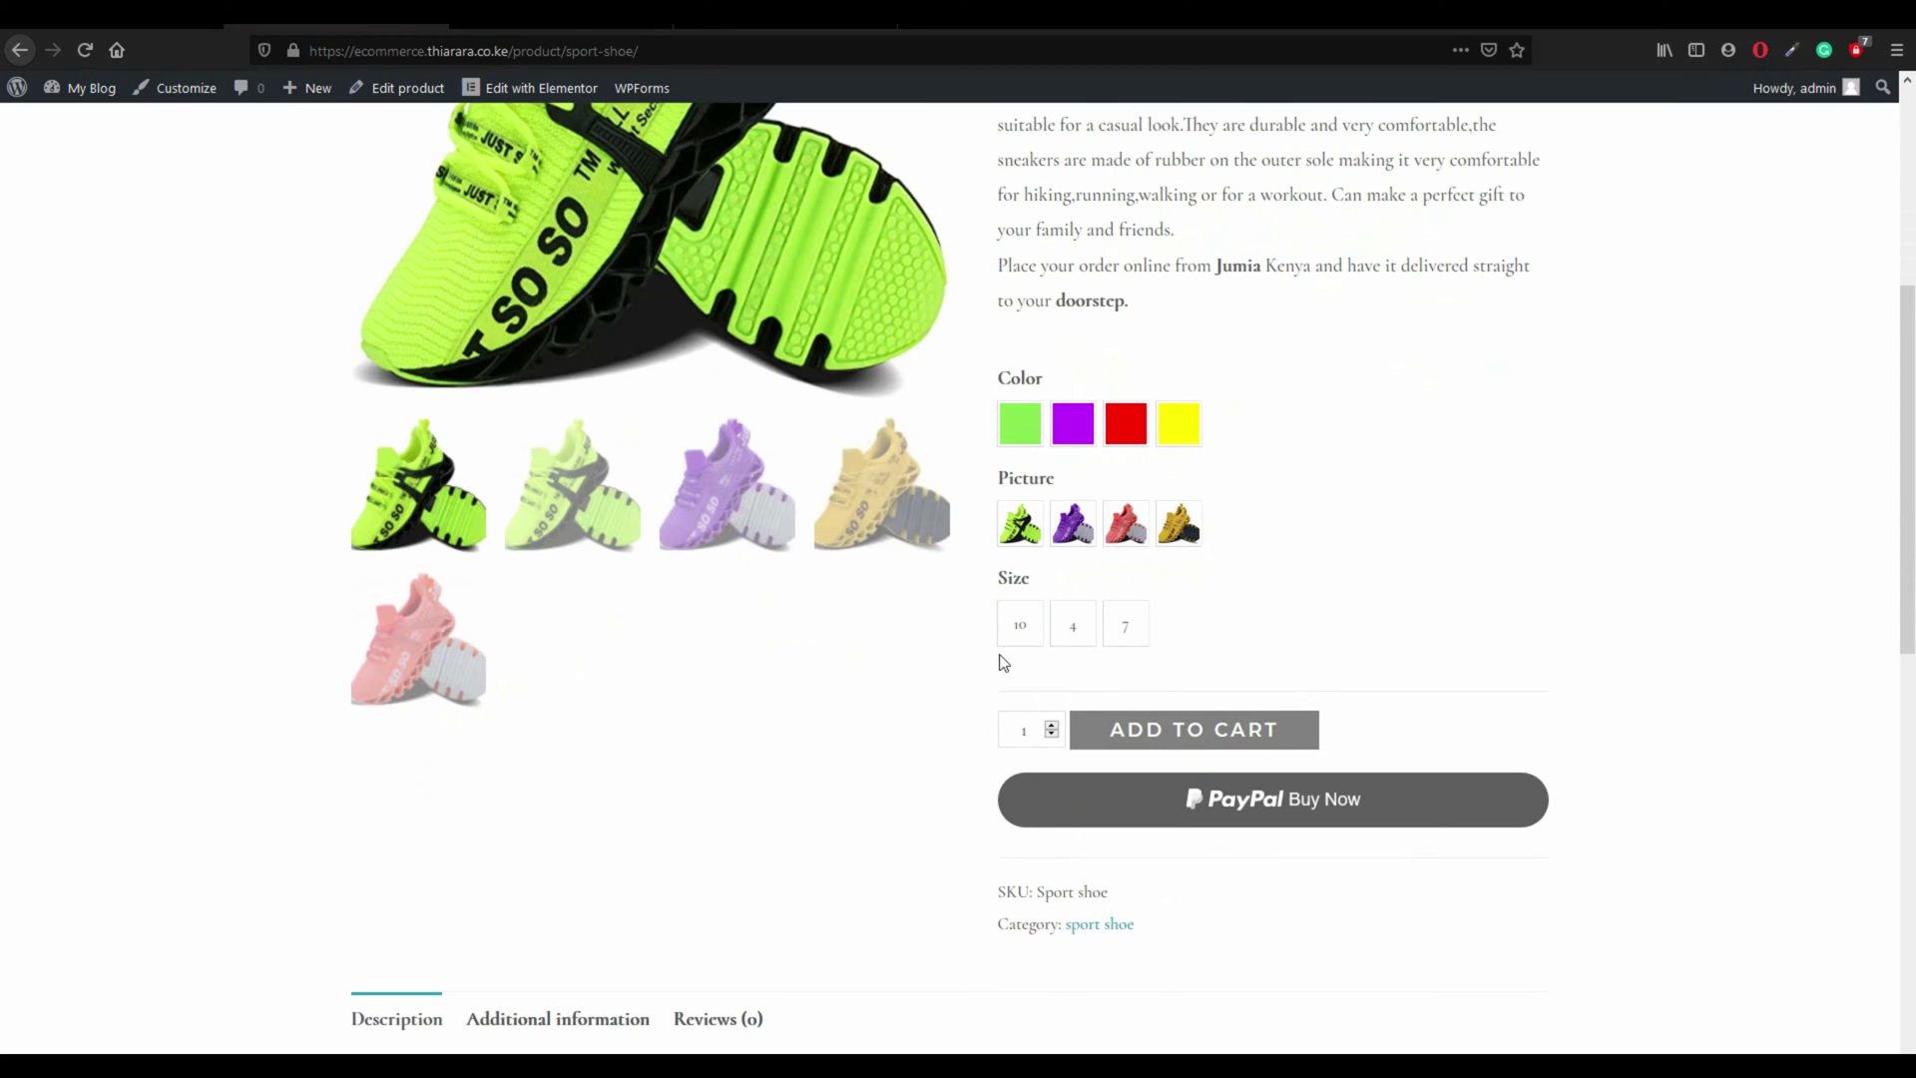
{"action": "scroll", "coordinate": [1003, 663], "scroll_direction": "up", "scroll_amount": 4}
{"action": "scroll", "coordinate": [1143, 706], "scroll_direction": "down", "scroll_amount": 2}
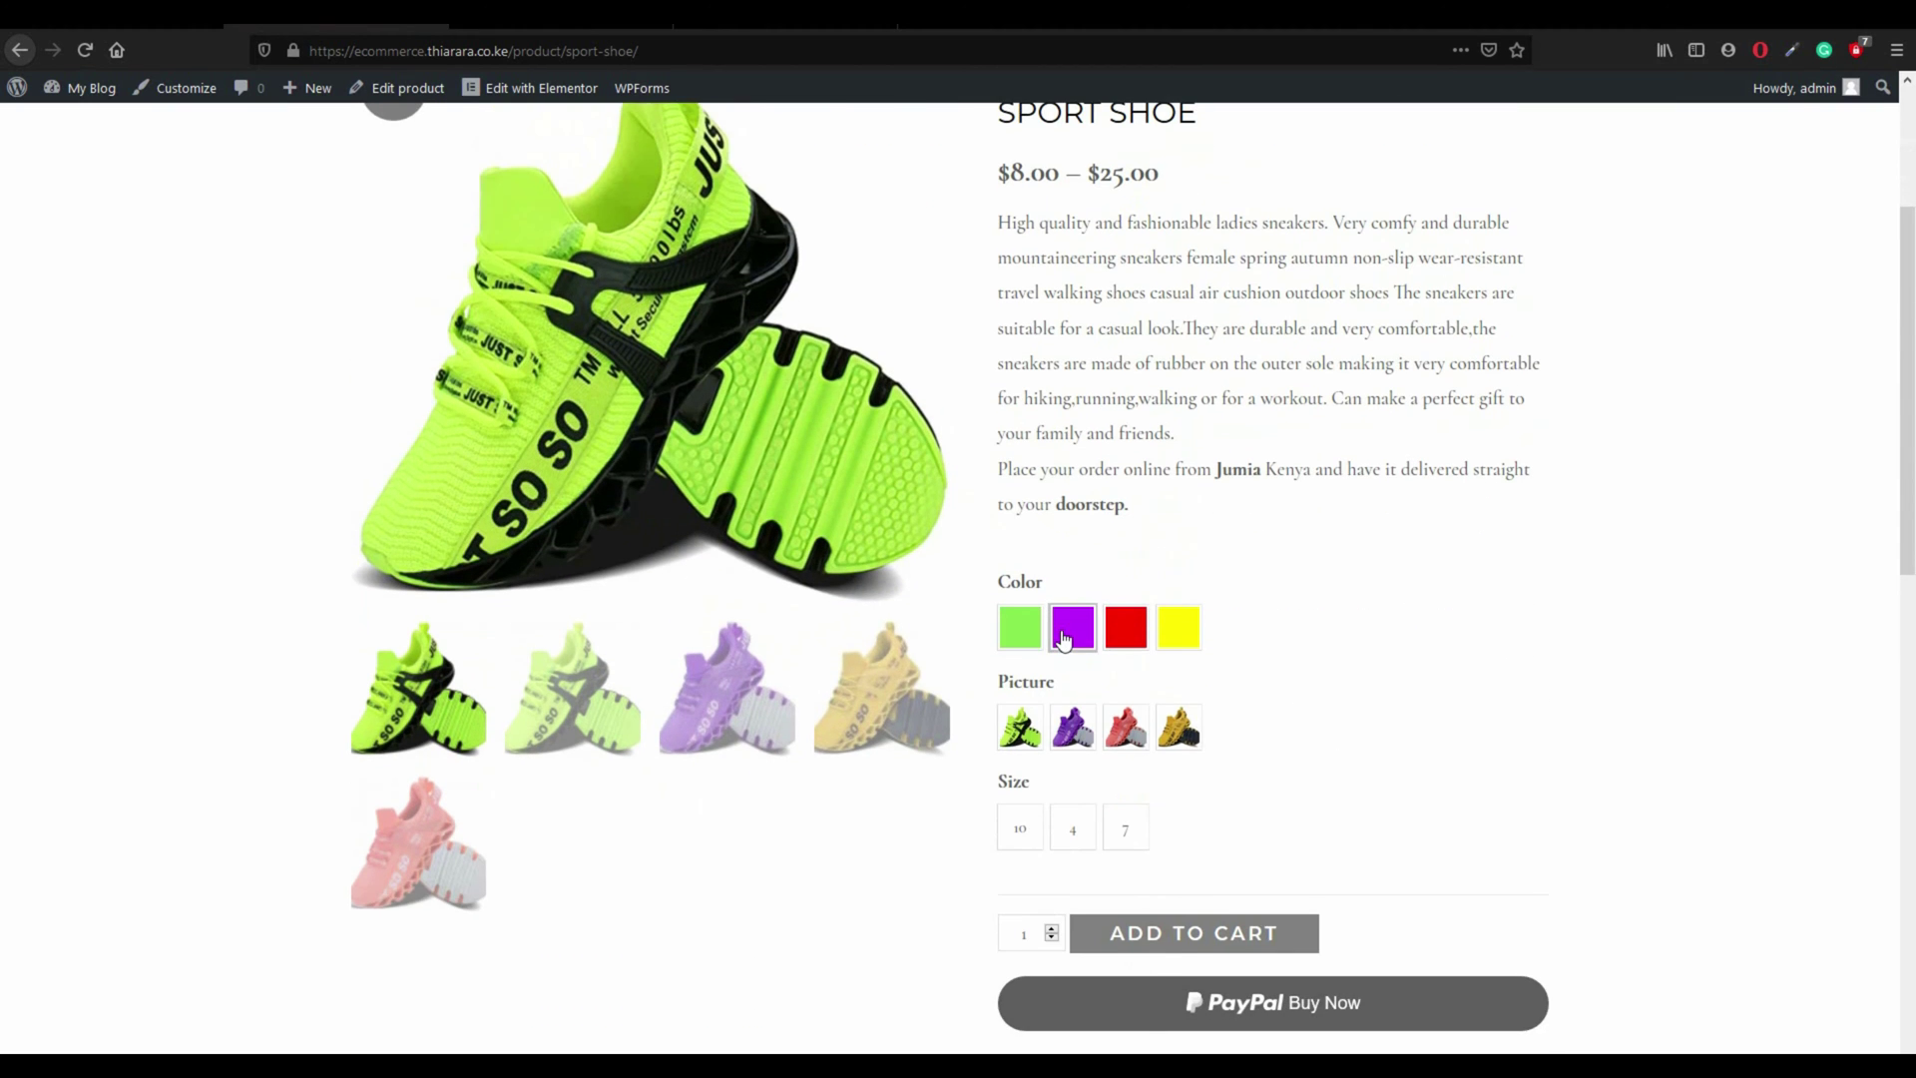
Step: Select the purple Sport Shoe variation in size 7 and check its picture and price
{"action": "left_click", "coordinate": [1064, 637]}
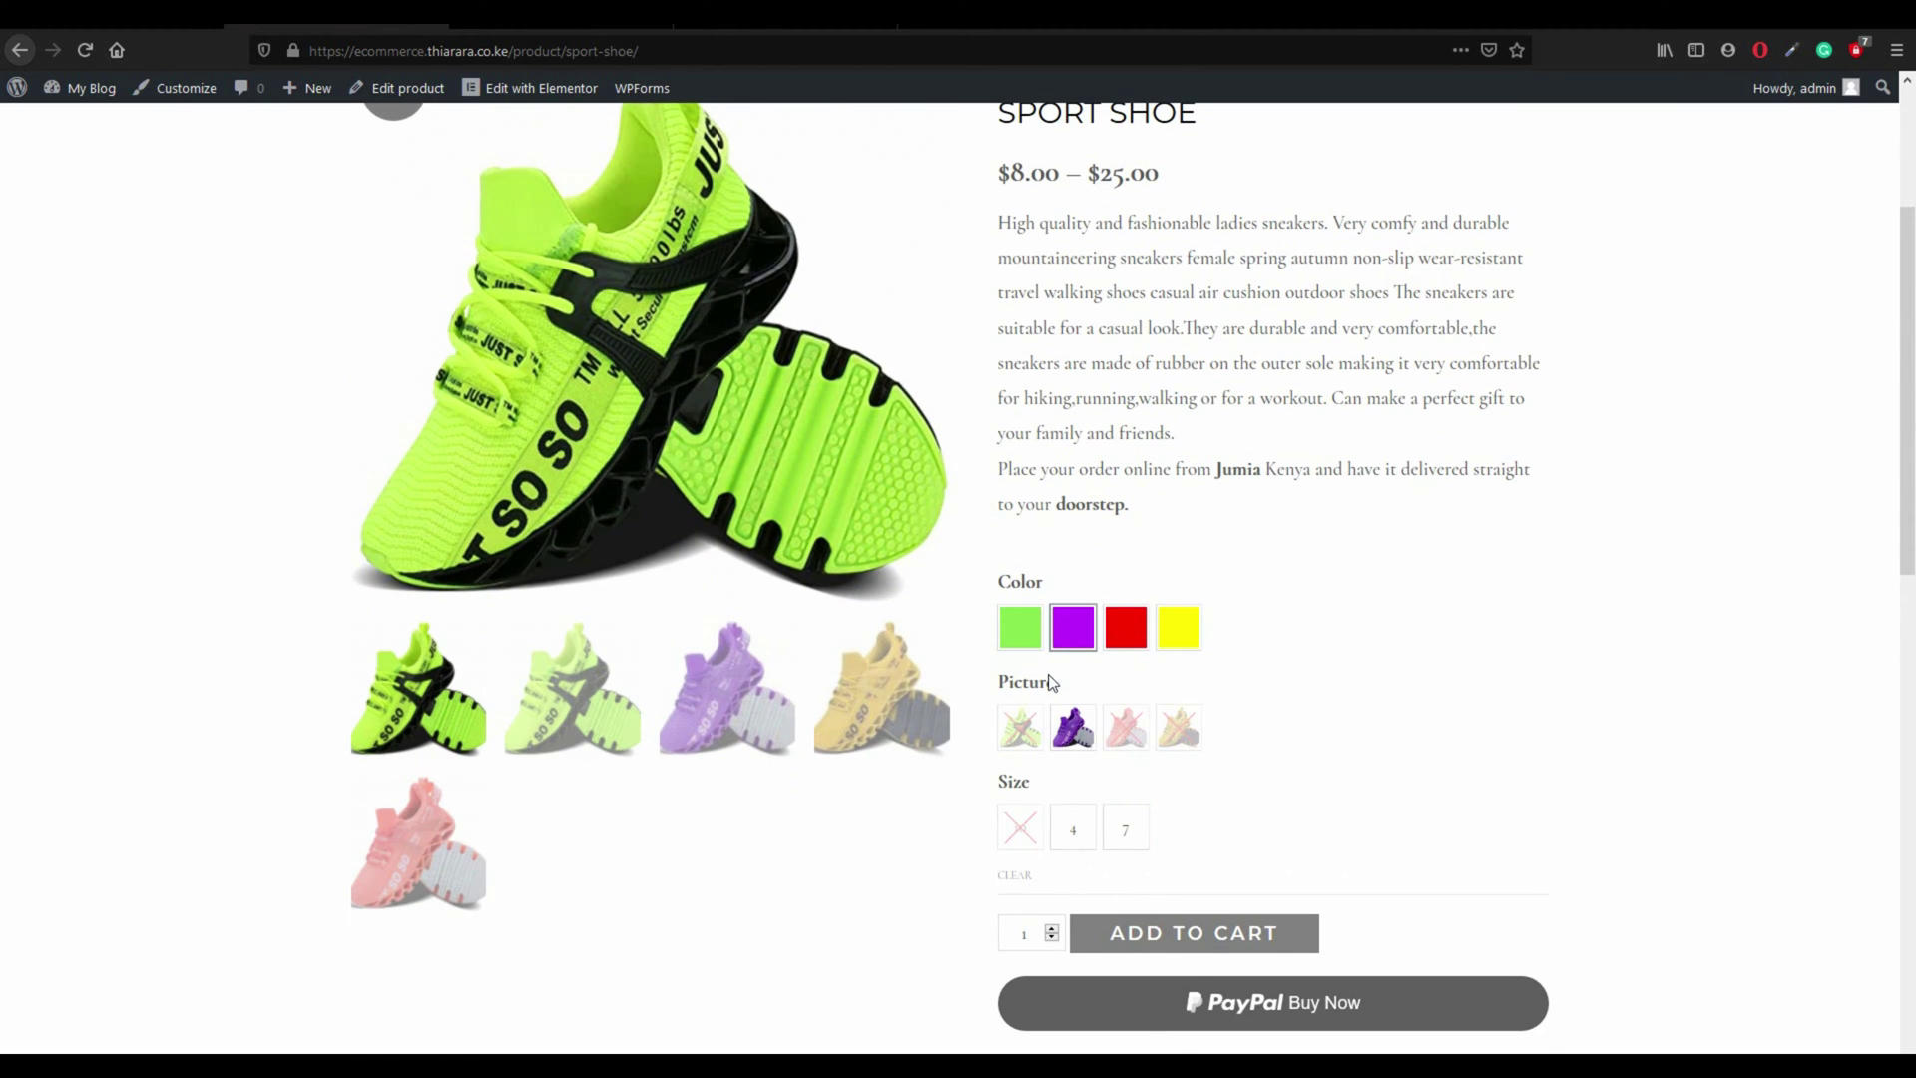
{"action": "left_click", "coordinate": [1122, 828]}
{"action": "scroll", "coordinate": [898, 743], "scroll_direction": "down", "scroll_amount": 2}
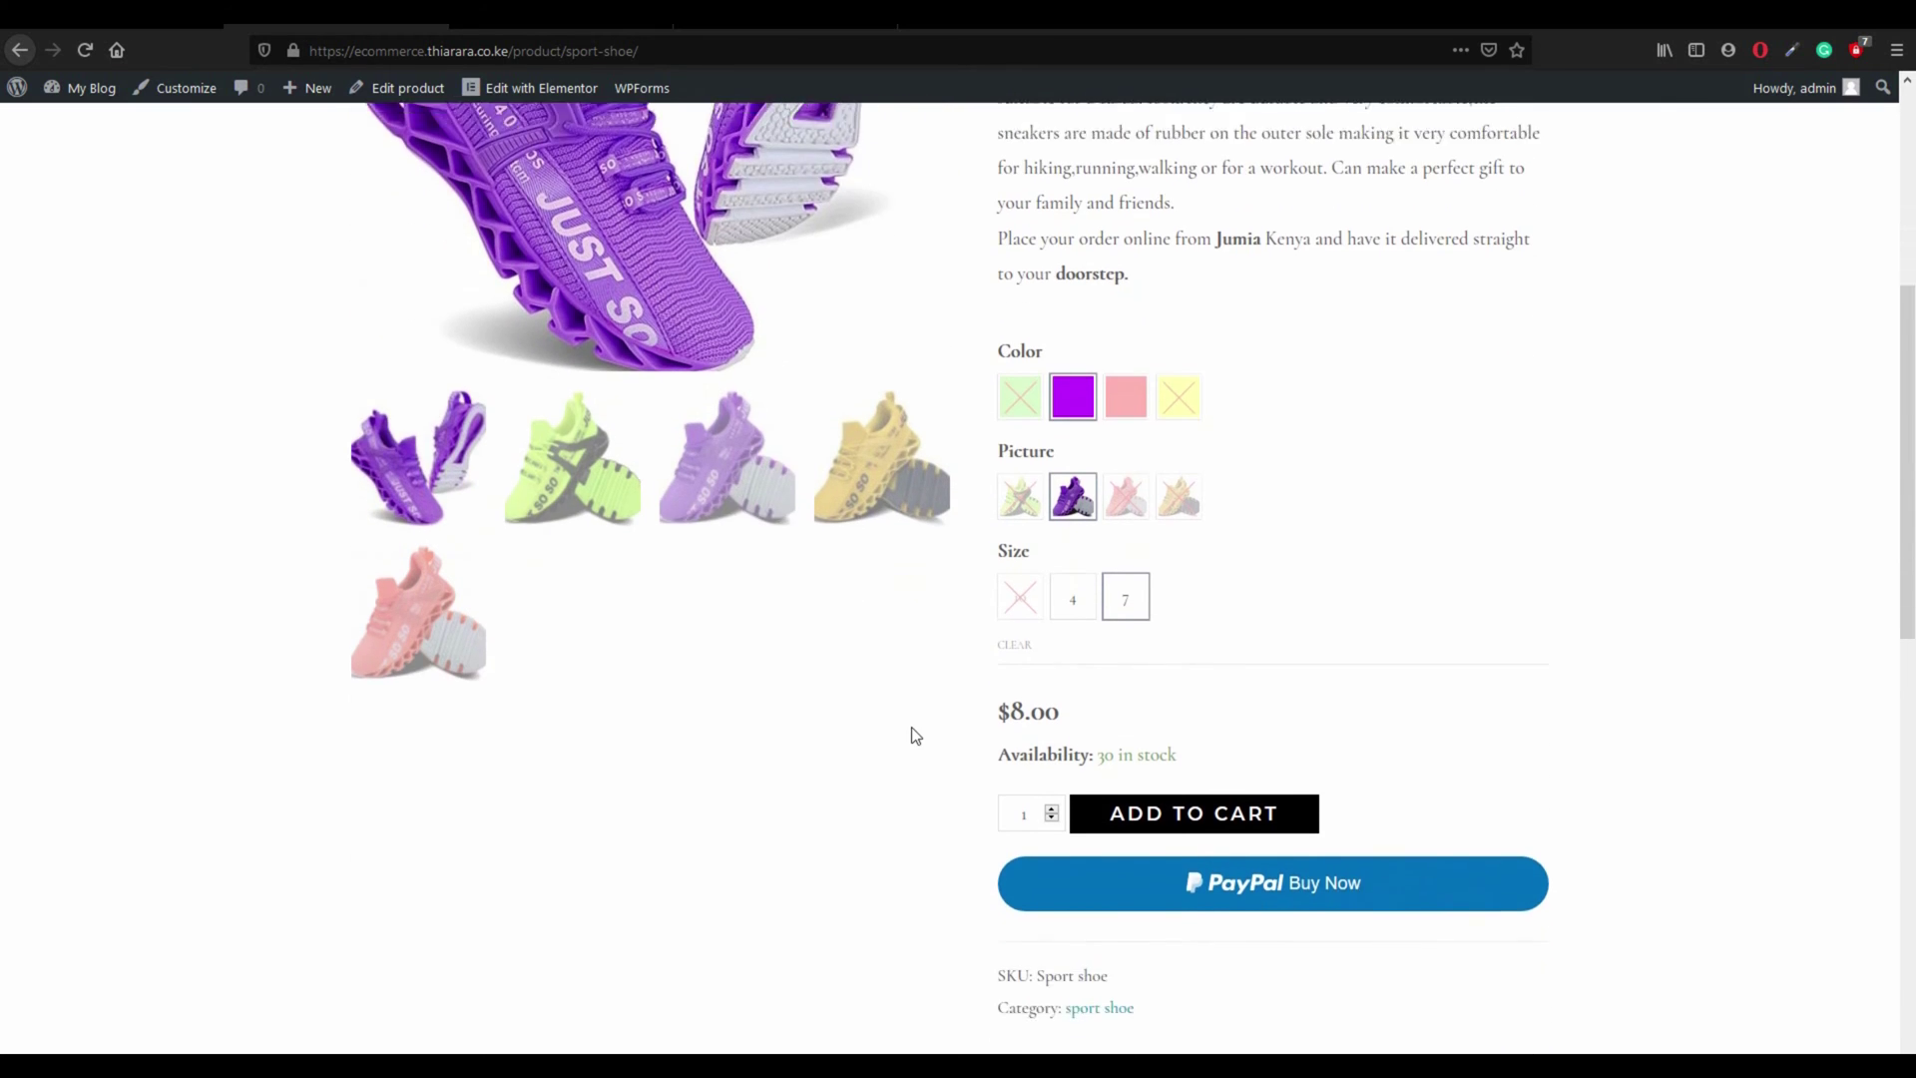
{"action": "scroll", "coordinate": [671, 662], "scroll_direction": "up", "scroll_amount": 3}
{"action": "scroll", "coordinate": [979, 739], "scroll_direction": "down", "scroll_amount": 3}
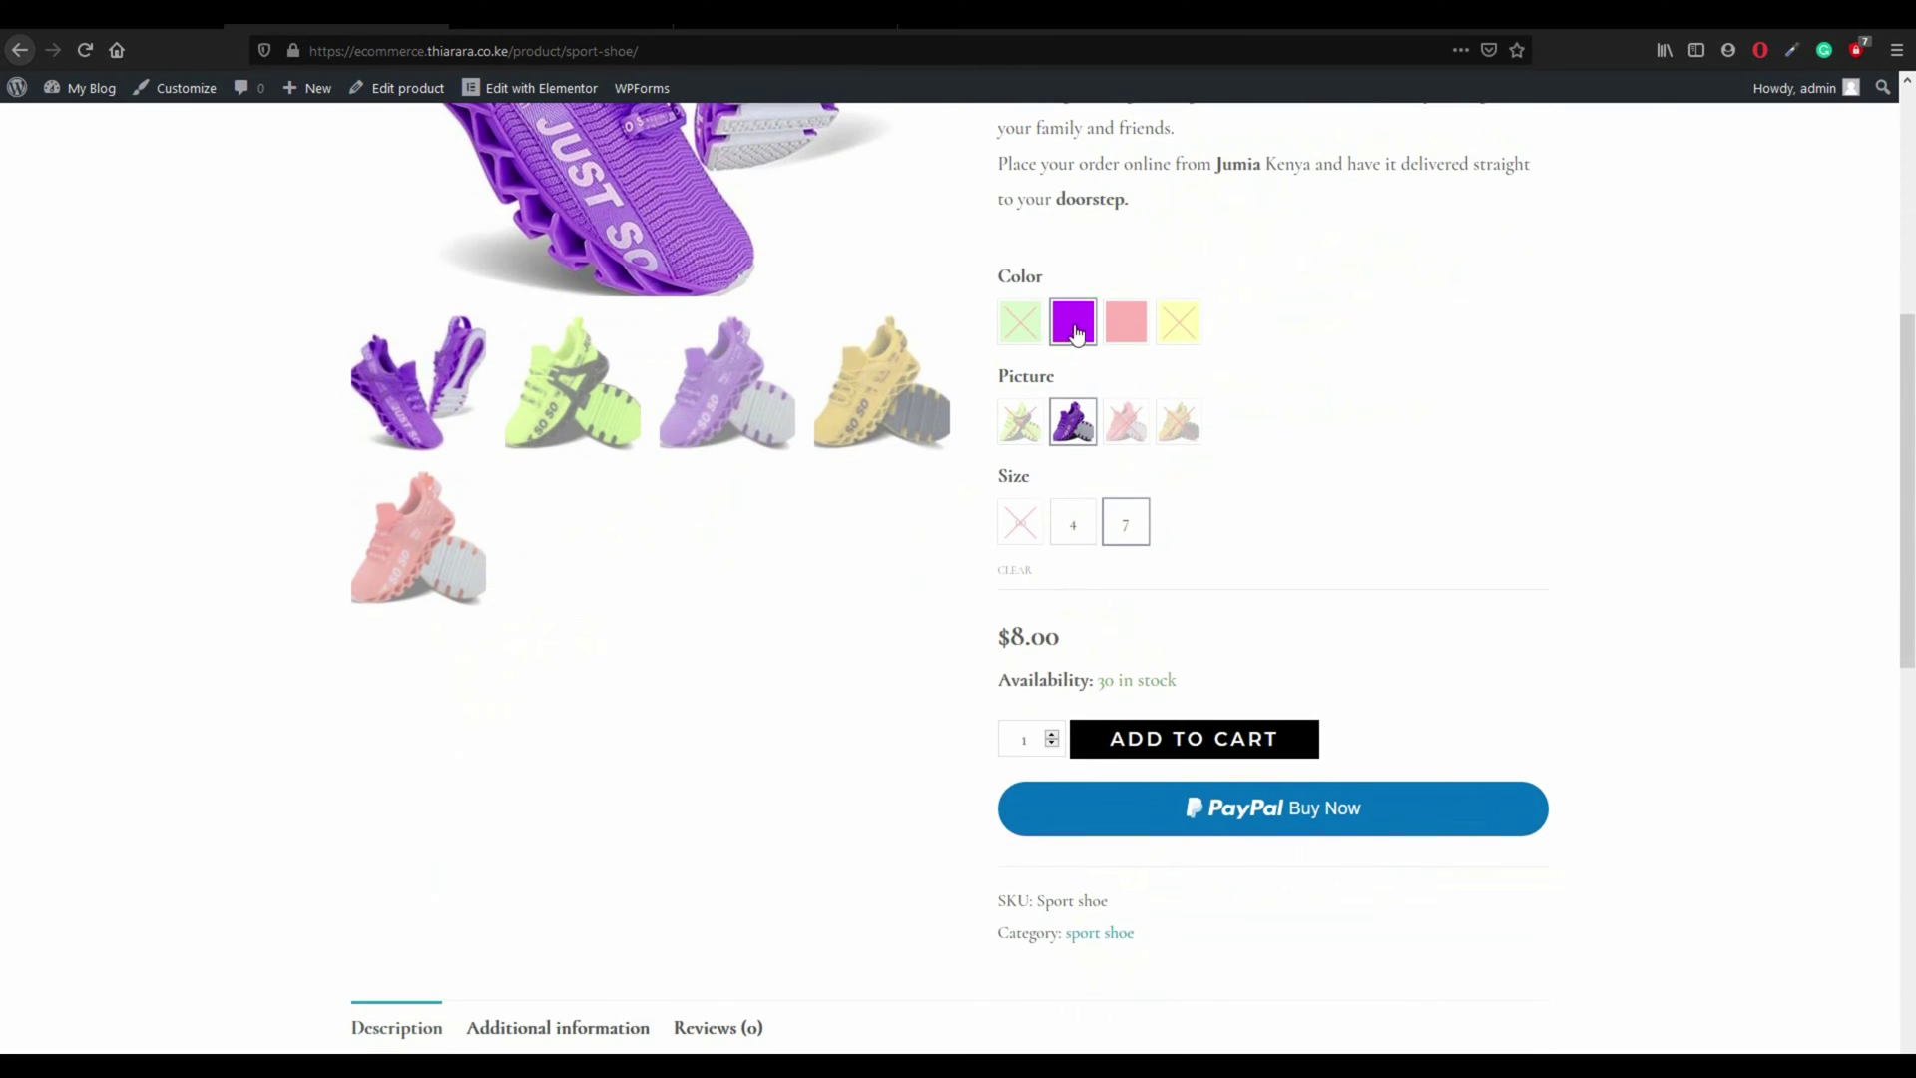
Step: Compare the purple Sport Shoe's price in size 4 with its price in size 7
{"action": "left_click", "coordinate": [1066, 534]}
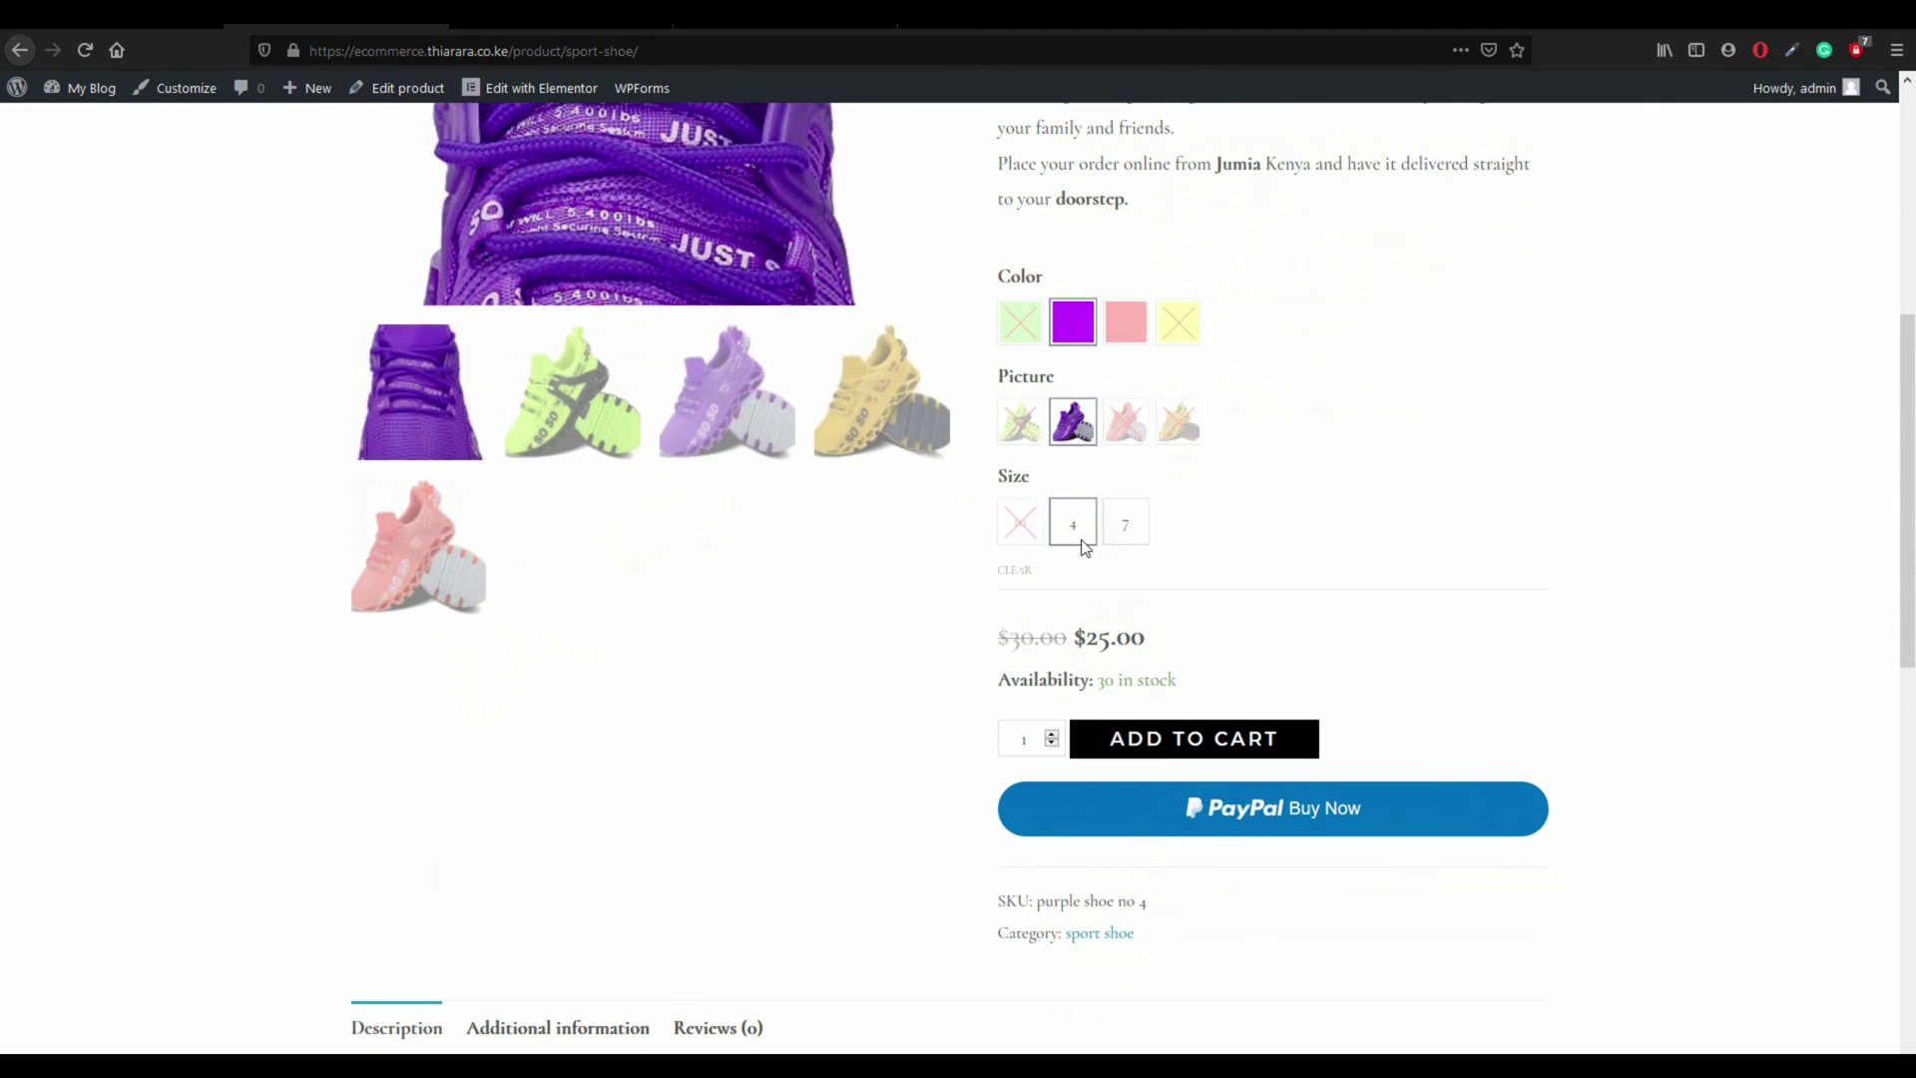
{"action": "left_click_drag", "start_coordinate": [996, 640], "coordinate": [1127, 642]}
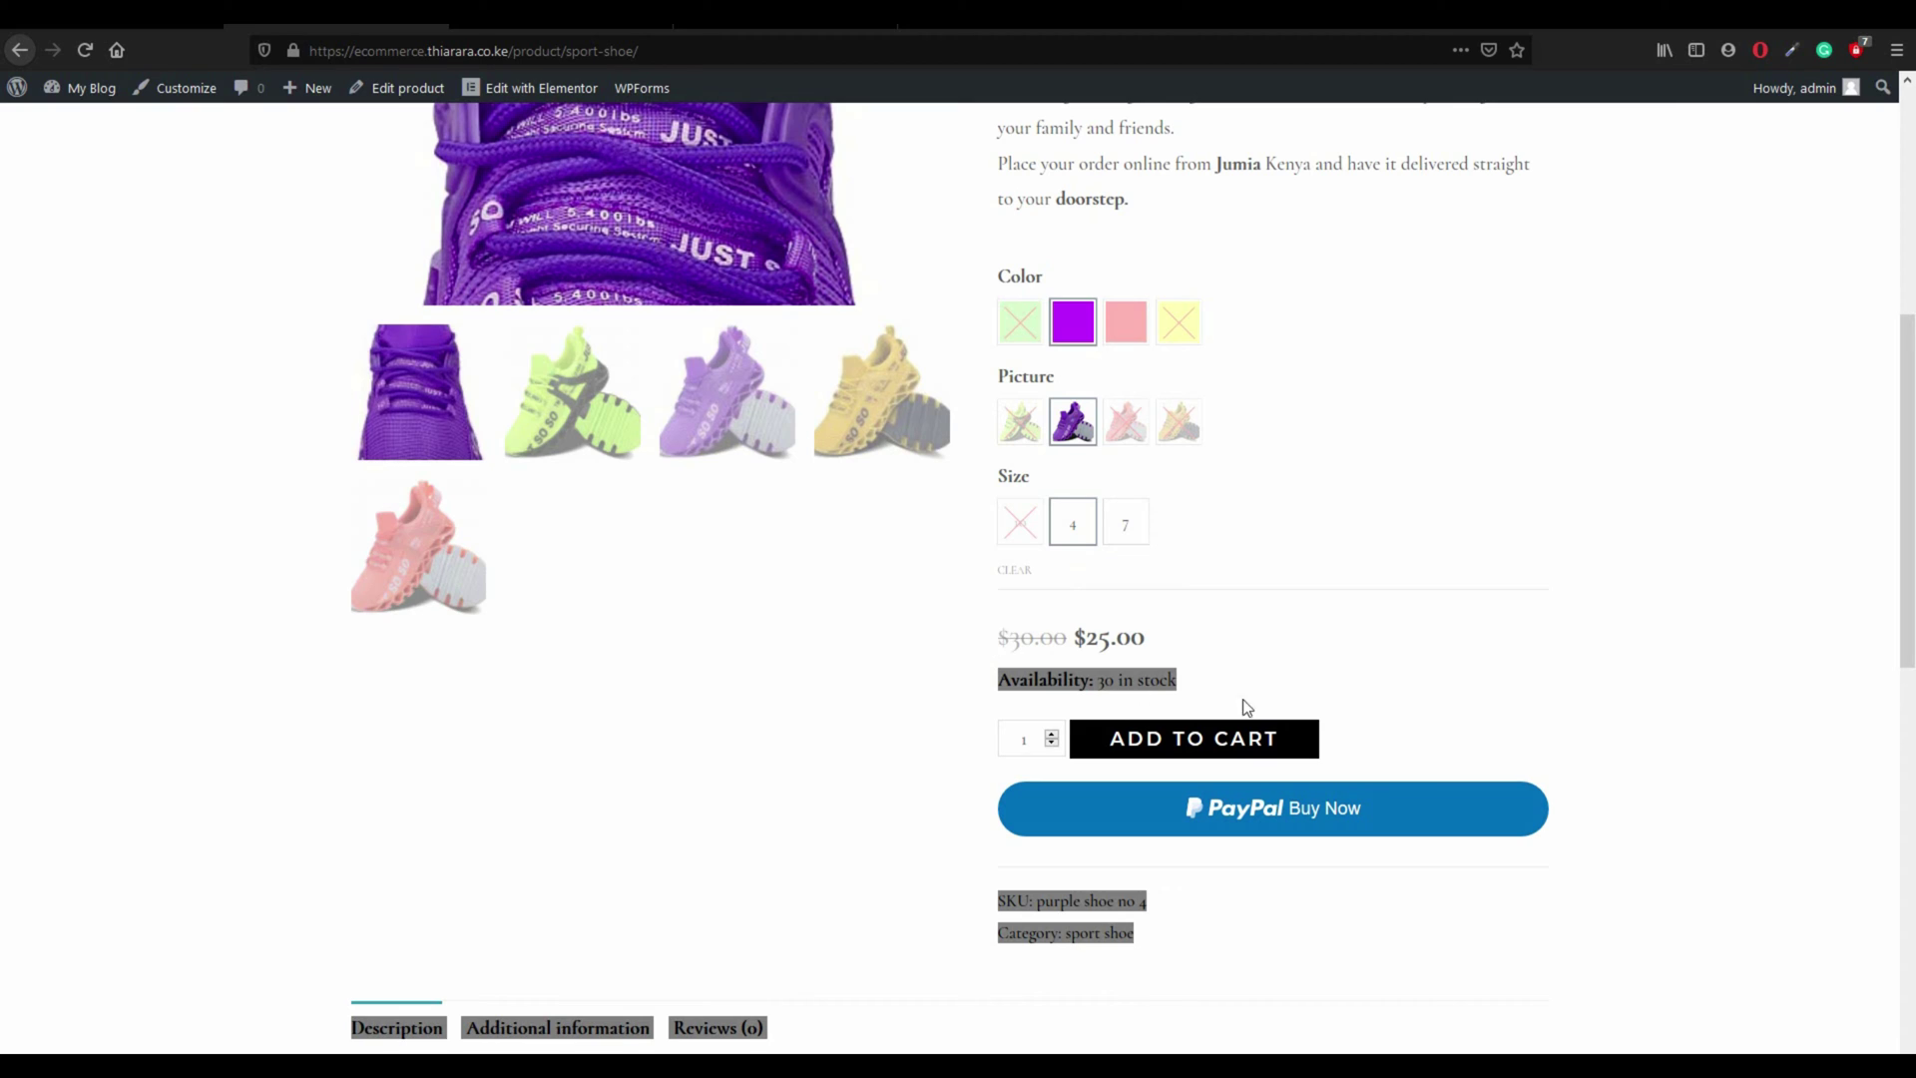
{"action": "left_click", "coordinate": [1267, 687]}
{"action": "left_click", "coordinate": [1124, 521]}
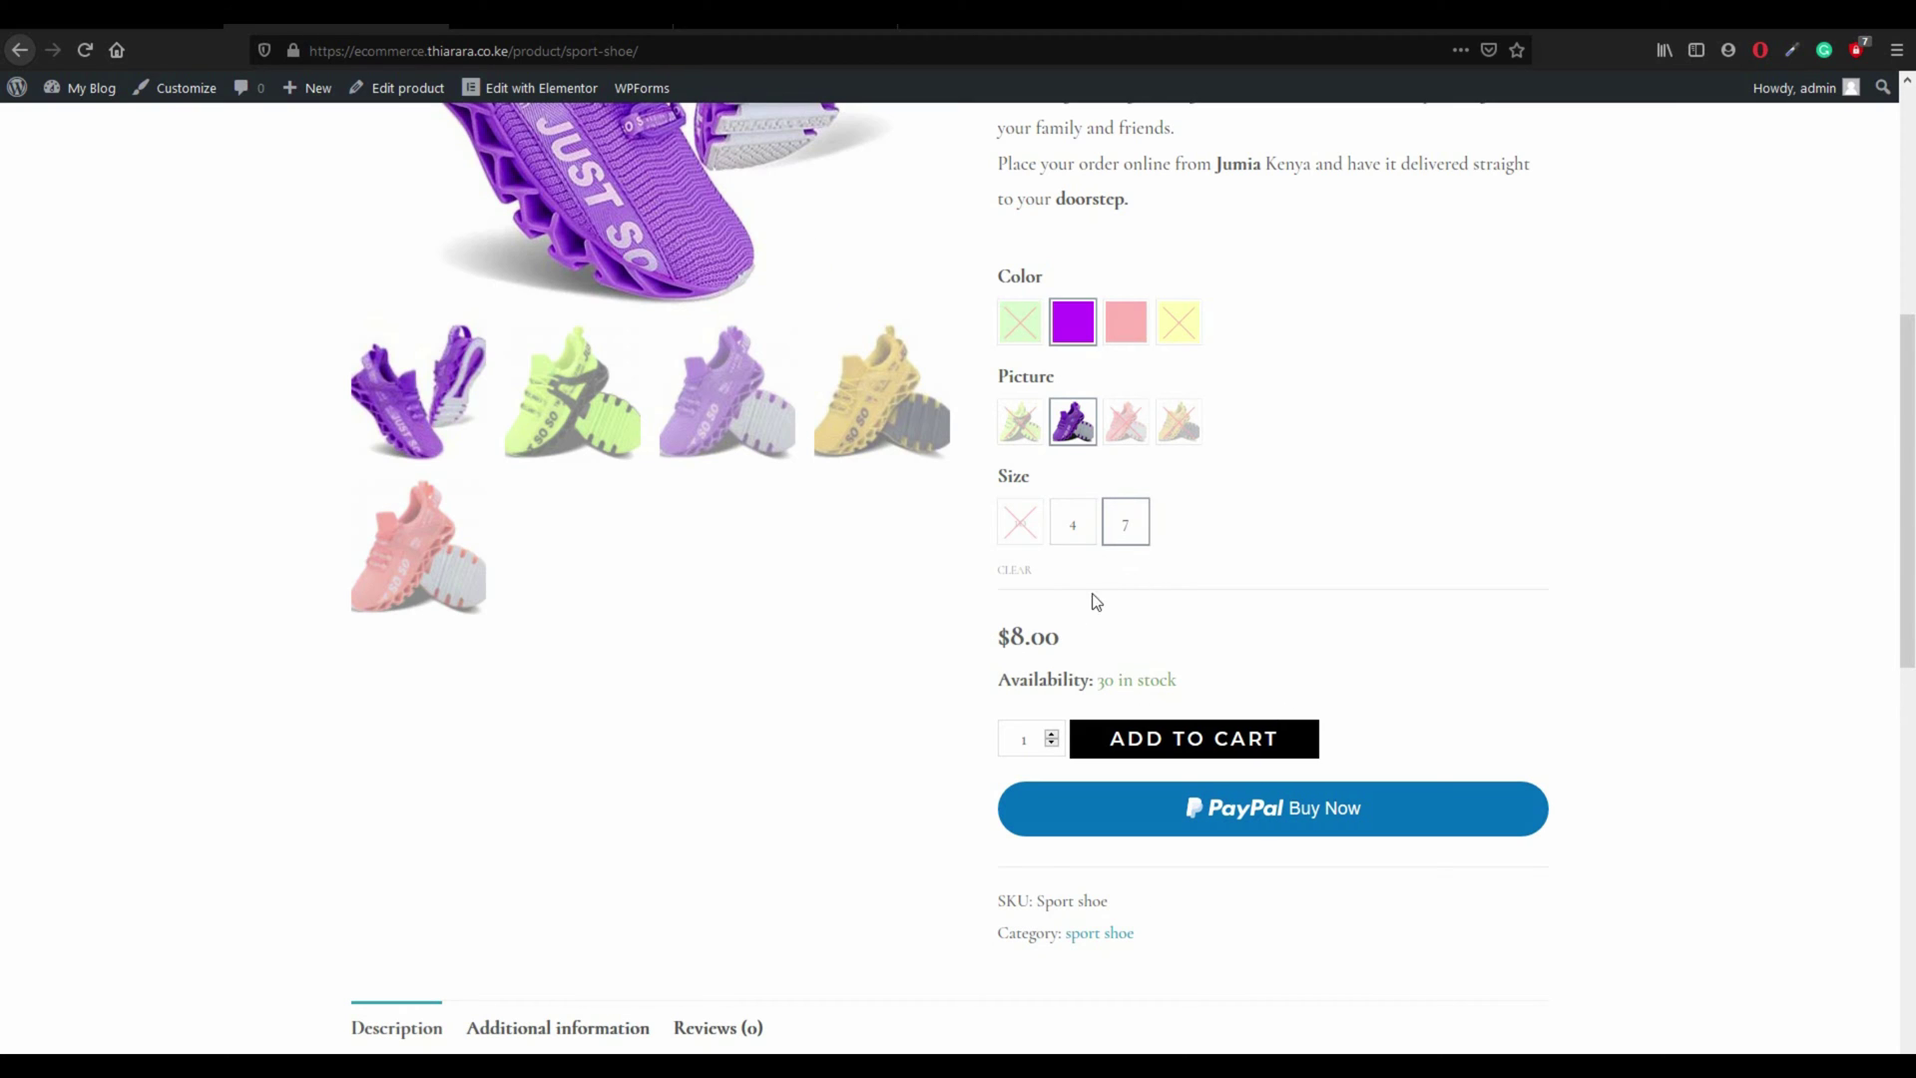
{"action": "left_click_drag", "start_coordinate": [1070, 646], "coordinate": [988, 635]}
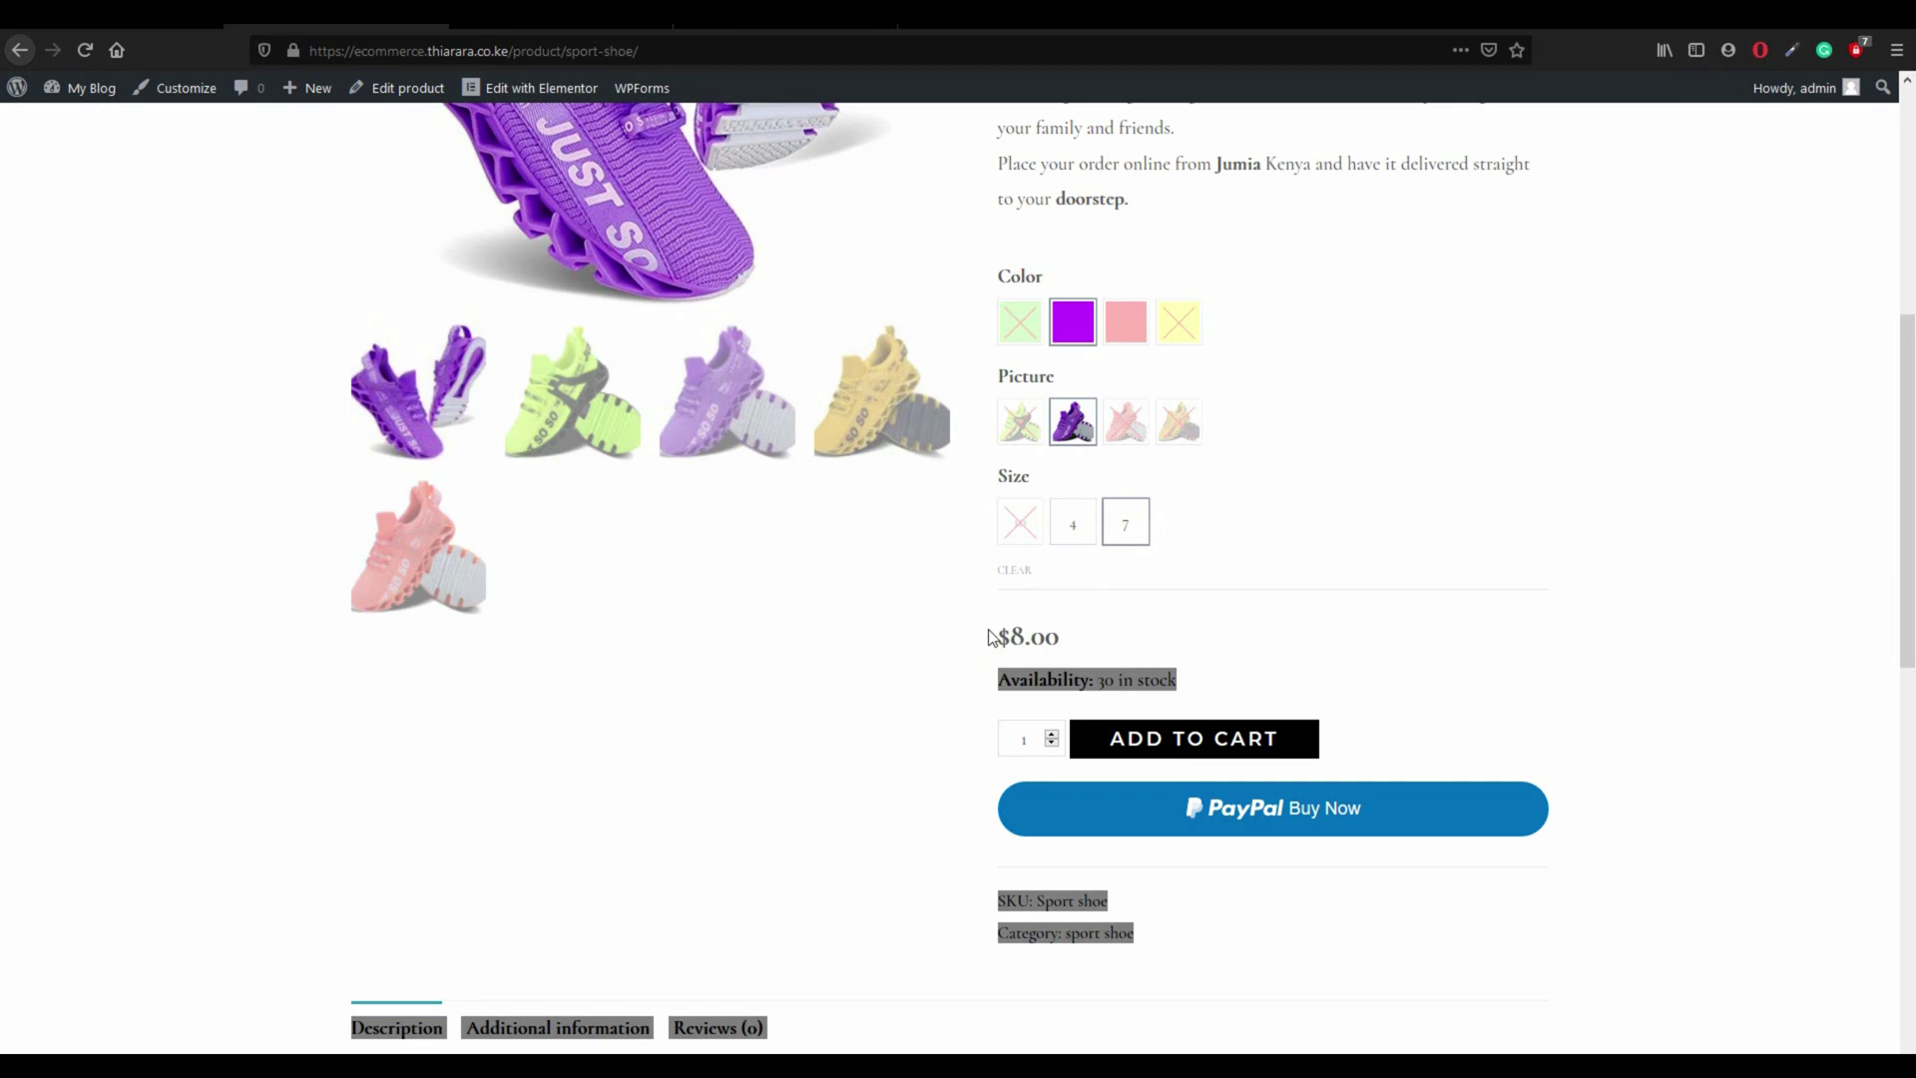
Step: Clear the purple variation and select the green Sport Shoe in size 4
{"action": "left_click", "coordinate": [1020, 578]}
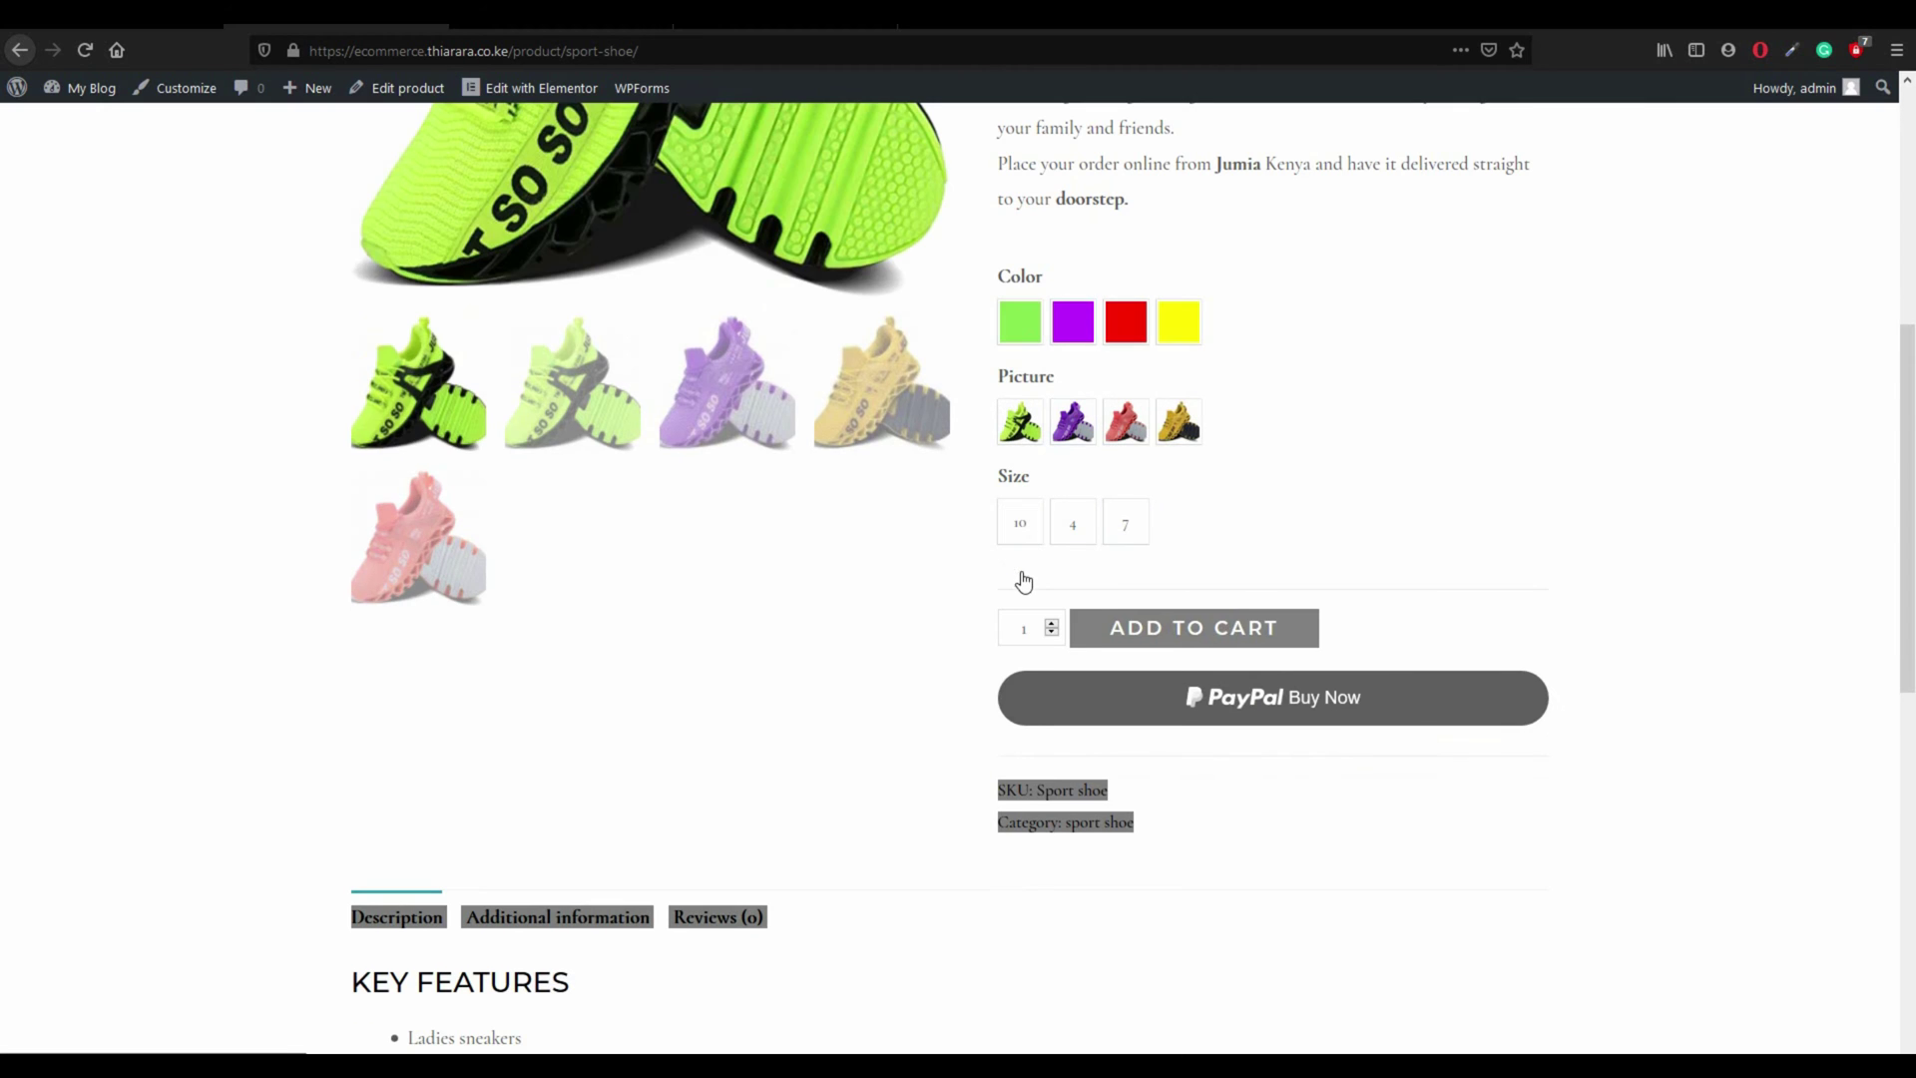
{"action": "left_click", "coordinate": [1260, 829]}
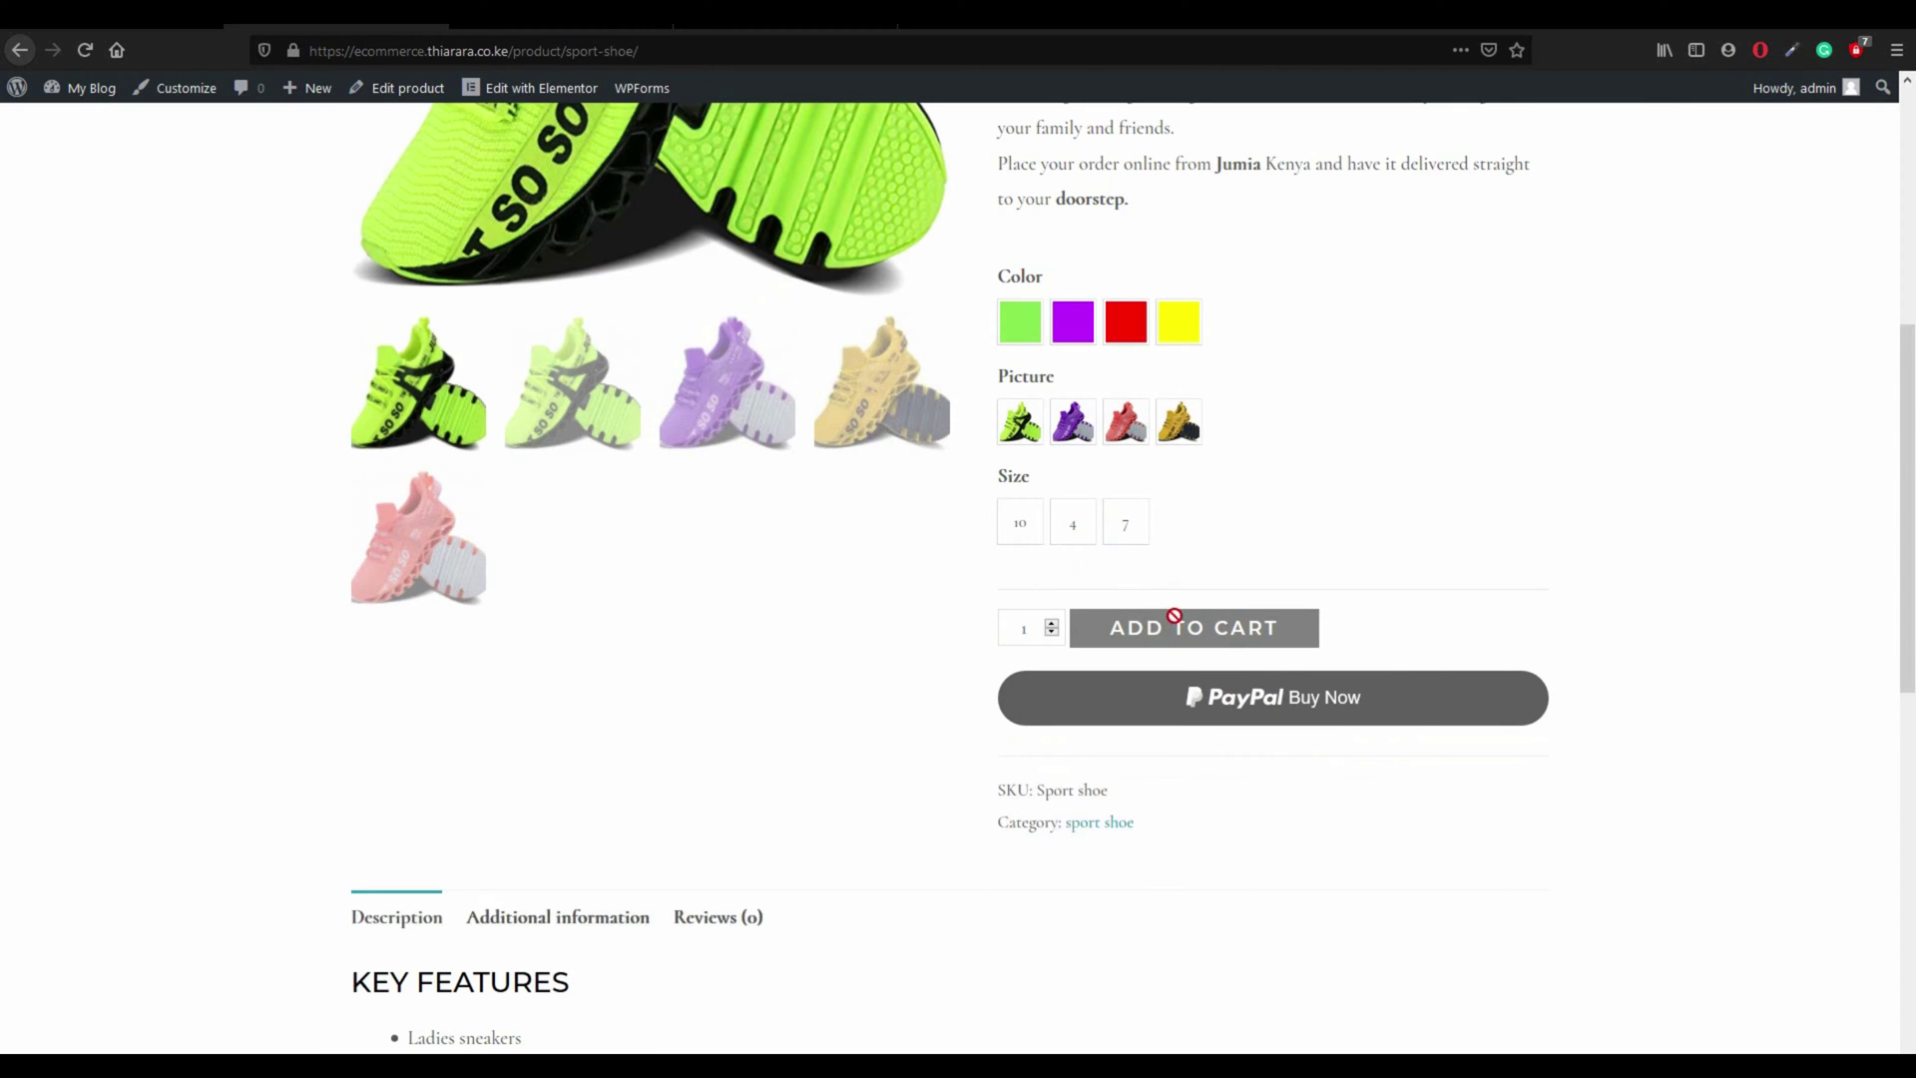
{"action": "left_click", "coordinate": [1019, 321]}
{"action": "left_click", "coordinate": [1019, 421]}
{"action": "left_click", "coordinate": [1064, 523]}
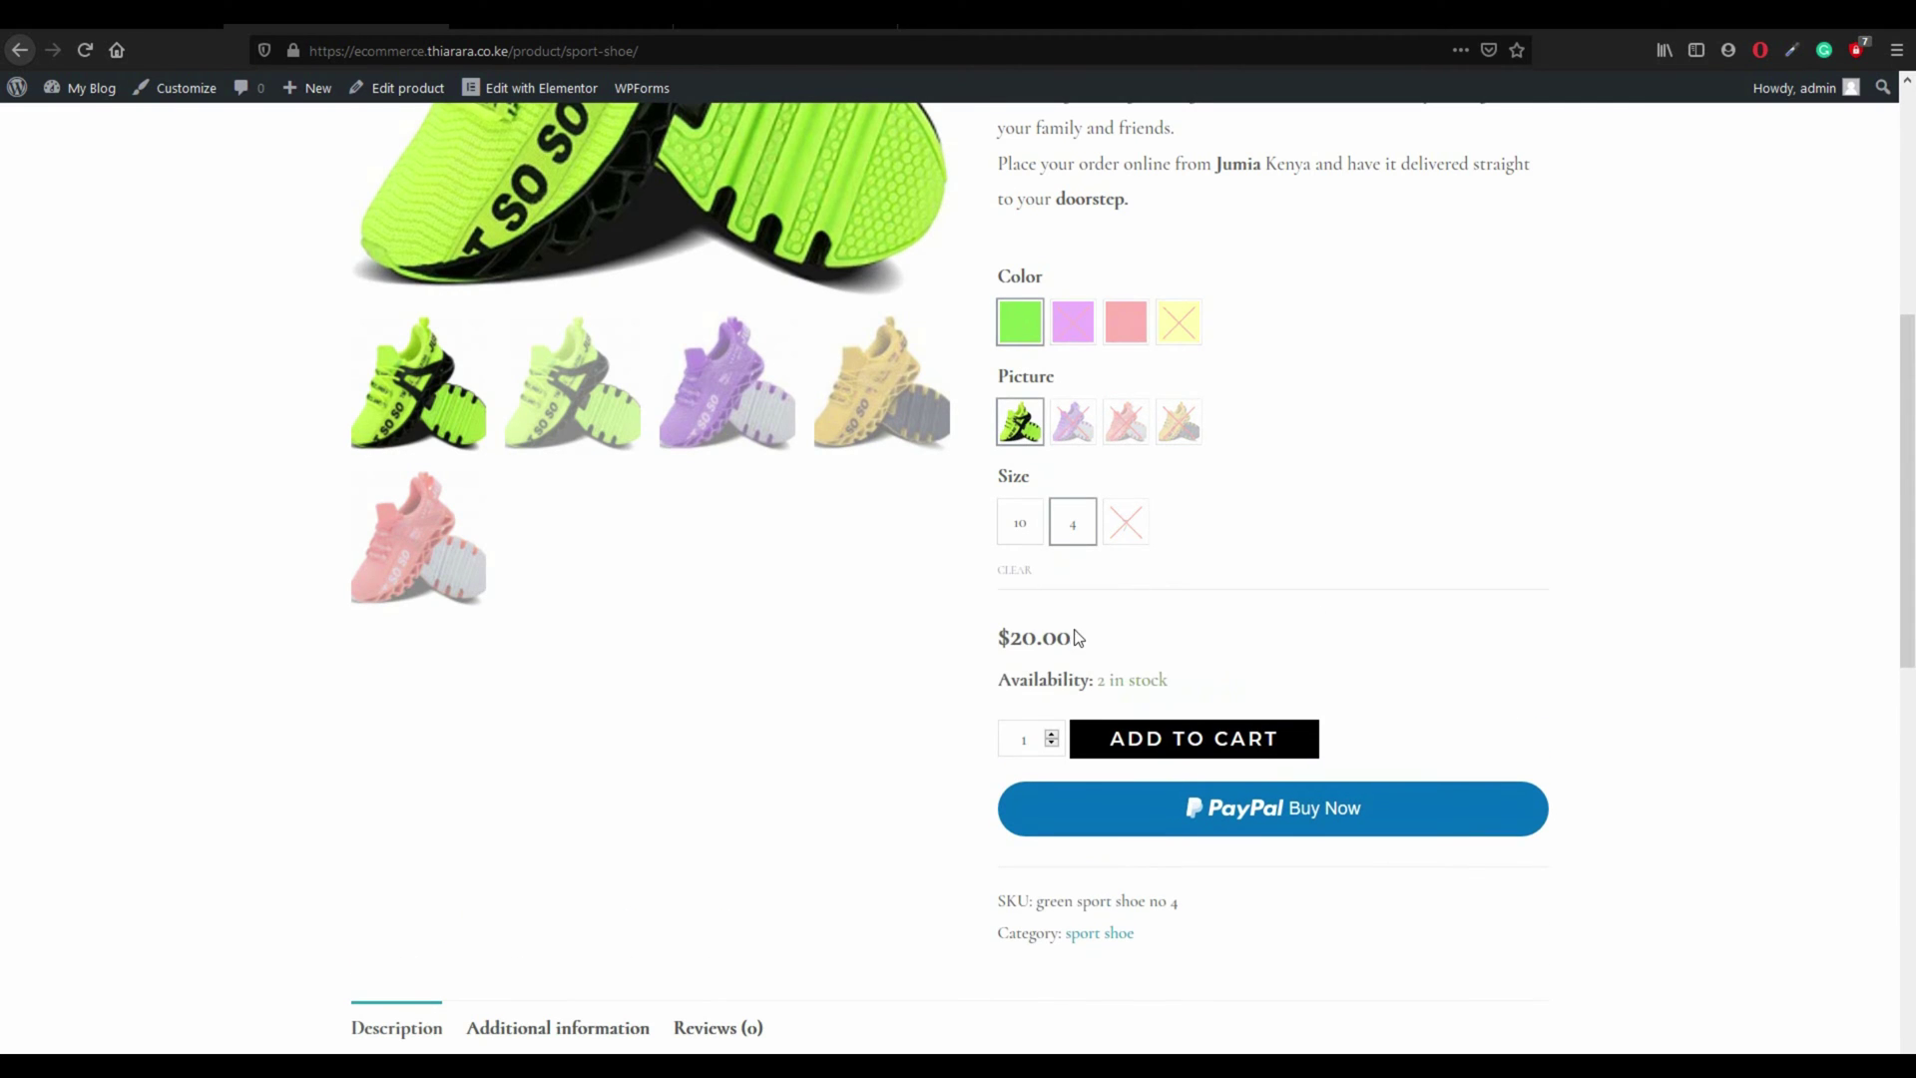
Step: Compare the green shoe's price and stock availability between sizes 4 and 10
{"action": "left_click_drag", "start_coordinate": [1048, 634], "coordinate": [998, 560]}
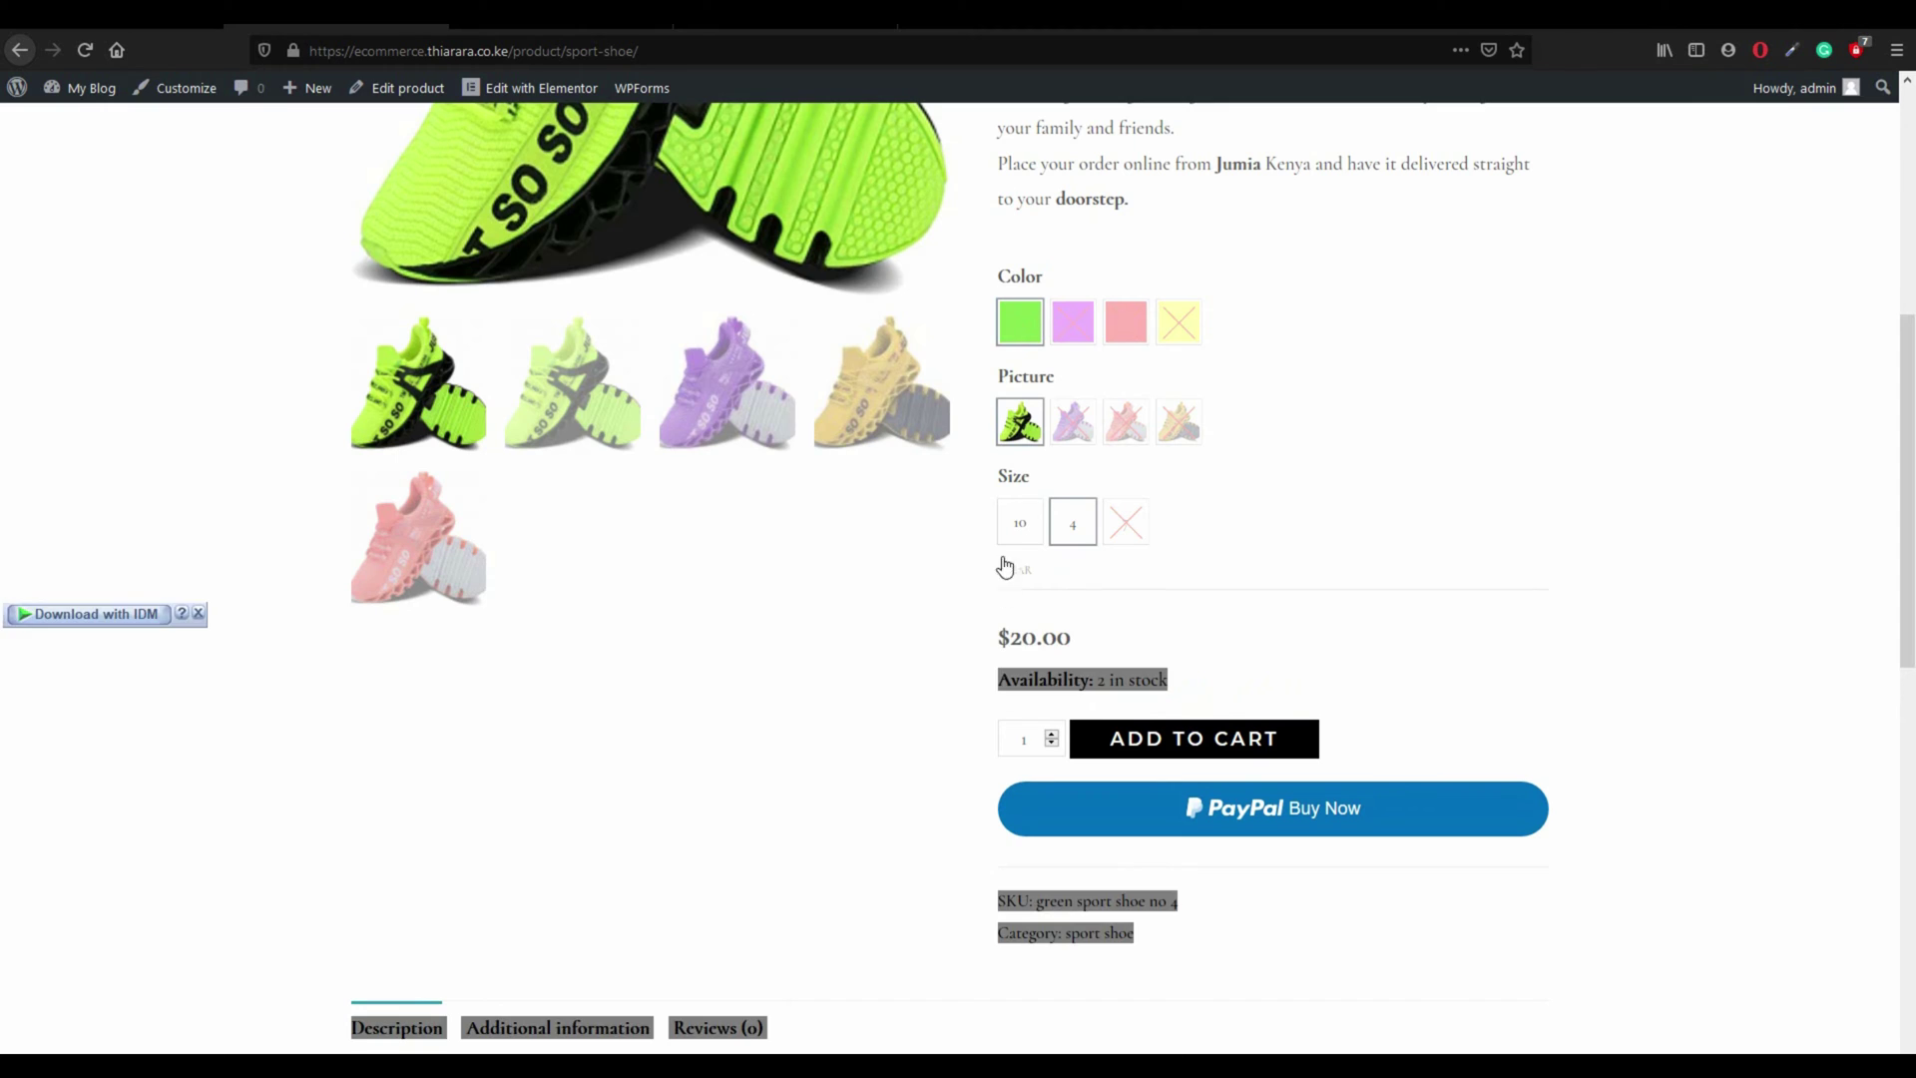
{"action": "left_click", "coordinate": [1019, 522]}
{"action": "left_click_drag", "start_coordinate": [1040, 635], "coordinate": [1037, 1033]}
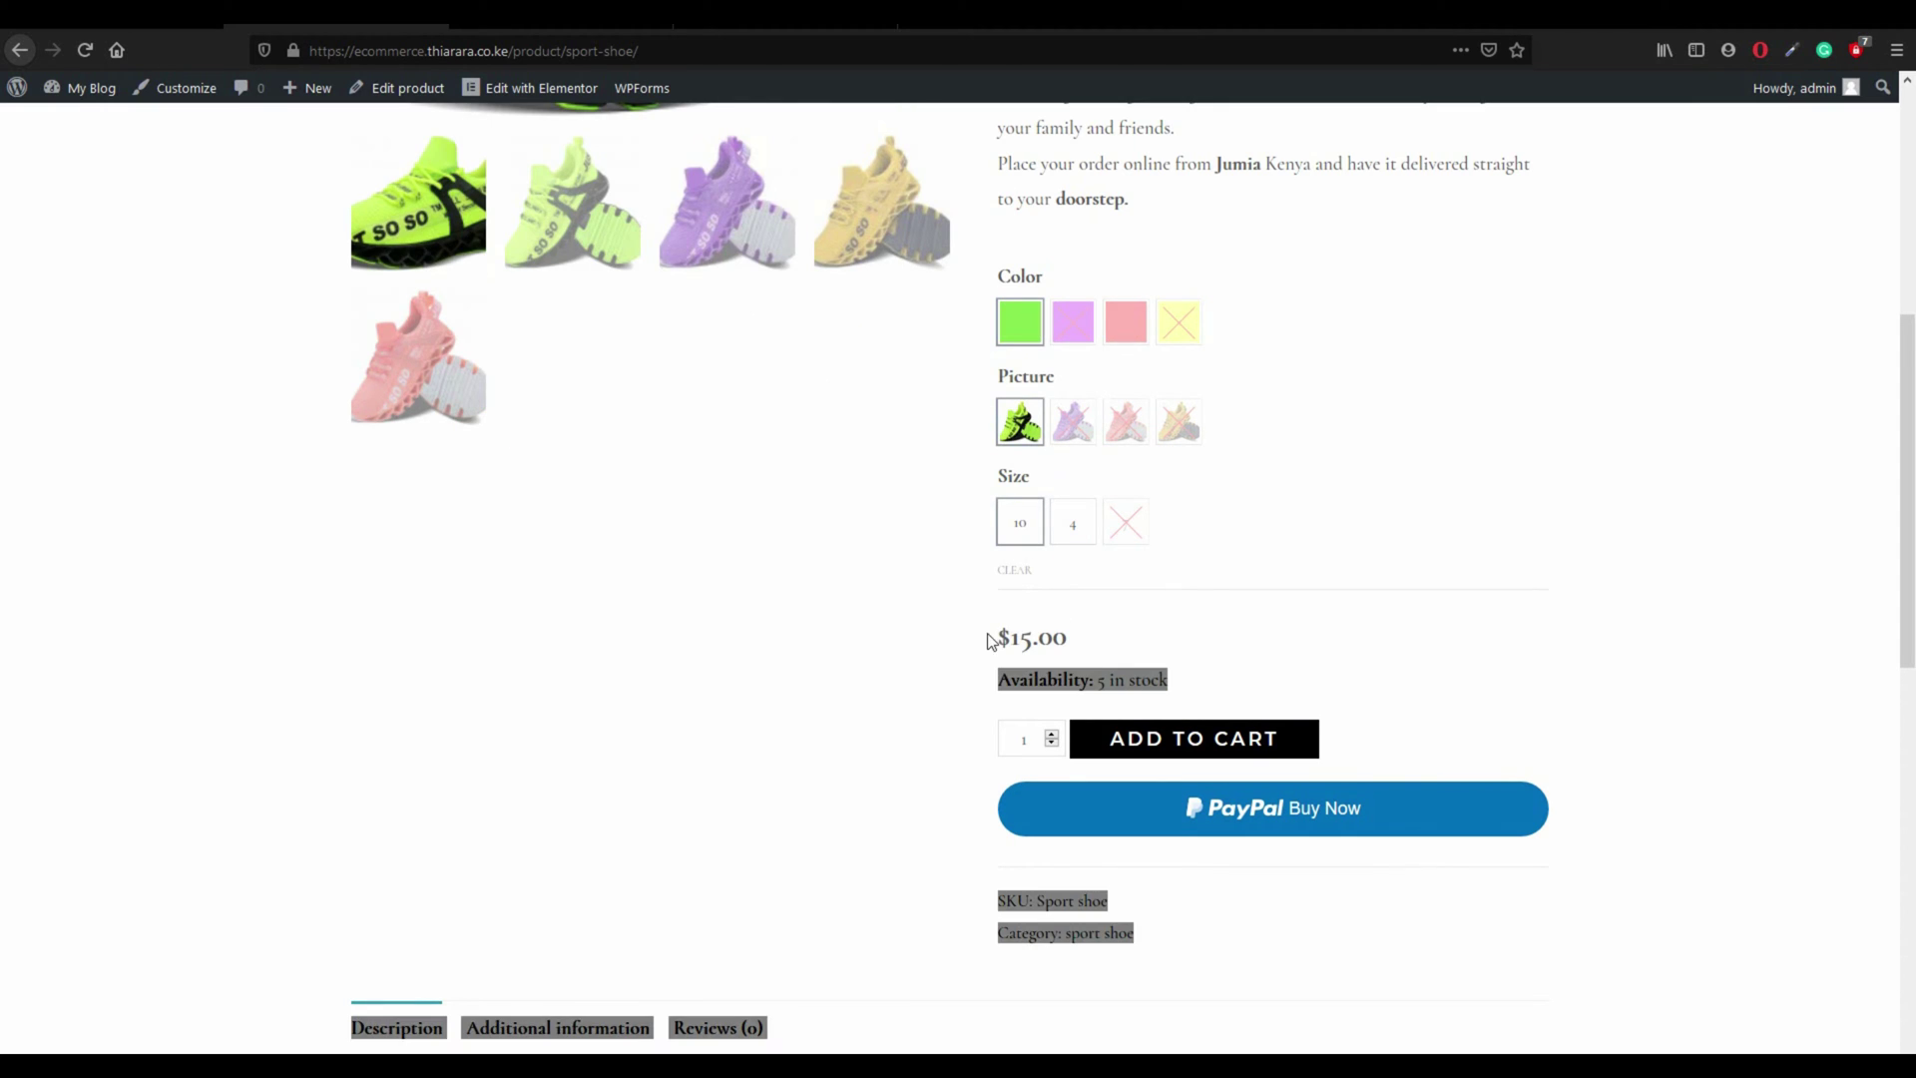
{"action": "left_click", "coordinate": [1187, 682]}
{"action": "left_click_drag", "start_coordinate": [1131, 680], "coordinate": [1081, 679]}
{"action": "left_click", "coordinate": [1073, 522]}
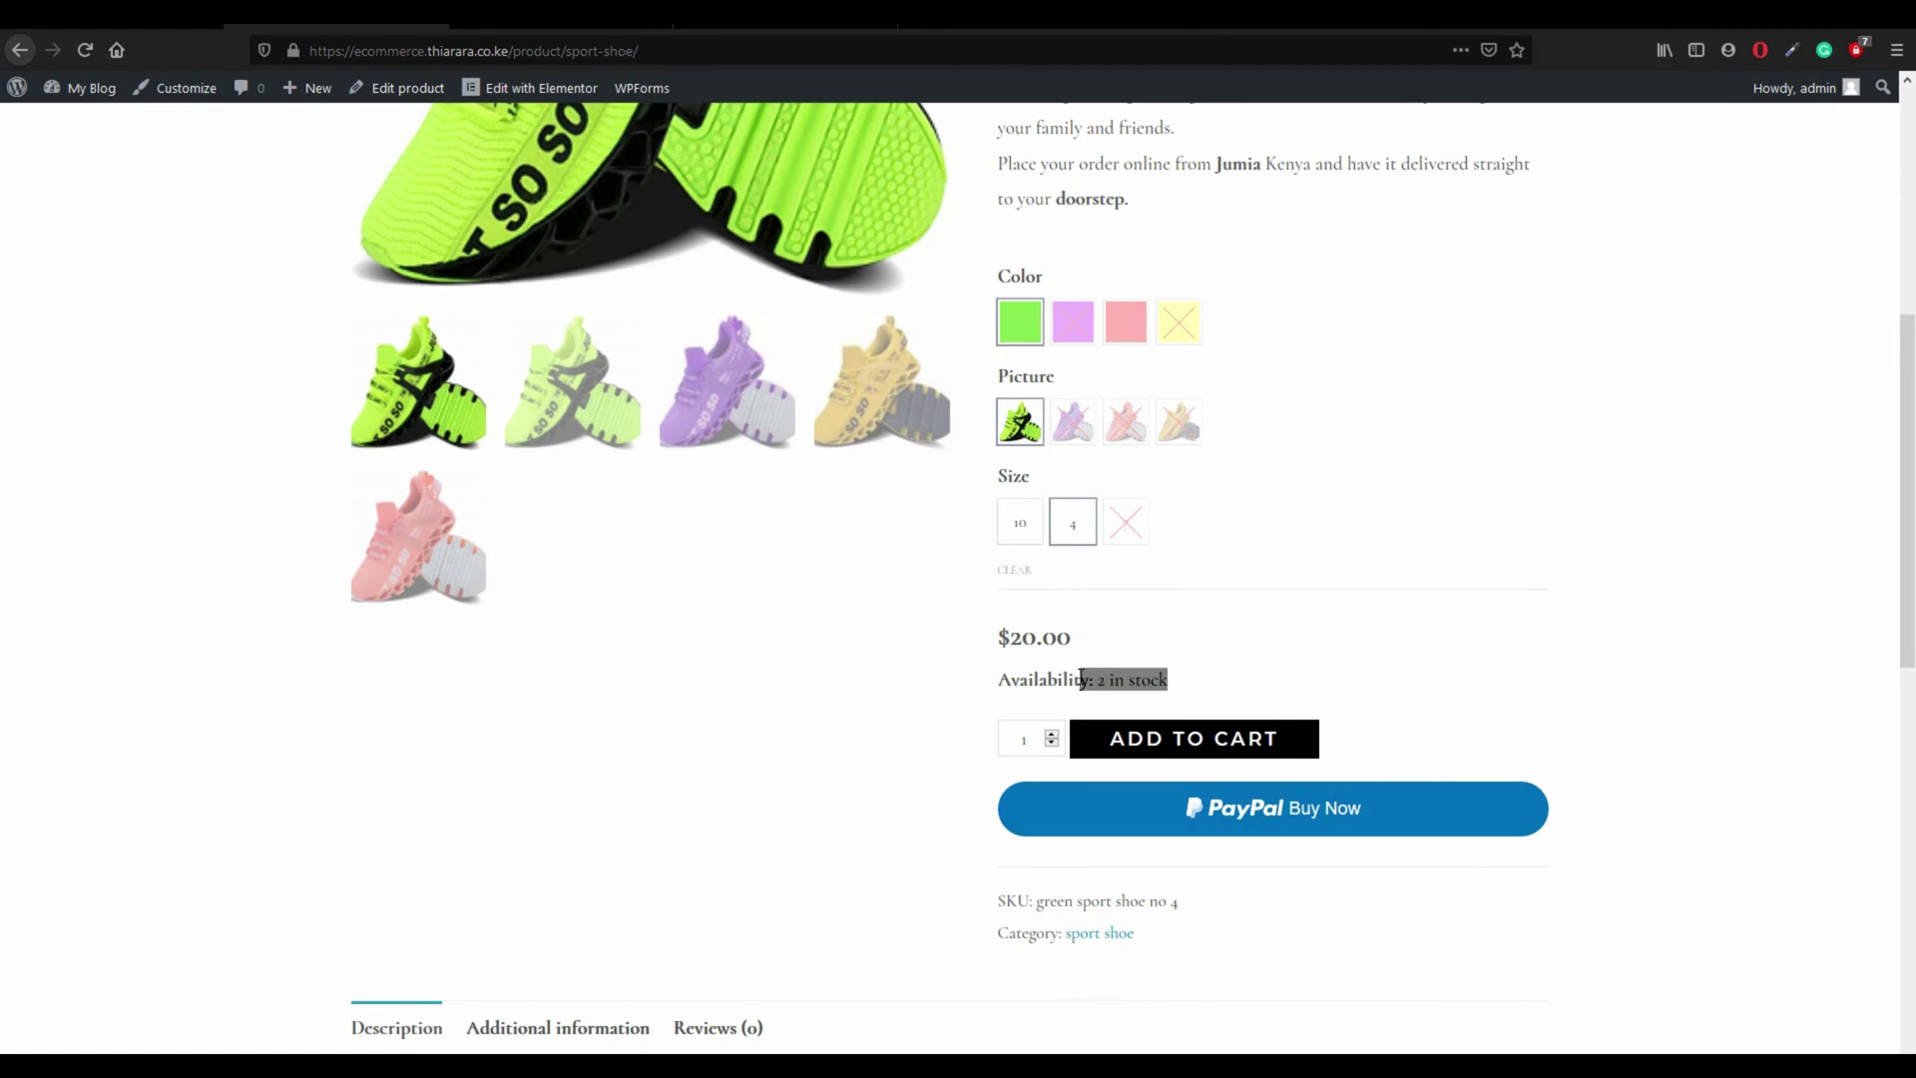
{"action": "left_click", "coordinate": [1272, 680]}
Step: Set the green Sport Shoe to size 10 and check its stock availability
{"action": "scroll", "coordinate": [1260, 654], "scroll_direction": "up", "scroll_amount": 2}
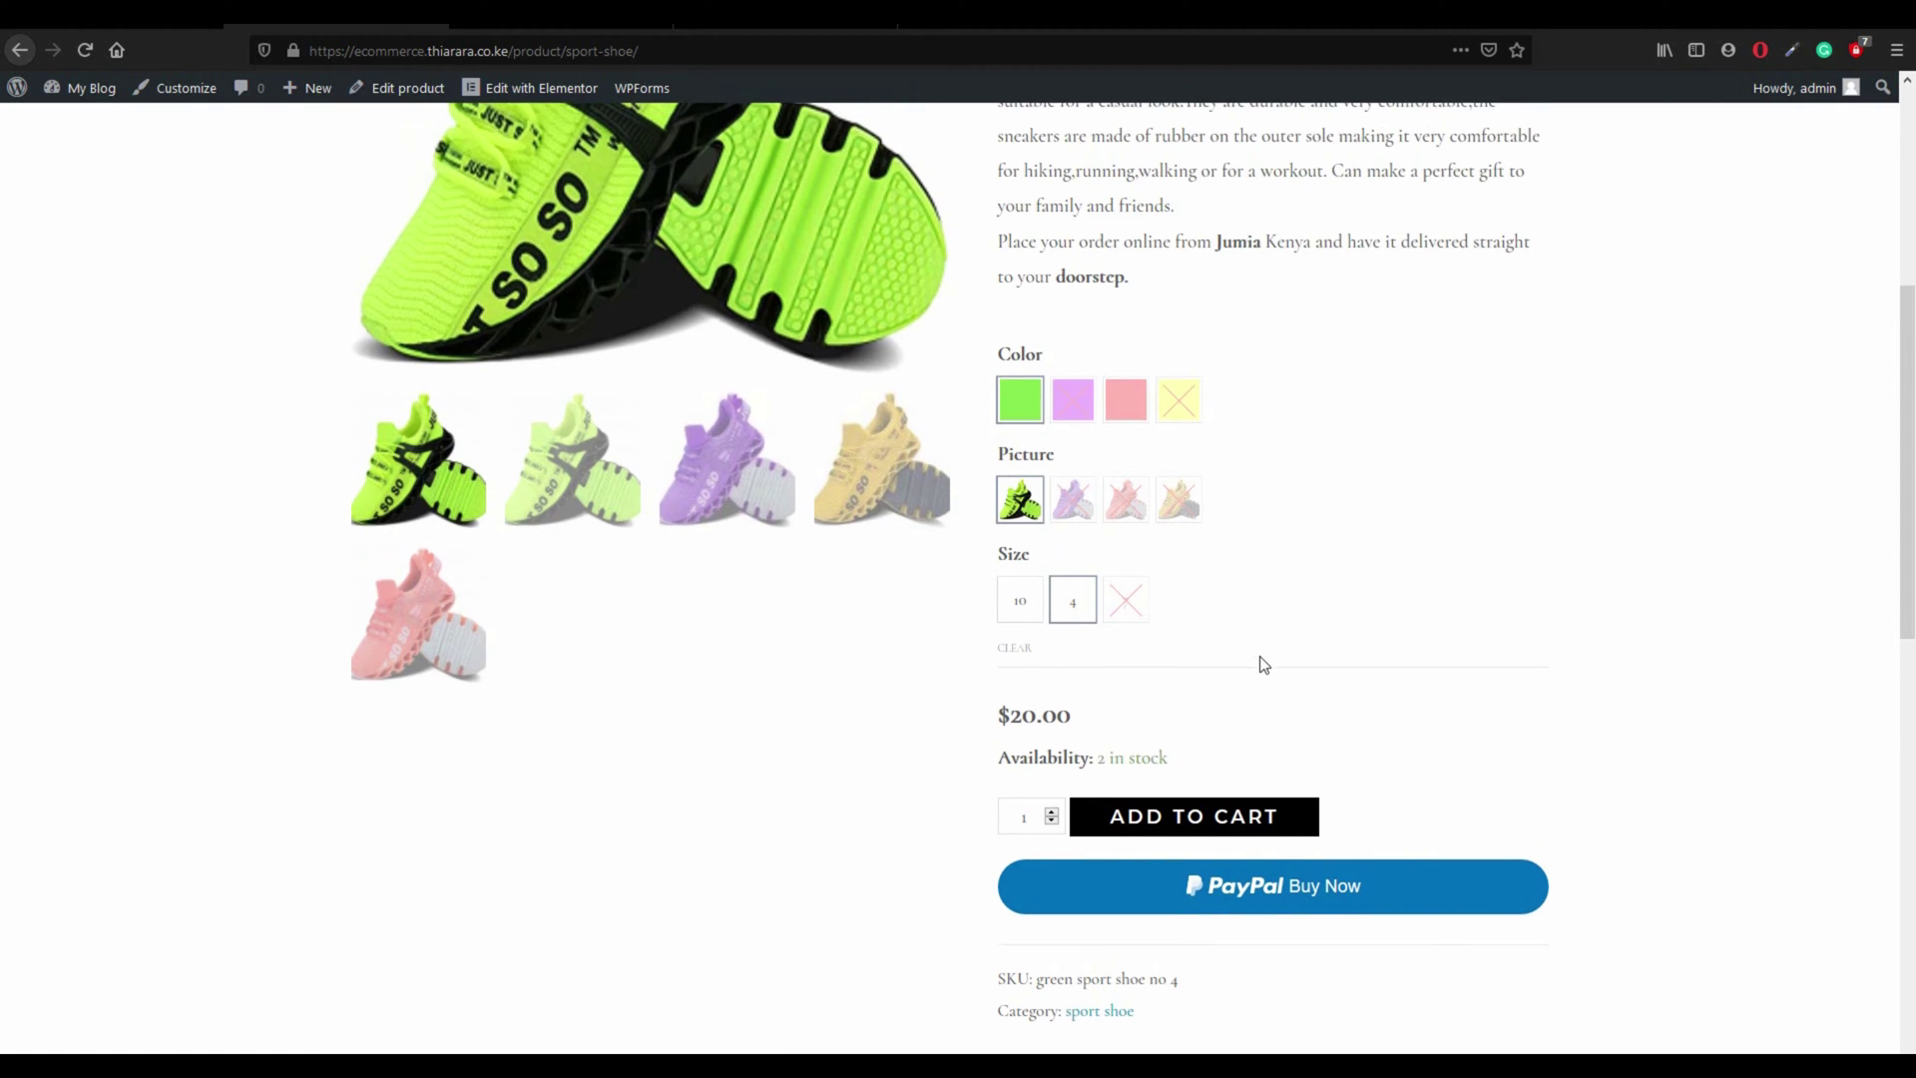
{"action": "left_click", "coordinate": [1010, 623]}
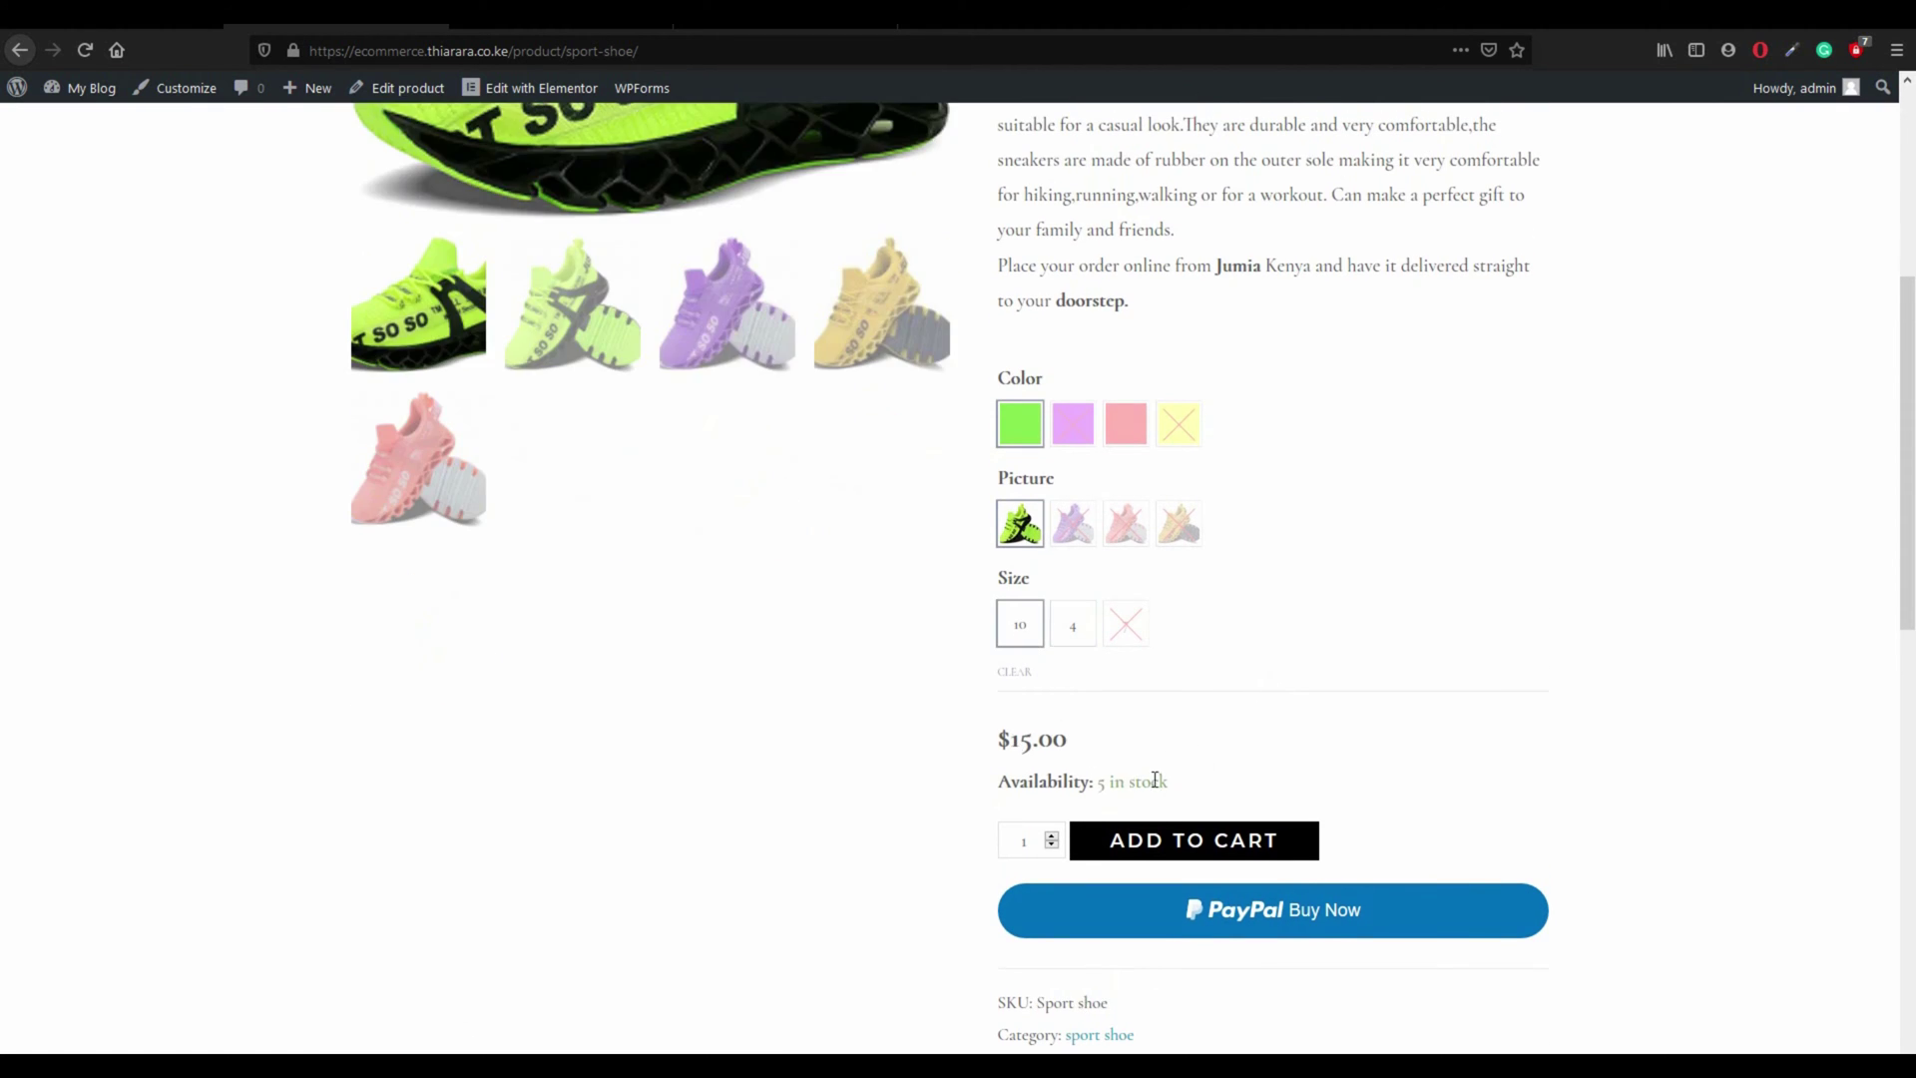
{"action": "left_click_drag", "start_coordinate": [1185, 803], "coordinate": [1023, 773]}
{"action": "left_click", "coordinate": [1320, 797]}
{"action": "scroll", "coordinate": [1159, 762], "scroll_direction": "up", "scroll_amount": 4}
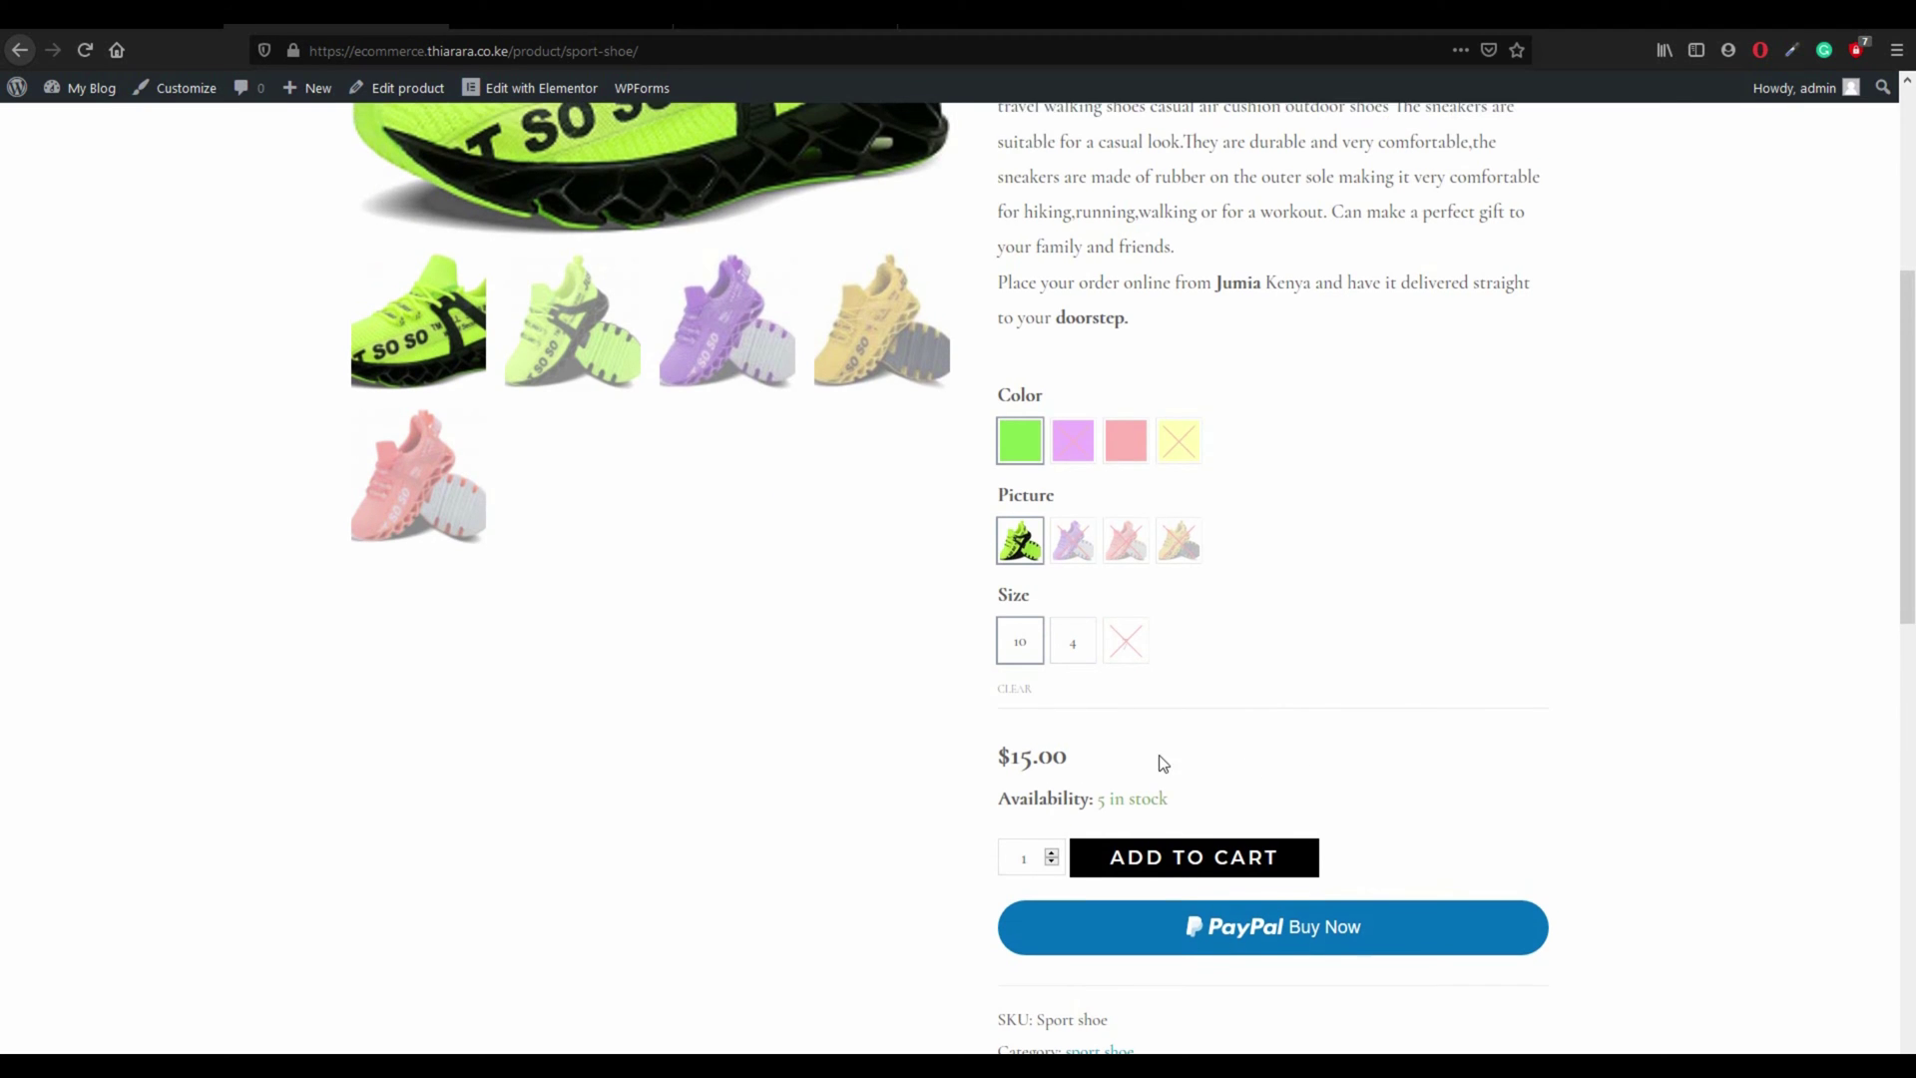
Step: Look over the Sport Shoe page from its title to the purchase options for any wishlist option
{"action": "scroll", "coordinate": [1267, 581], "scroll_direction": "down", "scroll_amount": 6}
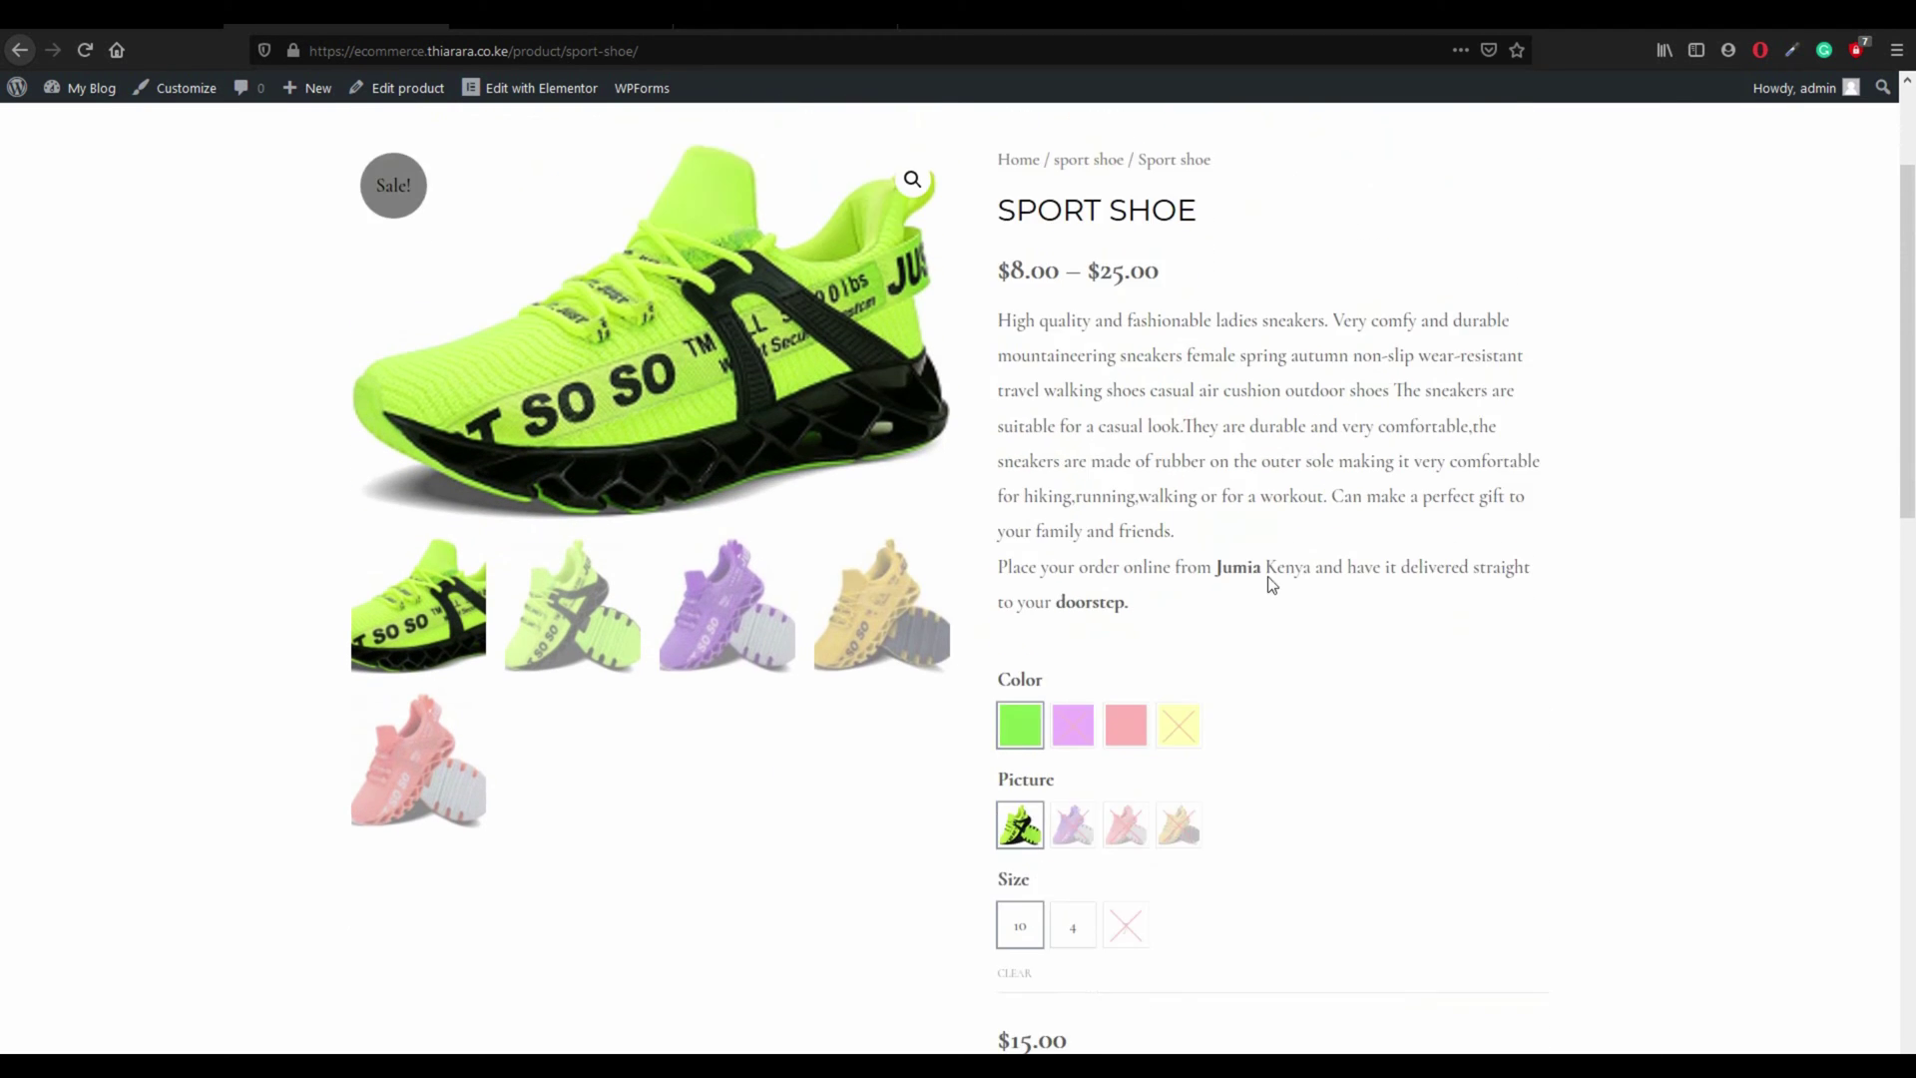
{"action": "scroll", "coordinate": [1094, 530], "scroll_direction": "down", "scroll_amount": 1}
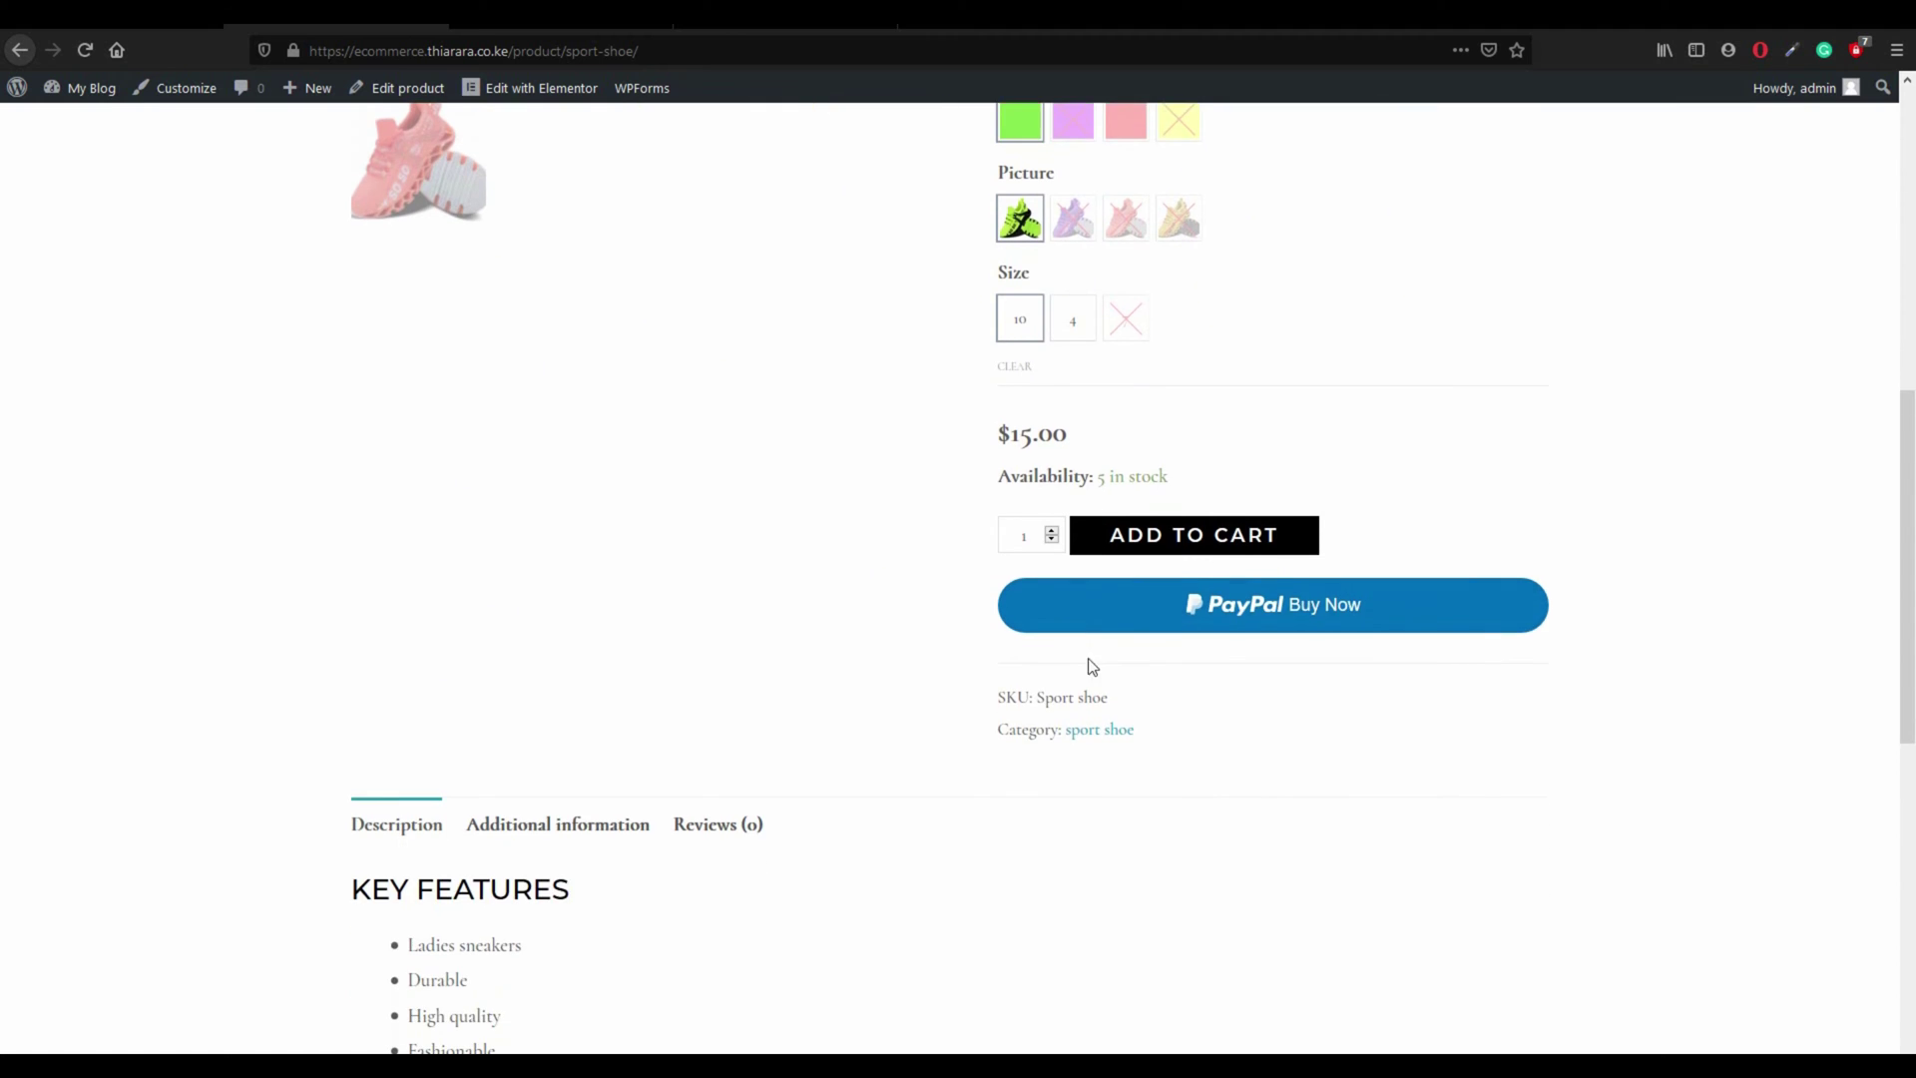
{"action": "scroll", "coordinate": [1087, 668], "scroll_direction": "up", "scroll_amount": 4}
{"action": "scroll", "coordinate": [1098, 688], "scroll_direction": "down", "scroll_amount": 3}
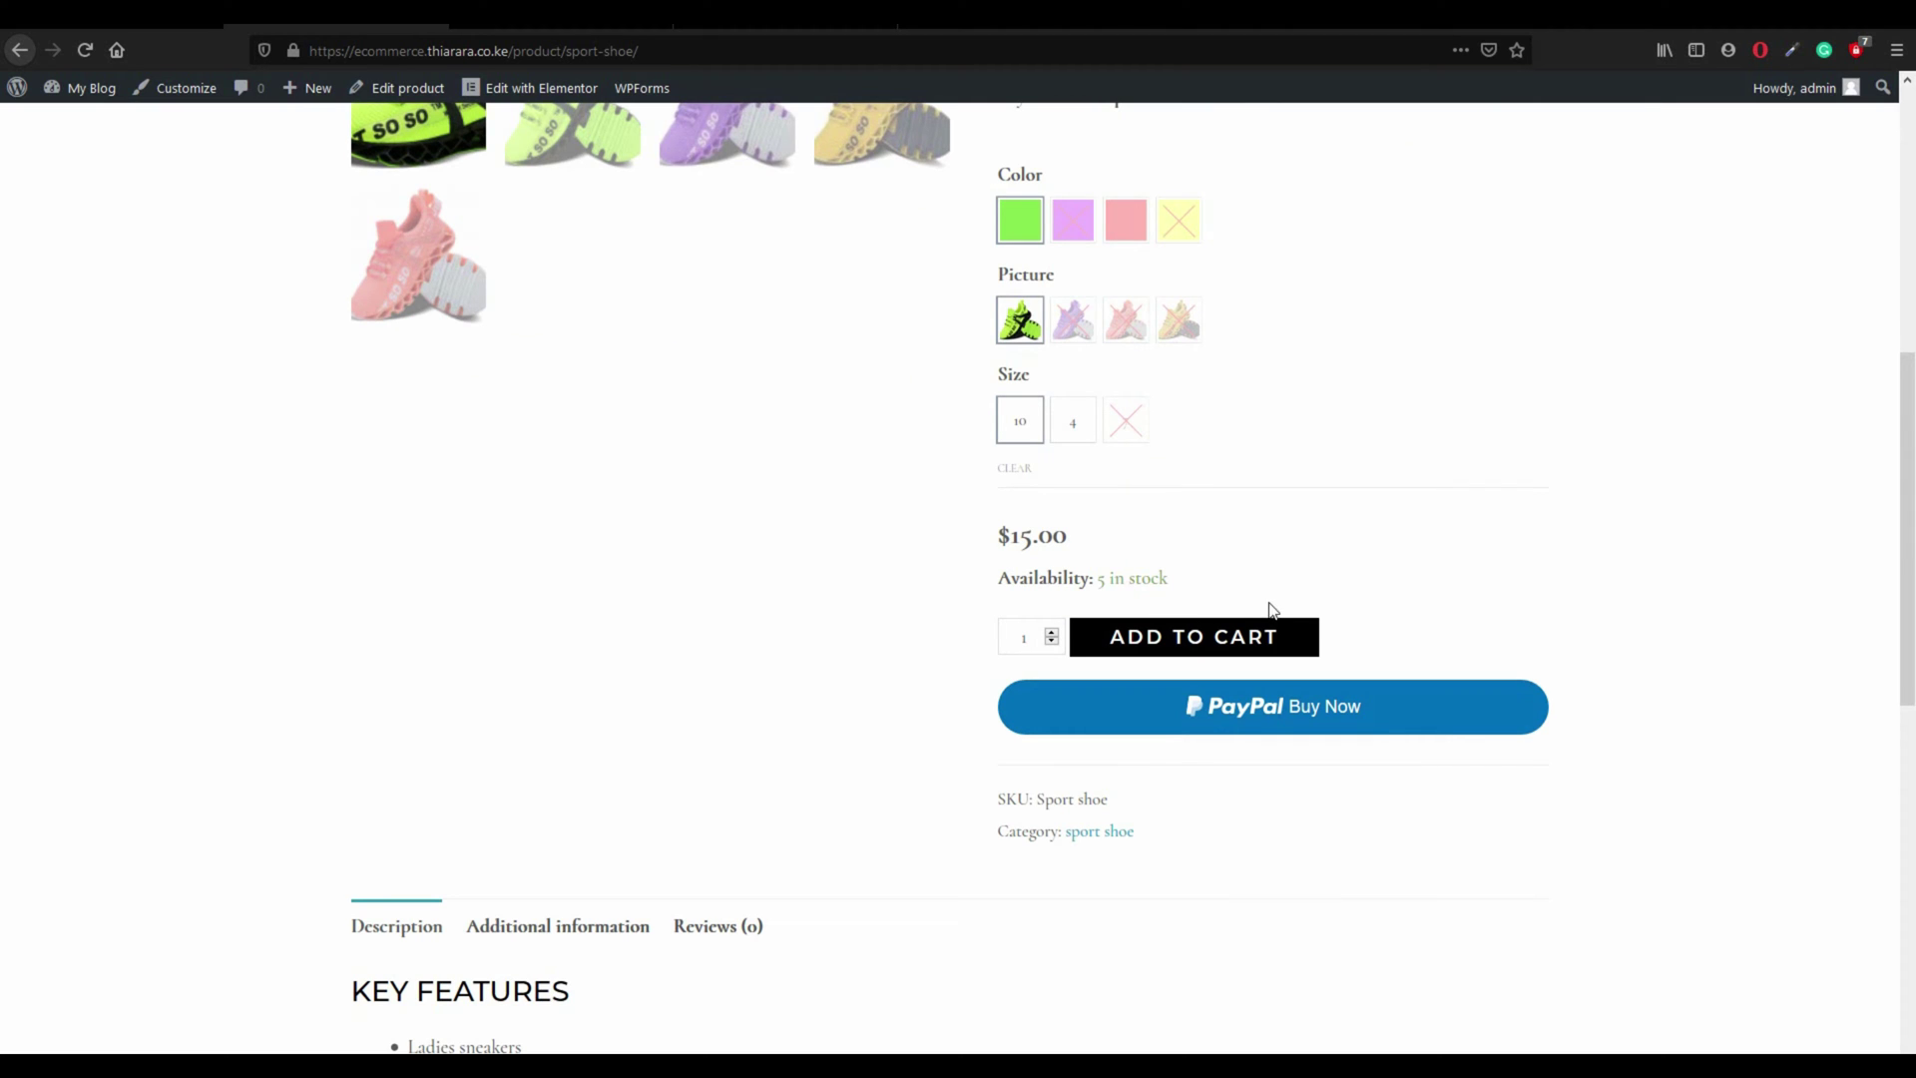
{"action": "scroll", "coordinate": [894, 581], "scroll_direction": "up", "scroll_amount": 1}
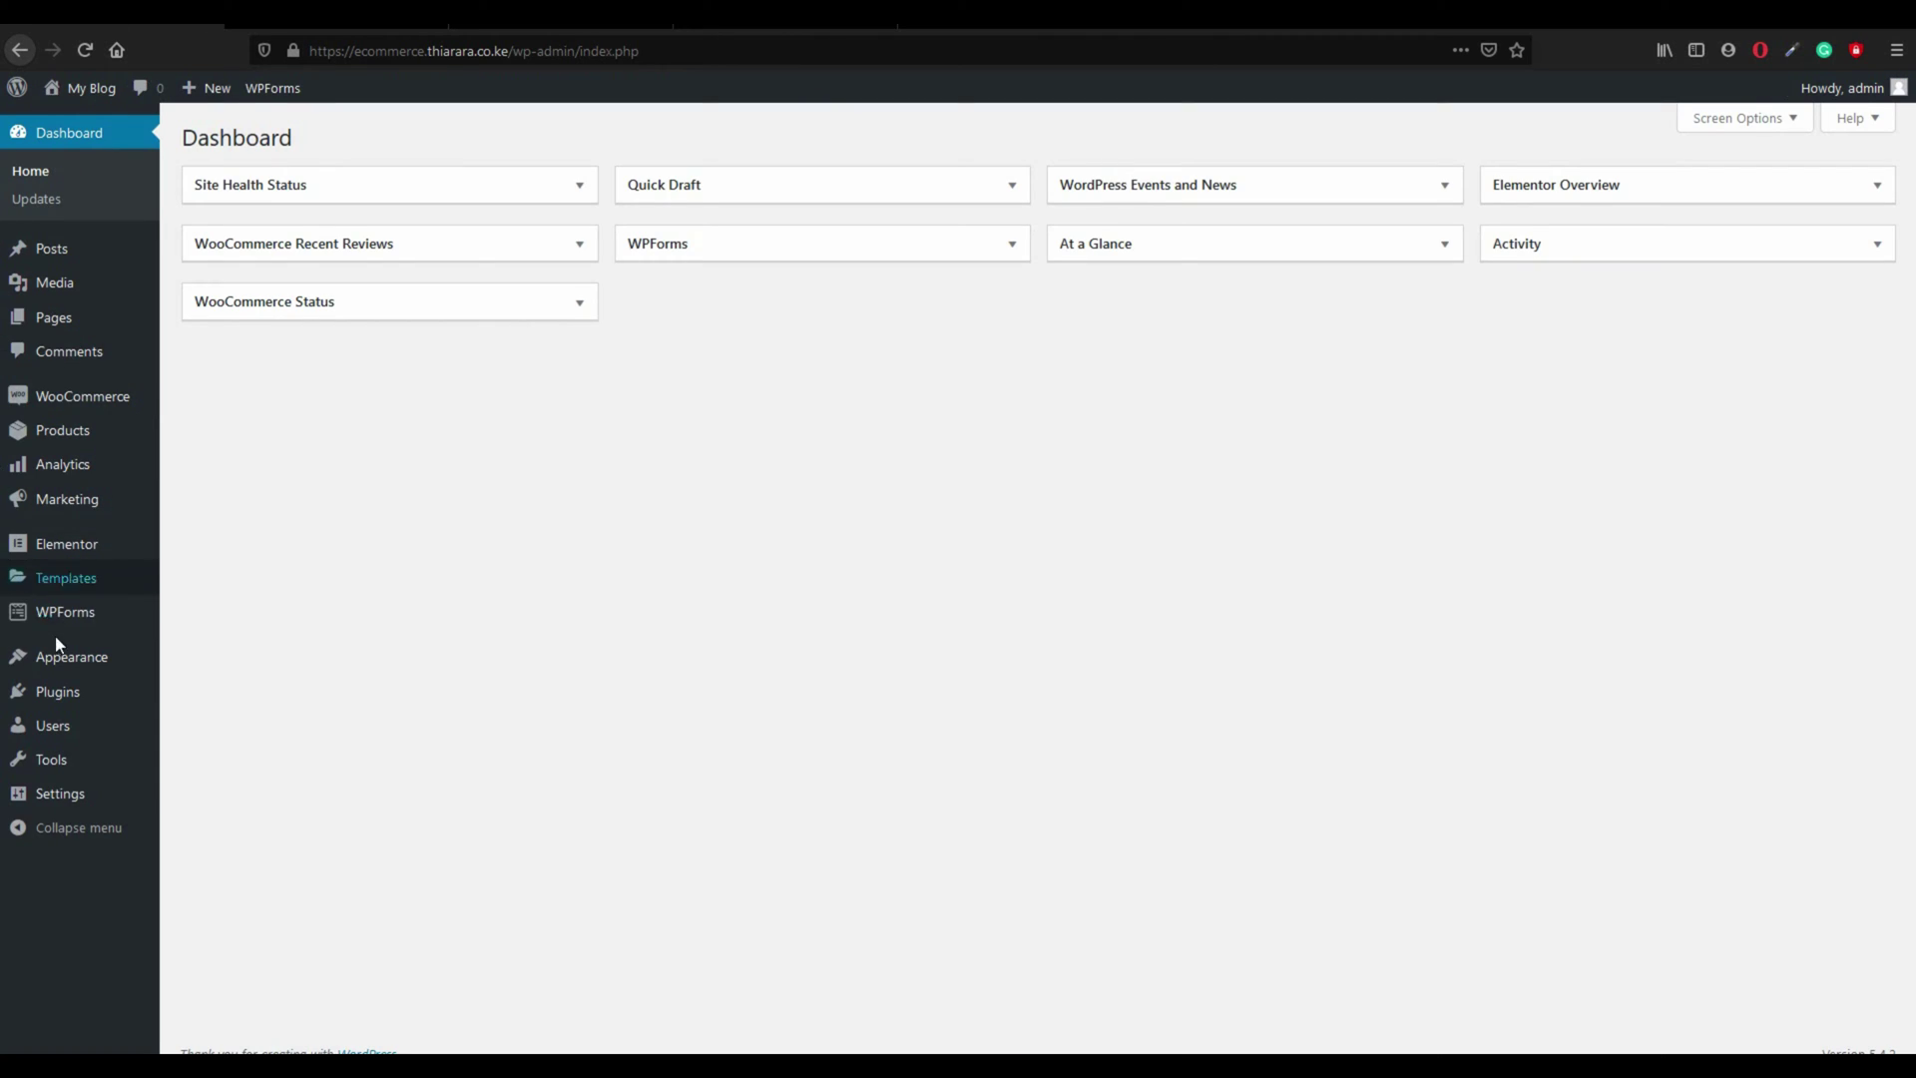
Step: Open the page for adding new plugins in the WordPress dashboard and search for "wishlist"
{"action": "mouse_move", "coordinate": [65, 696]}
{"action": "left_click", "coordinate": [207, 724]}
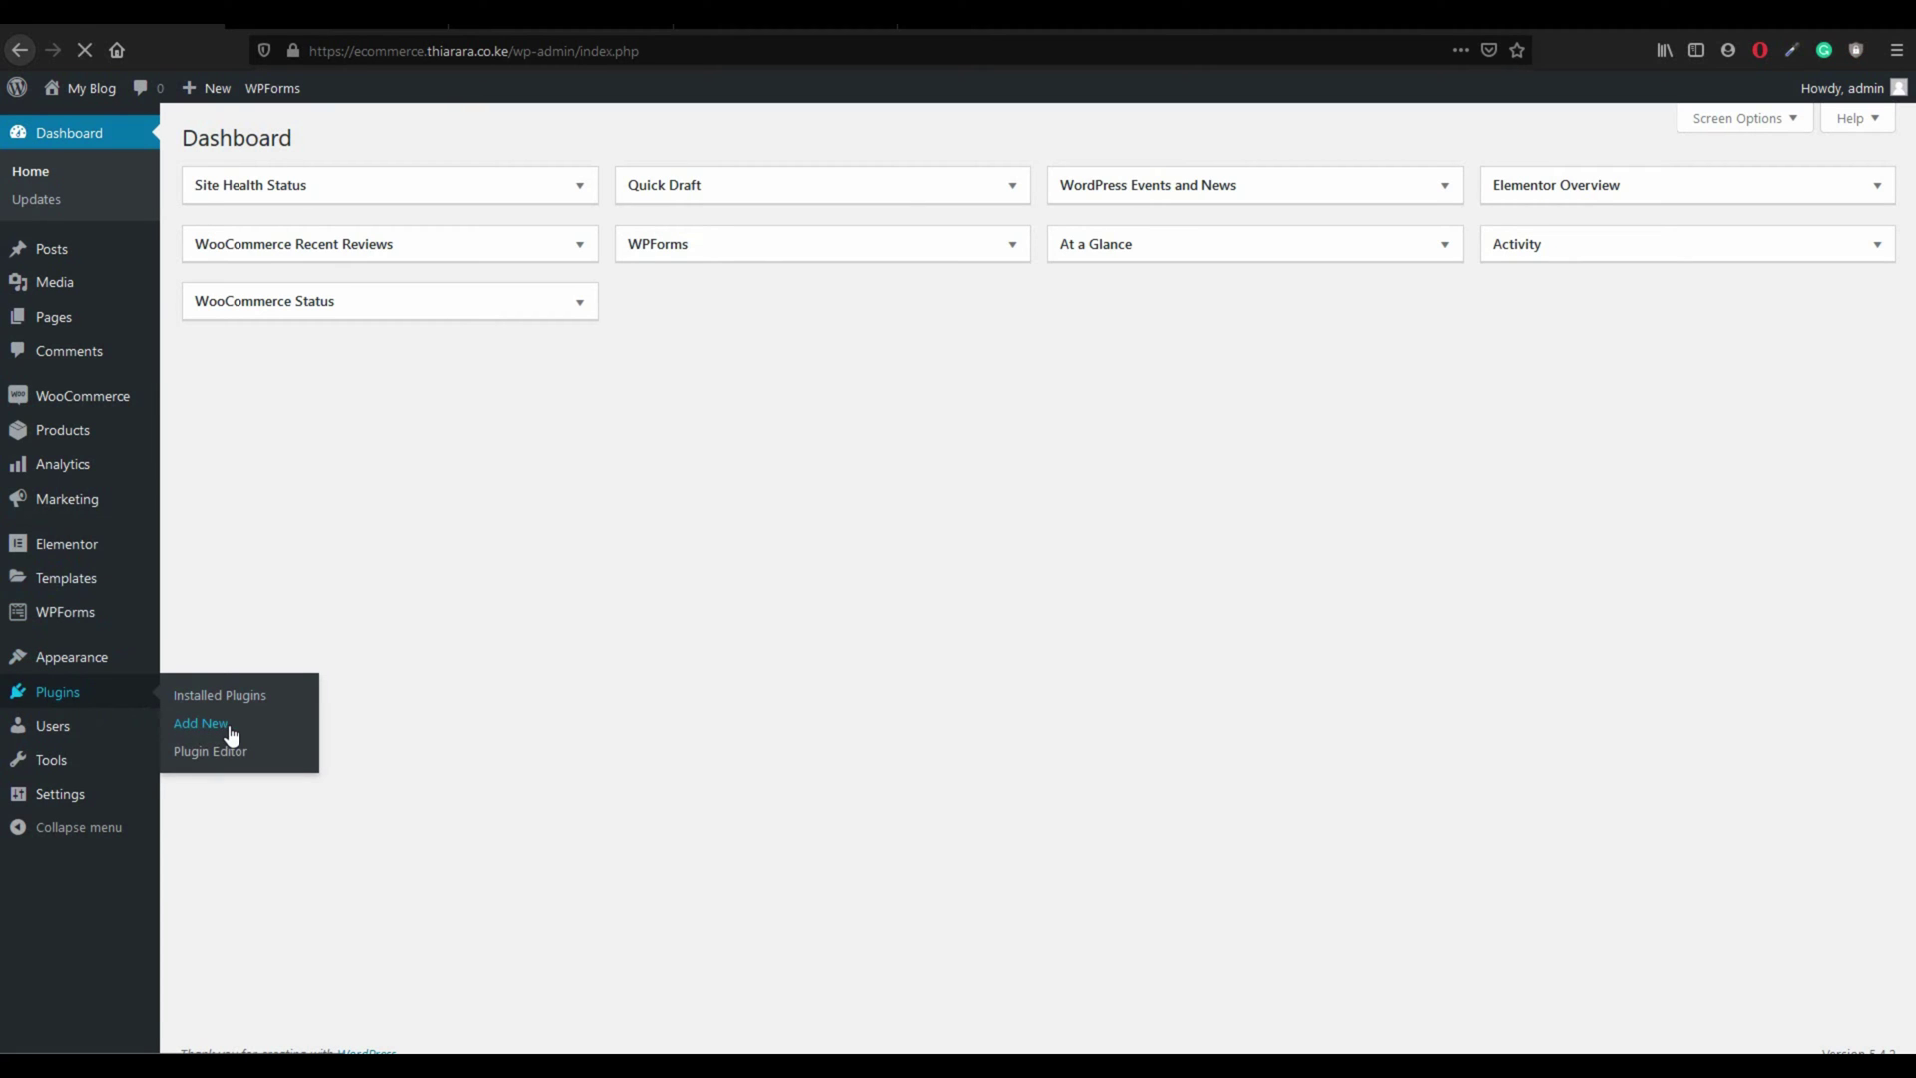
{"action": "left_click", "coordinate": [1694, 202]}
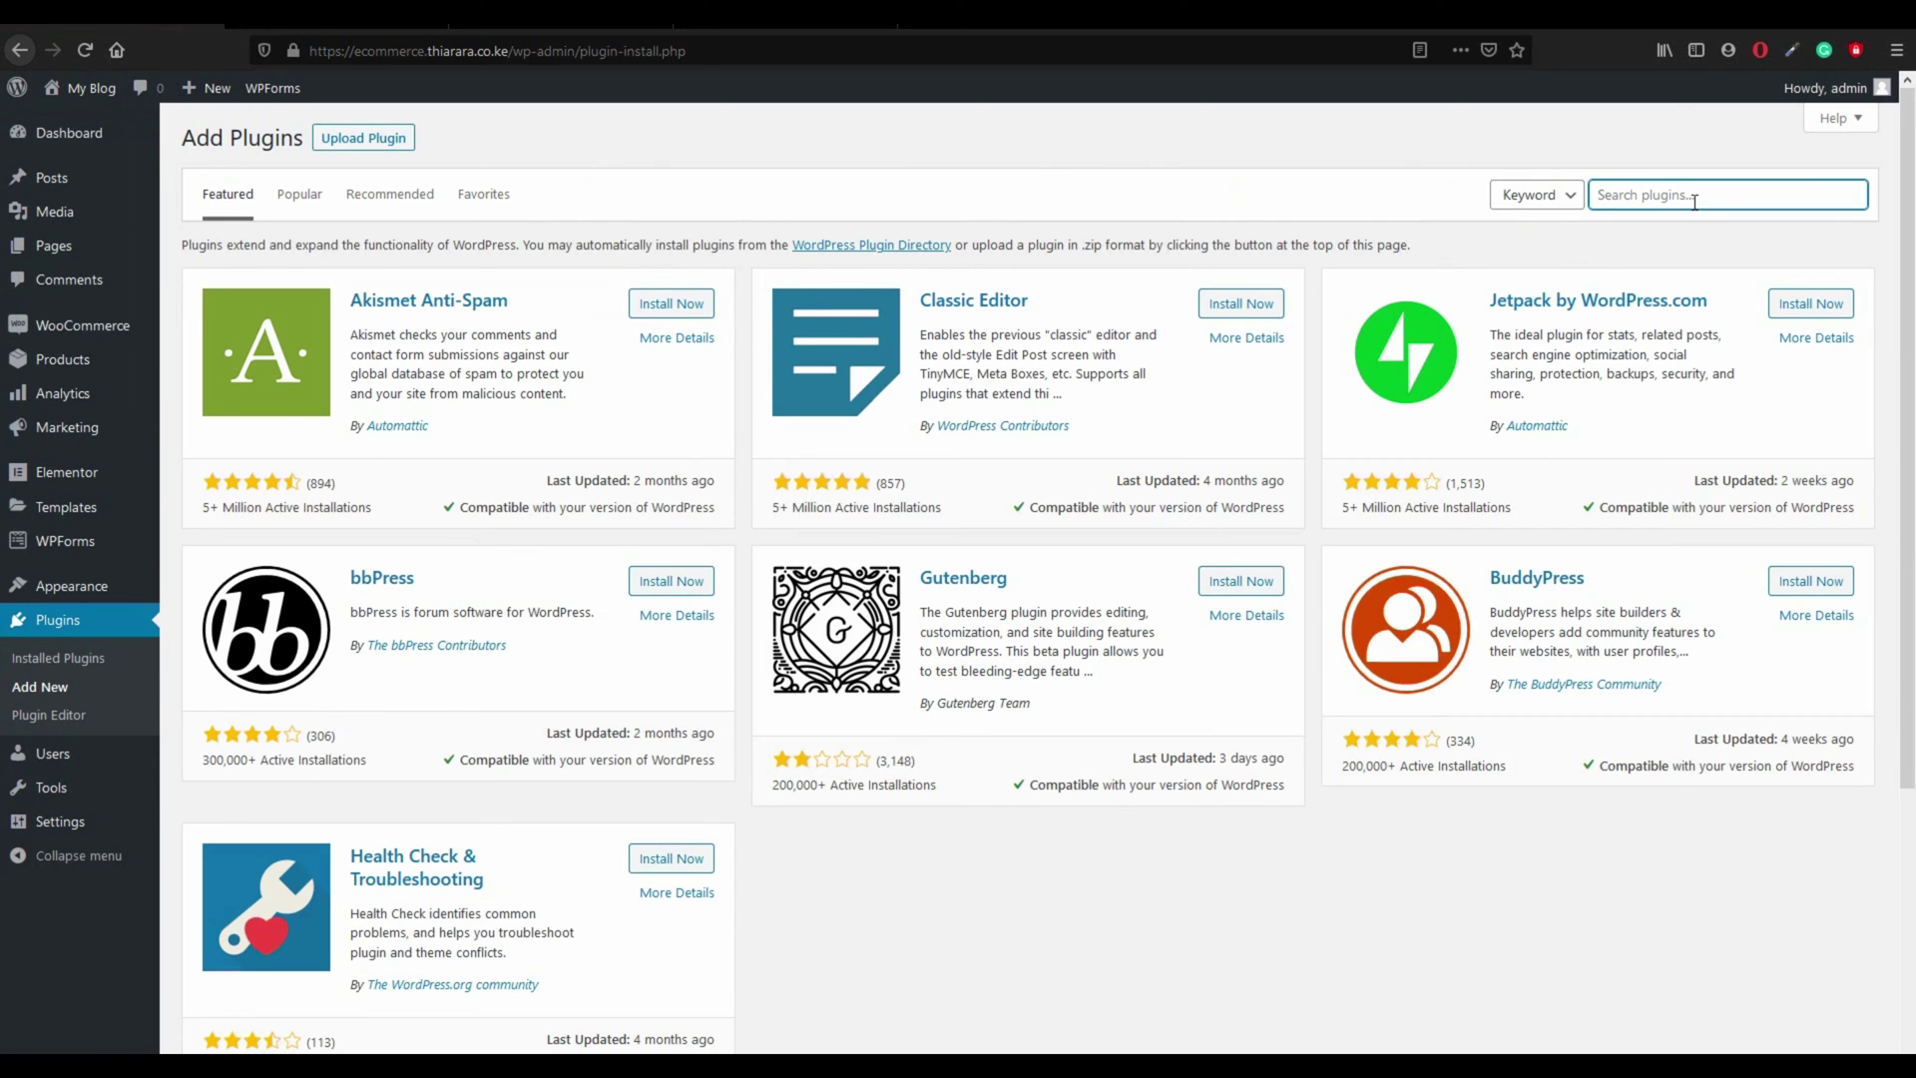
{"action": "type", "text": "wishlist"}
{"action": "key", "text": "Left"}
{"action": "key", "text": "Left"}
{"action": "key", "text": "Left"}
{"action": "key", "text": "Left"}
{"action": "type", "text": "h"}
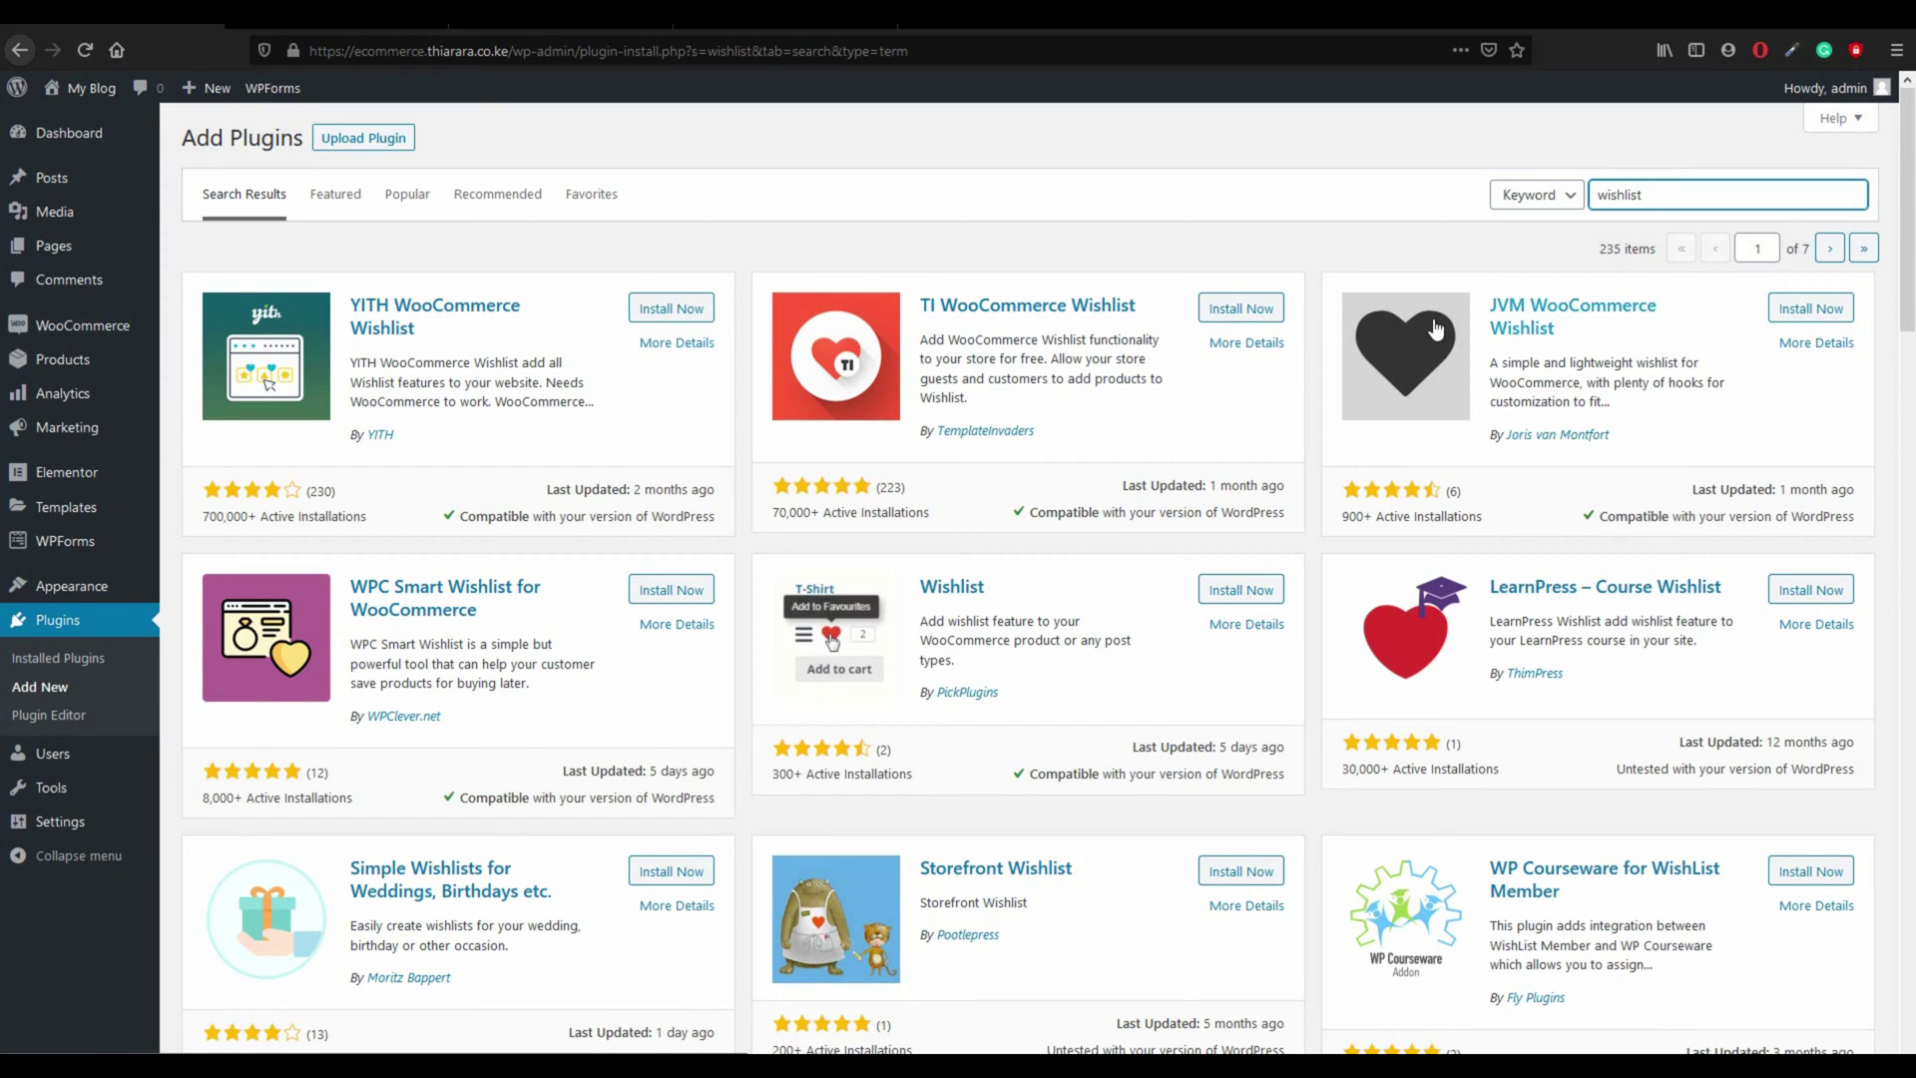
Step: Check the TI WooCommerce Wishlist plugin's listing, then install and activate the plugin
{"action": "left_click_drag", "start_coordinate": [916, 308], "coordinate": [1142, 309]}
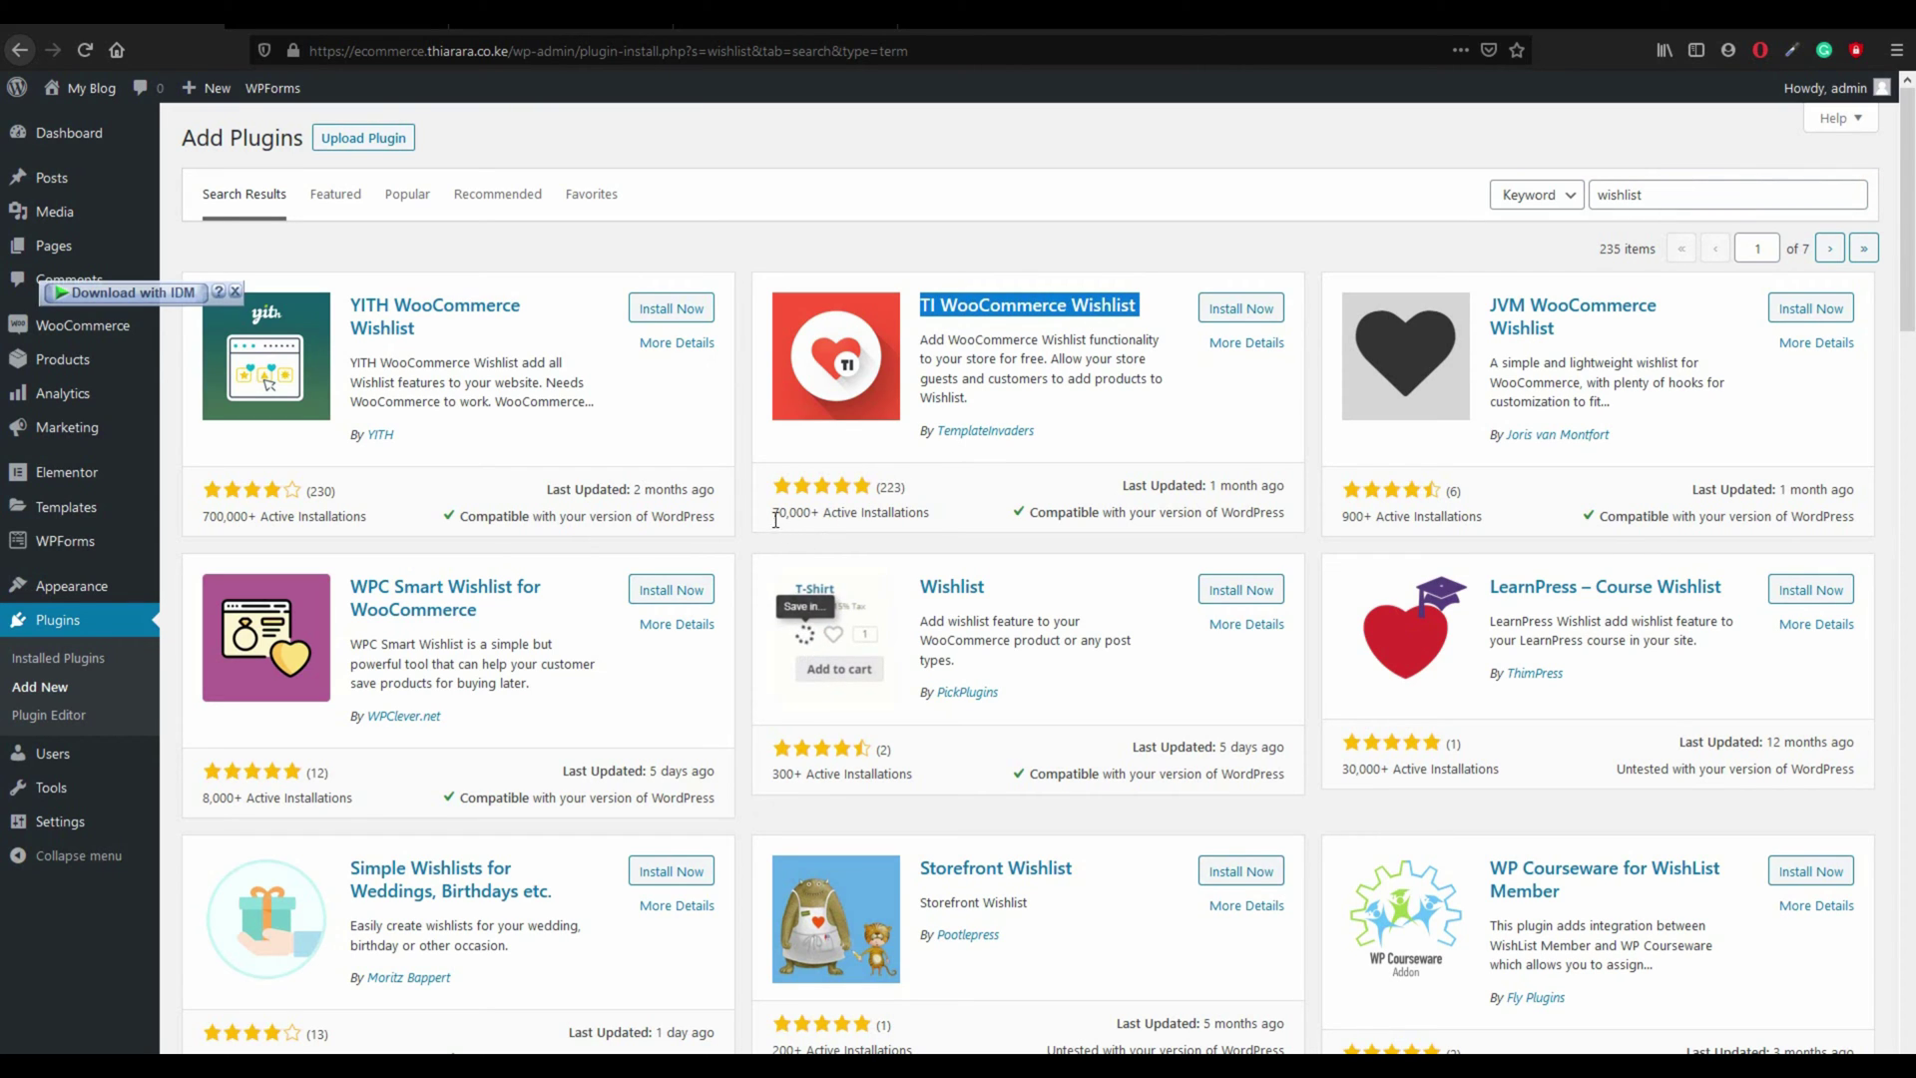
{"action": "left_click_drag", "start_coordinate": [775, 516], "coordinate": [1290, 501]}
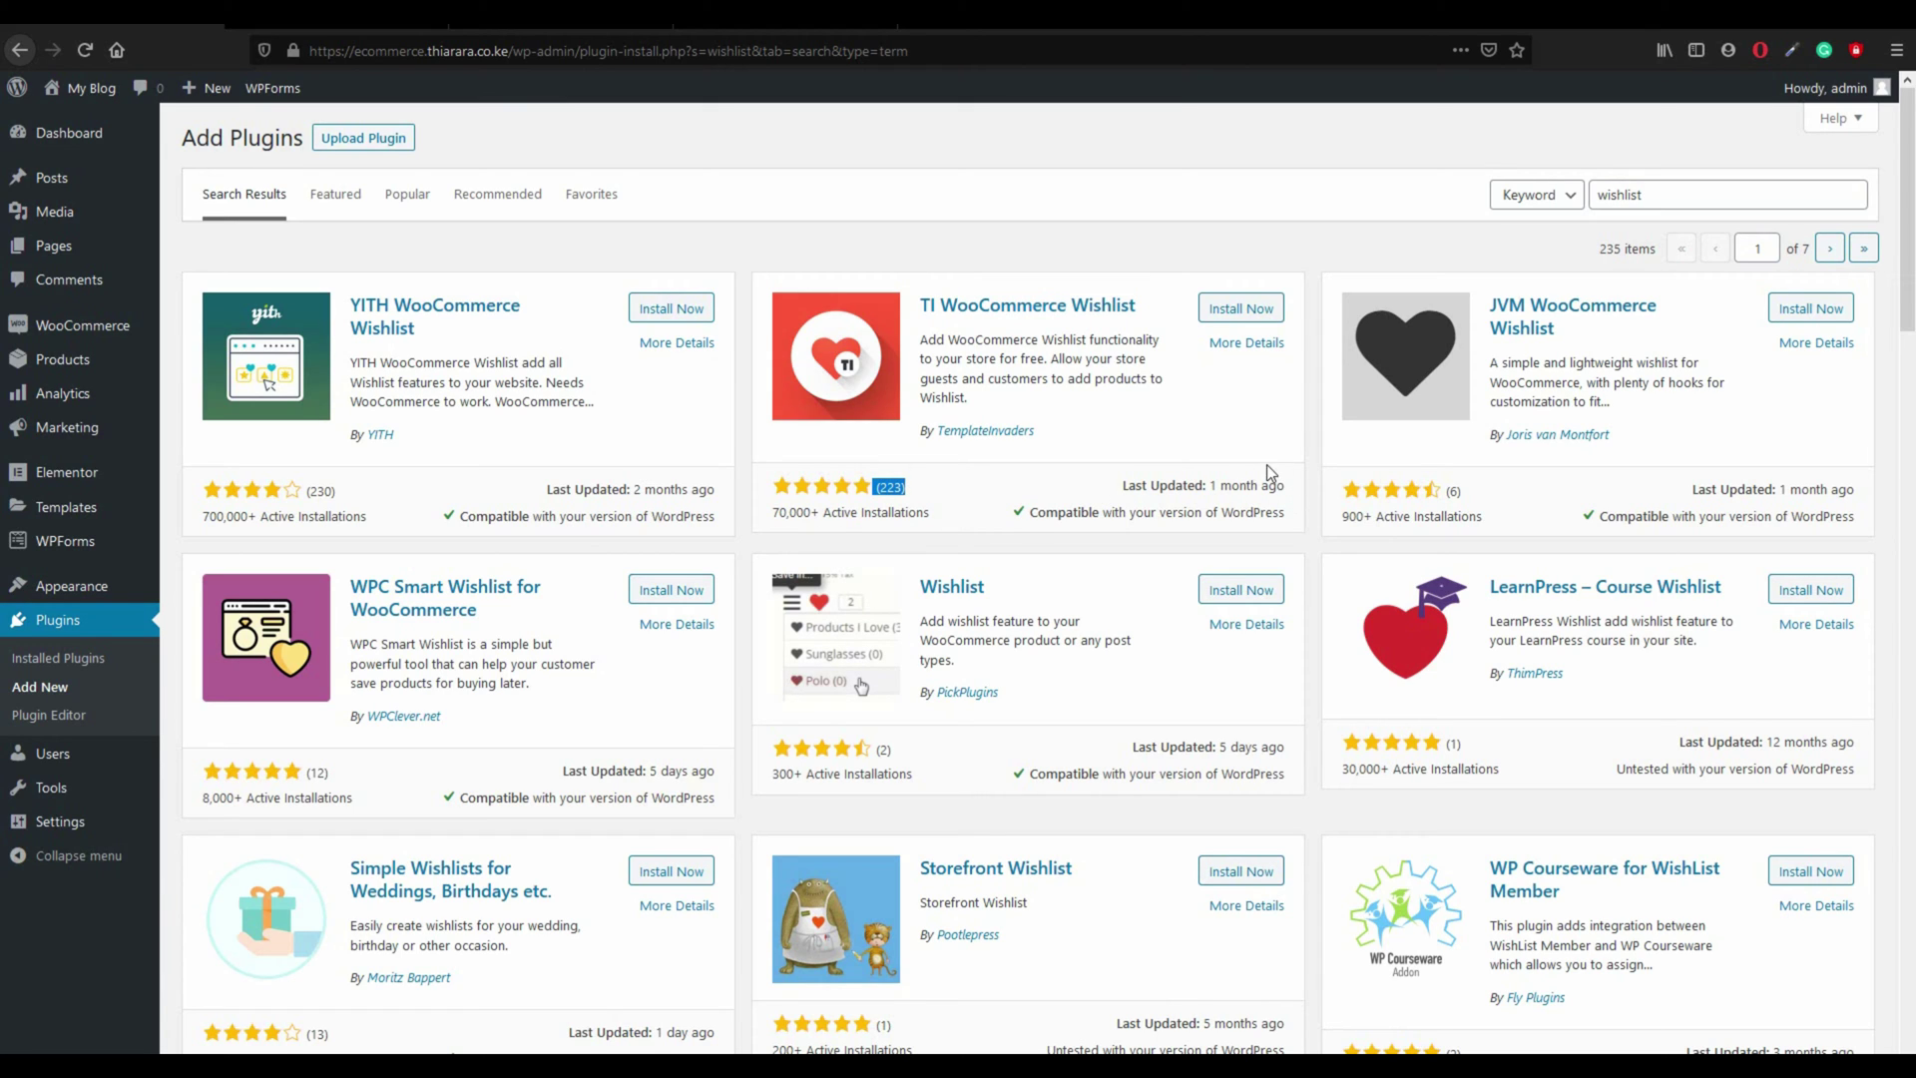
{"action": "left_click", "coordinate": [1227, 312]}
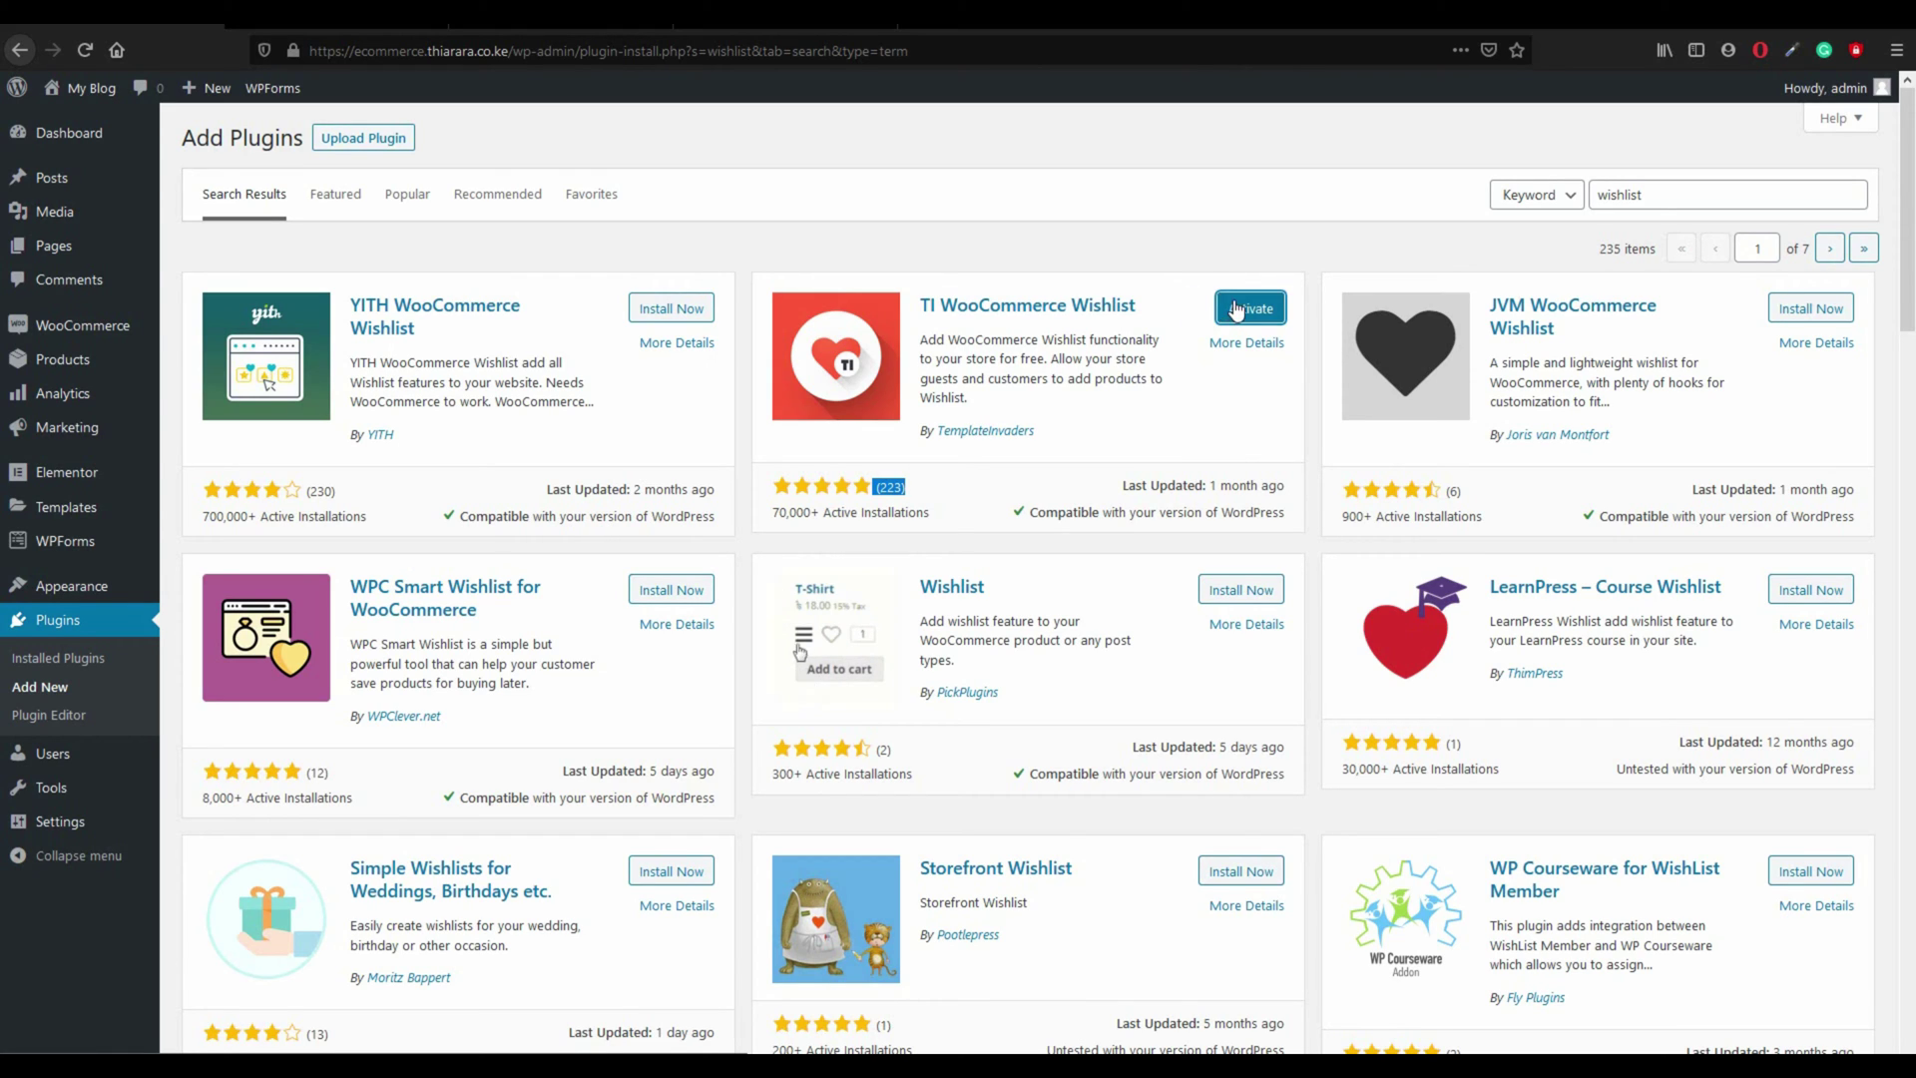
{"action": "left_click", "coordinate": [1238, 309]}
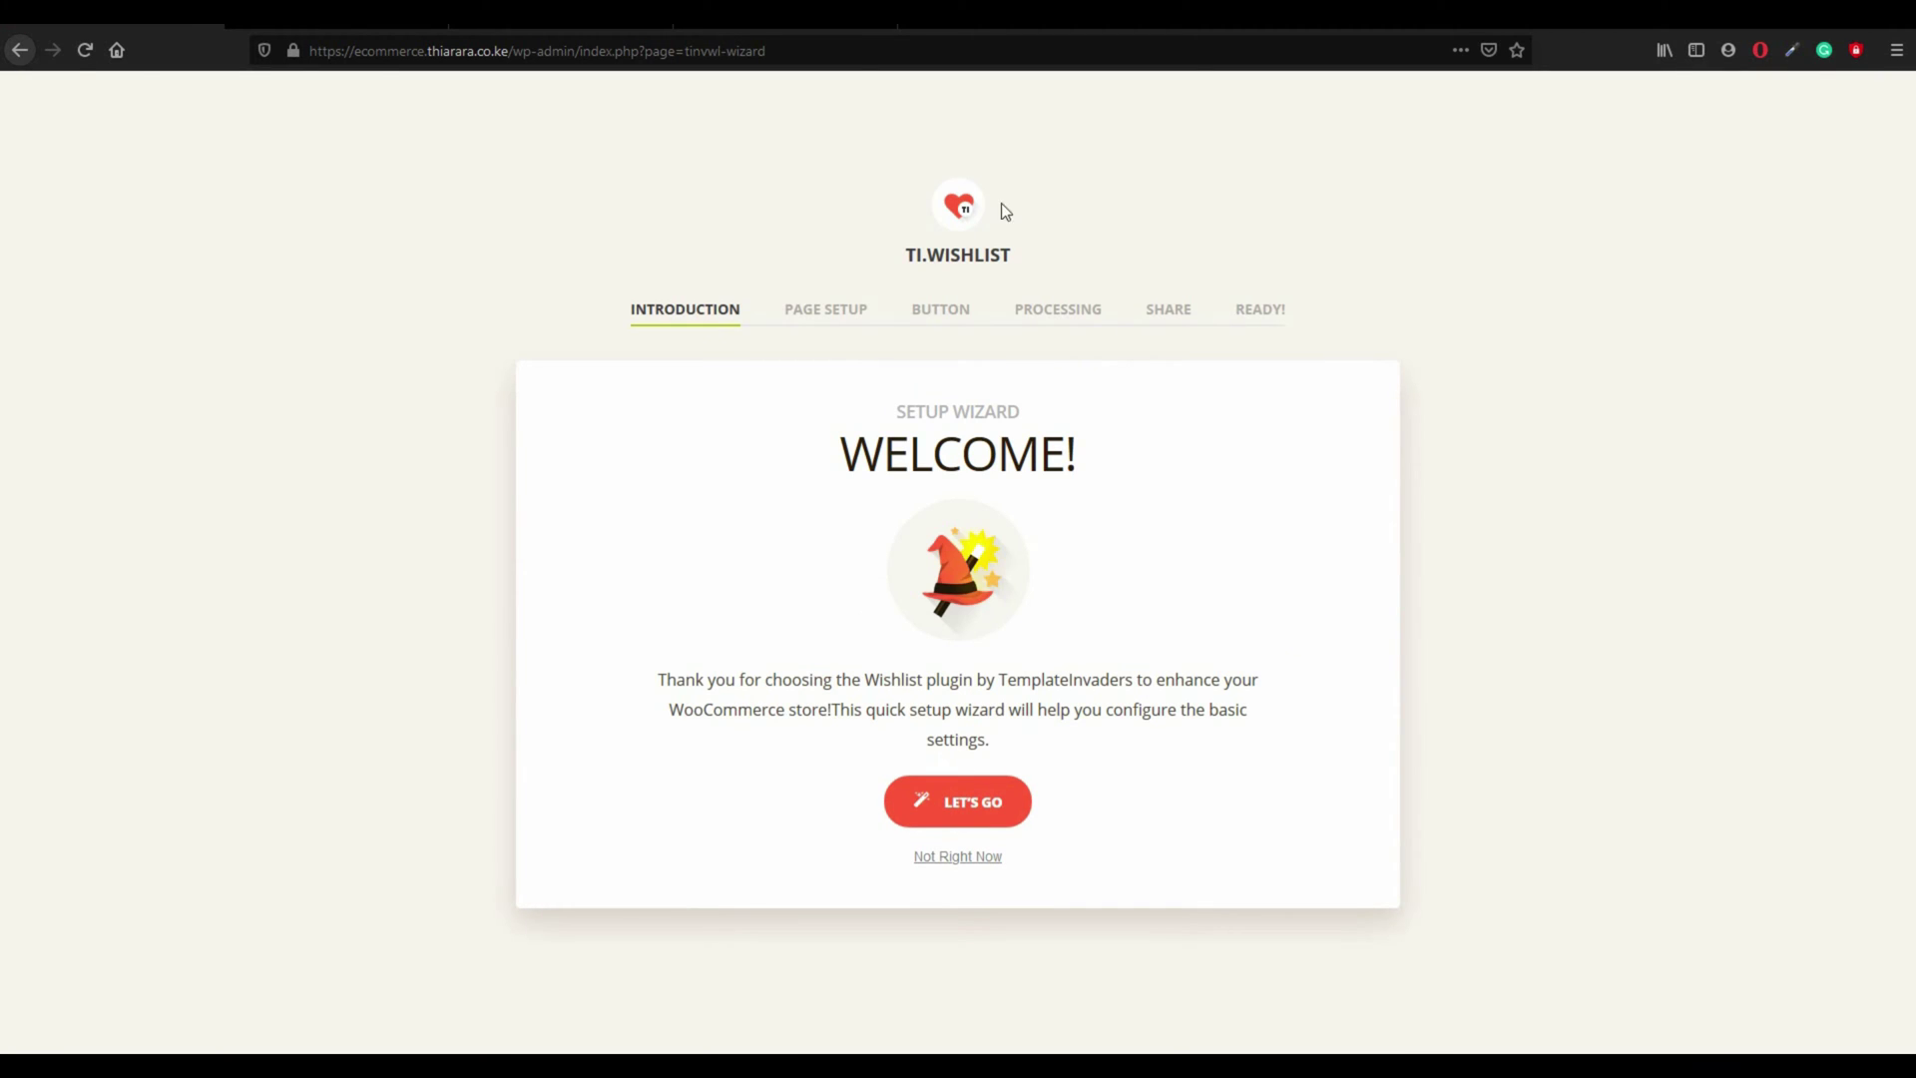
Step: Start the TI Wishlist setup wizard, review the default wishlist name, and keep My Wishlist on Create Automatically
{"action": "left_click", "coordinate": [933, 827]}
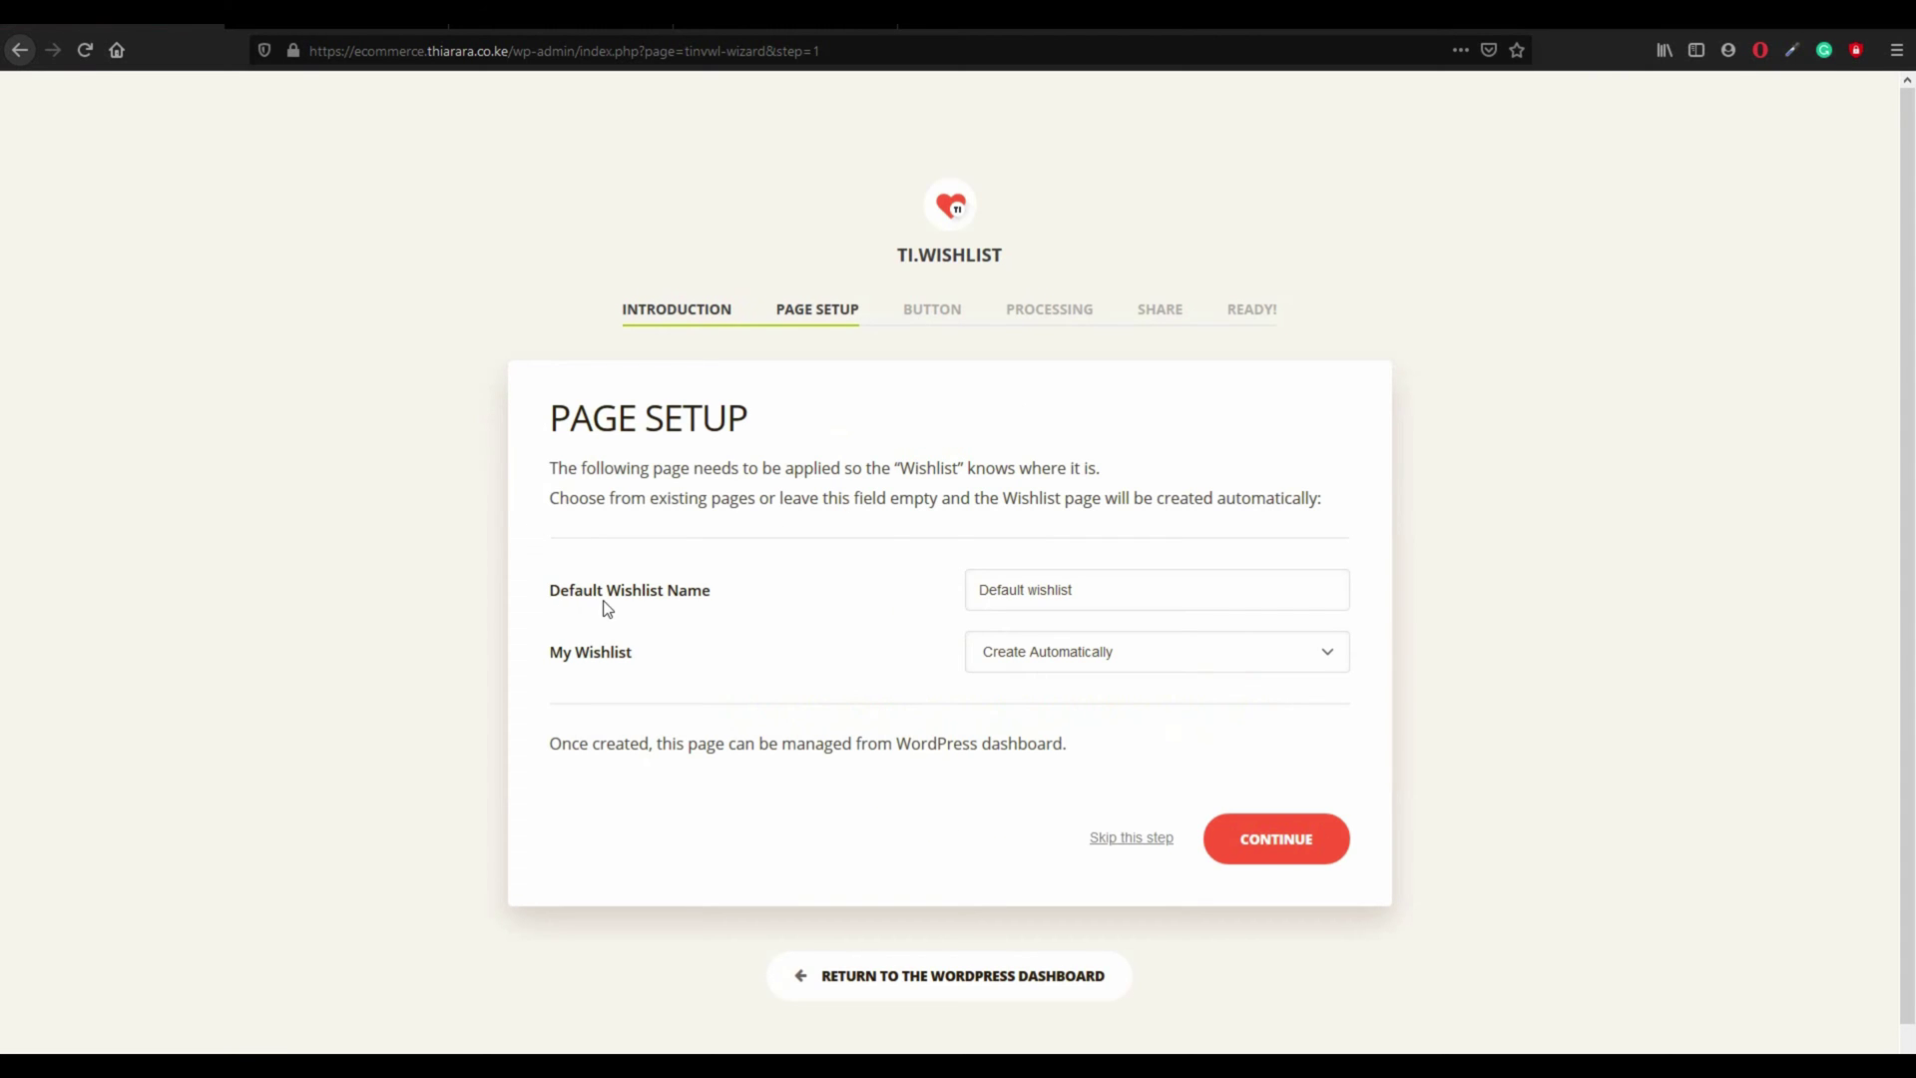
{"action": "left_click_drag", "start_coordinate": [1073, 592], "coordinate": [965, 587]}
{"action": "left_click", "coordinate": [1048, 664]}
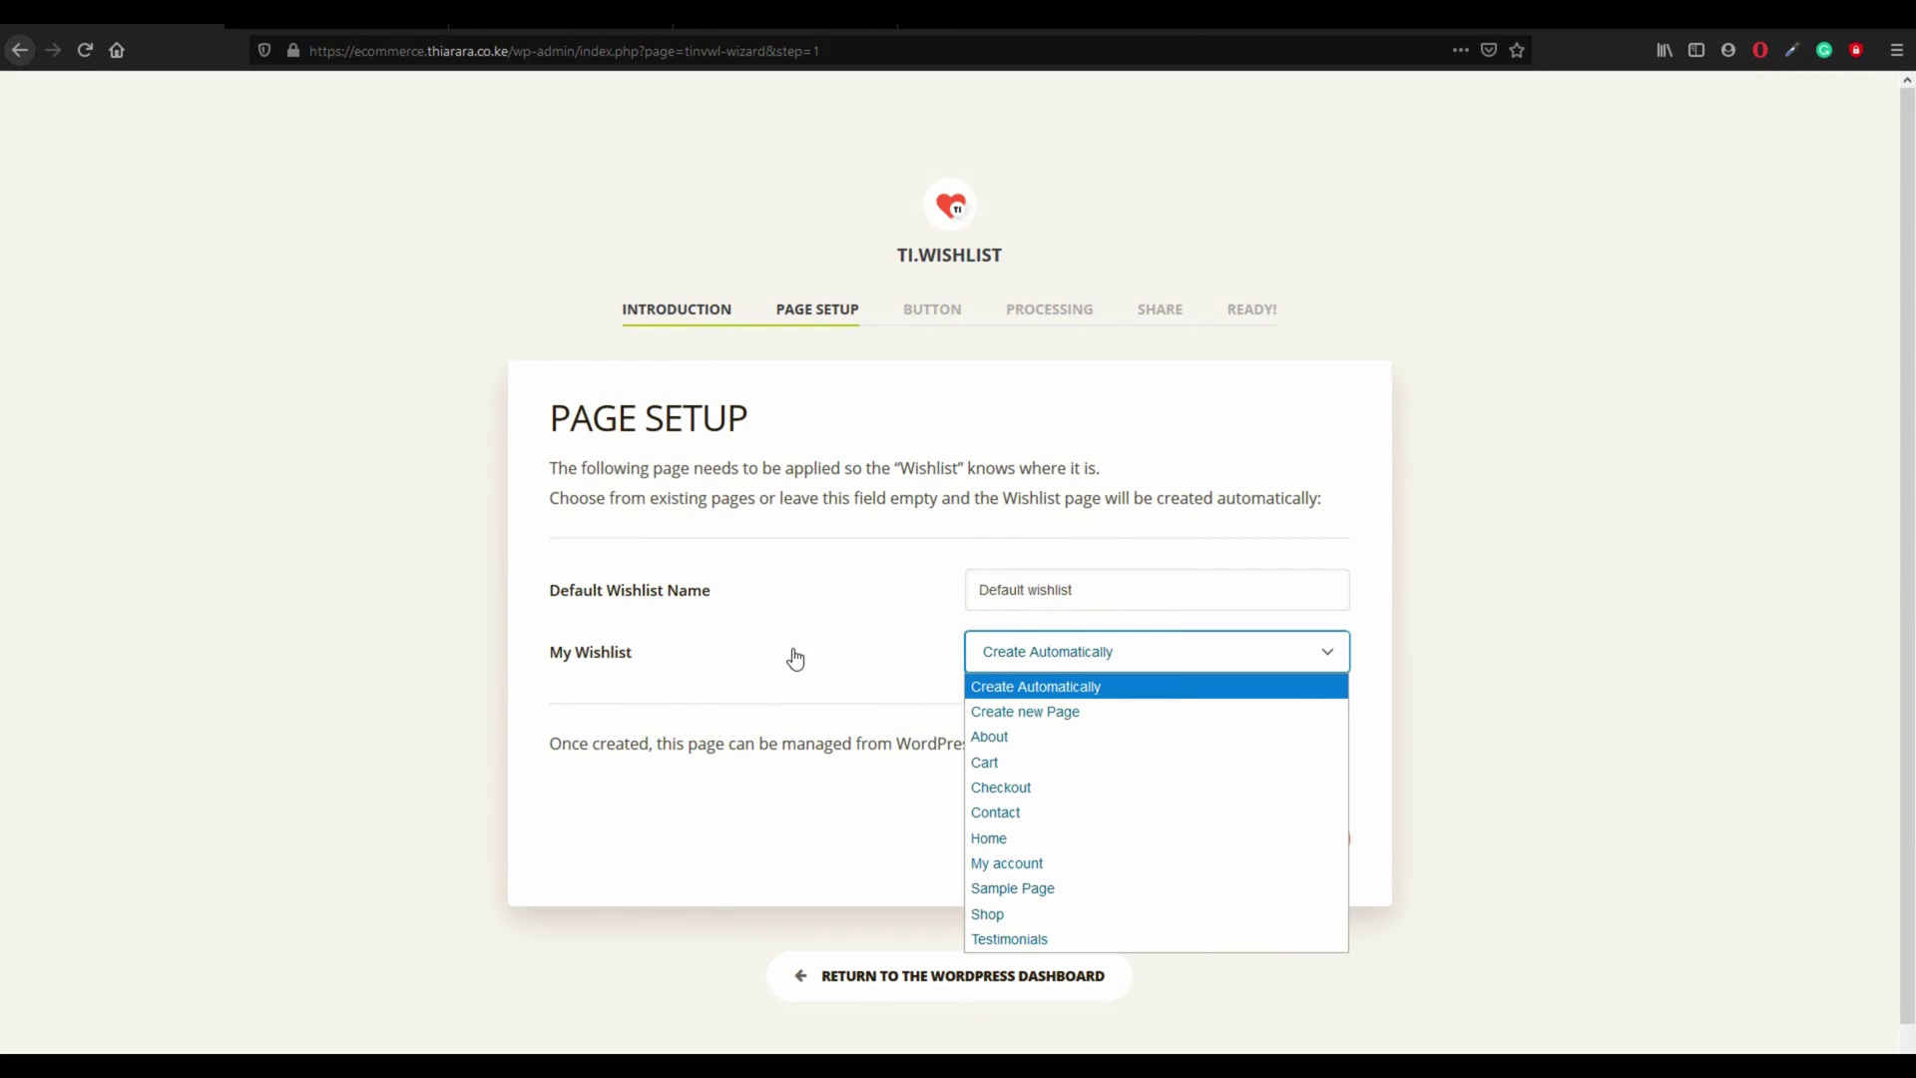
{"action": "left_click", "coordinate": [697, 655]}
{"action": "left_click_drag", "start_coordinate": [635, 655], "coordinate": [591, 657]}
{"action": "left_click", "coordinate": [522, 650]}
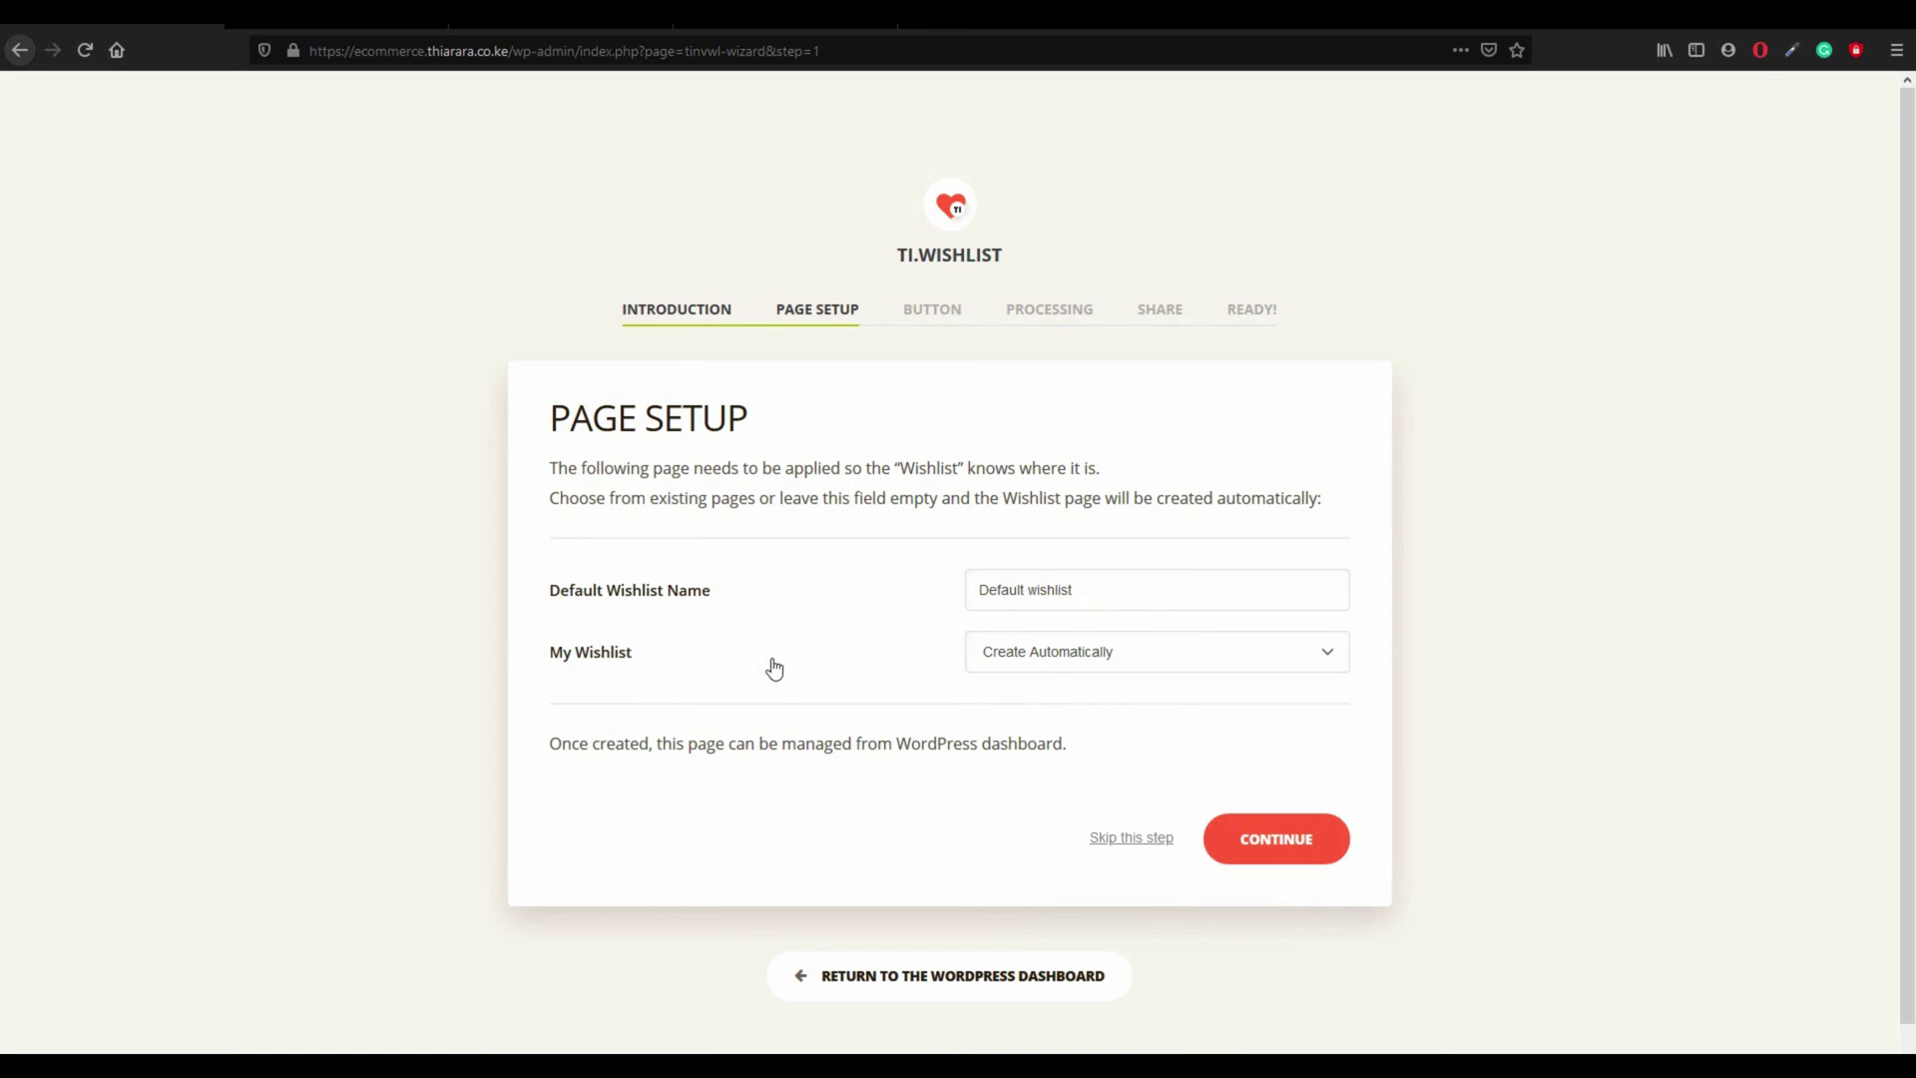
{"action": "left_click", "coordinate": [1067, 667]}
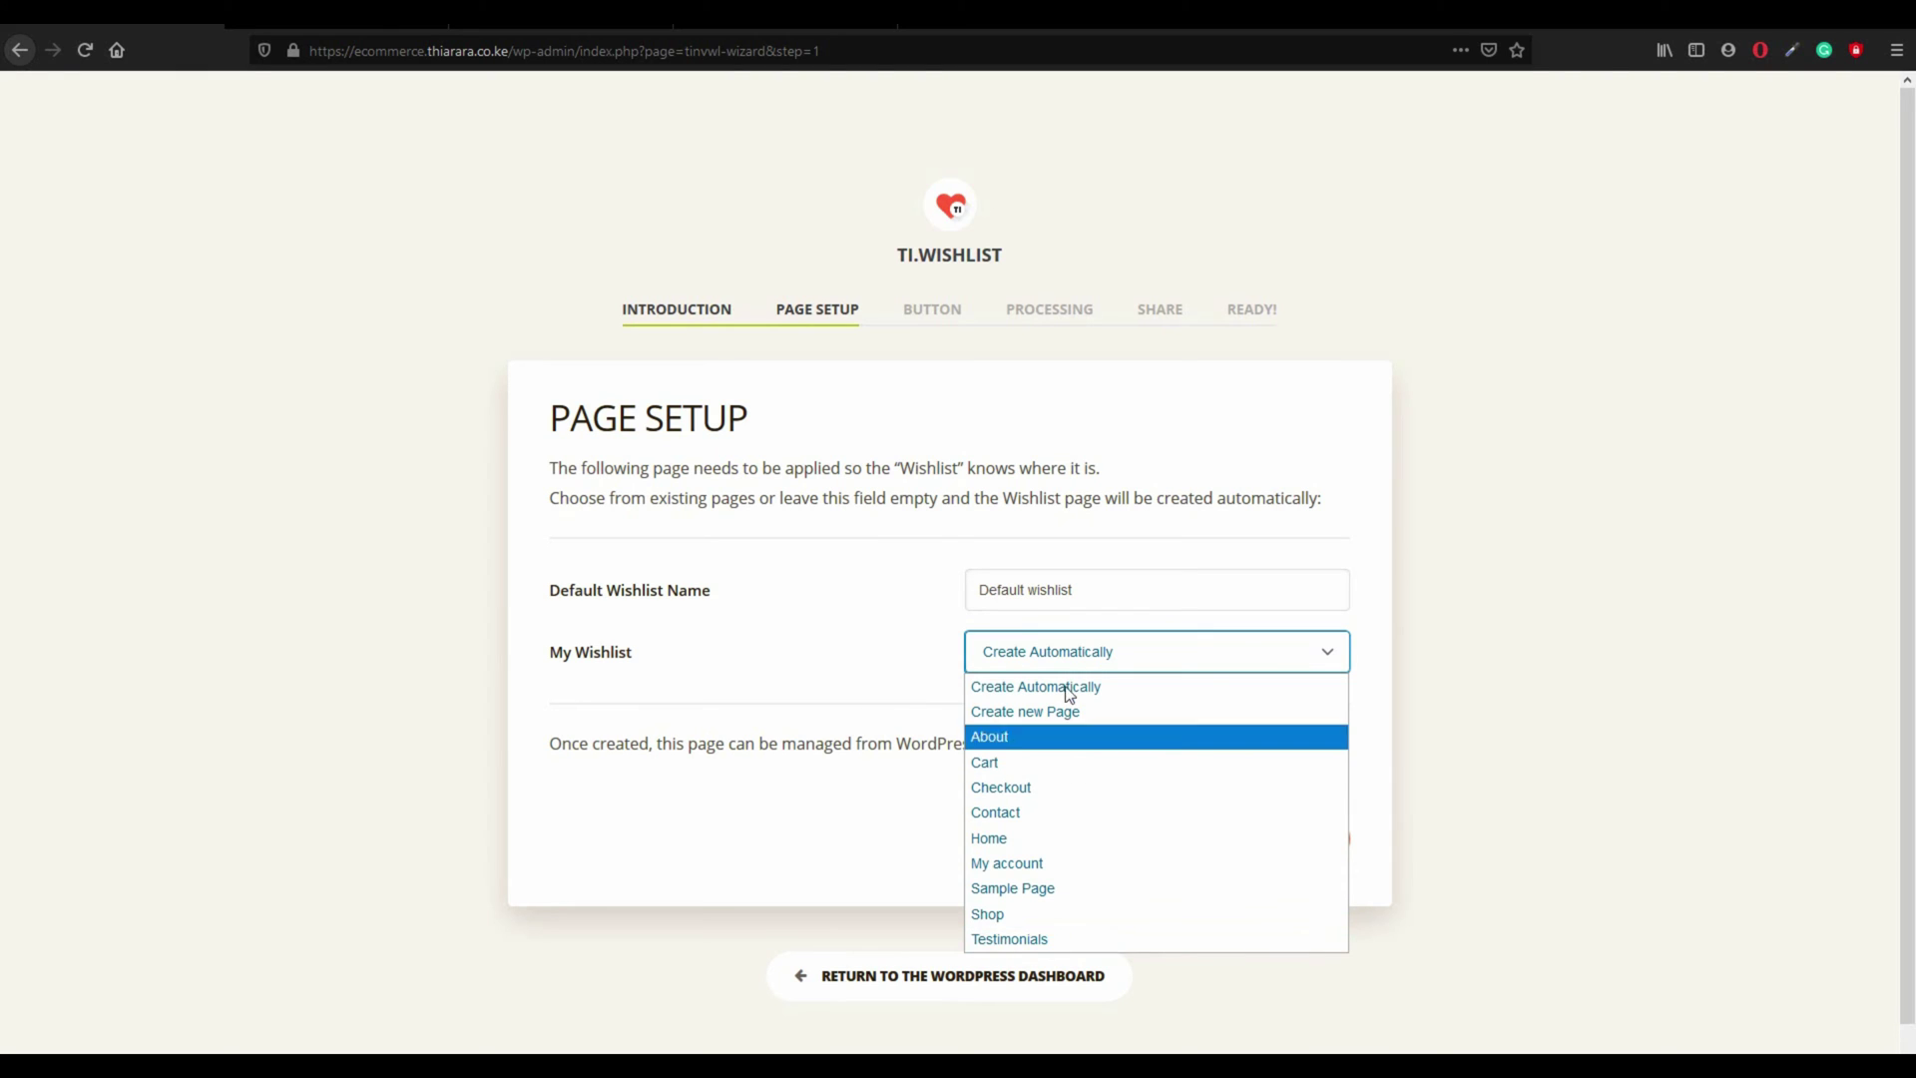
{"action": "left_click", "coordinate": [1074, 661]}
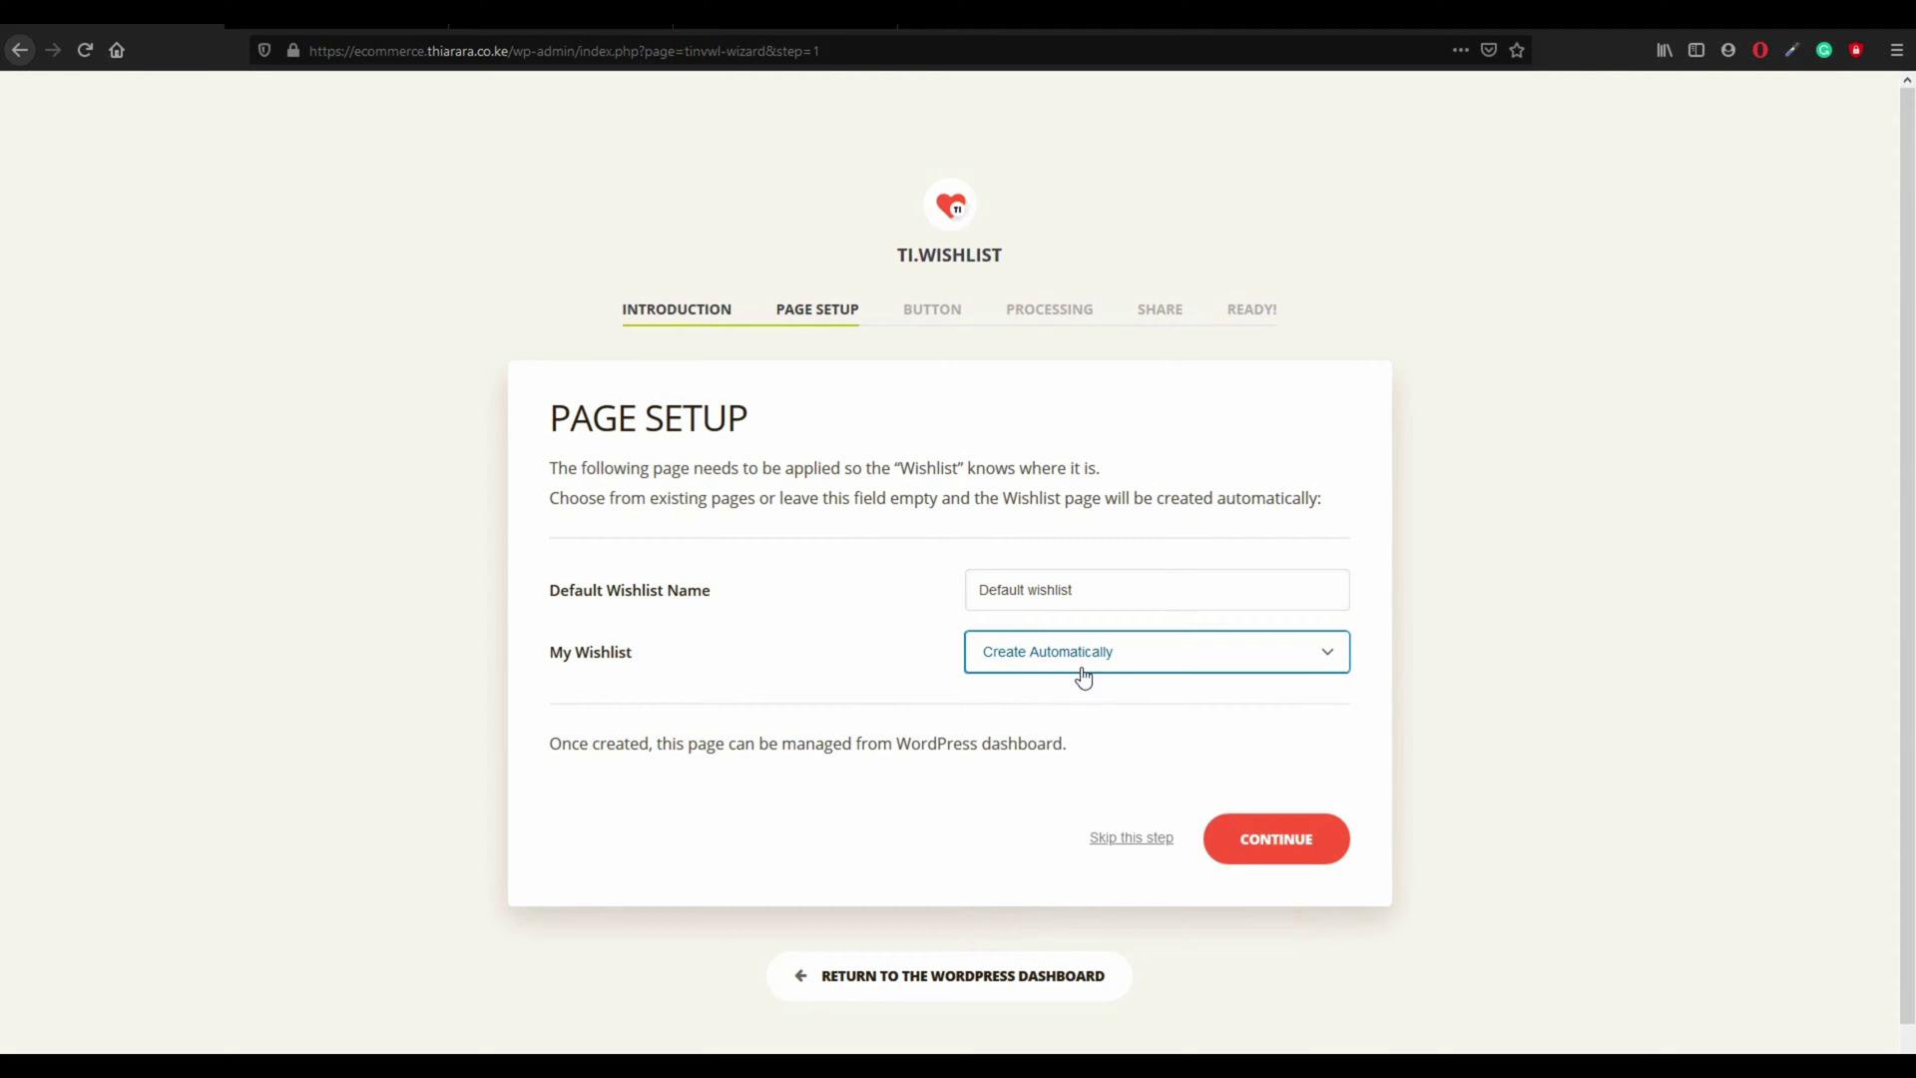
Step: Finish the TI Wishlist setup wizard, keeping the button position After "Add to Cart" button, and return to the WordPress dashboard
{"action": "left_click", "coordinate": [1257, 843]}
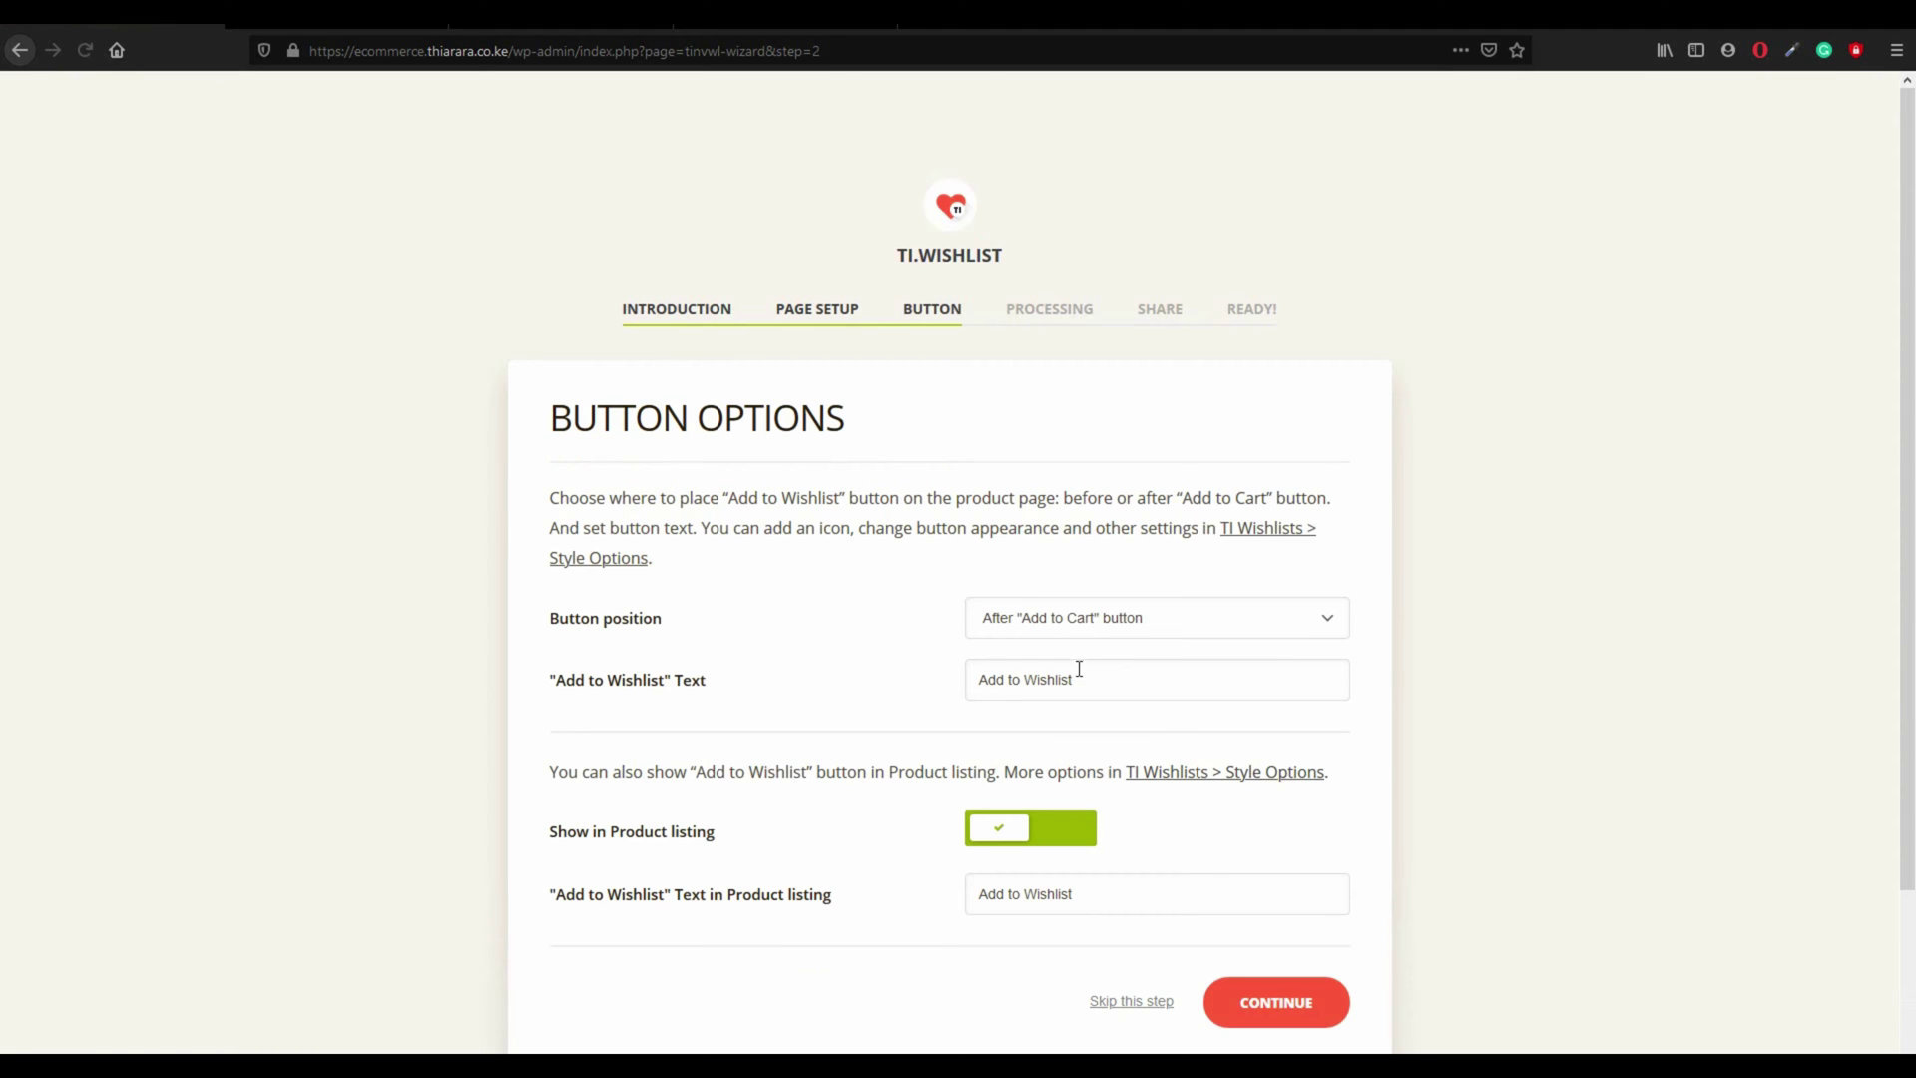
{"action": "left_click_drag", "start_coordinate": [678, 636], "coordinate": [582, 633]}
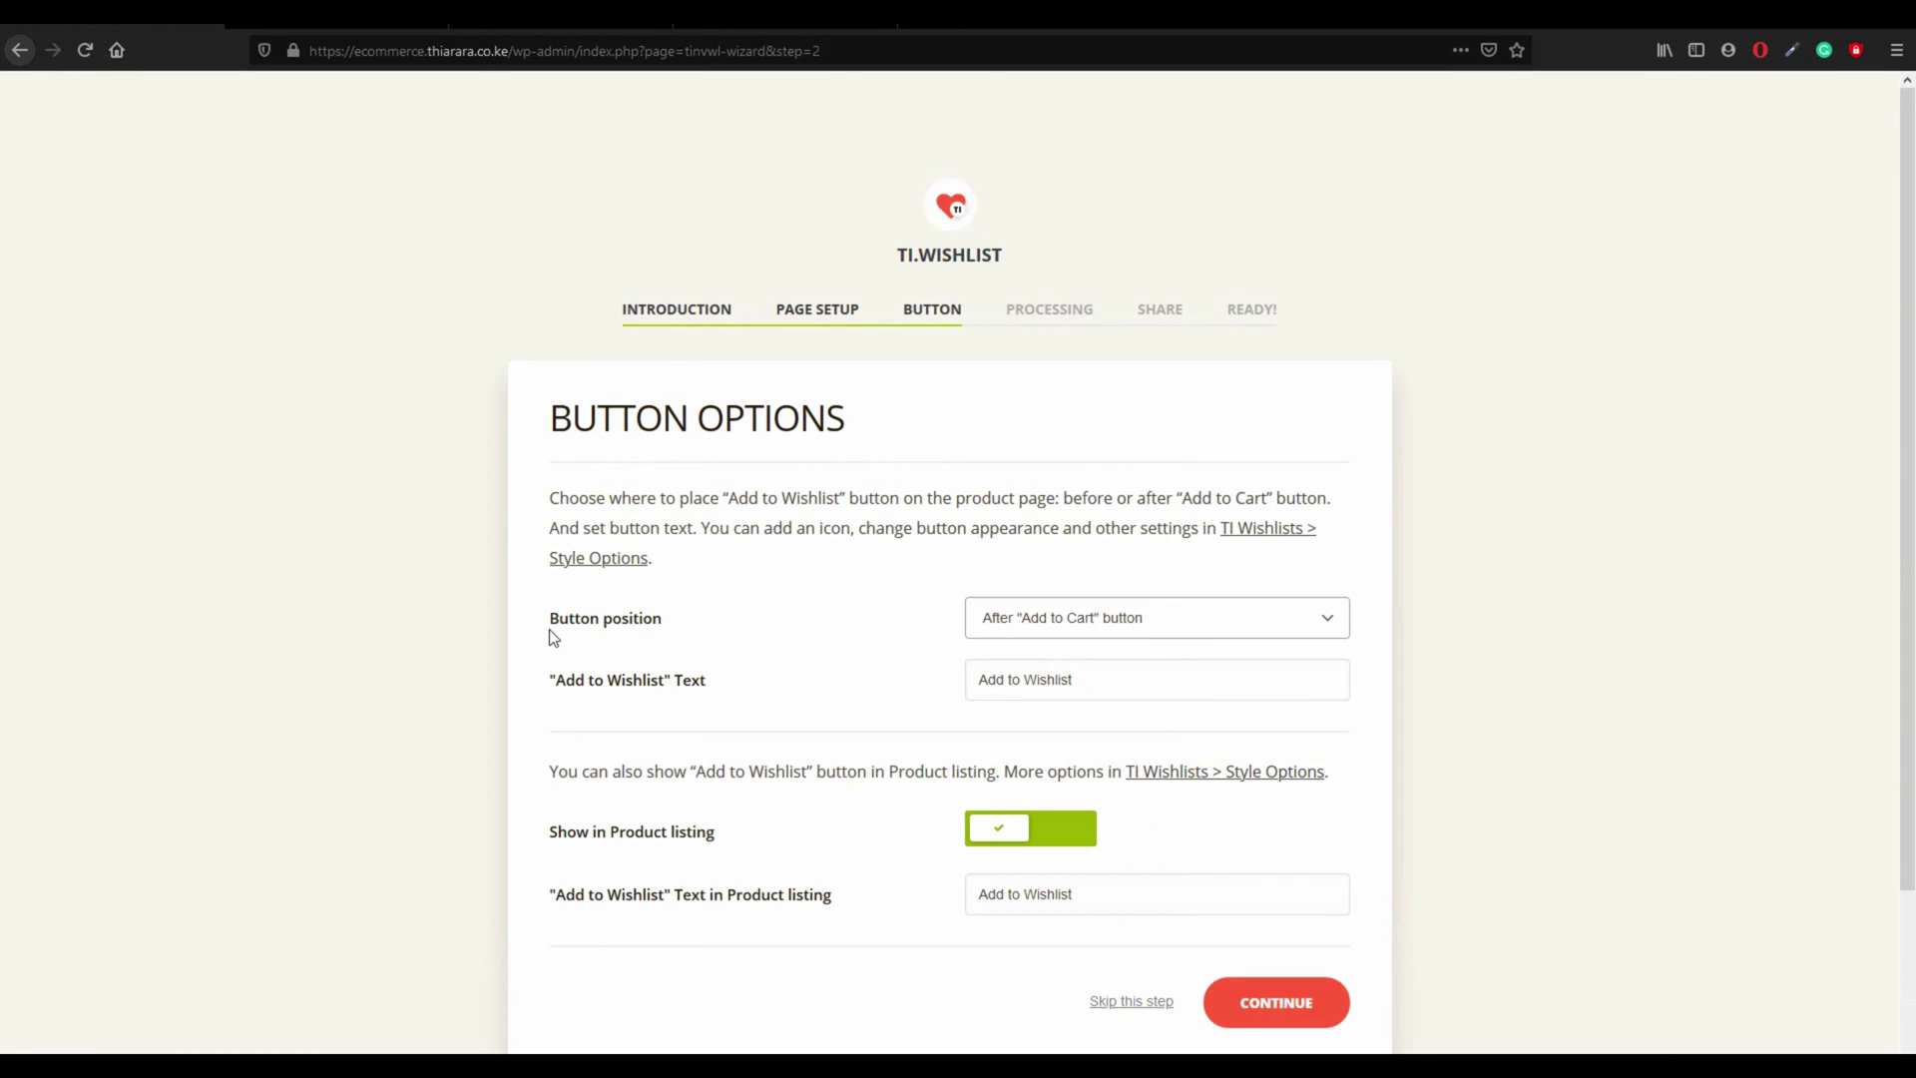
{"action": "triple_click", "coordinate": [552, 633]}
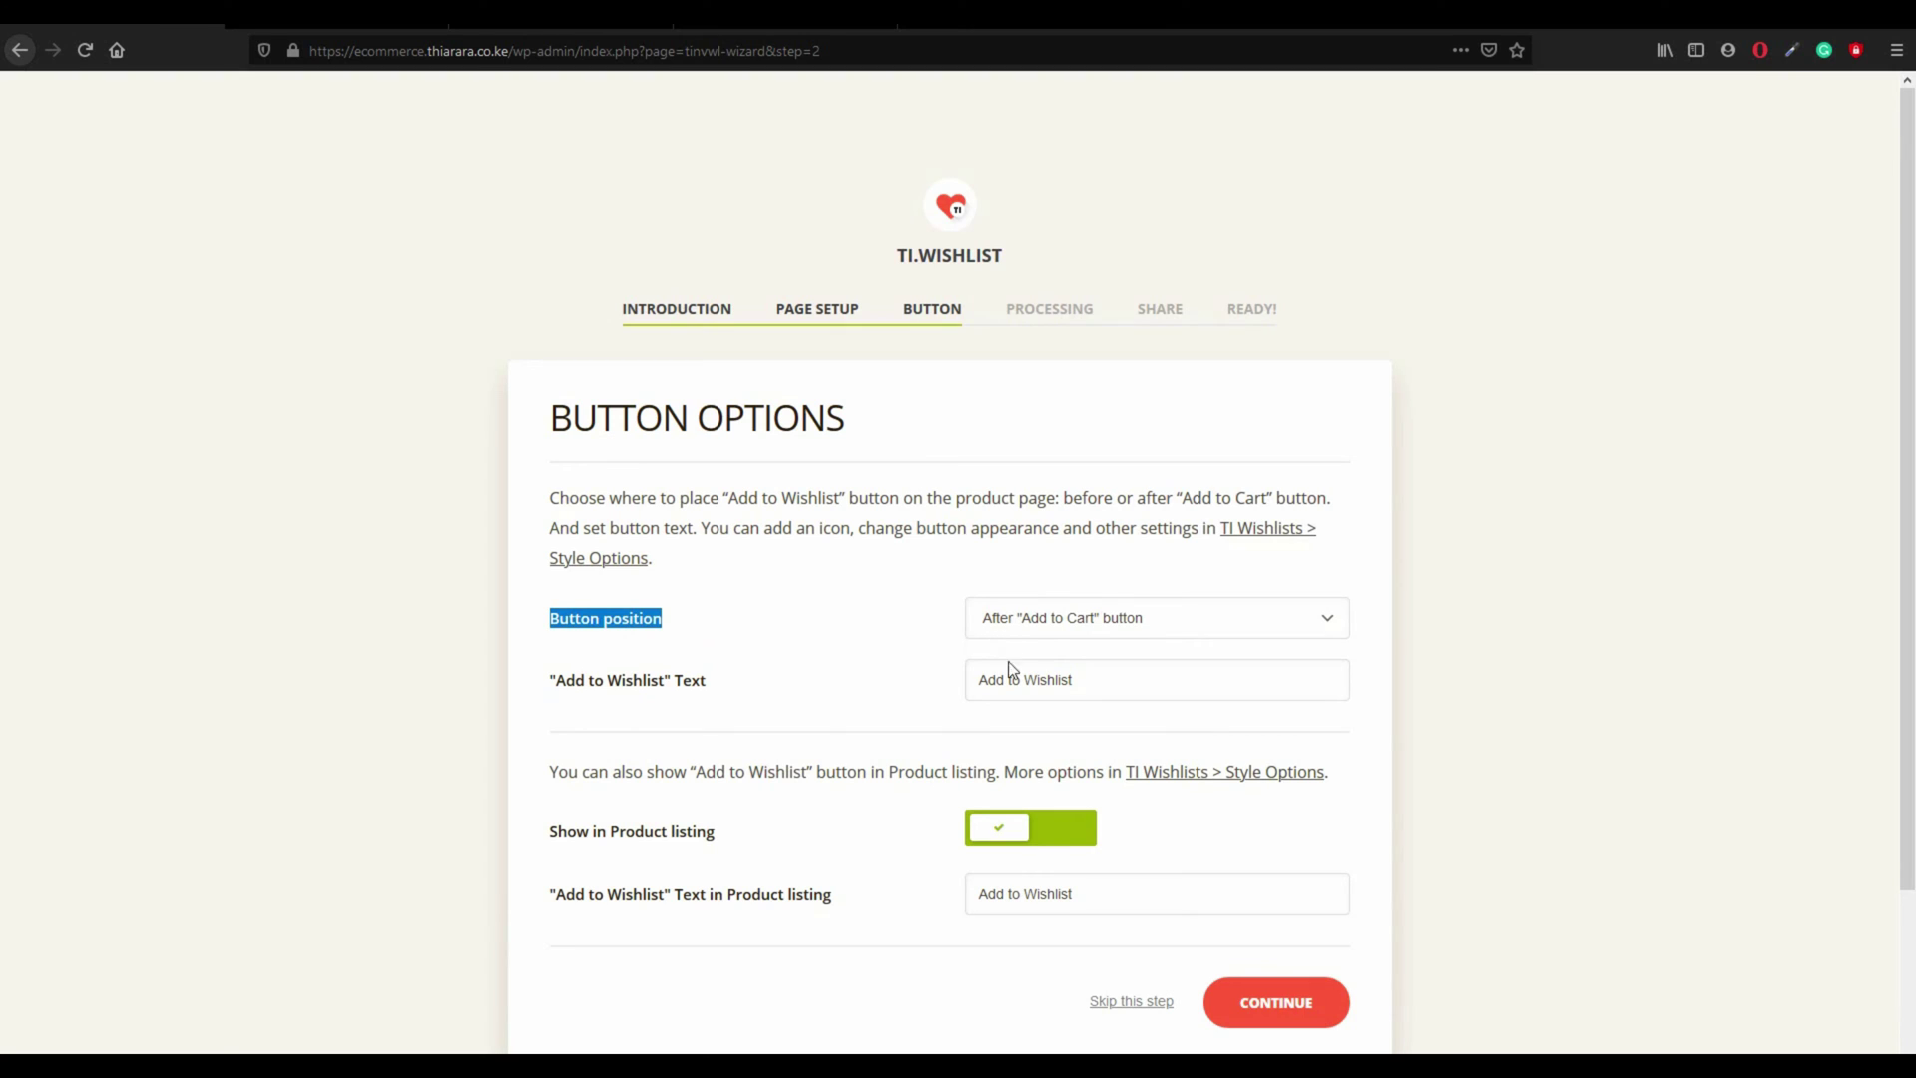
{"action": "scroll", "coordinate": [1182, 942], "scroll_direction": "down", "scroll_amount": 2}
{"action": "left_click", "coordinate": [1318, 833]}
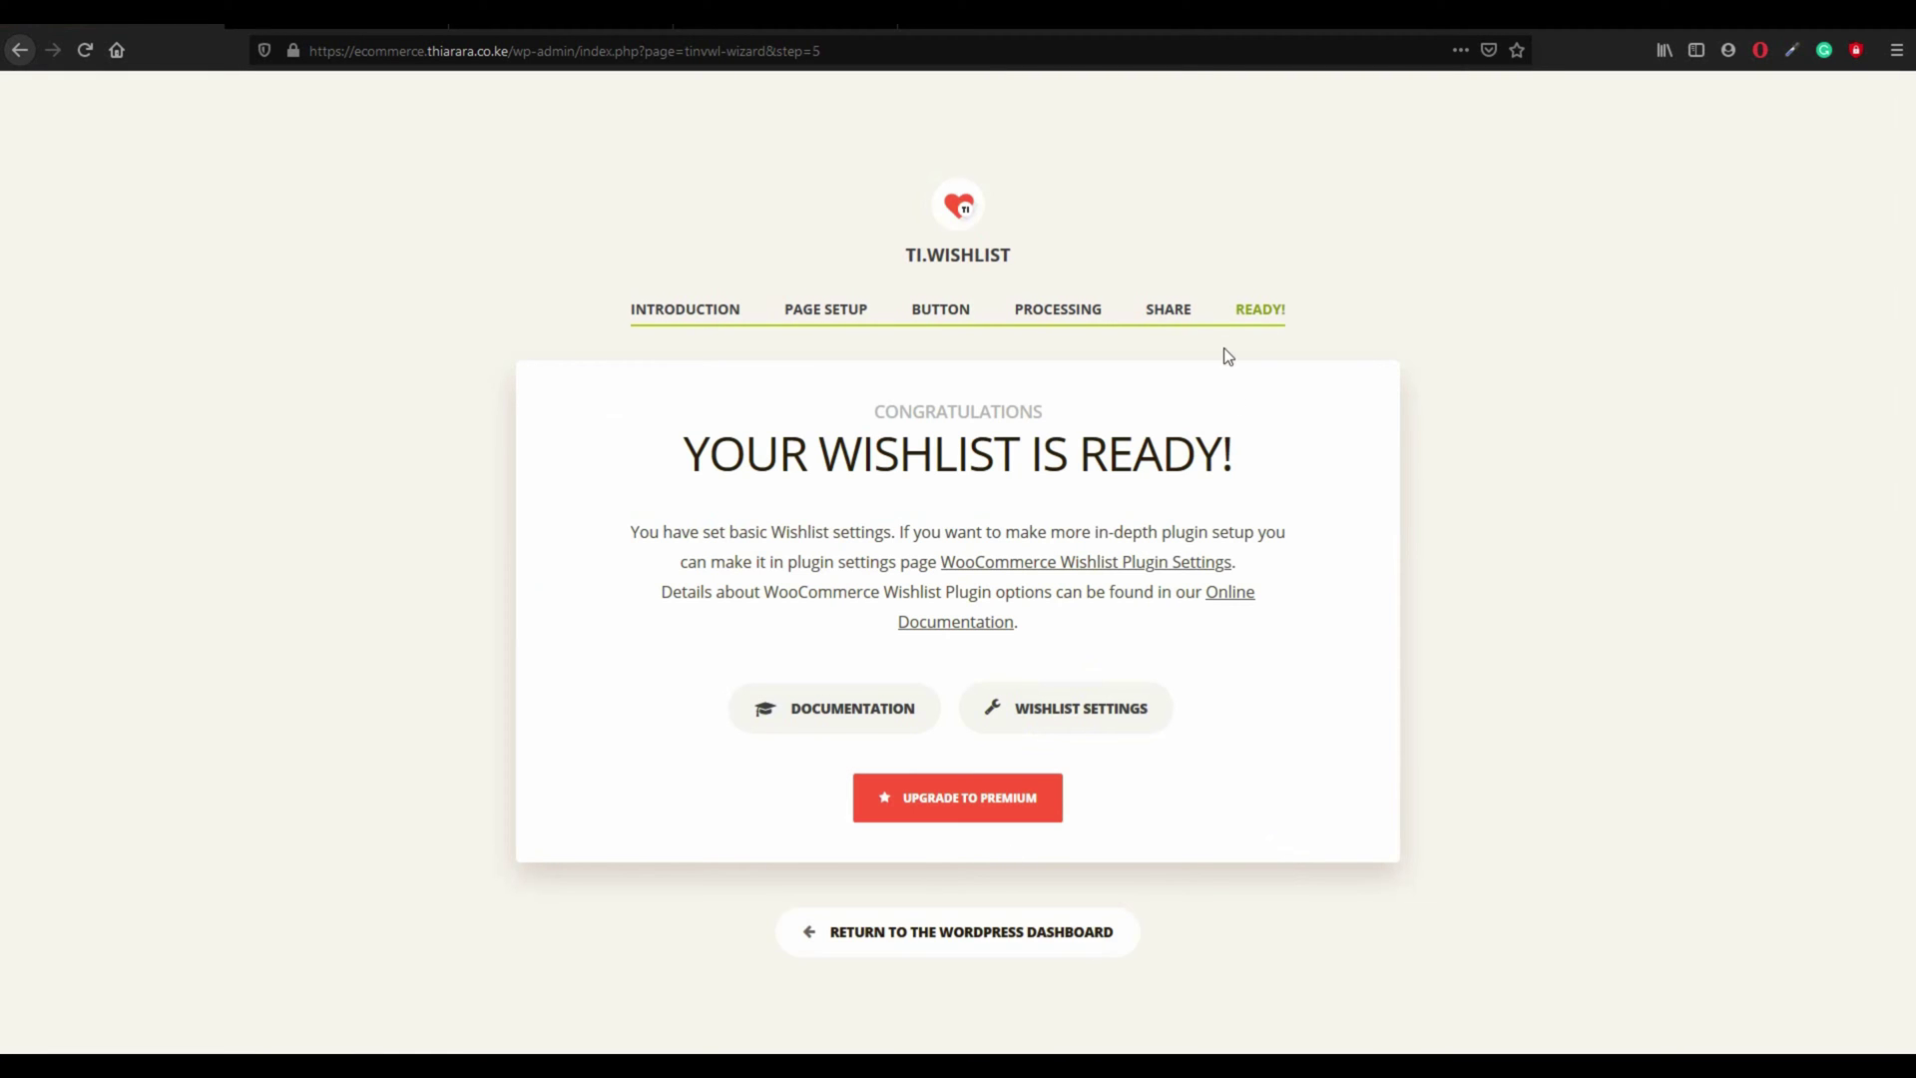
{"action": "left_click", "coordinate": [937, 944]}
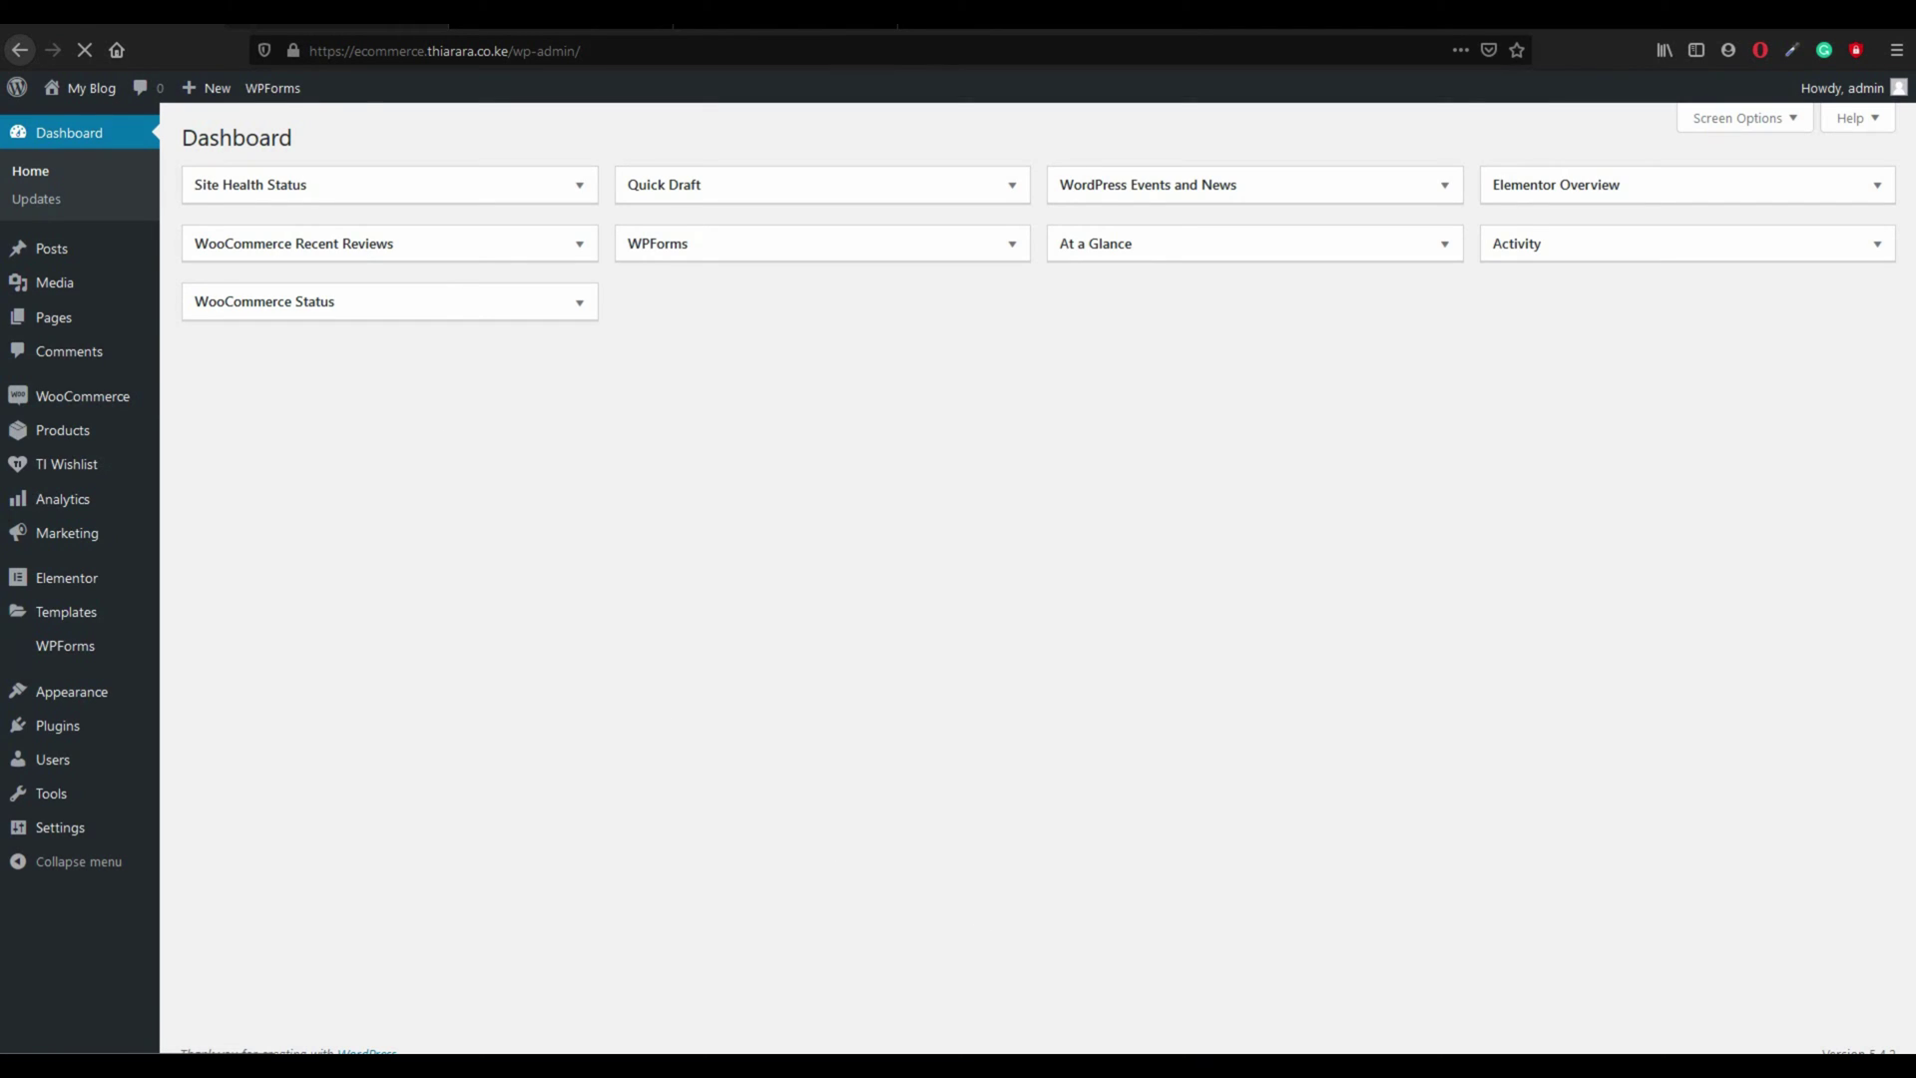
Step: Go back to the store's home page and check the product listings for the Add to Wishlist option
{"action": "left_click", "coordinate": [329, 26]}
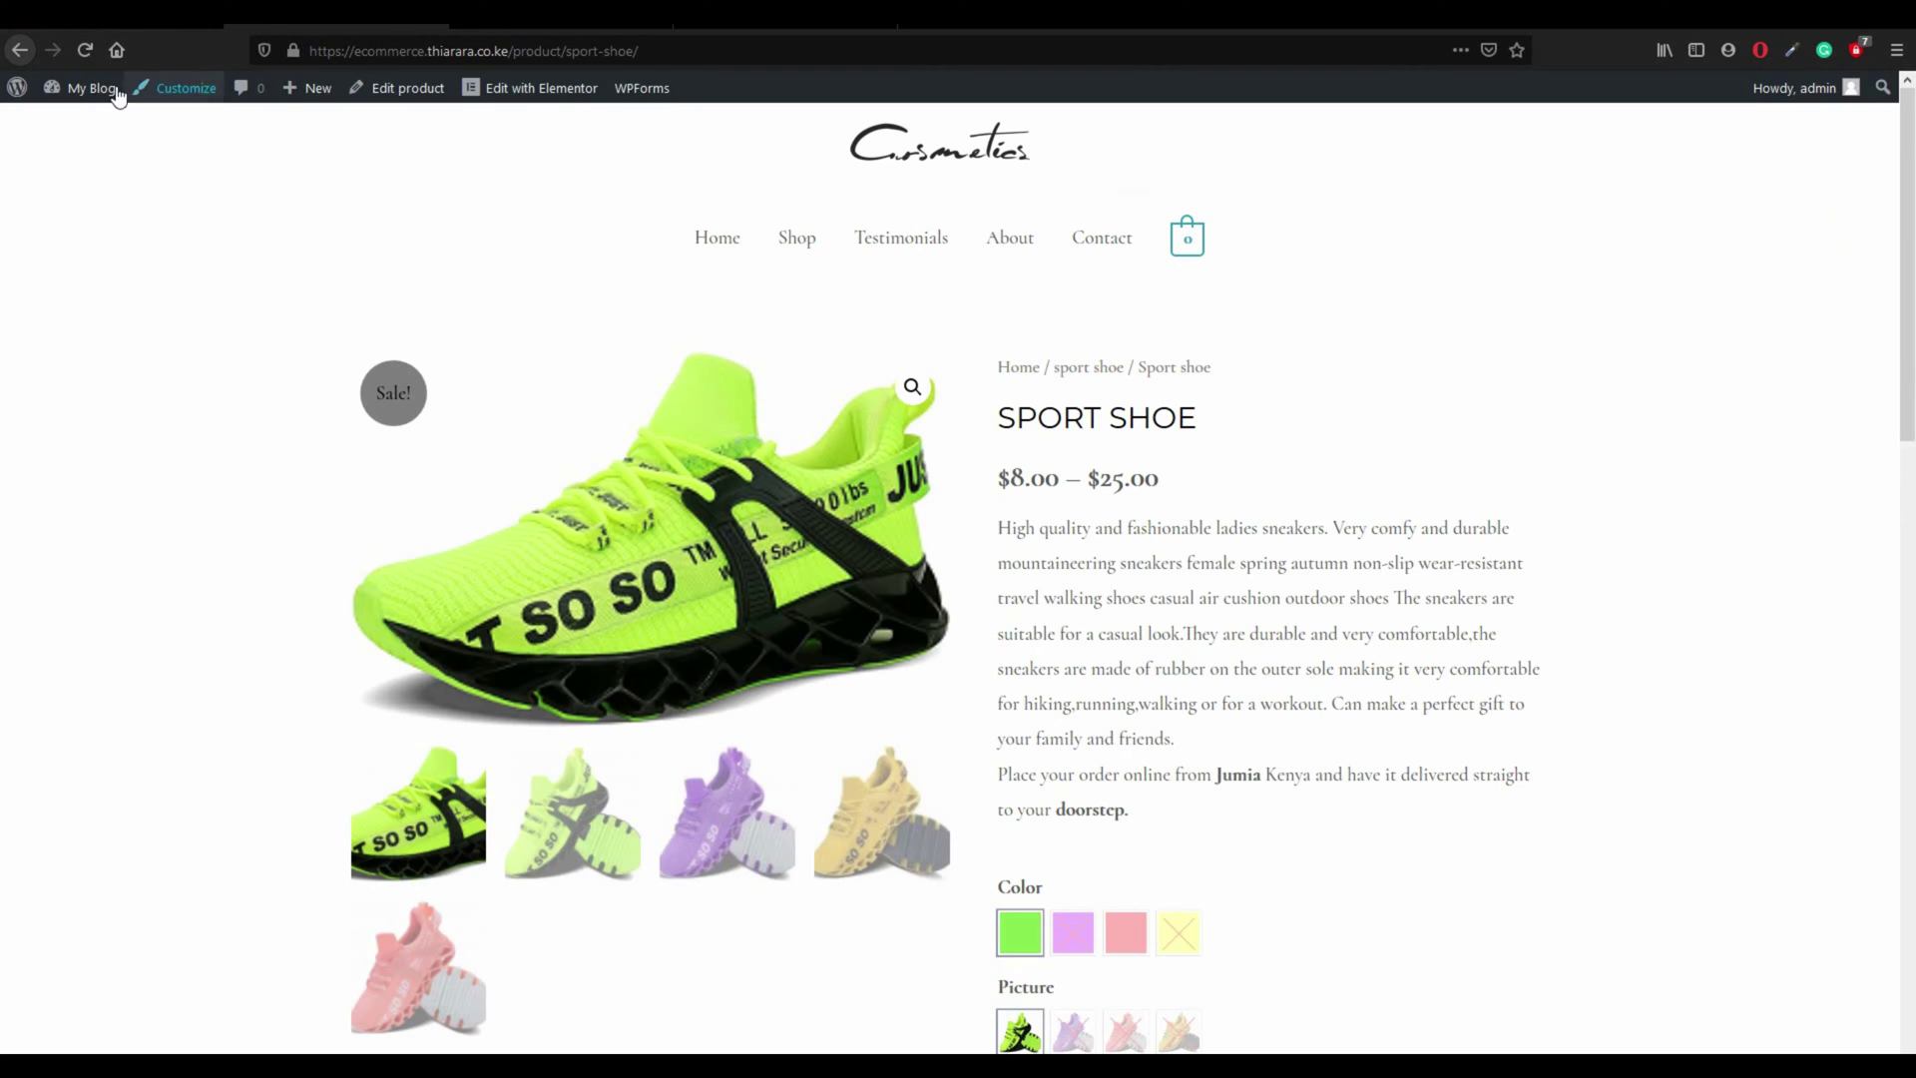
{"action": "left_click", "coordinate": [18, 51]}
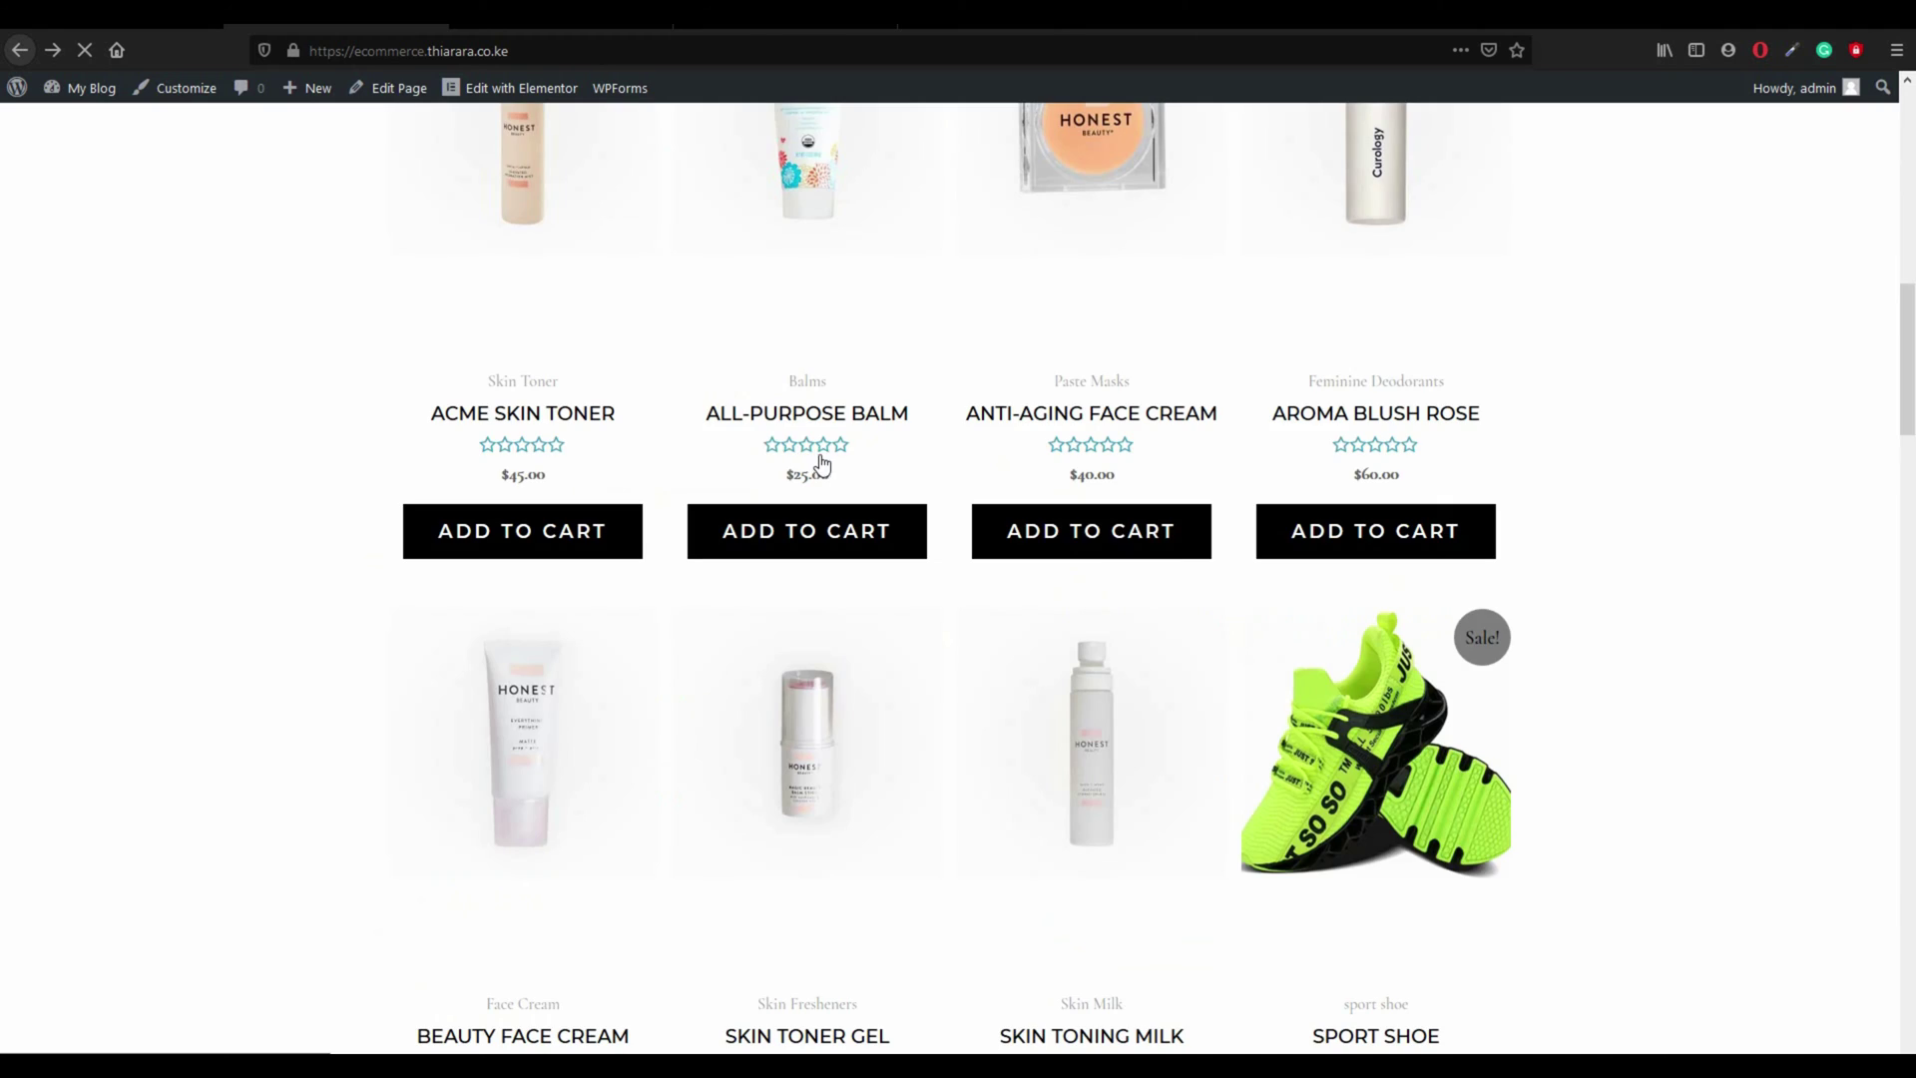
{"action": "scroll", "coordinate": [587, 384], "scroll_direction": "up", "scroll_amount": 1}
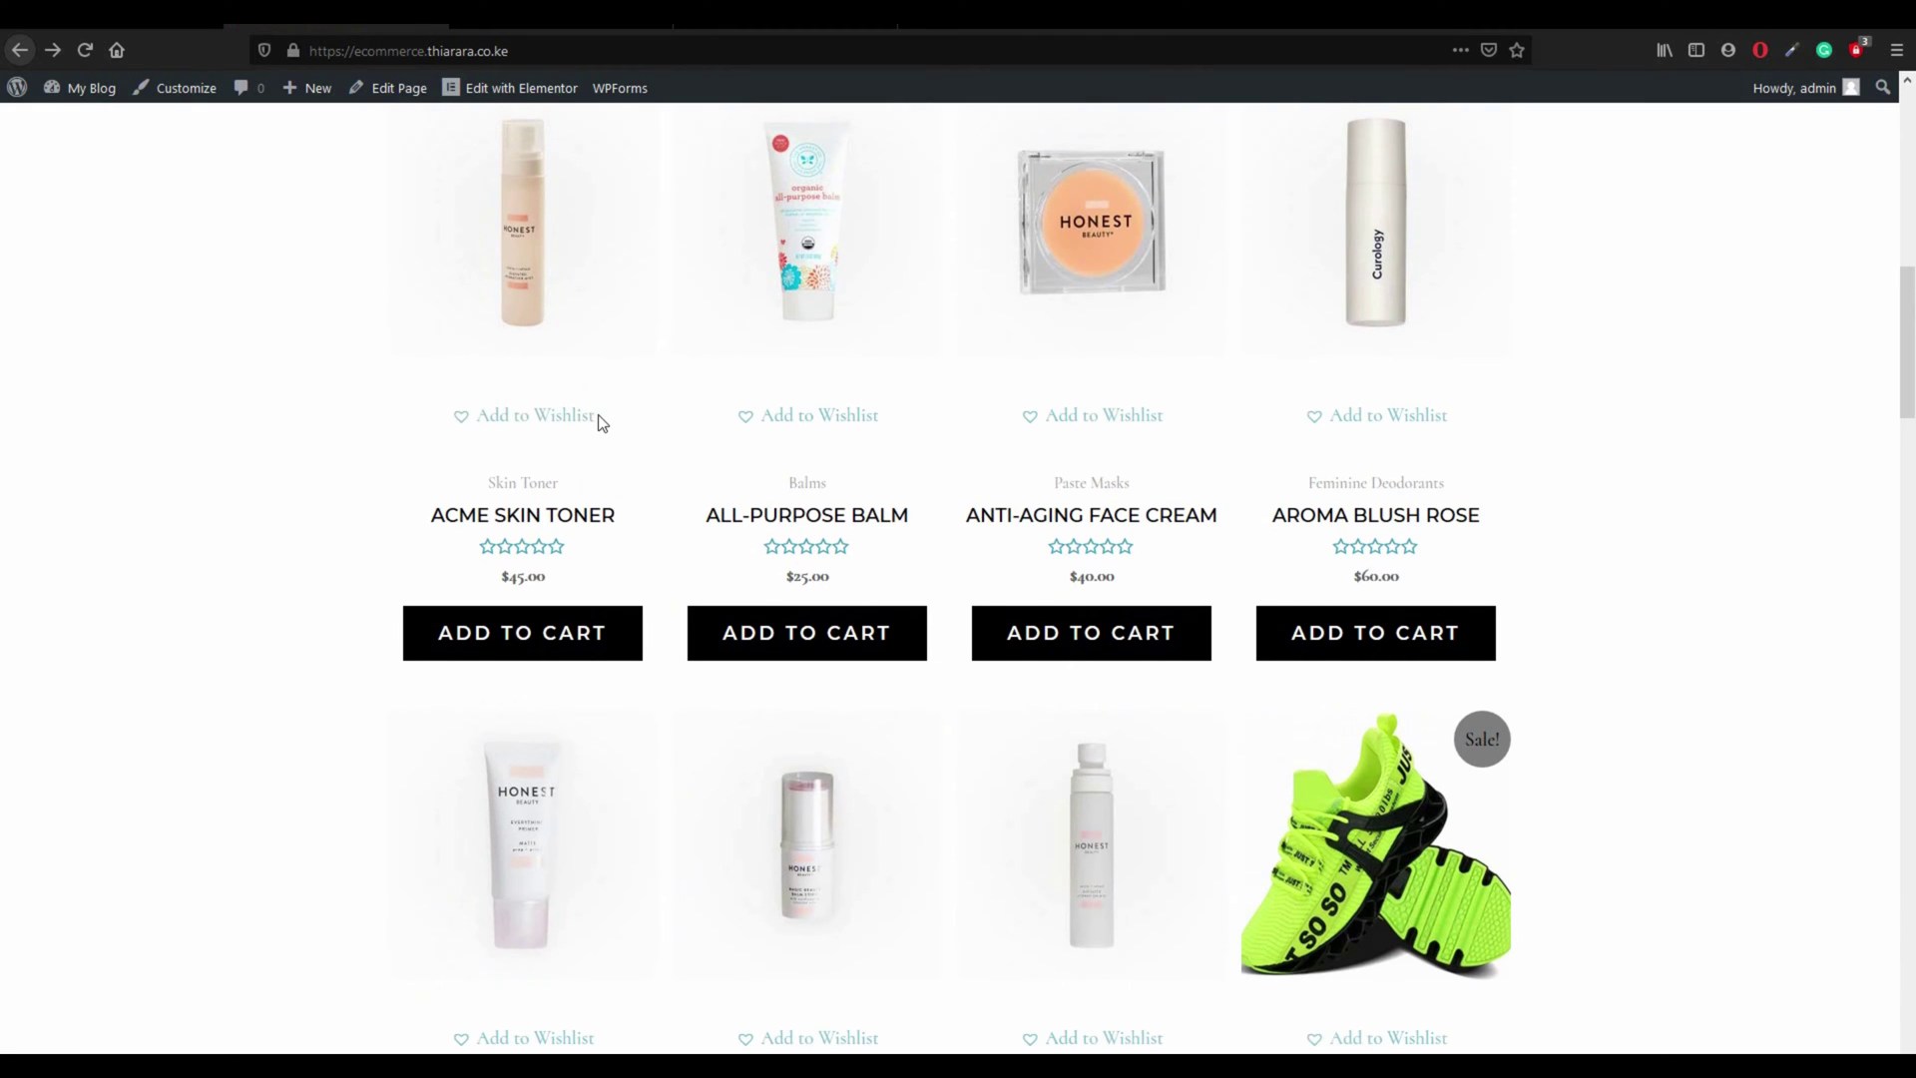
{"action": "left_click_drag", "start_coordinate": [469, 434], "coordinate": [605, 443]}
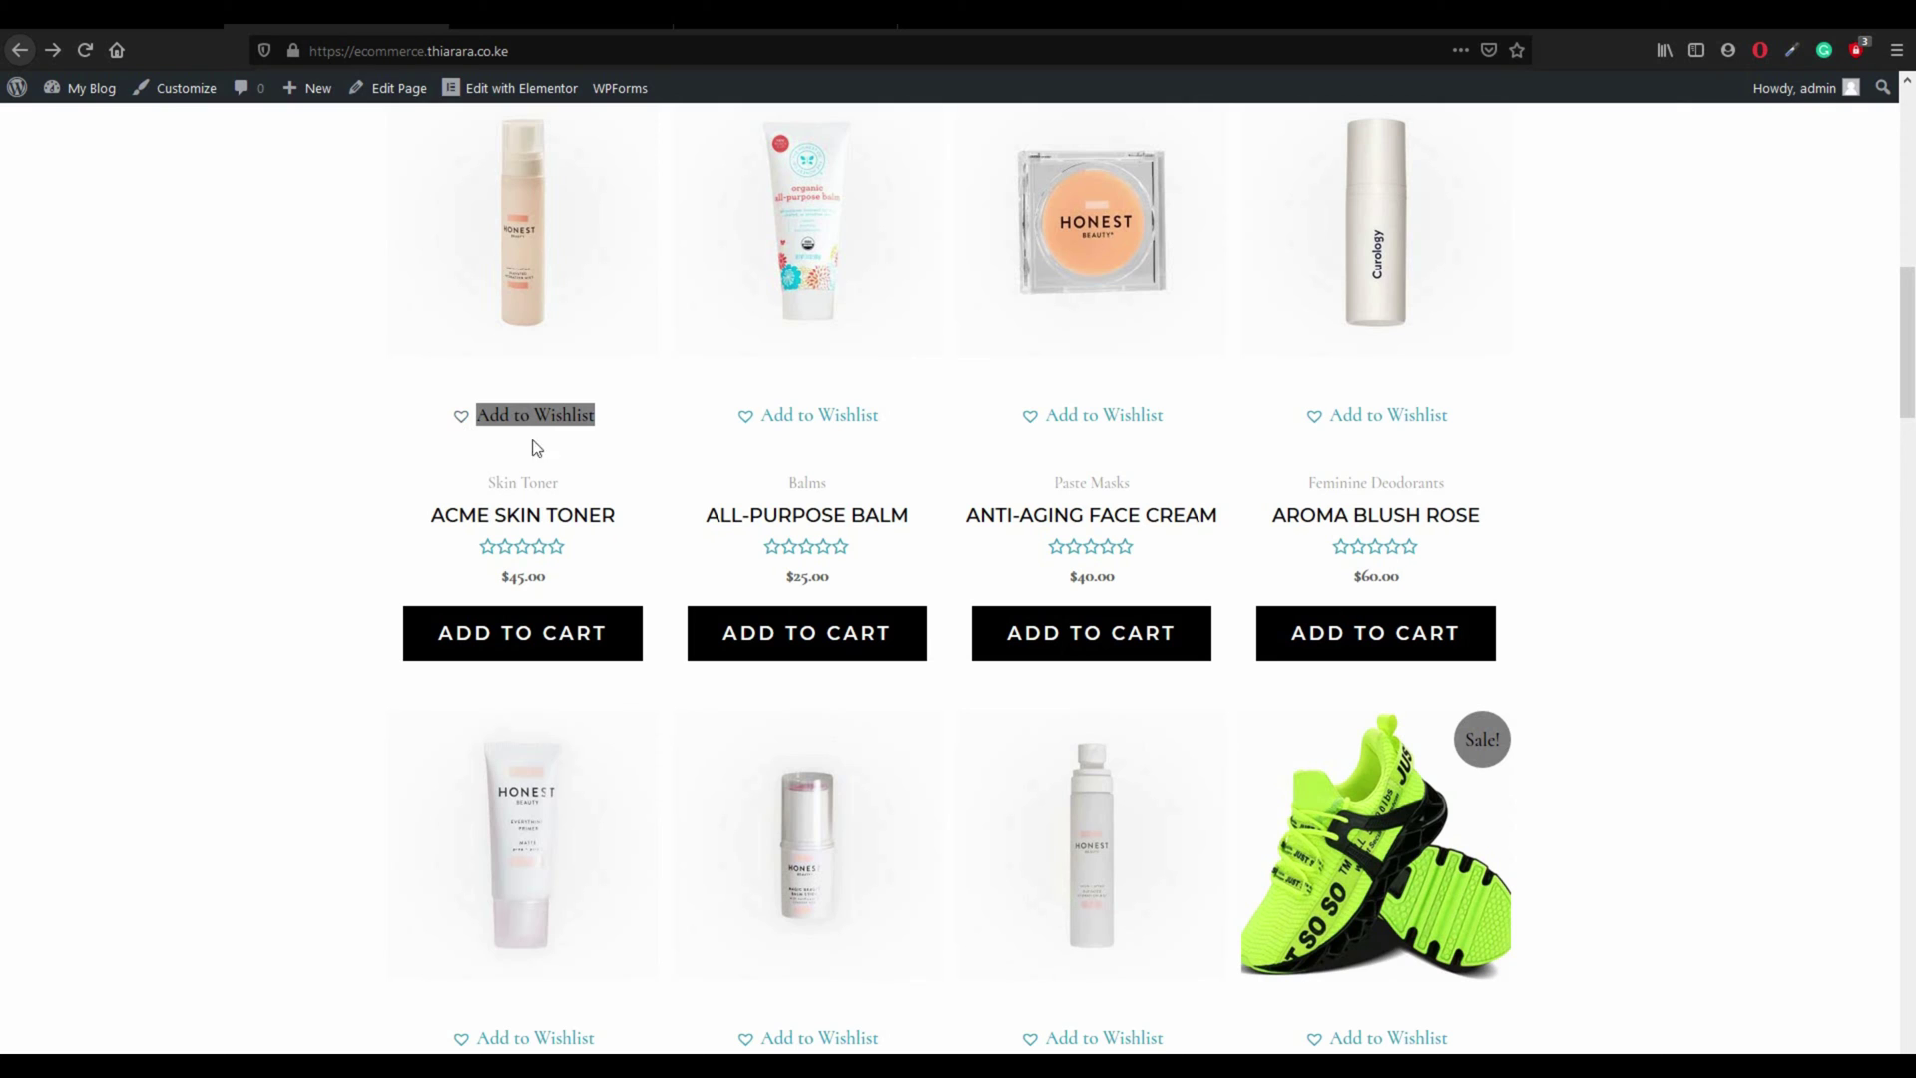
{"action": "left_click_drag", "start_coordinate": [723, 446], "coordinate": [834, 462]}
{"action": "scroll", "coordinate": [1387, 898], "scroll_direction": "down", "scroll_amount": 3}
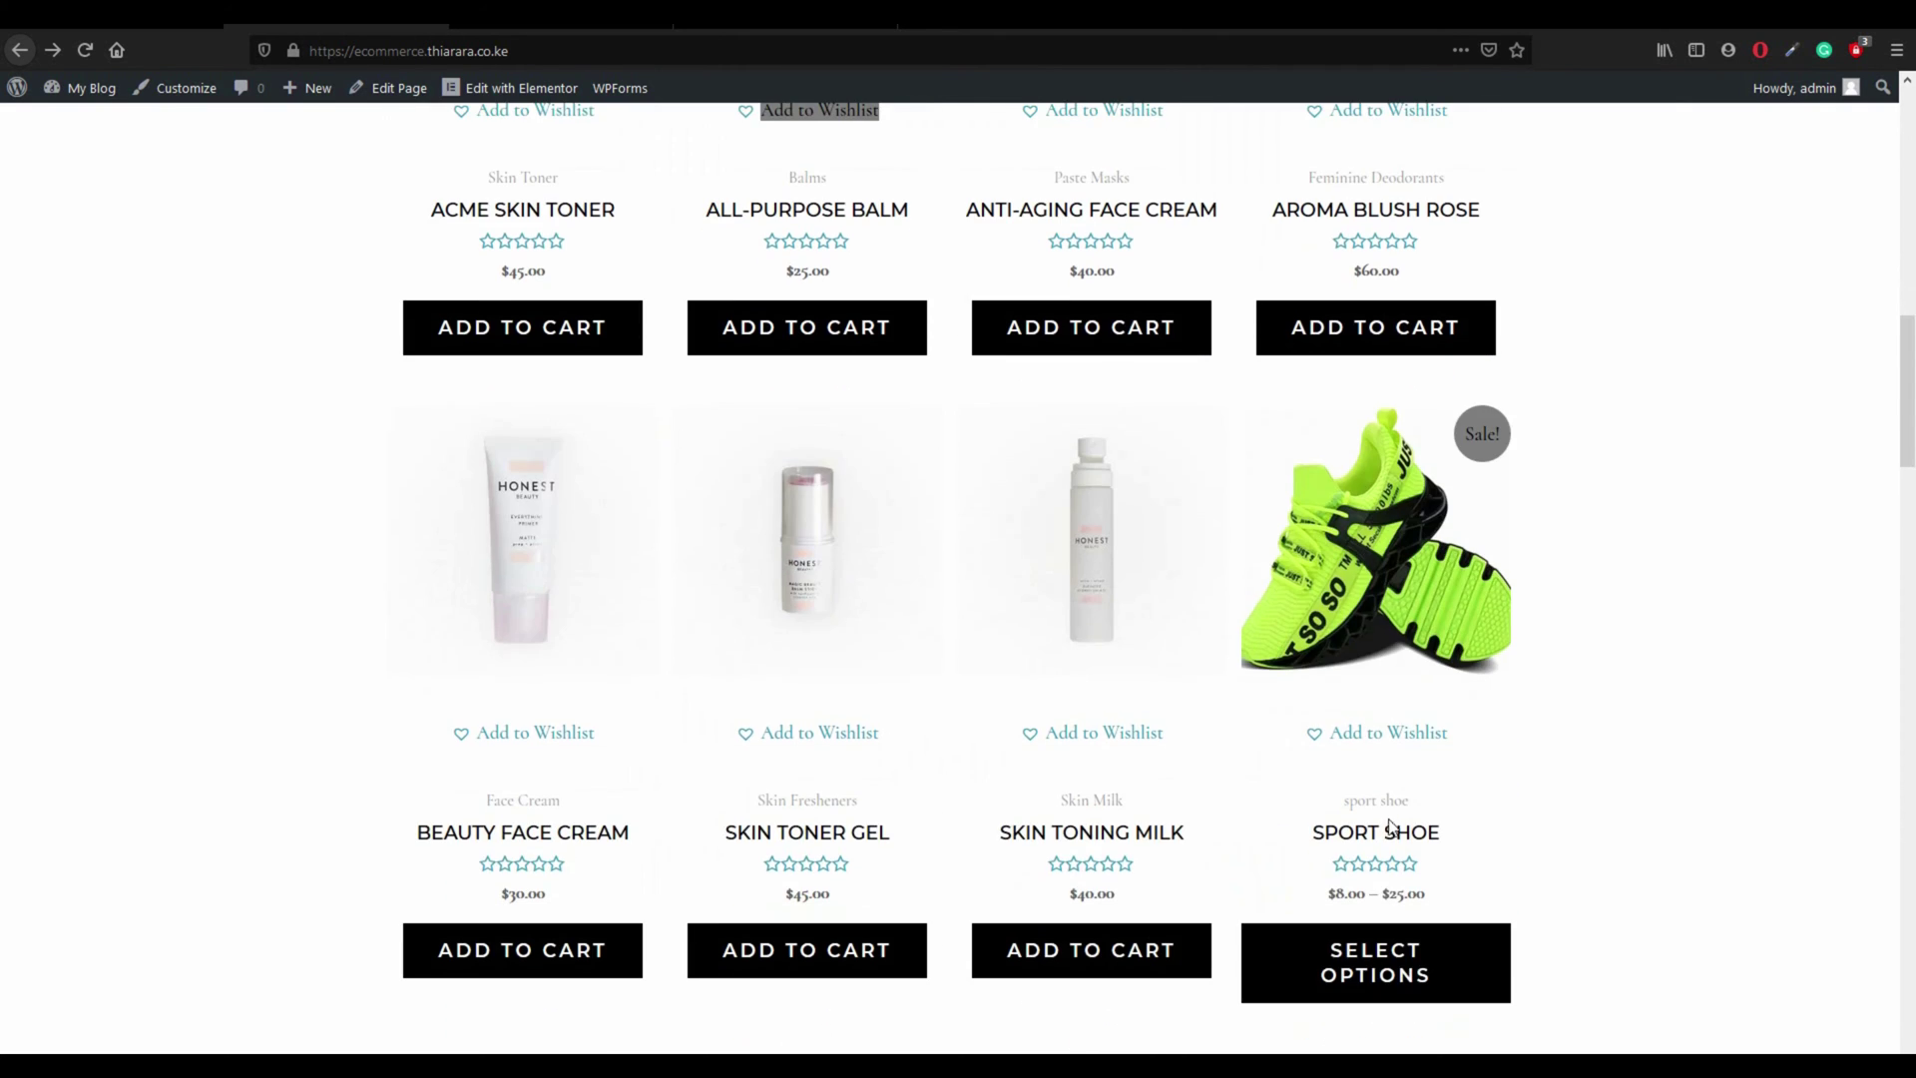
Step: Open the Sport Shoe product page and check the purchase options for the Add to Wishlist link
{"action": "left_click", "coordinate": [1389, 974]}
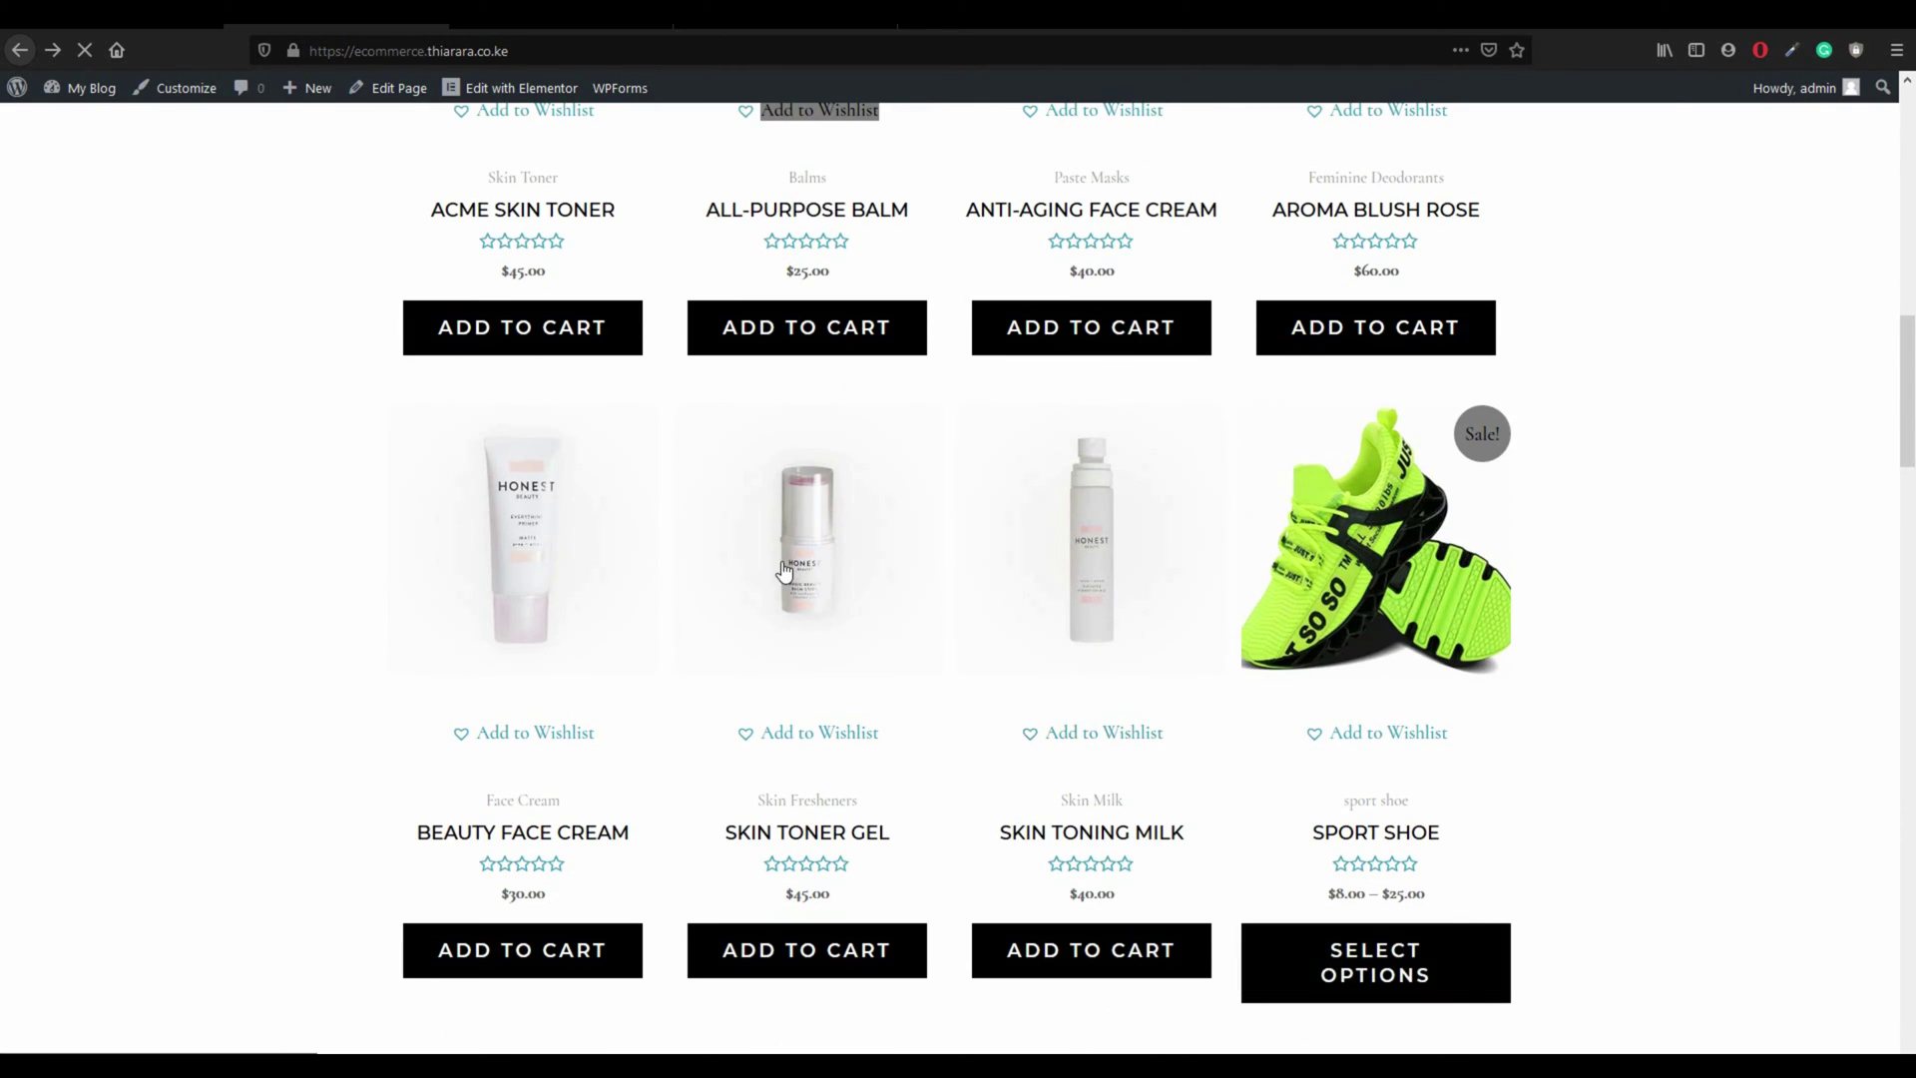
{"action": "scroll", "coordinate": [978, 699], "scroll_direction": "down", "scroll_amount": 4}
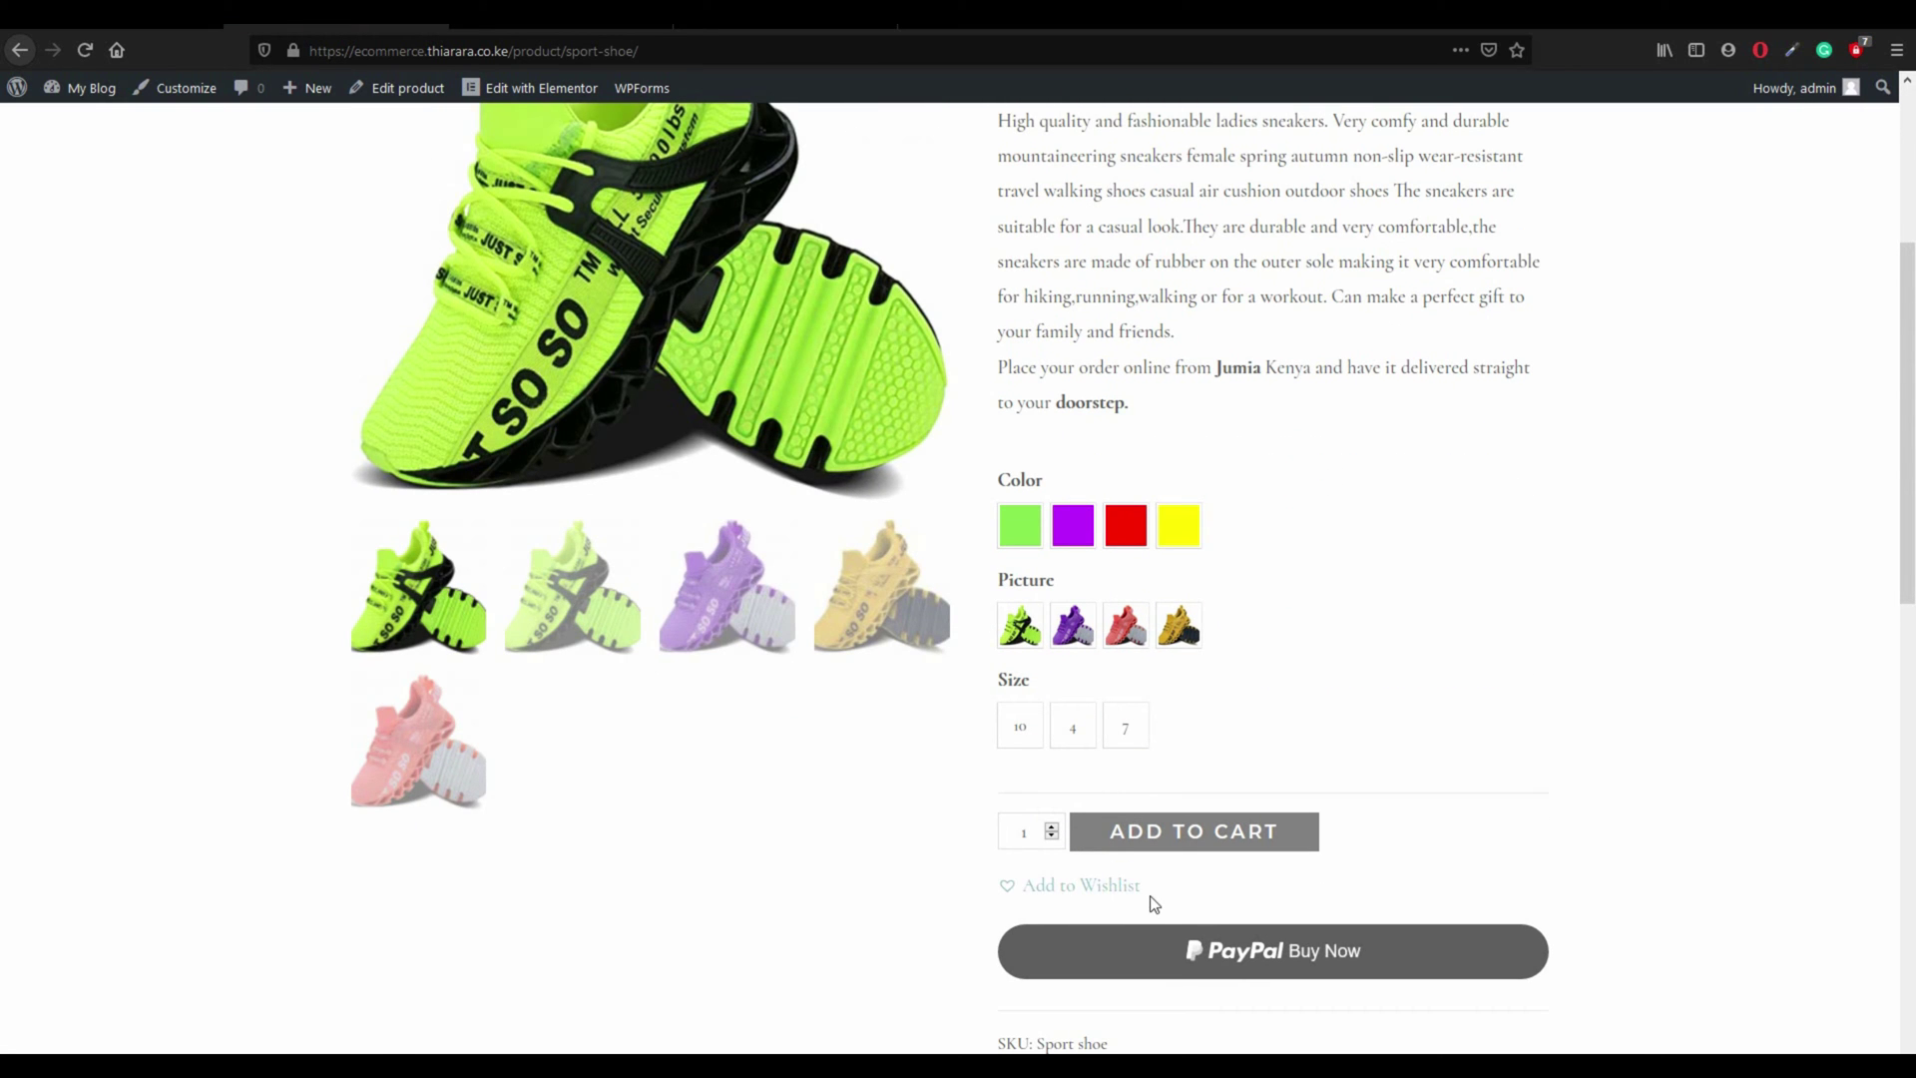
{"action": "left_click_drag", "start_coordinate": [1142, 890], "coordinate": [1010, 896]}
{"action": "left_click", "coordinate": [1102, 470]}
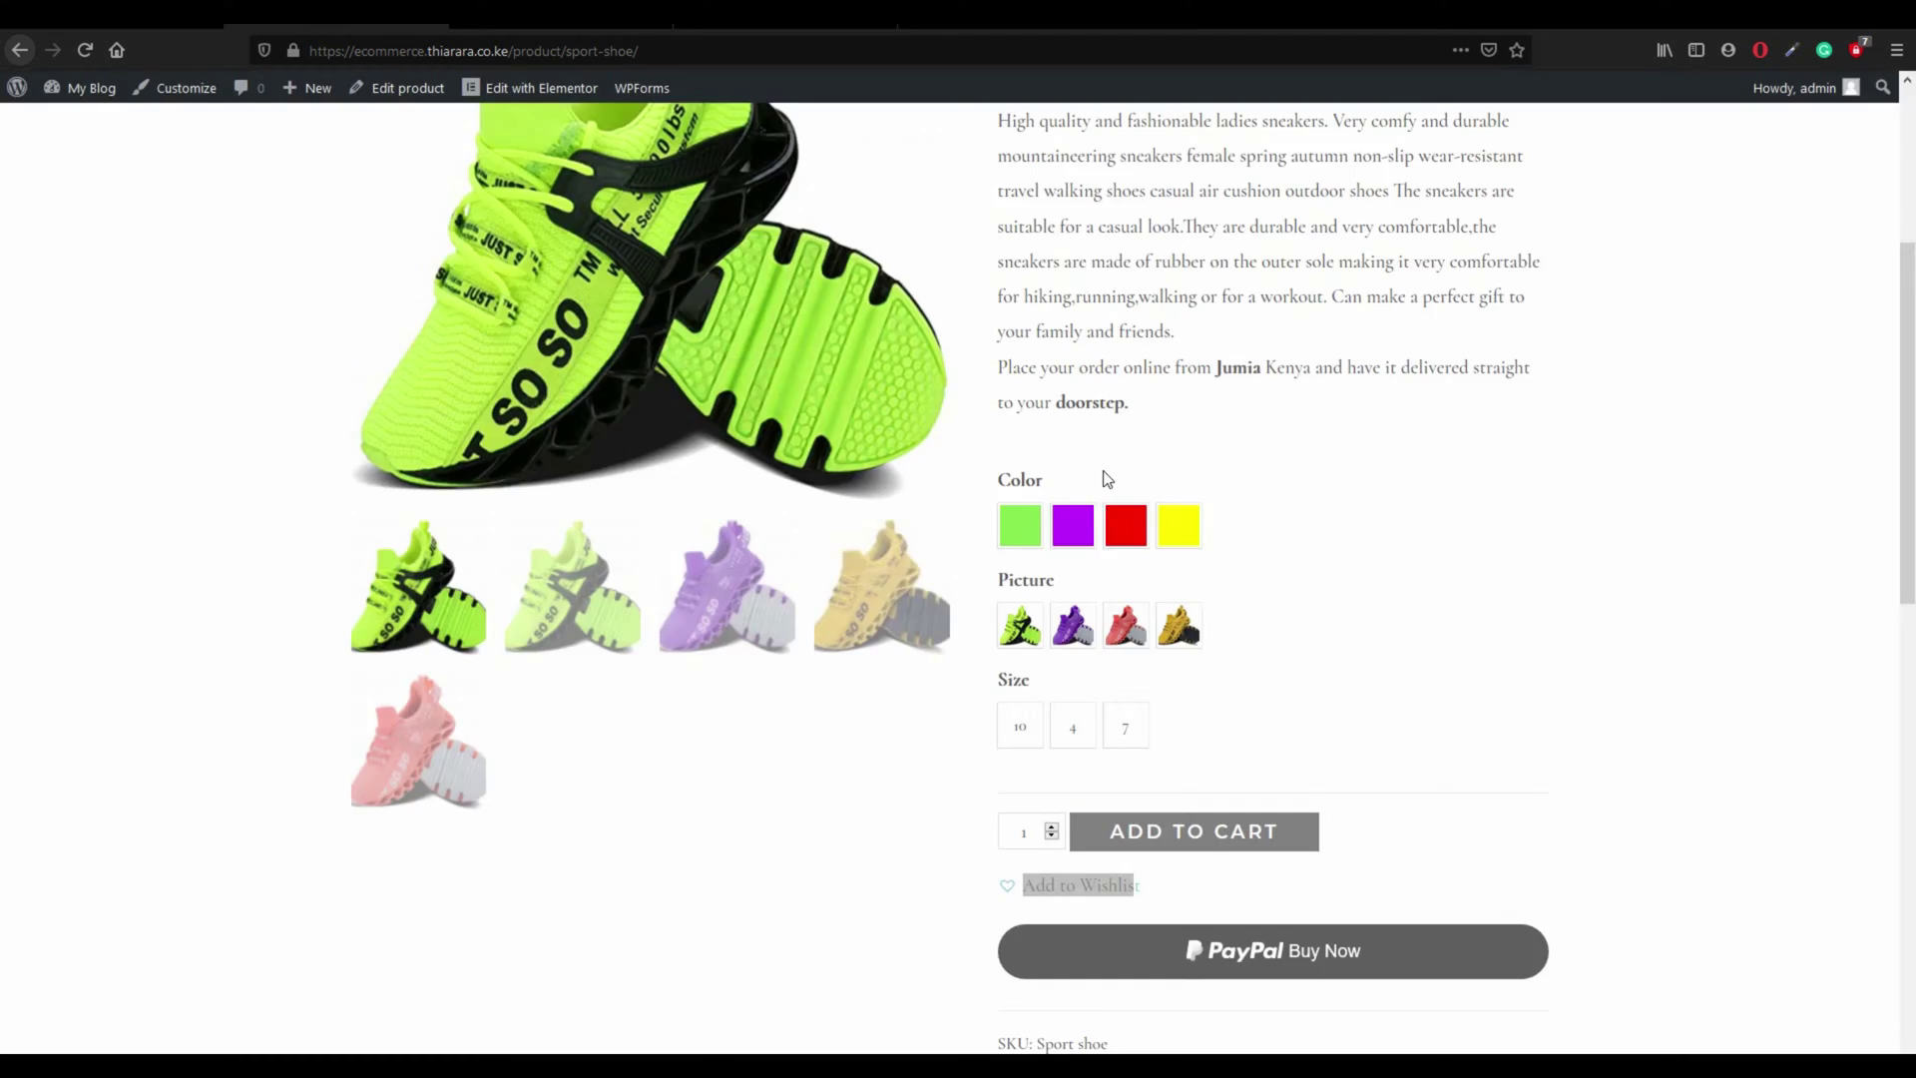
Step: Try the purple color, purple picture and size 7 for the Sport Shoe, and clear the selection
{"action": "left_click", "coordinate": [1073, 525]}
{"action": "left_click", "coordinate": [1073, 626]}
{"action": "left_click", "coordinate": [1127, 741]}
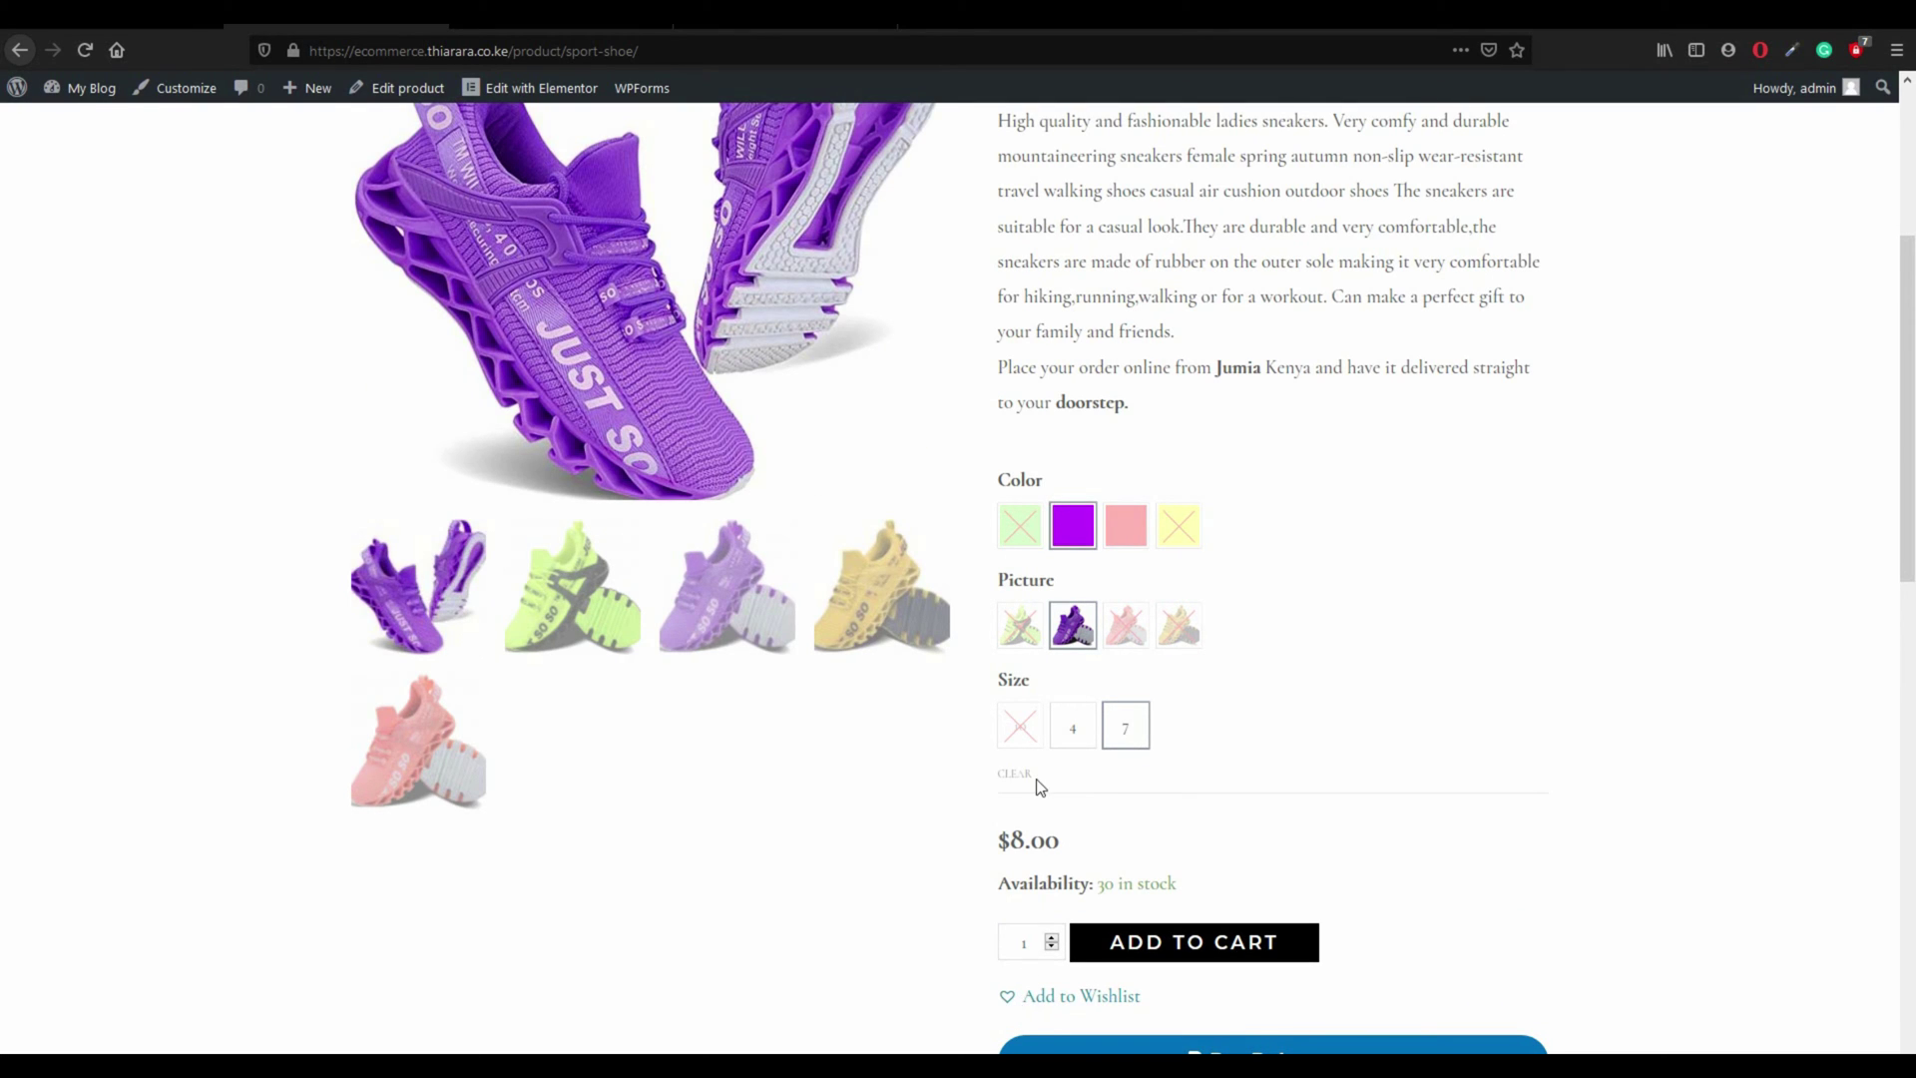
{"action": "left_click", "coordinate": [1008, 776]}
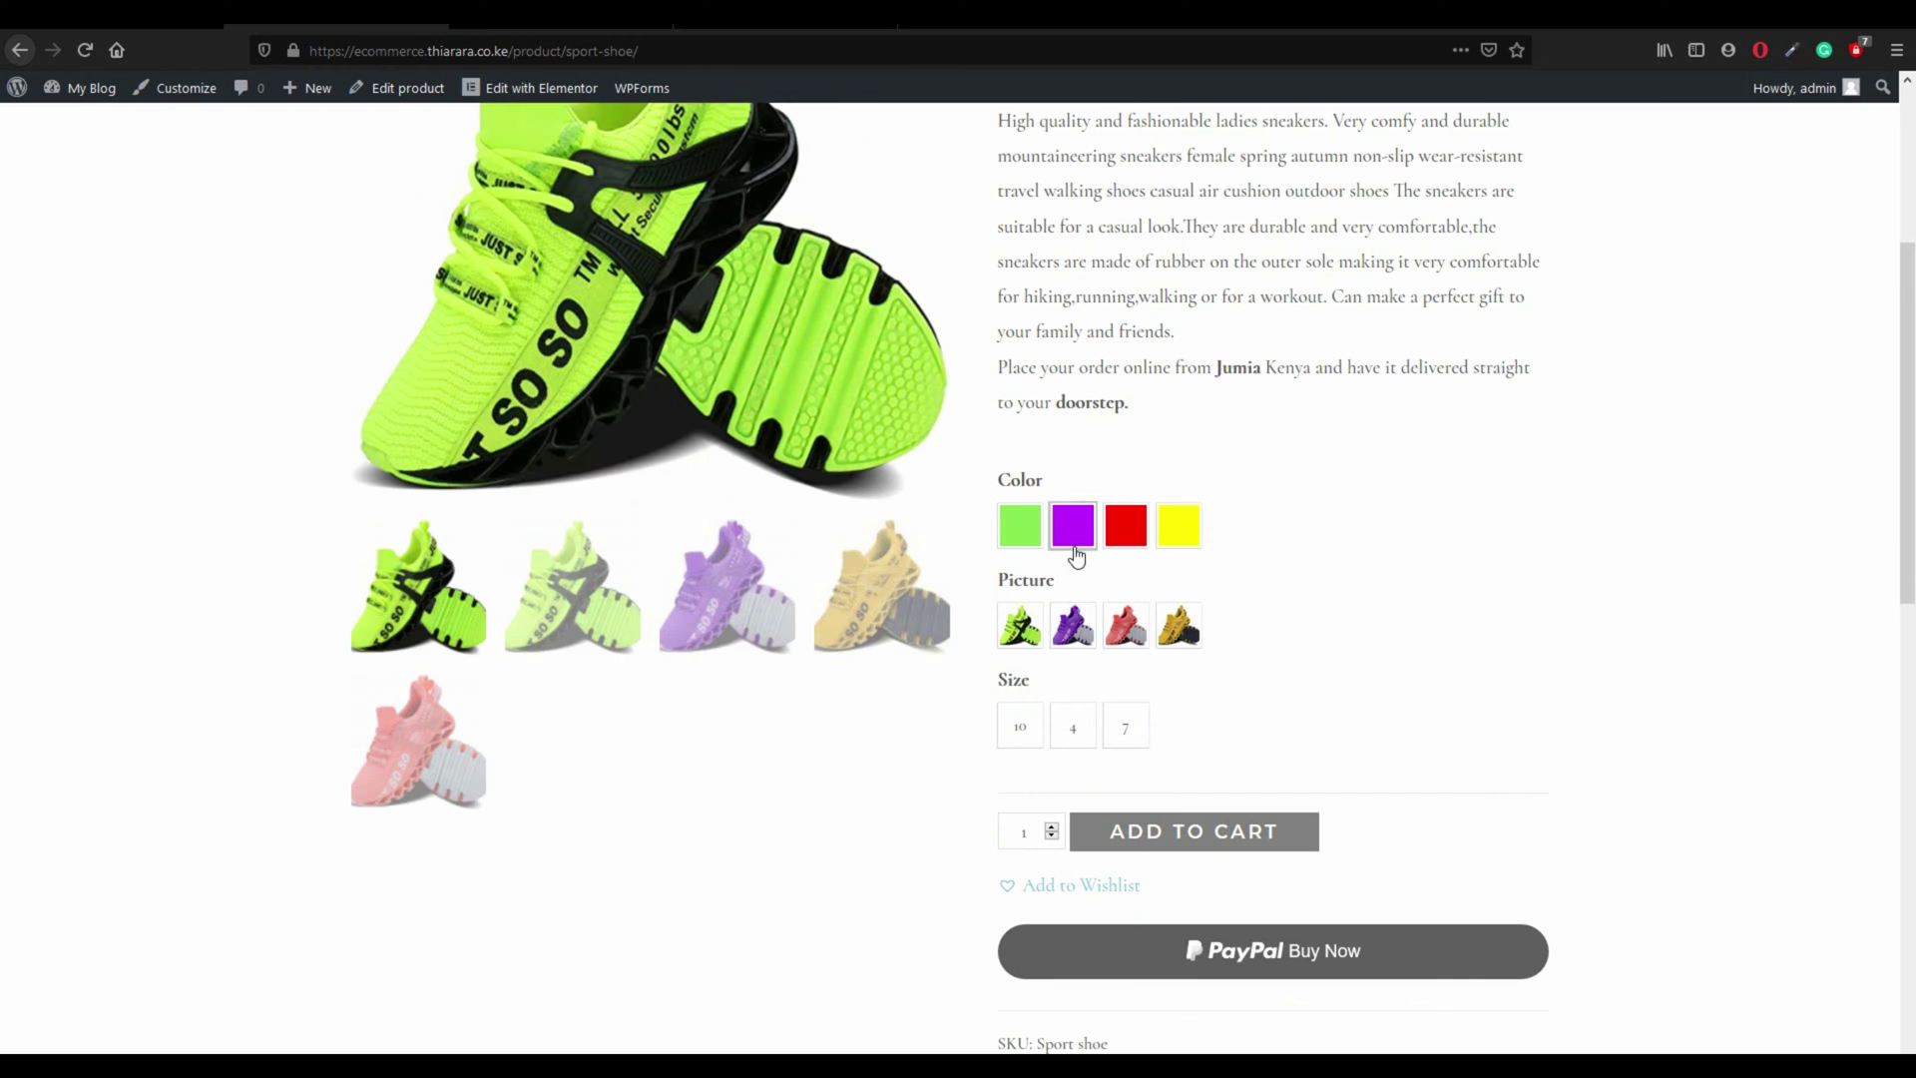
Step: Select the green picture, green color and size 10 for the Sport Shoe
{"action": "left_click", "coordinate": [1023, 629]}
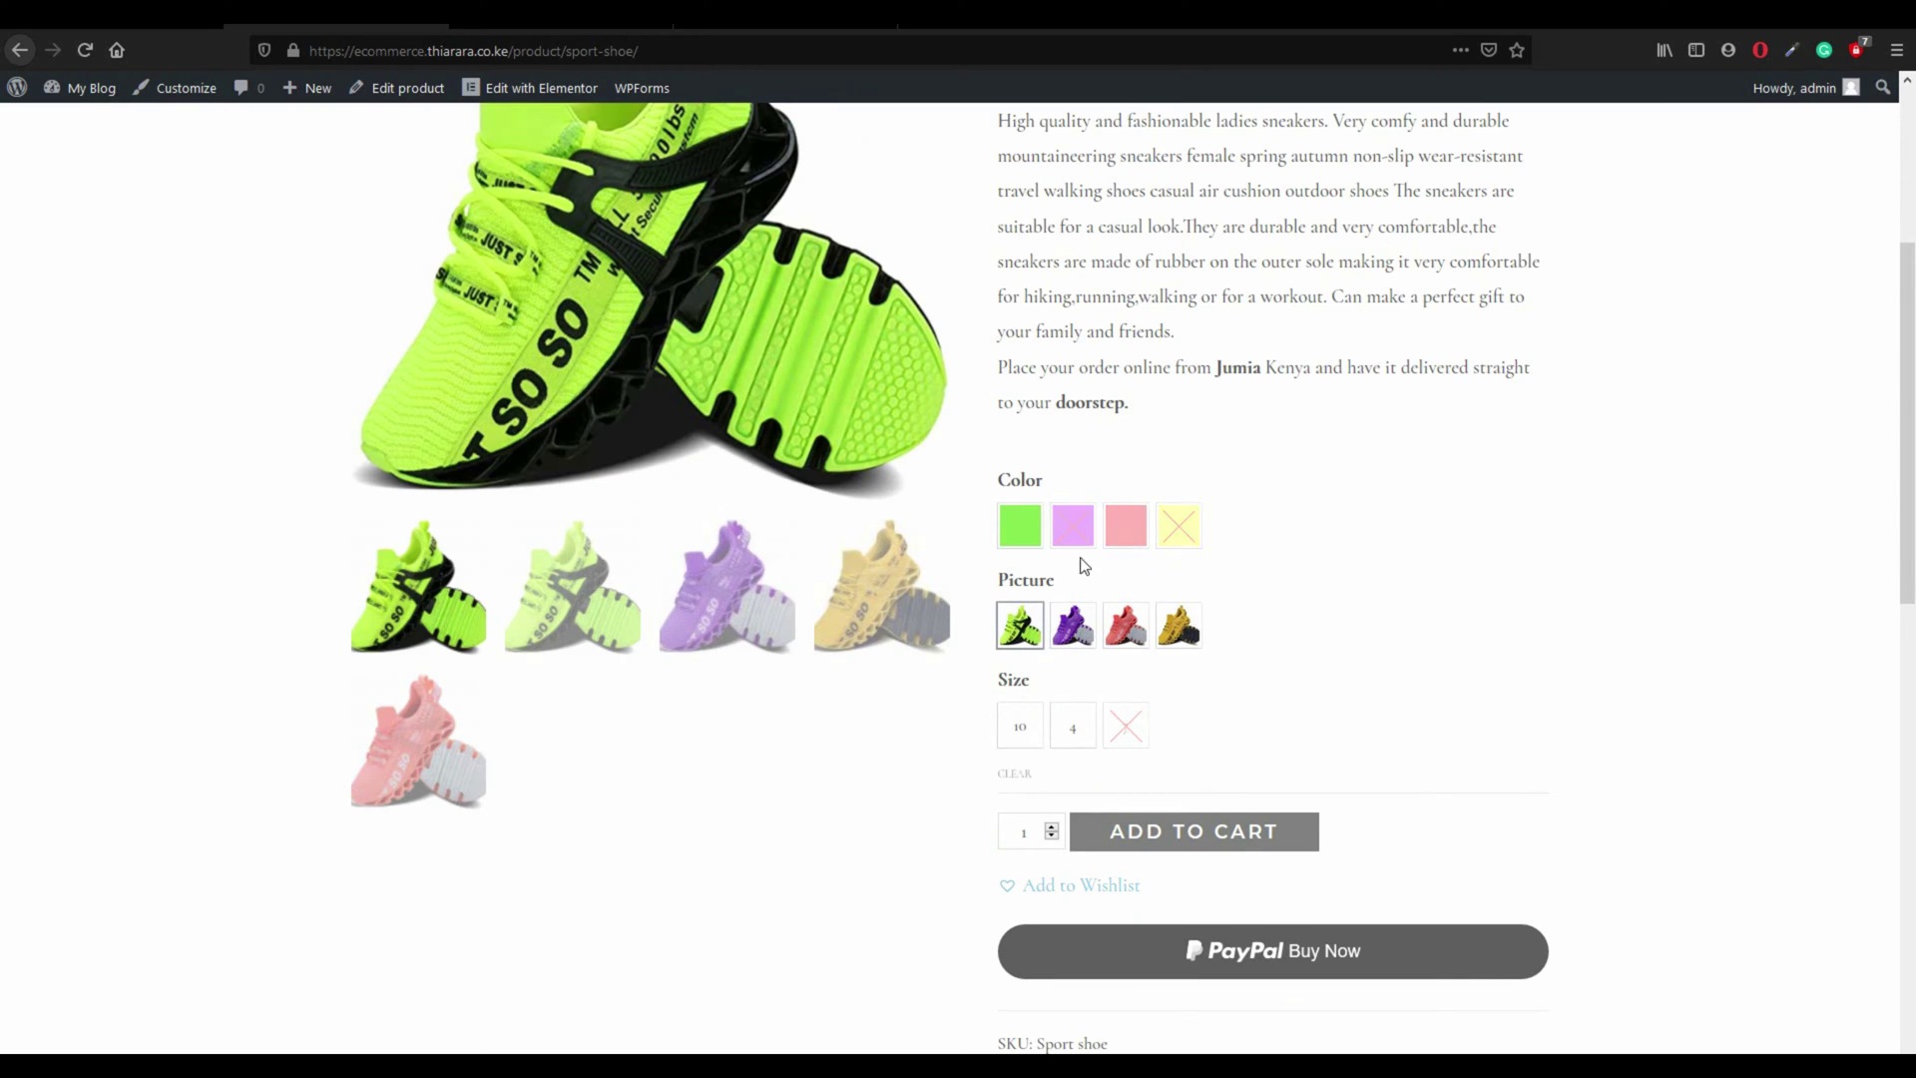
{"action": "left_click", "coordinate": [1021, 527]}
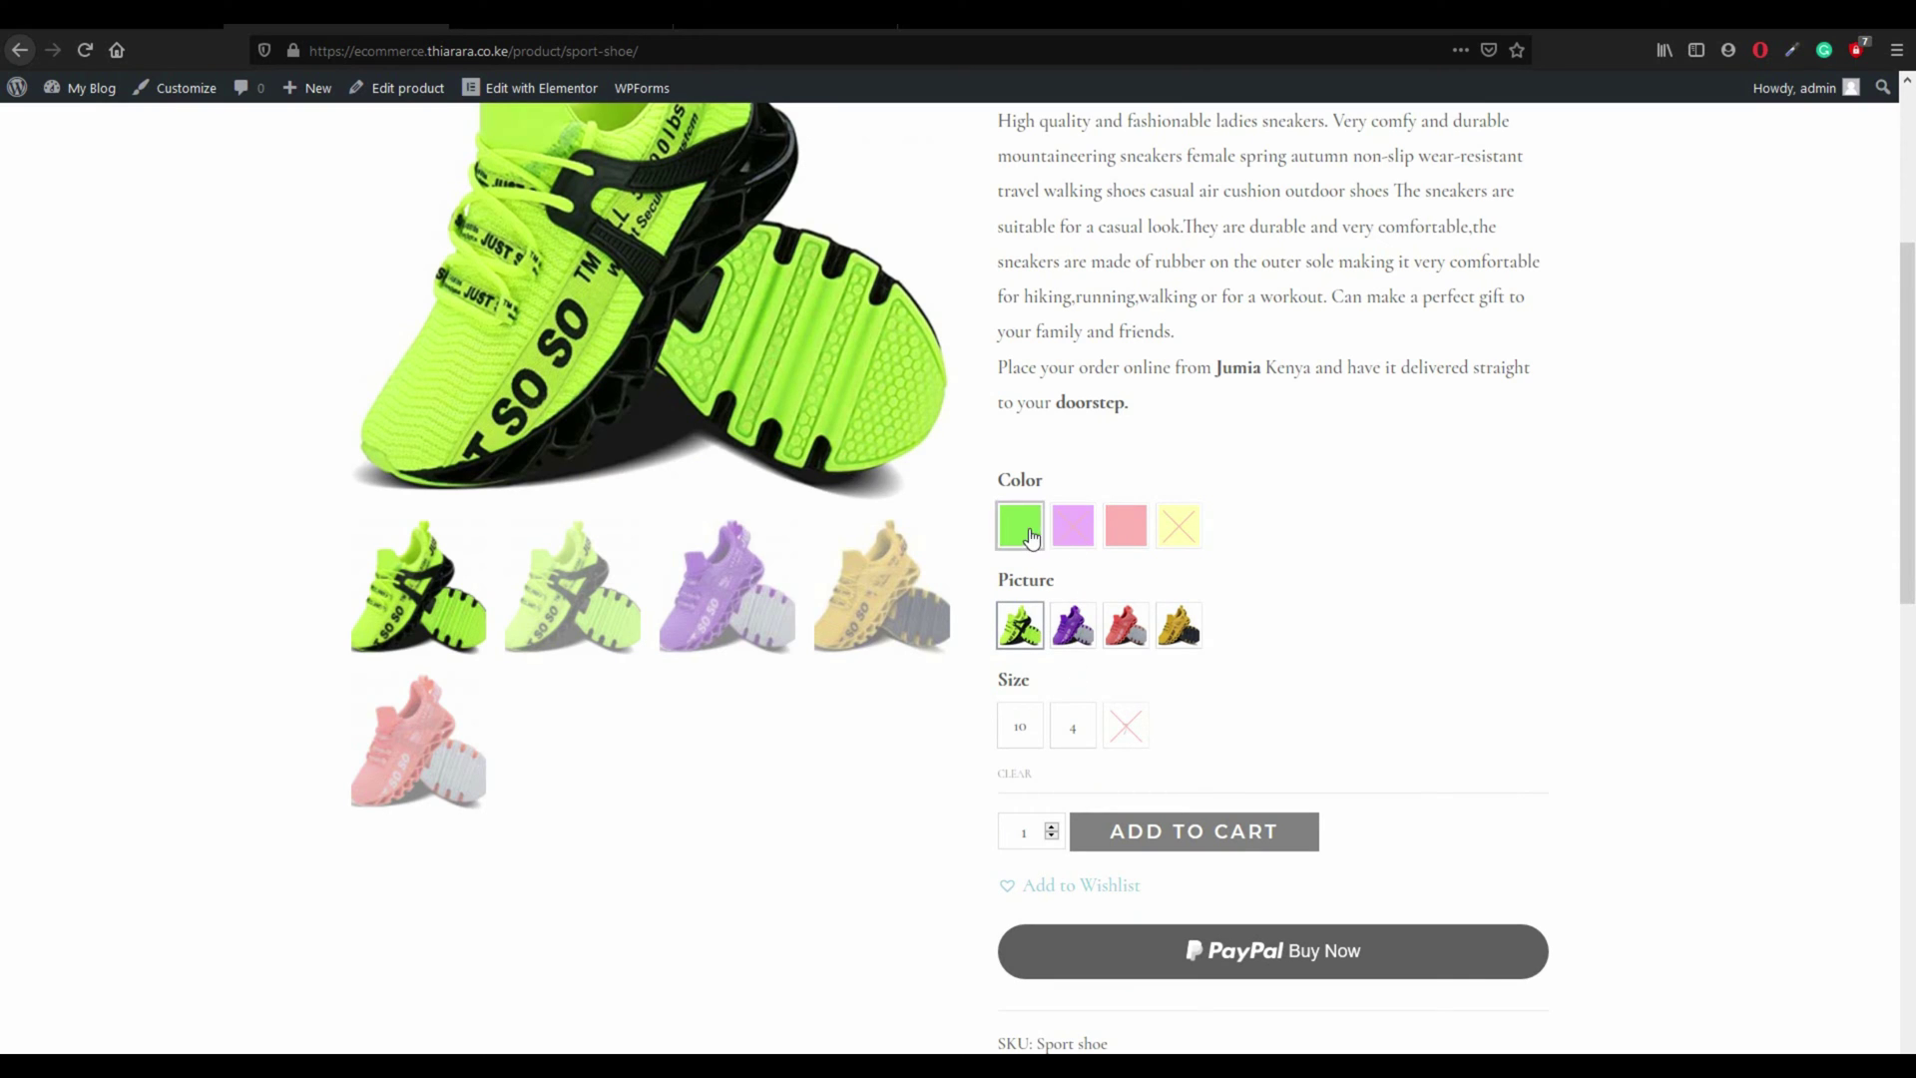
{"action": "left_click", "coordinate": [1017, 738]}
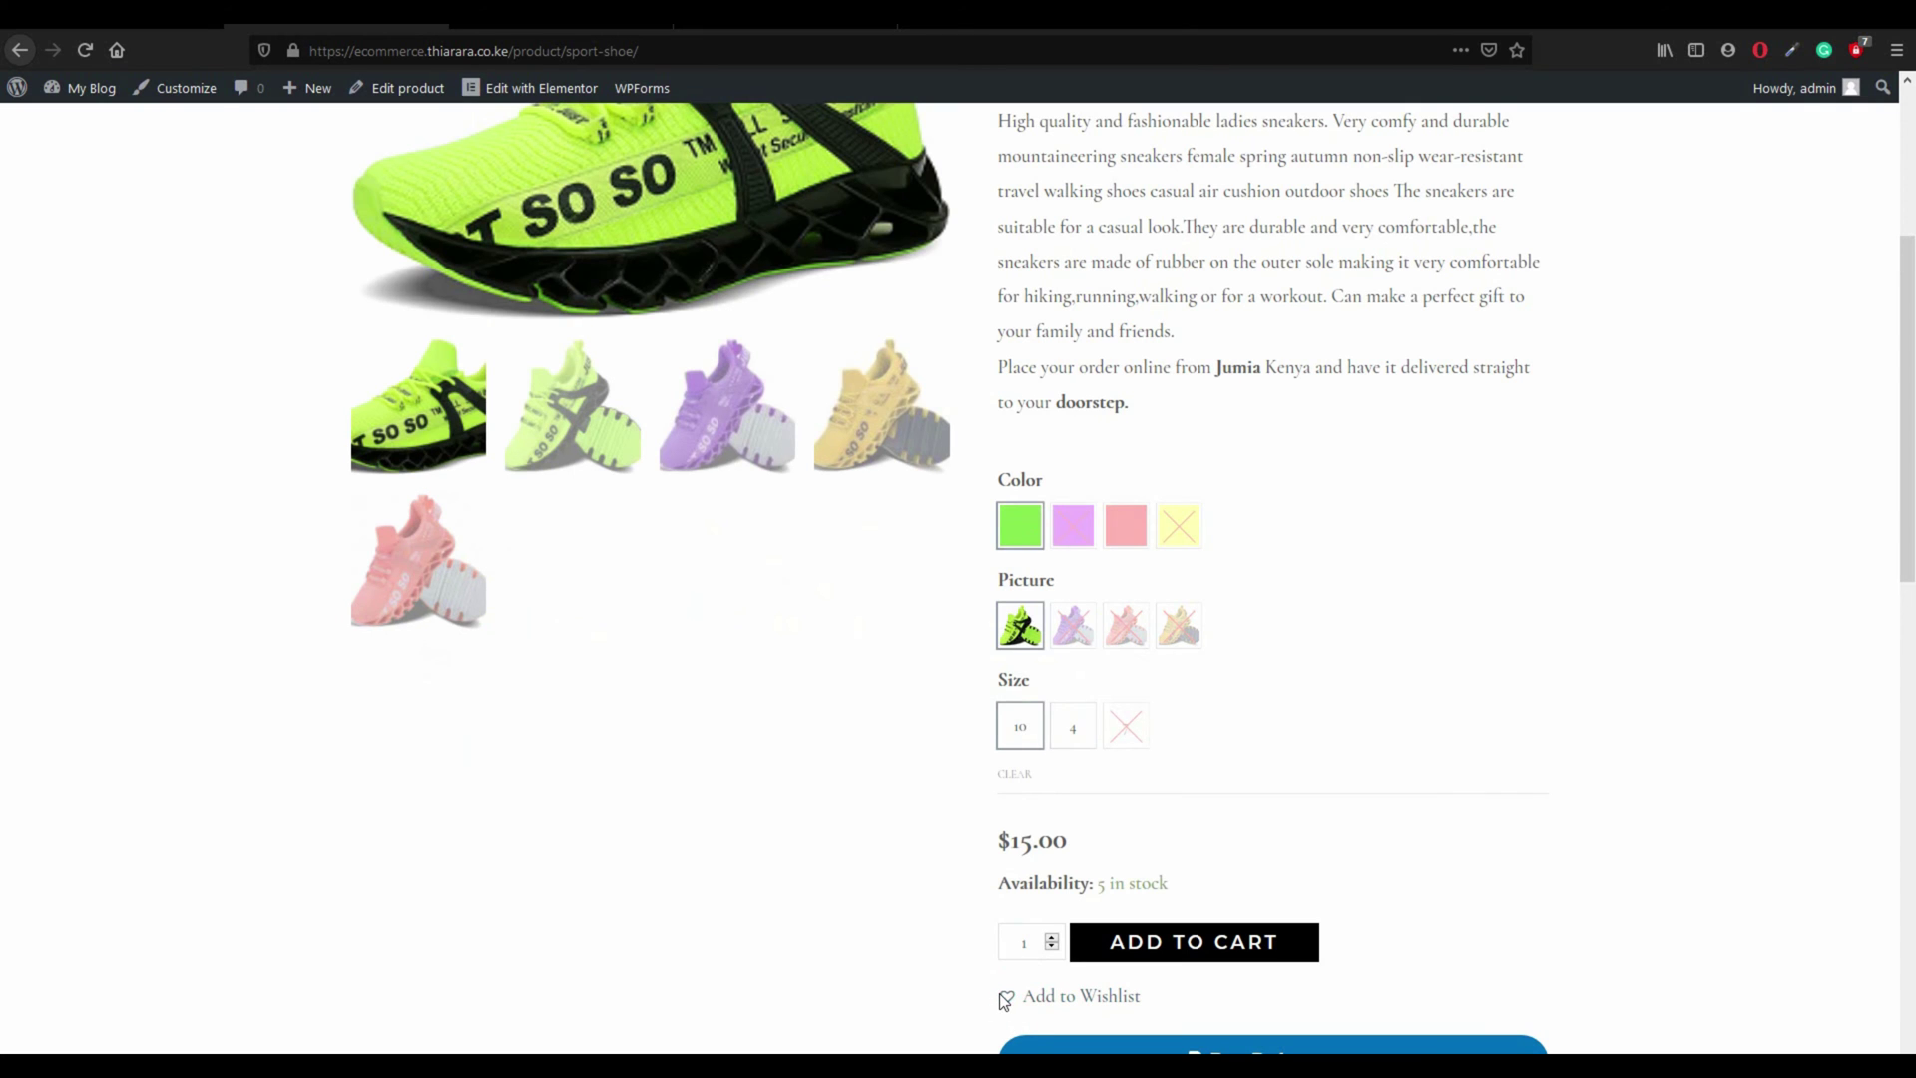
Step: Look over the Sport Shoe page from its header to the Add to Wishlist link below the cart option
{"action": "scroll", "coordinate": [698, 499], "scroll_direction": "up", "scroll_amount": 4}
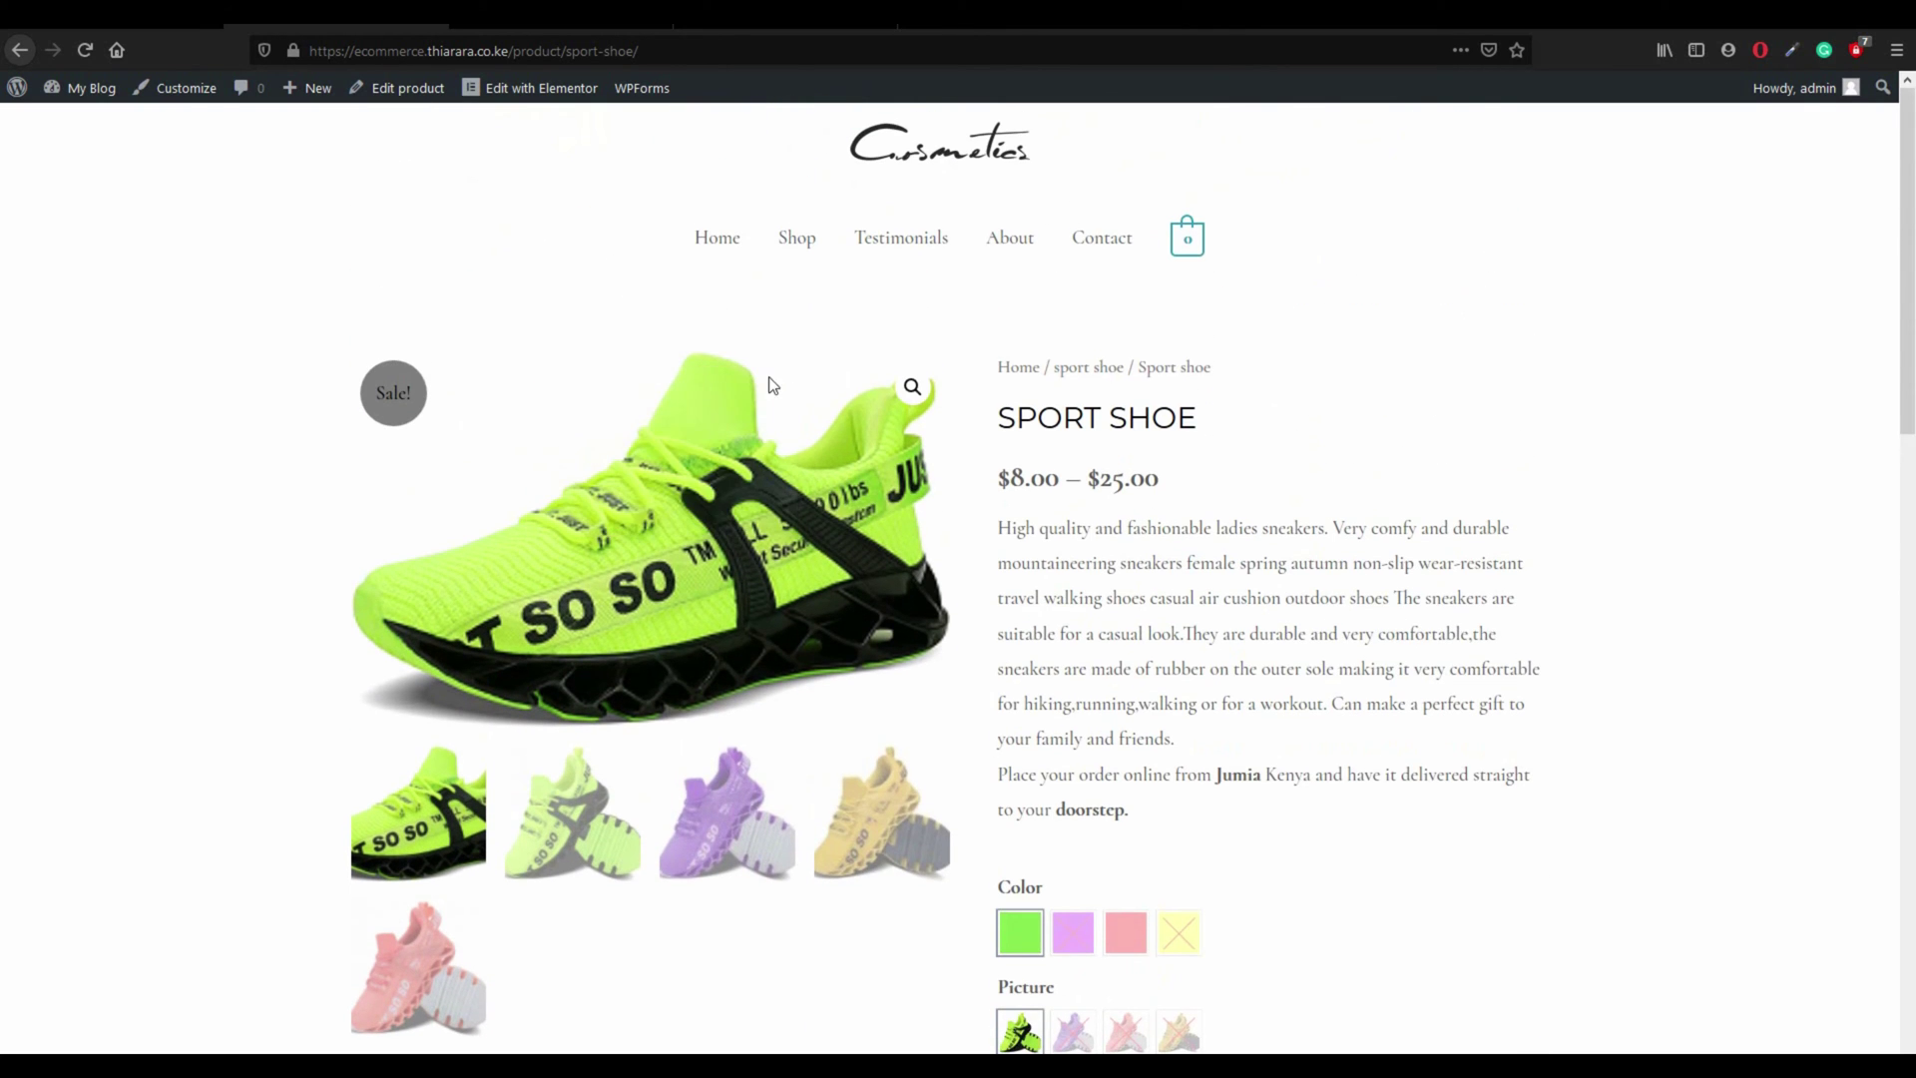
{"action": "scroll", "coordinate": [1248, 616], "scroll_direction": "down", "scroll_amount": 7}
{"action": "left_click_drag", "start_coordinate": [1141, 699], "coordinate": [967, 688]}
{"action": "left_click", "coordinate": [948, 693]}
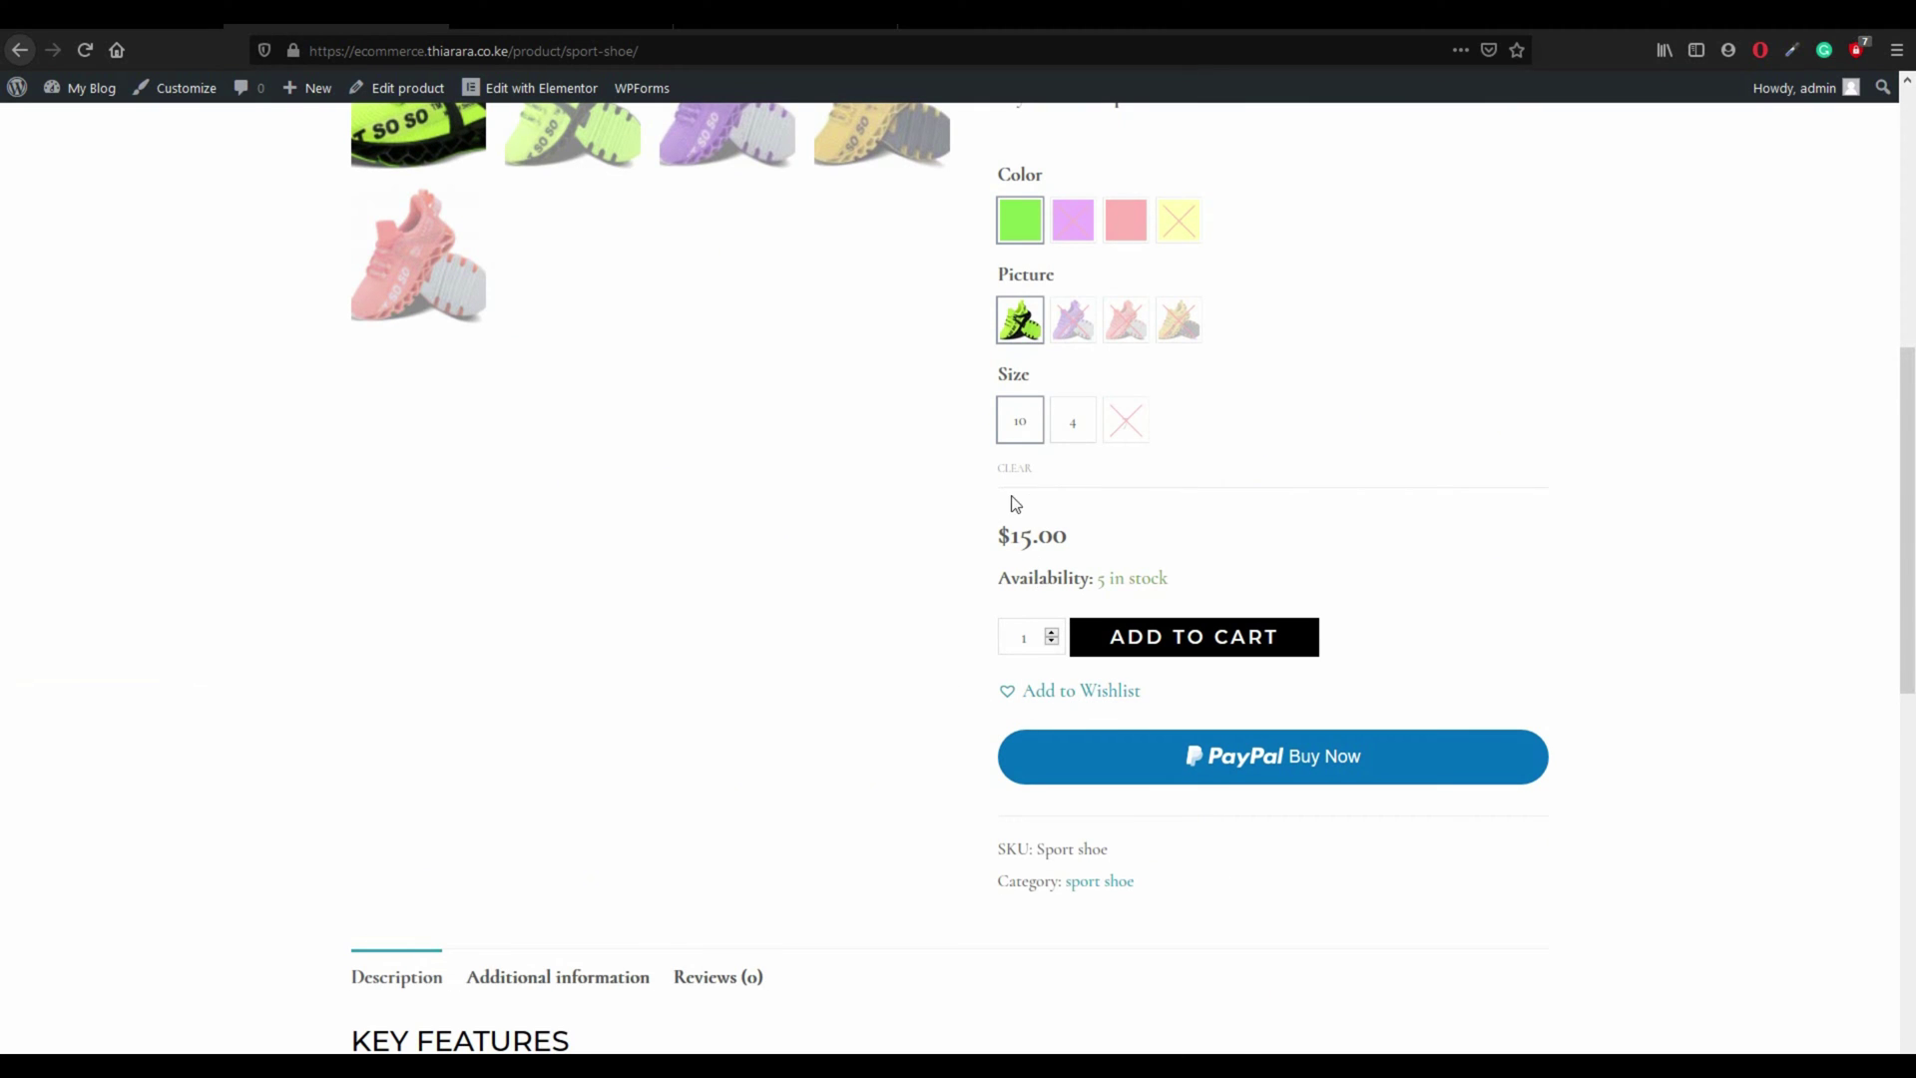
Step: Return to the WordPress dashboard and open the General Settings of TI Wishlist
{"action": "left_click", "coordinate": [91, 88]}
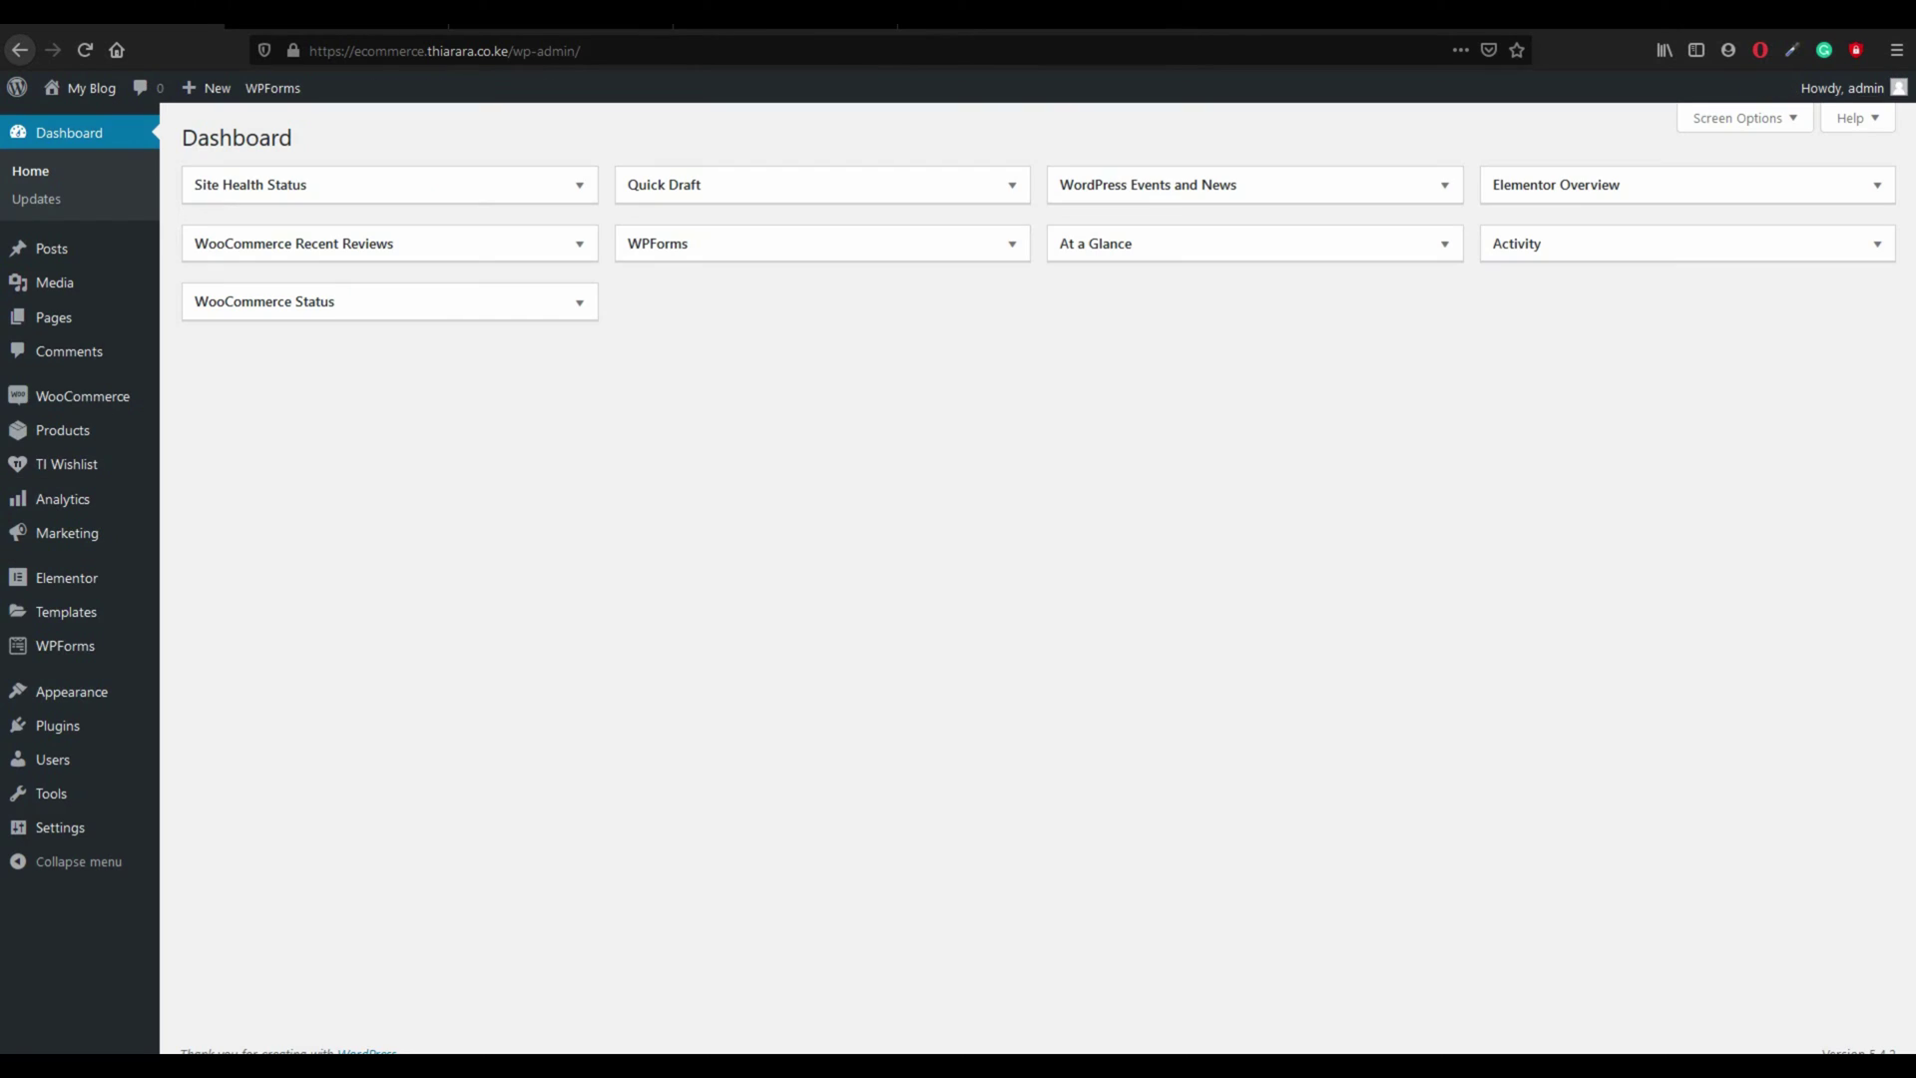
{"action": "mouse_move", "coordinate": [77, 470]}
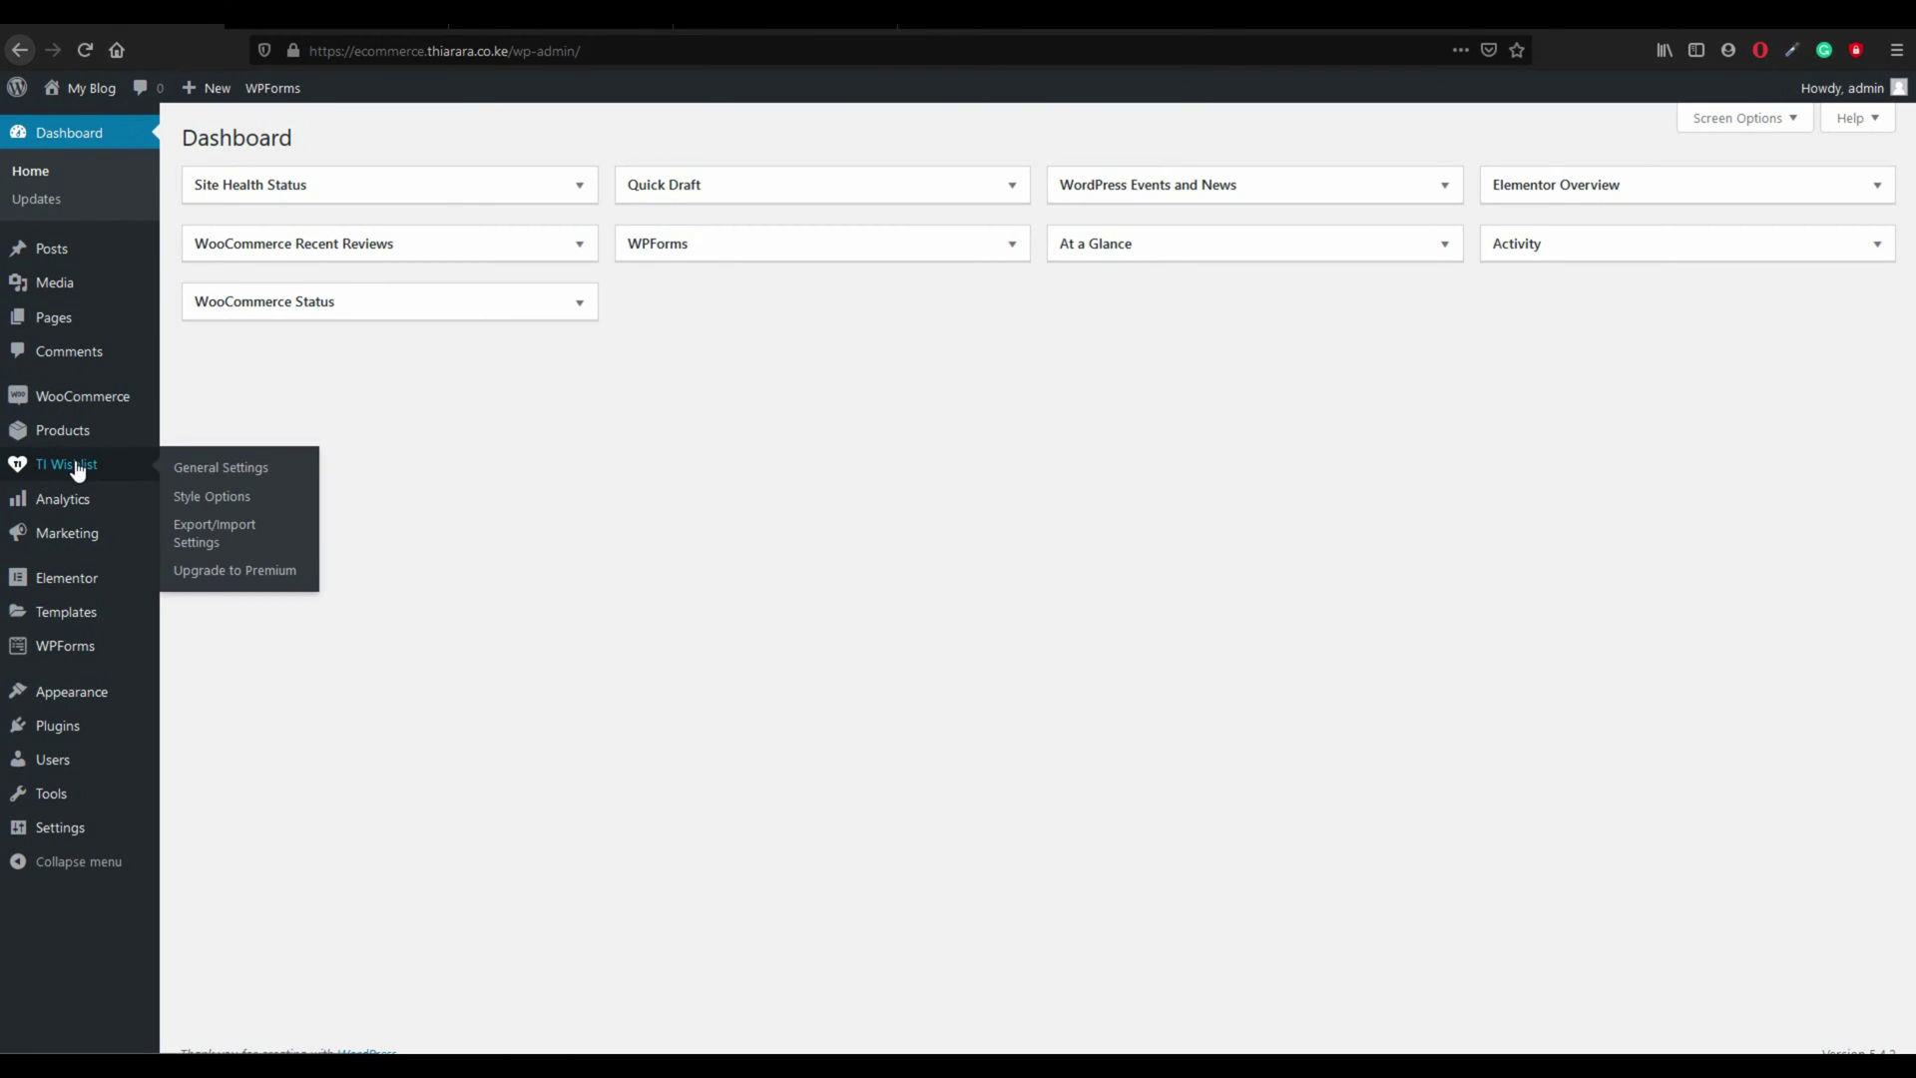
{"action": "left_click", "coordinate": [244, 476]}
{"action": "scroll", "coordinate": [451, 558], "scroll_direction": "down", "scroll_amount": 3}
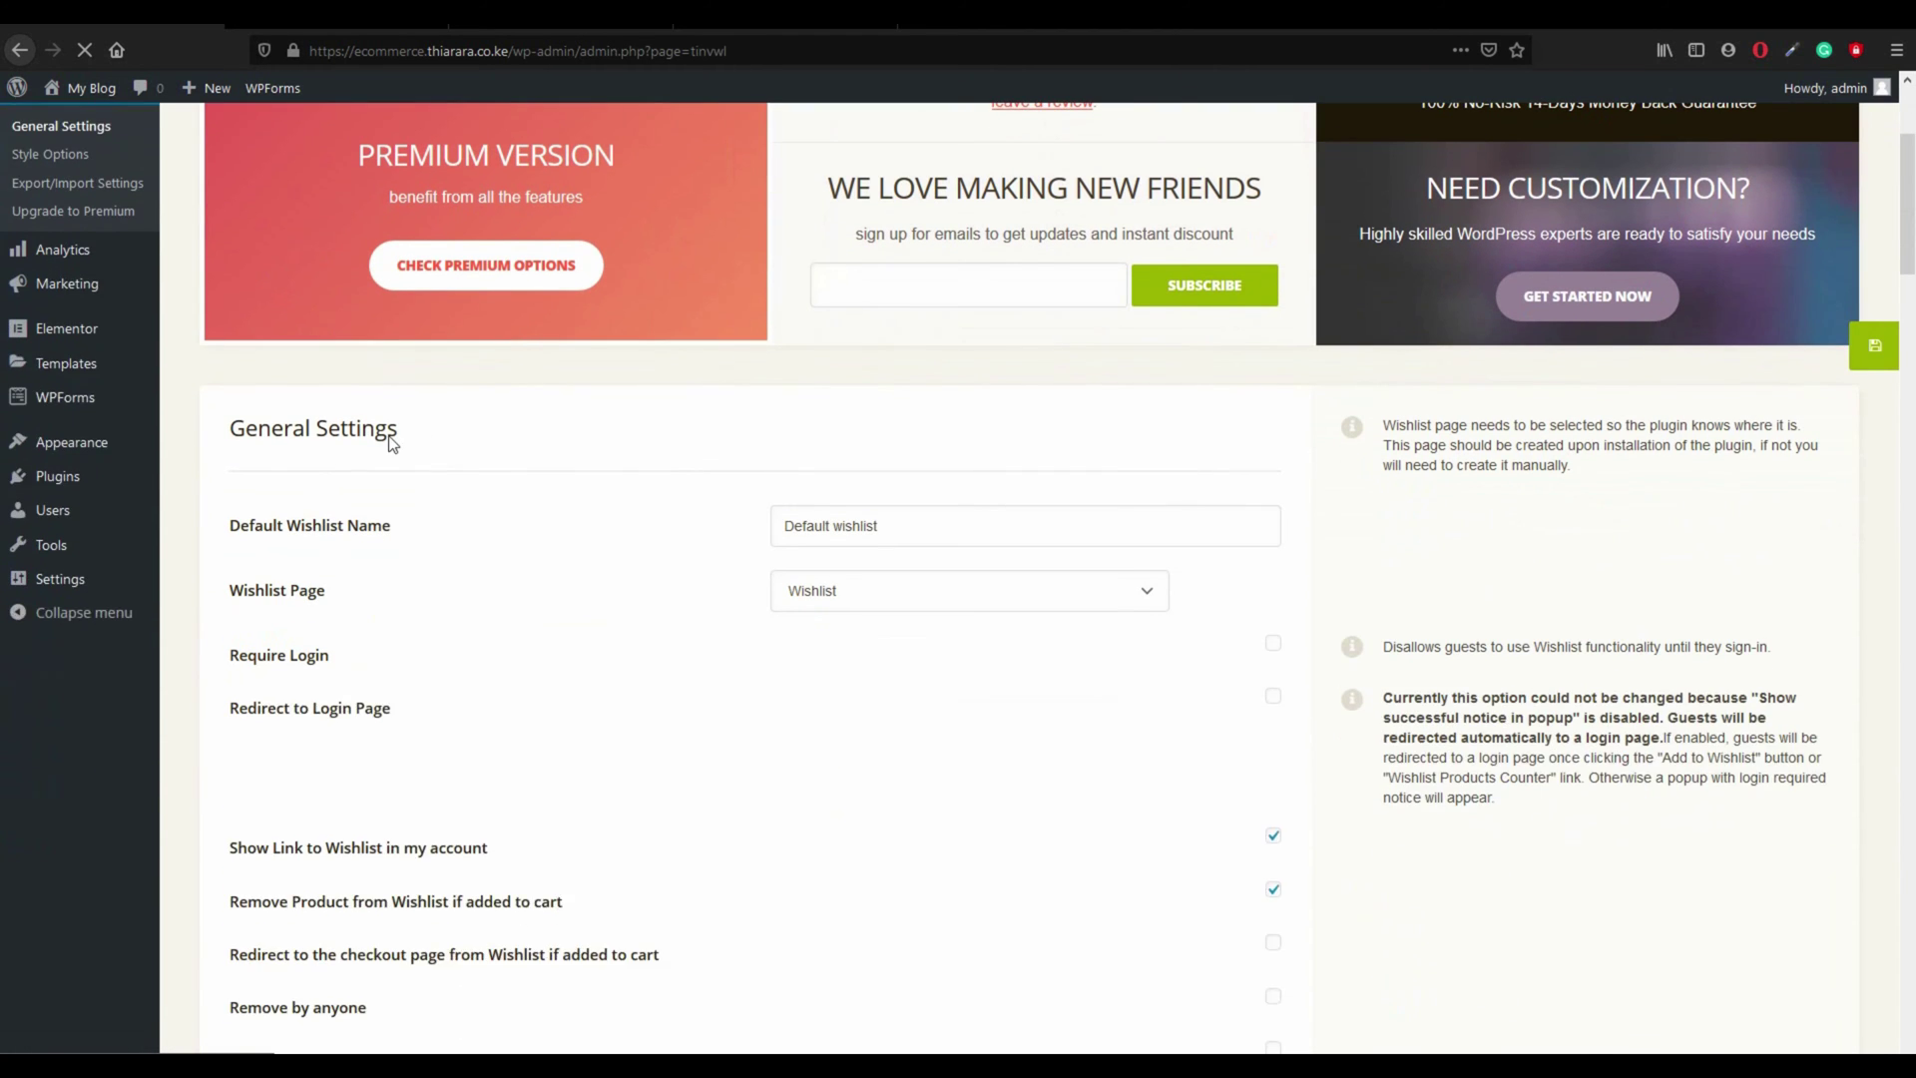
Step: Review the default wishlist name and keep the Wishlist Page set to Wishlist
{"action": "left_click_drag", "start_coordinate": [887, 535], "coordinate": [784, 526]}
{"action": "left_click", "coordinate": [628, 578]}
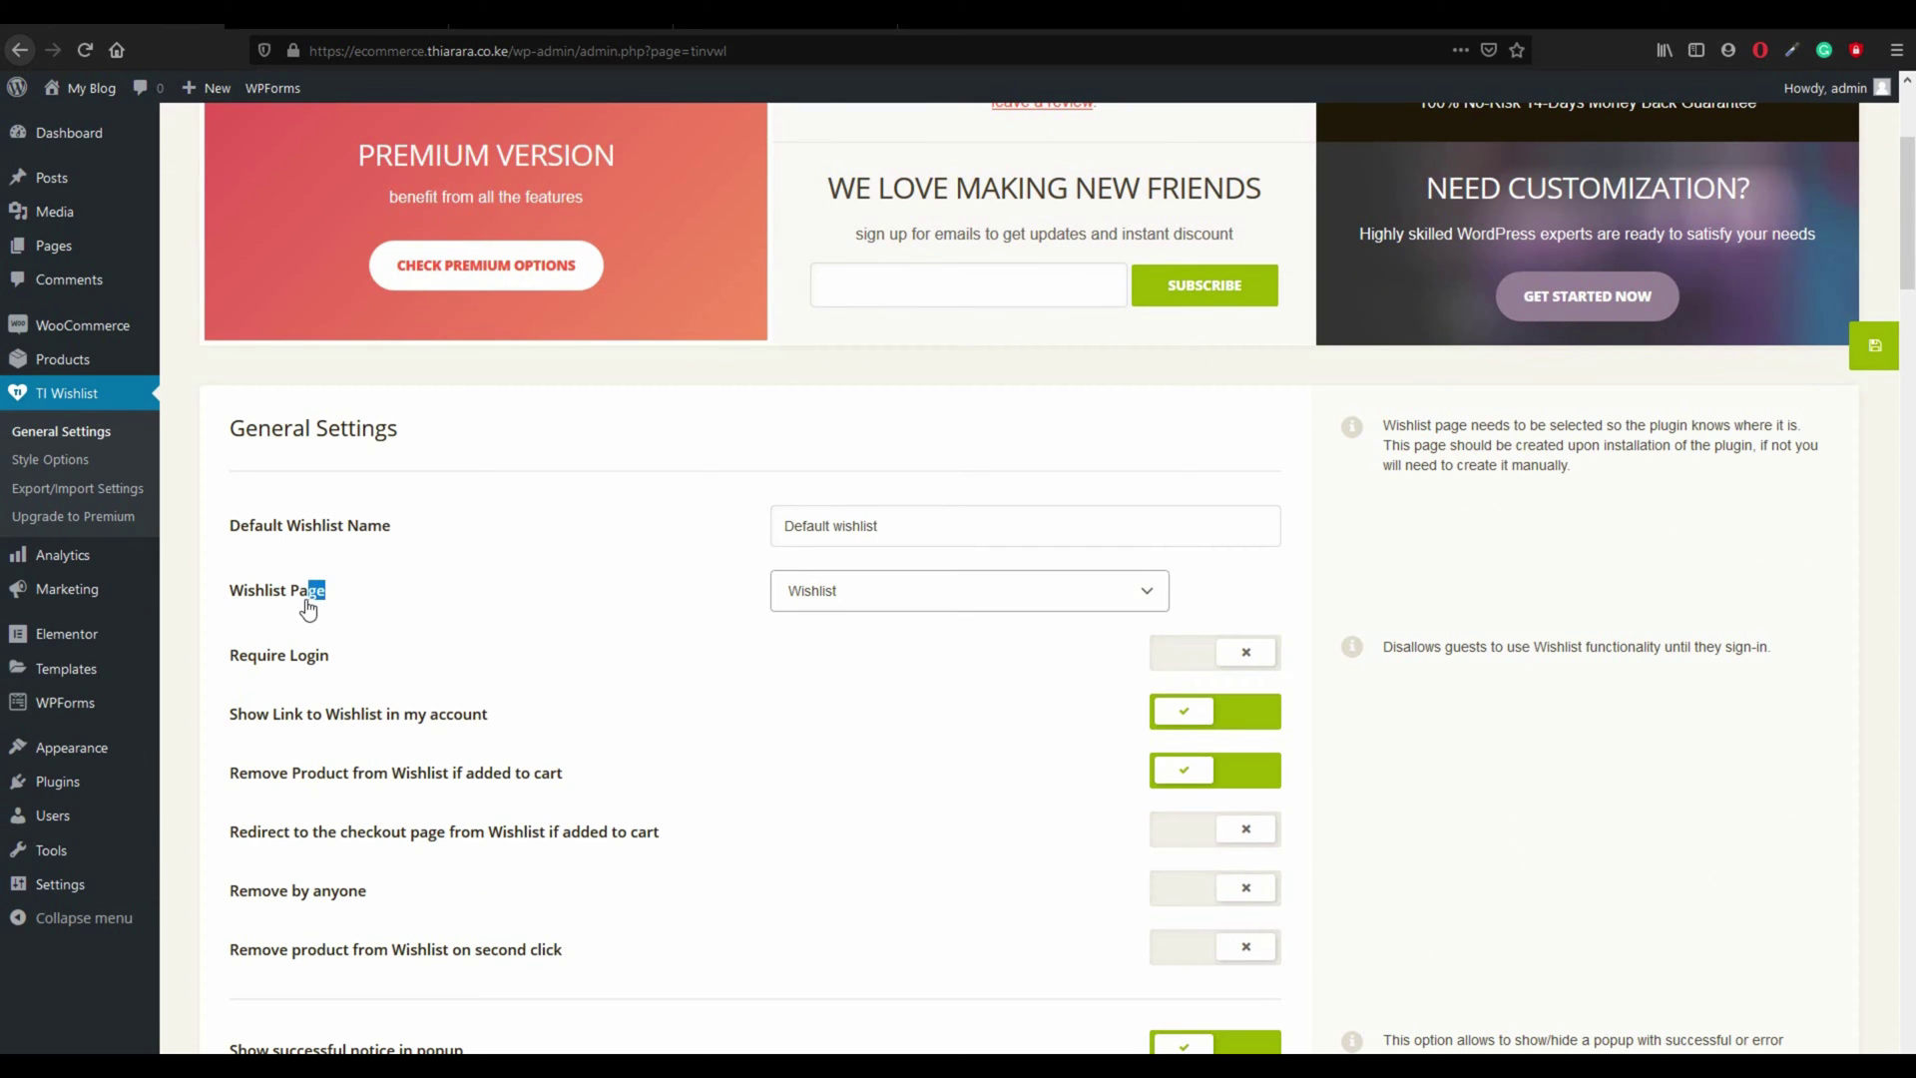
{"action": "left_click", "coordinate": [853, 603]}
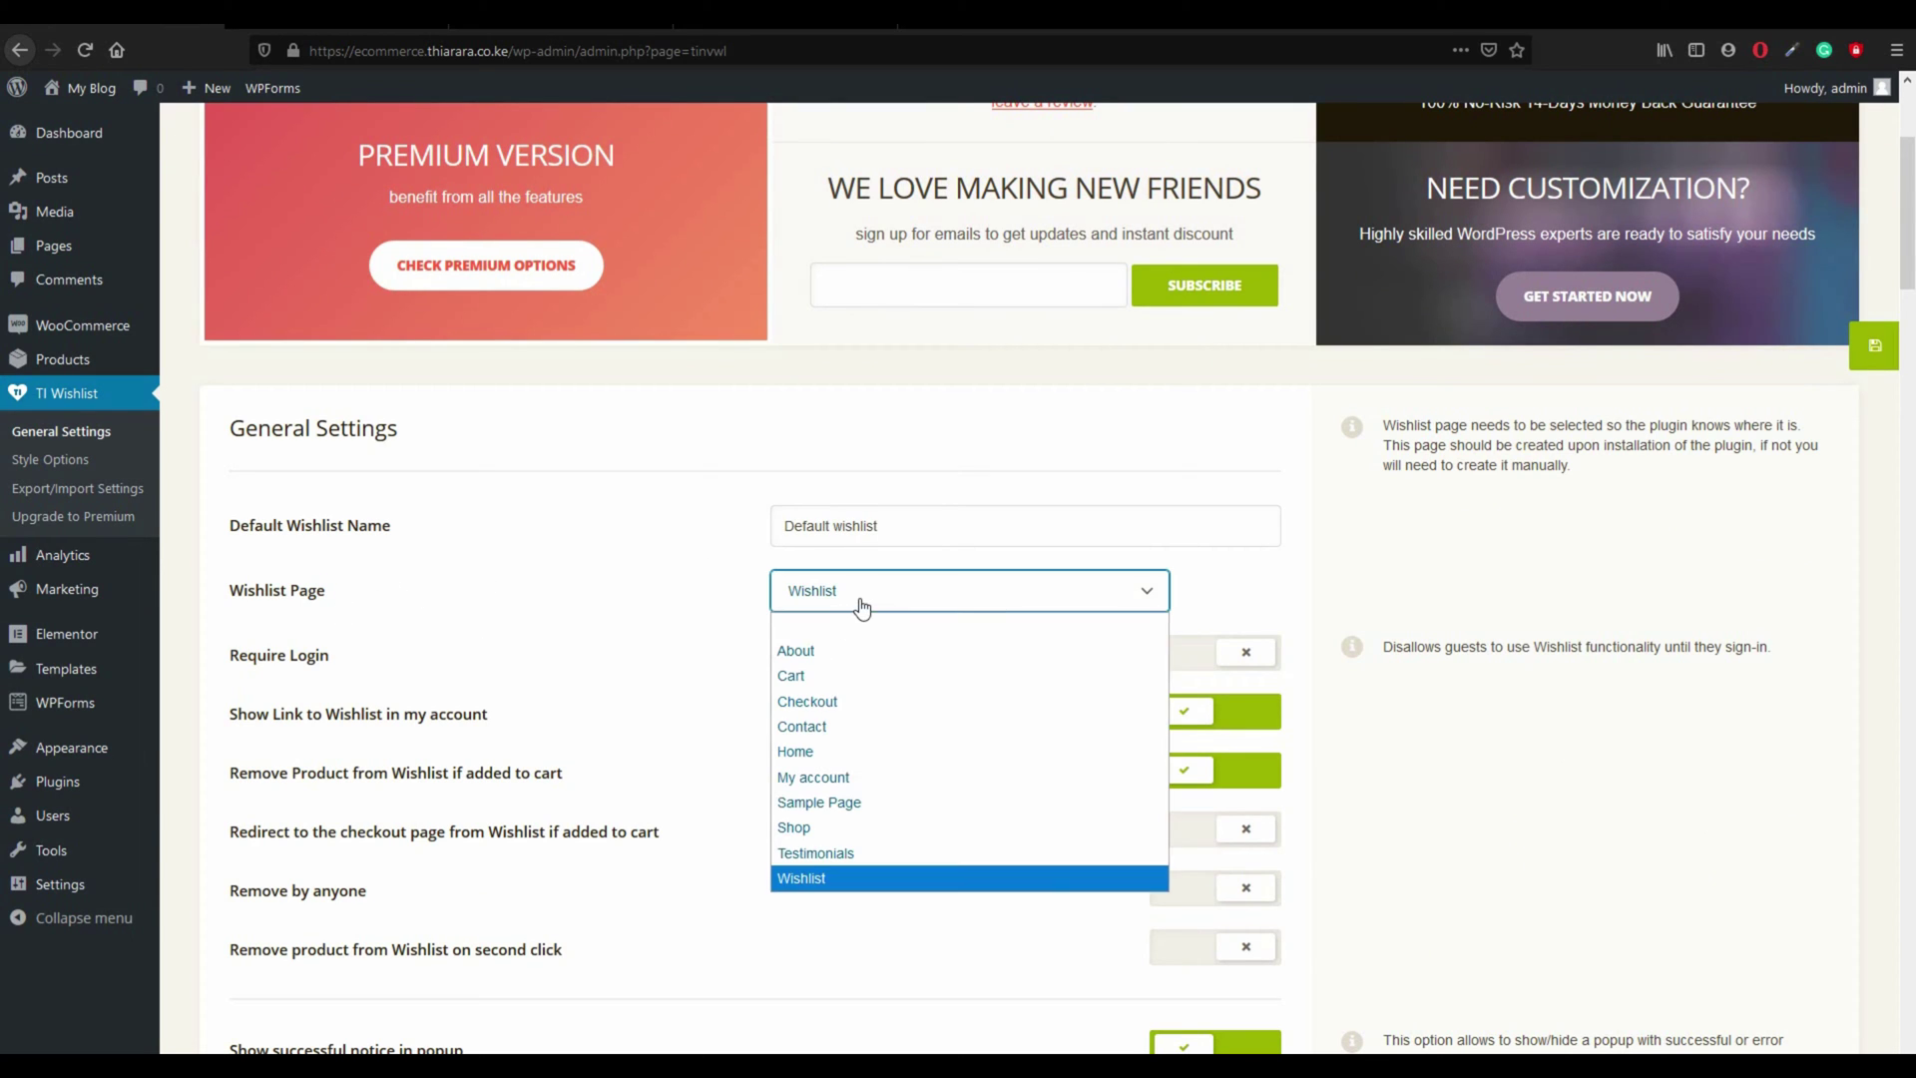
{"action": "left_click", "coordinate": [806, 876]}
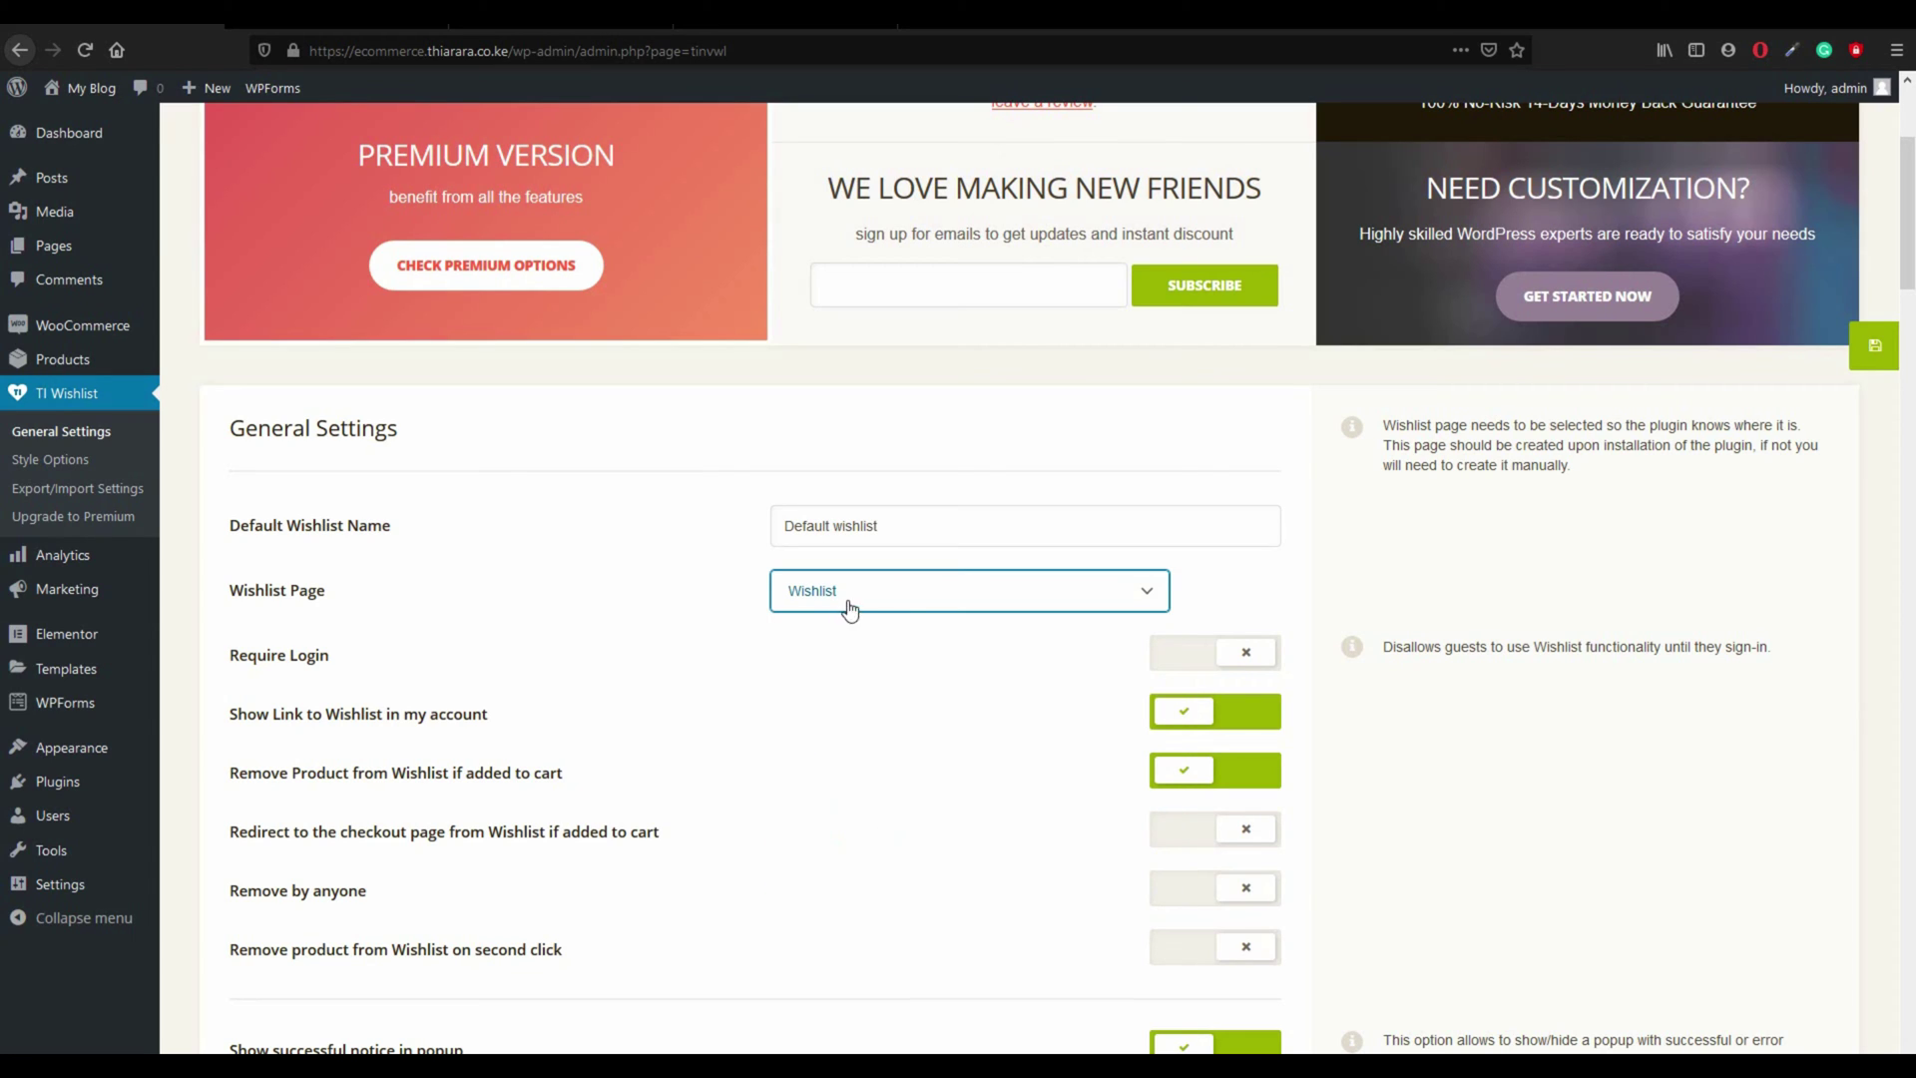
Step: Turn Require Login on and back off, and look over the remaining general wishlist settings
{"action": "left_click", "coordinate": [345, 675]}
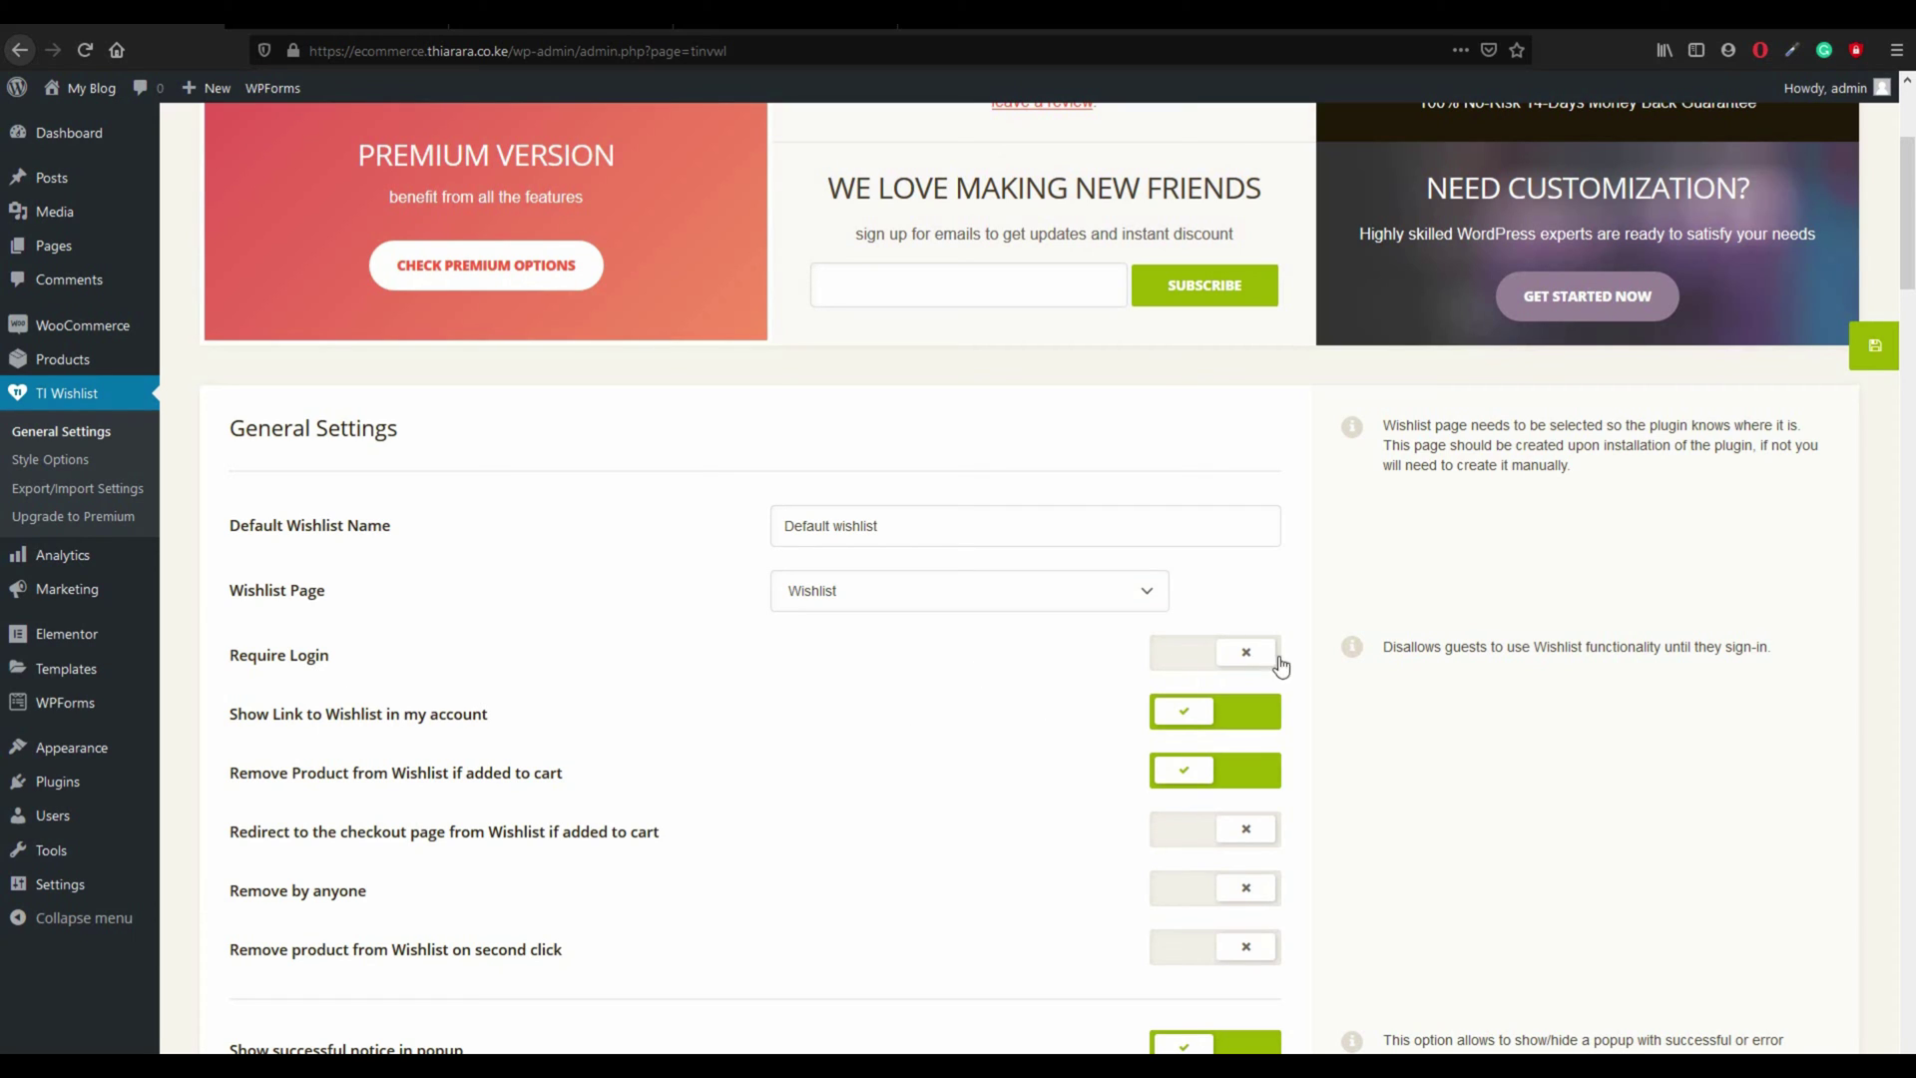
{"action": "left_click", "coordinate": [1224, 658]}
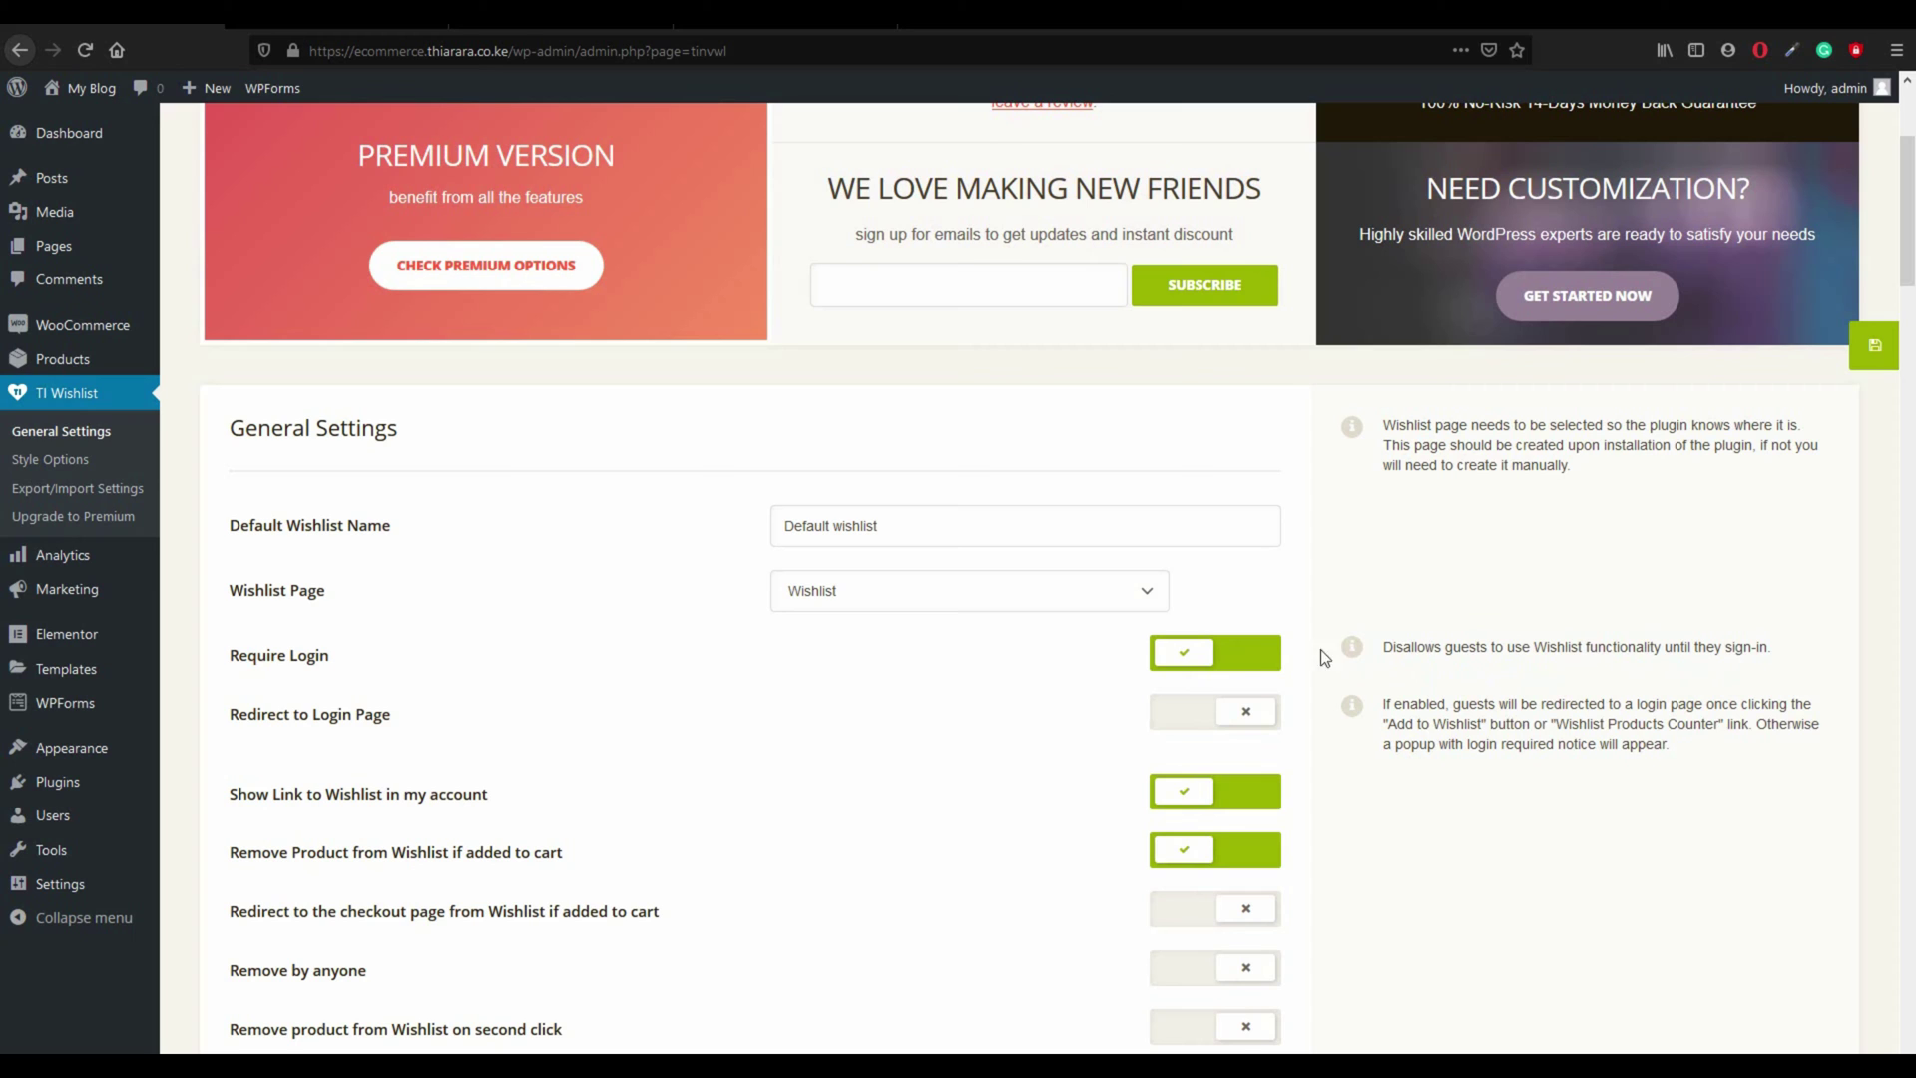
{"action": "left_click", "coordinate": [1248, 660]}
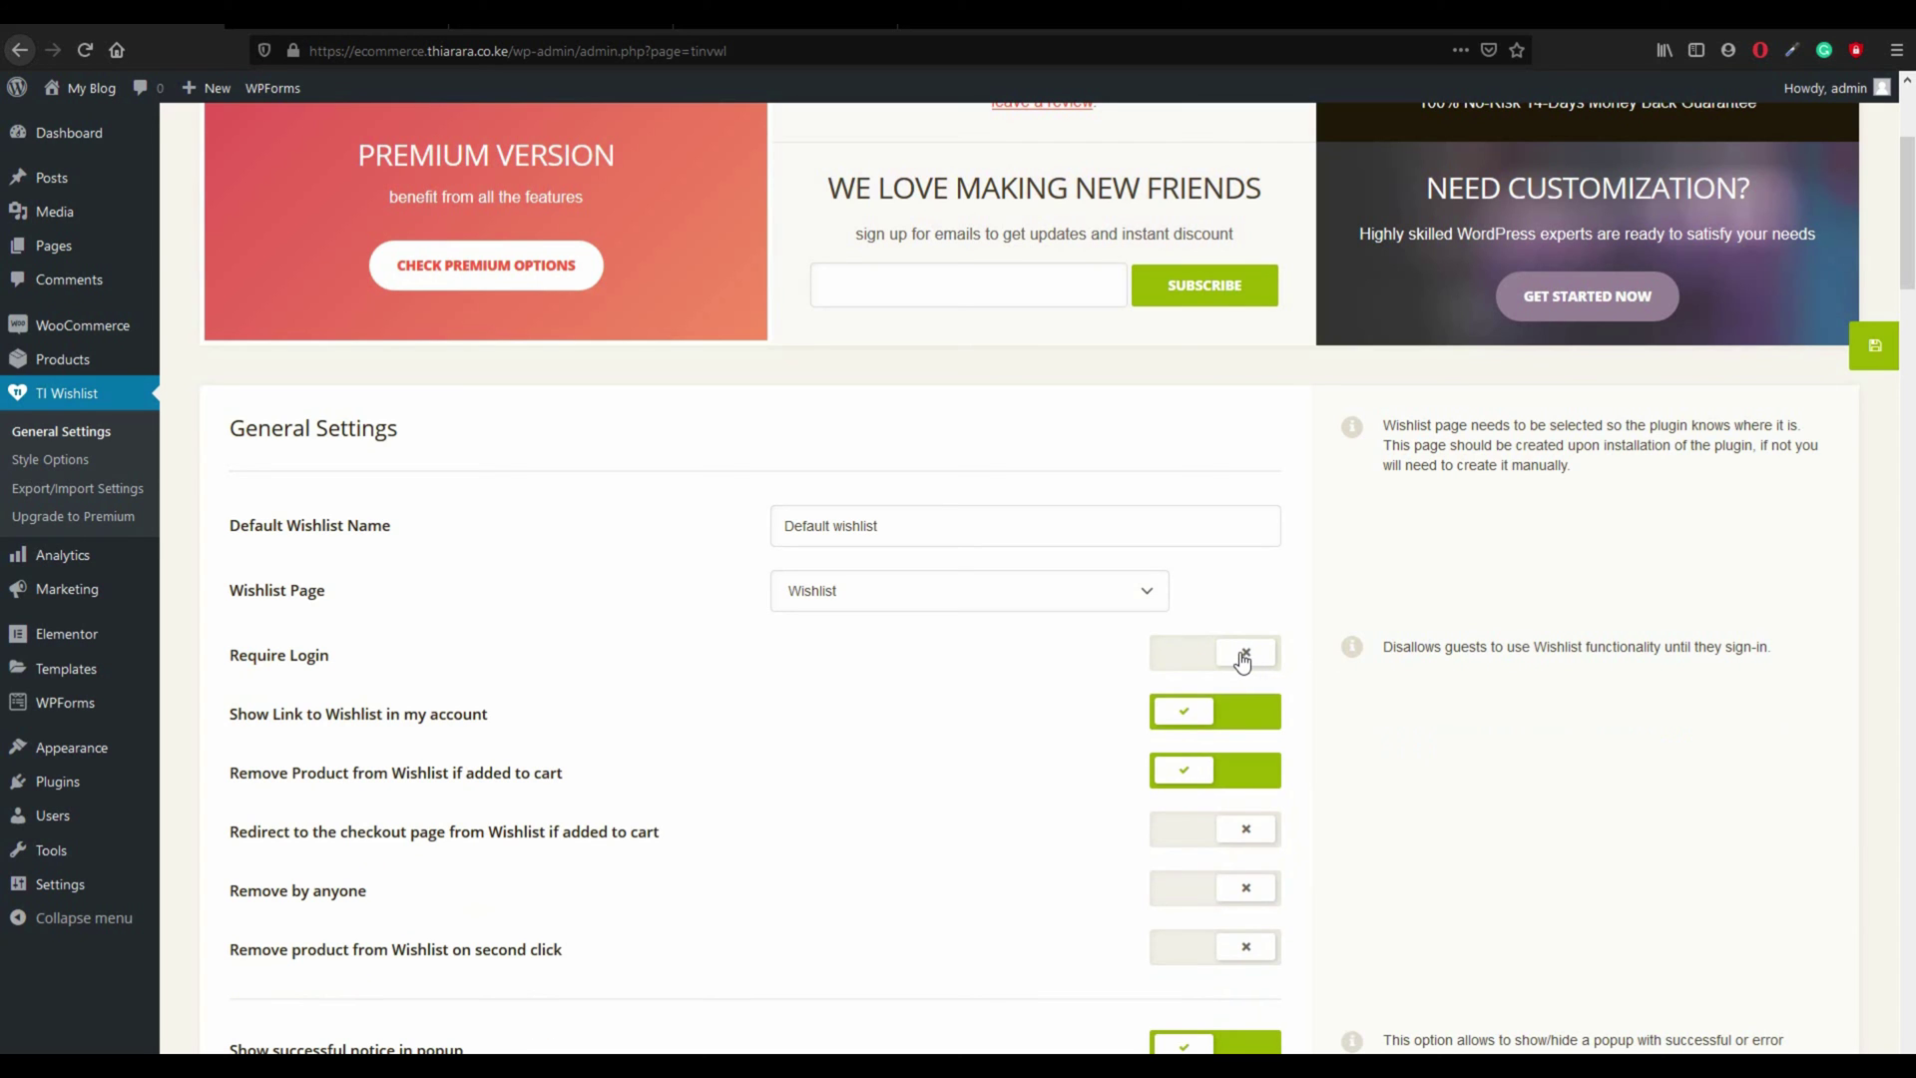
{"action": "scroll", "coordinate": [459, 736], "scroll_direction": "down", "scroll_amount": 1}
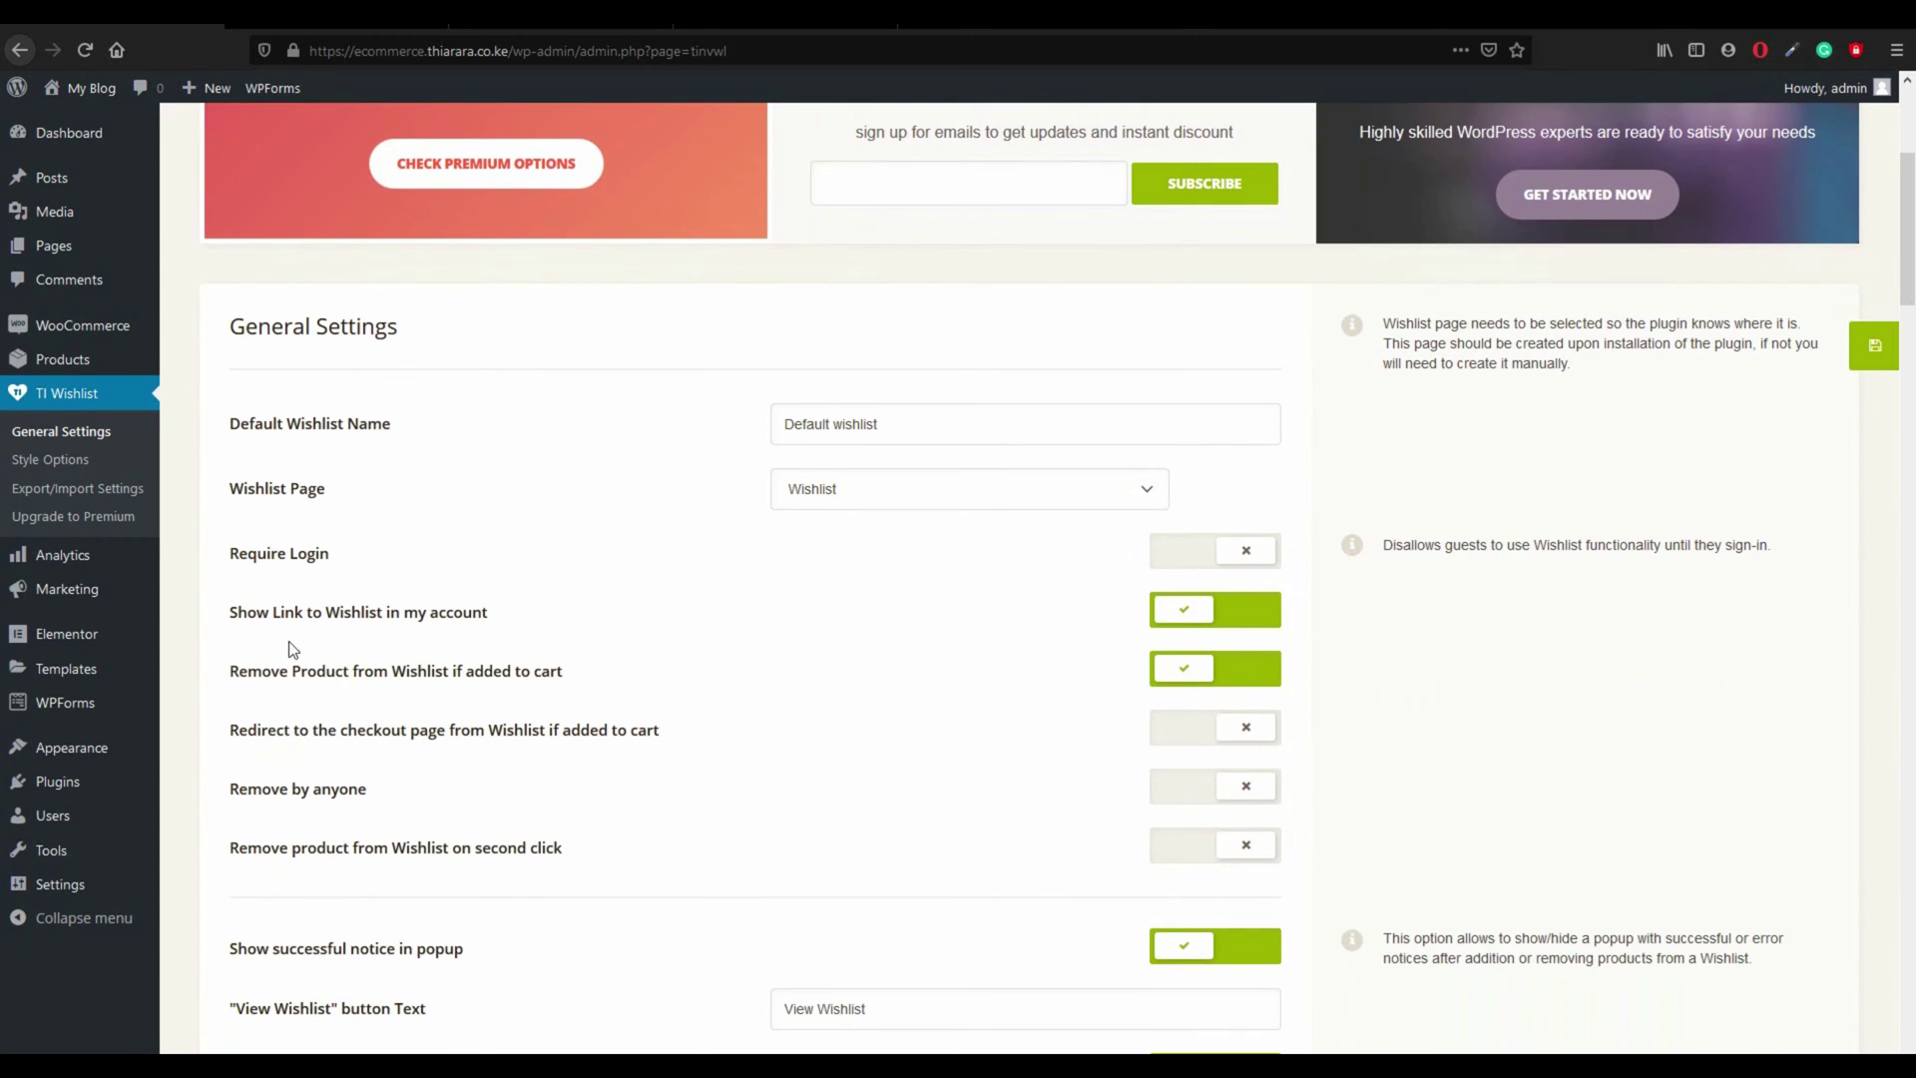
{"action": "scroll", "coordinate": [314, 556], "scroll_direction": "down", "scroll_amount": 1}
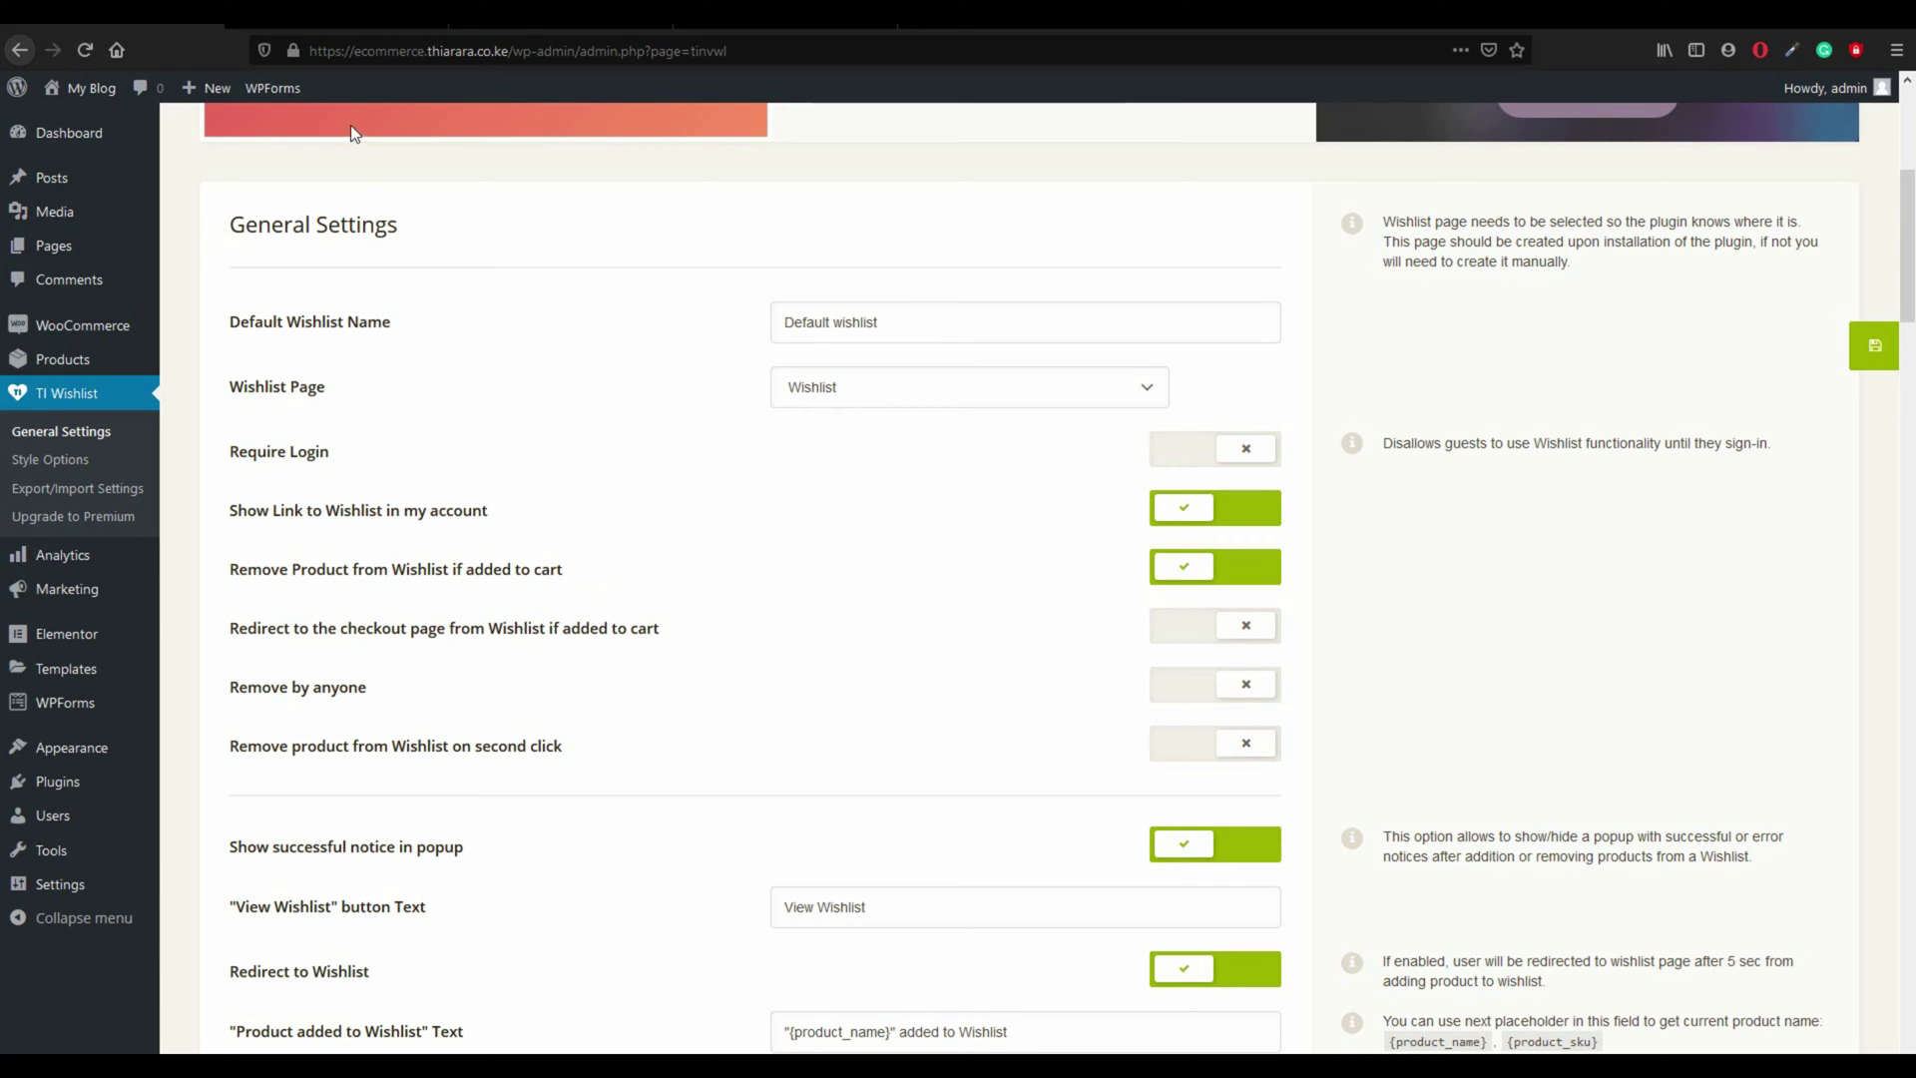
Step: Switch to the store's Shop page, reload it, and check the products for the Add to Wishlist option
{"action": "key", "text": "ctrl+Tab"}
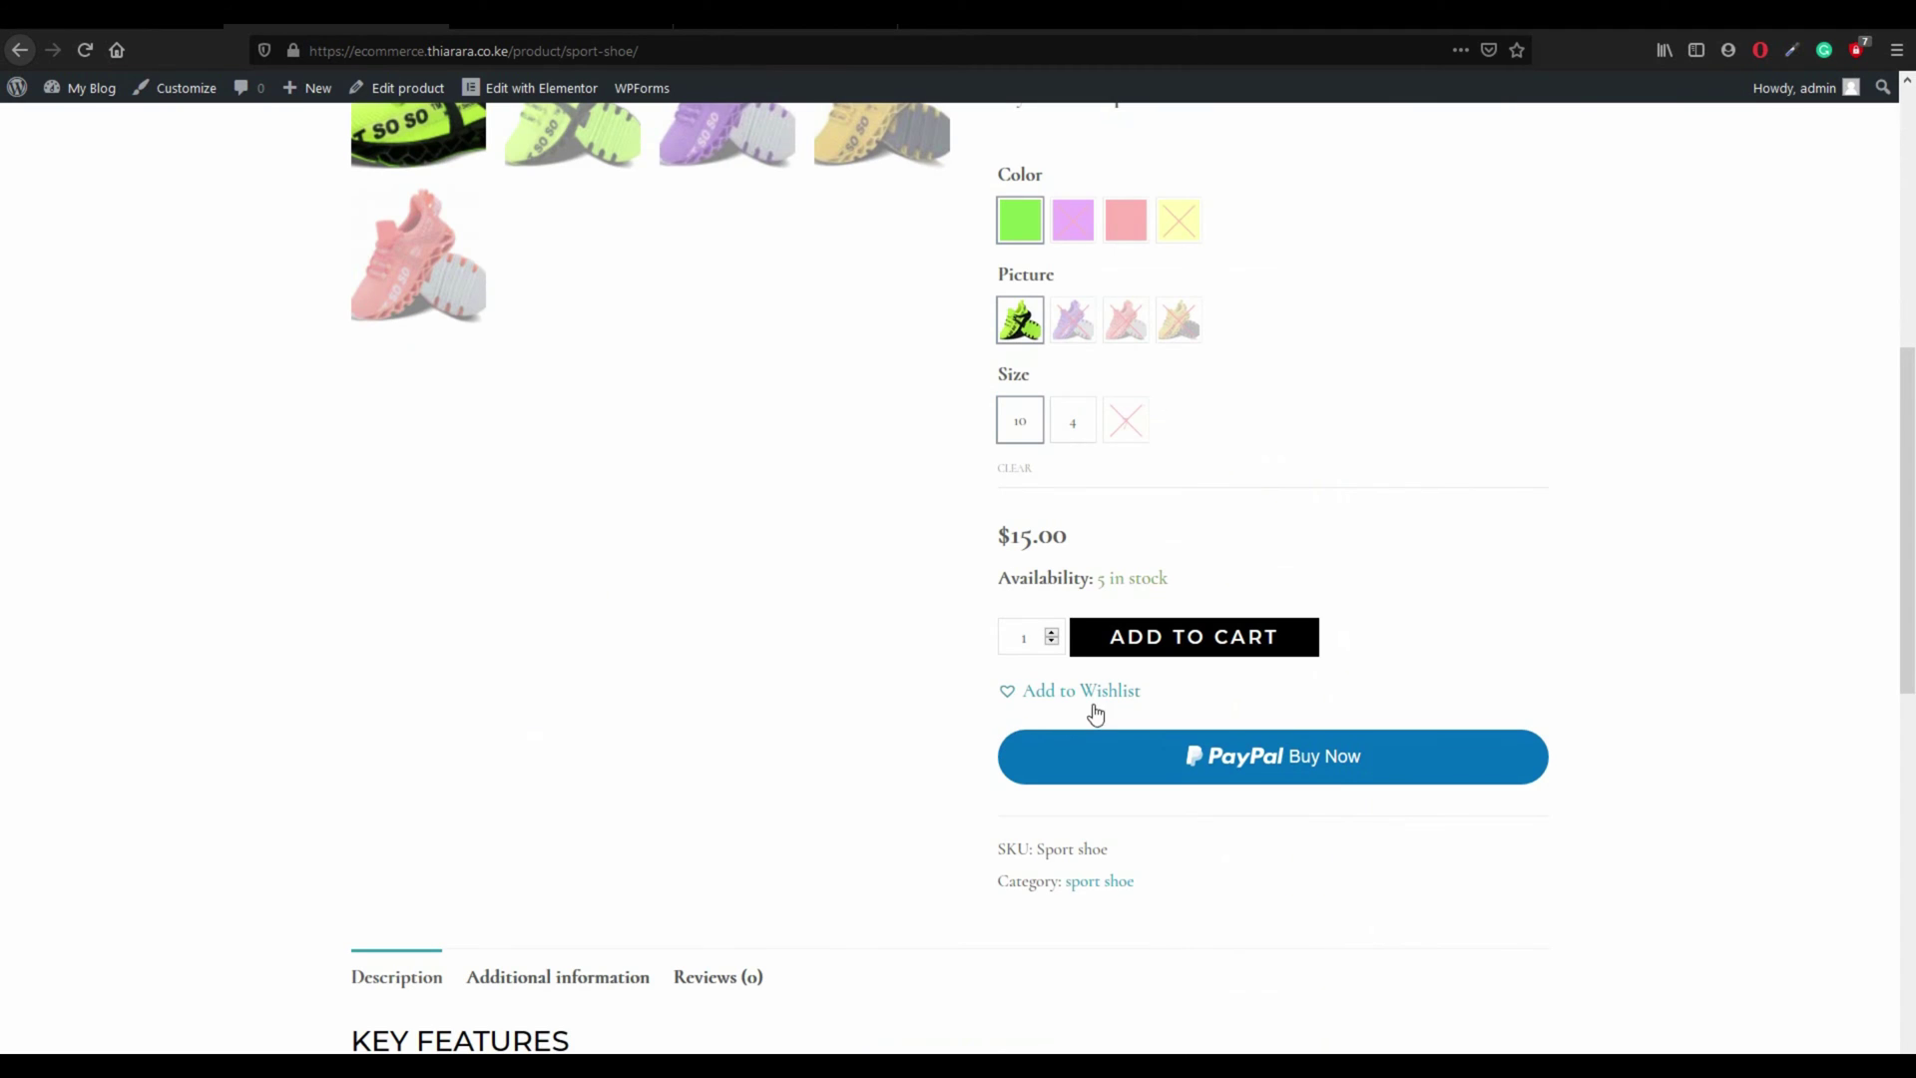
{"action": "scroll", "coordinate": [902, 668], "scroll_direction": "up", "scroll_amount": 5}
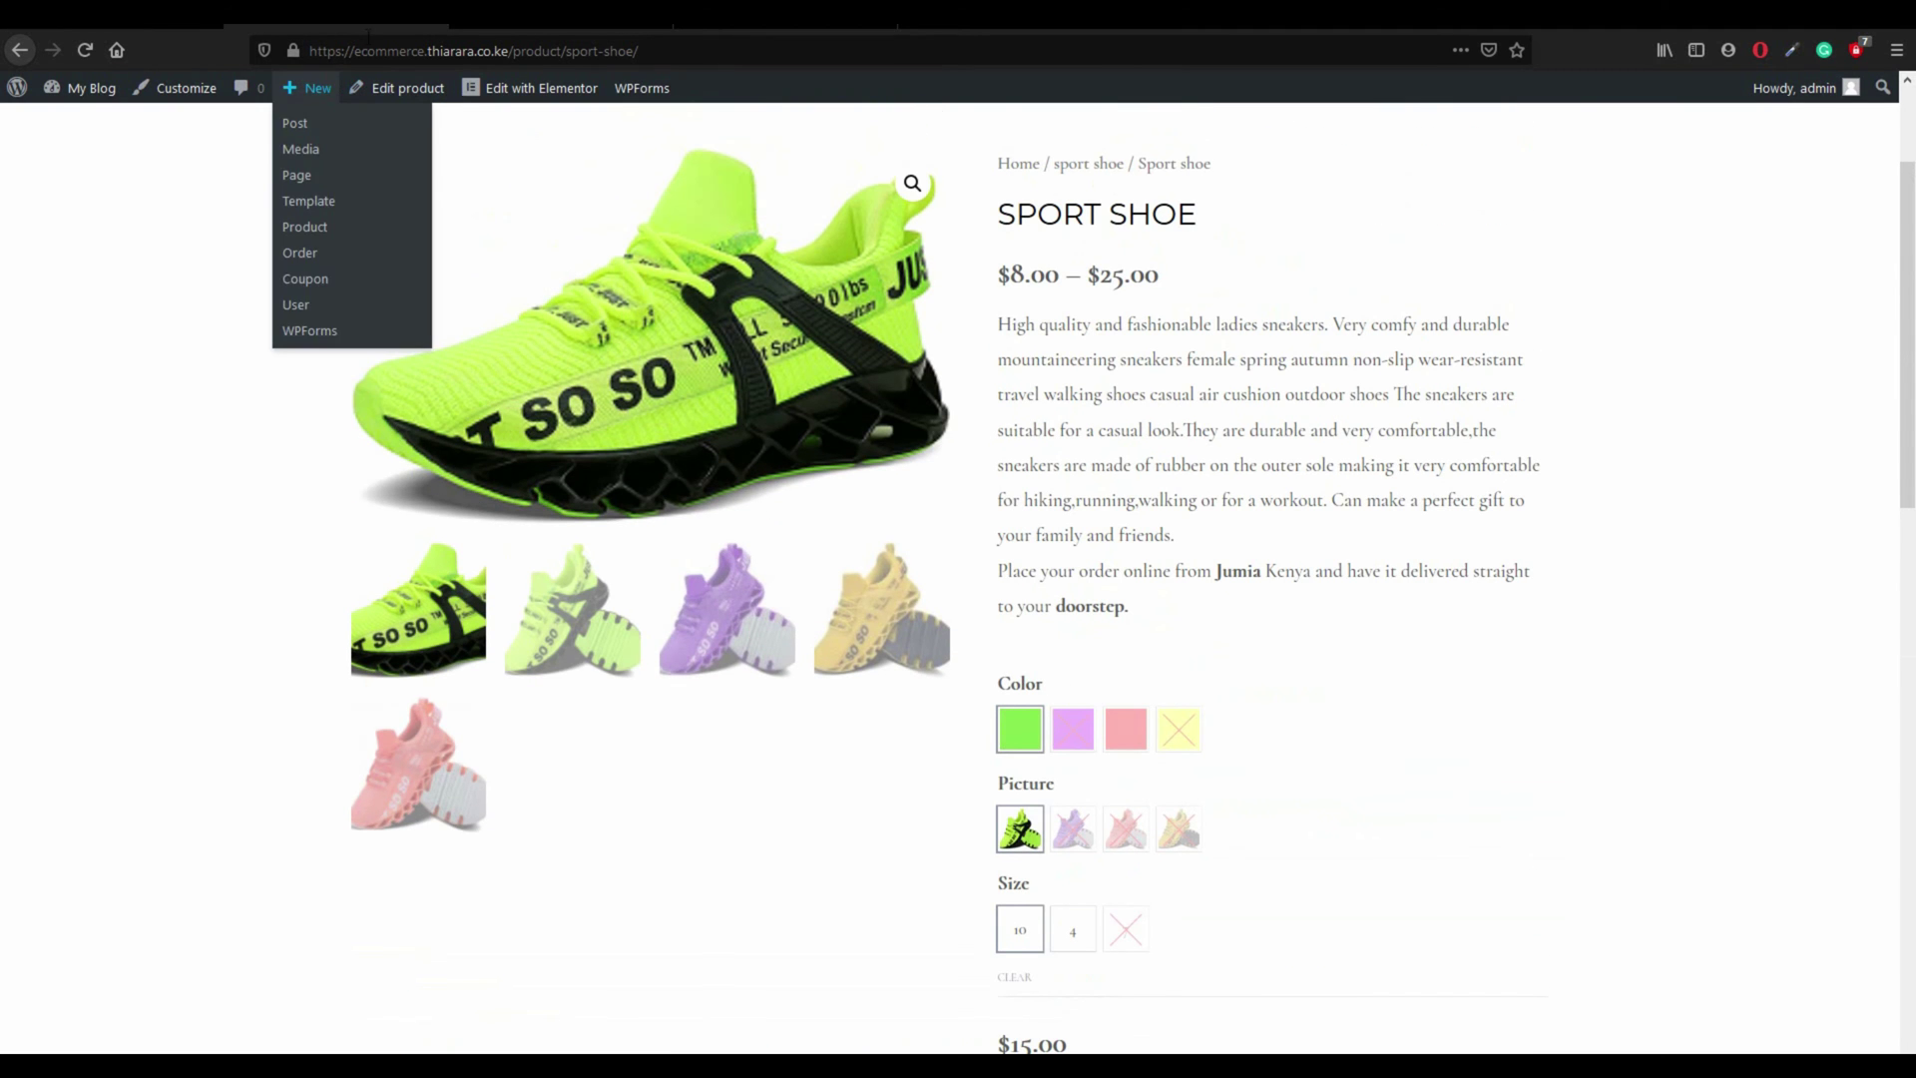
{"action": "key", "text": "ctrl+Tab"}
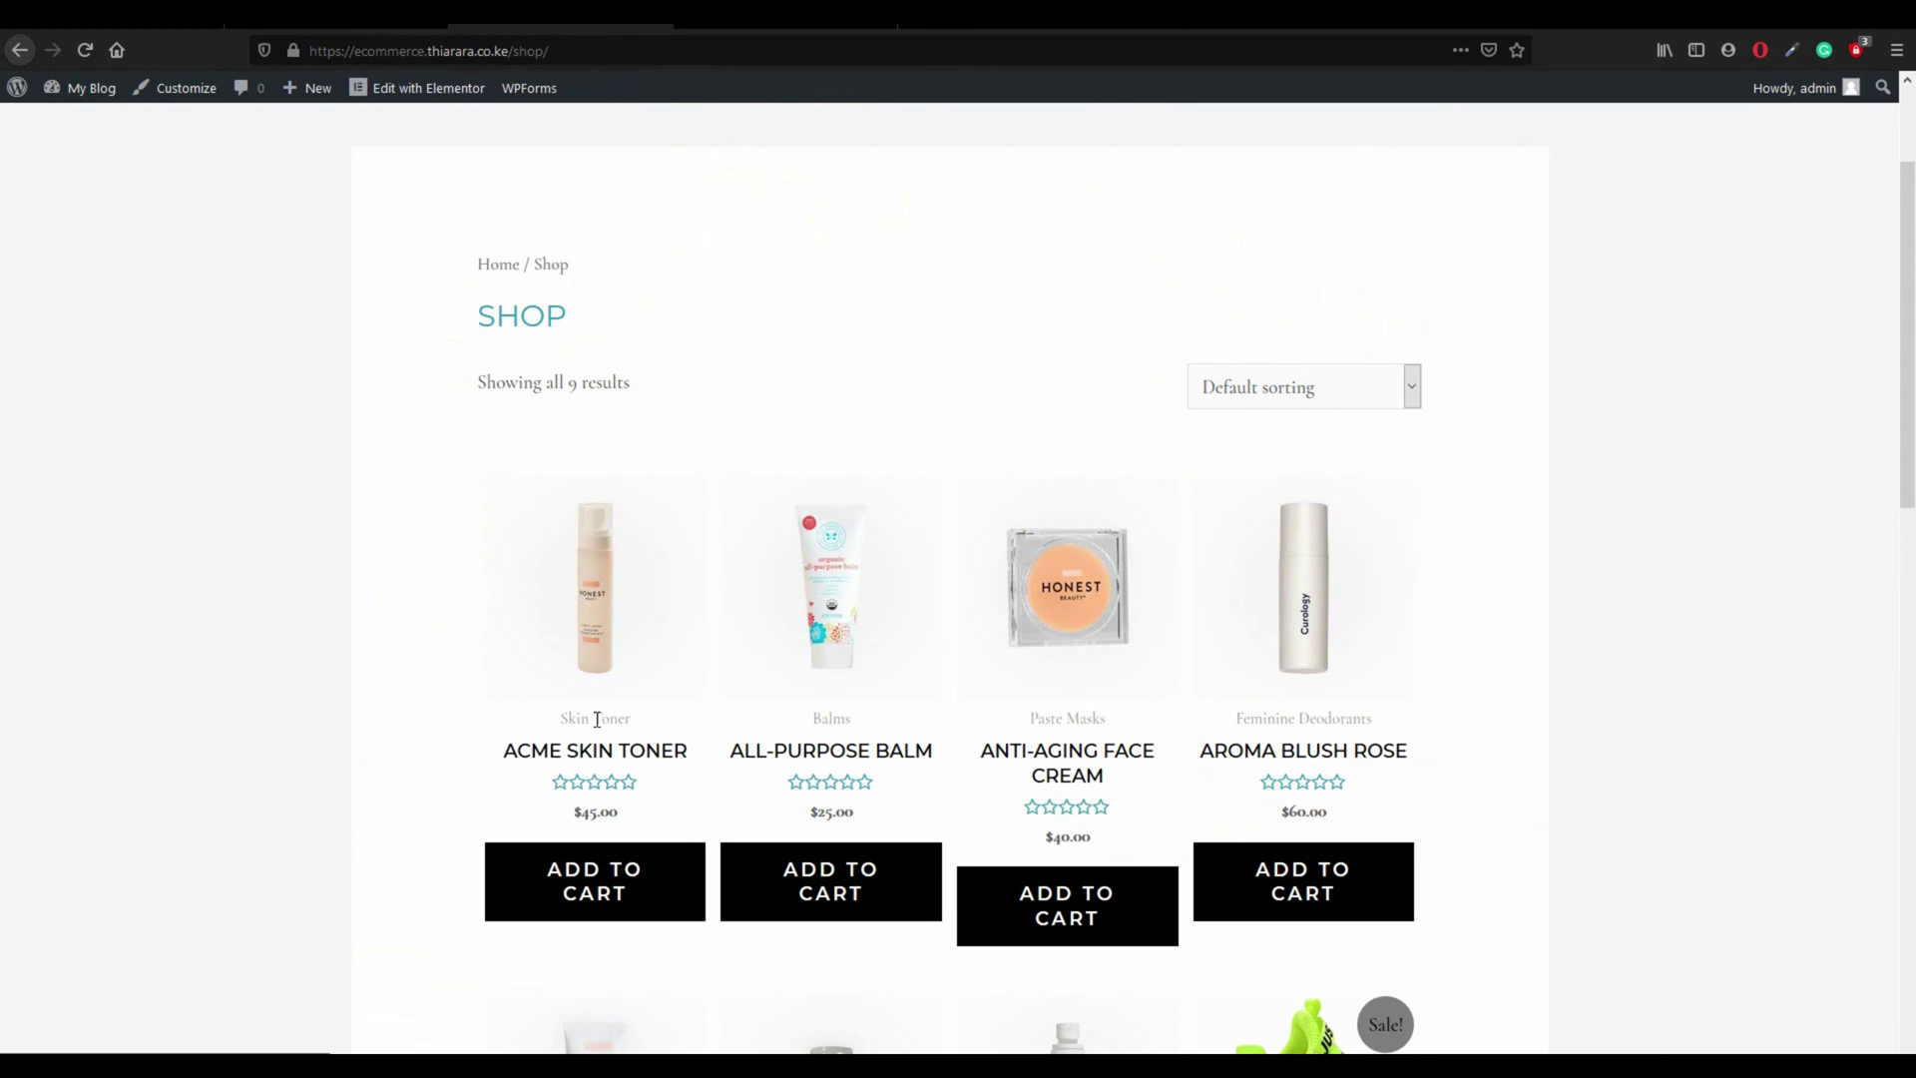
{"action": "left_click", "coordinate": [86, 50]}
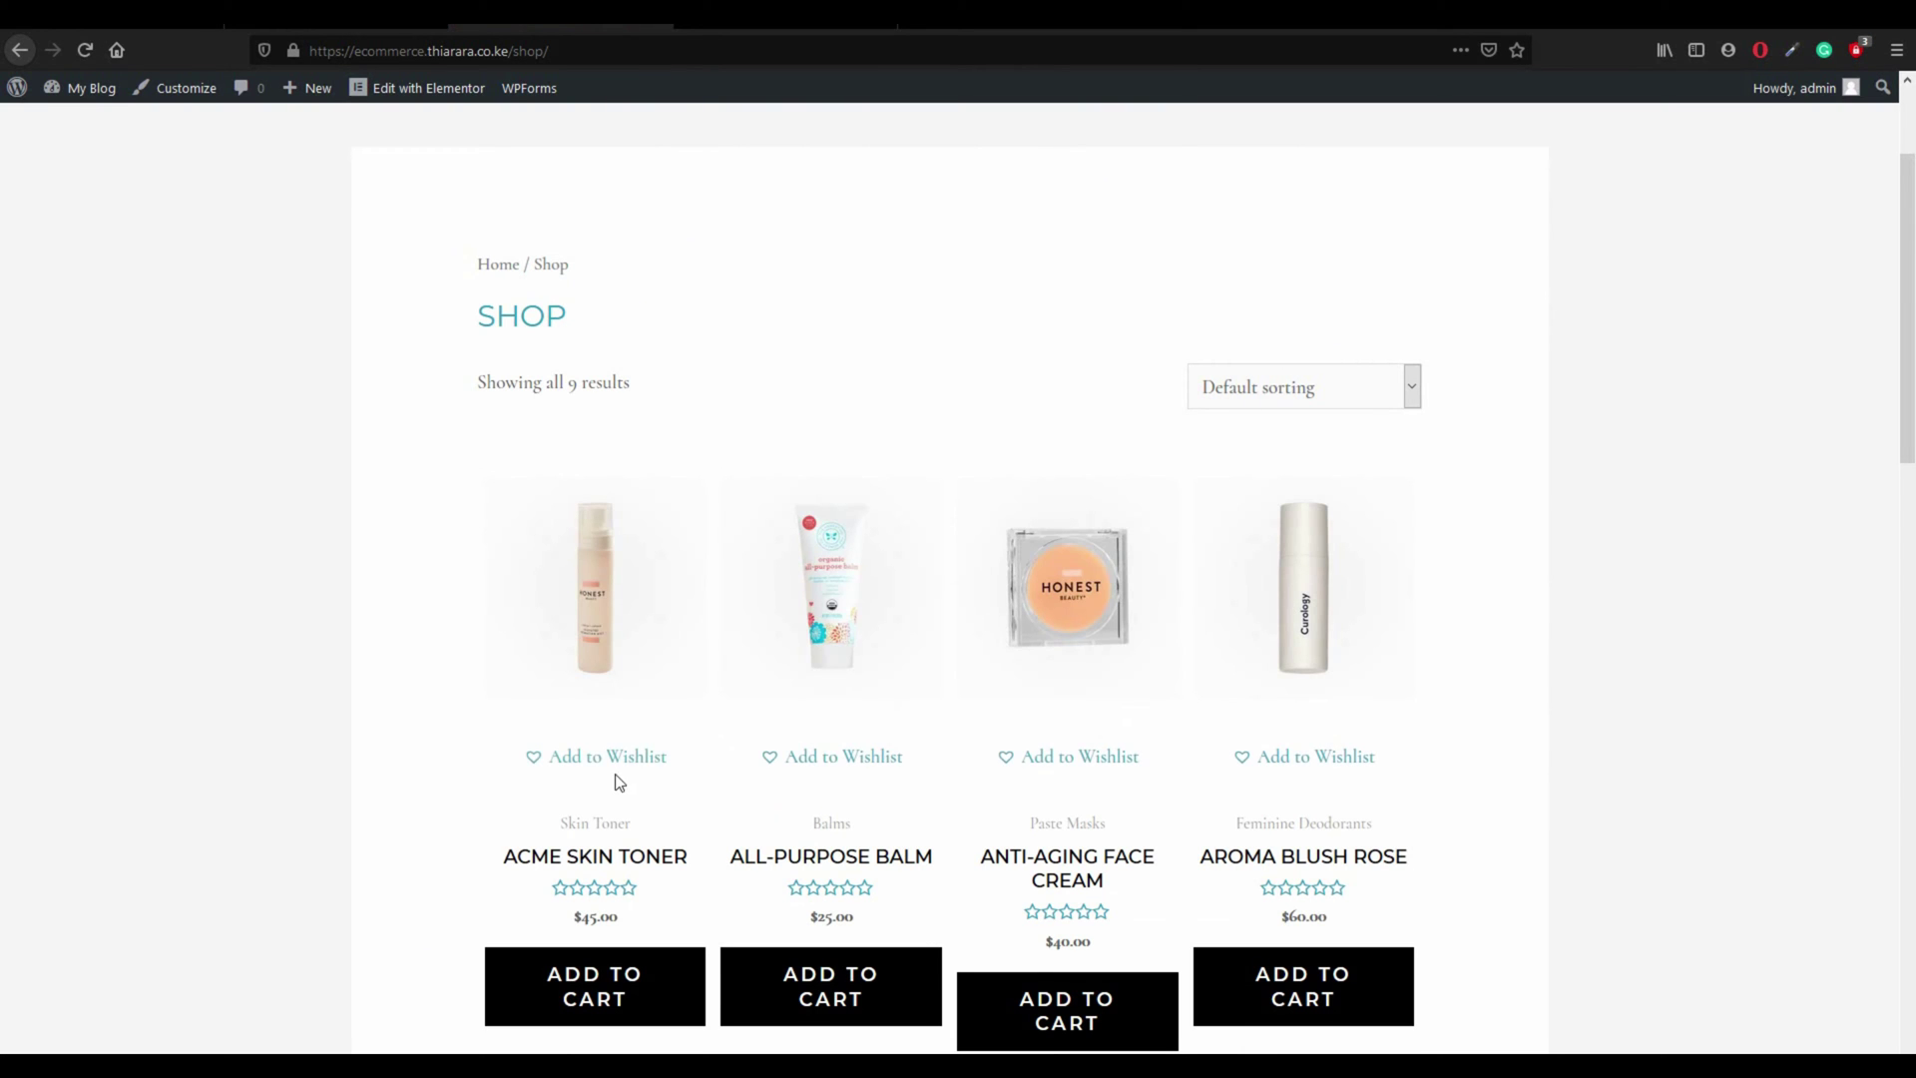
Step: Add Acme Skin Toner to the wishlist from the Shop page, open the wishlist and add the product to the cart
{"action": "left_click", "coordinate": [603, 761]}
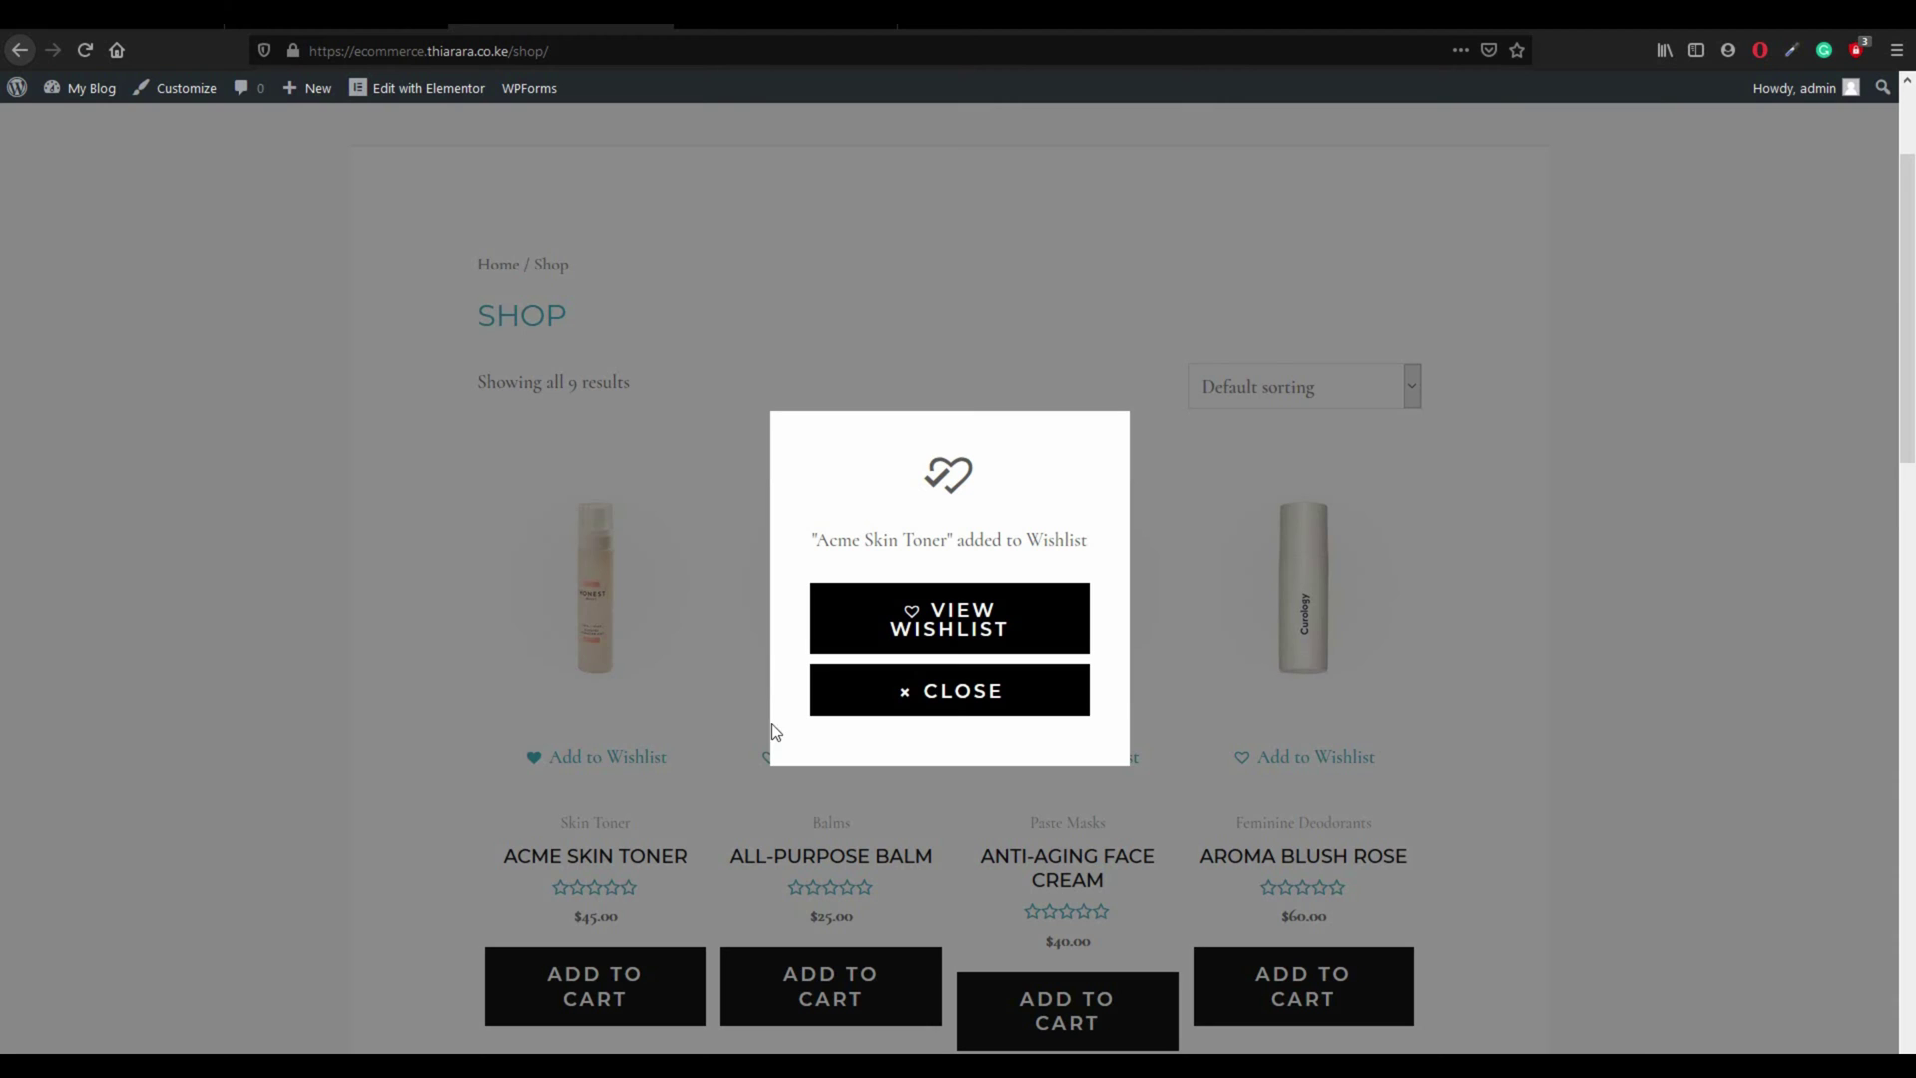
{"action": "left_click", "coordinate": [895, 644]}
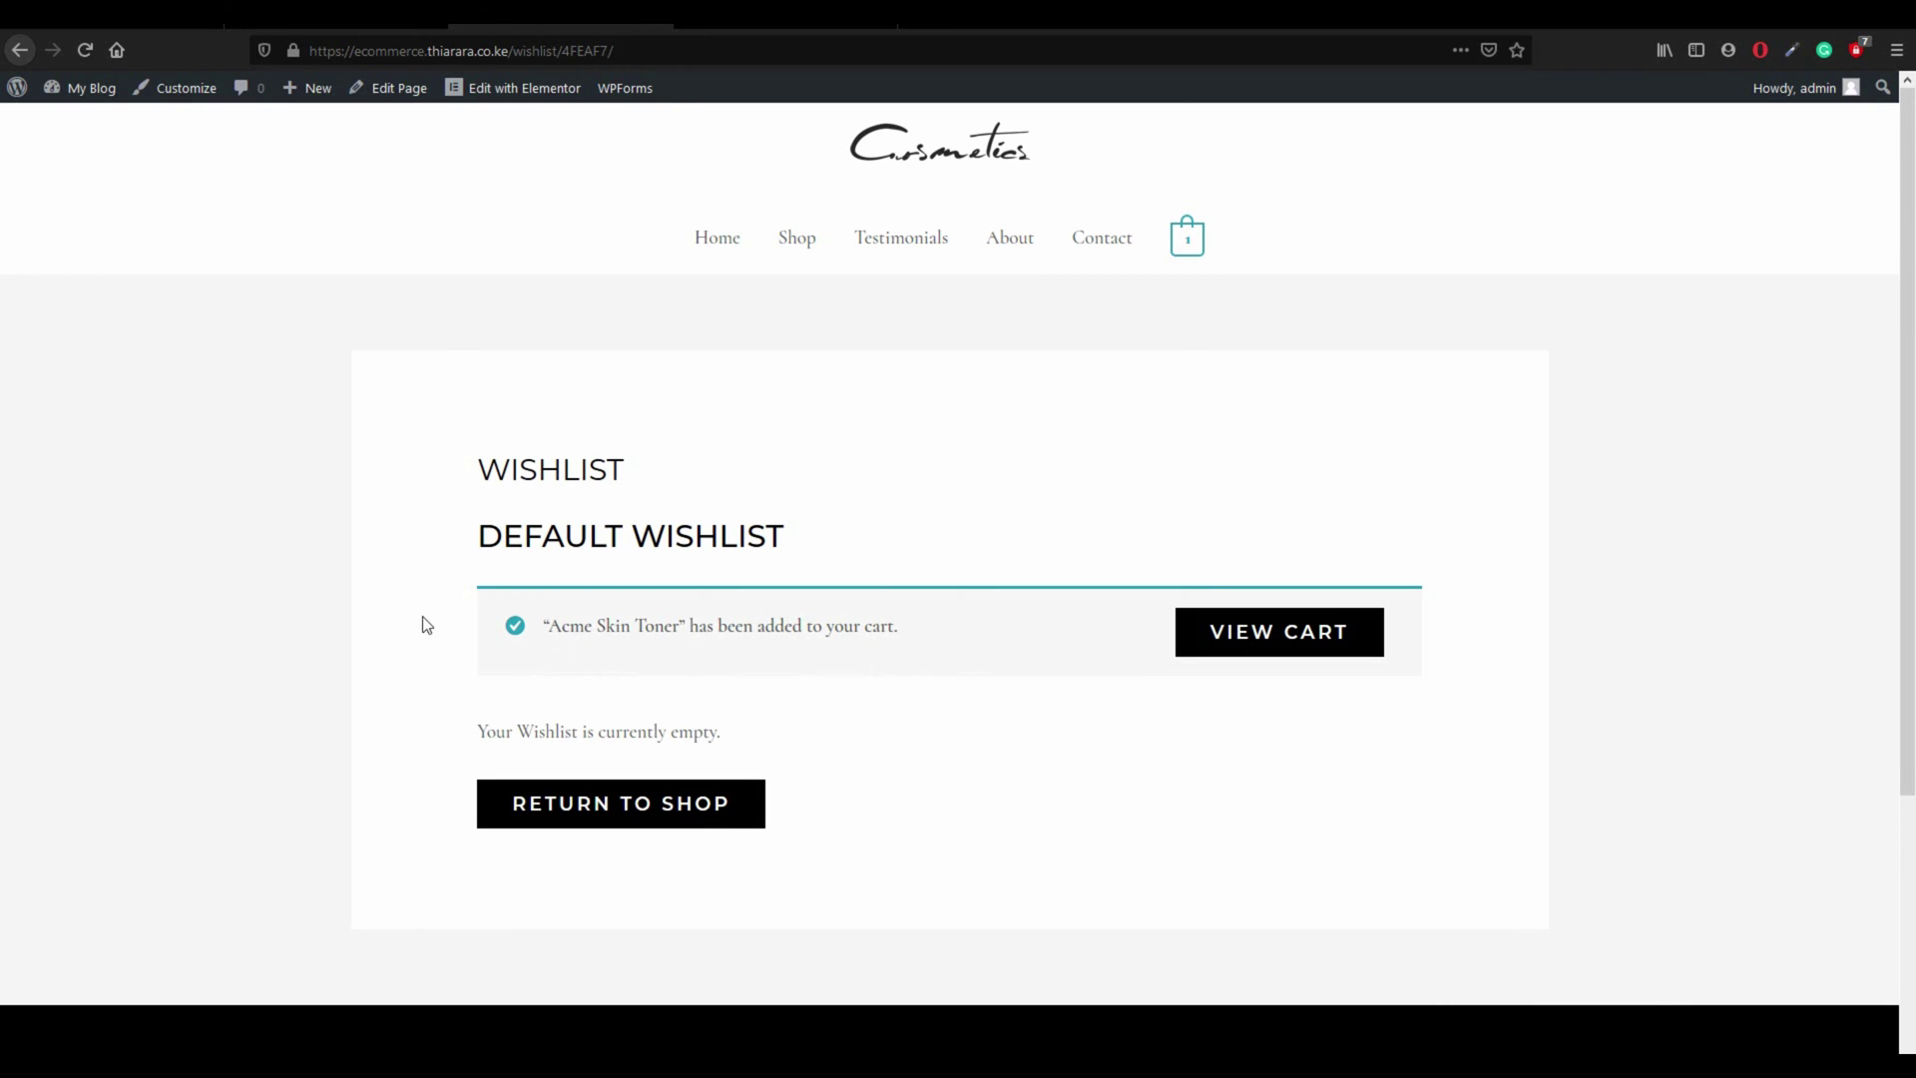
Step: Return to the TI Wishlist settings and turn "Redirect to the checkout page from Wishlist if added to cart" on and back off
{"action": "key", "text": "ctrl+Tab"}
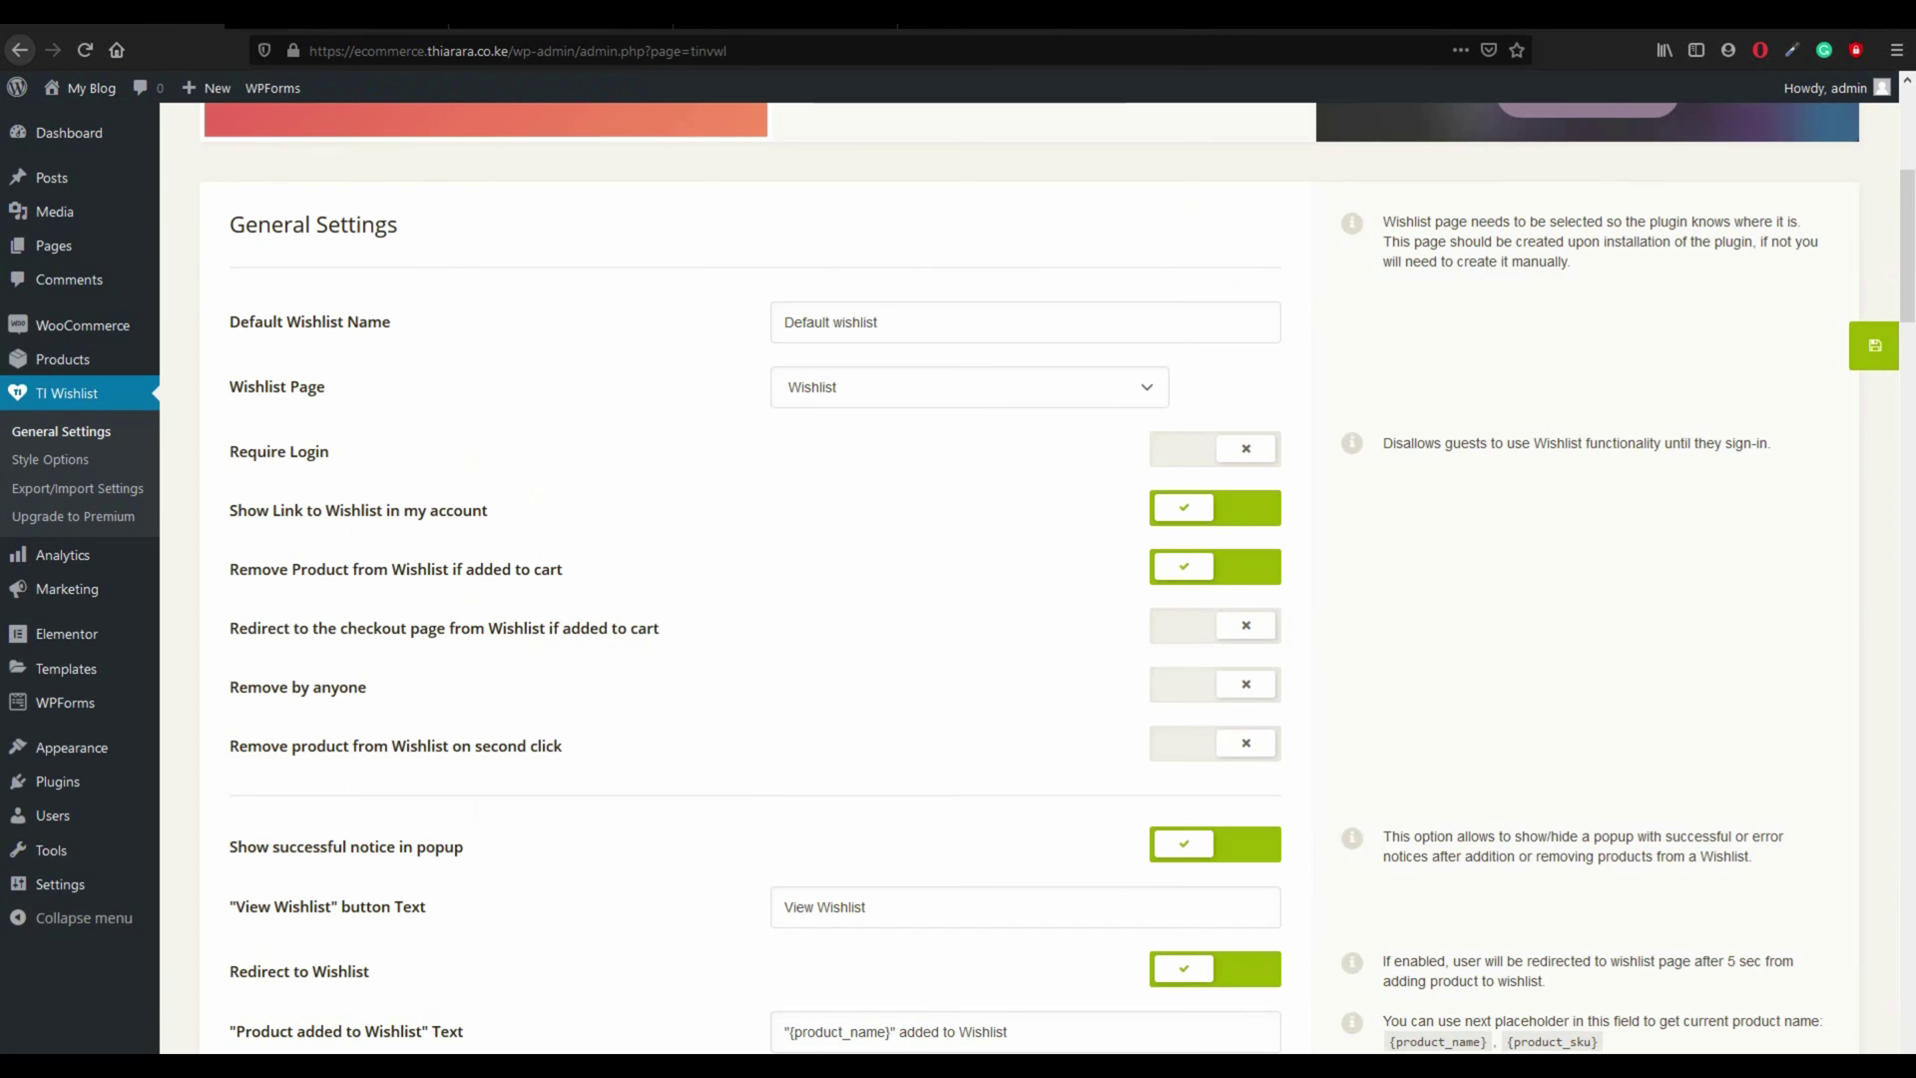
{"action": "scroll", "coordinate": [918, 726], "scroll_direction": "down", "scroll_amount": 1}
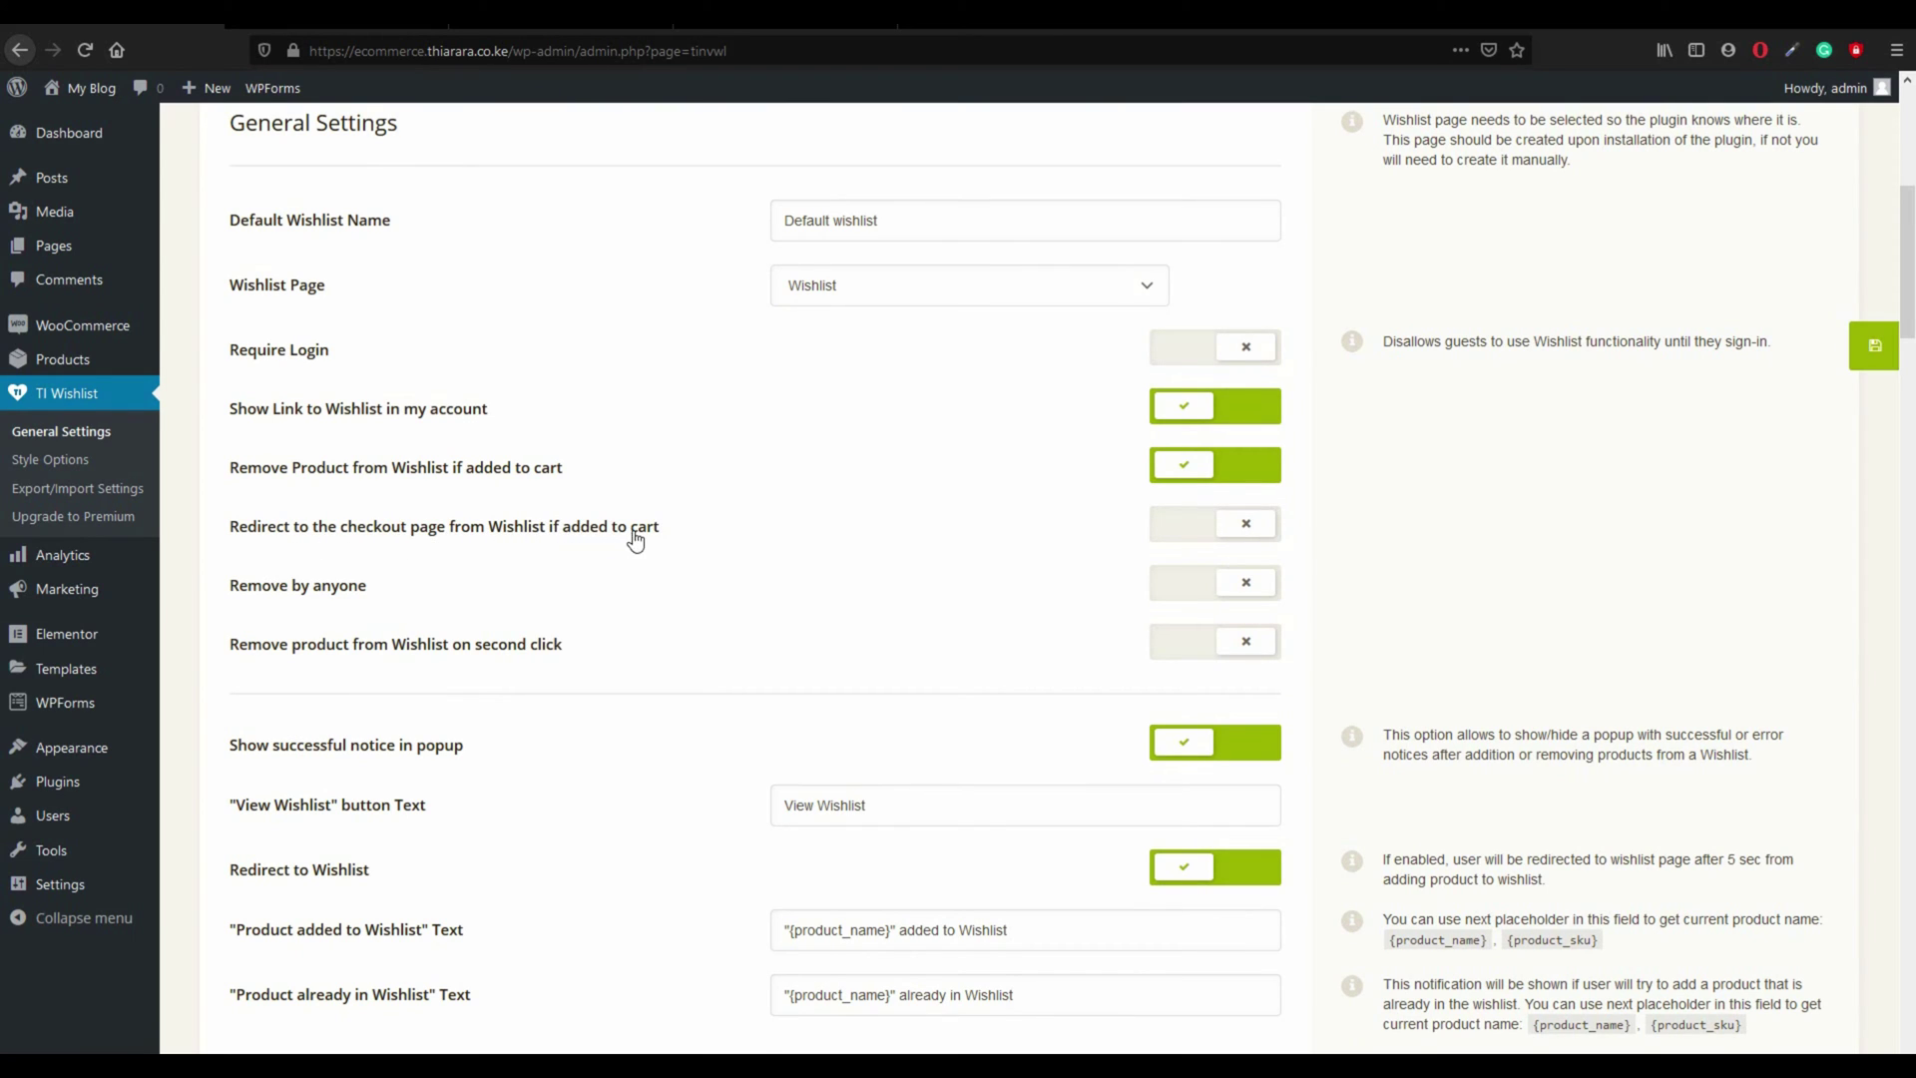
{"action": "left_click", "coordinate": [1238, 534]}
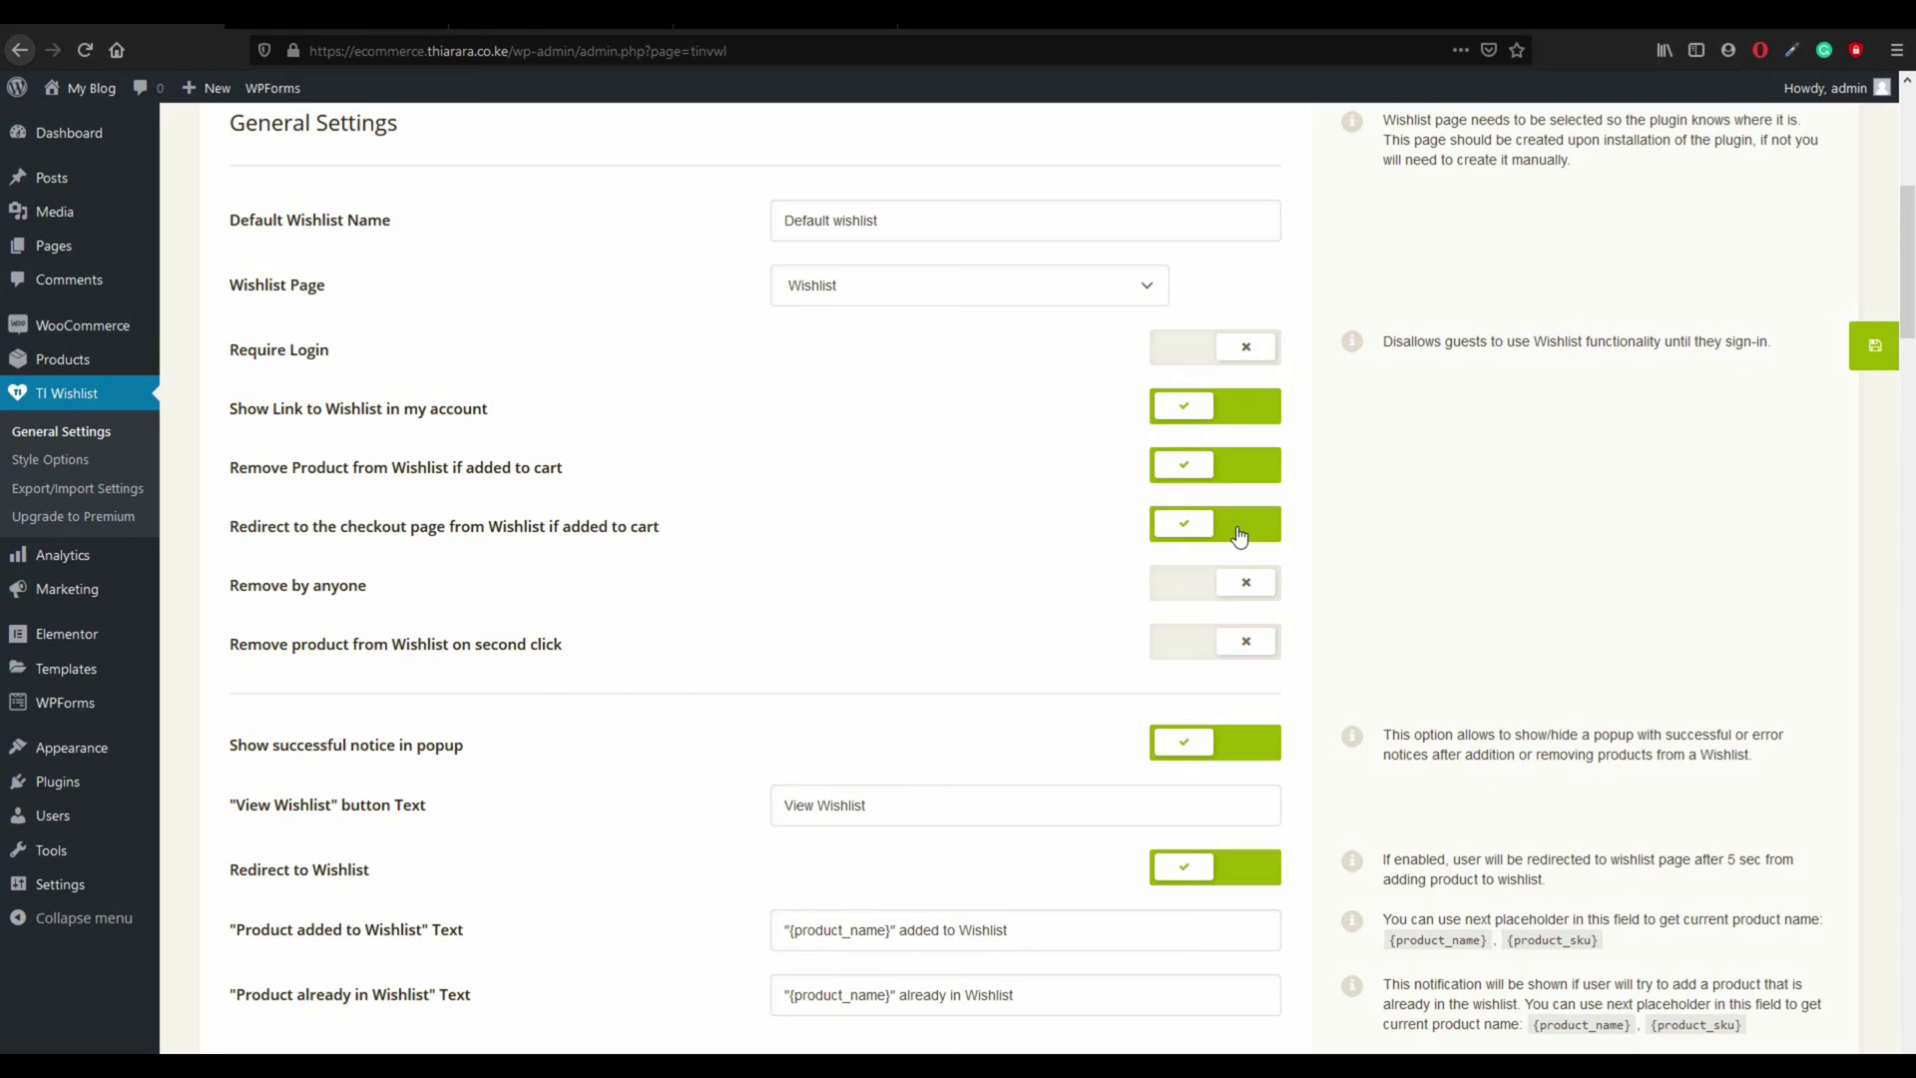
{"action": "left_click", "coordinate": [1239, 536]}
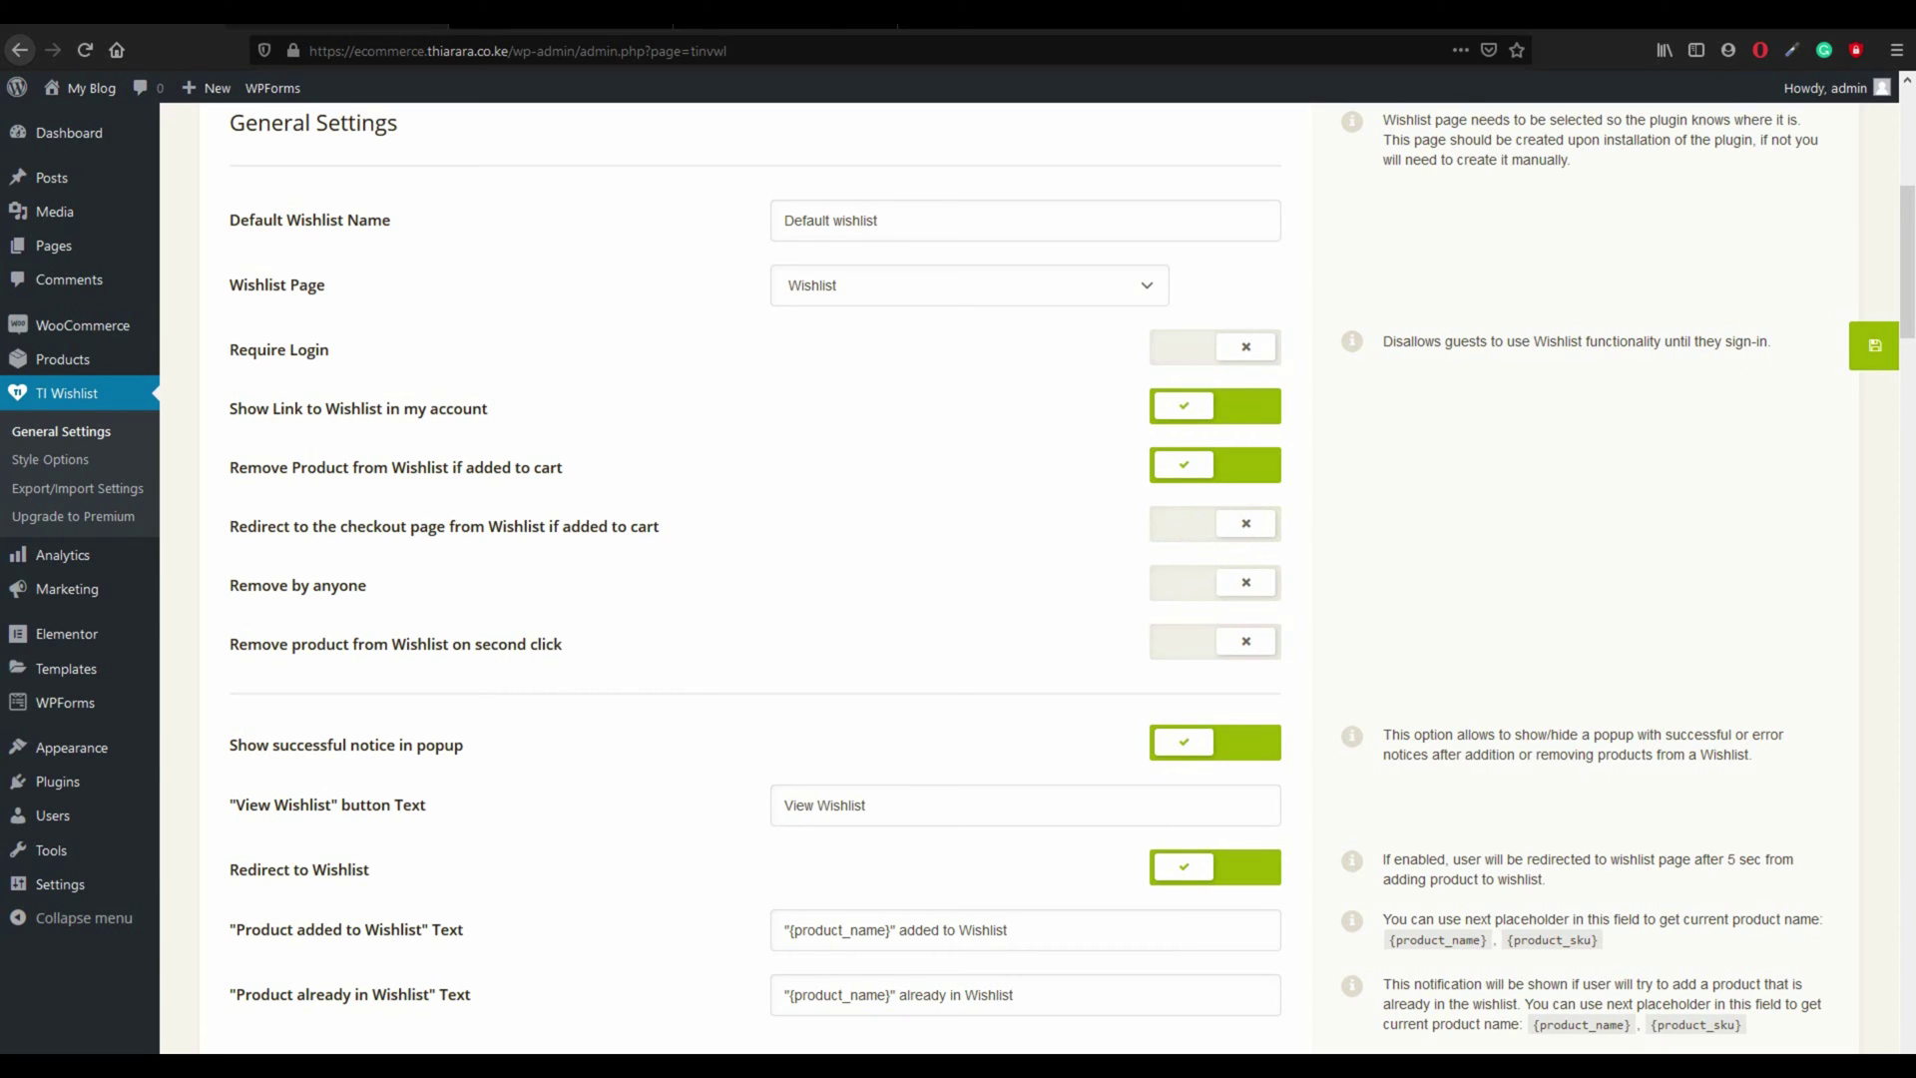
Step: Switch back to the storefront wishlist page, open the cart and review its contents
{"action": "left_click", "coordinate": [535, 28]}
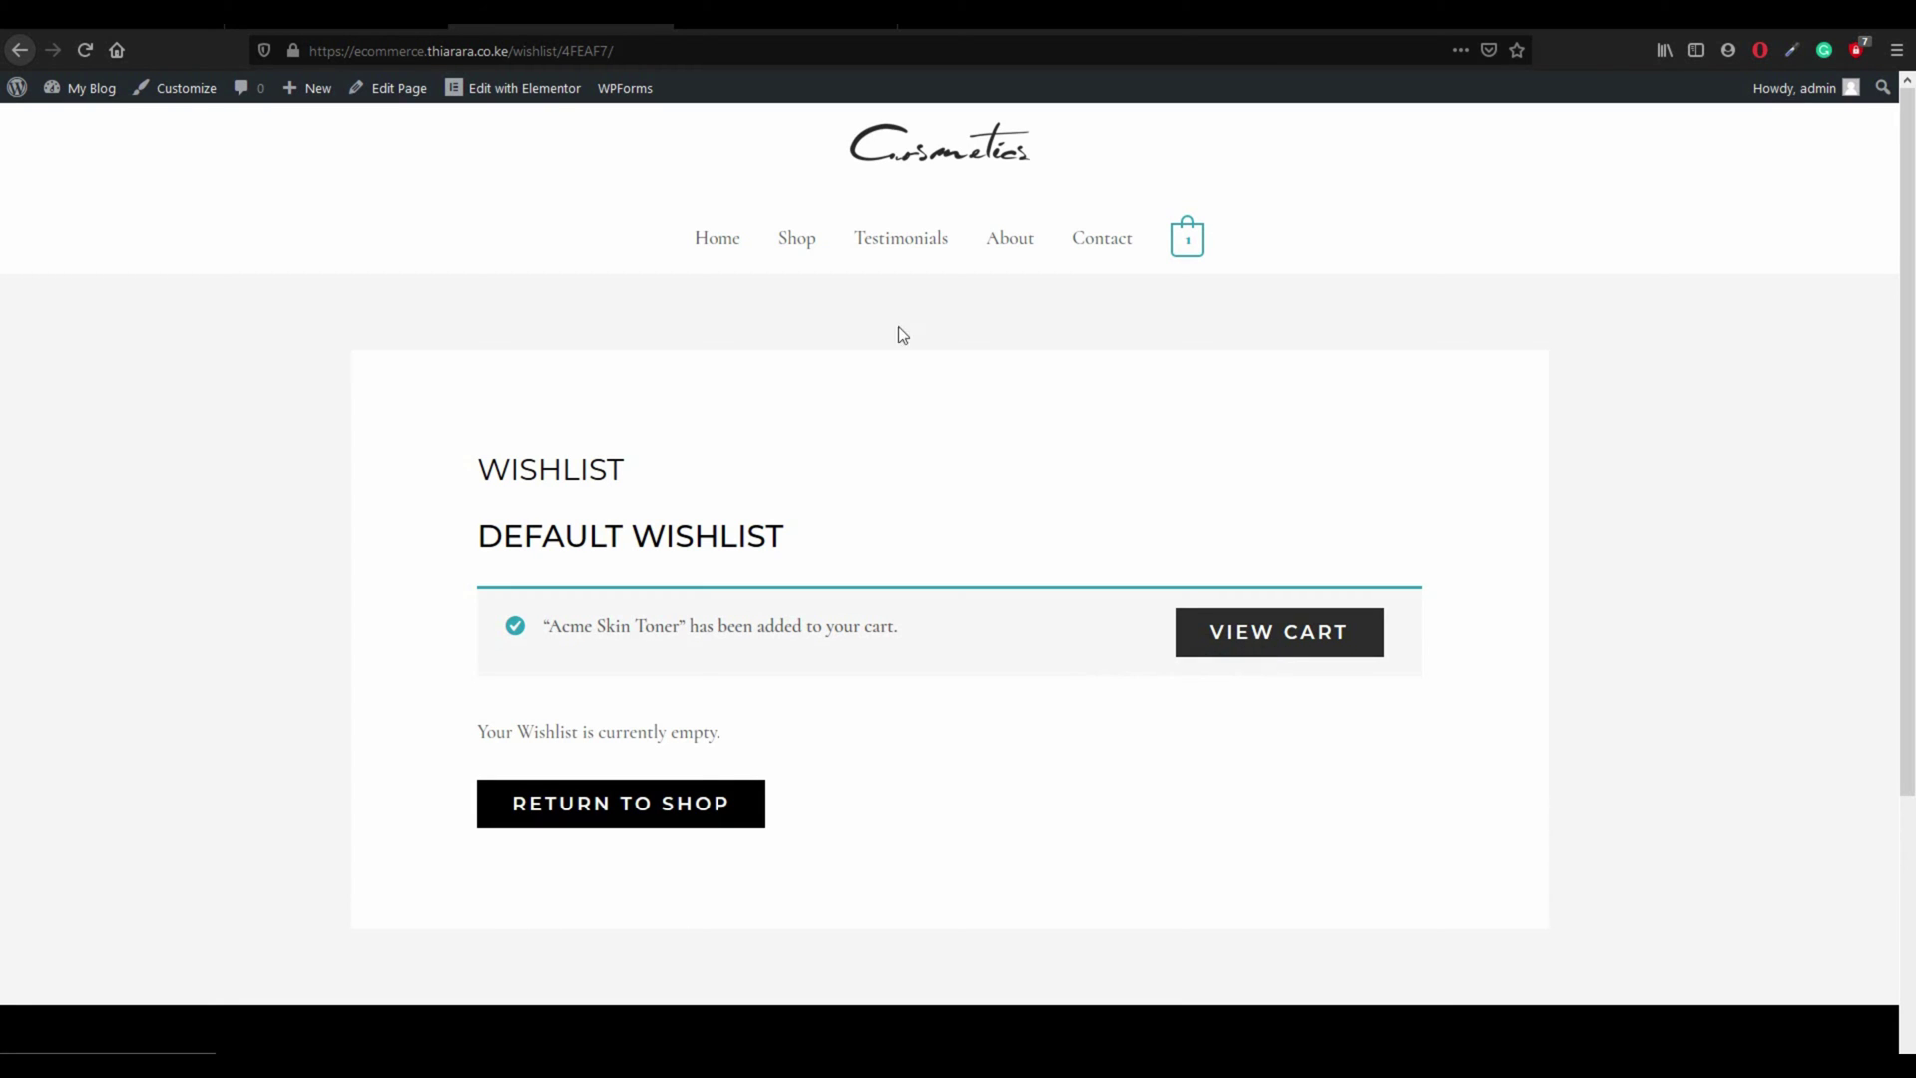
{"action": "left_click", "coordinate": [1261, 663]}
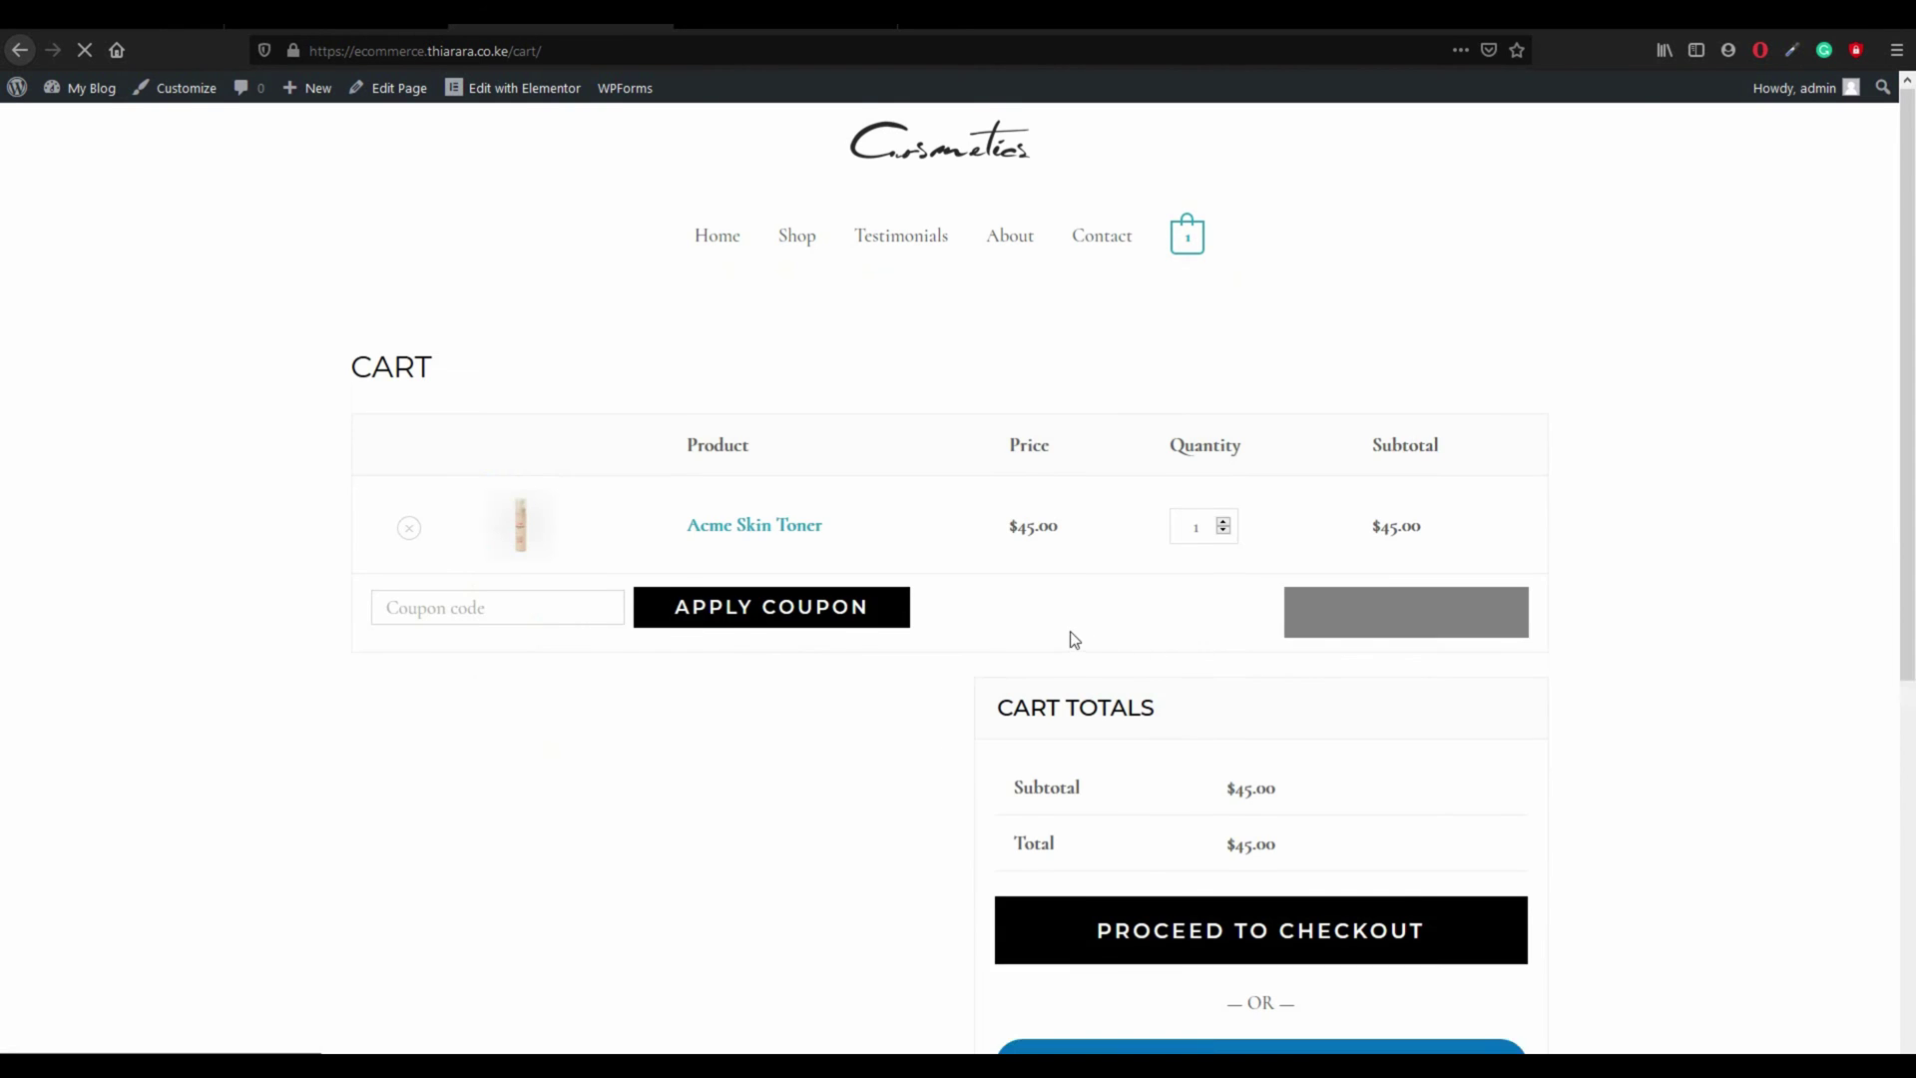
{"action": "scroll", "coordinate": [1148, 609], "scroll_direction": "down", "scroll_amount": 2}
{"action": "scroll", "coordinate": [1189, 732], "scroll_direction": "up", "scroll_amount": 2}
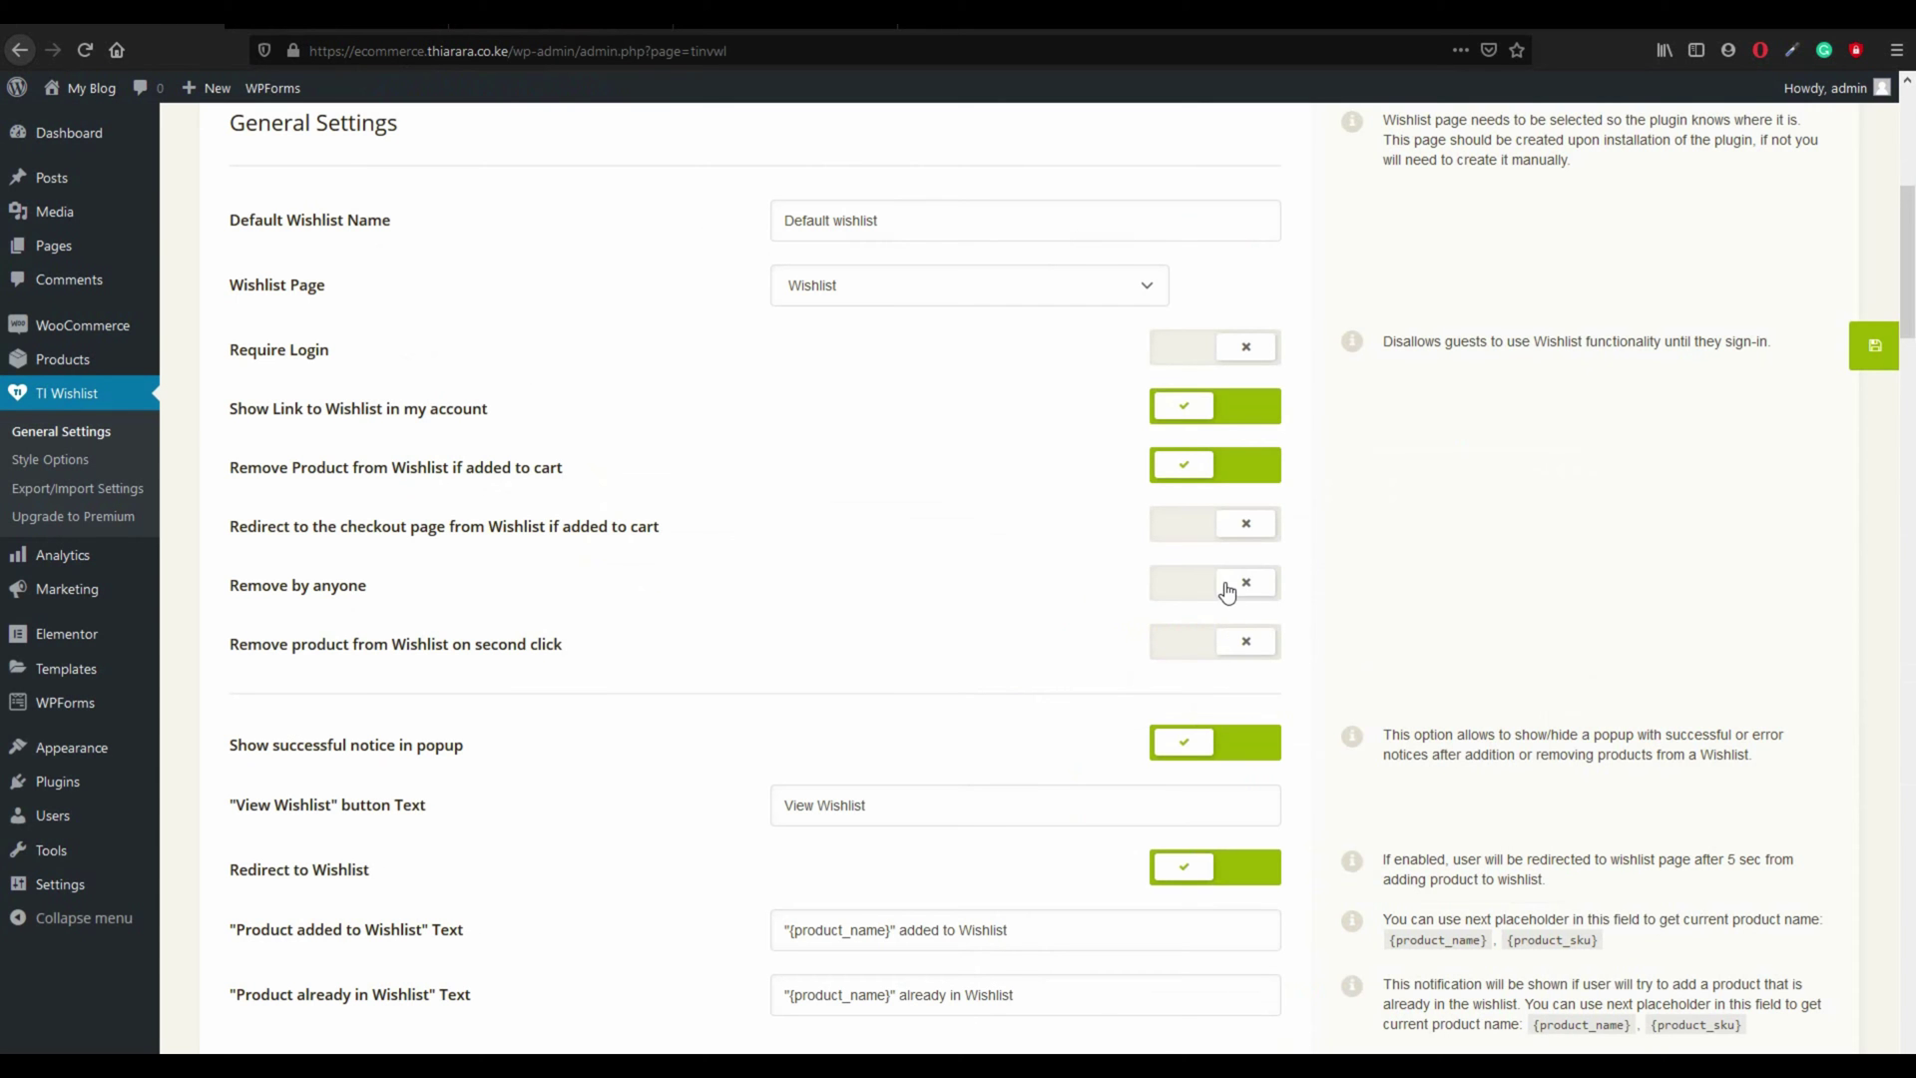
Step: In the general wishlist settings, turn "Remove by anyone" and the checkout redirect on and back off
{"action": "left_click", "coordinate": [1219, 589]}
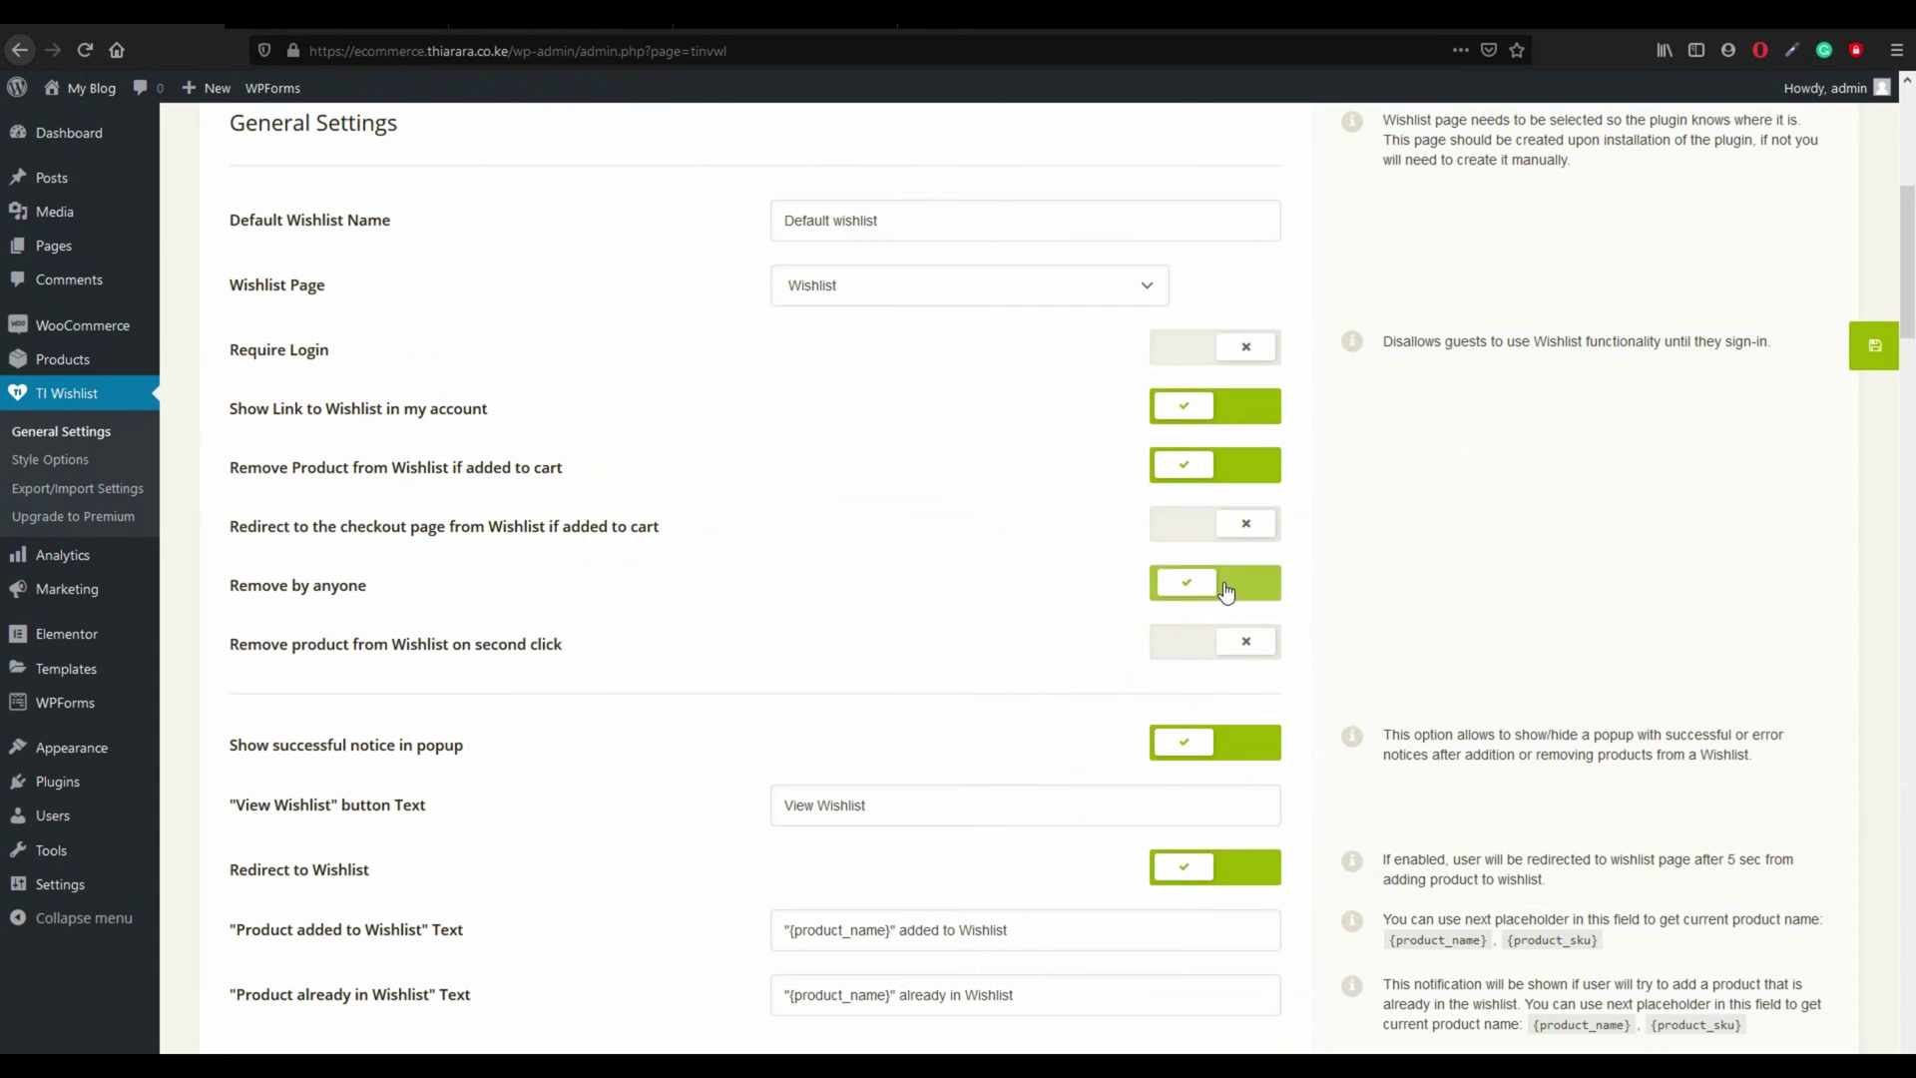
{"action": "left_click", "coordinate": [1221, 597]}
{"action": "left_click", "coordinate": [1230, 527]}
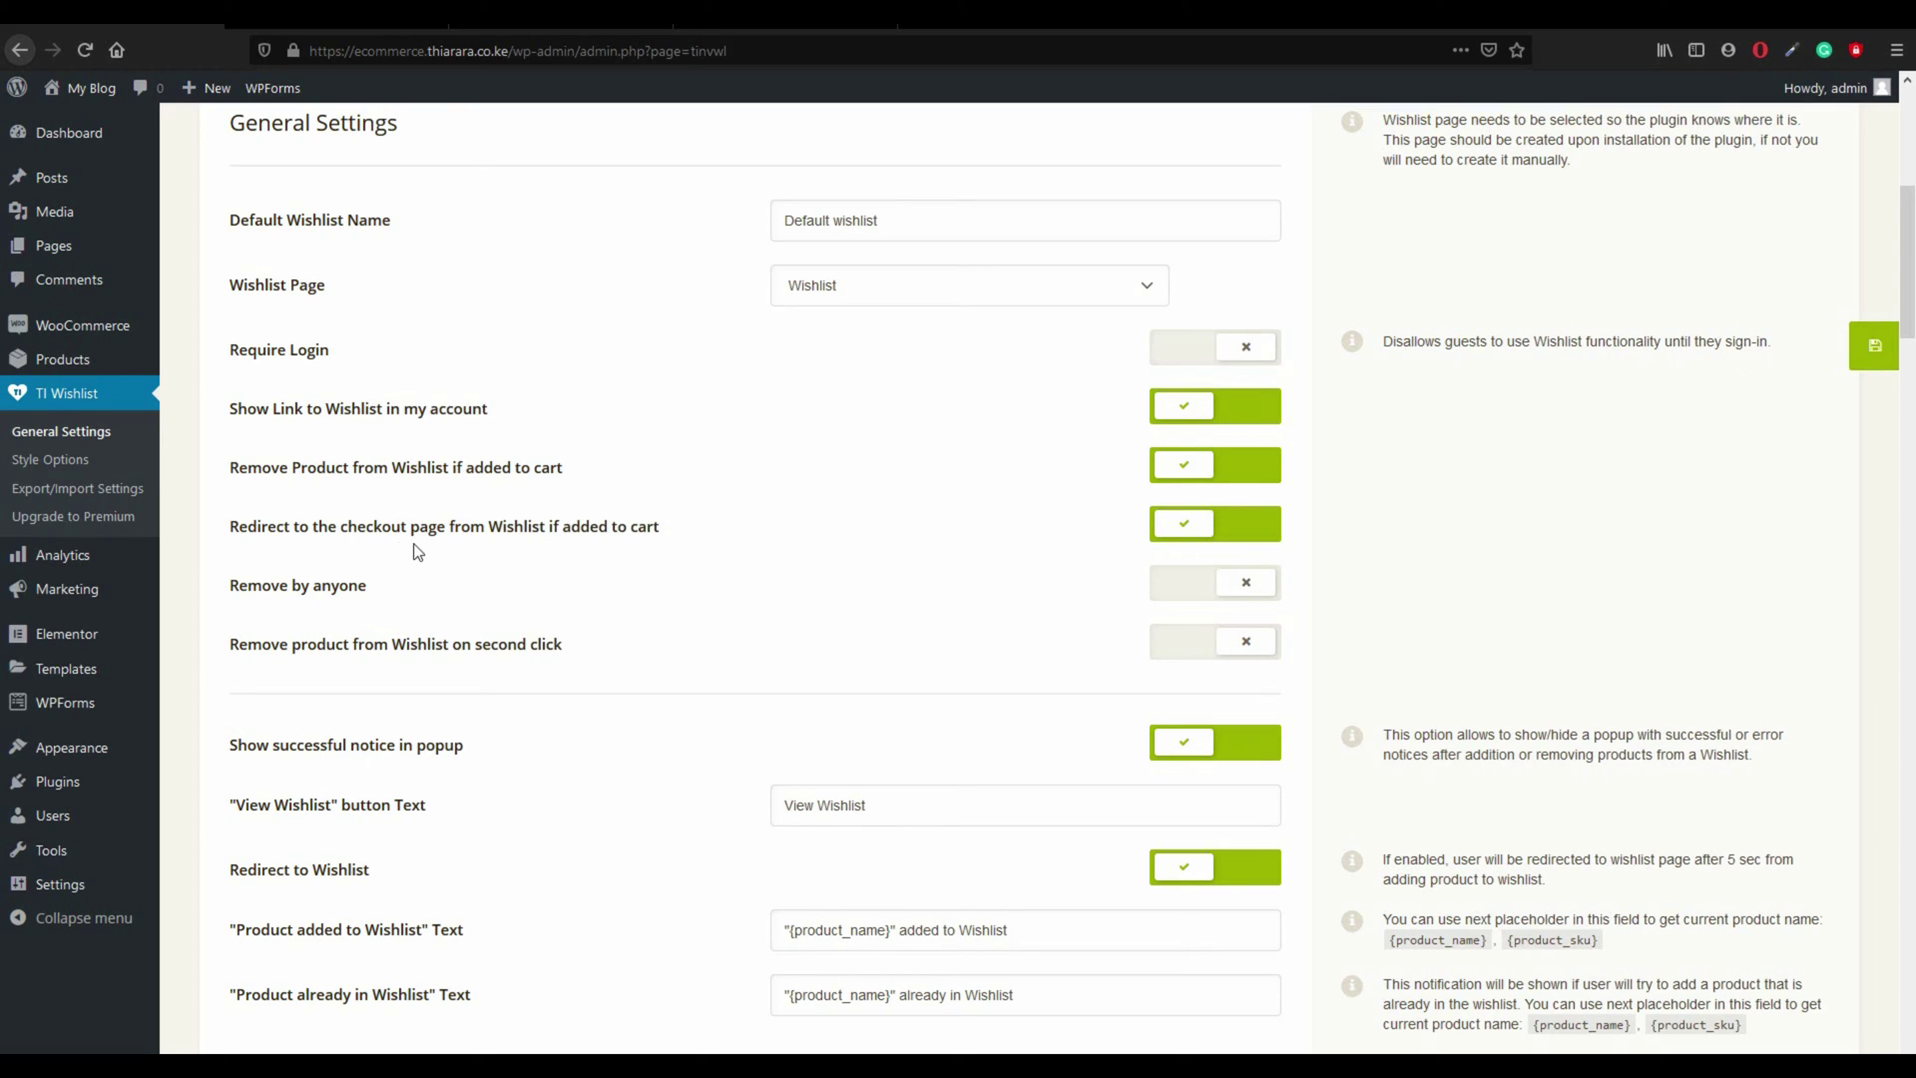
{"action": "left_click", "coordinate": [1225, 532]}
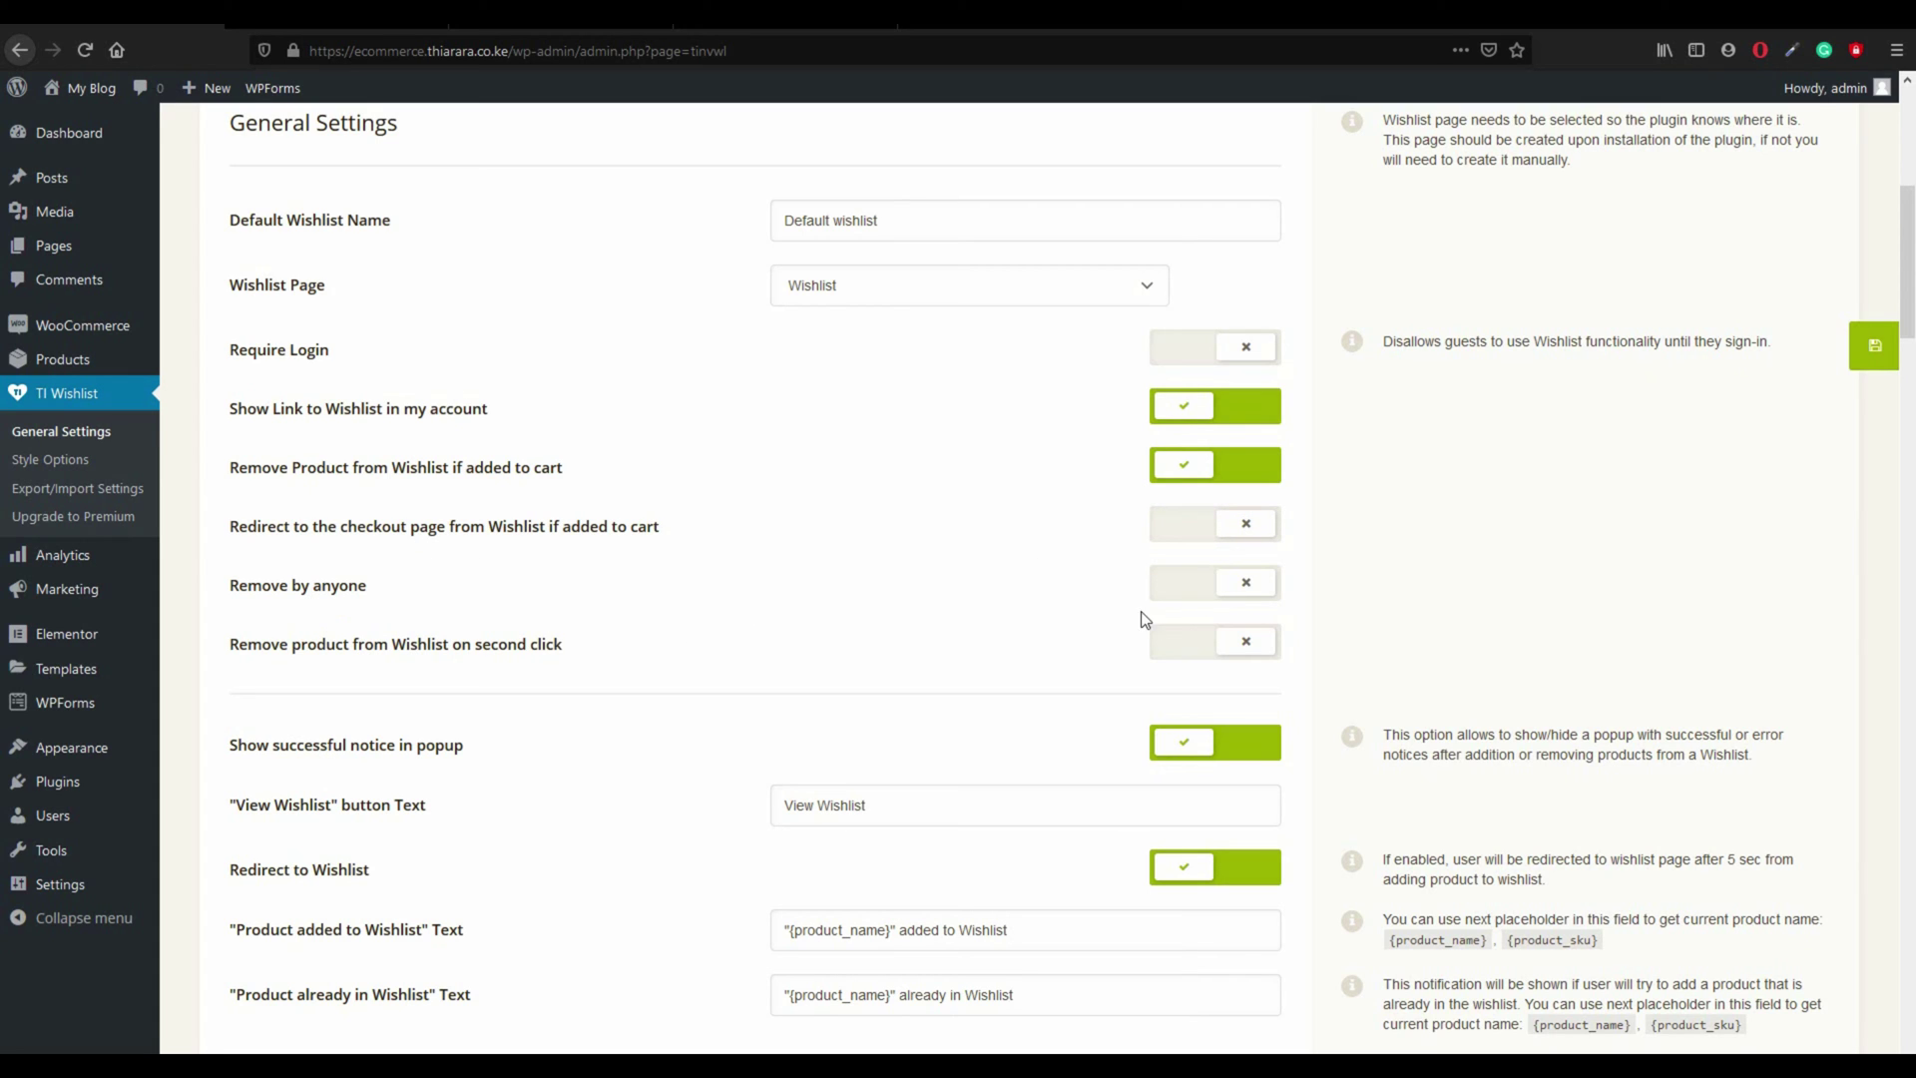
Step: Examine the popup notice settings, including the "View Wishlist" button text and the "Product added" and "Product already in Wishlist" texts
{"action": "scroll", "coordinate": [753, 659], "scroll_direction": "down", "scroll_amount": 3}
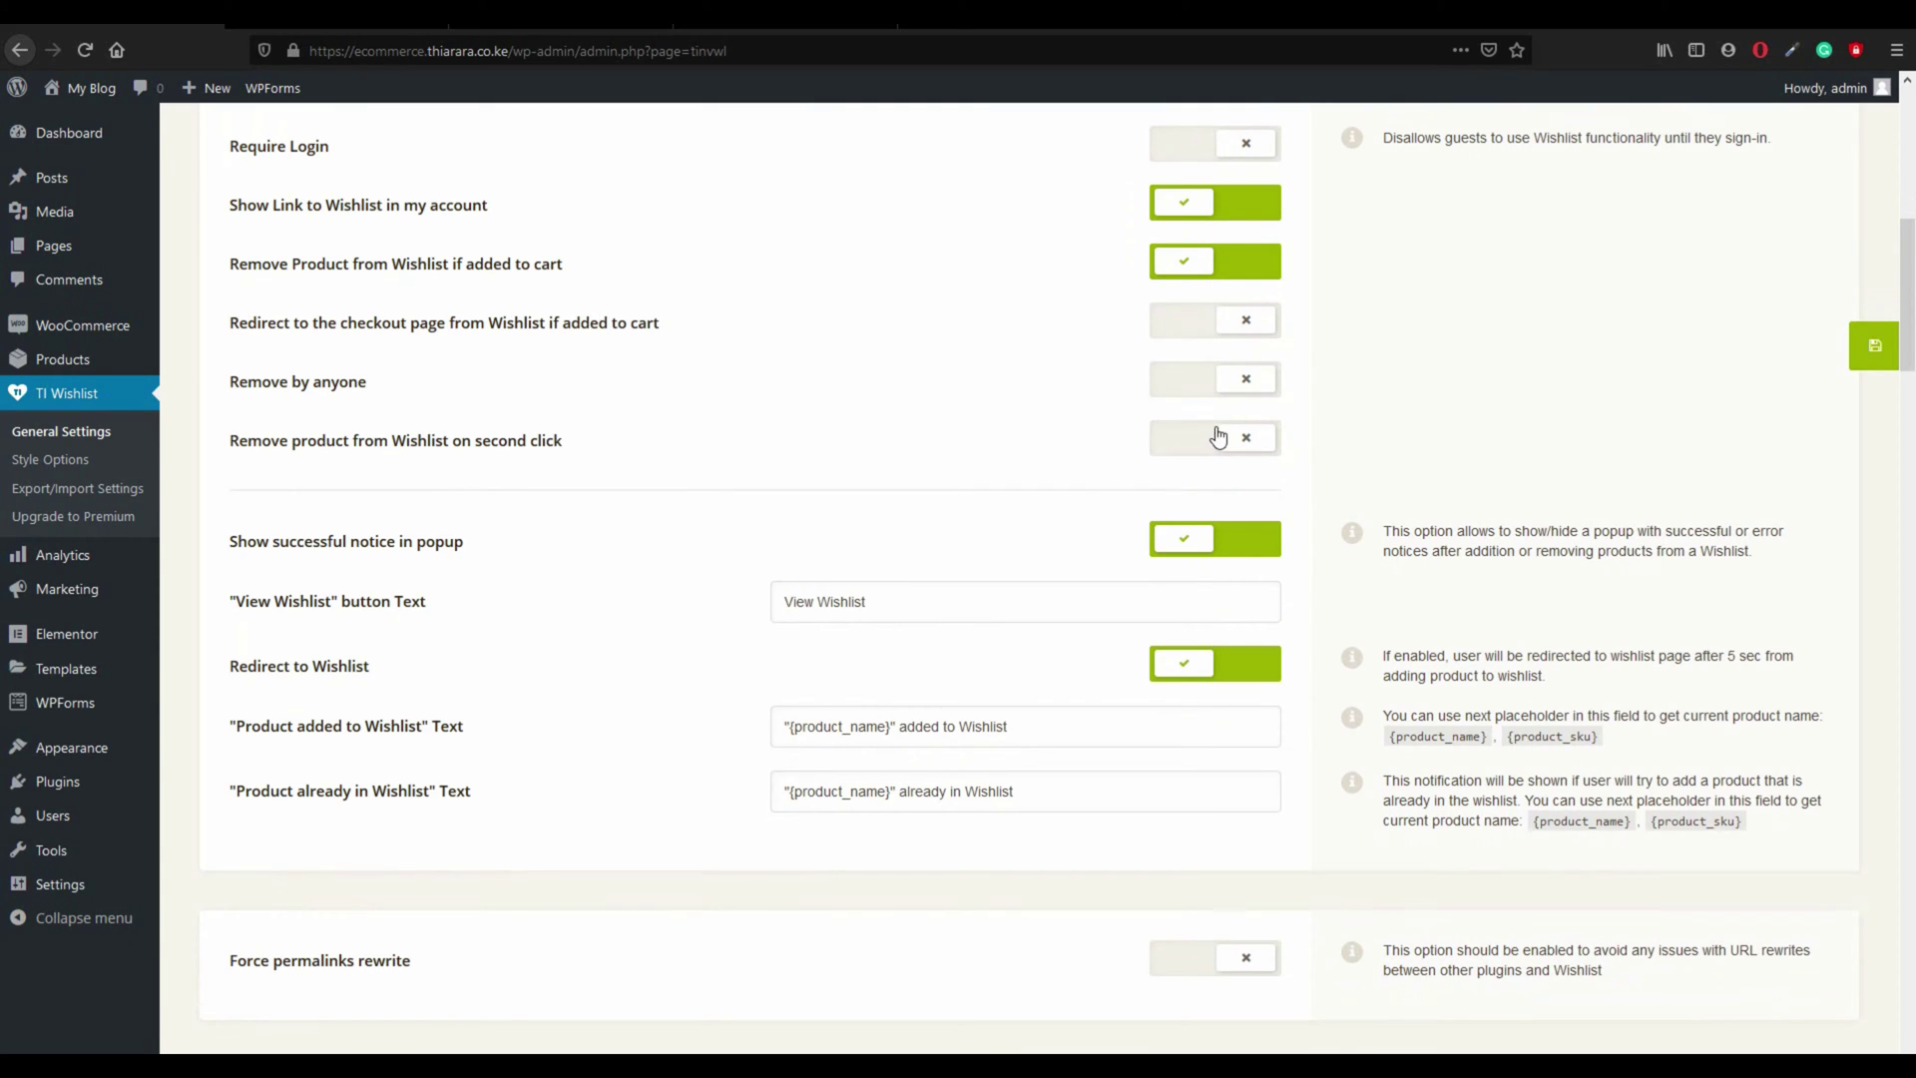
{"action": "left_click_drag", "start_coordinate": [399, 635], "coordinate": [240, 612]}
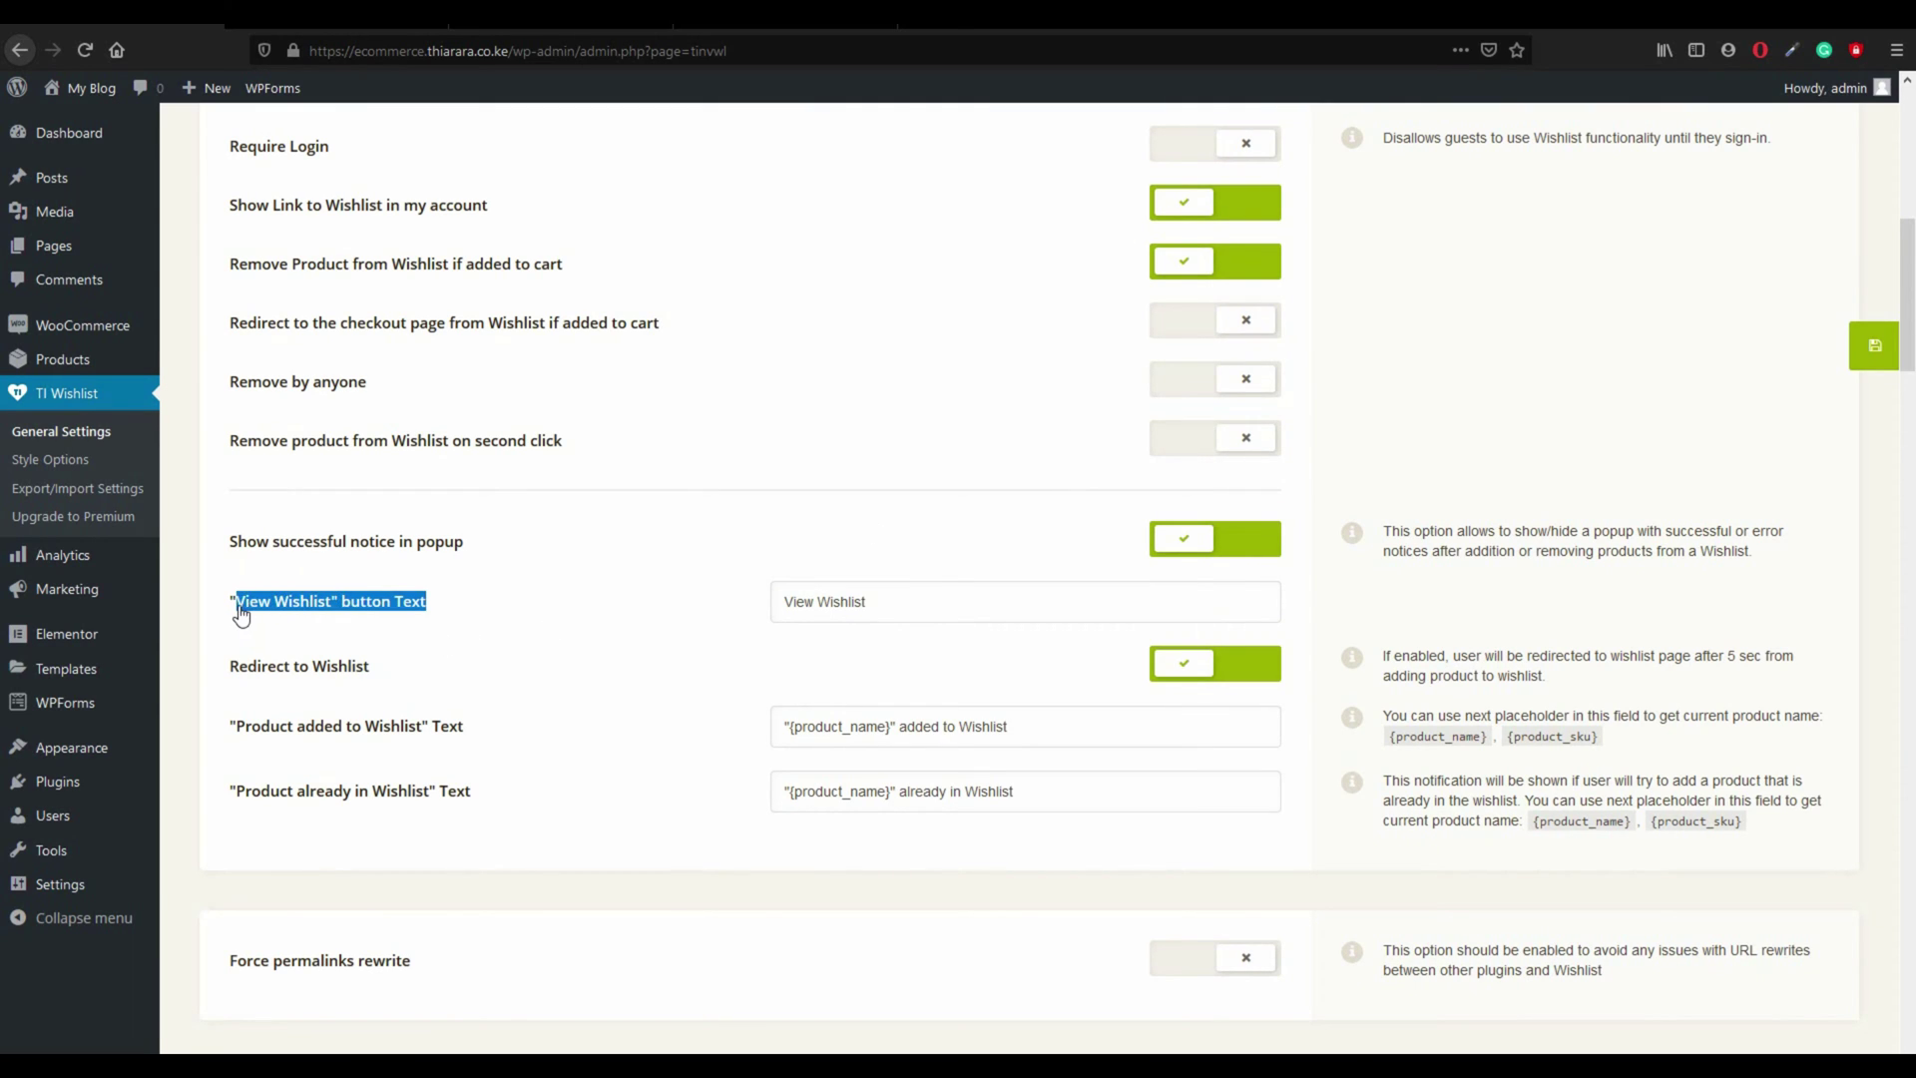
{"action": "left_click", "coordinate": [315, 623]}
{"action": "triple_click", "coordinate": [940, 611]}
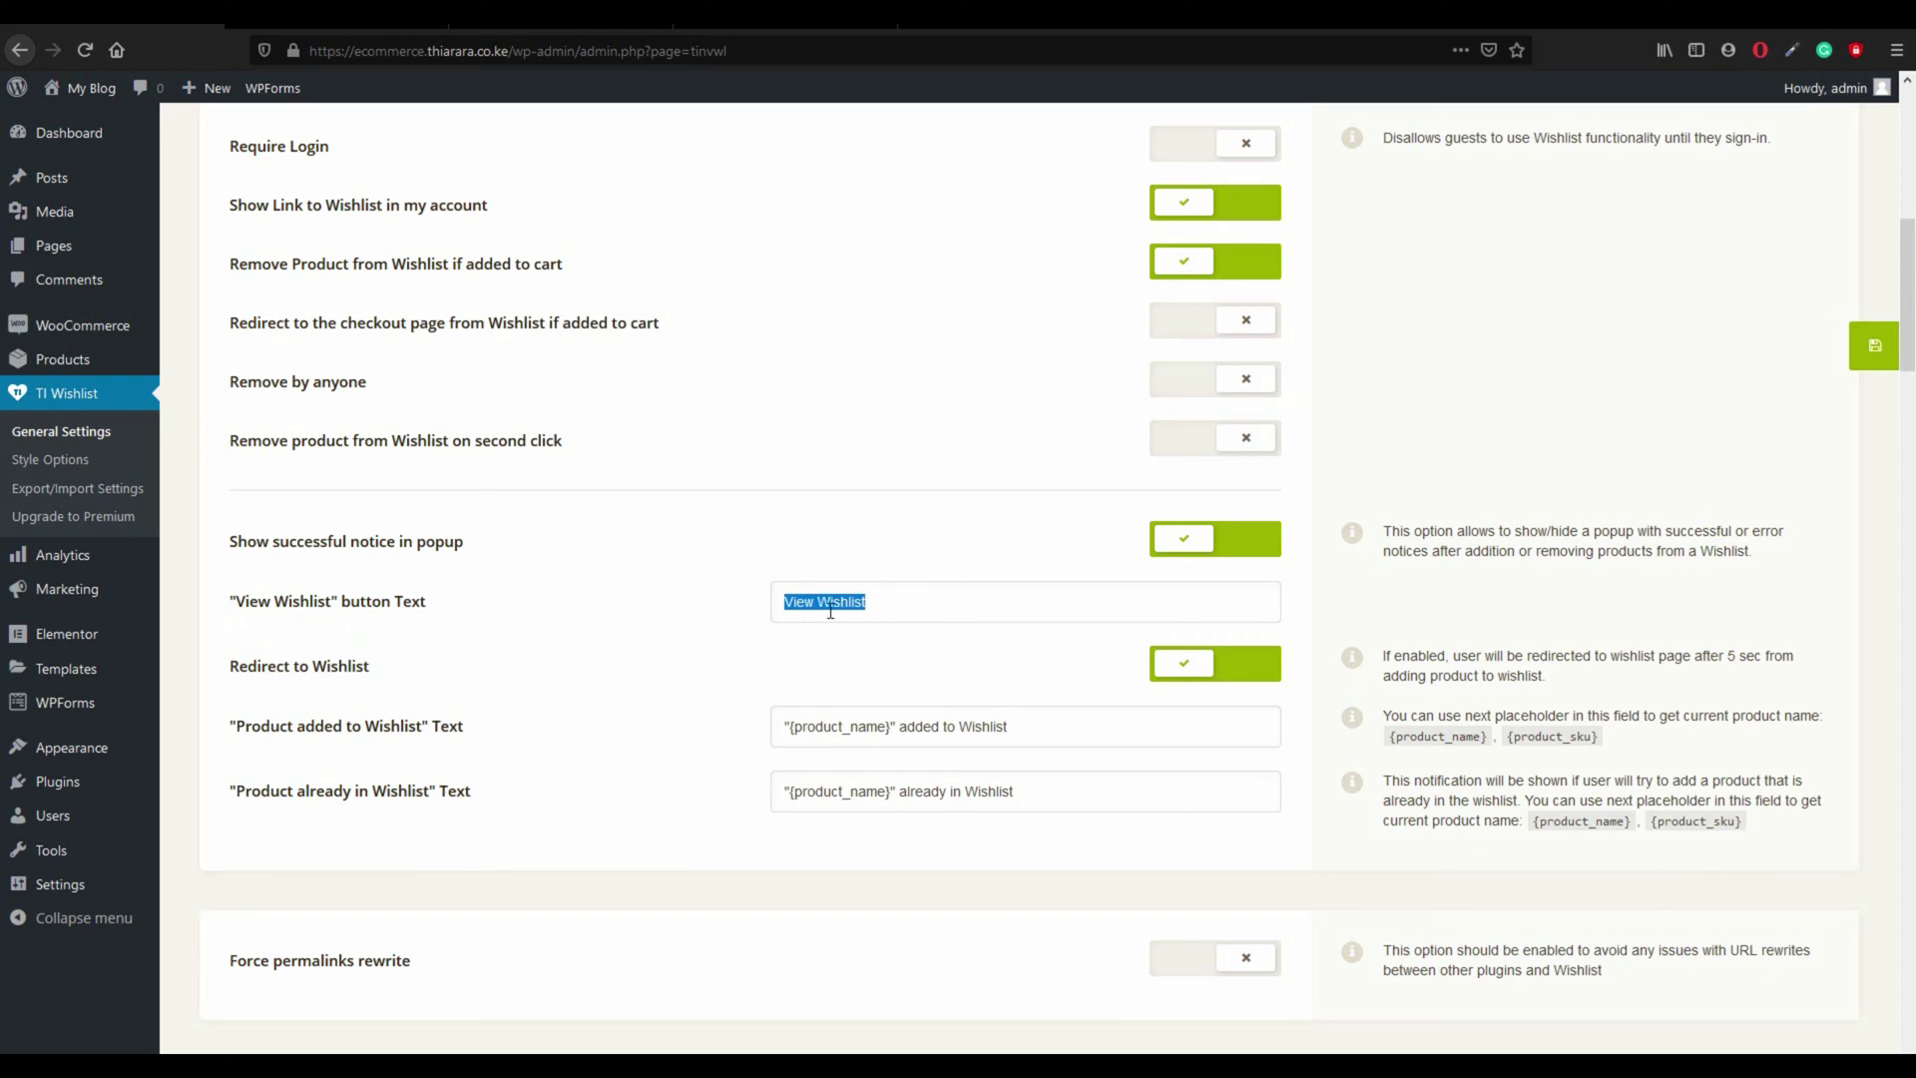
{"action": "left_click", "coordinate": [810, 609]}
{"action": "left_click_drag", "start_coordinate": [876, 602], "coordinate": [770, 595]}
{"action": "left_click", "coordinate": [870, 617]}
{"action": "scroll", "coordinate": [699, 699], "scroll_direction": "down", "scroll_amount": 1}
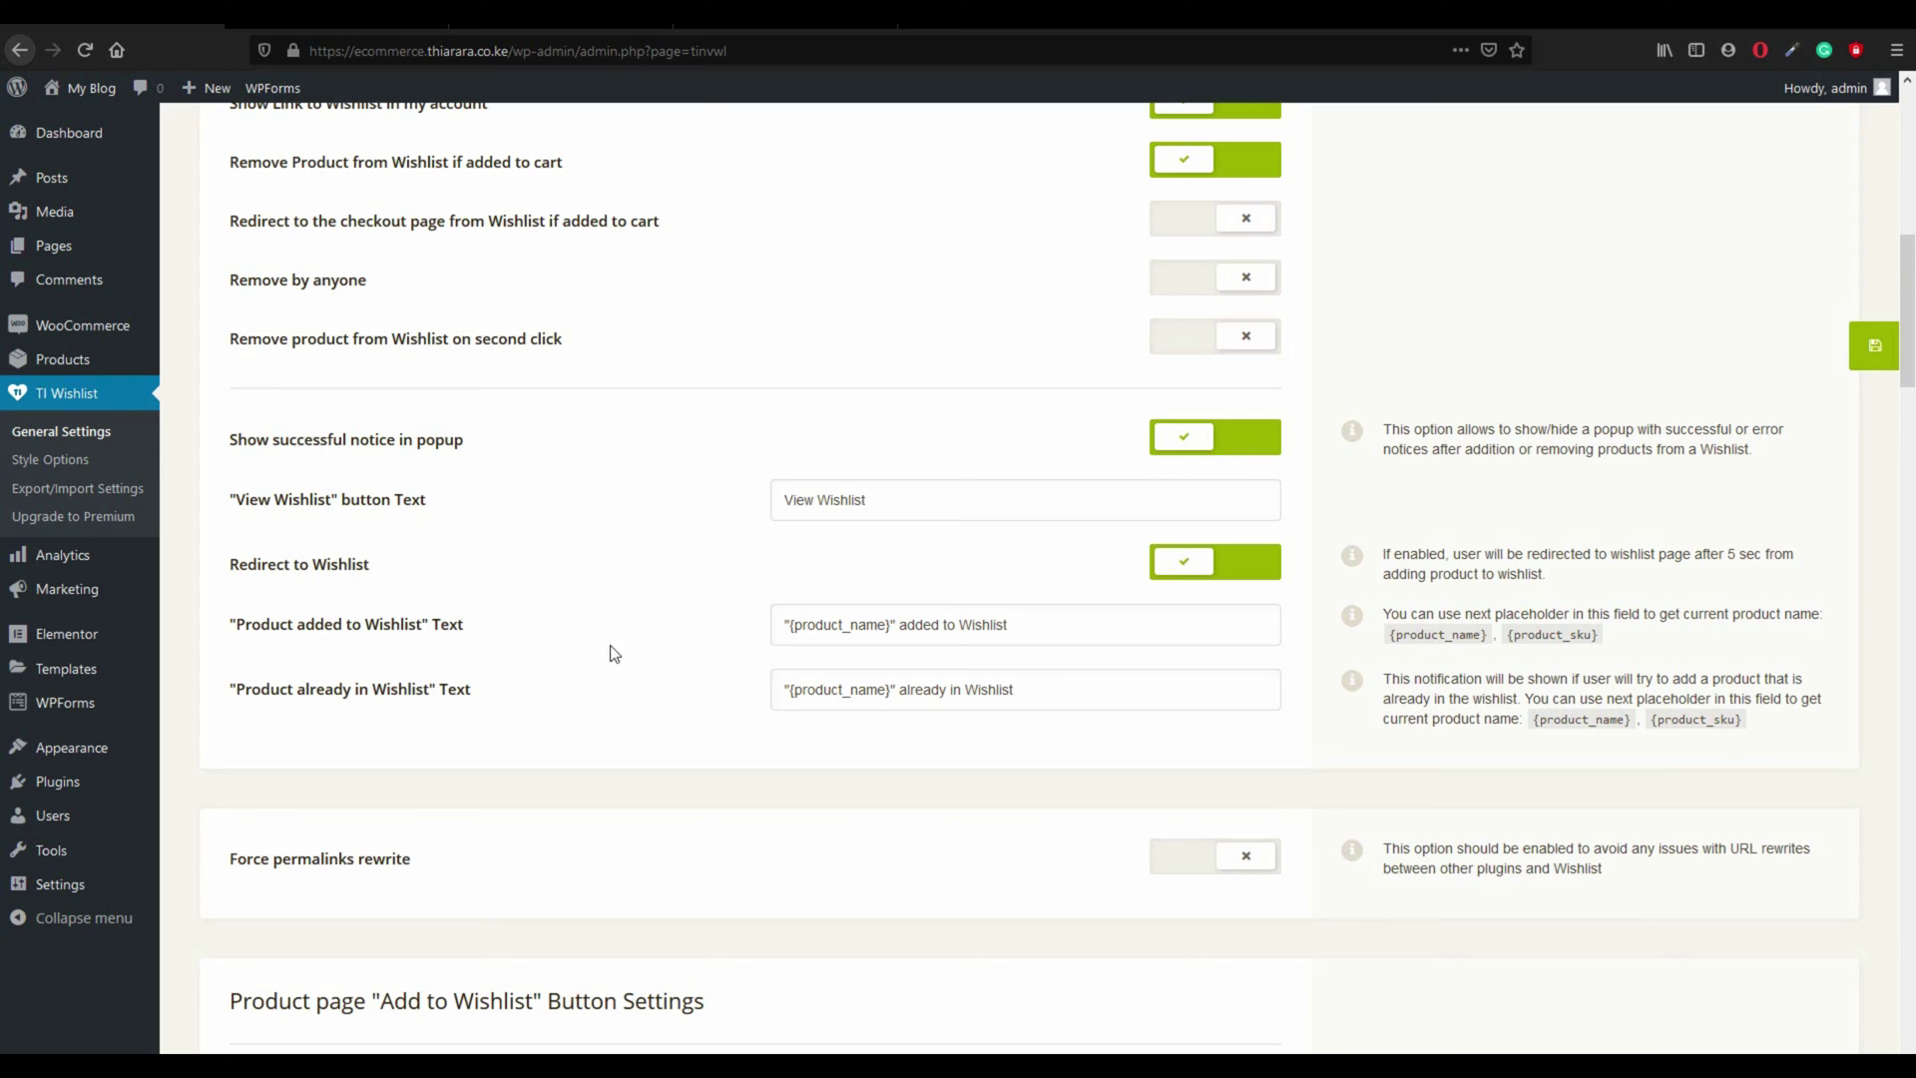
{"action": "scroll", "coordinate": [931, 642], "scroll_direction": "down", "scroll_amount": 1}
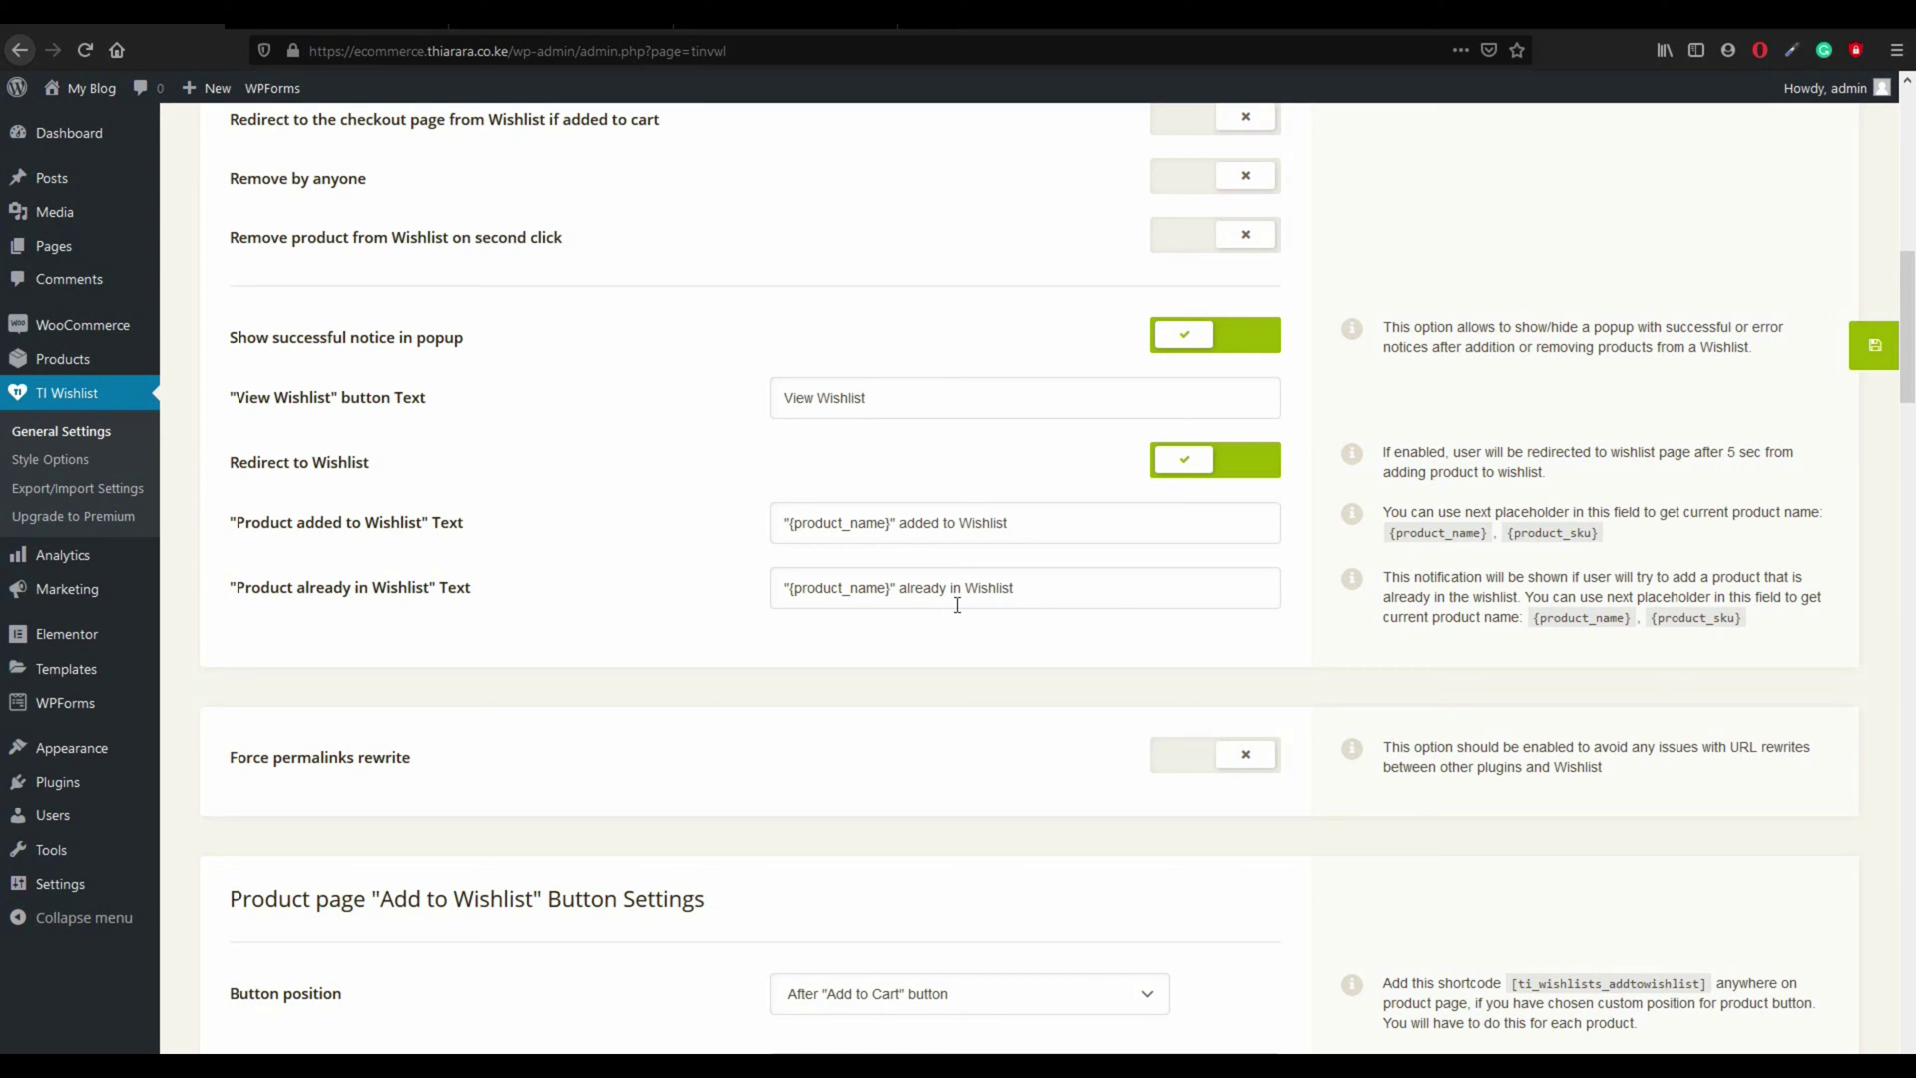
{"action": "left_click_drag", "start_coordinate": [970, 596], "coordinate": [907, 597]}
{"action": "scroll", "coordinate": [1025, 619], "scroll_direction": "up", "scroll_amount": 2}
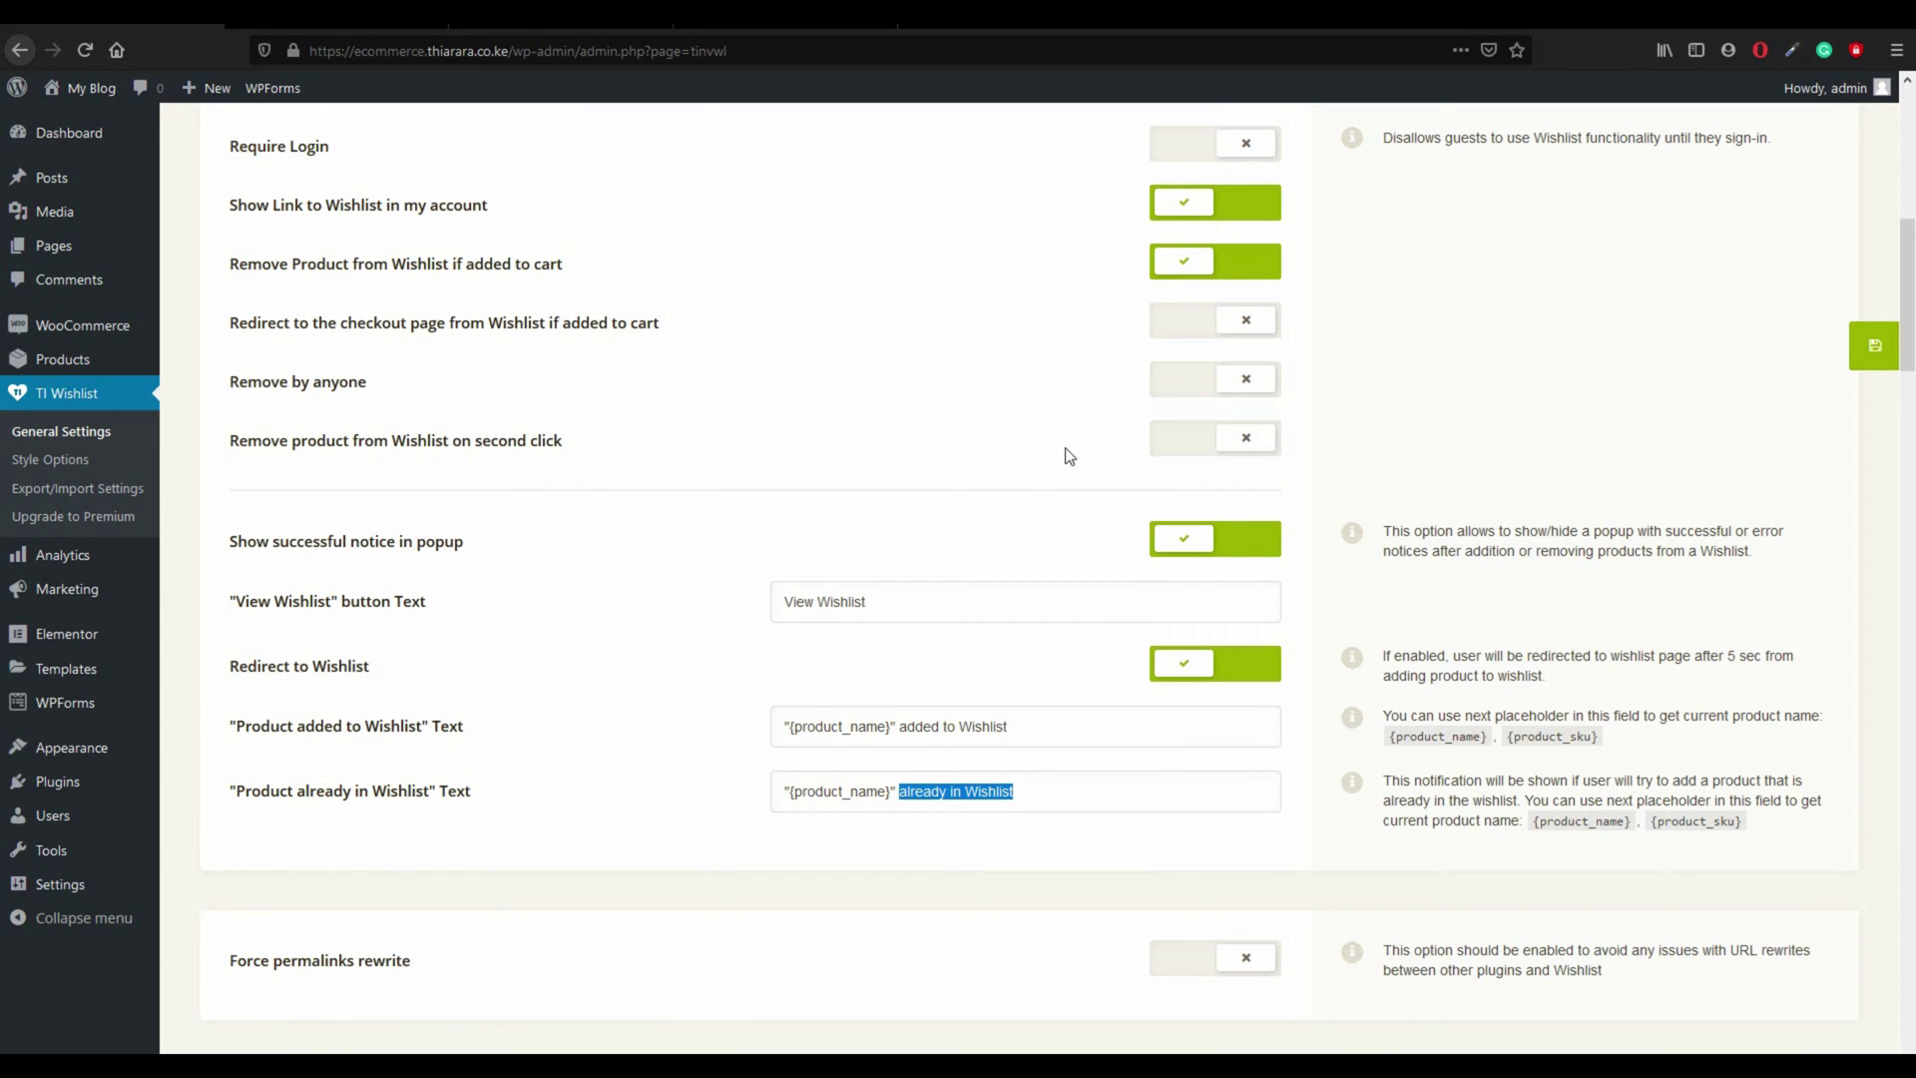
Step: Toggle "Remove product from Wishlist on second click" to compare the notice text fields it offers, and leave it turned on
{"action": "left_click", "coordinate": [1212, 447]}
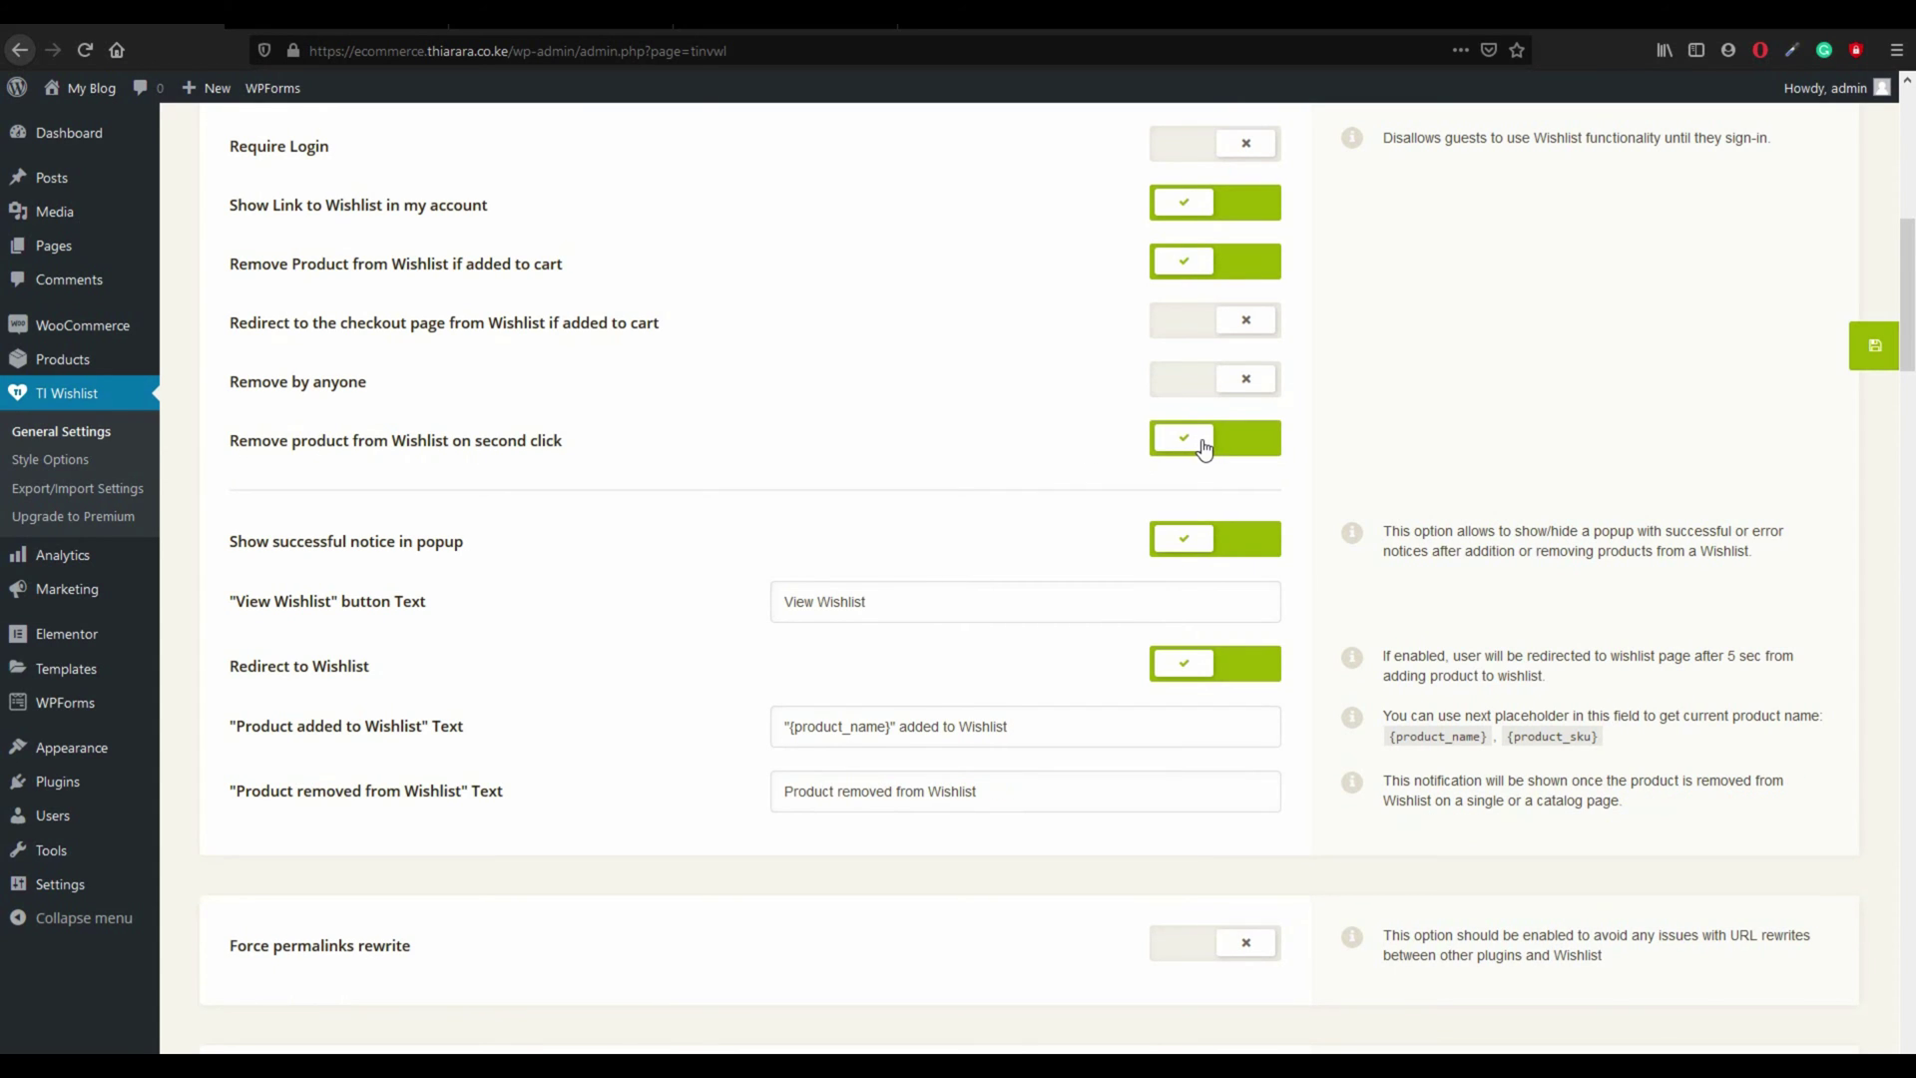
{"action": "left_click", "coordinate": [1190, 440]}
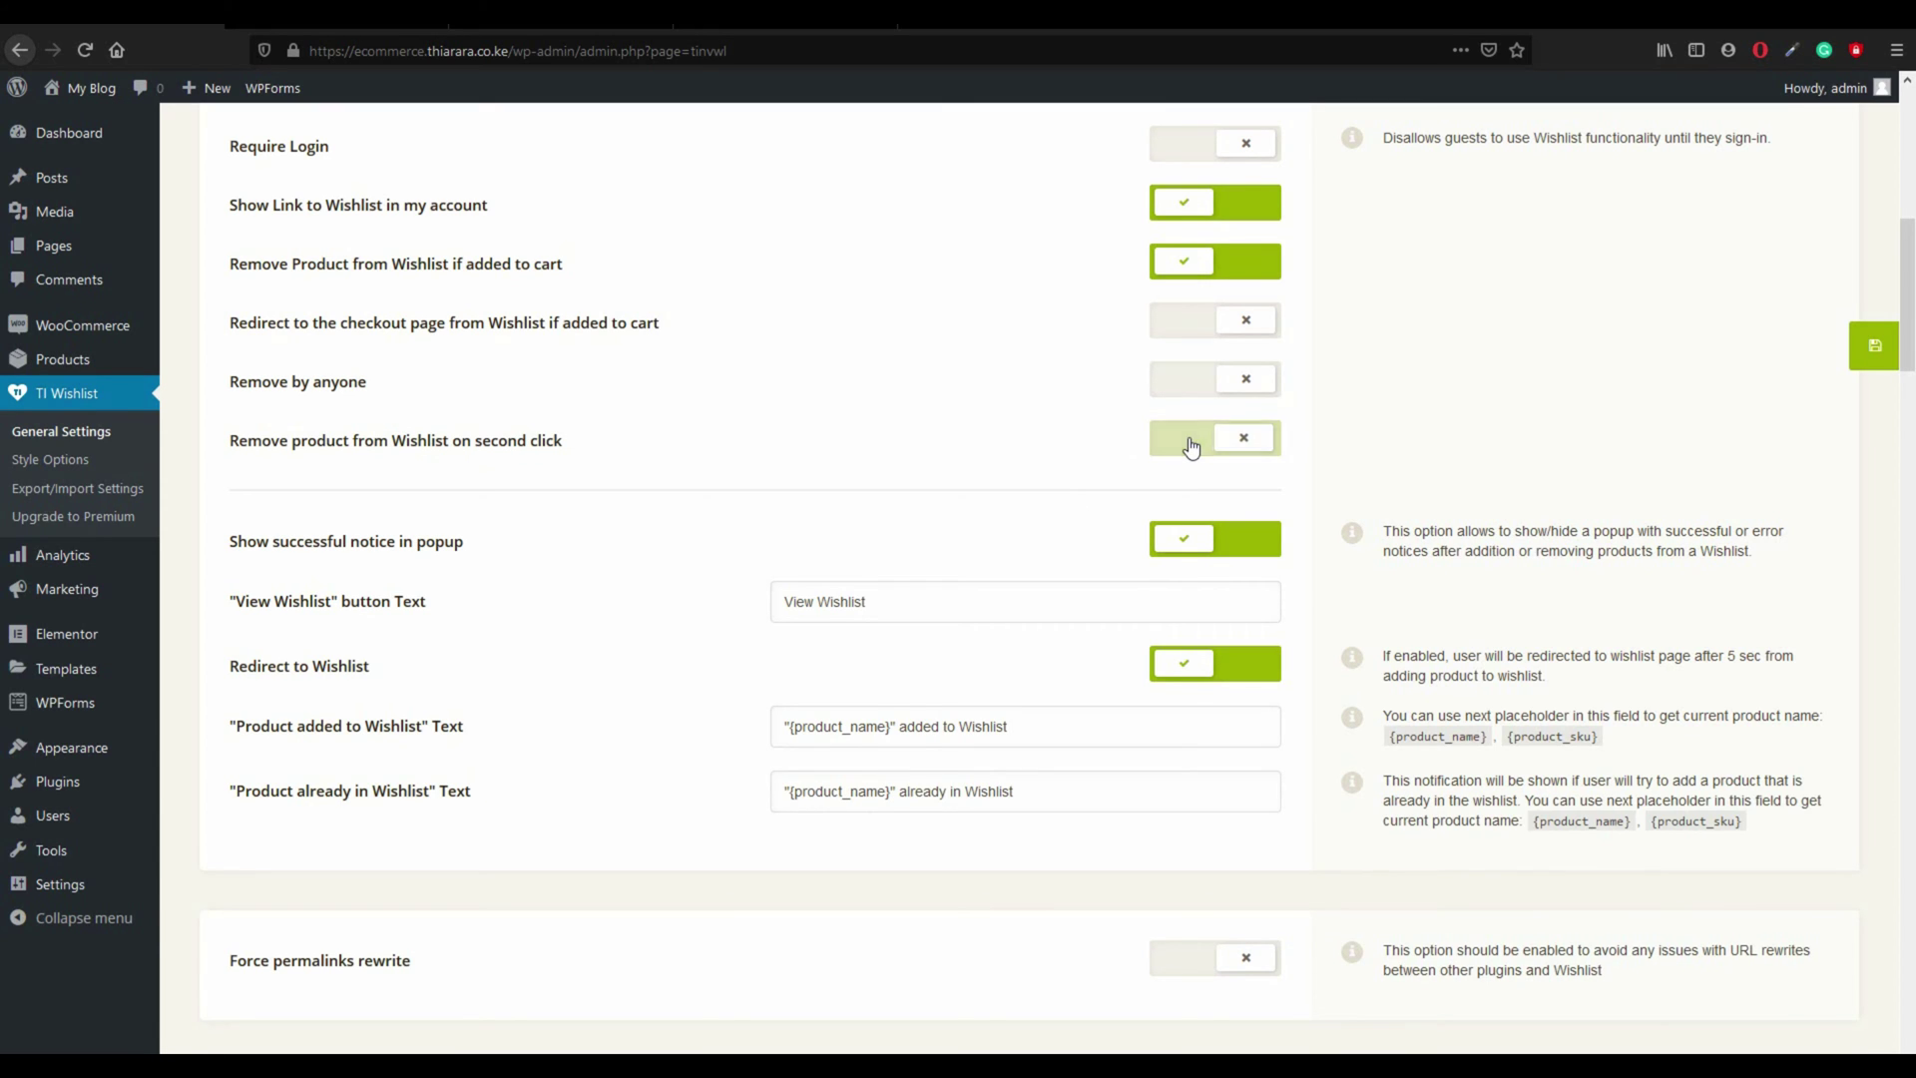
{"action": "left_click", "coordinate": [1207, 439]}
{"action": "left_click", "coordinate": [1208, 437]}
{"action": "left_click", "coordinate": [1207, 437]}
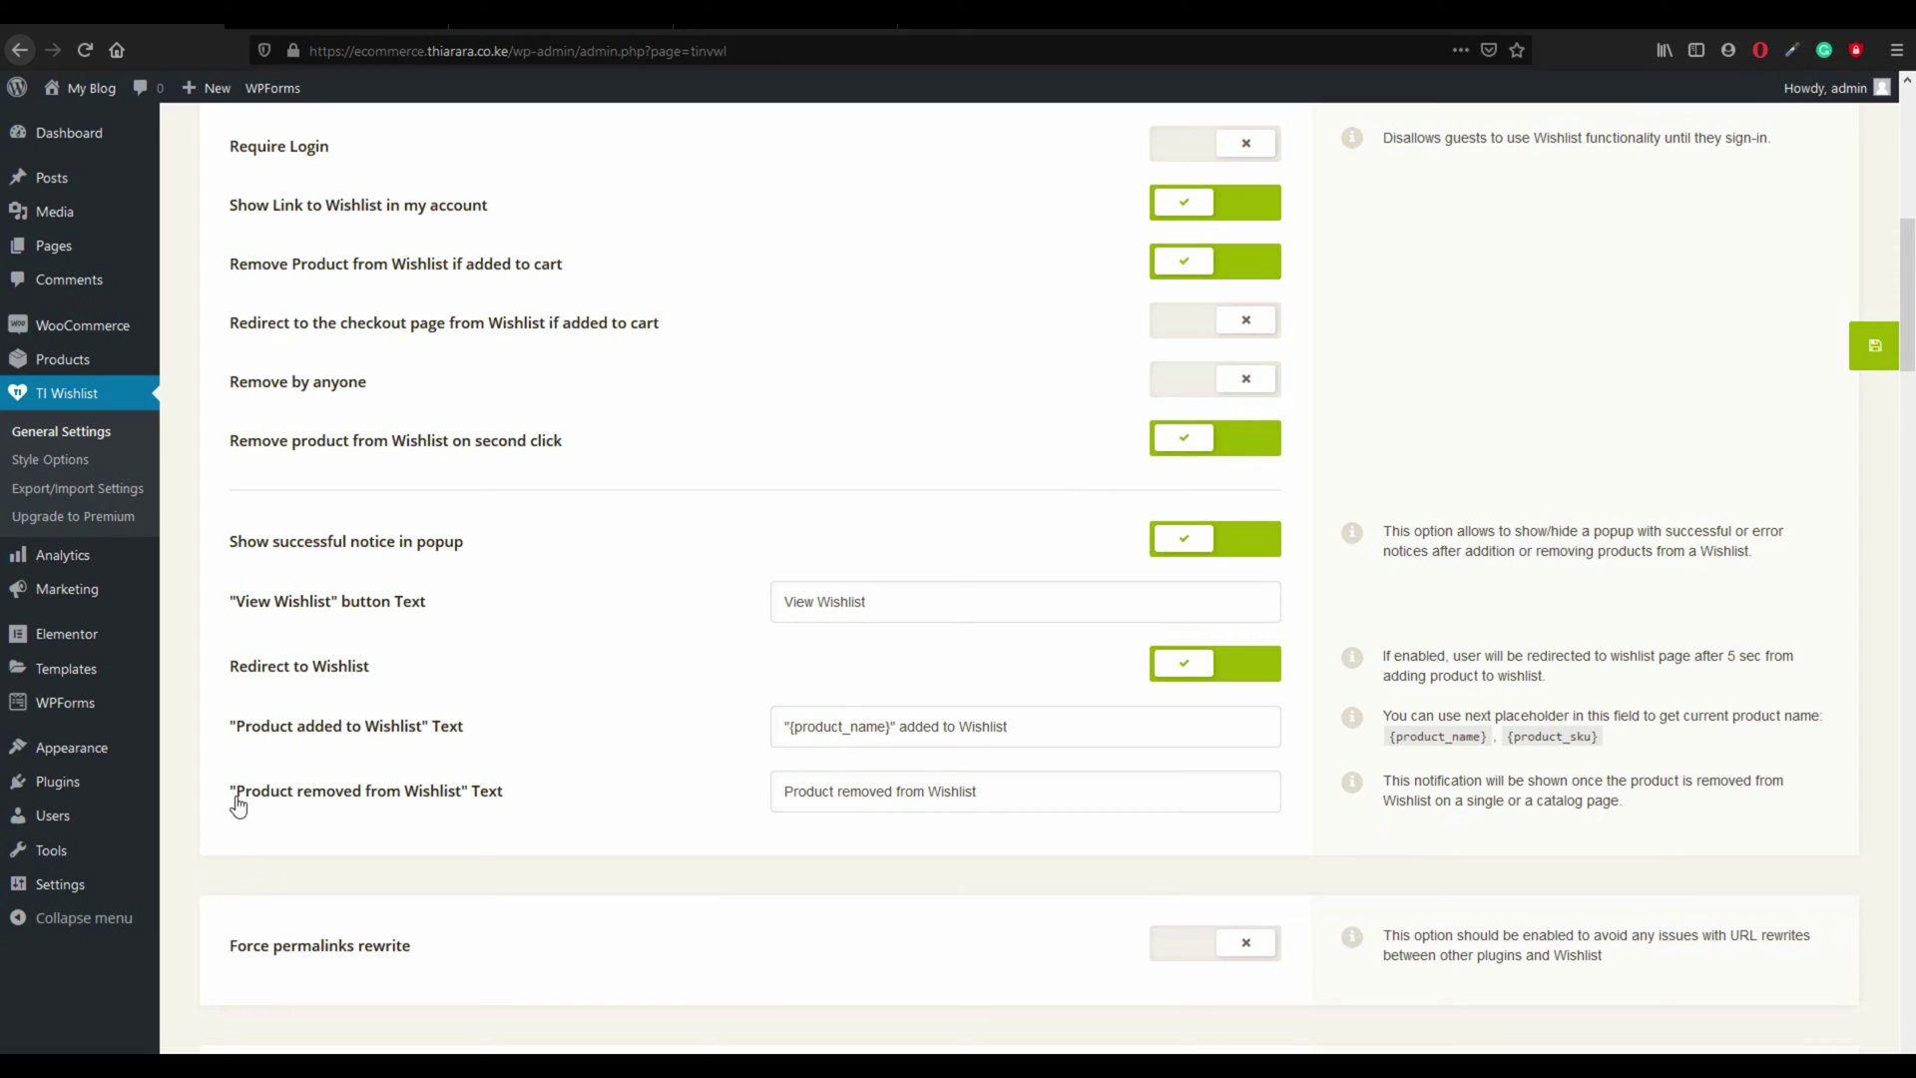
{"action": "left_click_drag", "start_coordinate": [236, 798], "coordinate": [513, 804]}
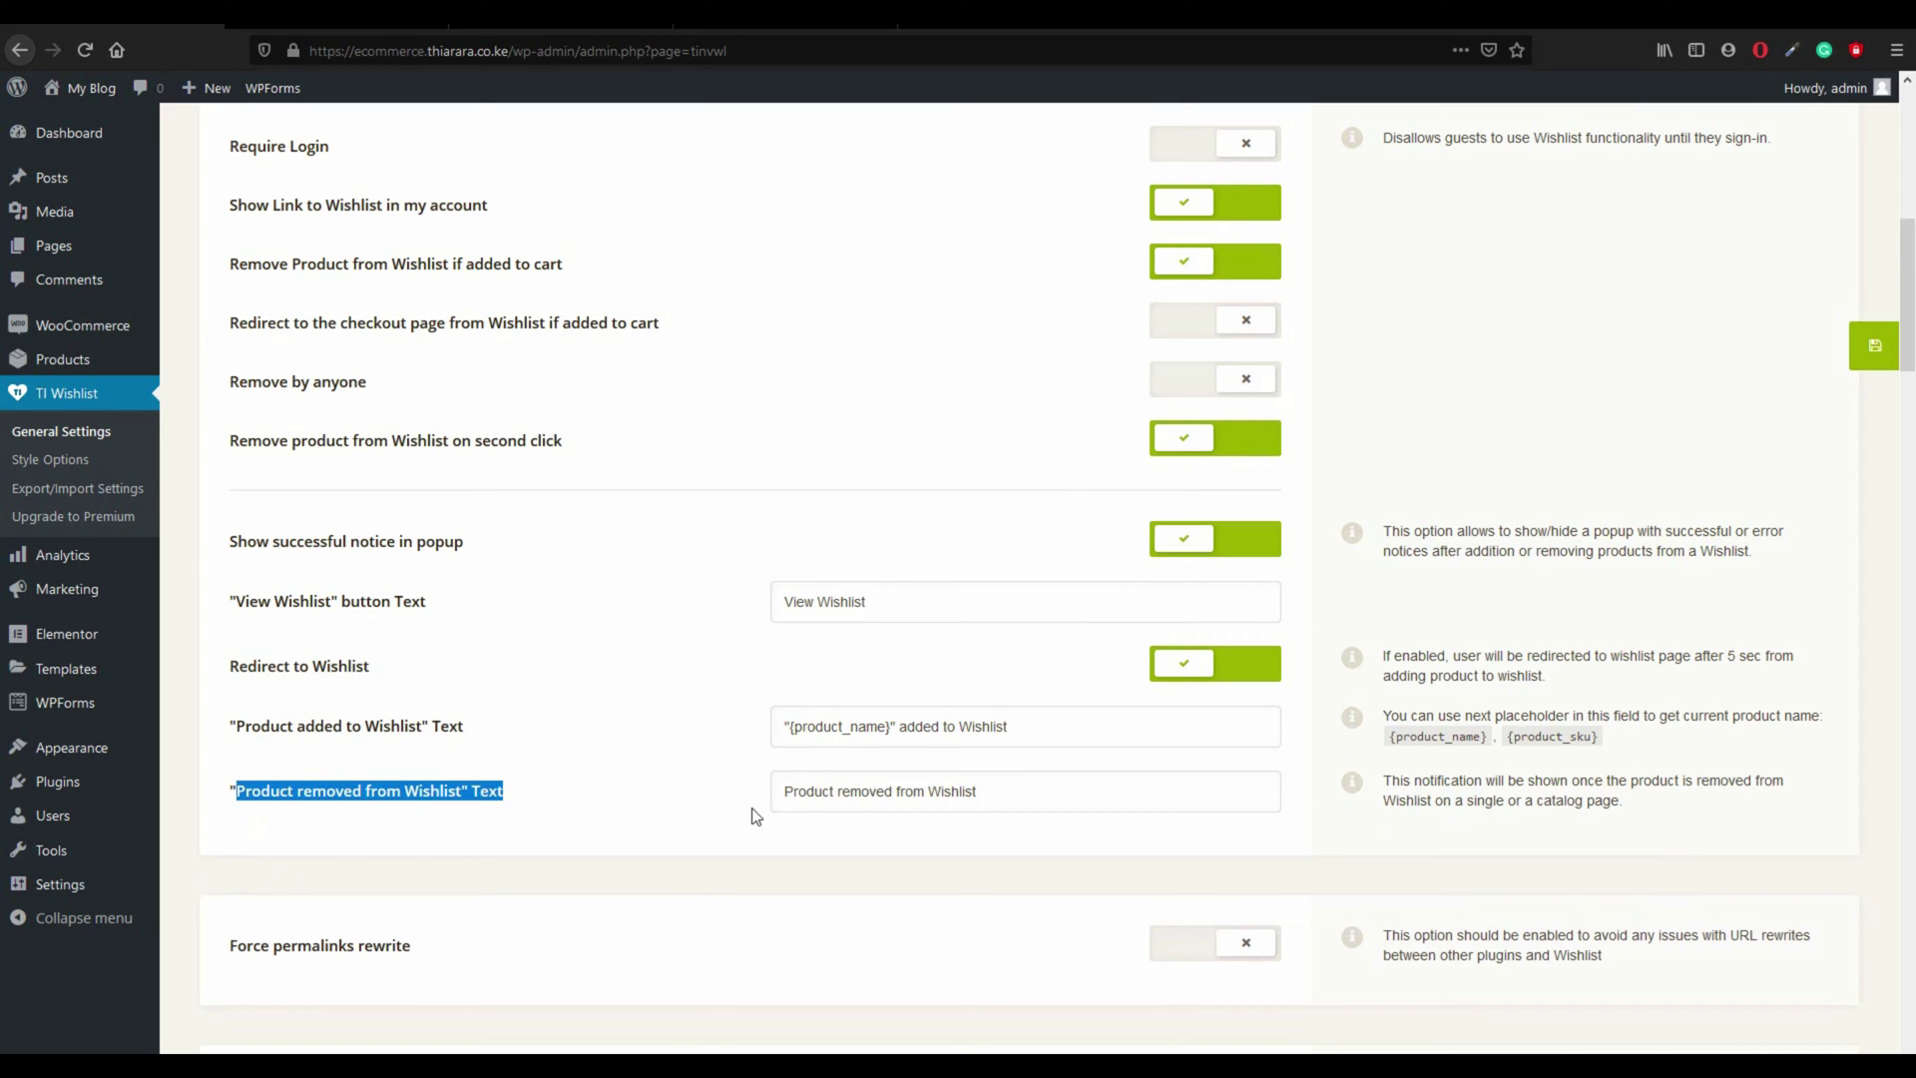
{"action": "left_click", "coordinate": [1208, 437]}
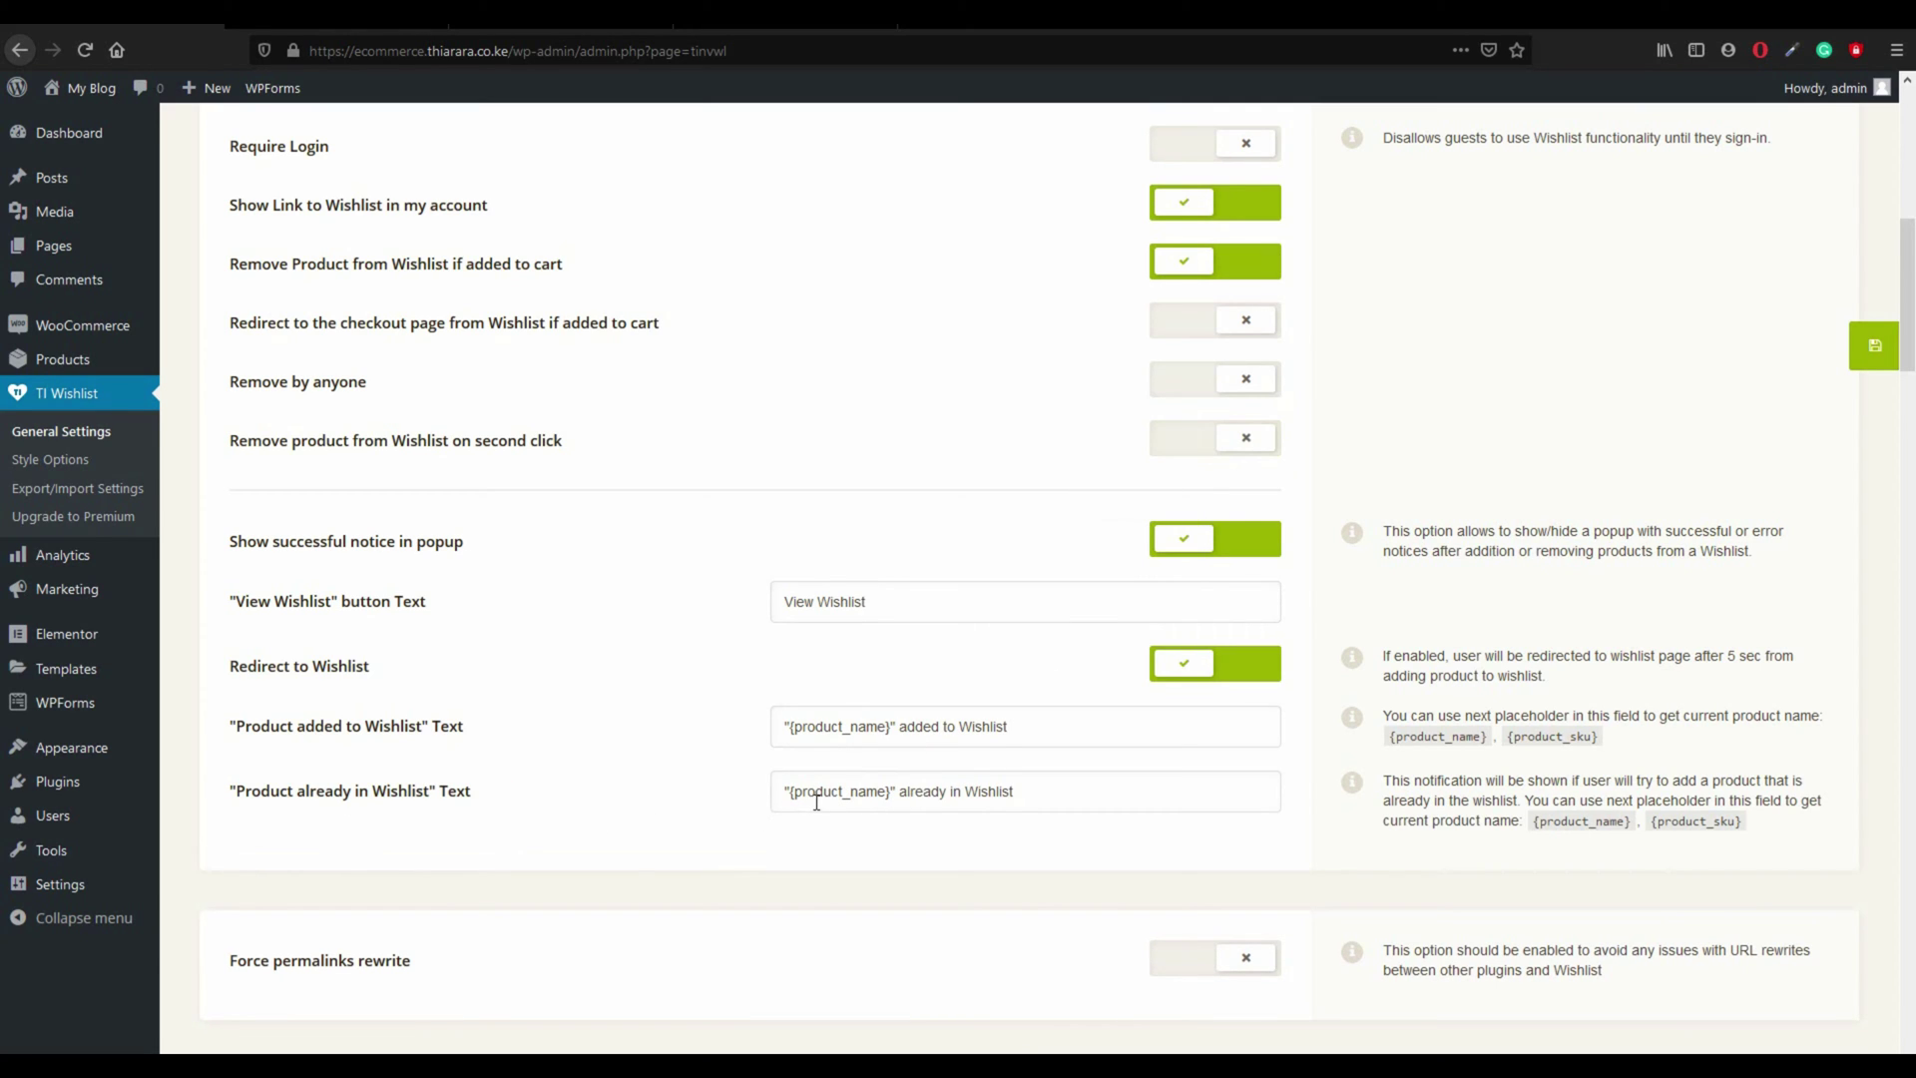
{"action": "left_click", "coordinate": [1205, 439]}
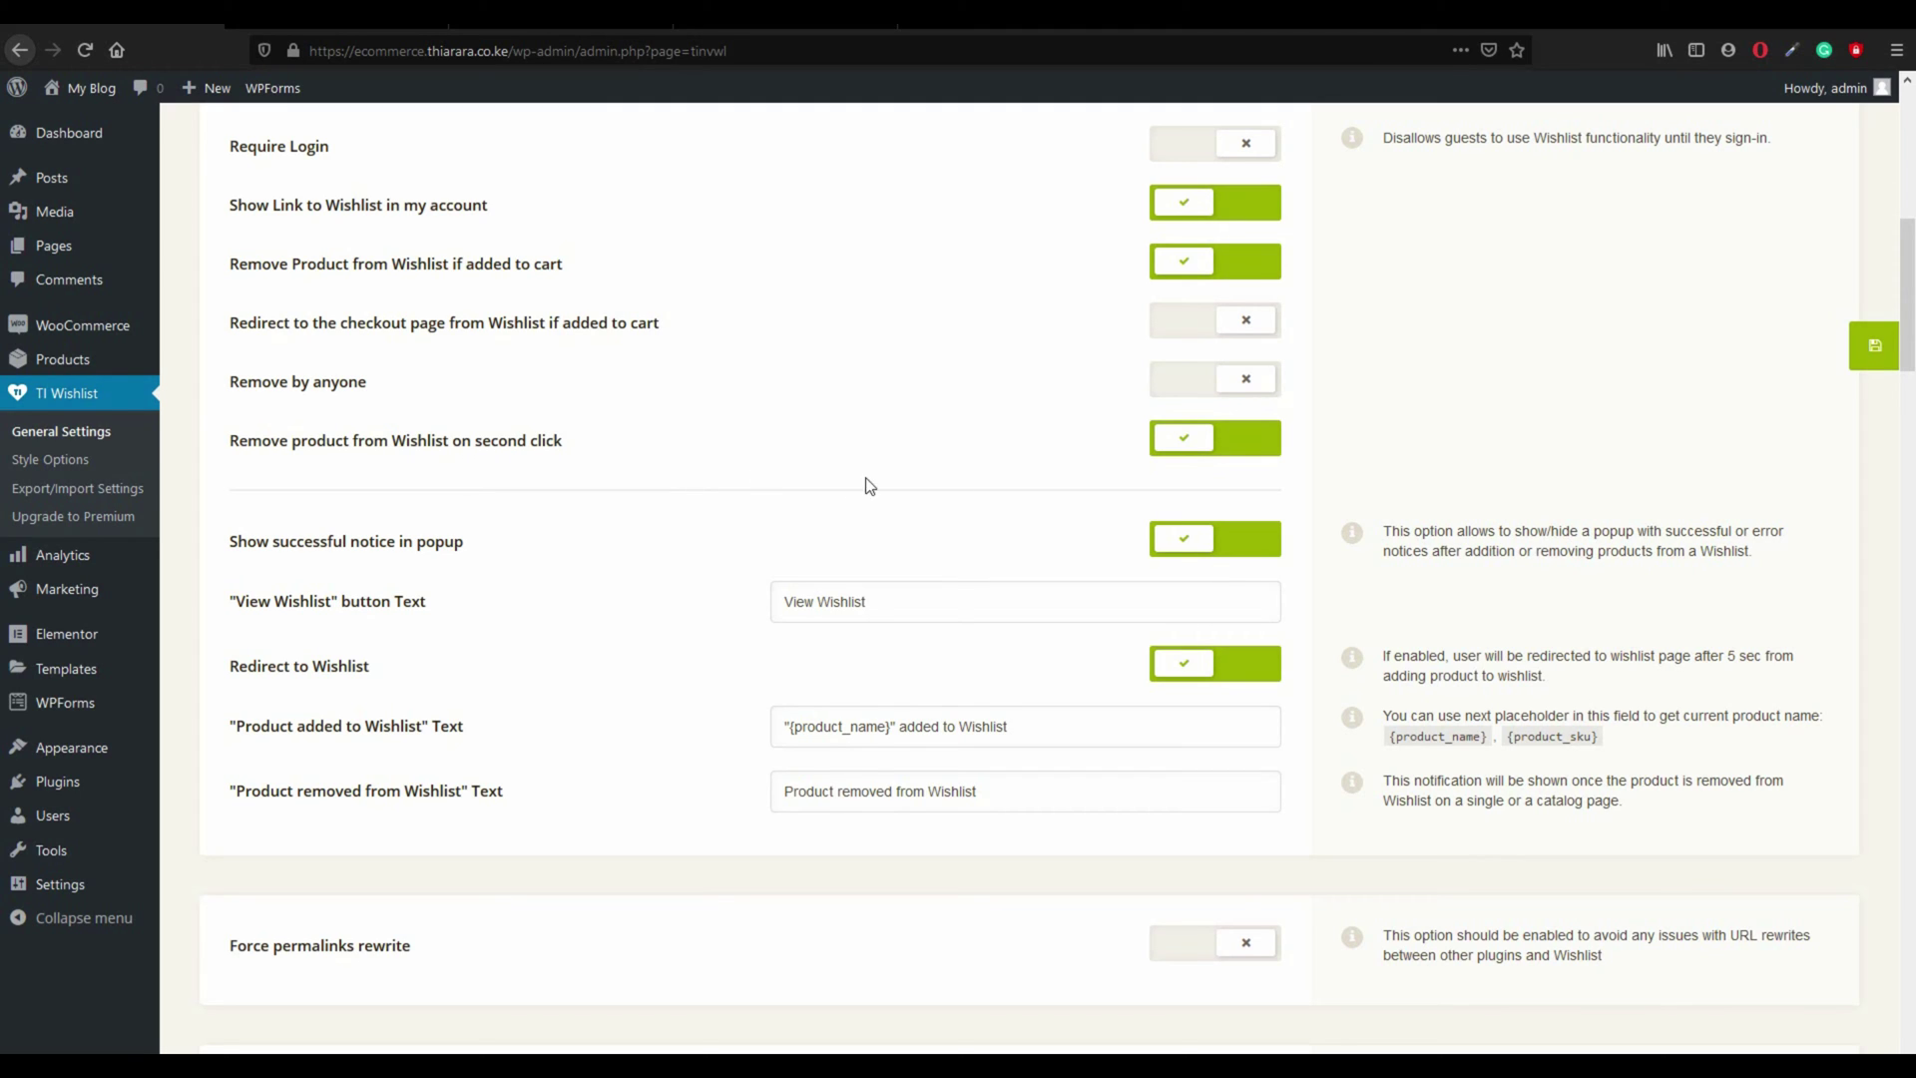
{"action": "left_click", "coordinate": [1205, 454]}
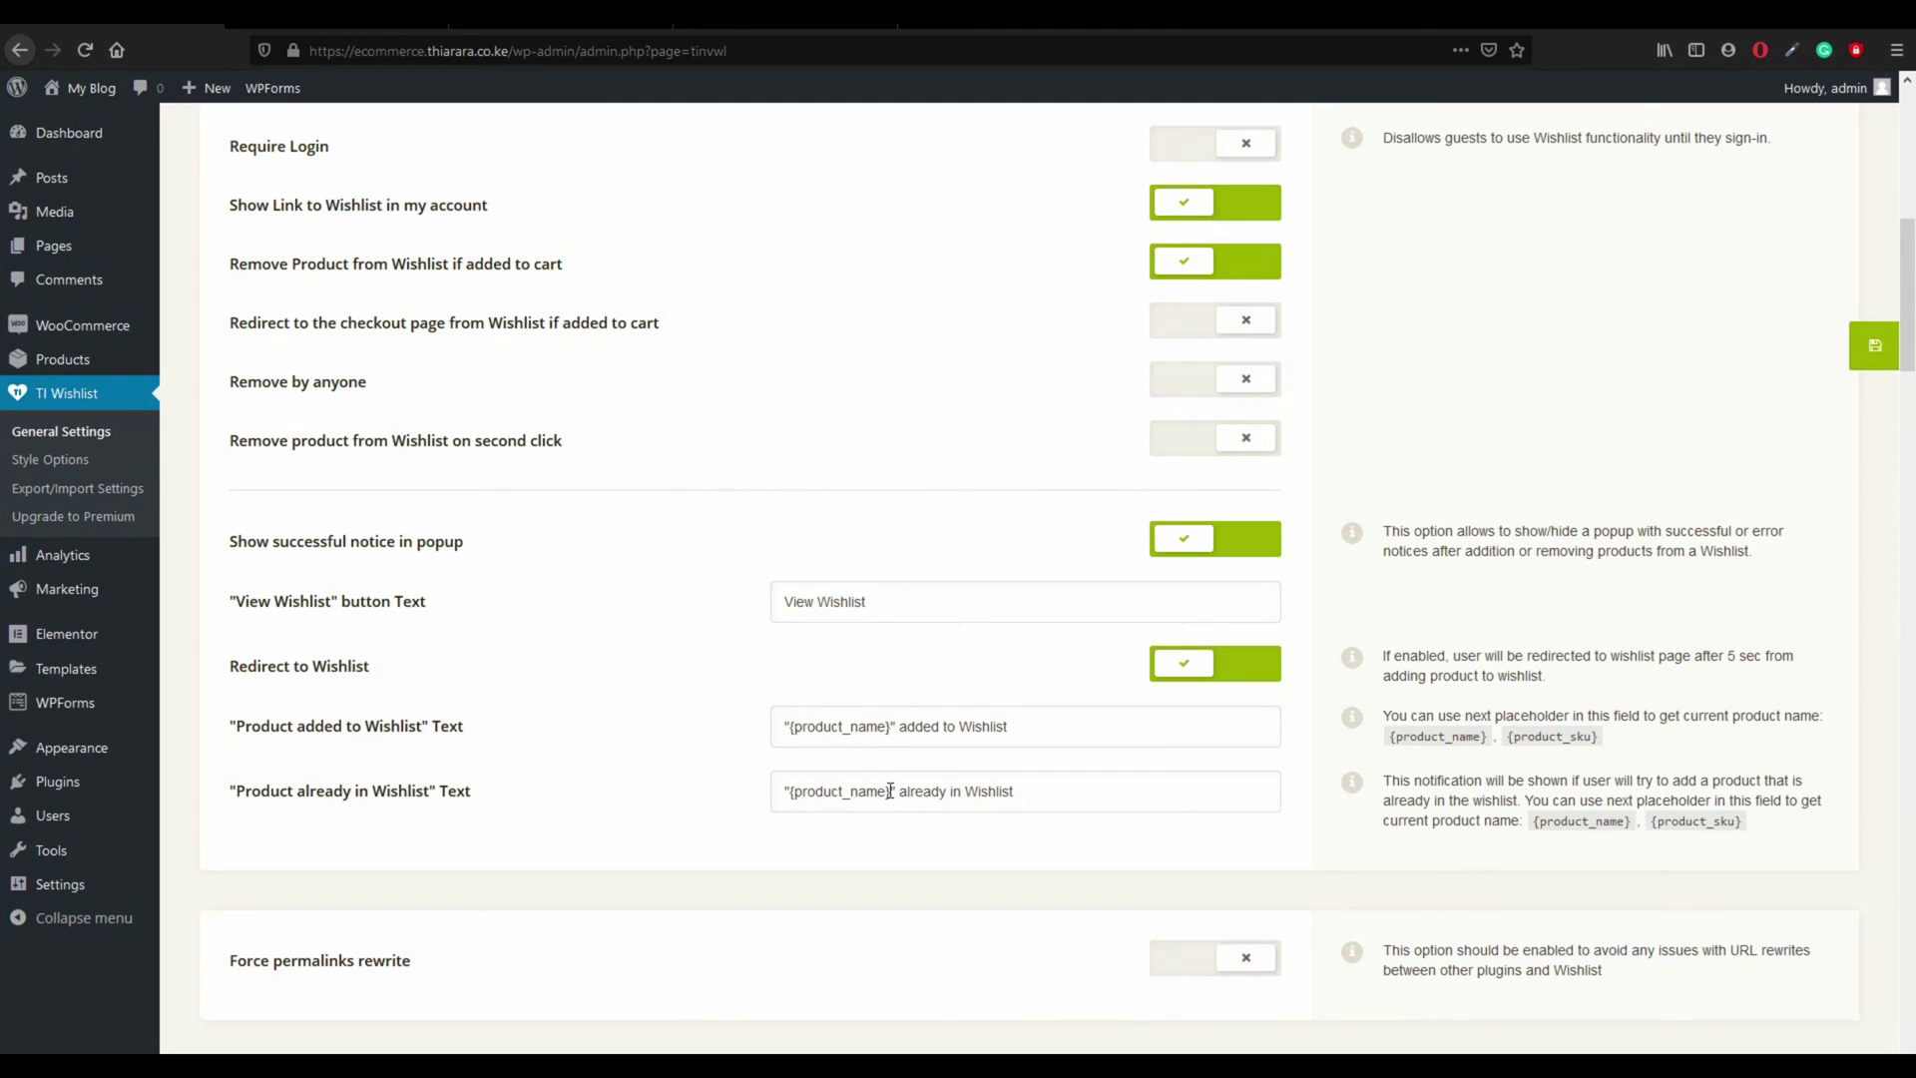
{"action": "left_click_drag", "start_coordinate": [889, 790], "coordinate": [789, 792]}
{"action": "left_click", "coordinate": [1205, 439]}
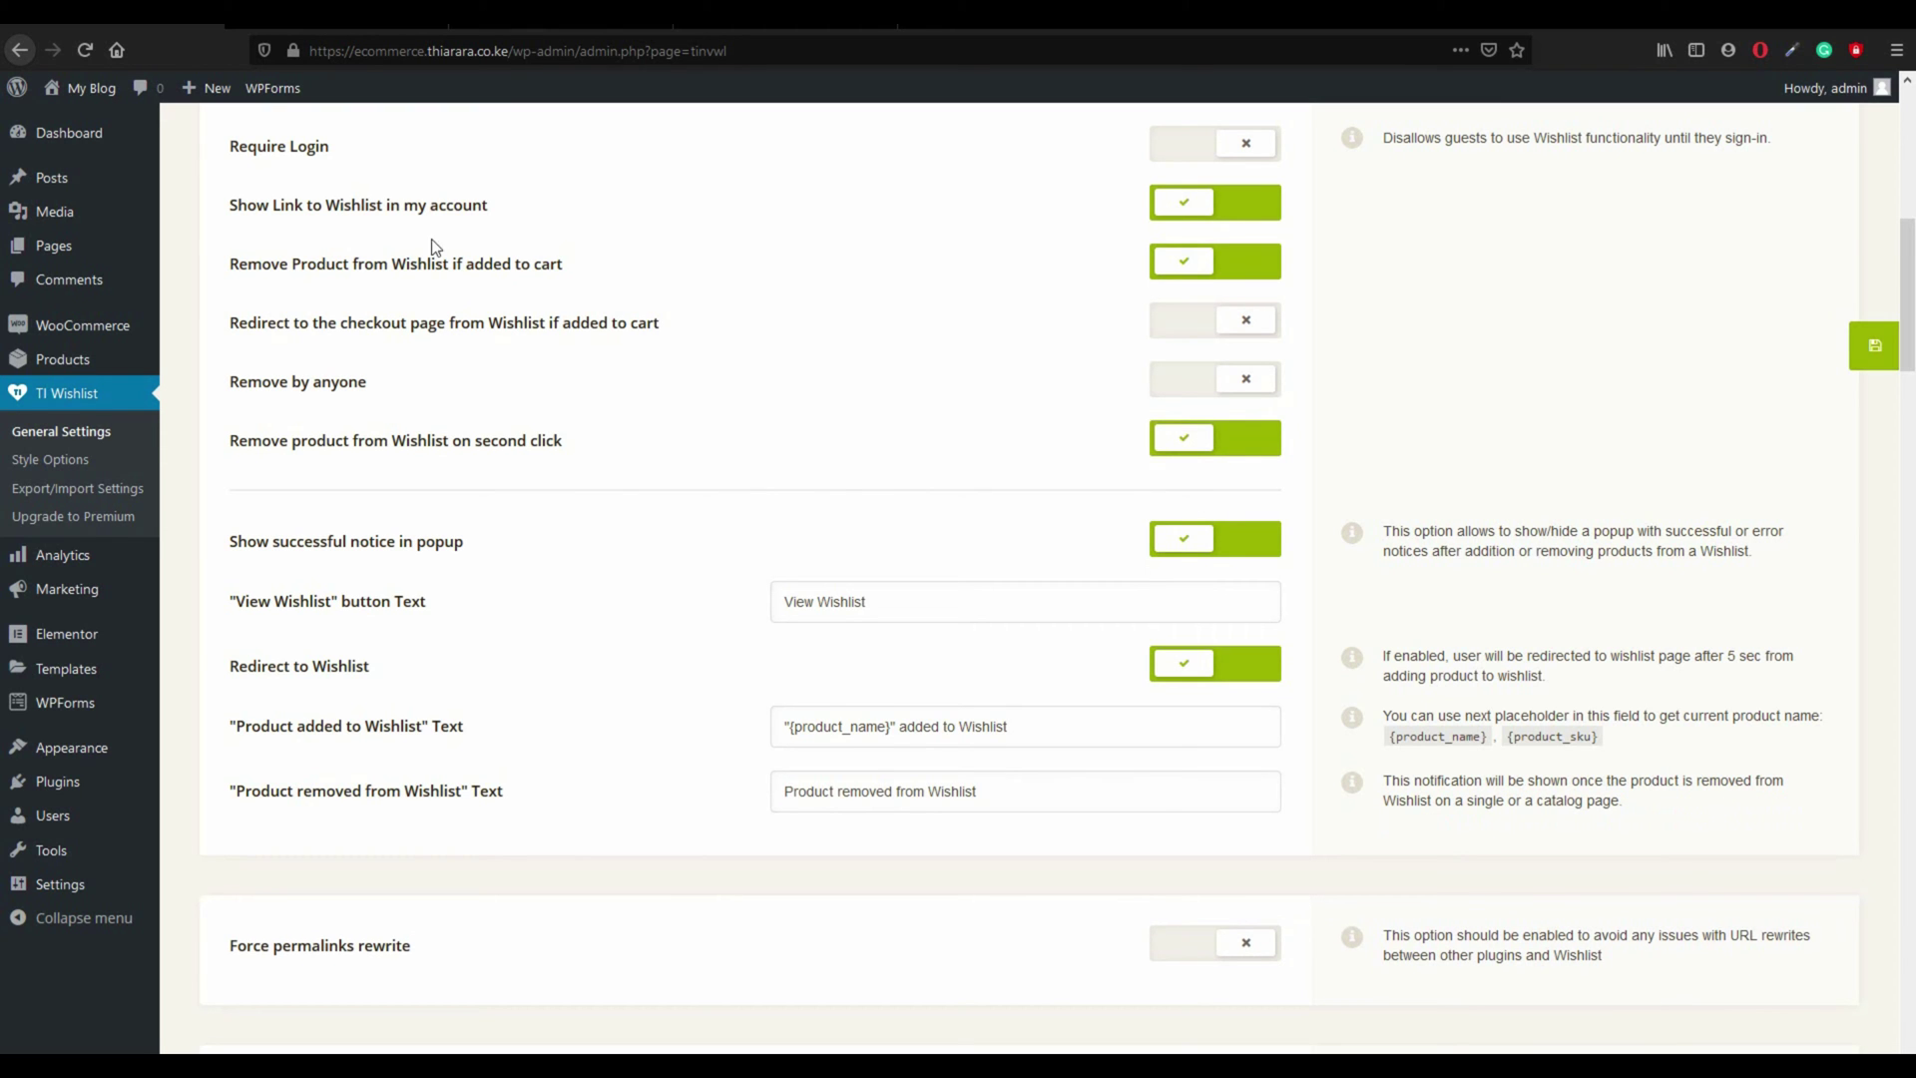
Step: Save the changed general wishlist settings
{"action": "scroll", "coordinate": [462, 586], "scroll_direction": "down", "scroll_amount": 14}
{"action": "scroll", "coordinate": [304, 978], "scroll_direction": "down", "scroll_amount": 19}
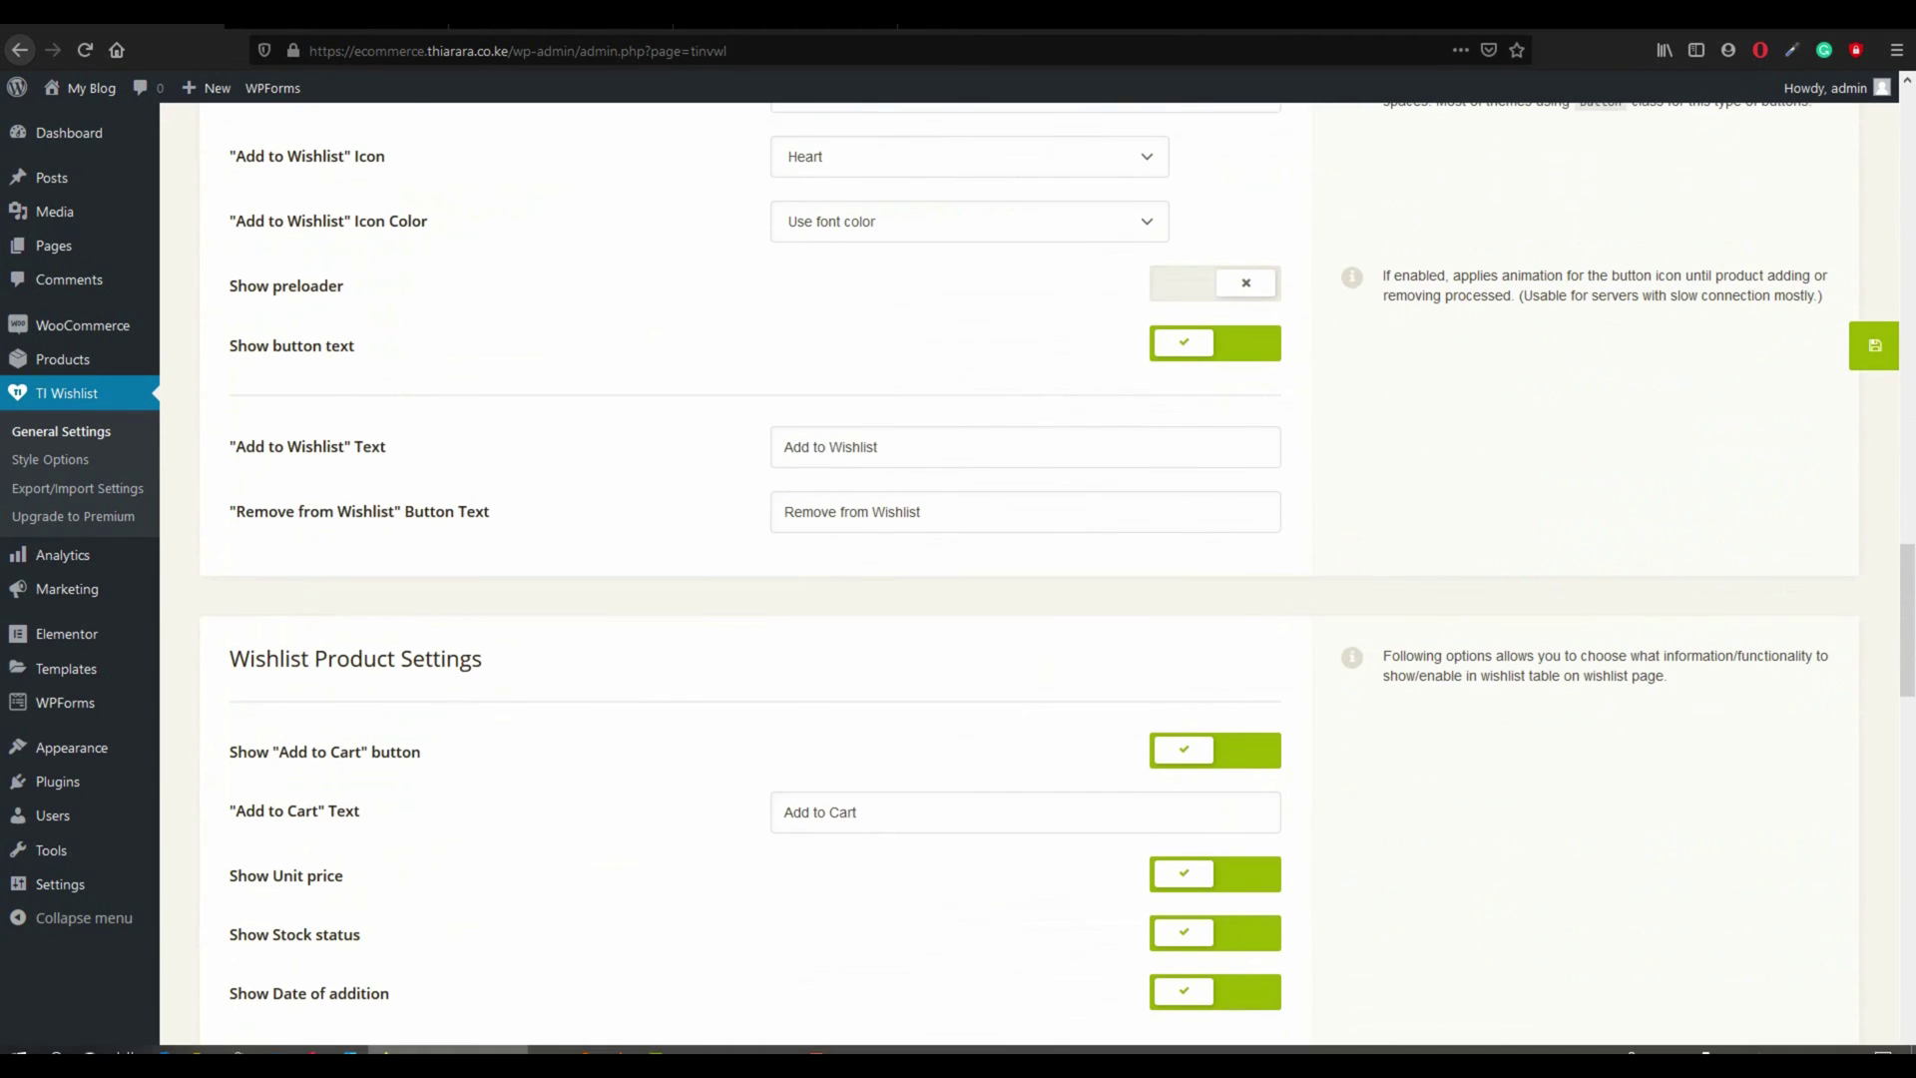
{"action": "scroll", "coordinate": [205, 988], "scroll_direction": "down", "scroll_amount": 9}
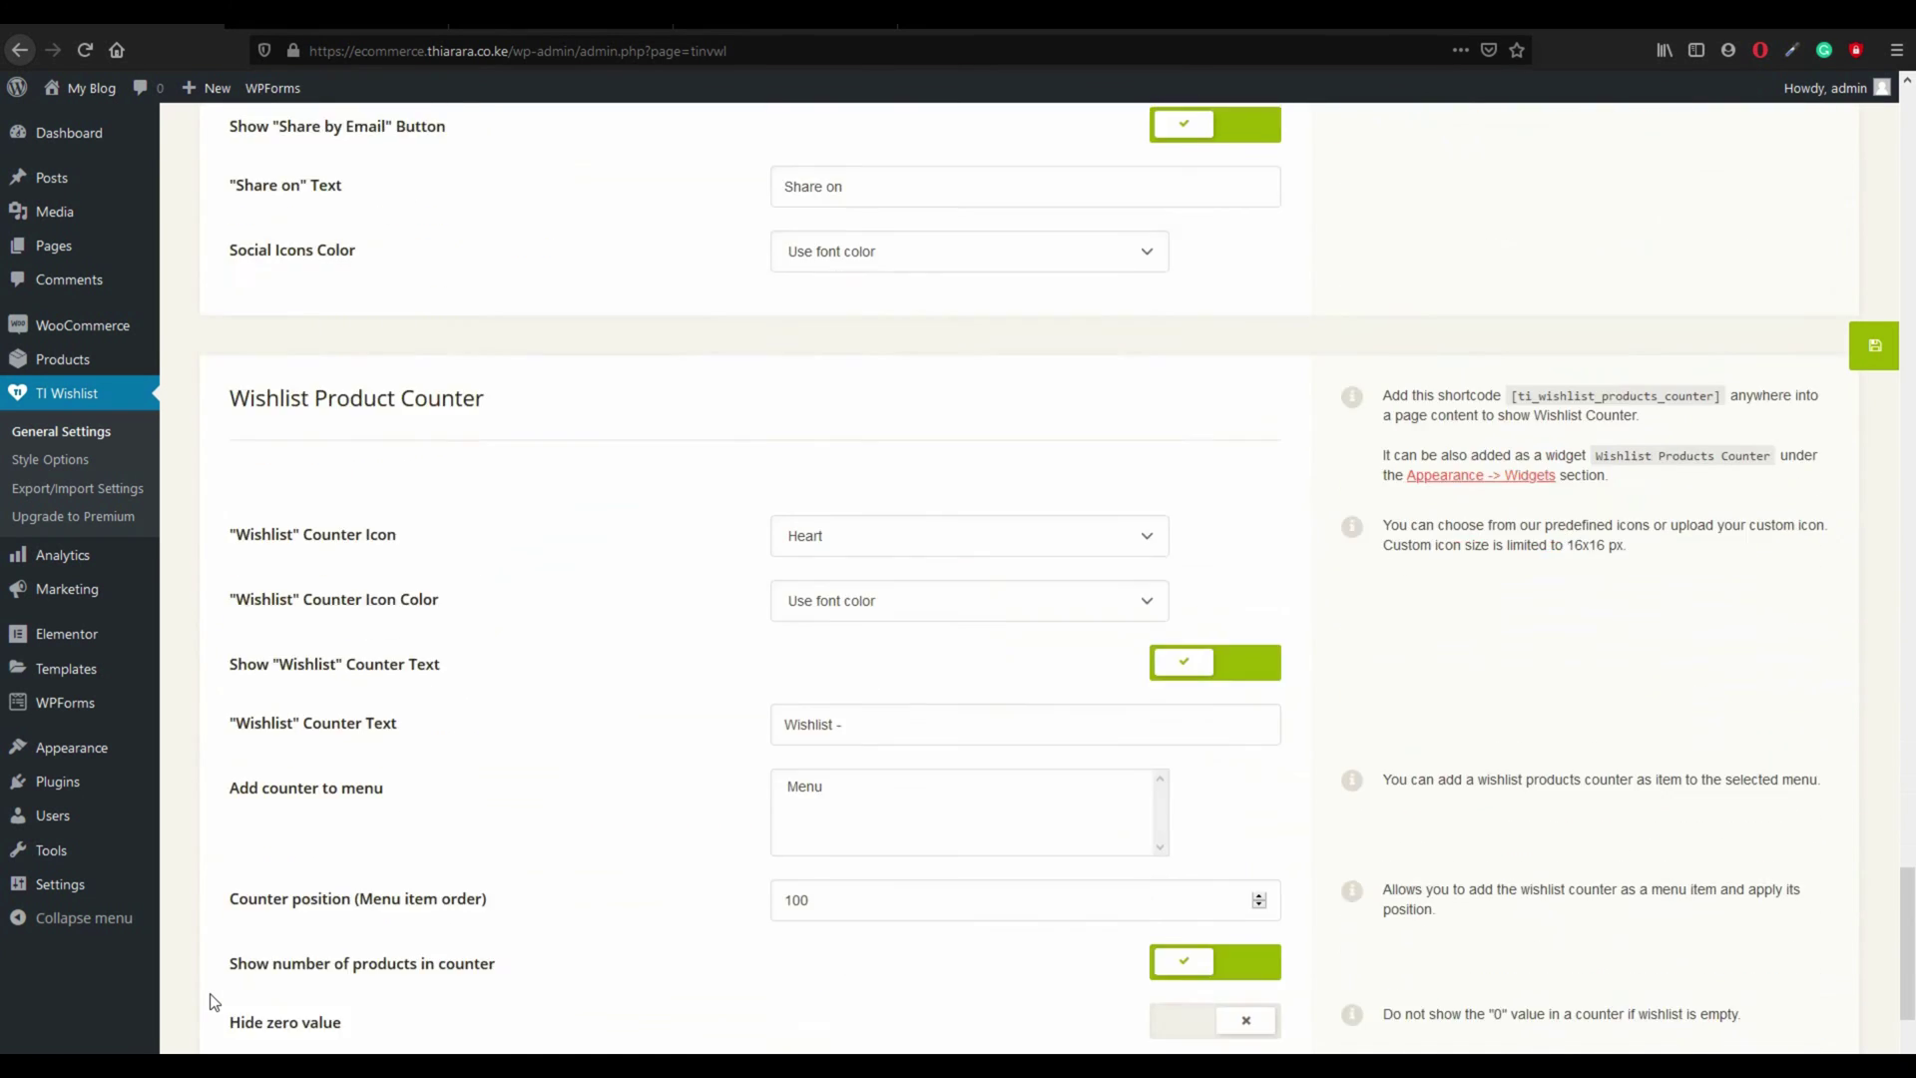
{"action": "left_click", "coordinate": [290, 912]}
{"action": "scroll", "coordinate": [865, 814], "scroll_direction": "up", "scroll_amount": 11}
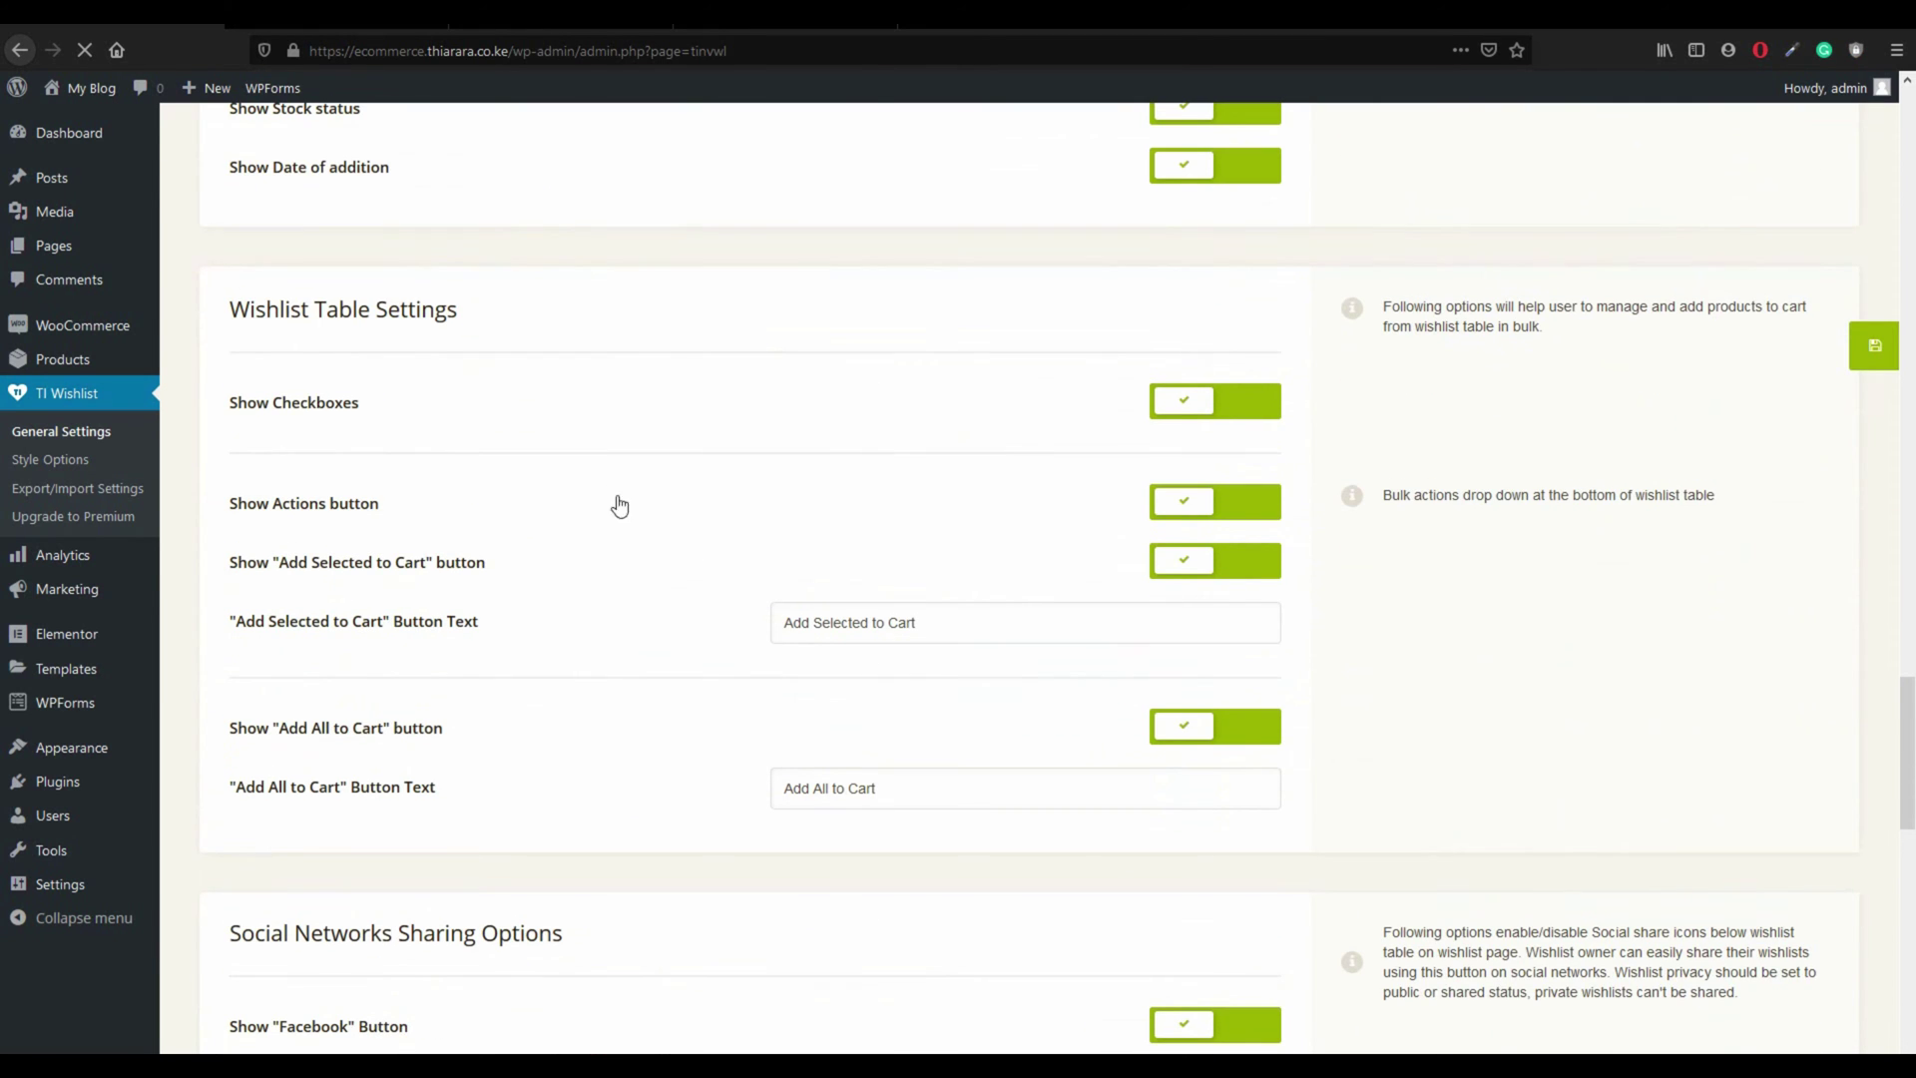
Step: Switch to the storefront, open the Shop page from the Sport Shoe product and add Acme Skin Toner to the wishlist
{"action": "left_click", "coordinate": [350, 16]}
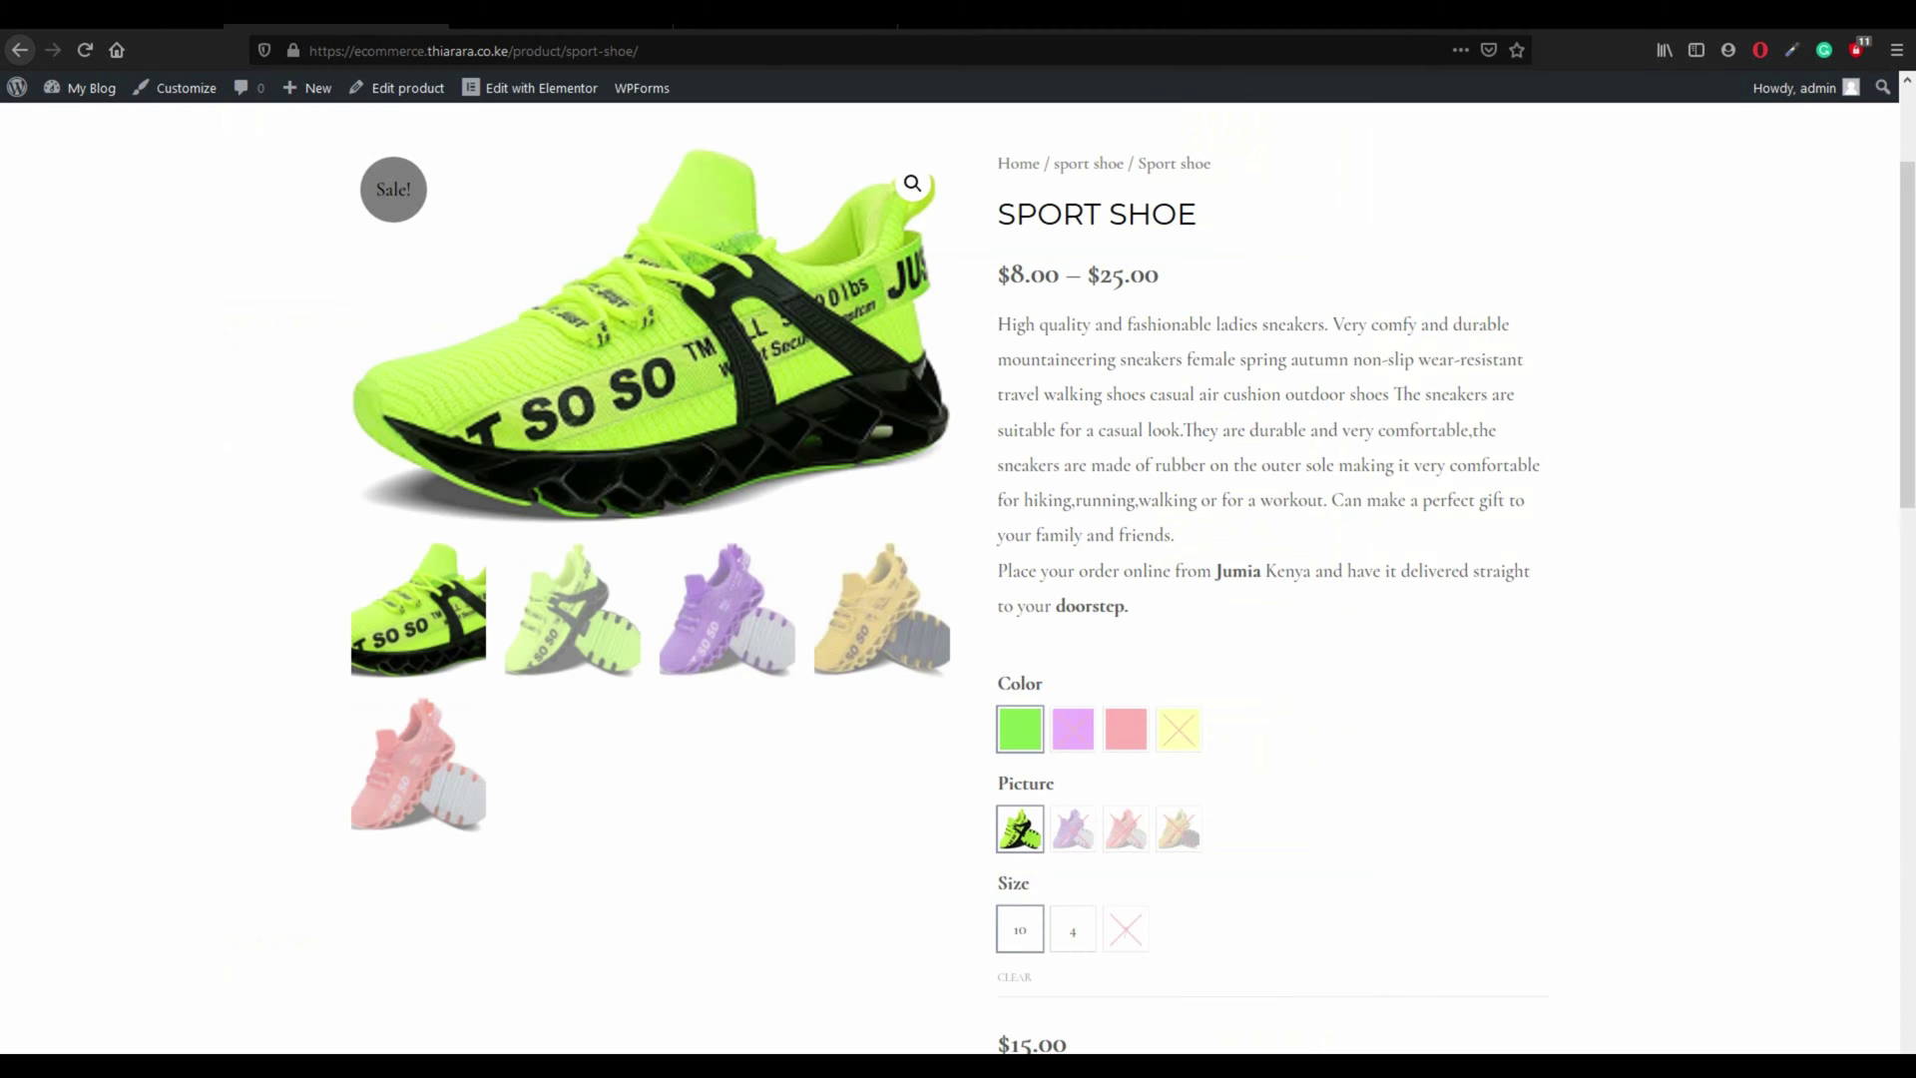
{"action": "scroll", "coordinate": [749, 220], "scroll_direction": "up", "scroll_amount": 3}
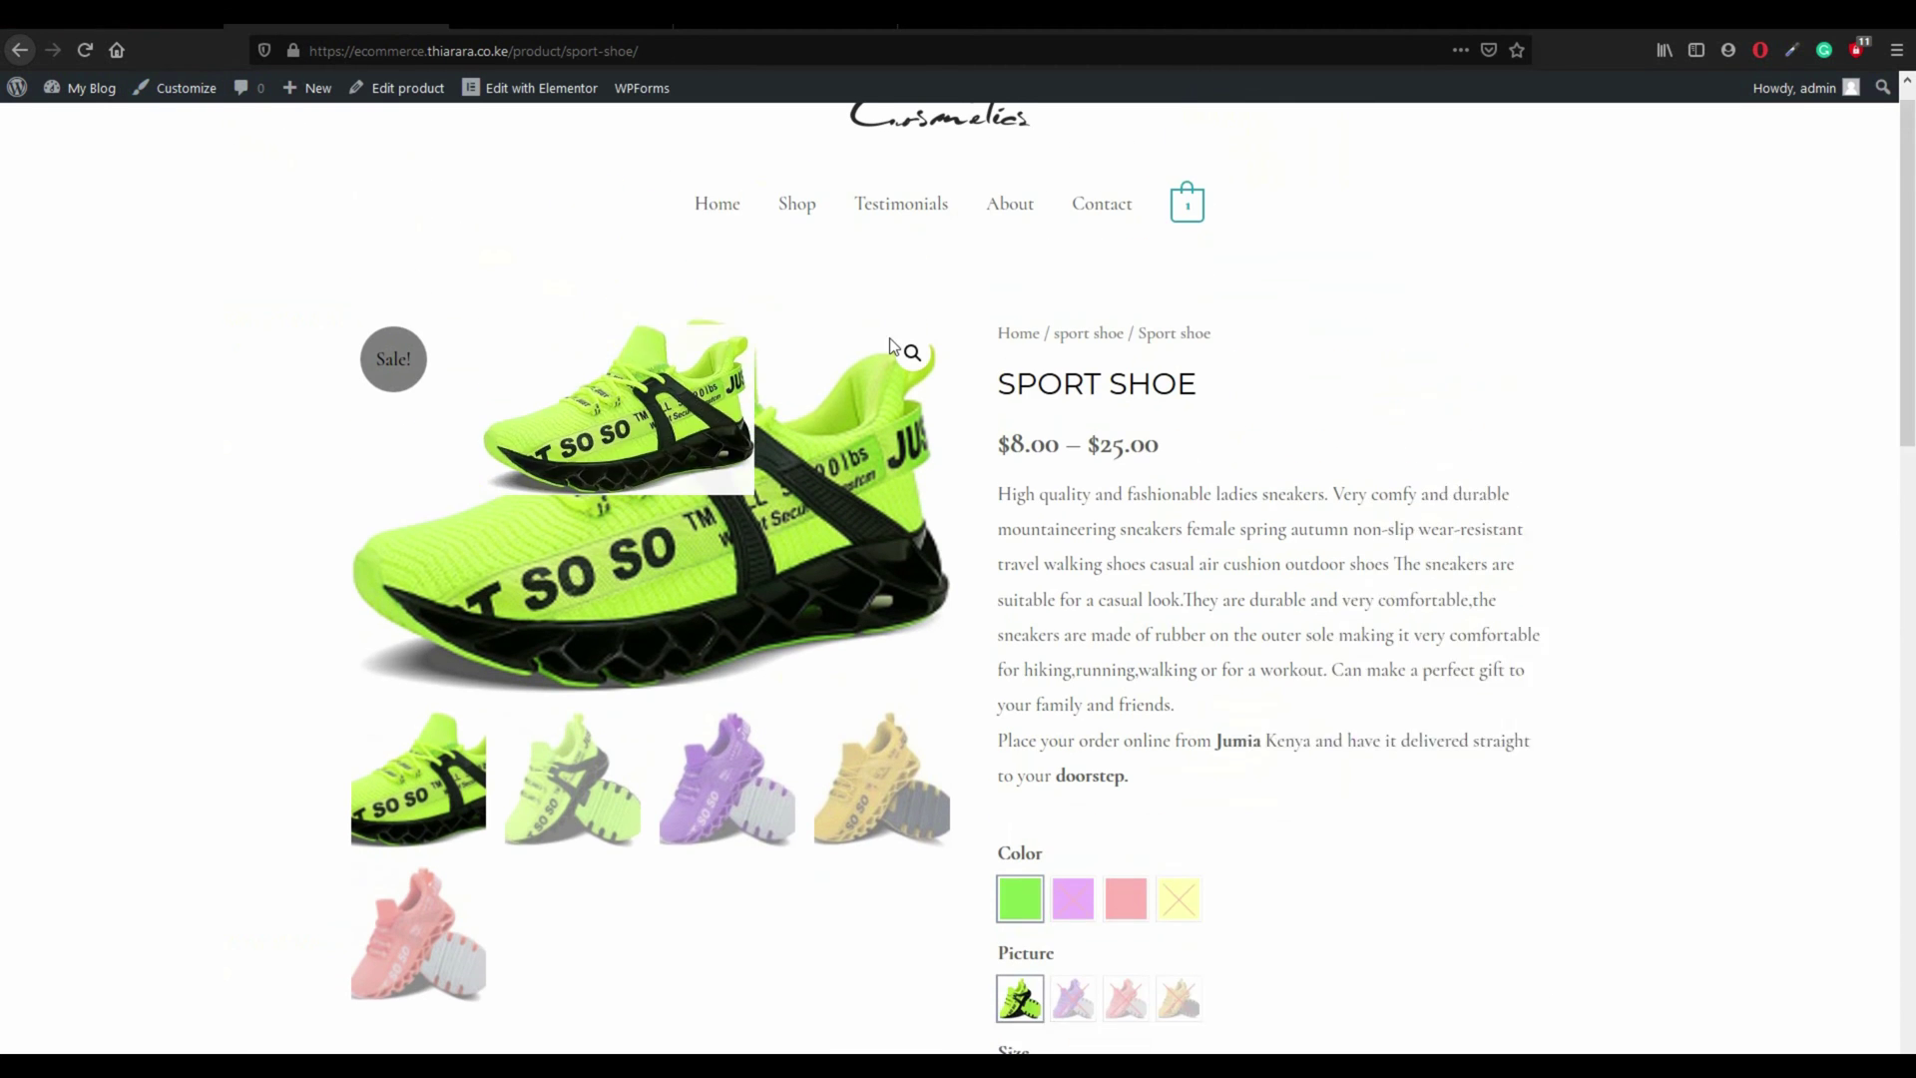
{"action": "left_click", "coordinate": [786, 242]}
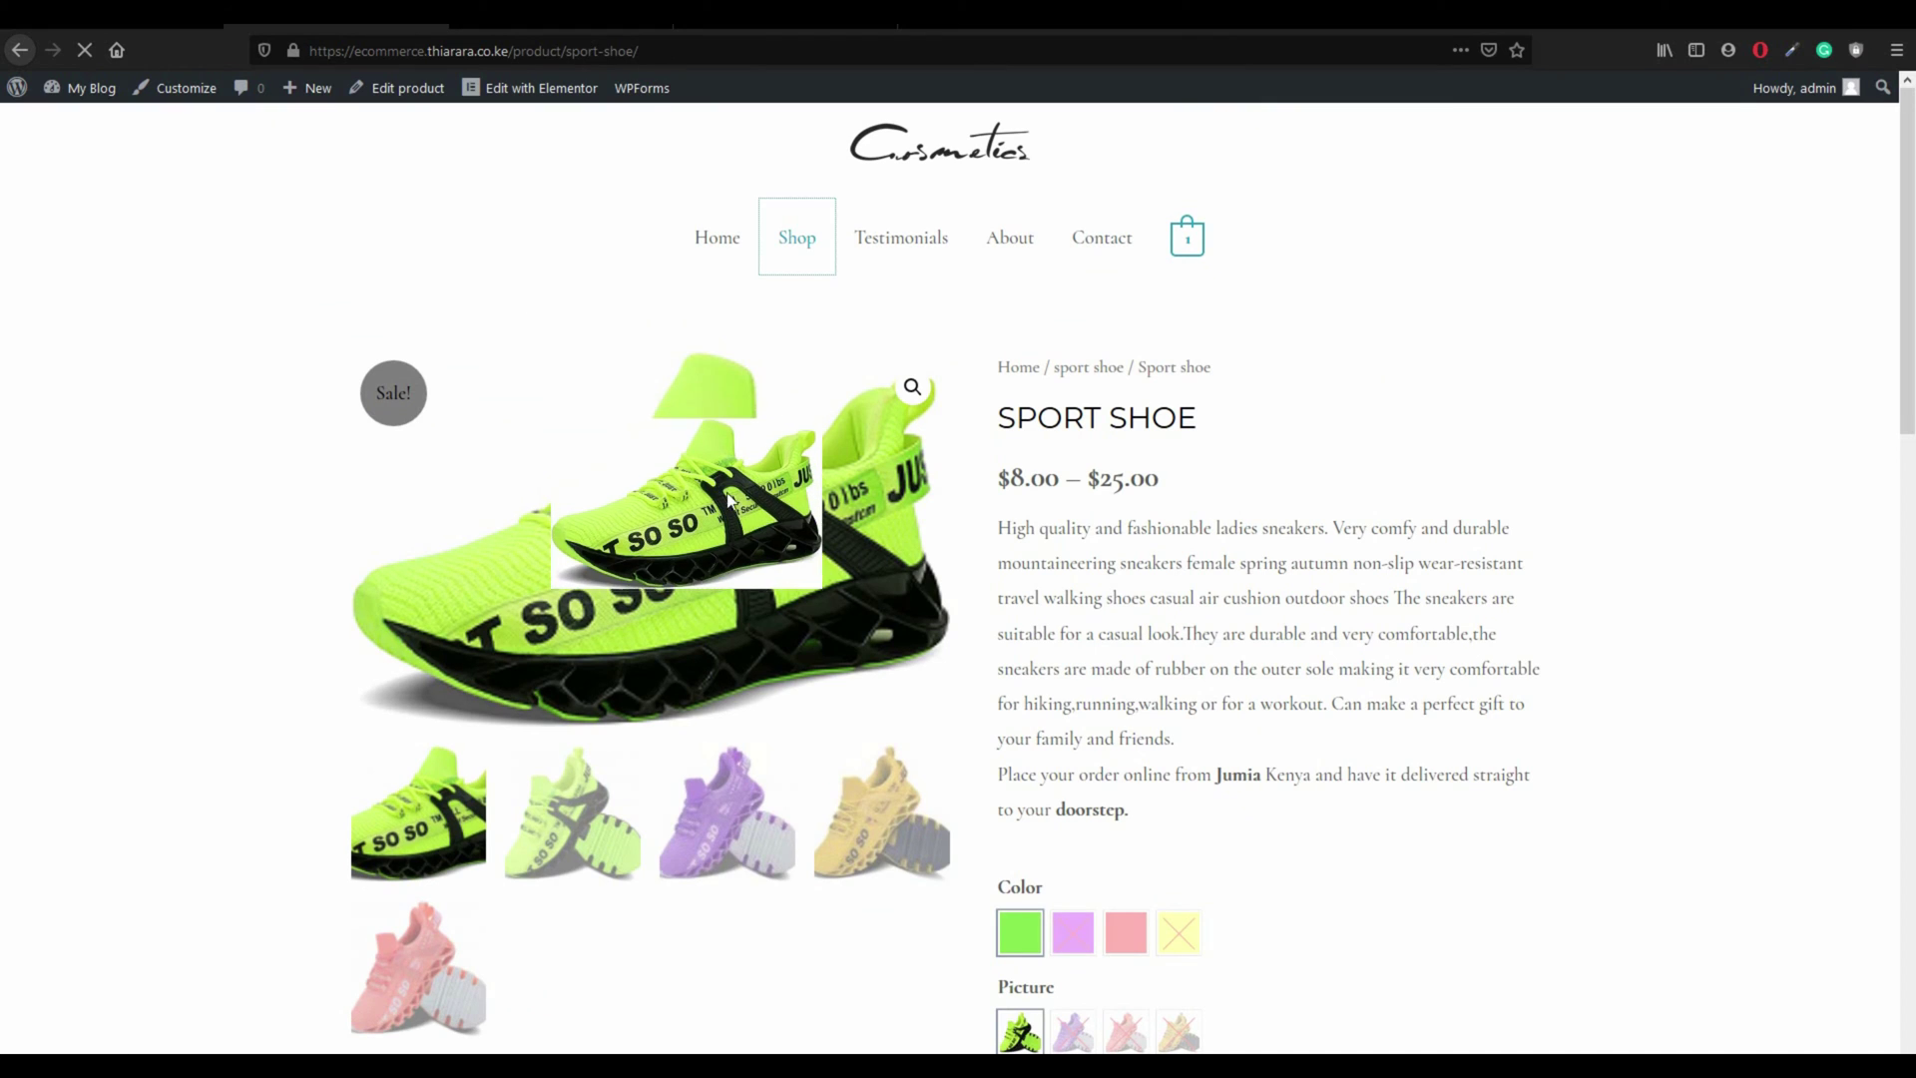
{"action": "scroll", "coordinate": [752, 556], "scroll_direction": "down", "scroll_amount": 3}
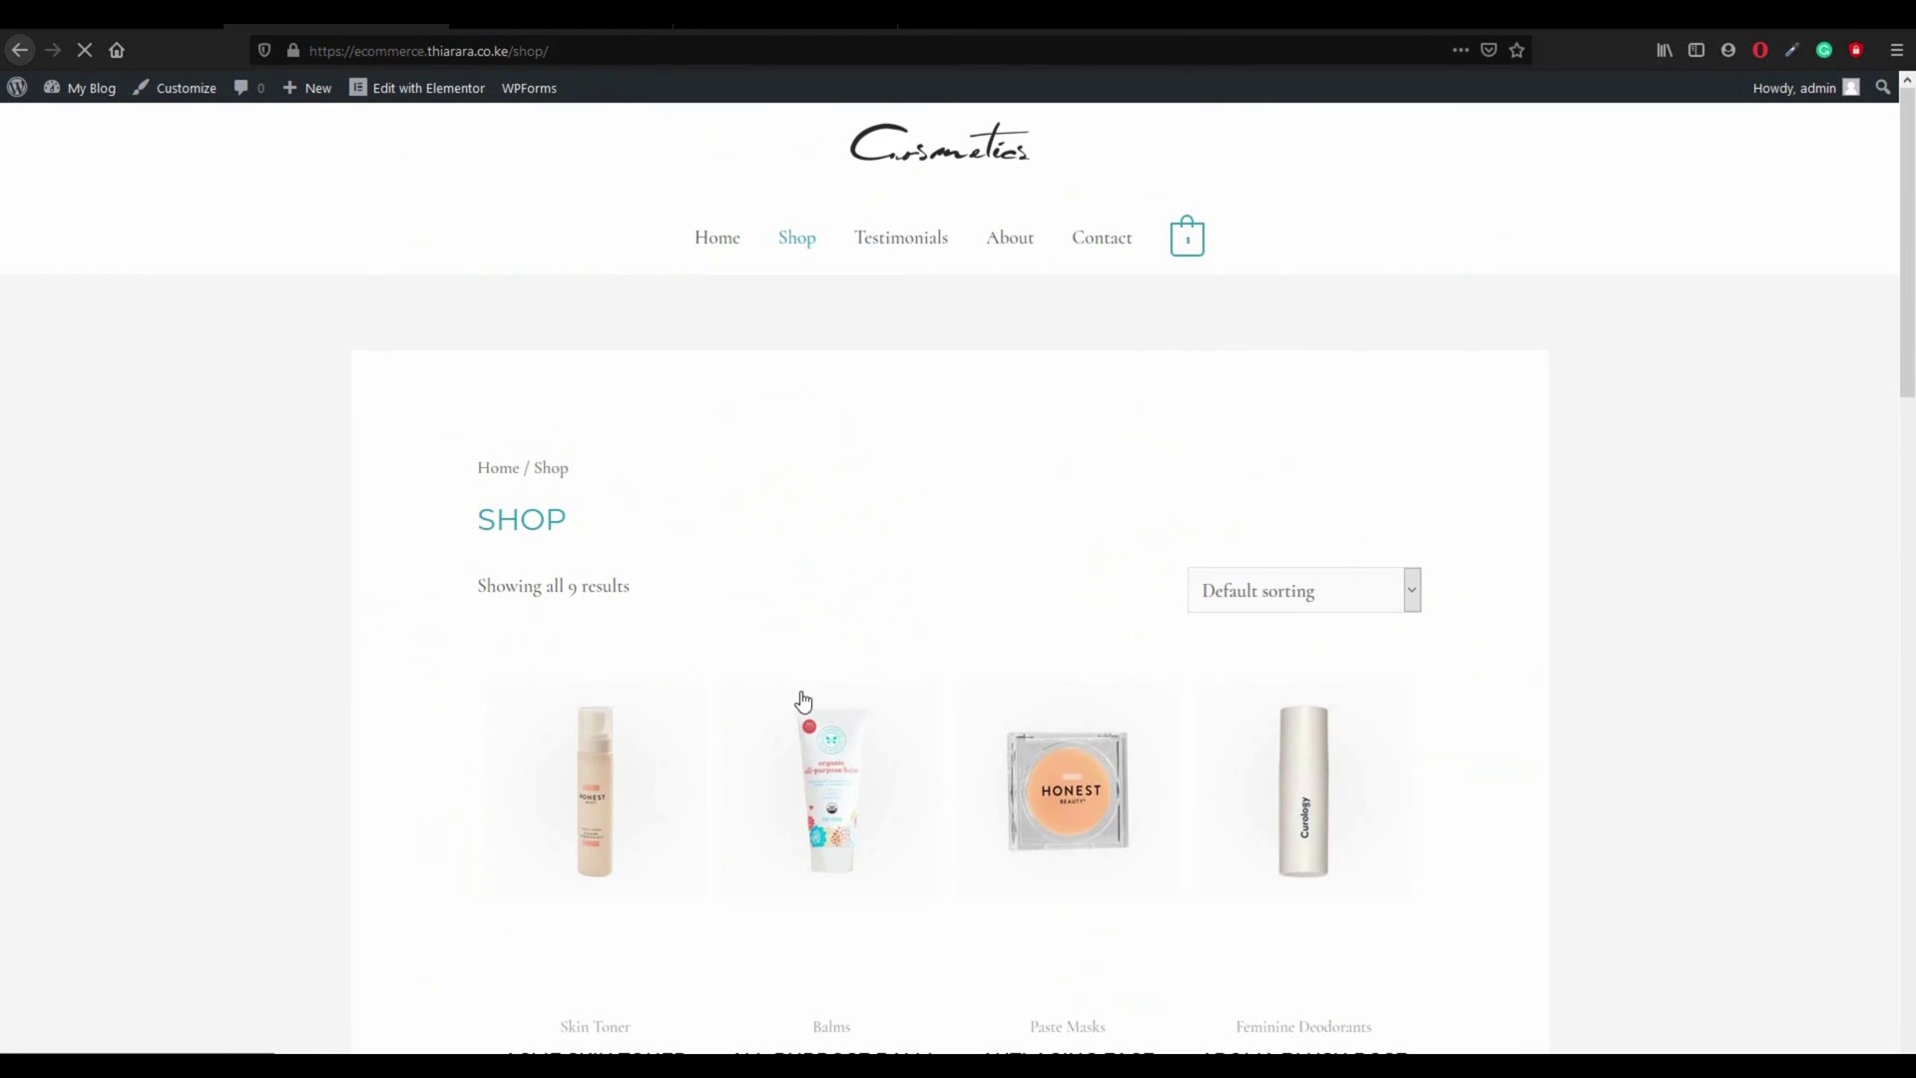
{"action": "scroll", "coordinate": [659, 736], "scroll_direction": "down", "scroll_amount": 4}
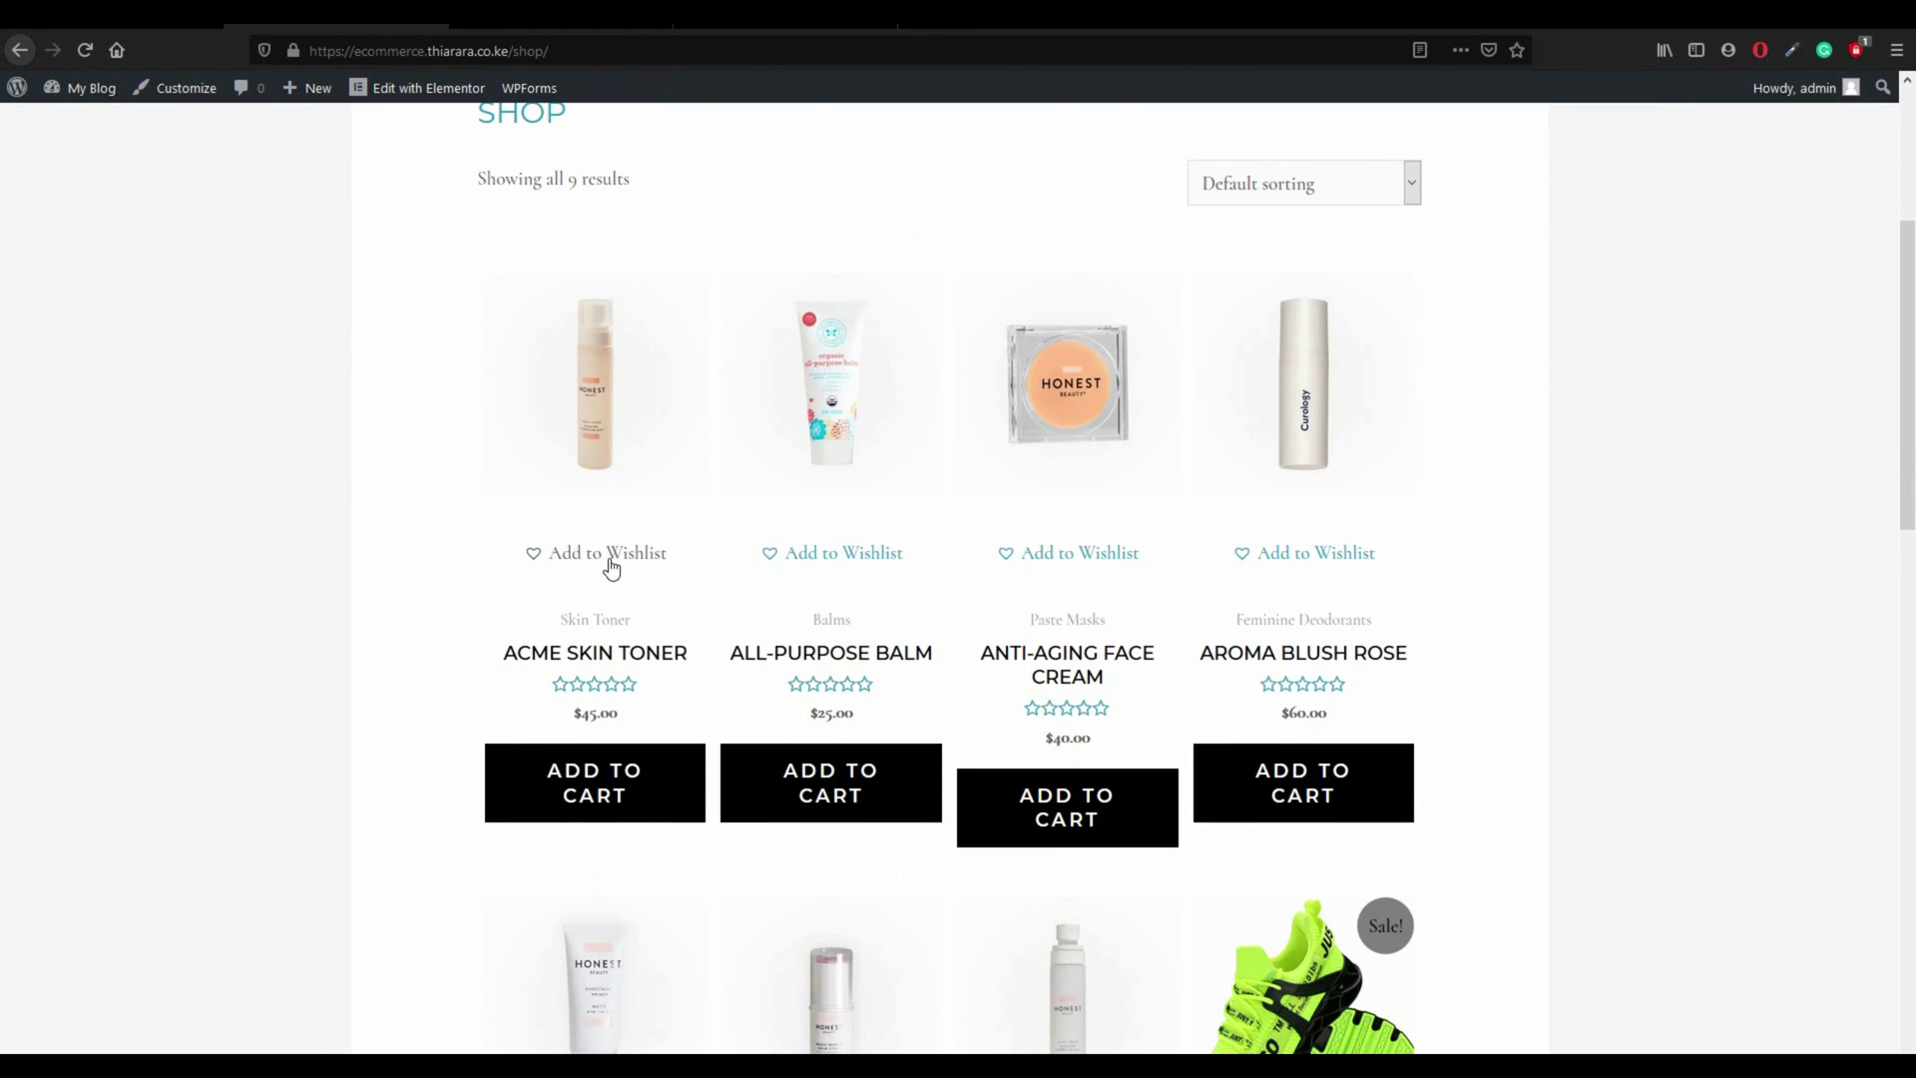
{"action": "left_click", "coordinate": [612, 556]}
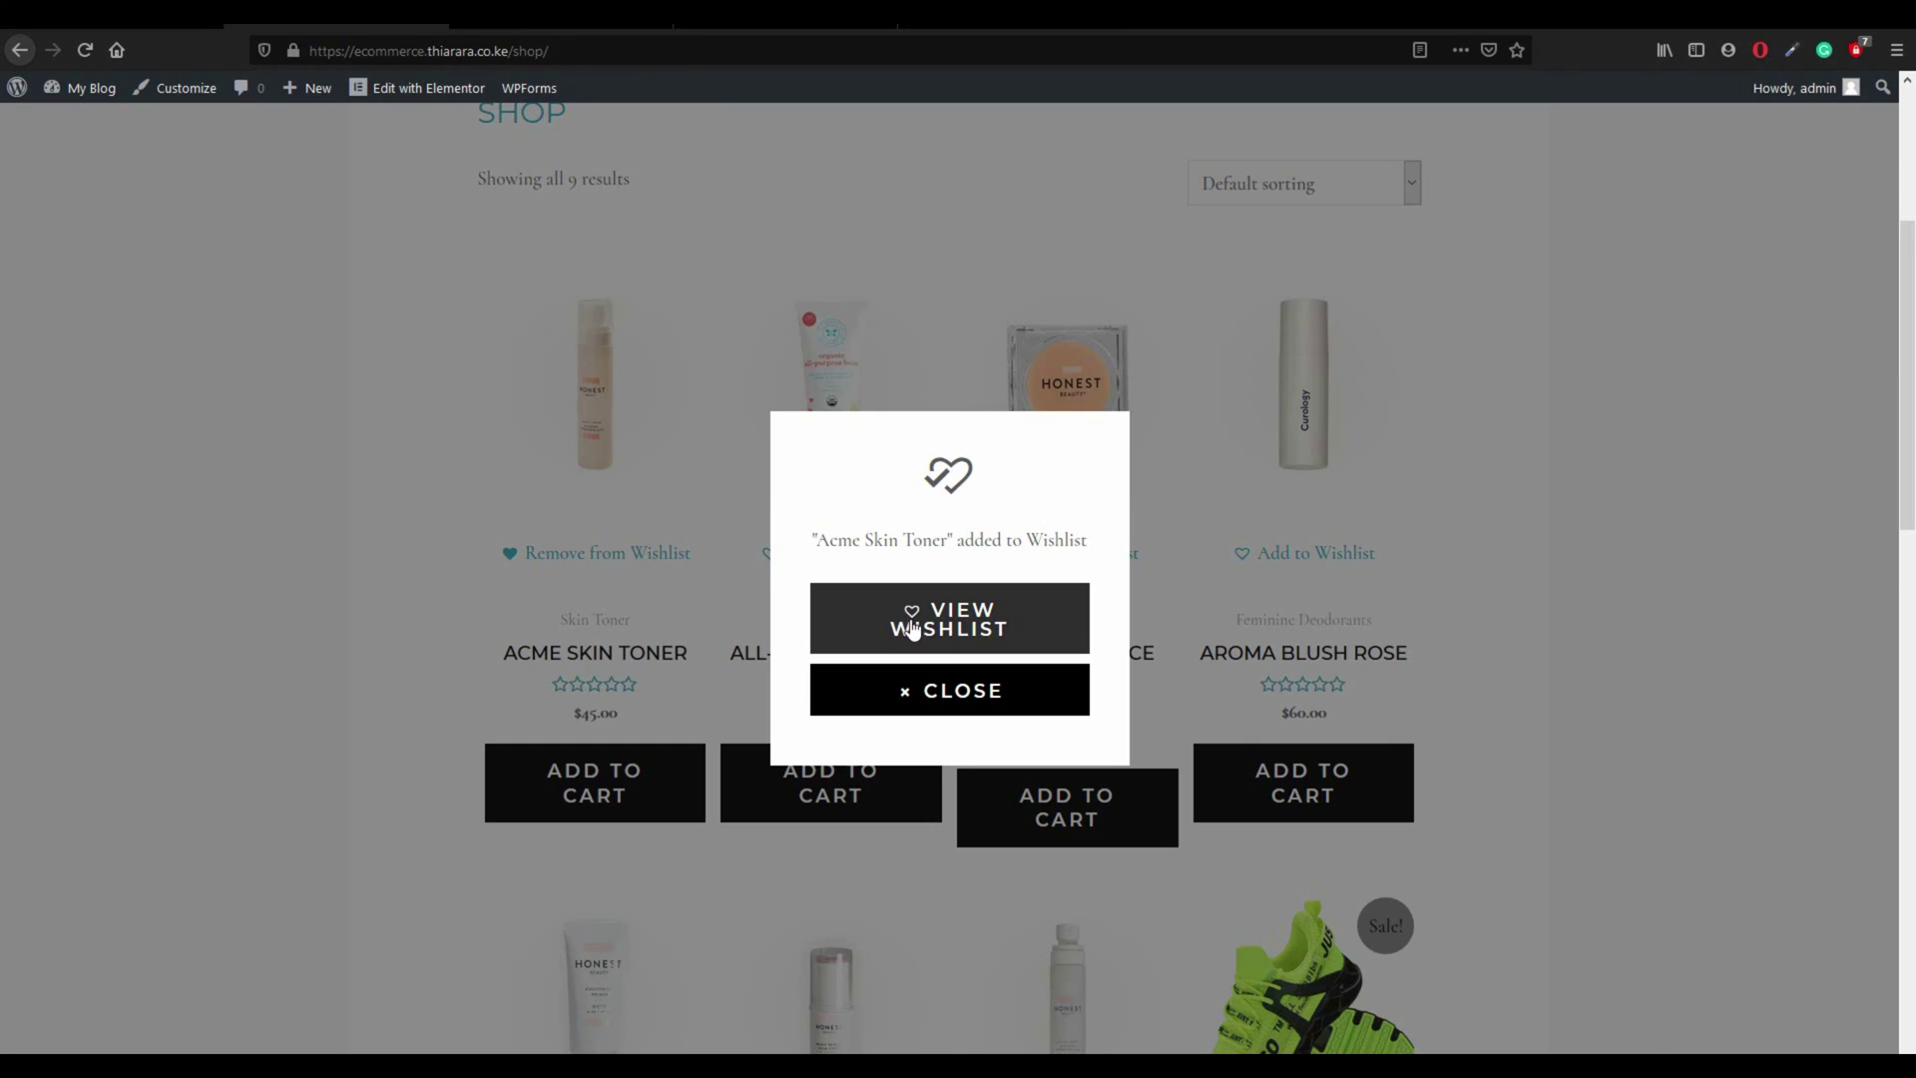
Step: Dismiss the wishlist notice and remove Acme Skin Toner from the wishlist on the Shop page
{"action": "left_click", "coordinate": [878, 679]}
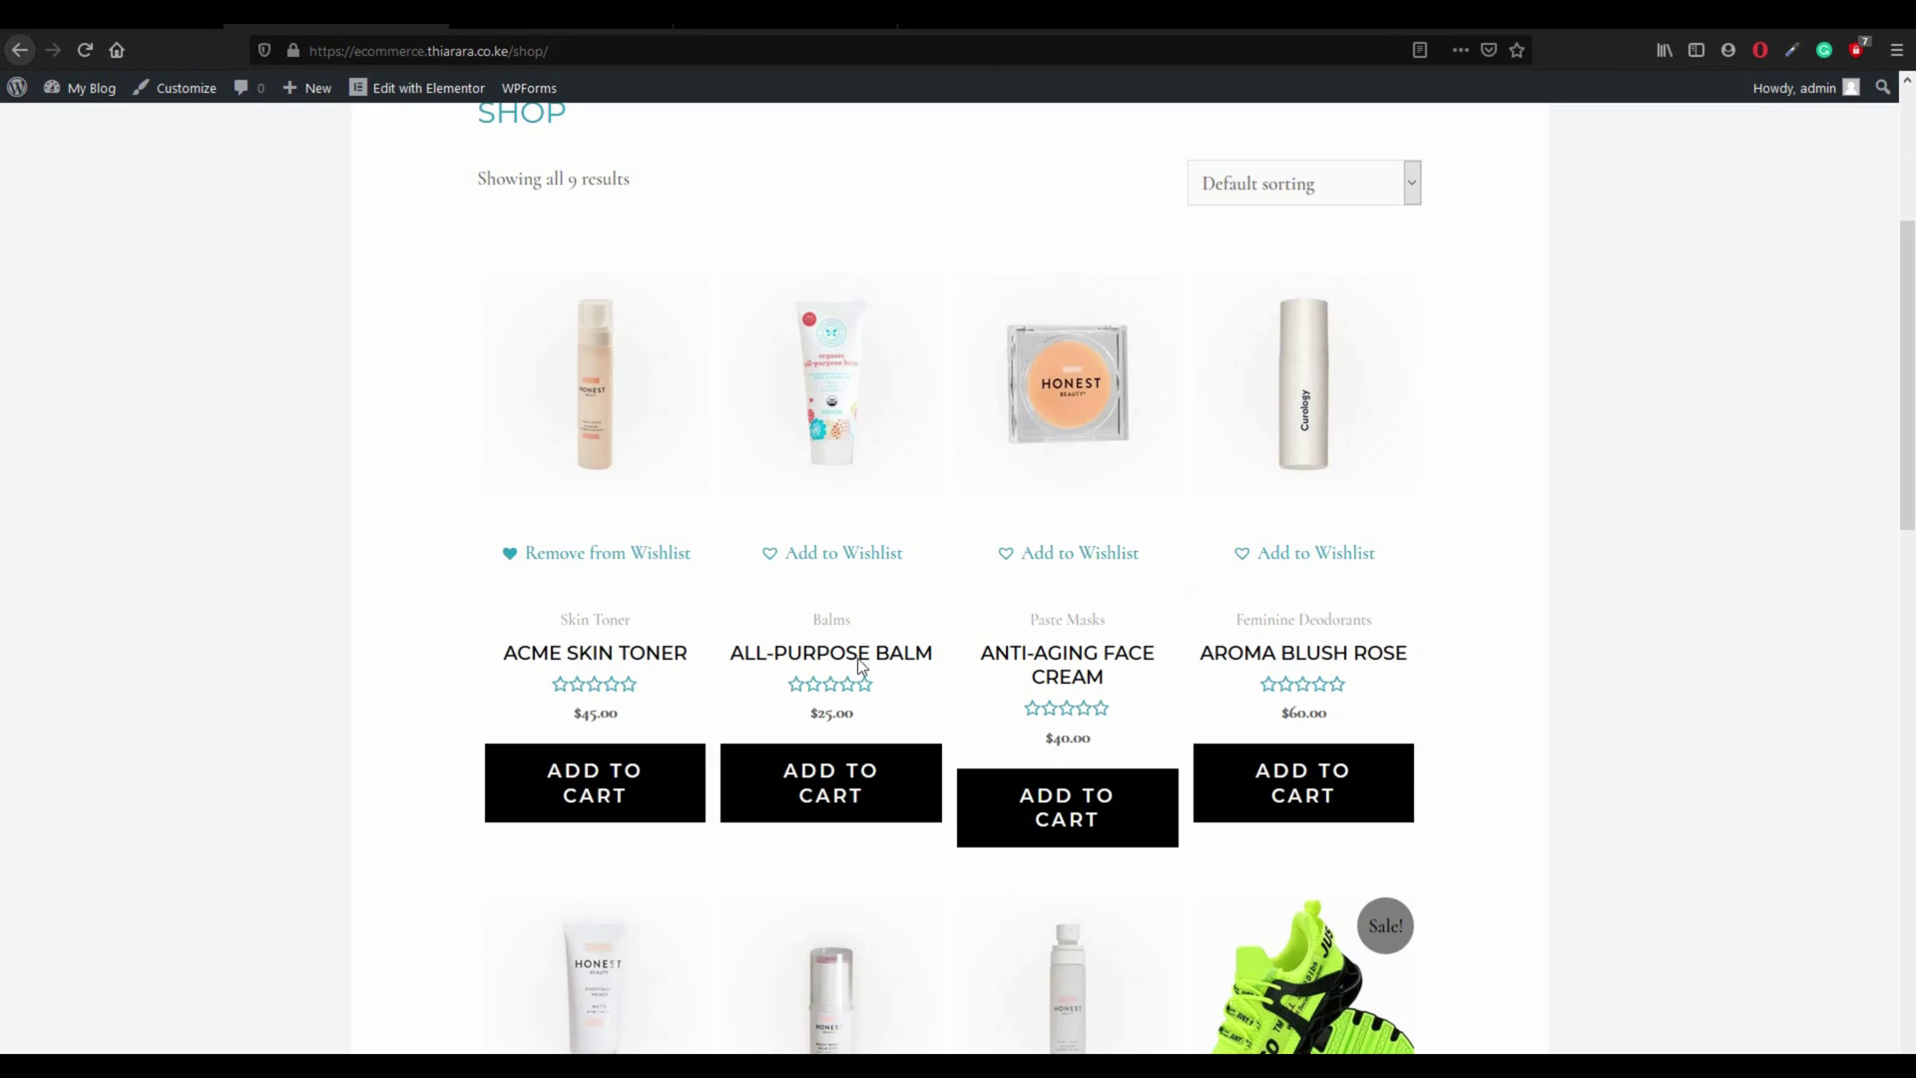
{"action": "left_click", "coordinate": [559, 567]}
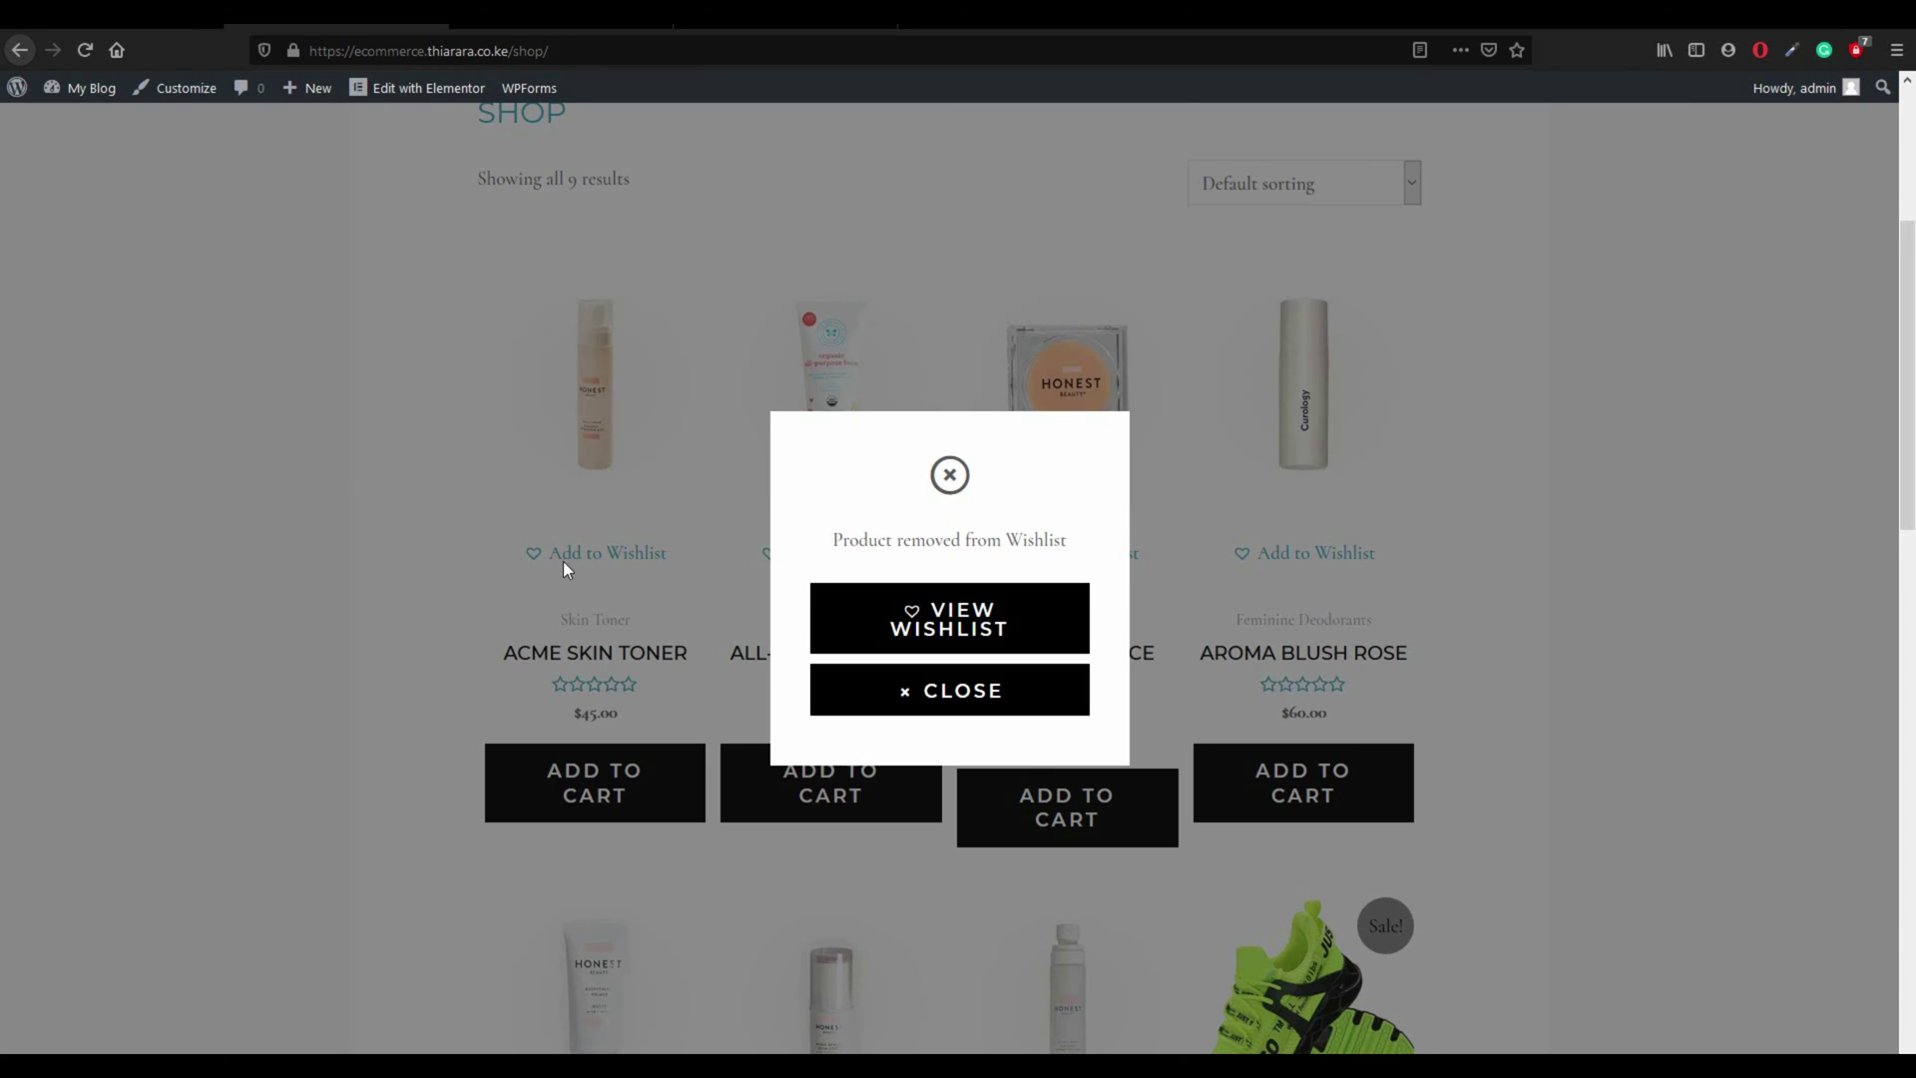
{"action": "left_click", "coordinate": [929, 690]}
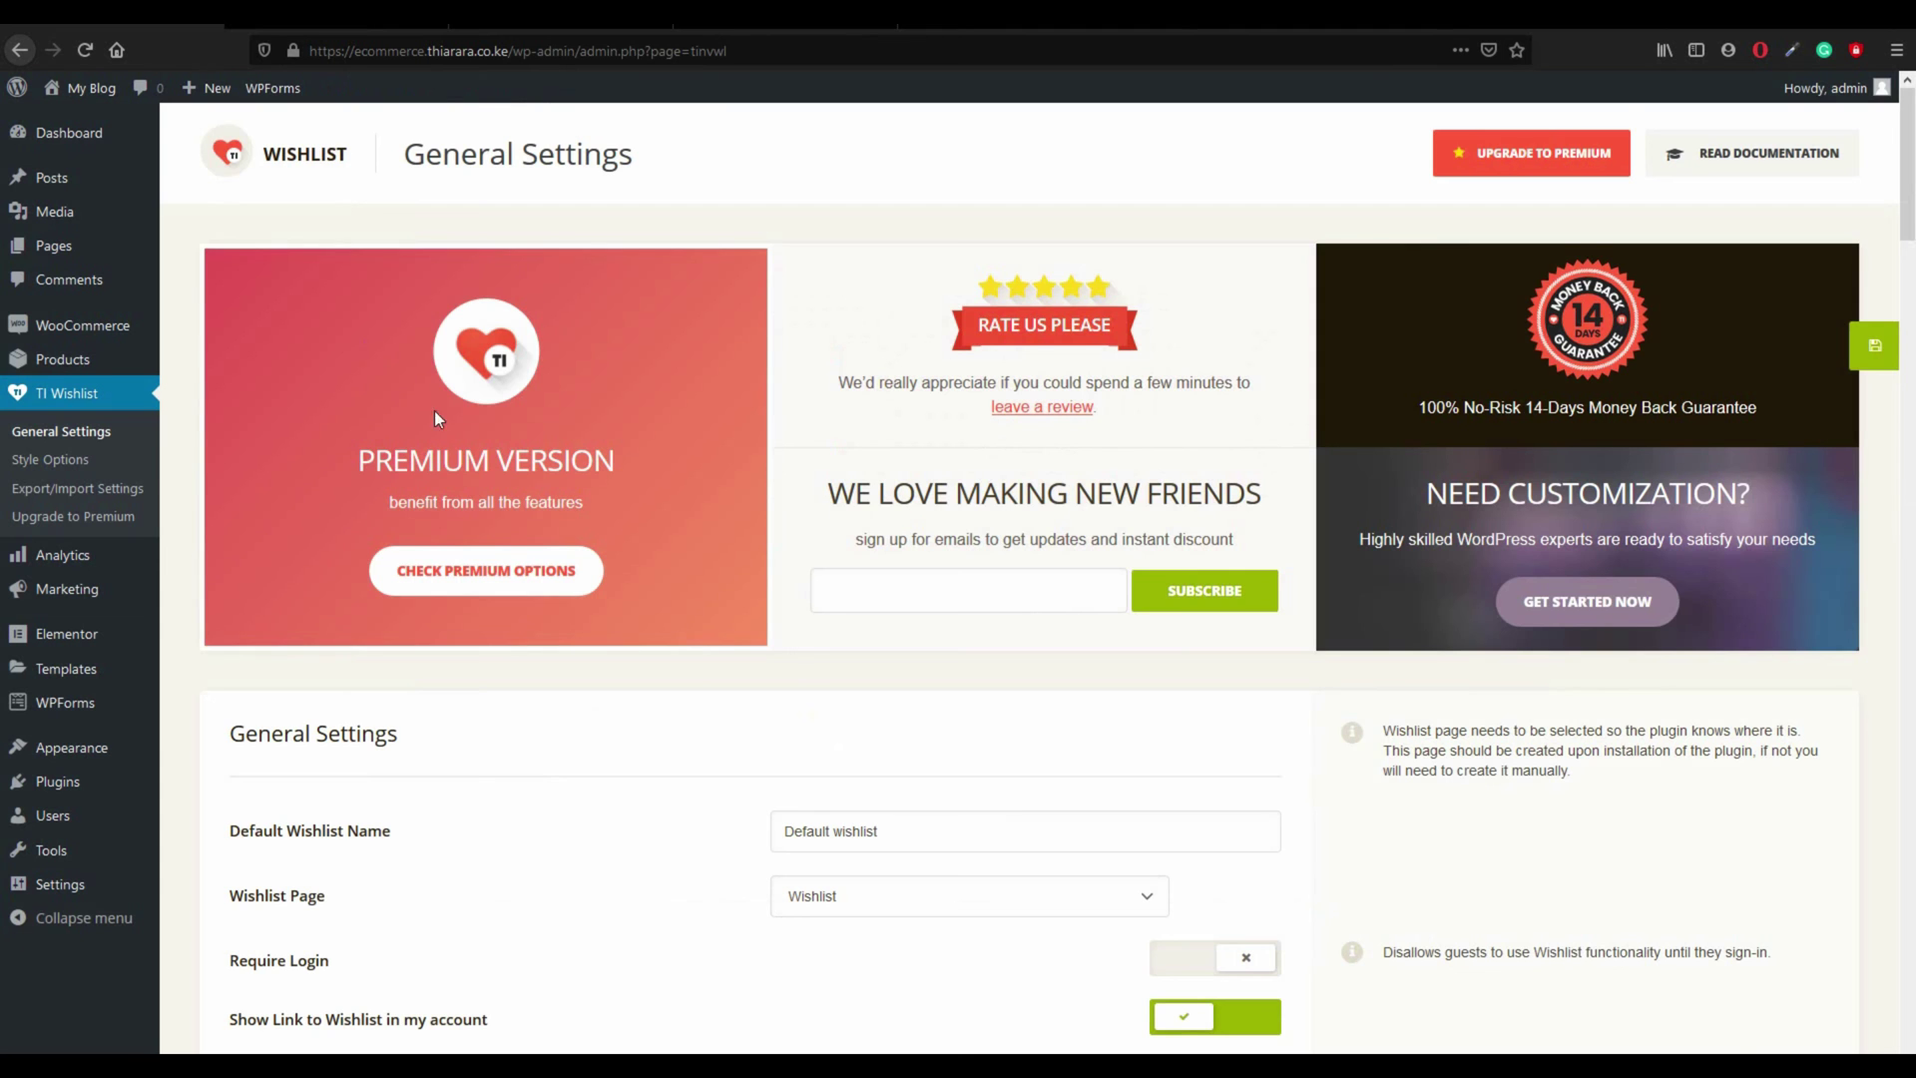
Step: Examine the product page "Add to Wishlist" button settings and check the button's position on the reloaded Sport Shoe product page
{"action": "scroll", "coordinate": [945, 663], "scroll_direction": "down", "scroll_amount": 13}
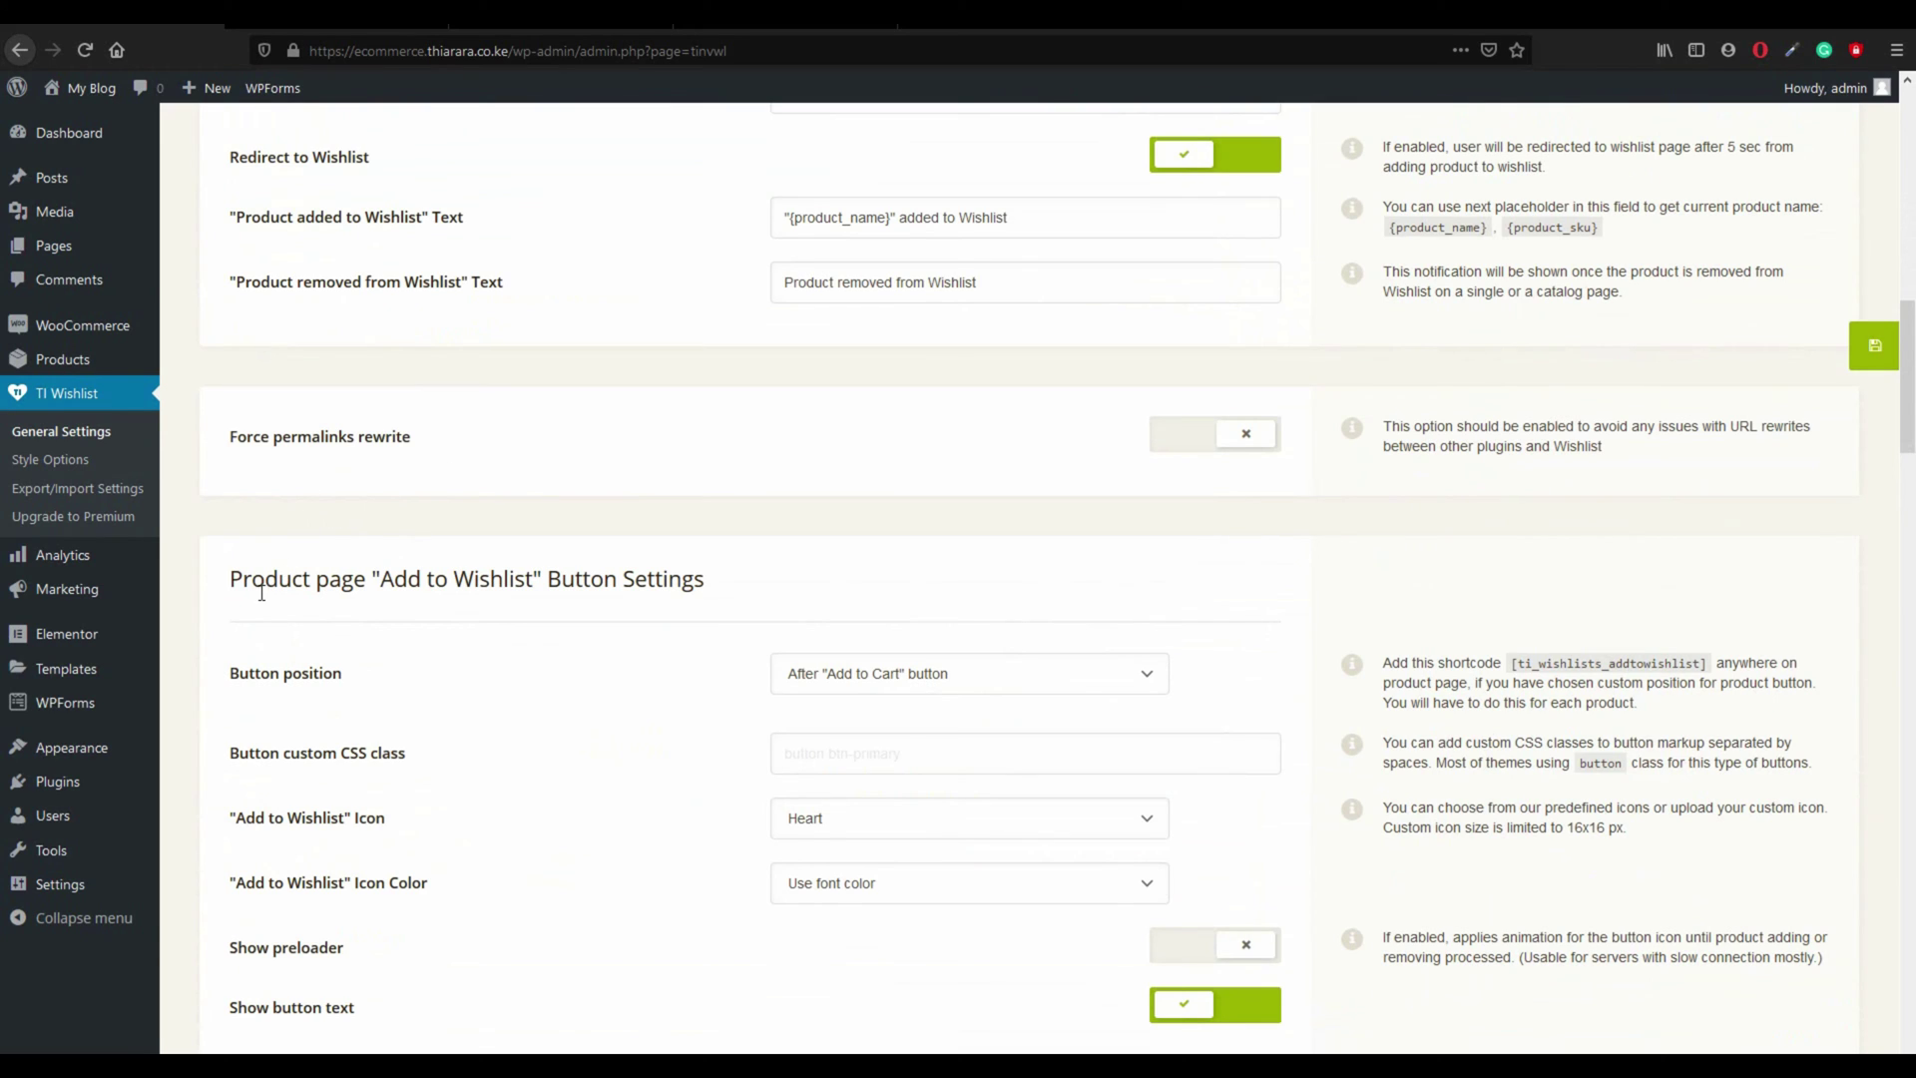
{"action": "left_click_drag", "start_coordinate": [229, 580], "coordinate": [511, 621]}
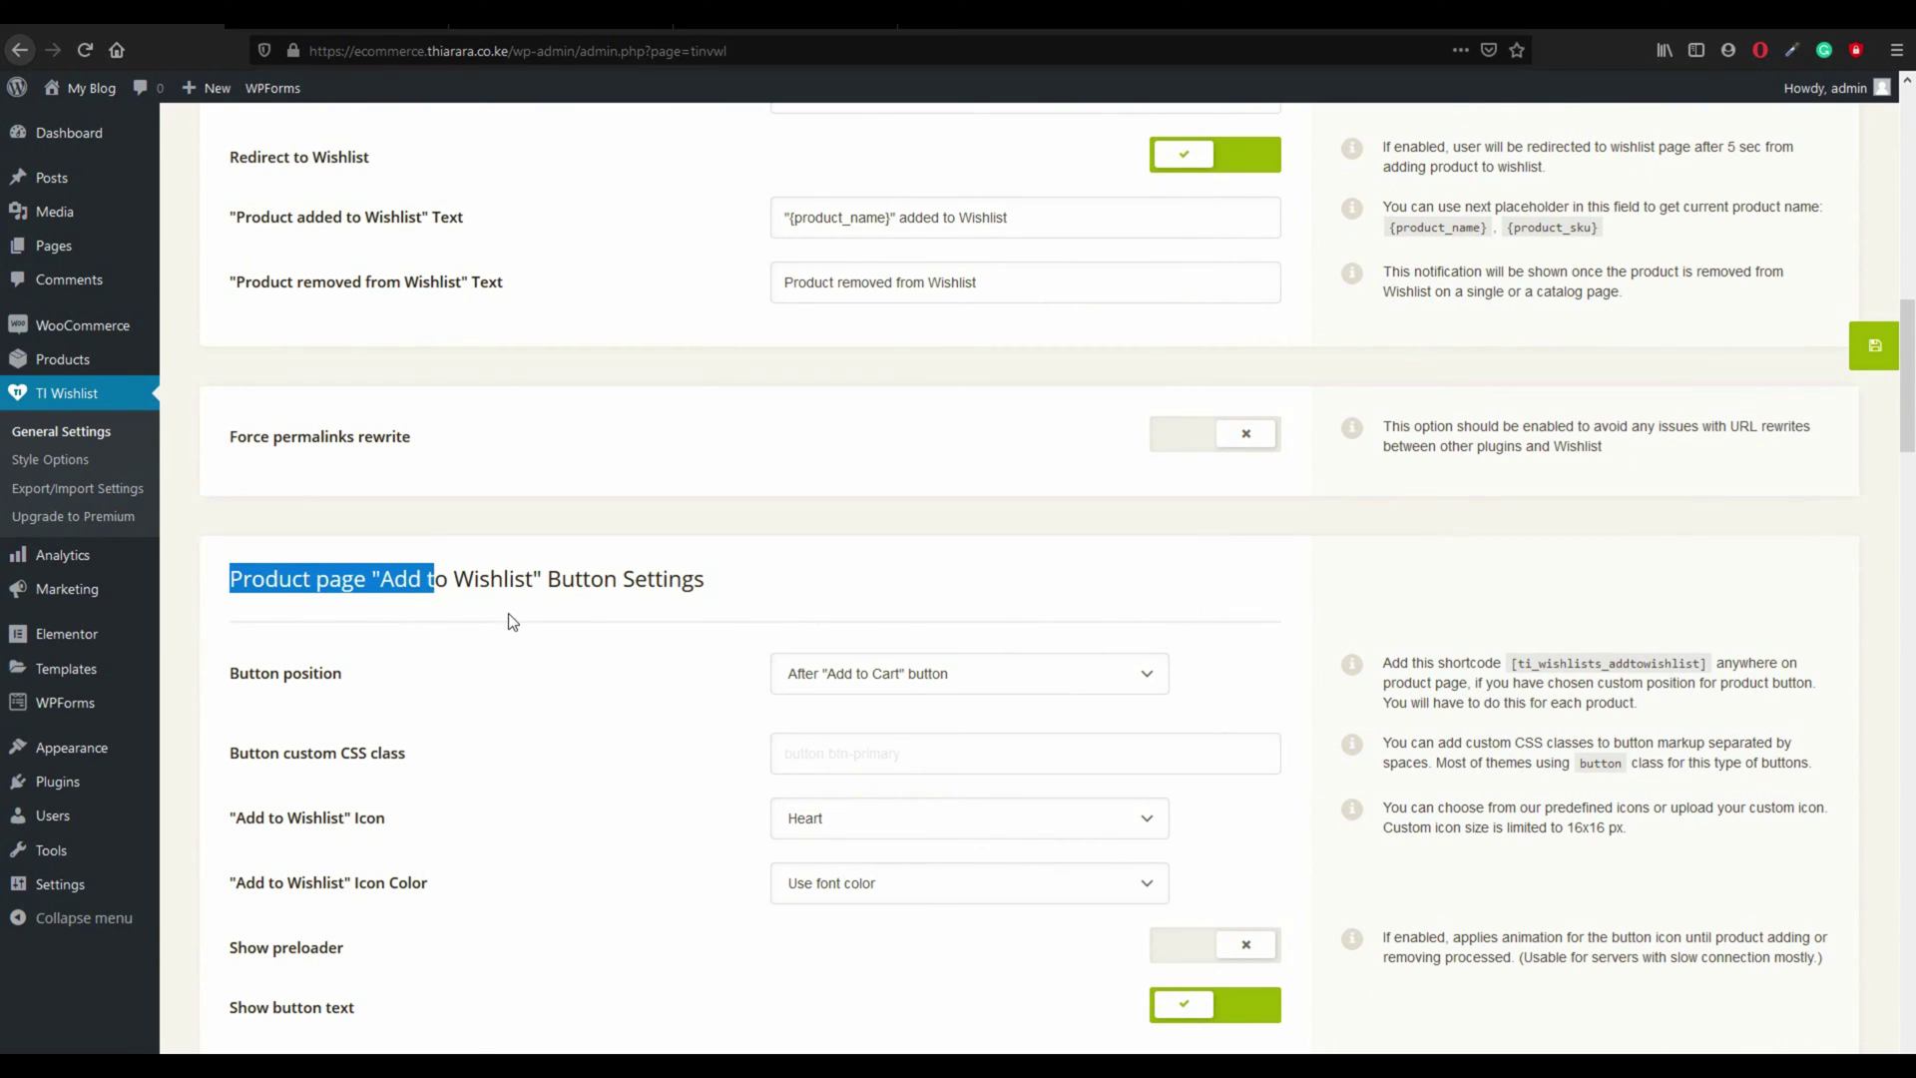
{"action": "left_click", "coordinate": [831, 638]}
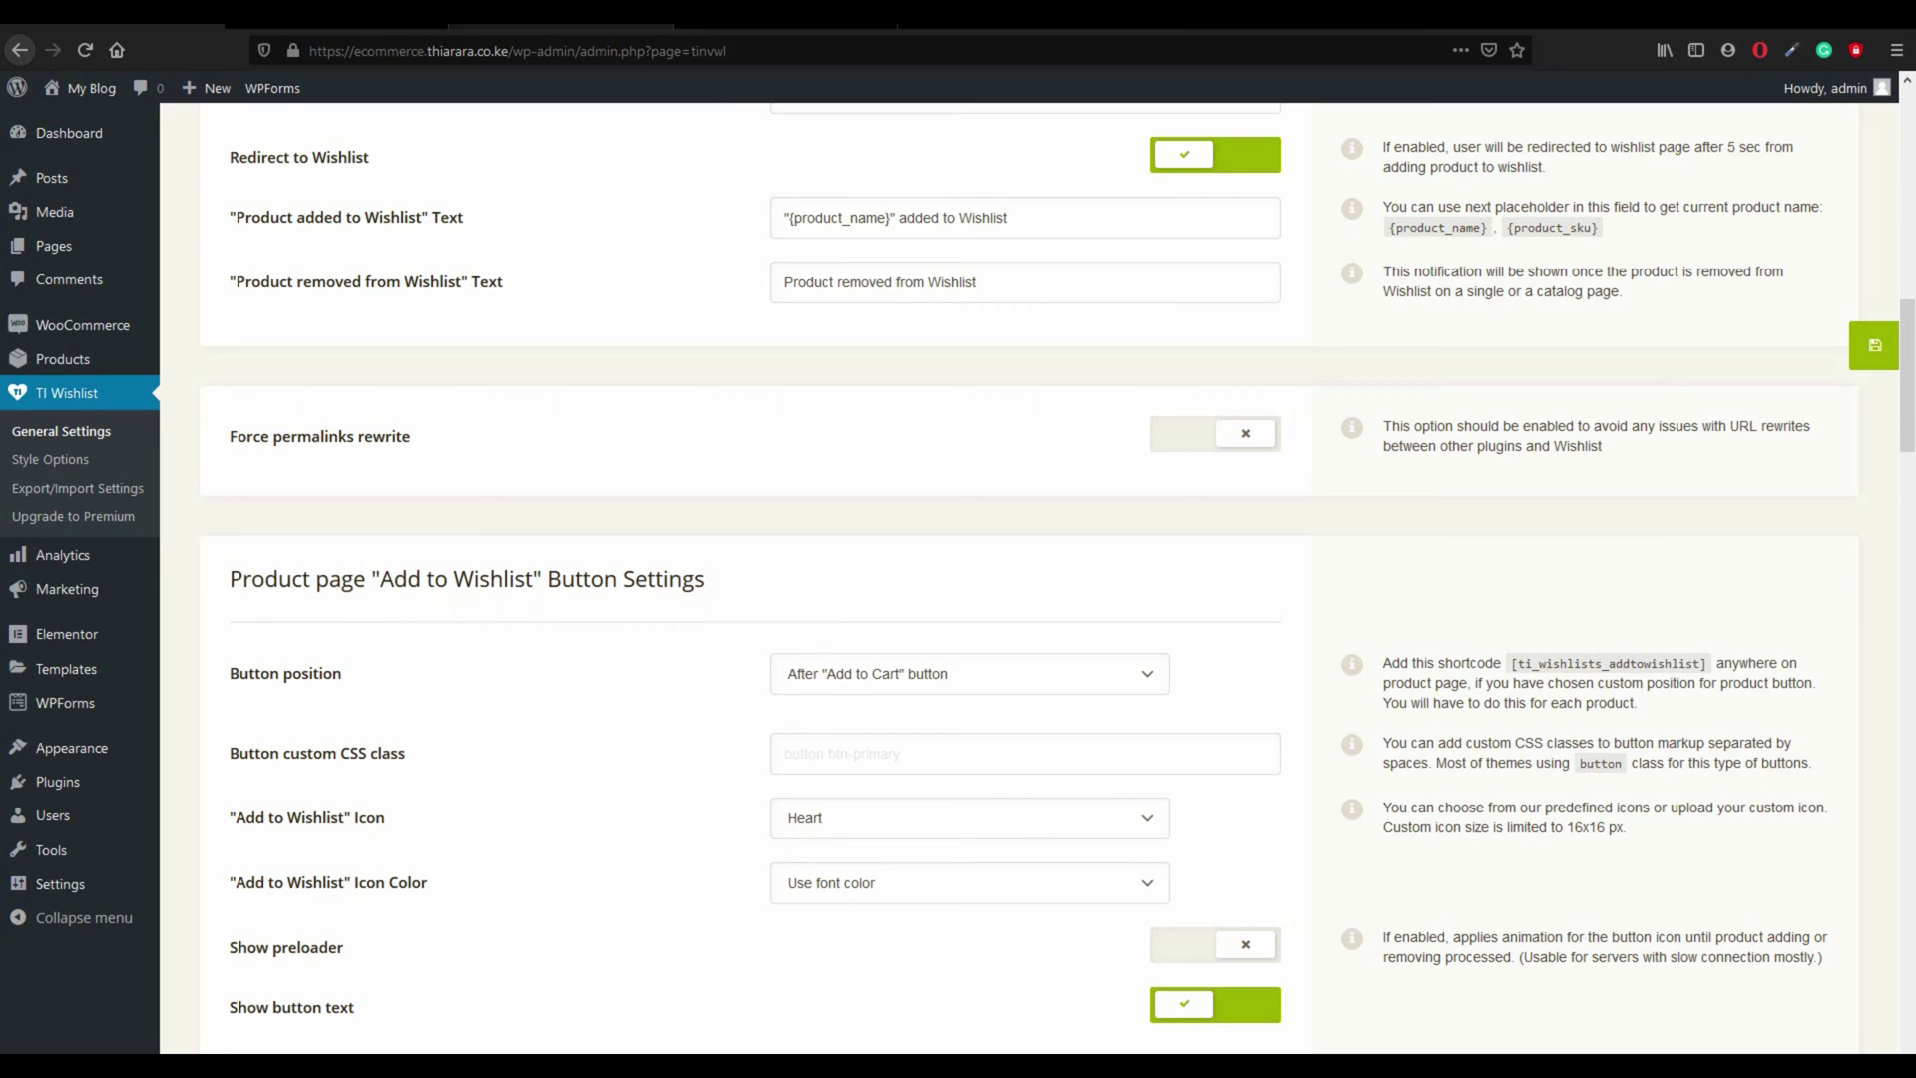
{"action": "left_click", "coordinate": [560, 14]}
{"action": "left_click", "coordinate": [763, 14]}
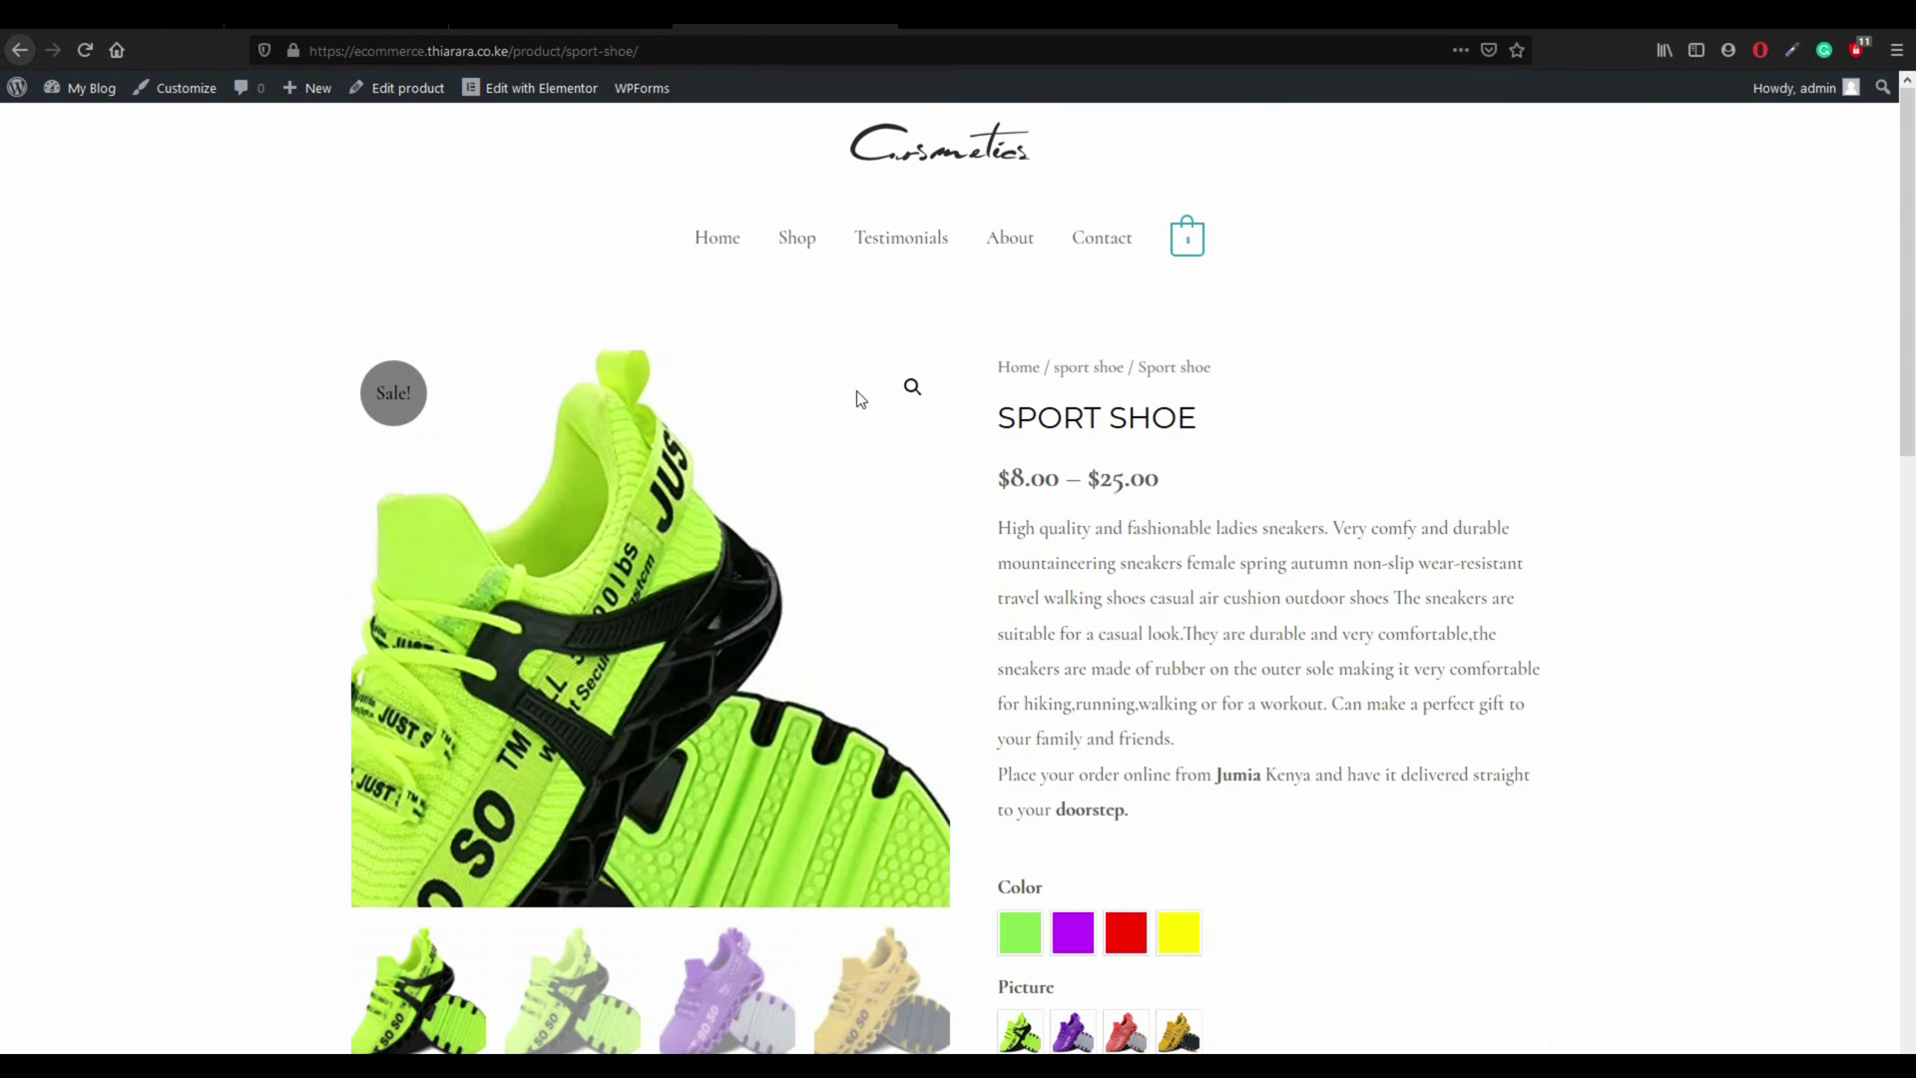
{"action": "scroll", "coordinate": [1082, 573], "scroll_direction": "down", "scroll_amount": 4}
{"action": "scroll", "coordinate": [509, 132], "scroll_direction": "up", "scroll_amount": 3}
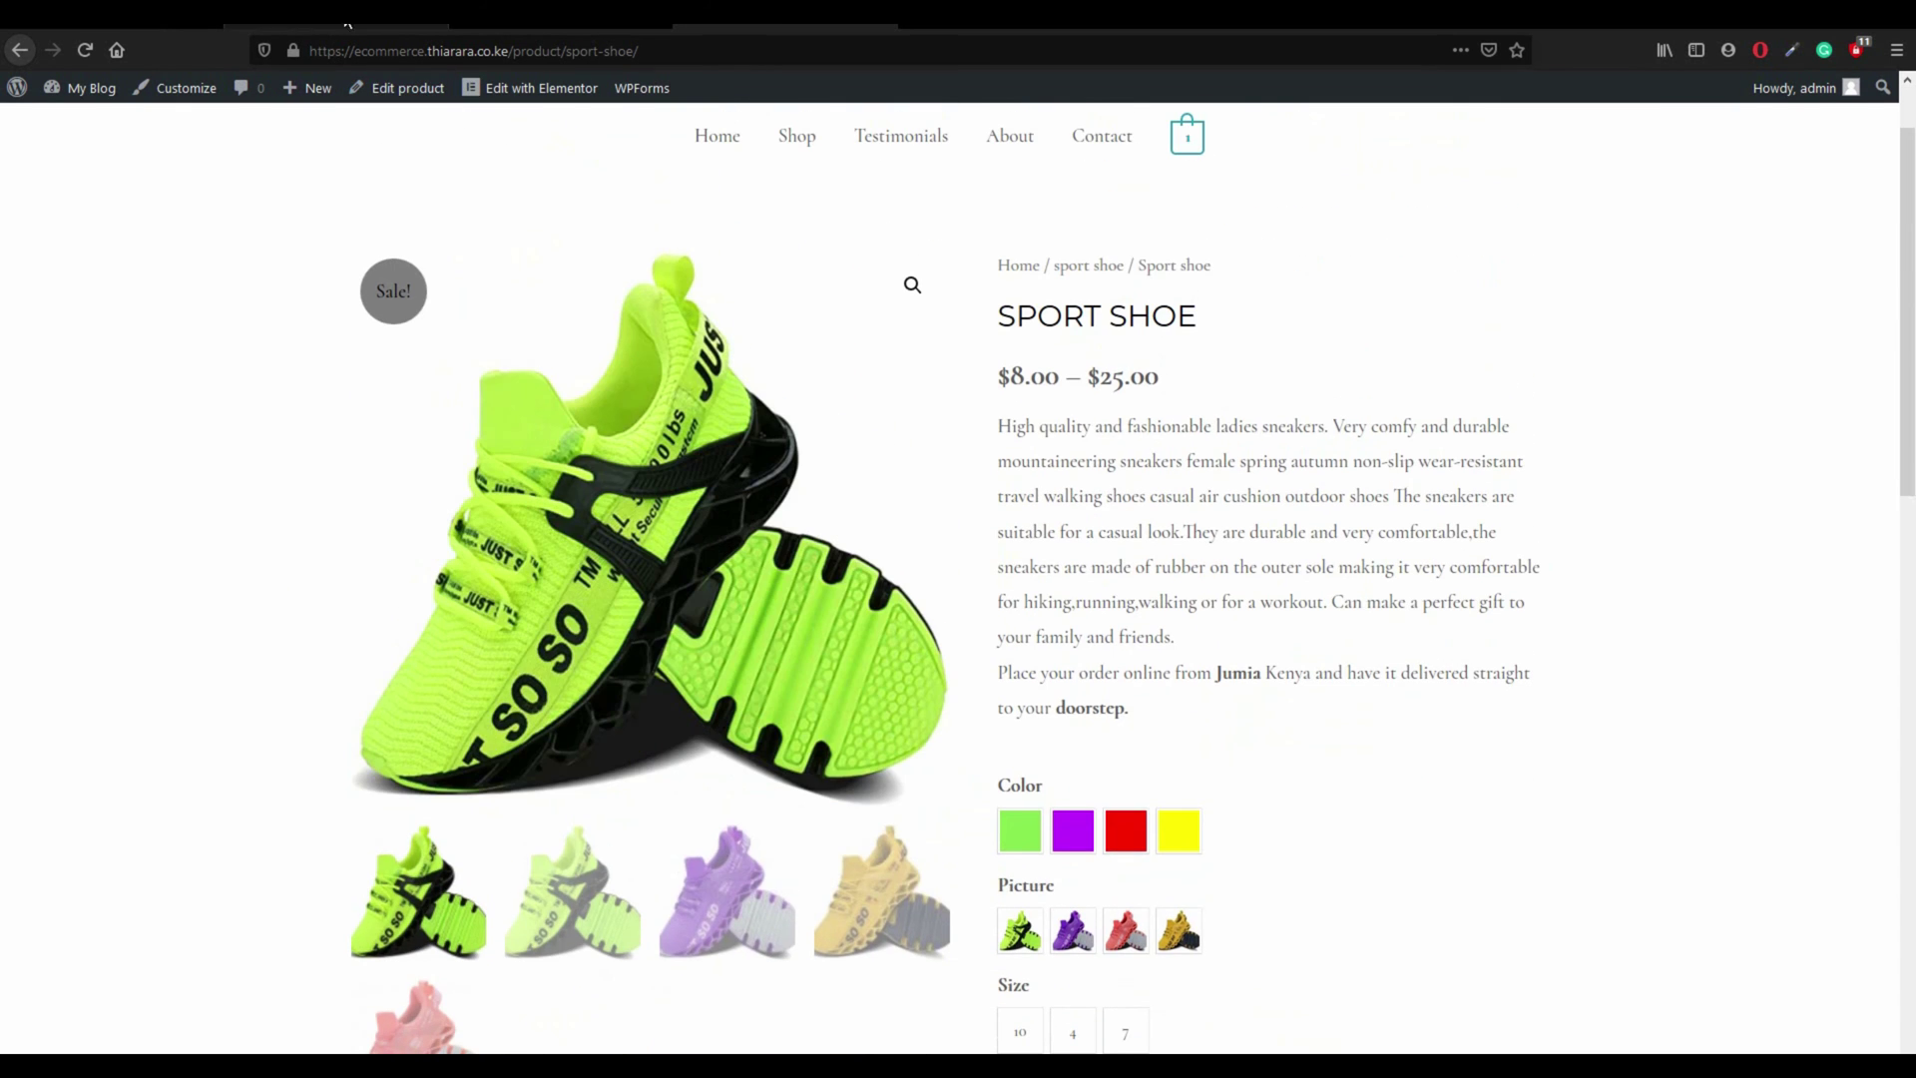
{"action": "left_click", "coordinate": [84, 50]}
{"action": "scroll", "coordinate": [1226, 457], "scroll_direction": "down", "scroll_amount": 5}
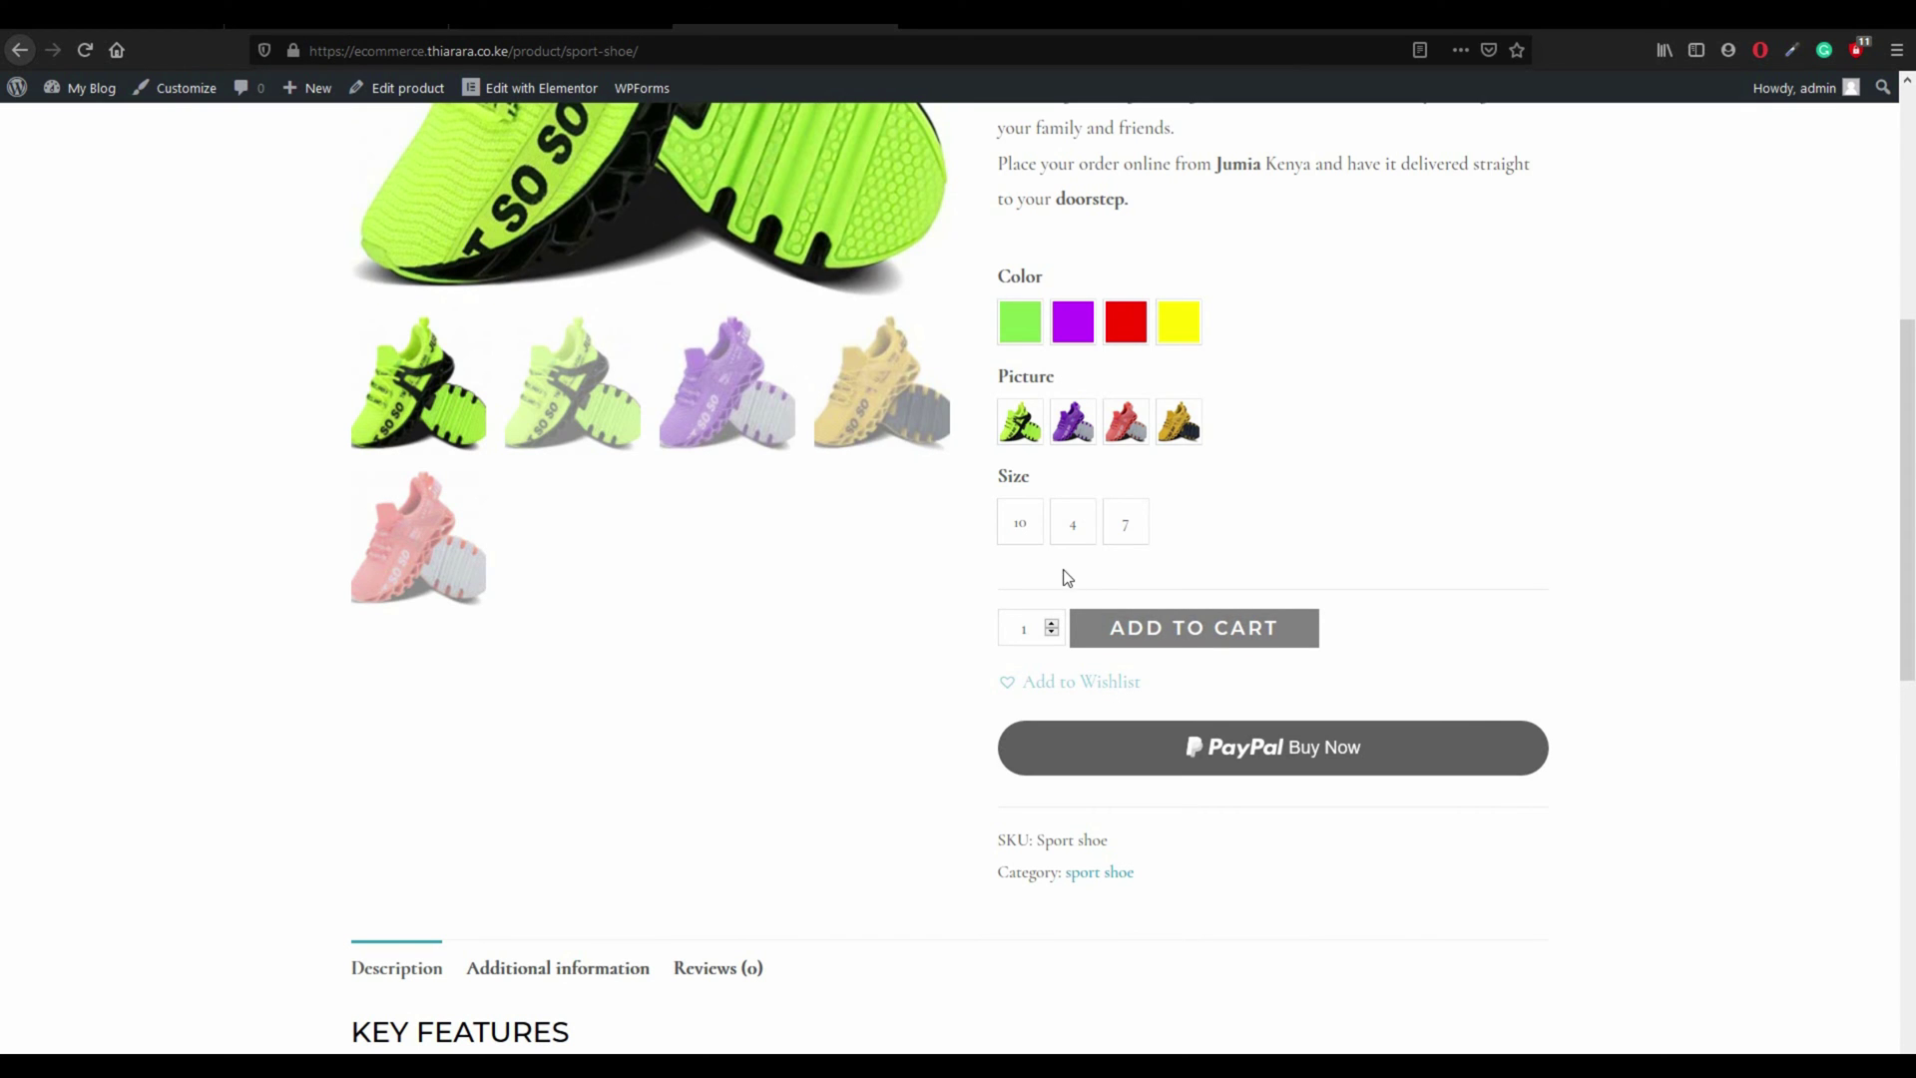
{"action": "left_click", "coordinate": [111, 26]}
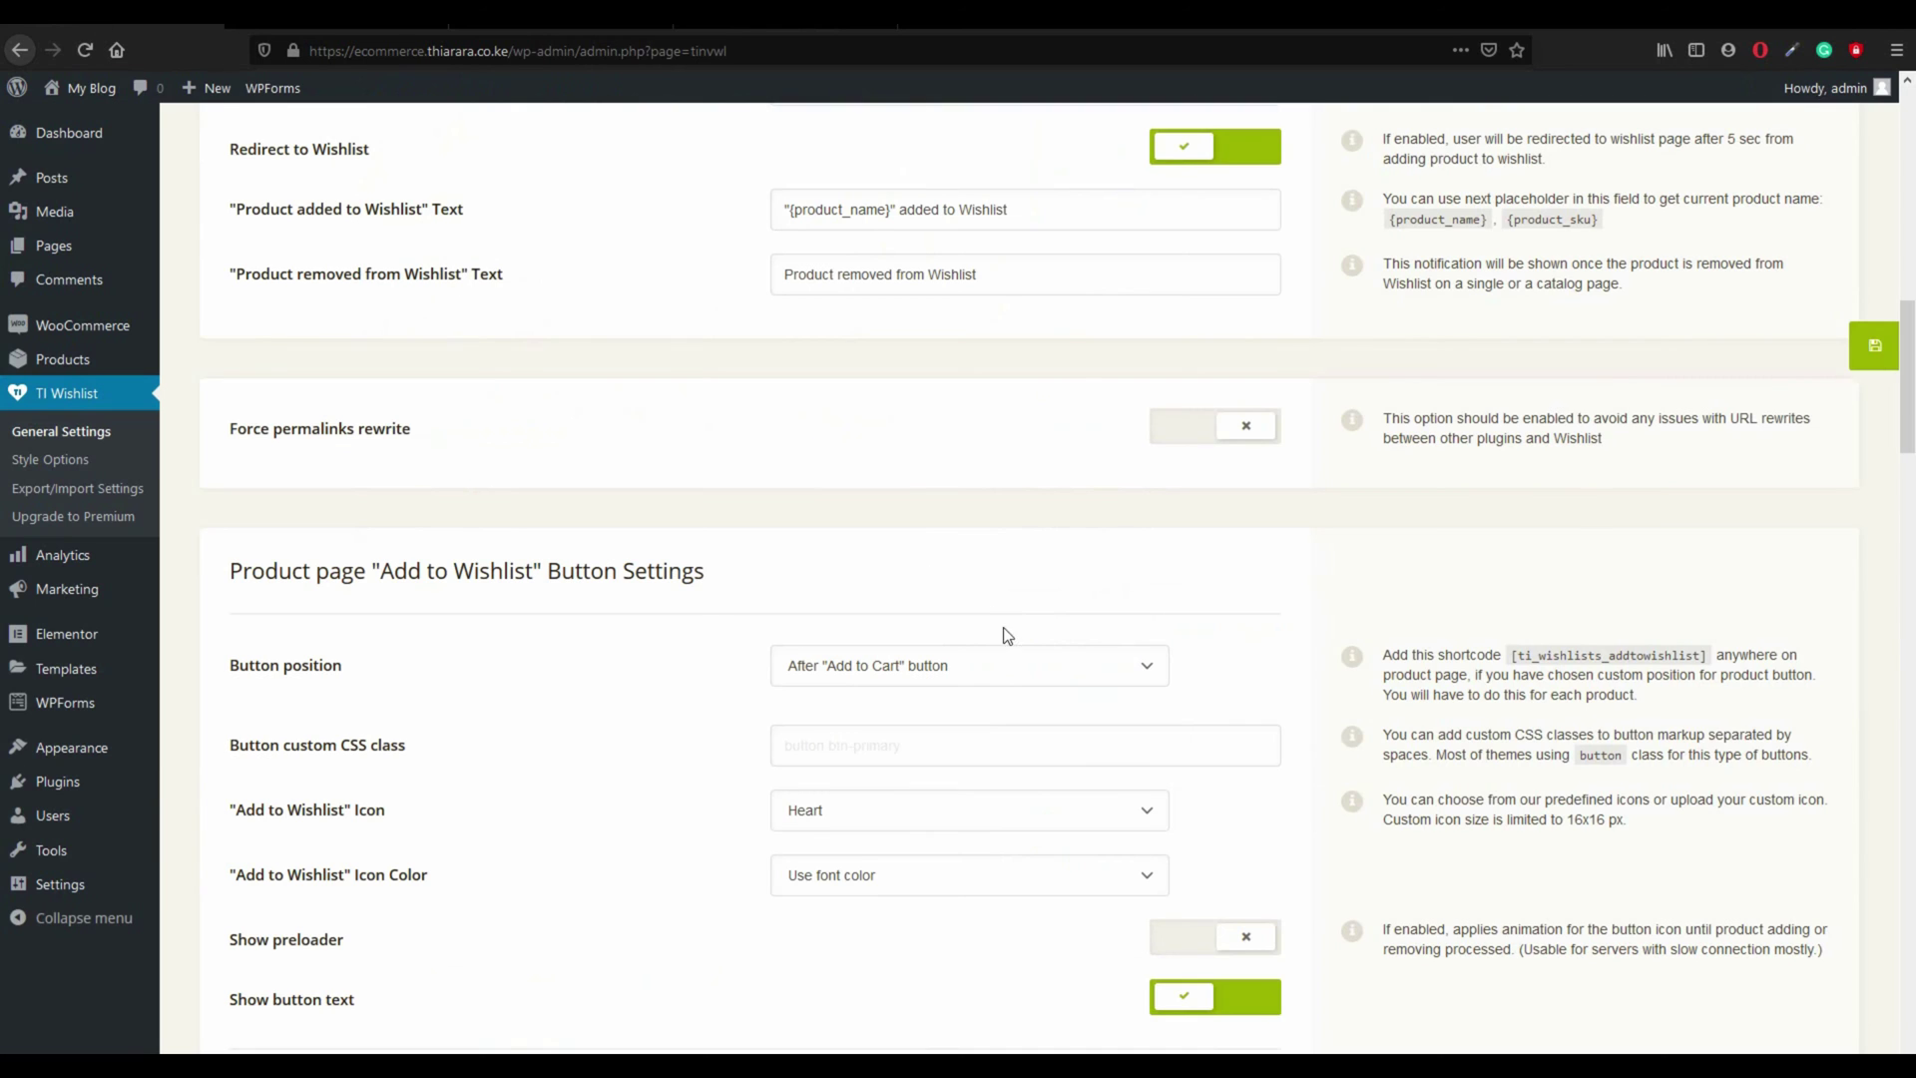
Step: Set the product page wishlist button's position to Before "Add to Cart" button and its icon to Heart+
{"action": "scroll", "coordinate": [860, 556], "scroll_direction": "down", "scroll_amount": 1}
{"action": "left_click", "coordinate": [843, 575]}
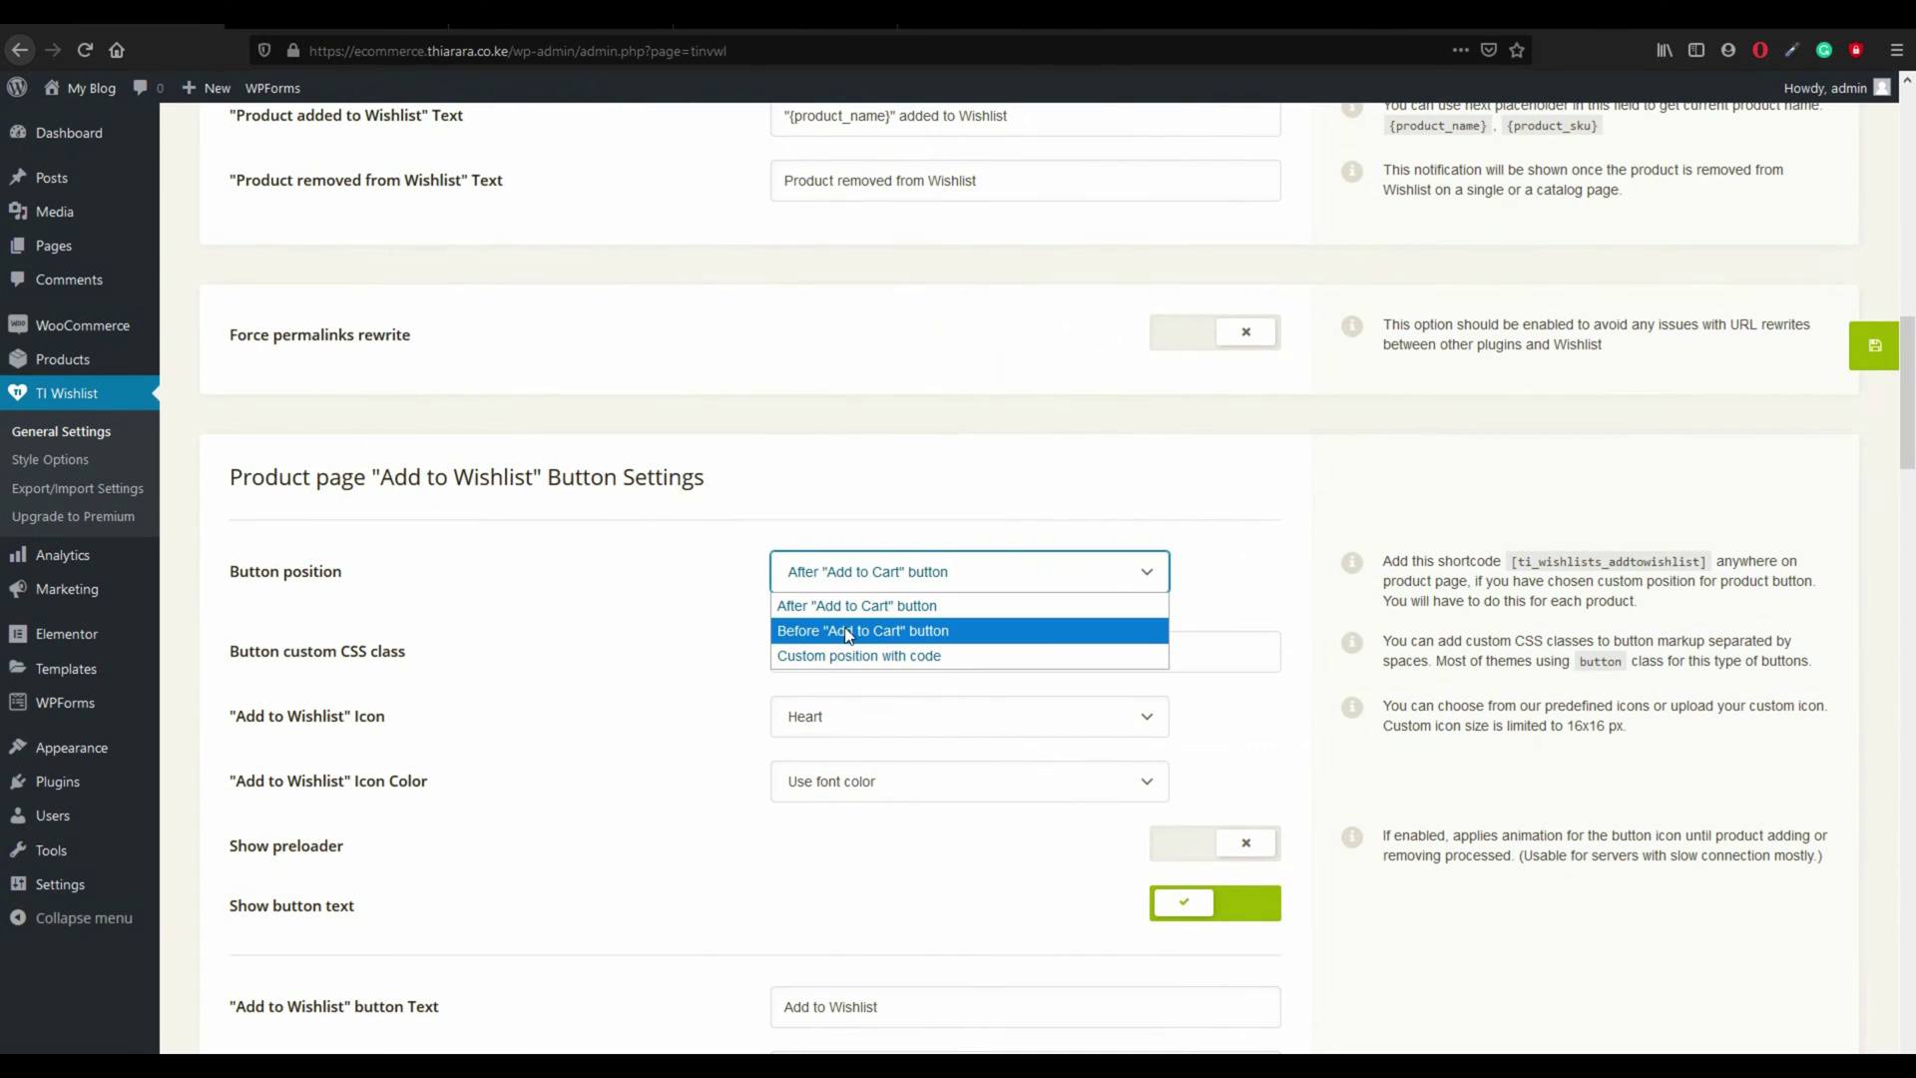
{"action": "left_click", "coordinate": [870, 625]}
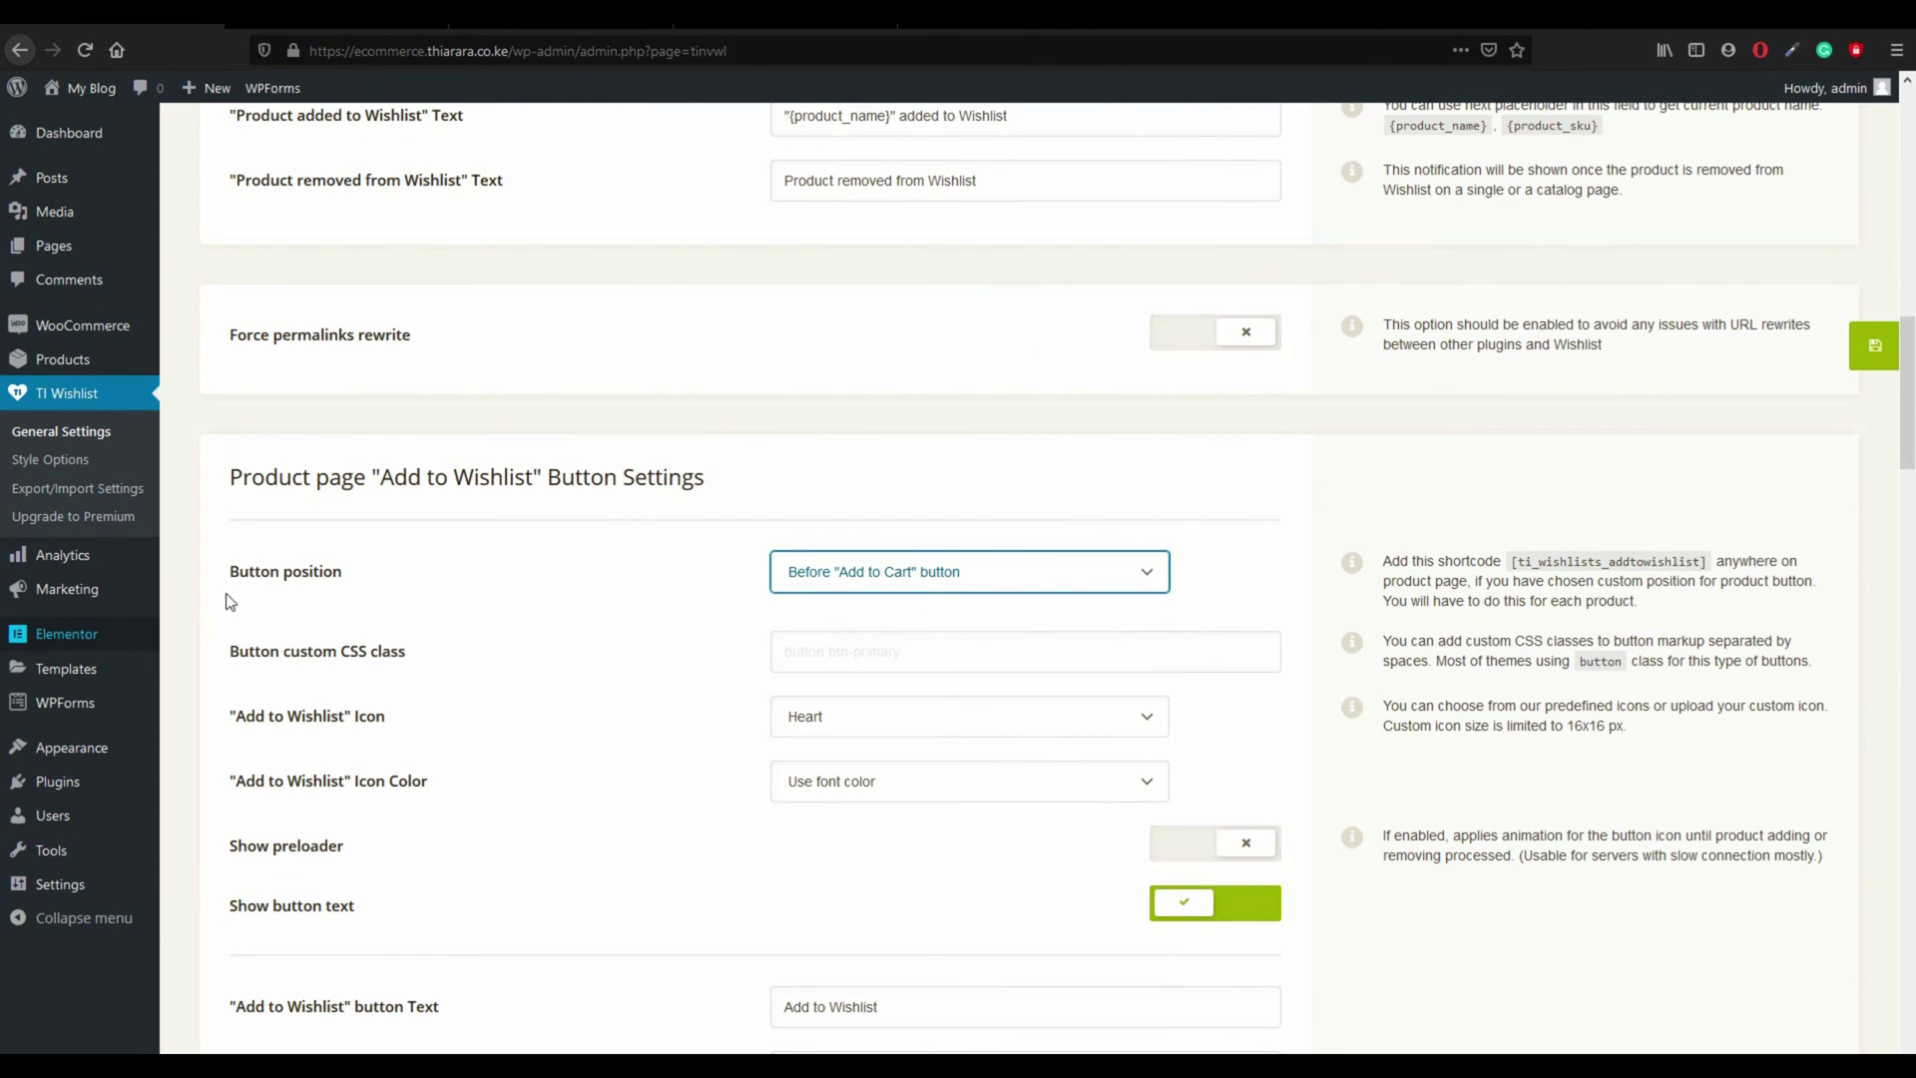
{"action": "scroll", "coordinate": [491, 673], "scroll_direction": "down", "scroll_amount": 1}
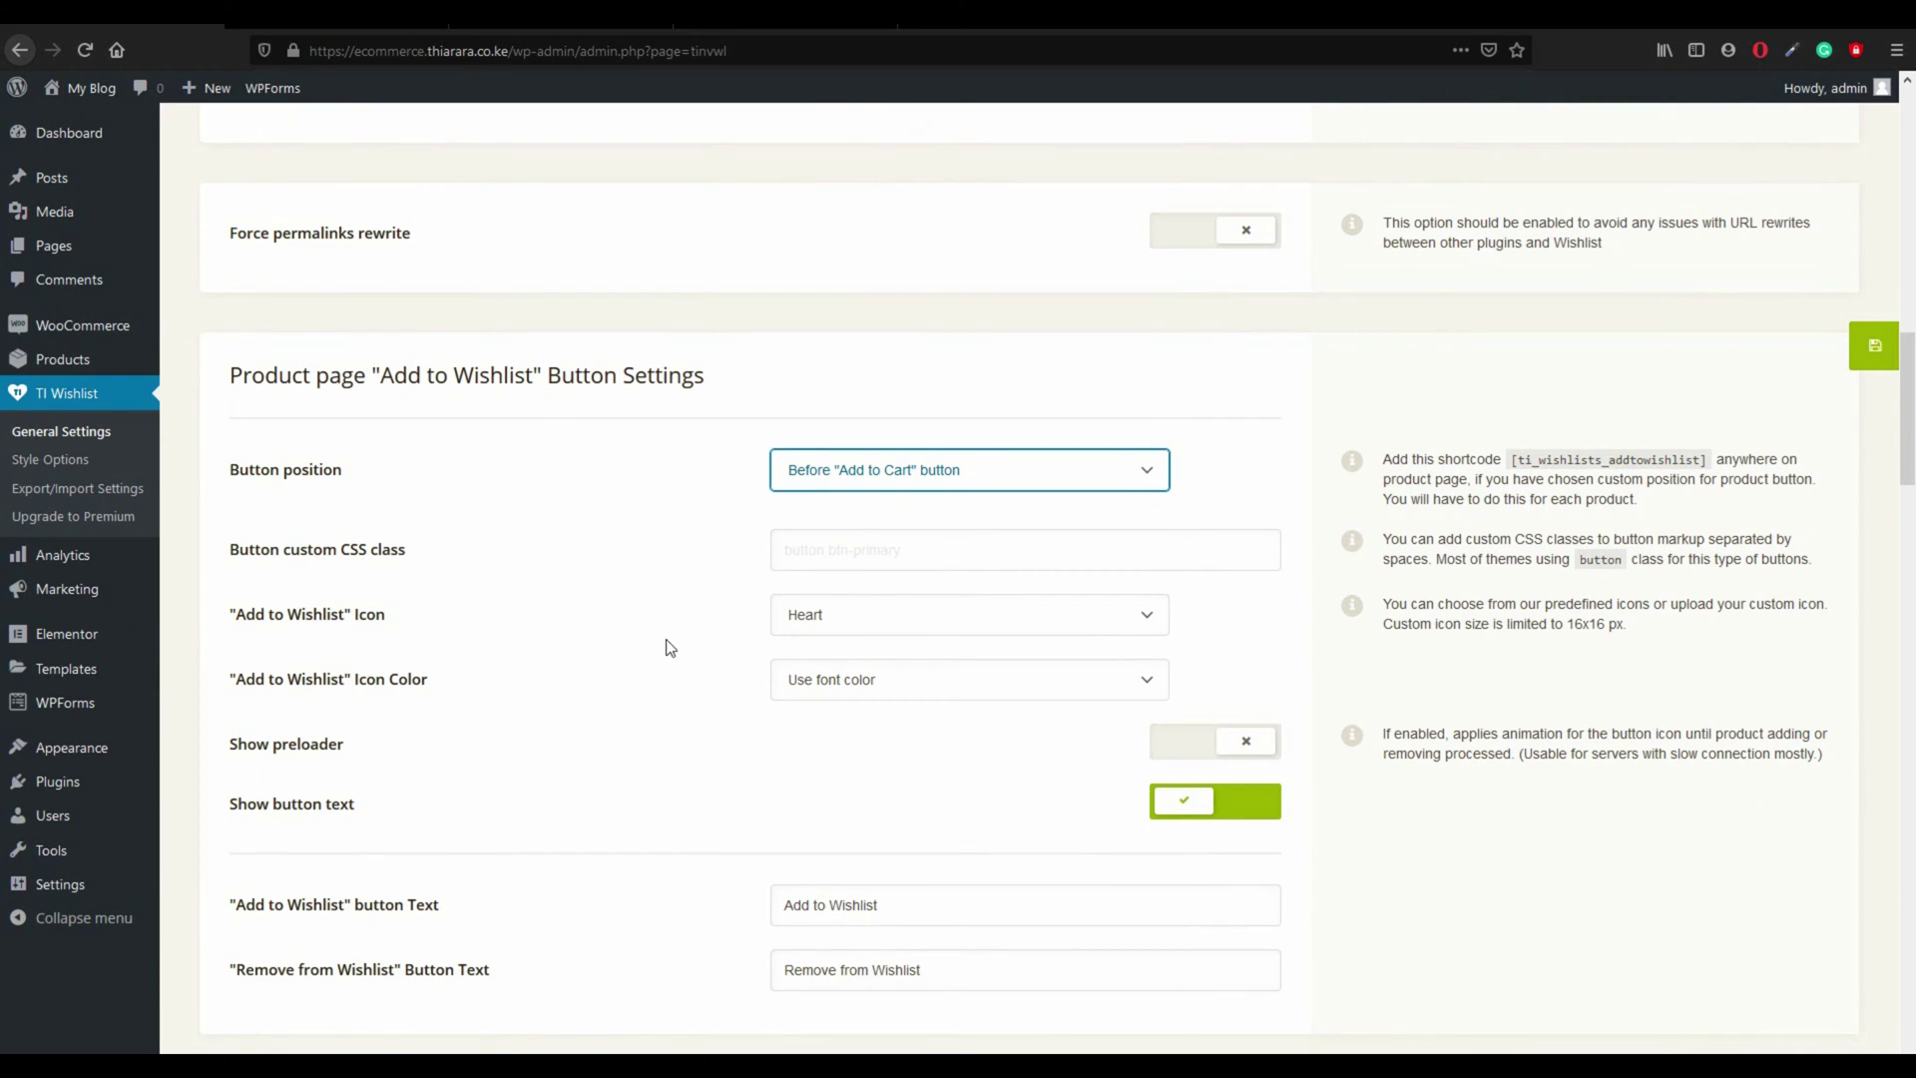
{"action": "left_click", "coordinate": [828, 619]}
{"action": "left_click", "coordinate": [813, 701]}
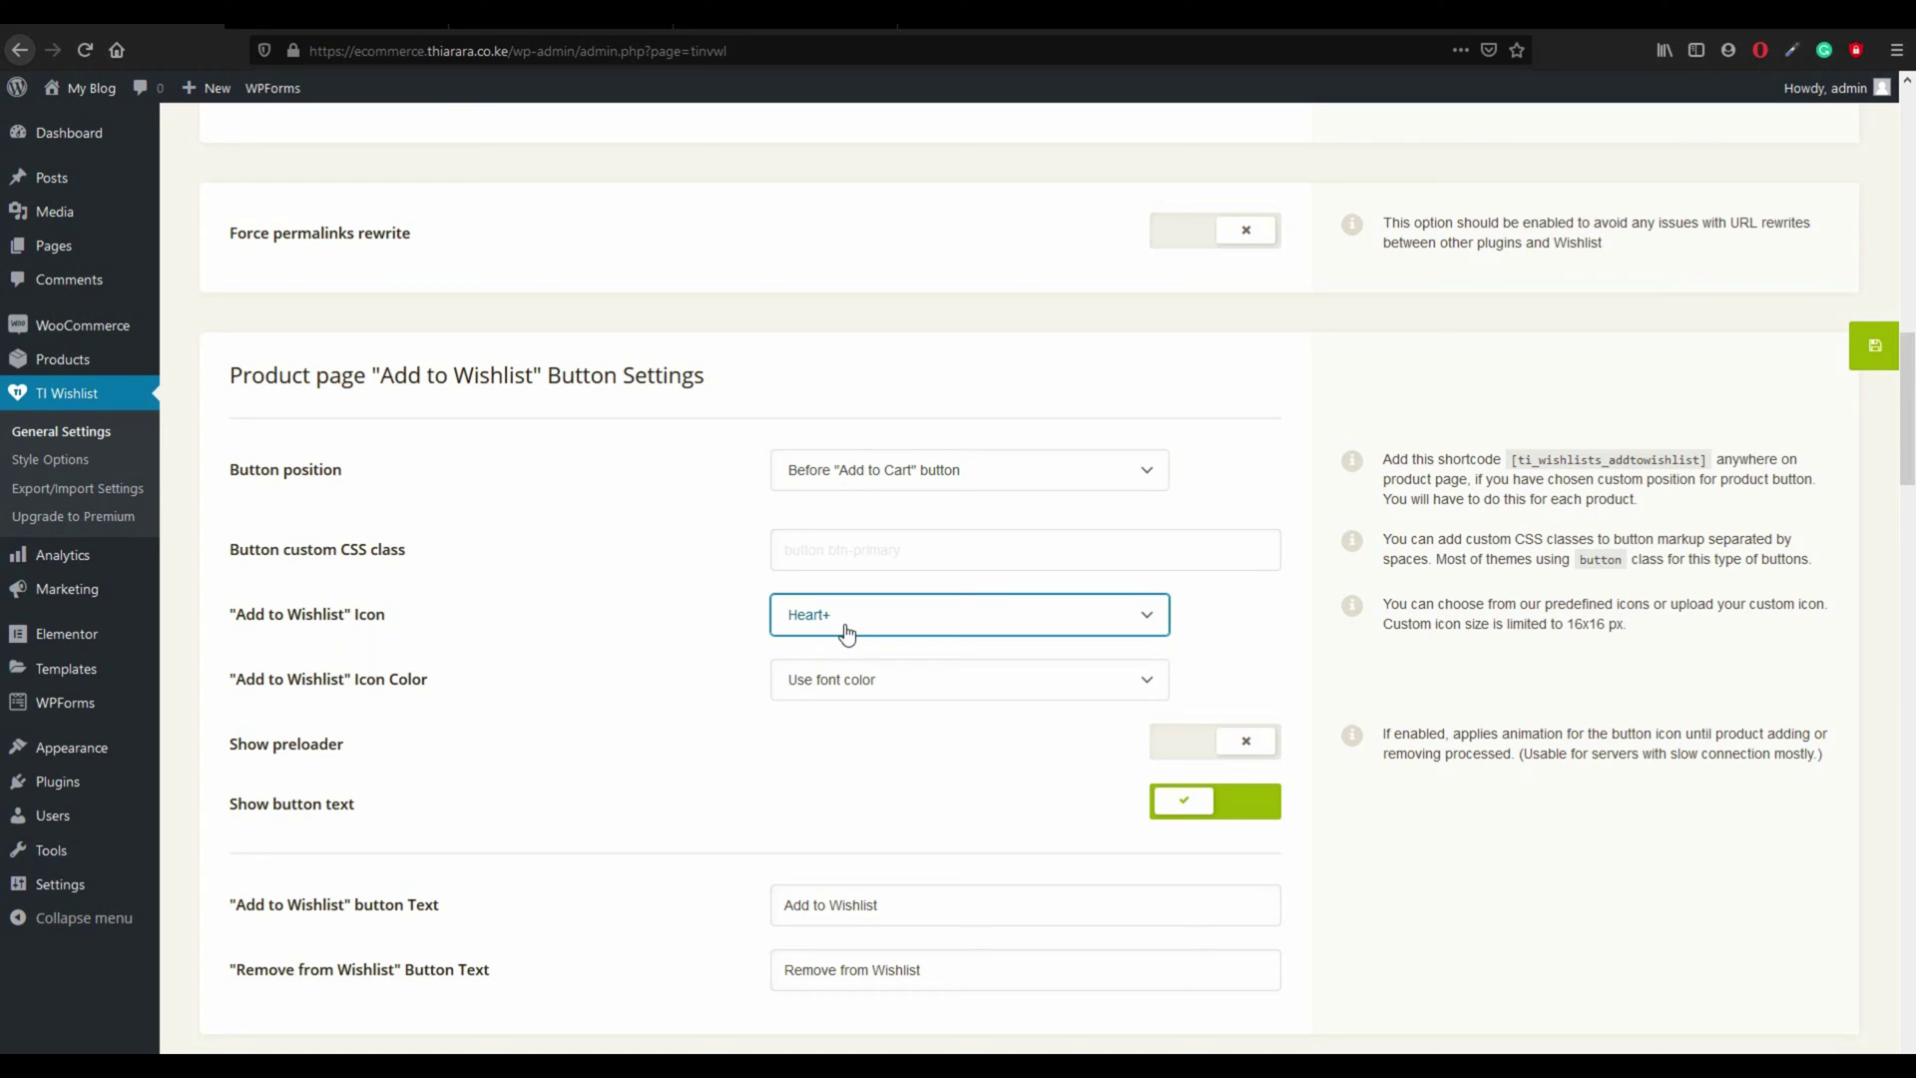
Step: Try Black and White as the product page "Add to Wishlist" icon color, and return it to "Use font color"
{"action": "left_click", "coordinate": [836, 687]}
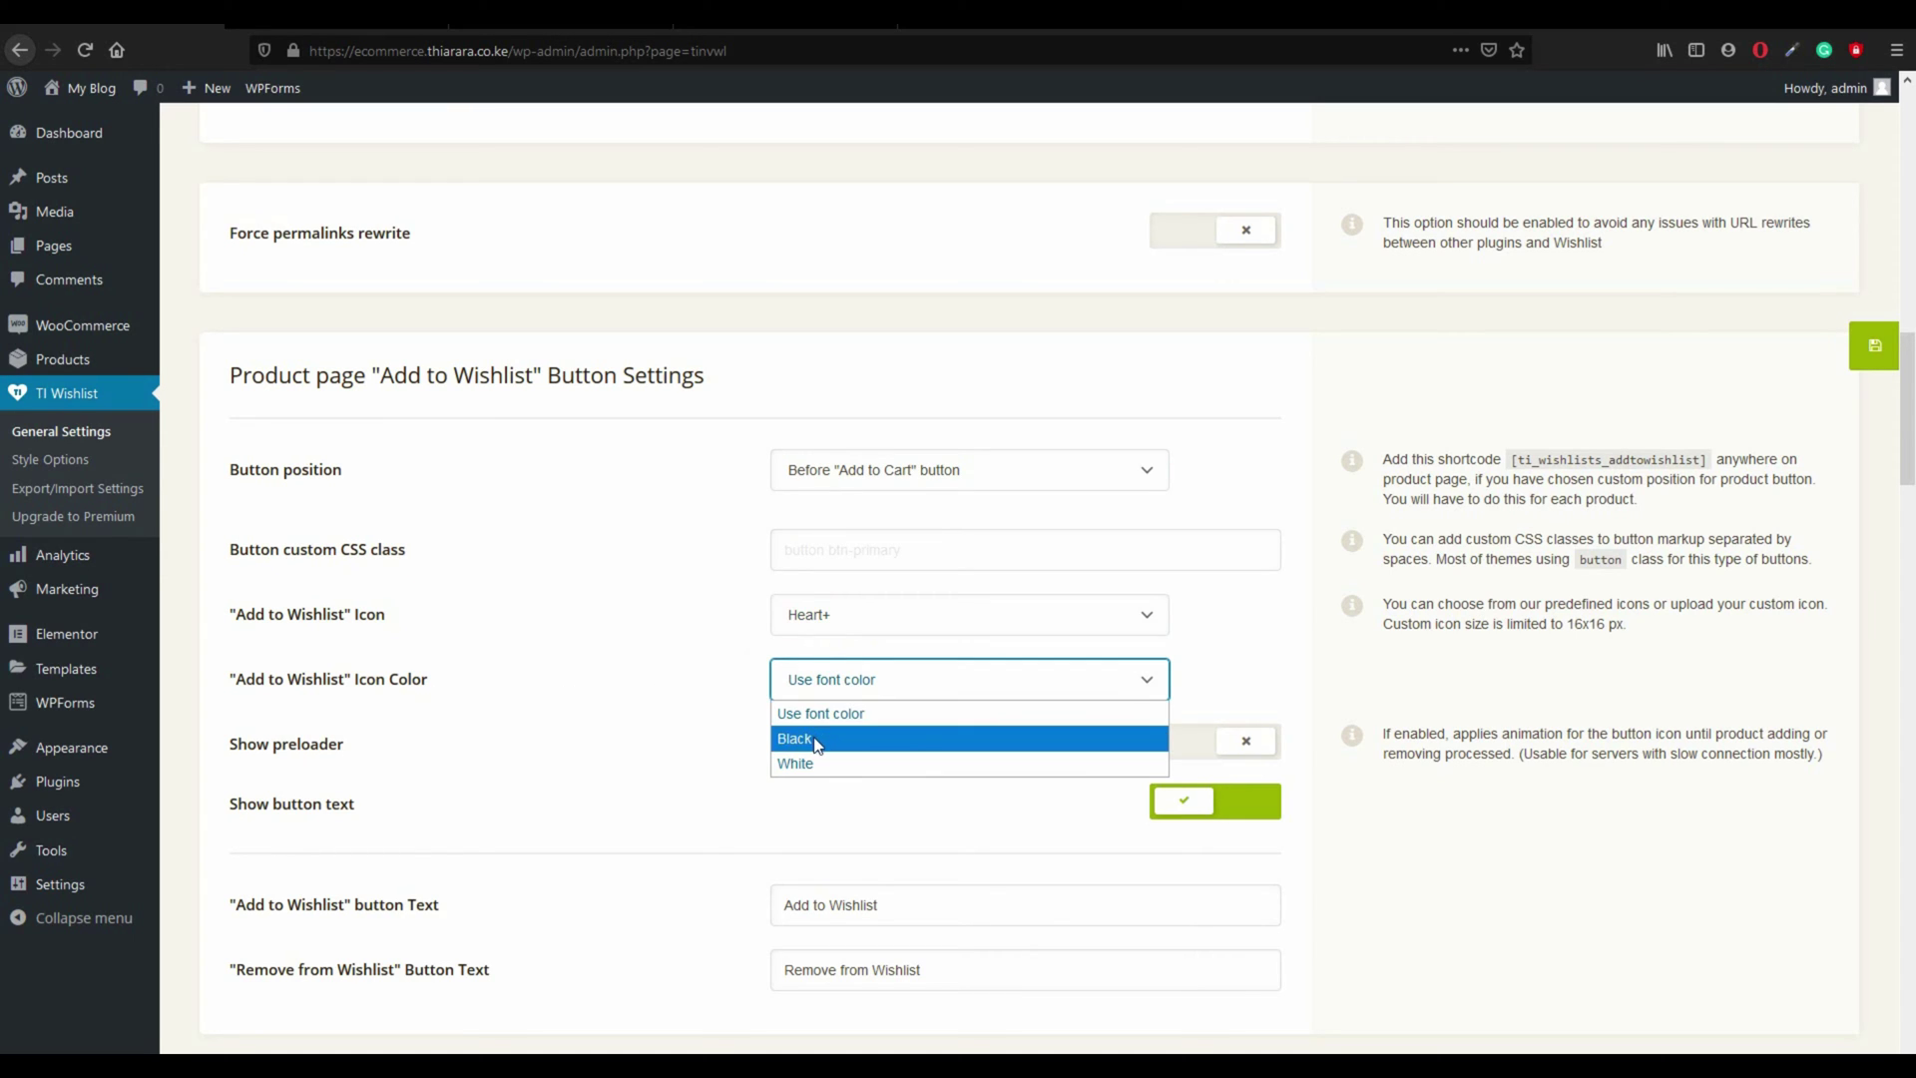
{"action": "left_click", "coordinate": [816, 741]}
{"action": "left_click", "coordinate": [826, 689]}
{"action": "left_click", "coordinate": [816, 764]}
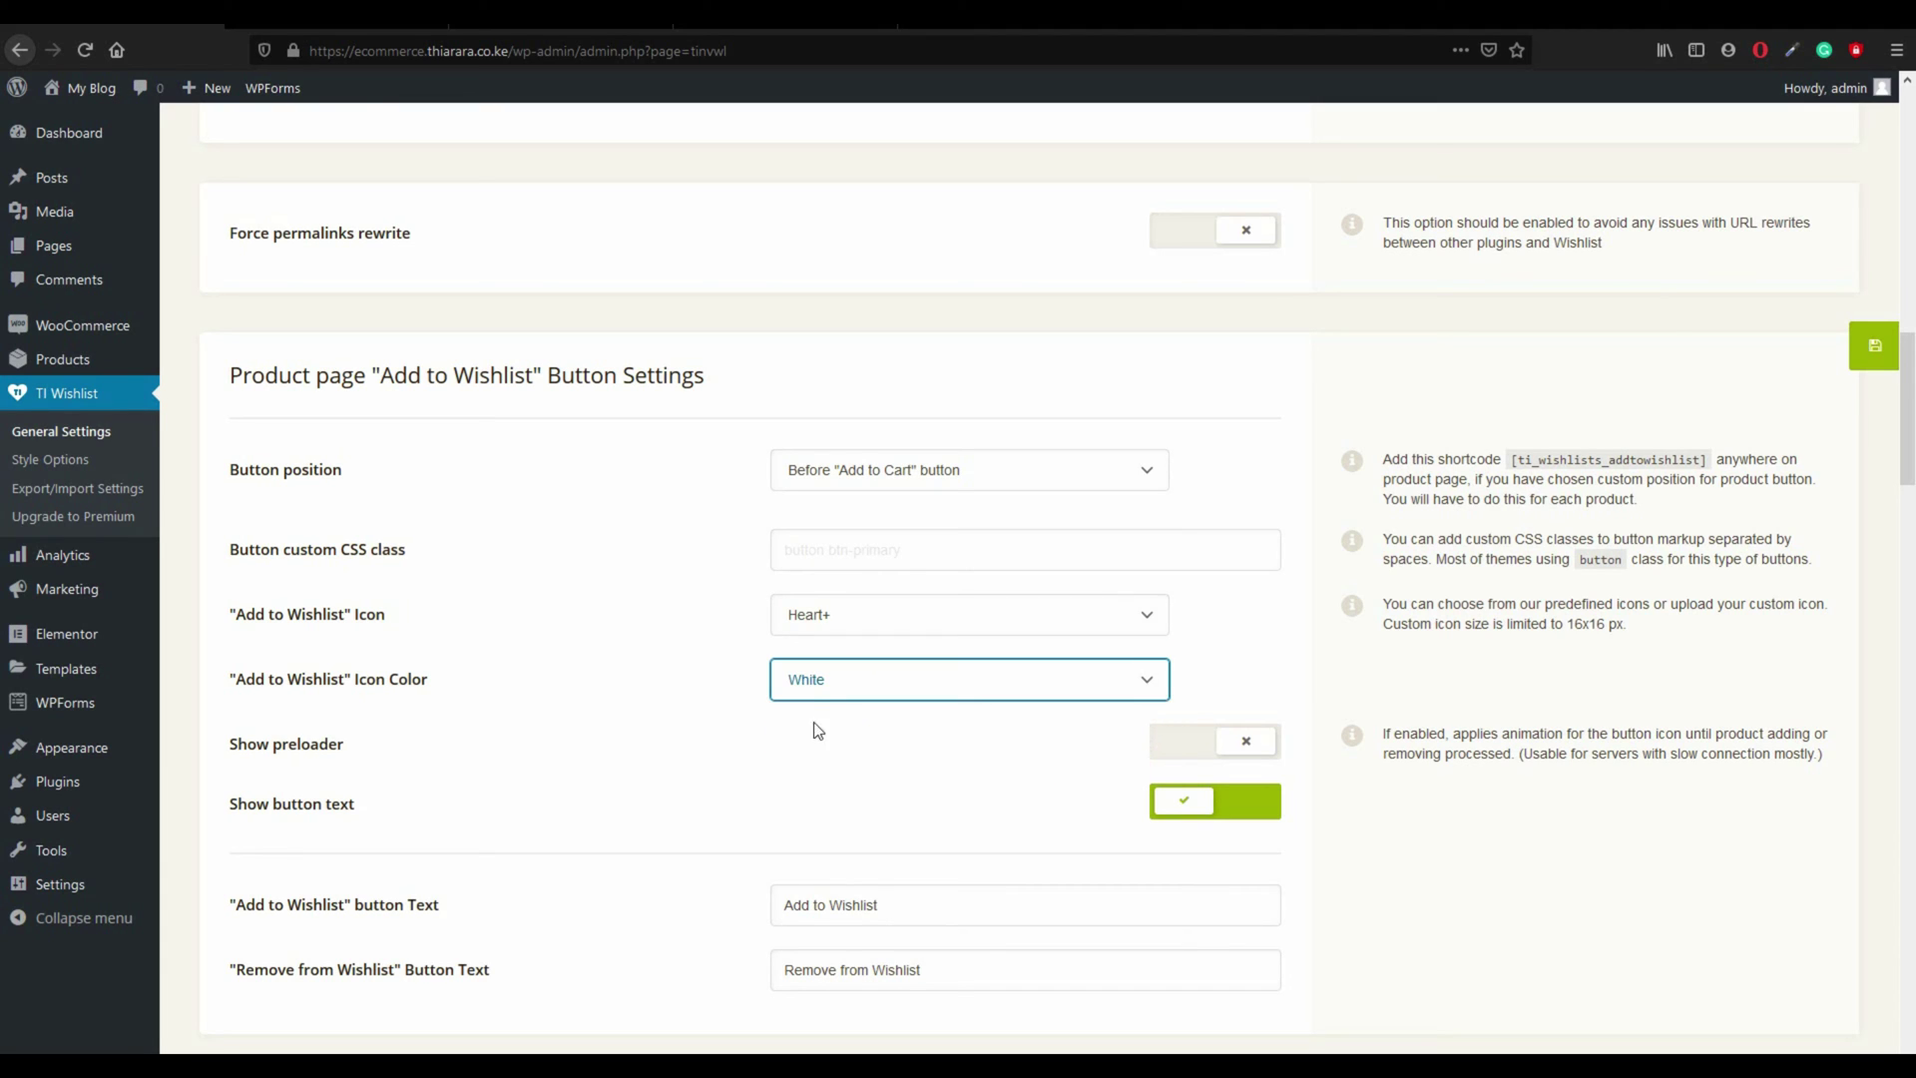
{"action": "left_click", "coordinate": [830, 691]}
{"action": "left_click", "coordinate": [819, 740]}
{"action": "left_click", "coordinate": [857, 690]}
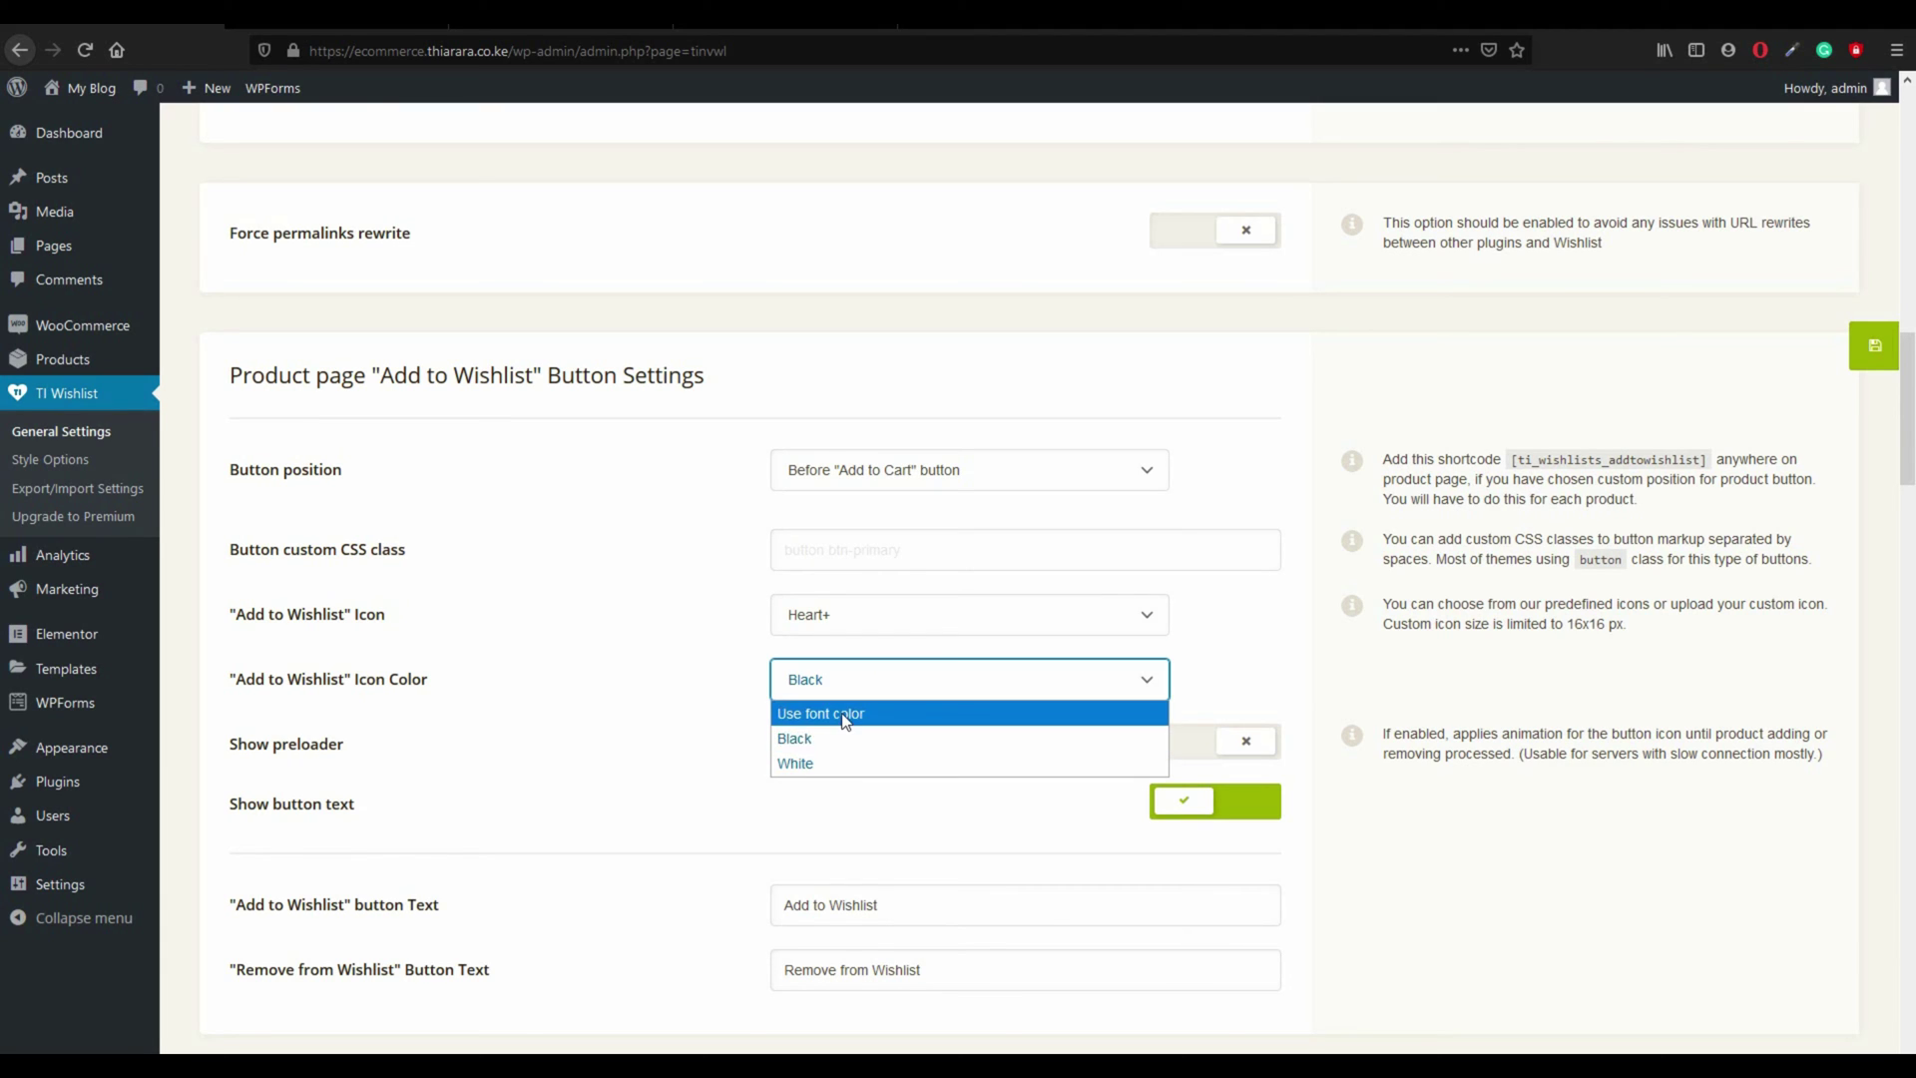
{"action": "left_click", "coordinate": [846, 716]}
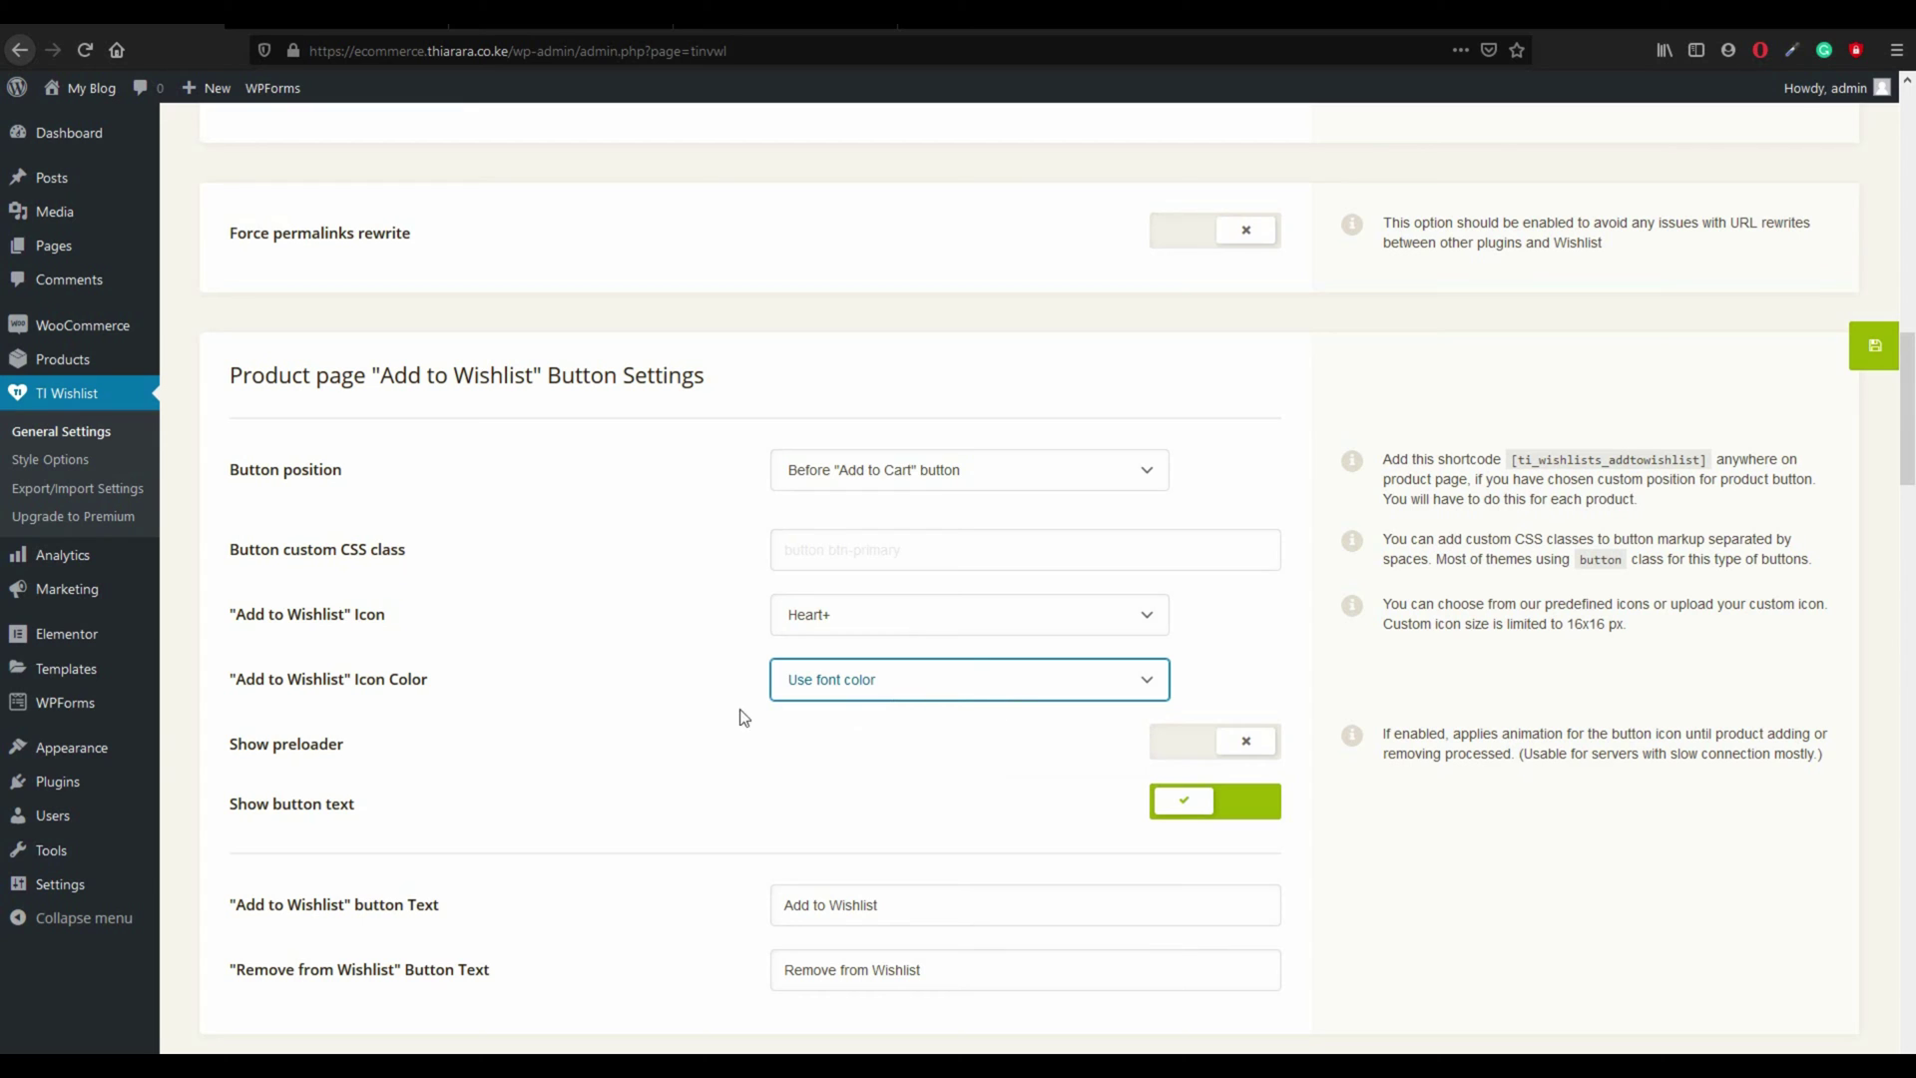
Step: Review the product page "Add to Wishlist" and "Remove from Wishlist" button texts and compare them with the button on the Sport Shoe page
{"action": "scroll", "coordinate": [578, 808], "scroll_direction": "down", "scroll_amount": 2}
{"action": "scroll", "coordinate": [782, 750], "scroll_direction": "down", "scroll_amount": 2}
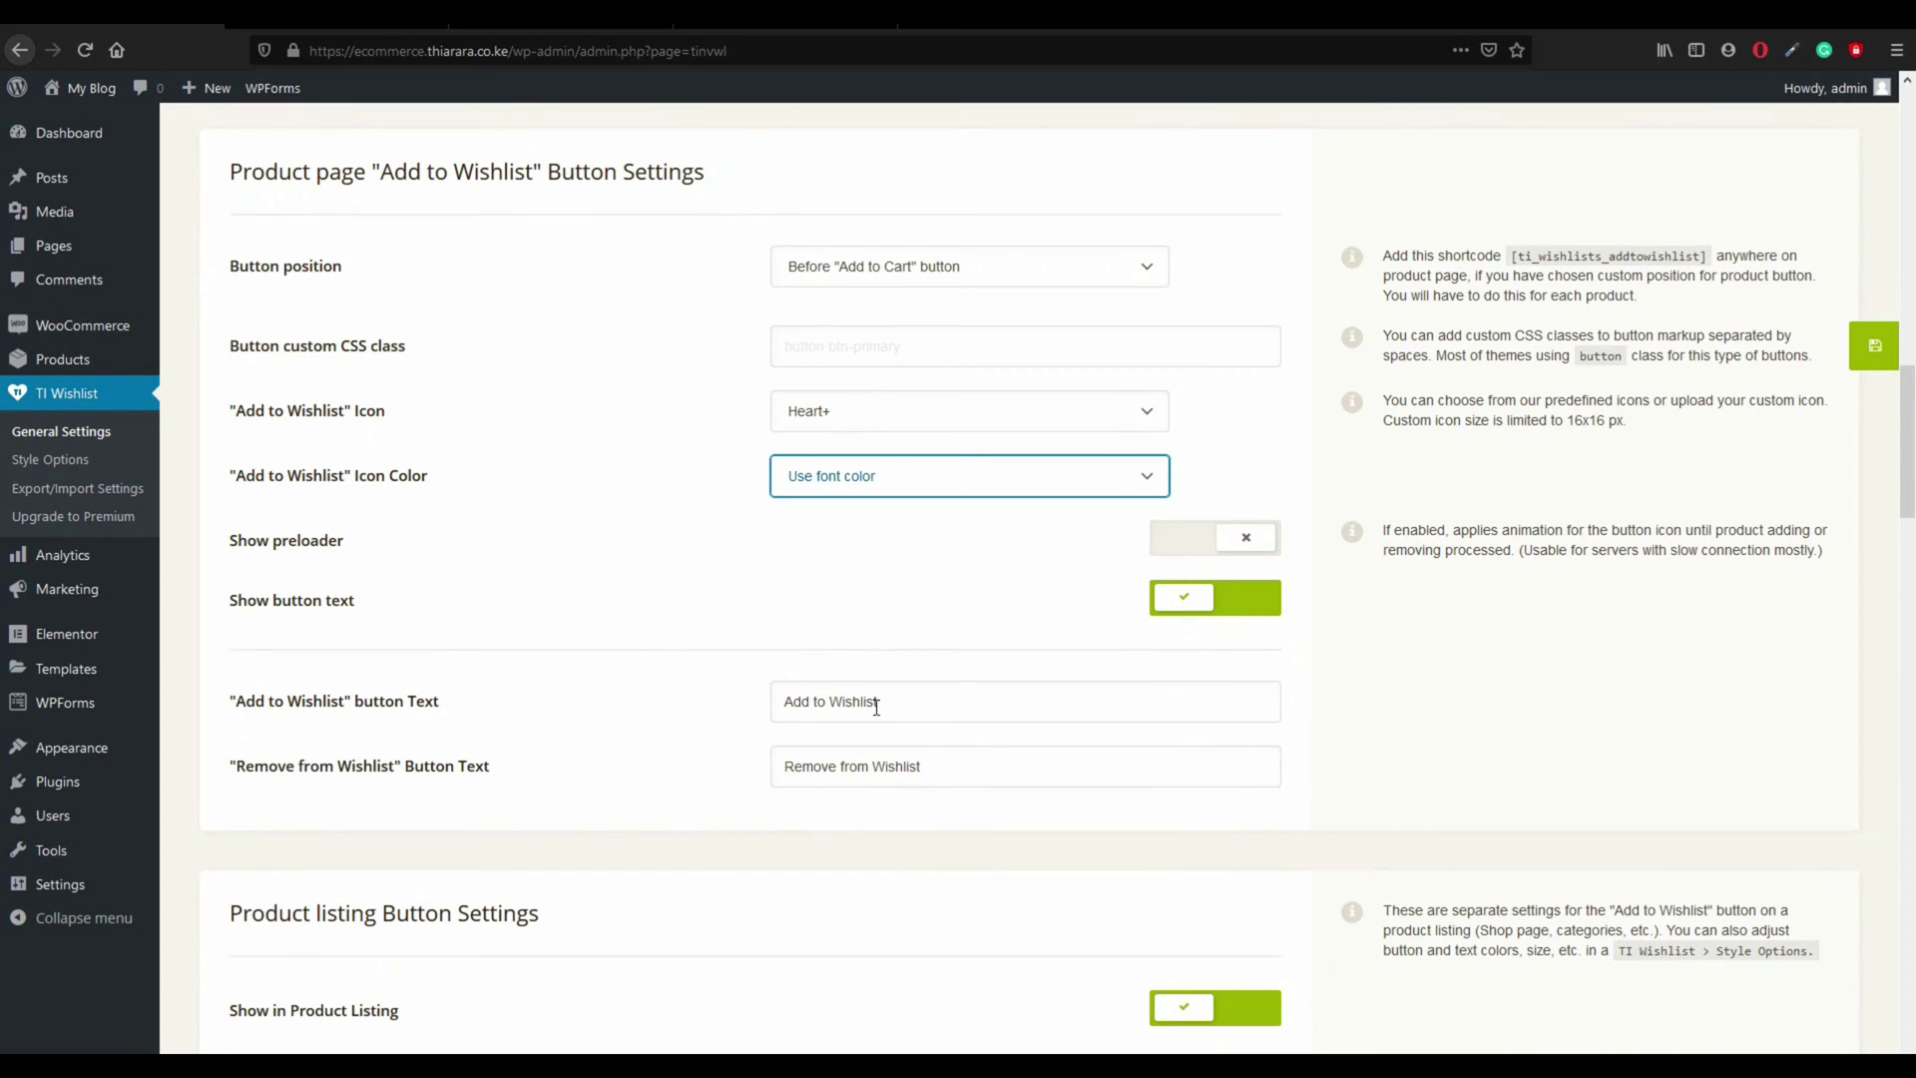
{"action": "left_click_drag", "start_coordinate": [876, 707], "coordinate": [763, 706]}
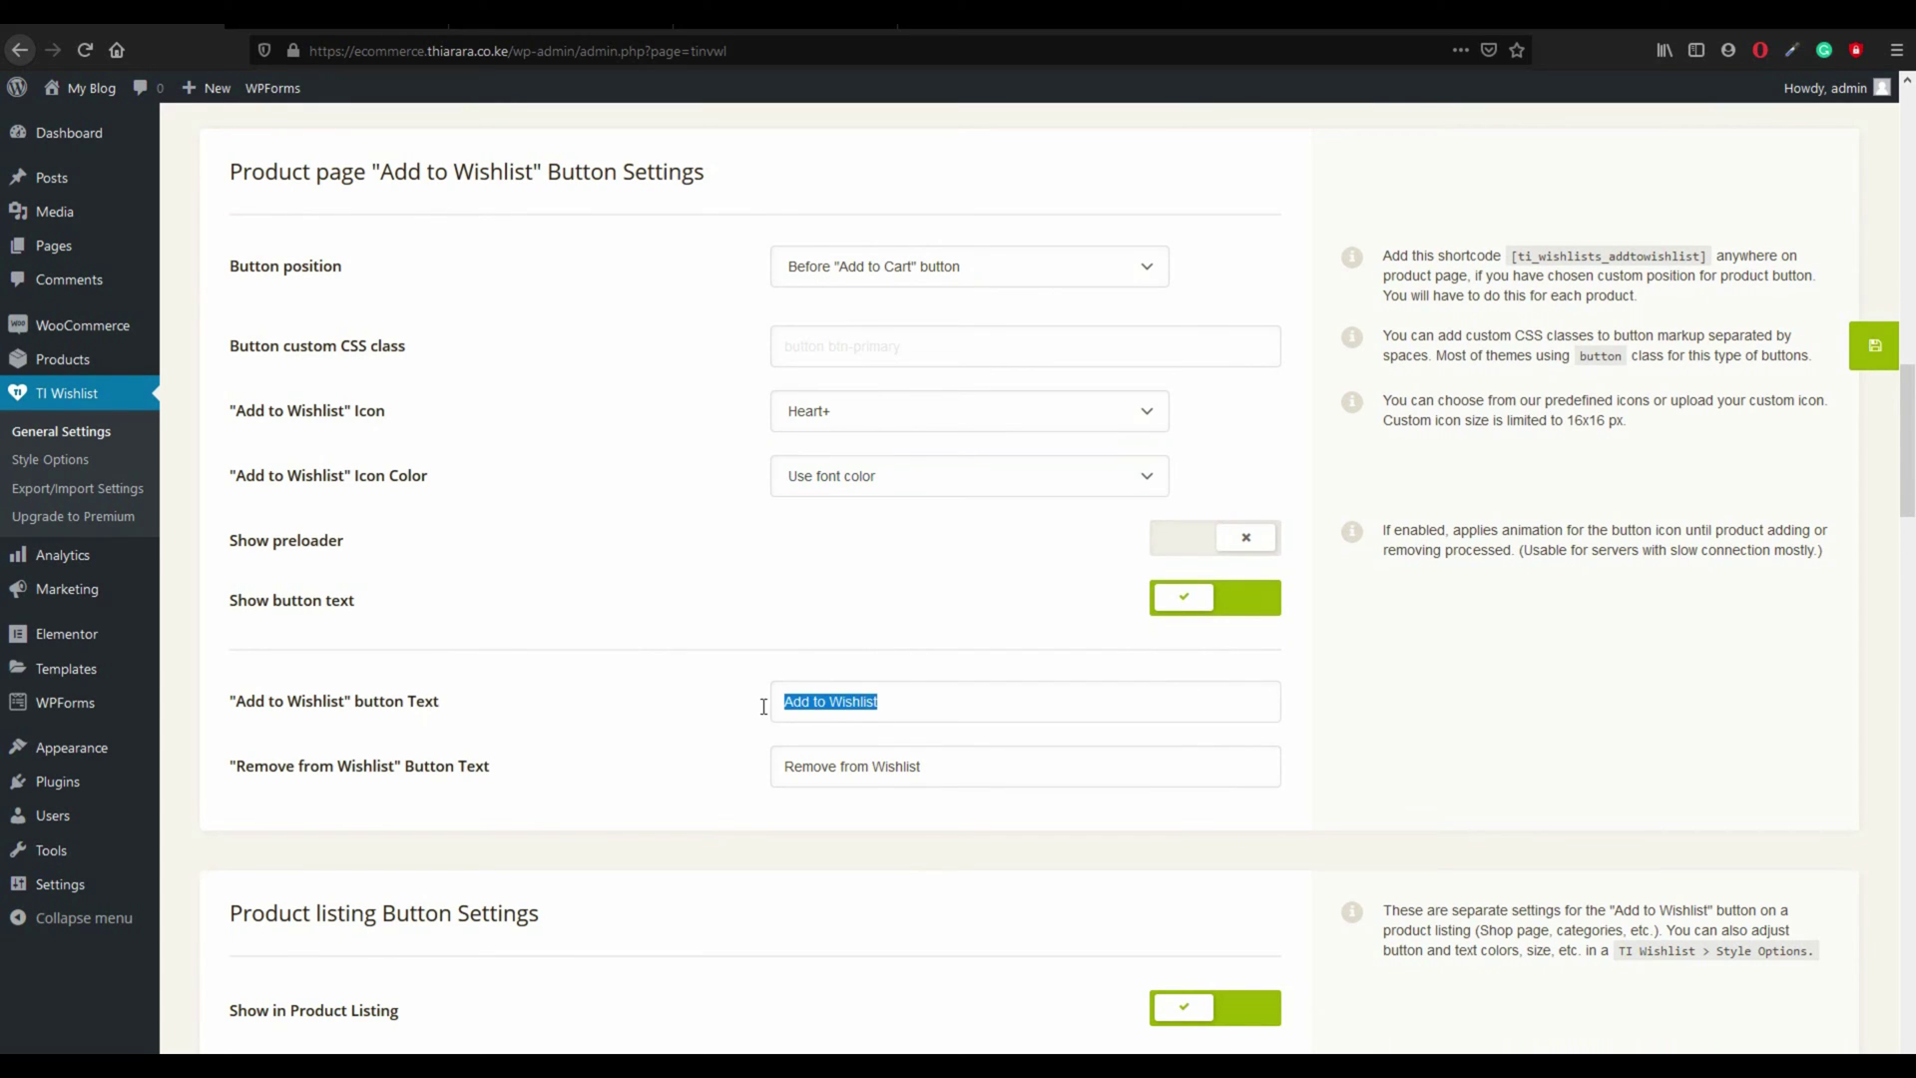
{"action": "left_click", "coordinate": [262, 798]}
{"action": "scroll", "coordinate": [939, 810], "scroll_direction": "down", "scroll_amount": 1}
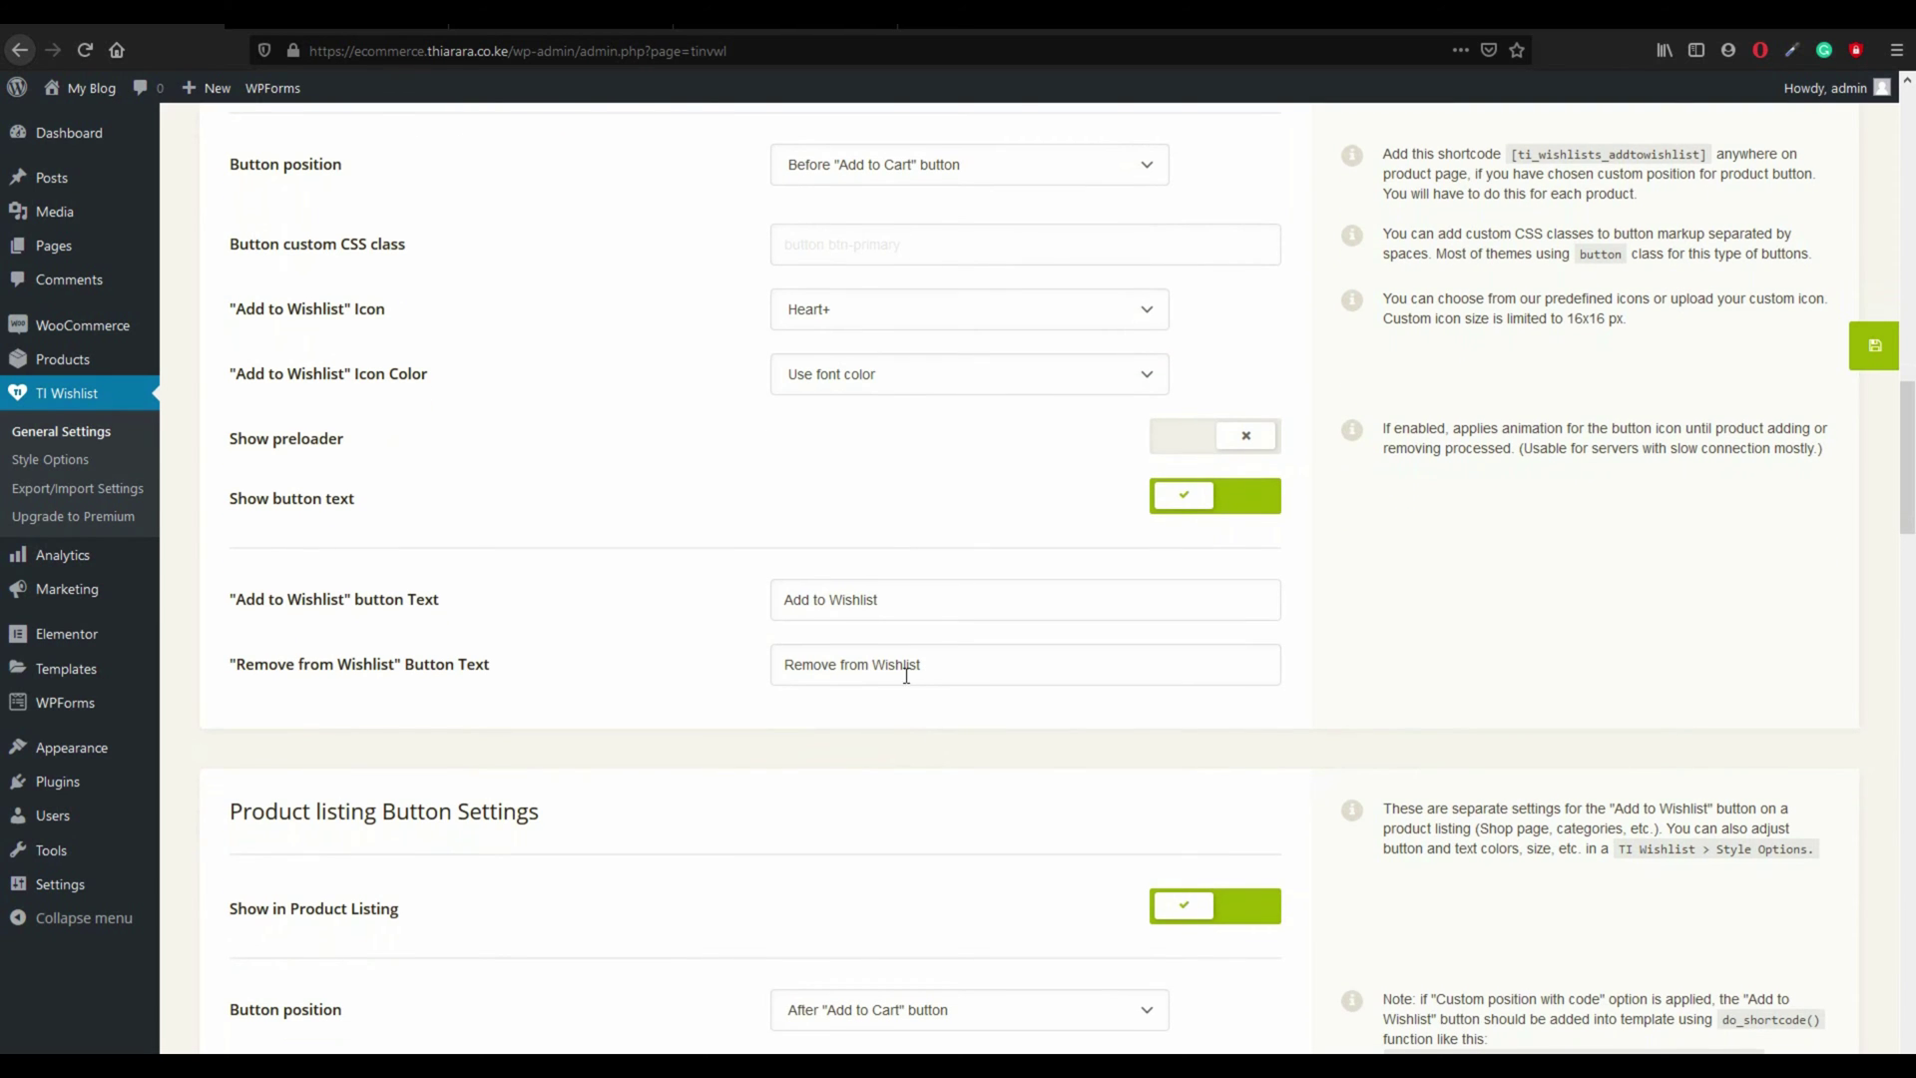
{"action": "left_click", "coordinate": [529, 27]}
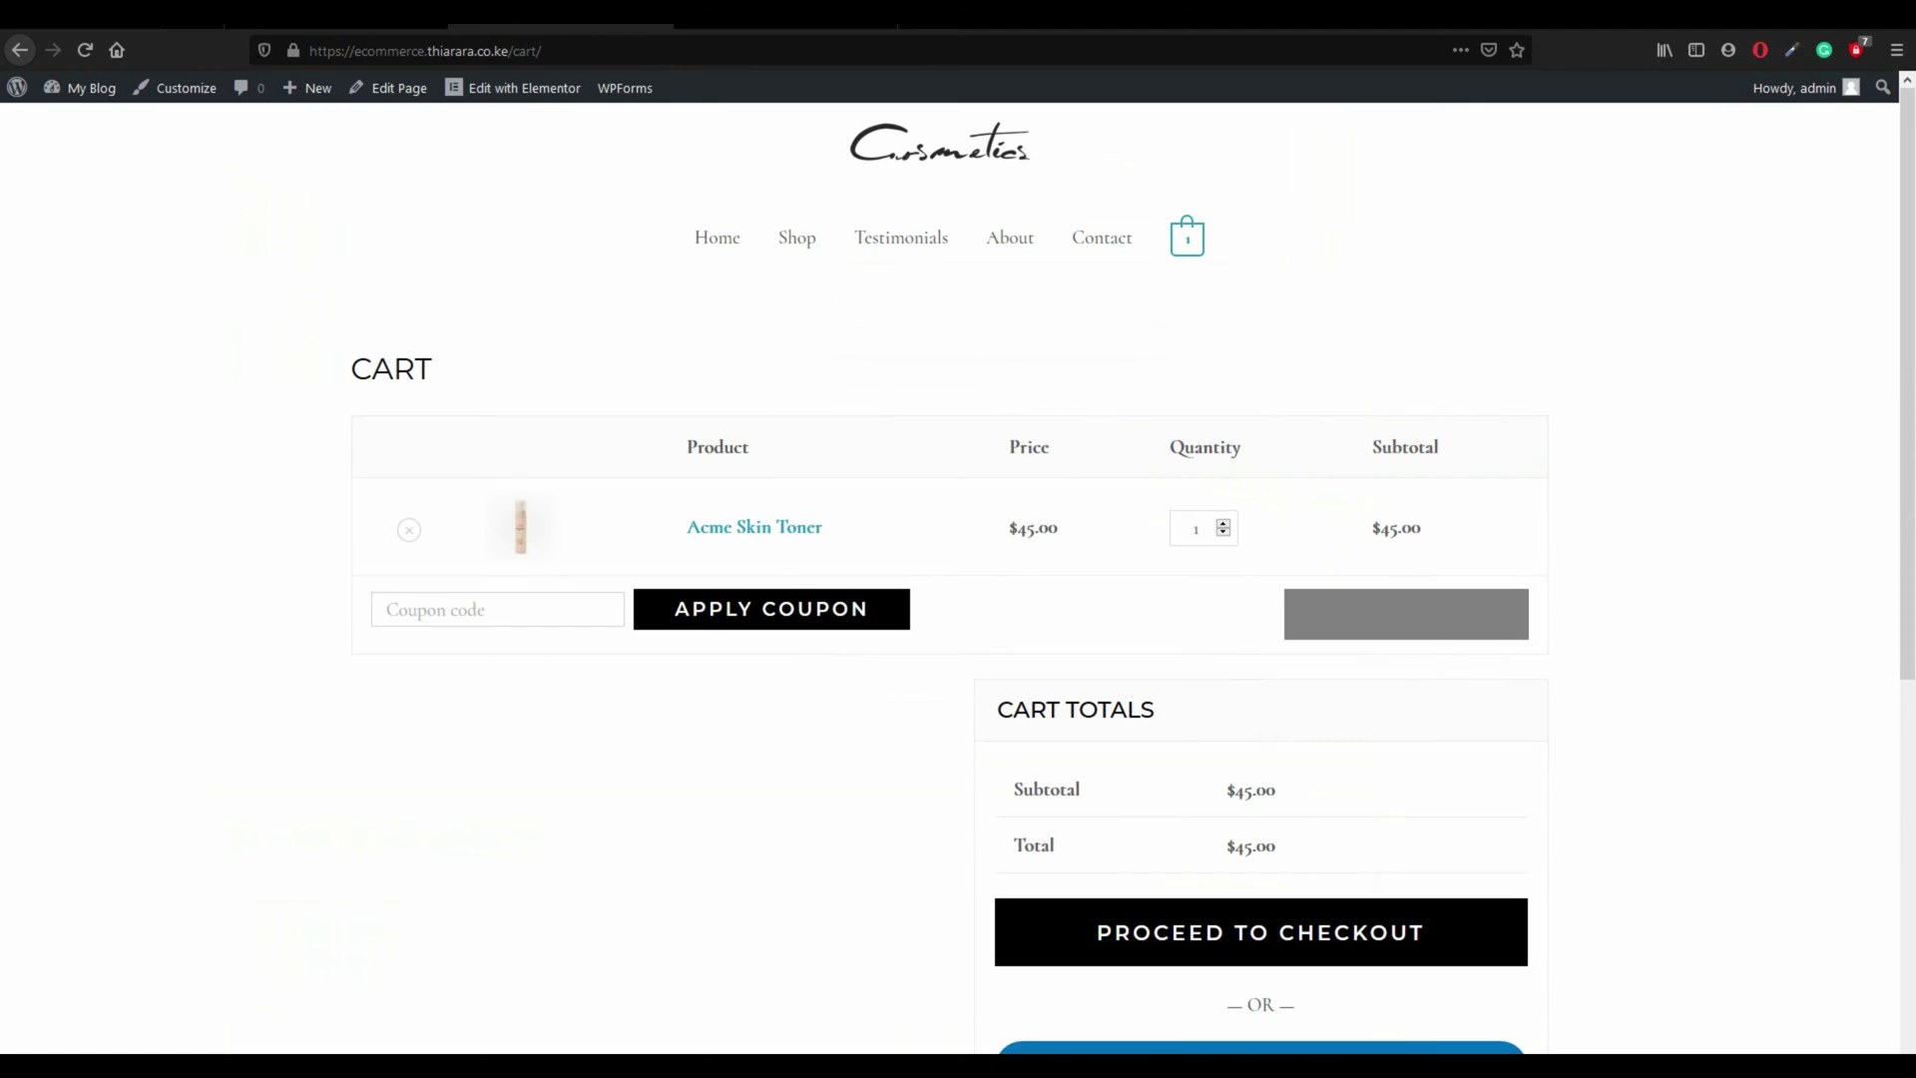
{"action": "left_click", "coordinate": [337, 27]}
{"action": "left_click", "coordinate": [786, 27]}
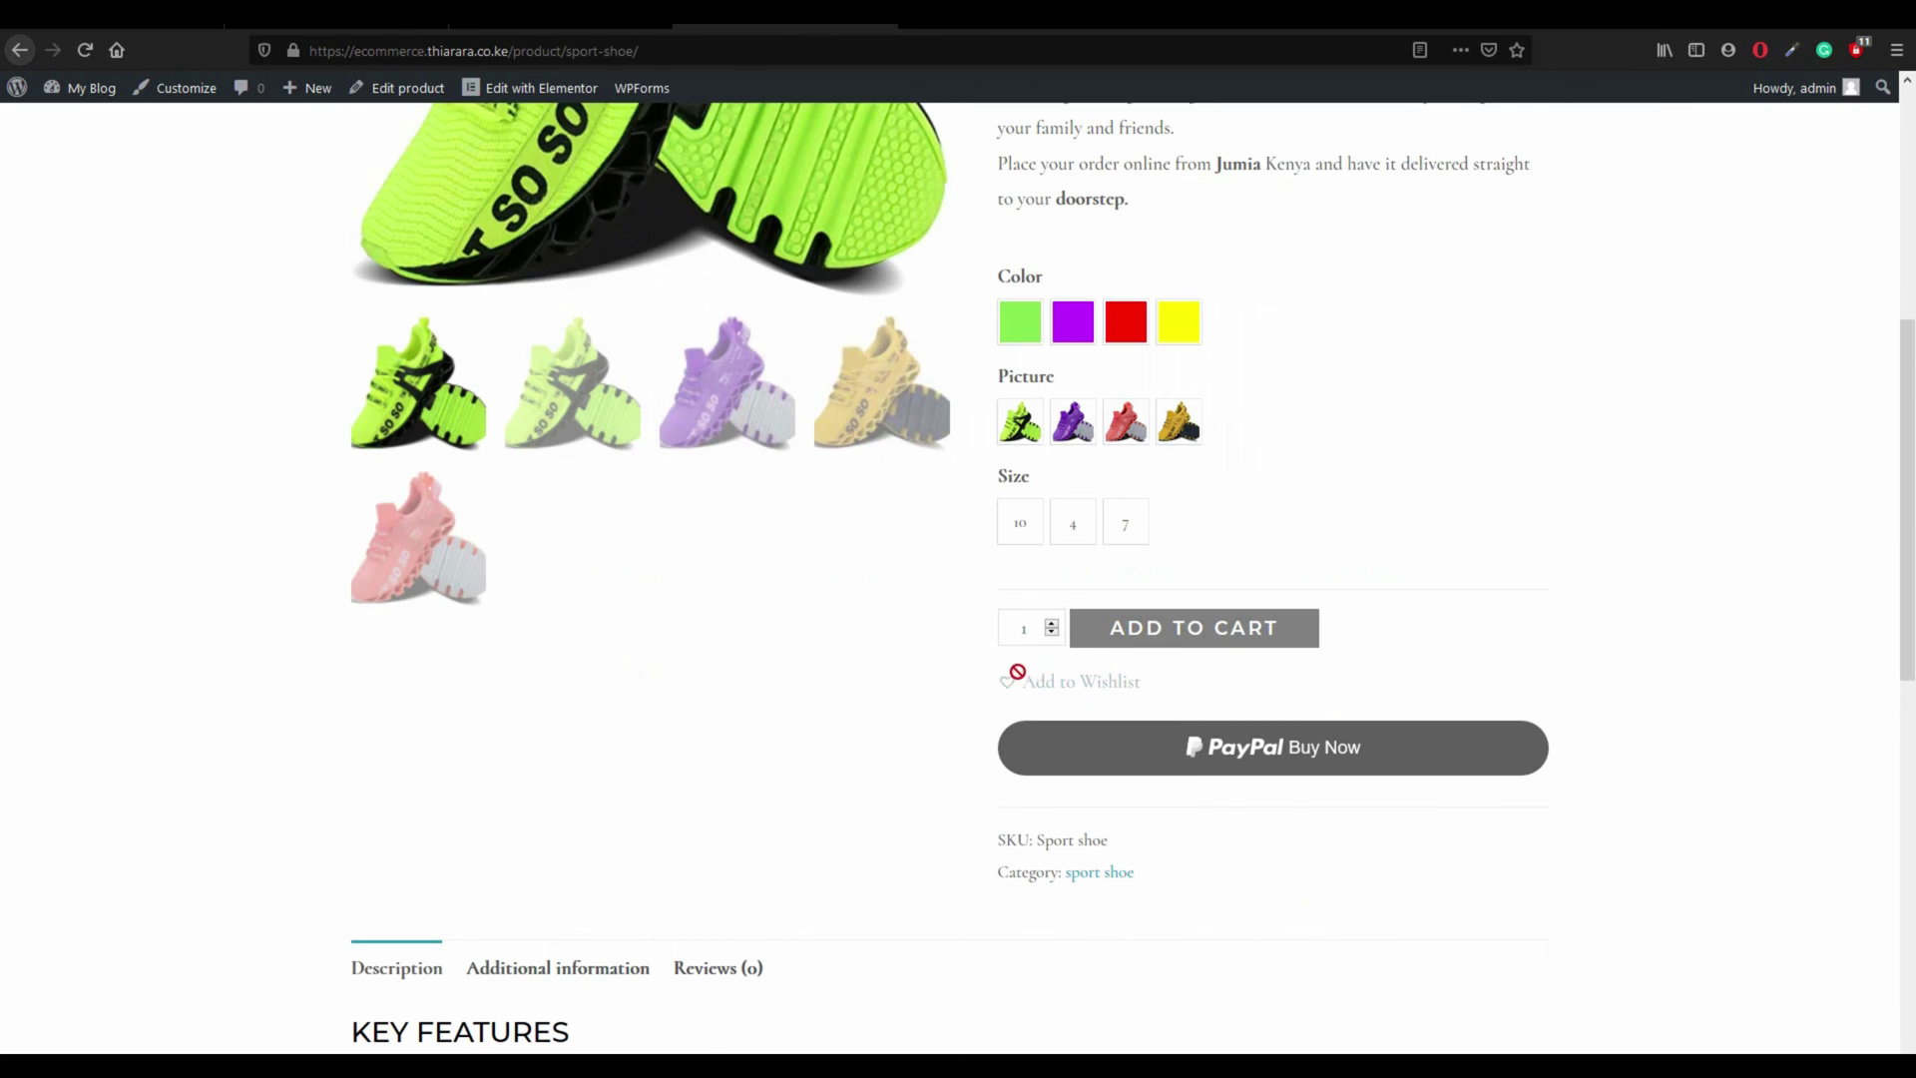
{"action": "scroll", "coordinate": [1017, 672], "scroll_direction": "down", "scroll_amount": 2}
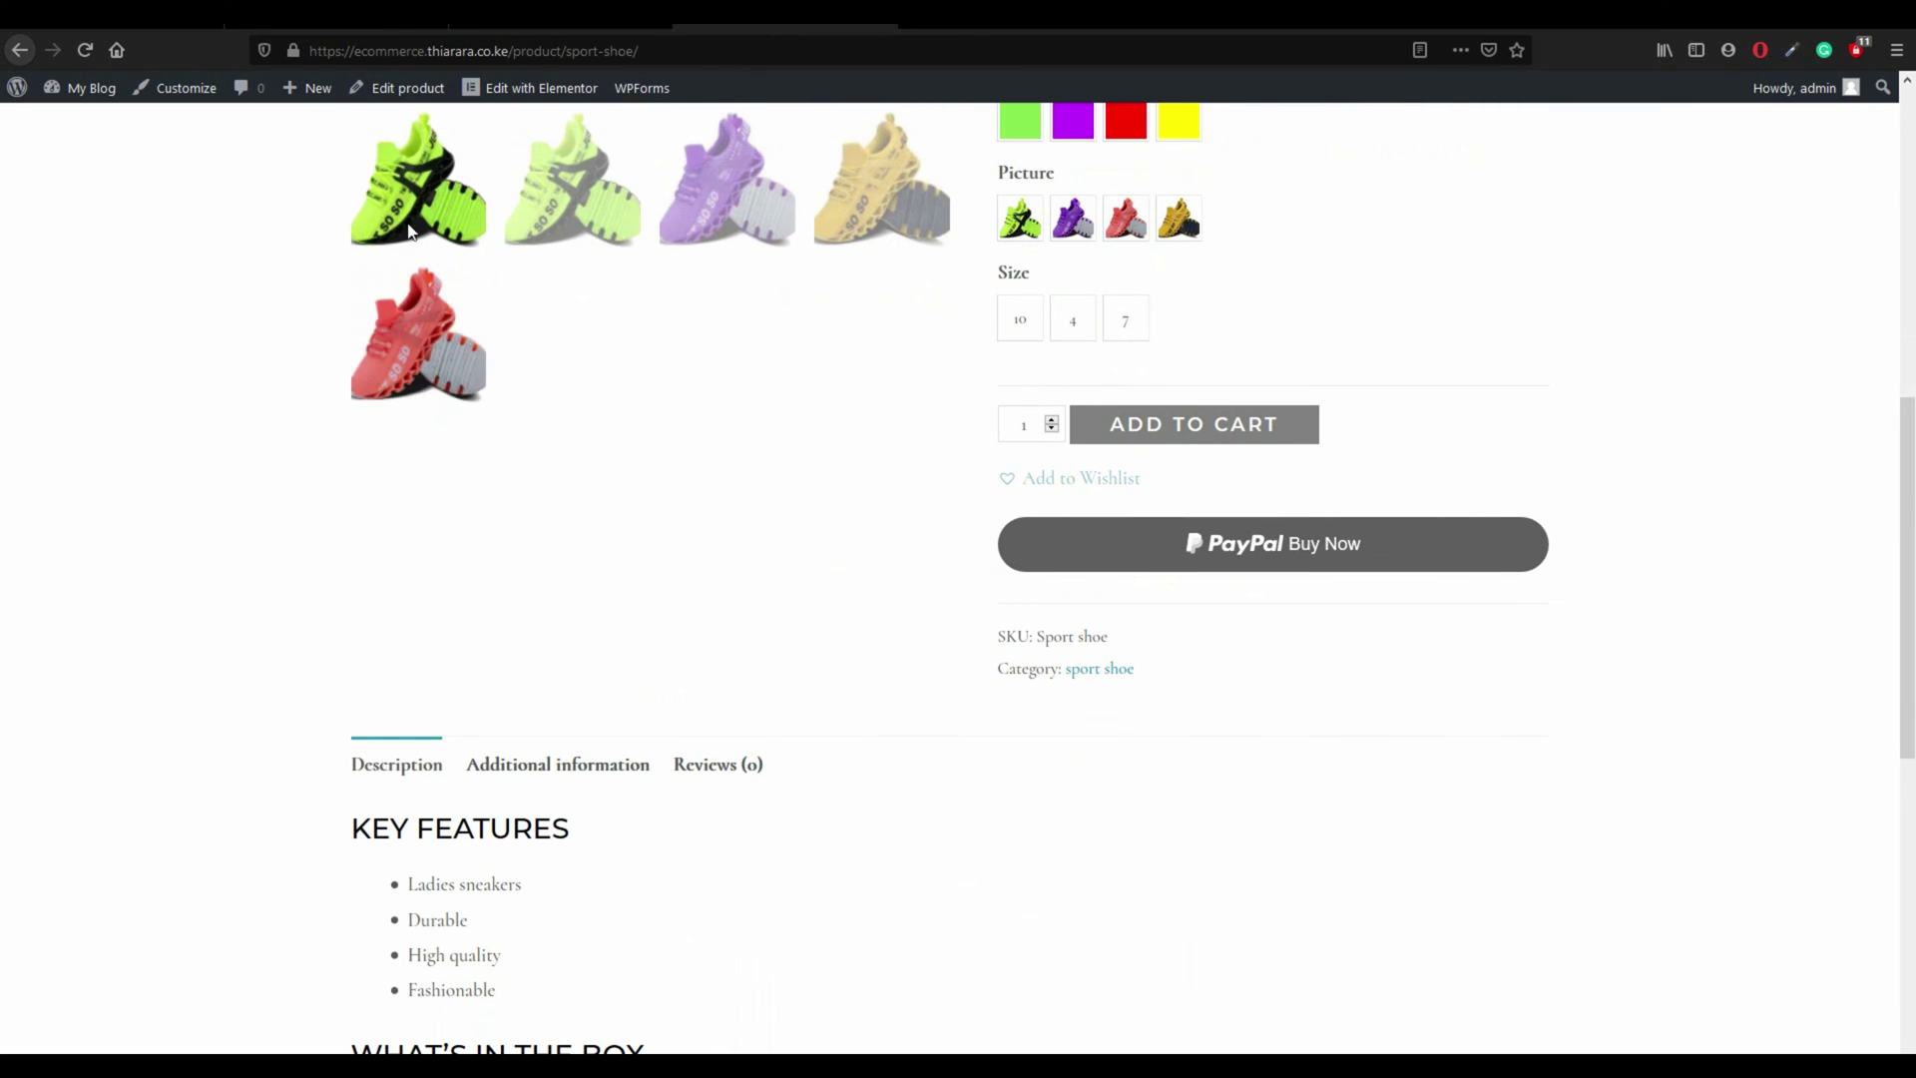
Step: Save the changed wishlist button settings at the end of the General Settings page
{"action": "left_click", "coordinate": [100, 27]}
{"action": "scroll", "coordinate": [394, 798], "scroll_direction": "down", "scroll_amount": 18}
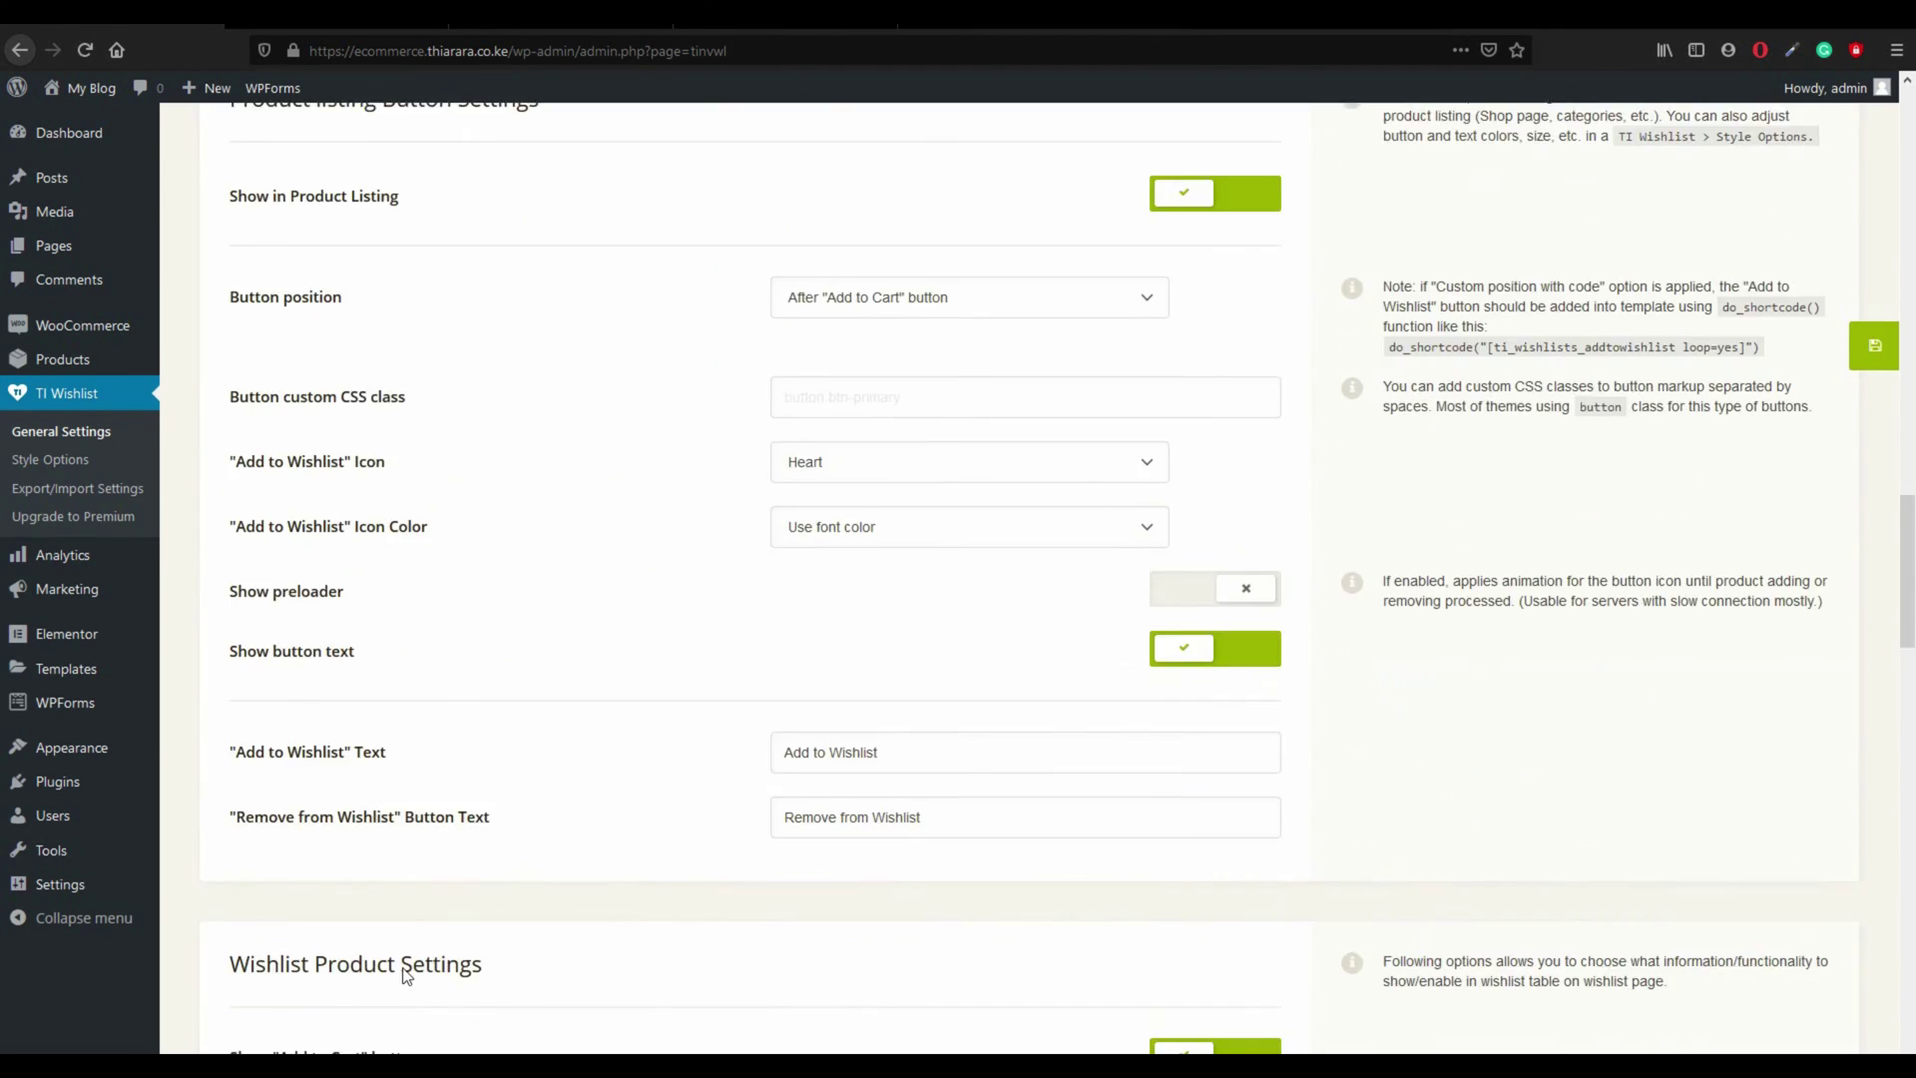
{"action": "scroll", "coordinate": [356, 1009], "scroll_direction": "down", "scroll_amount": 7}
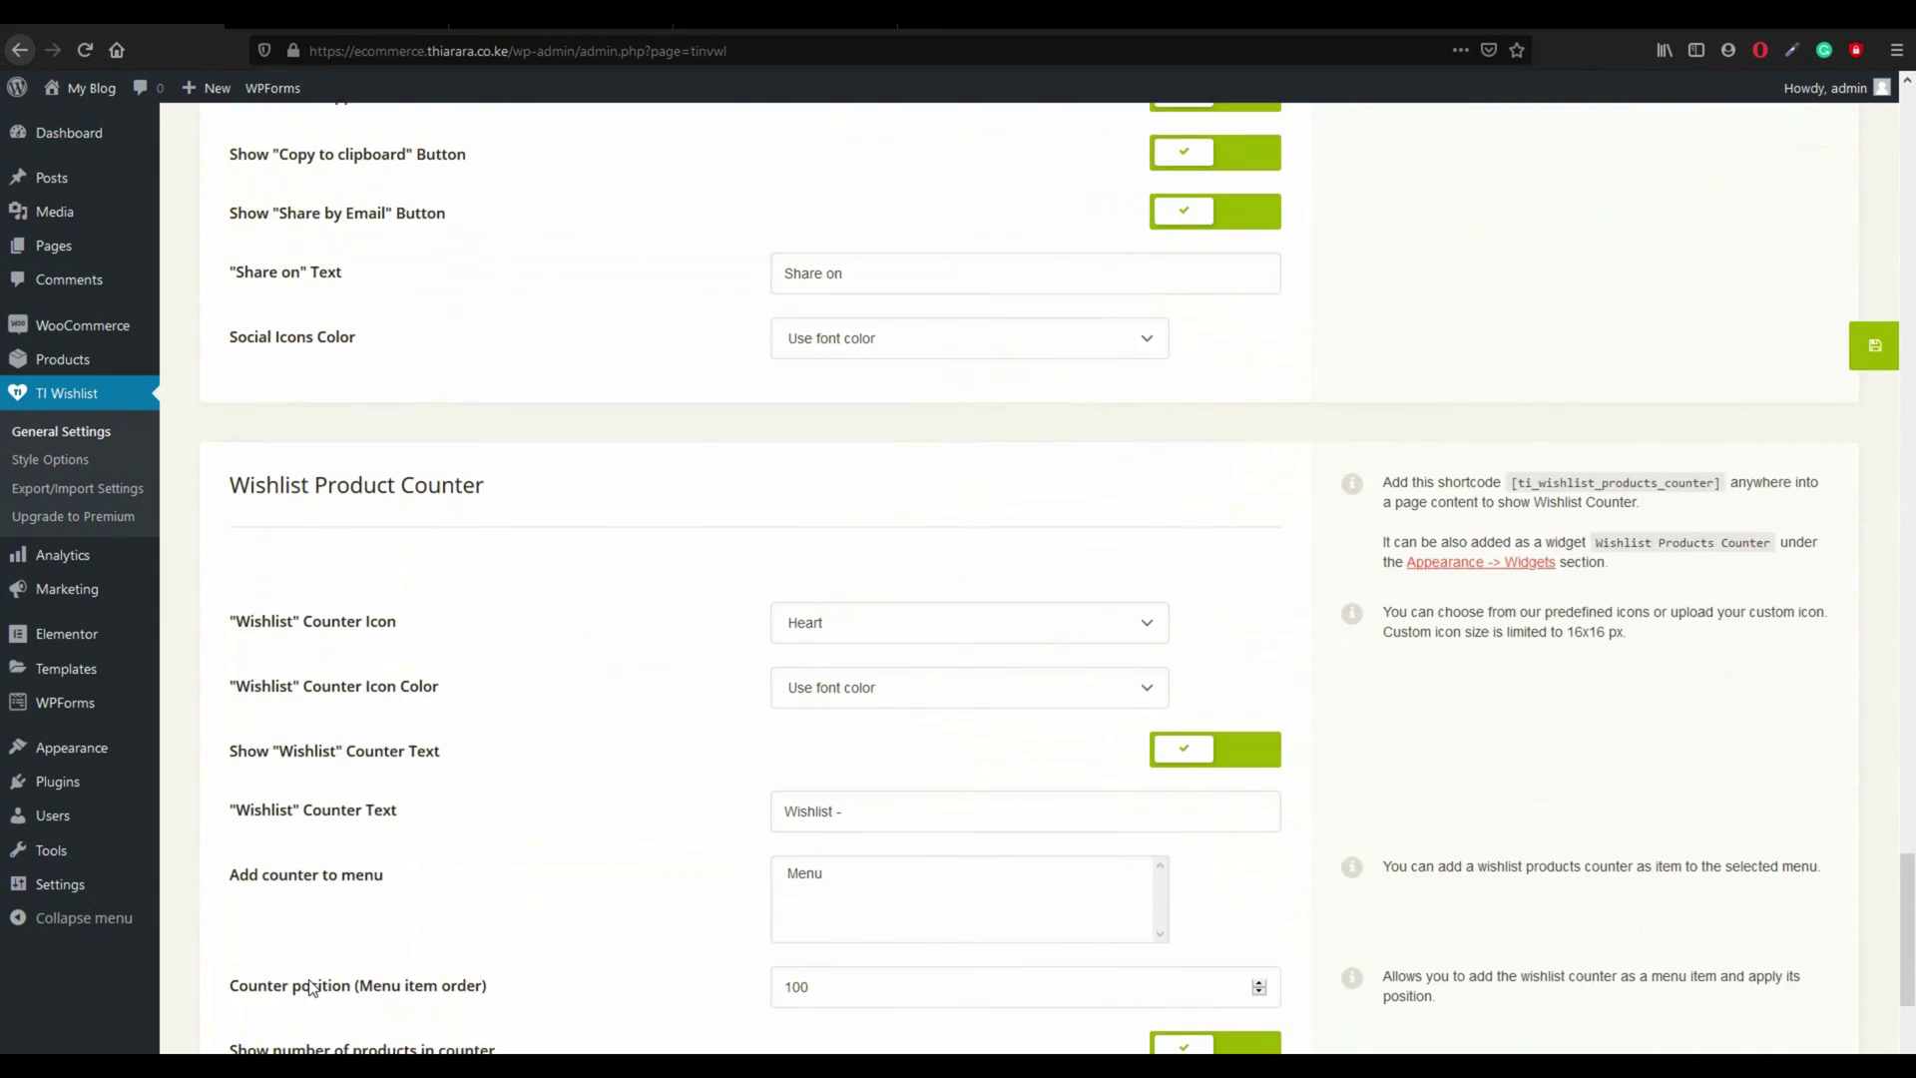
{"action": "left_click", "coordinate": [320, 916]}
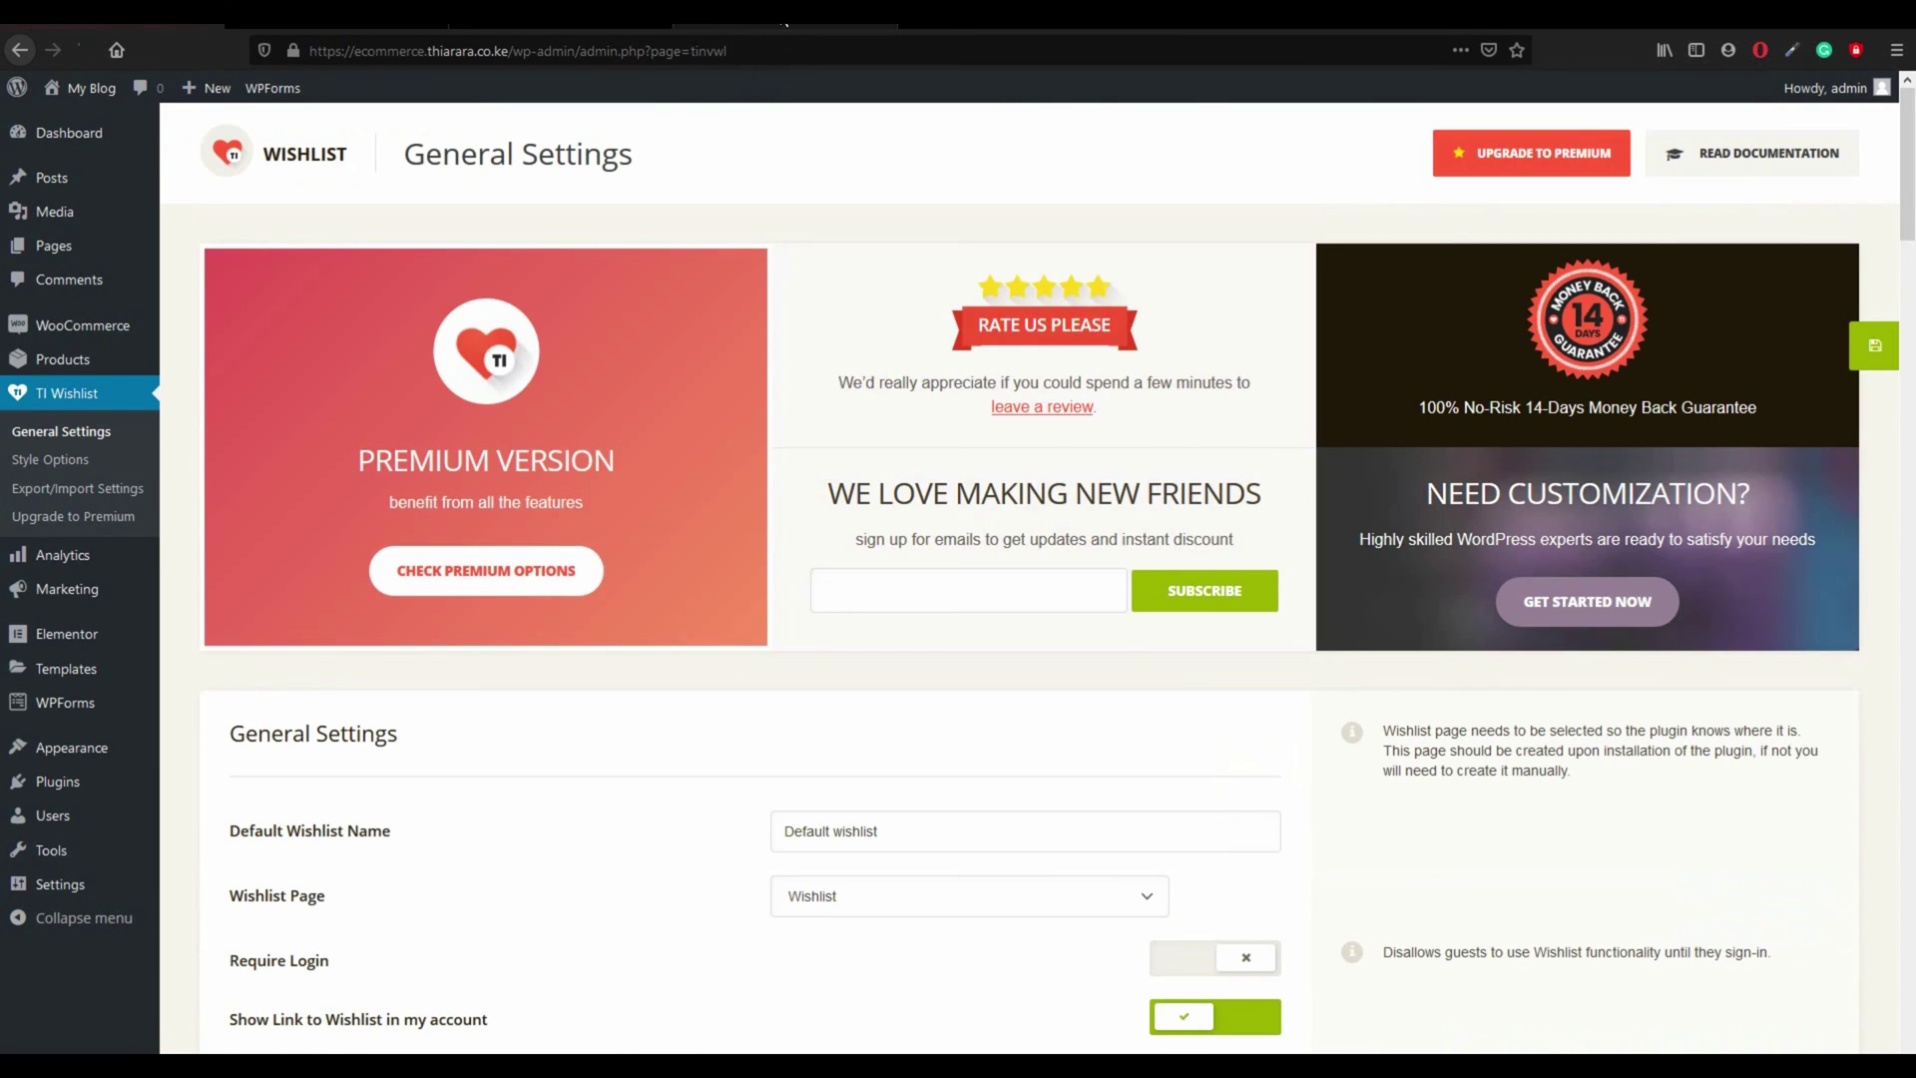
Step: Reload the Sport Shoe product page on the storefront and check the wishlist button's position and icon
{"action": "left_click", "coordinate": [758, 26]}
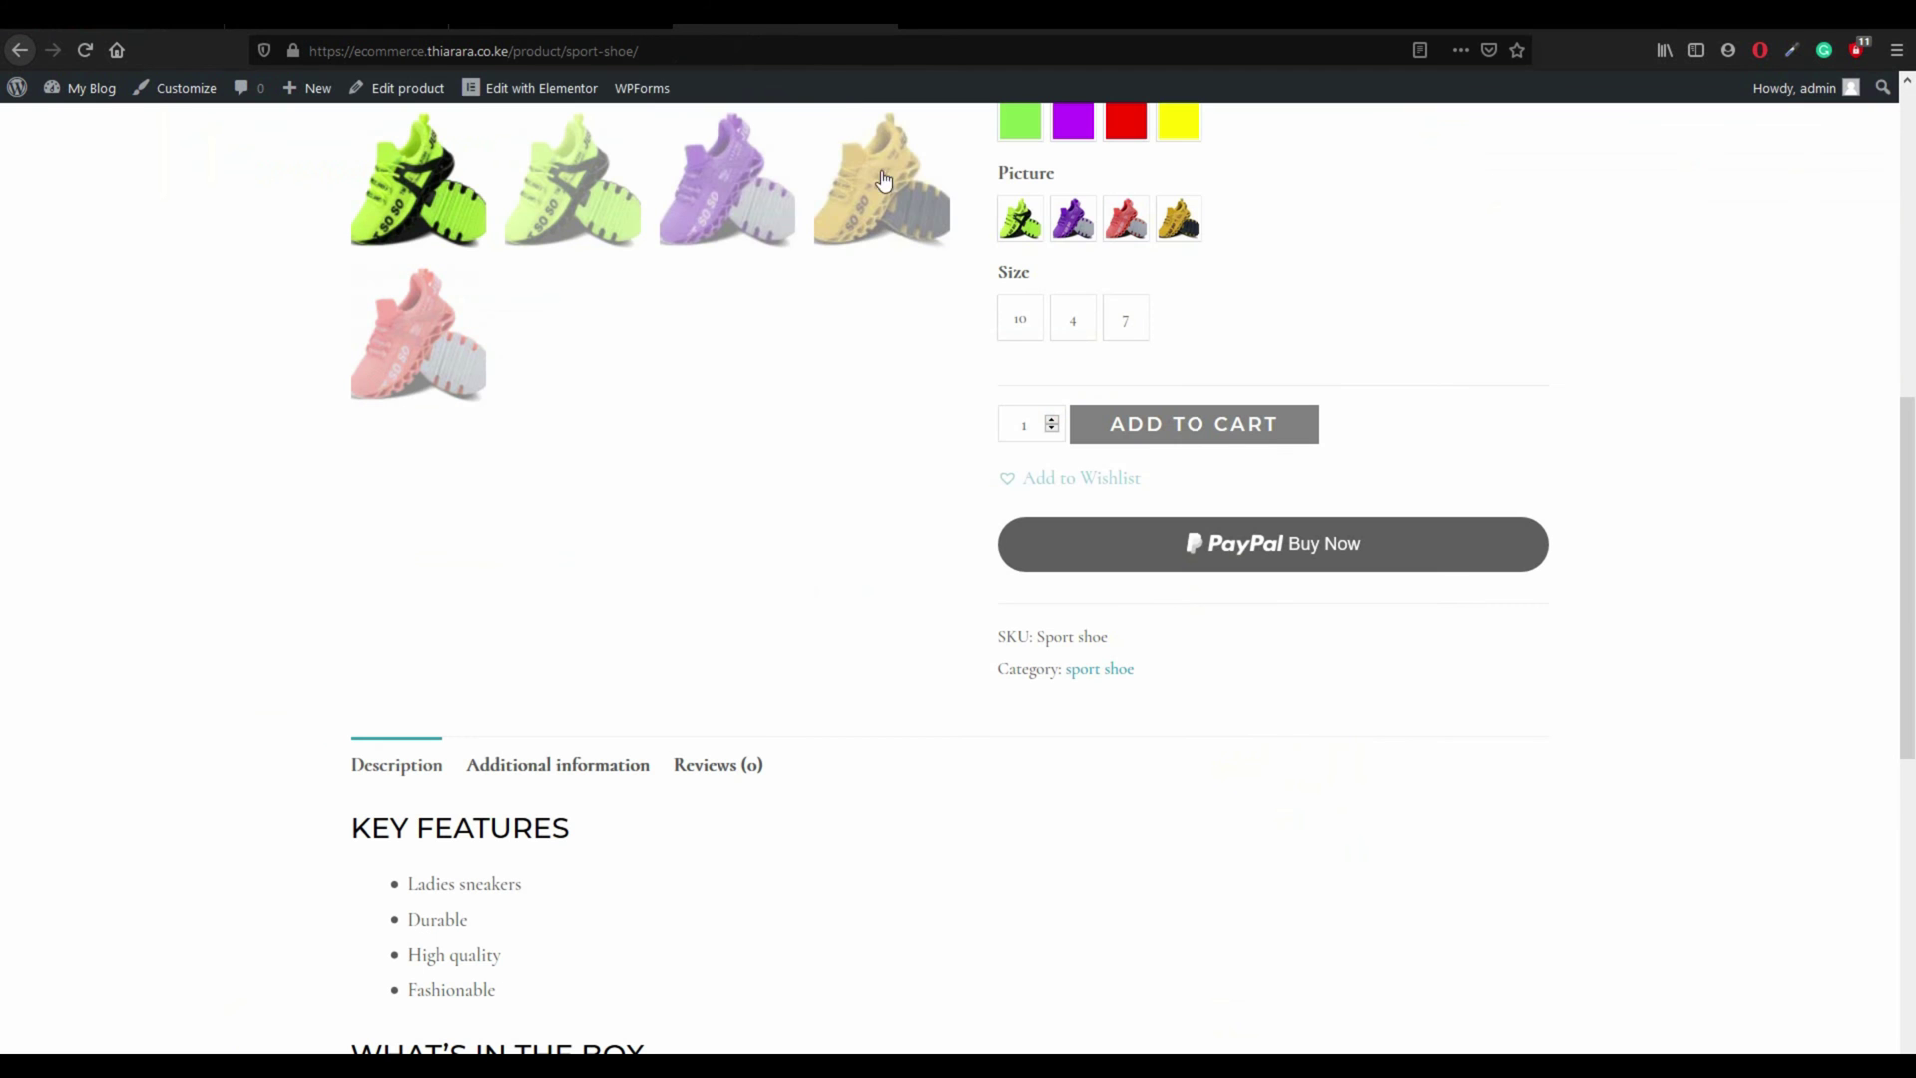
{"action": "left_click", "coordinate": [90, 51]}
{"action": "left_click_drag", "start_coordinate": [1161, 491], "coordinate": [1060, 480]}
{"action": "left_click_drag", "start_coordinate": [1064, 479], "coordinate": [1170, 521]}
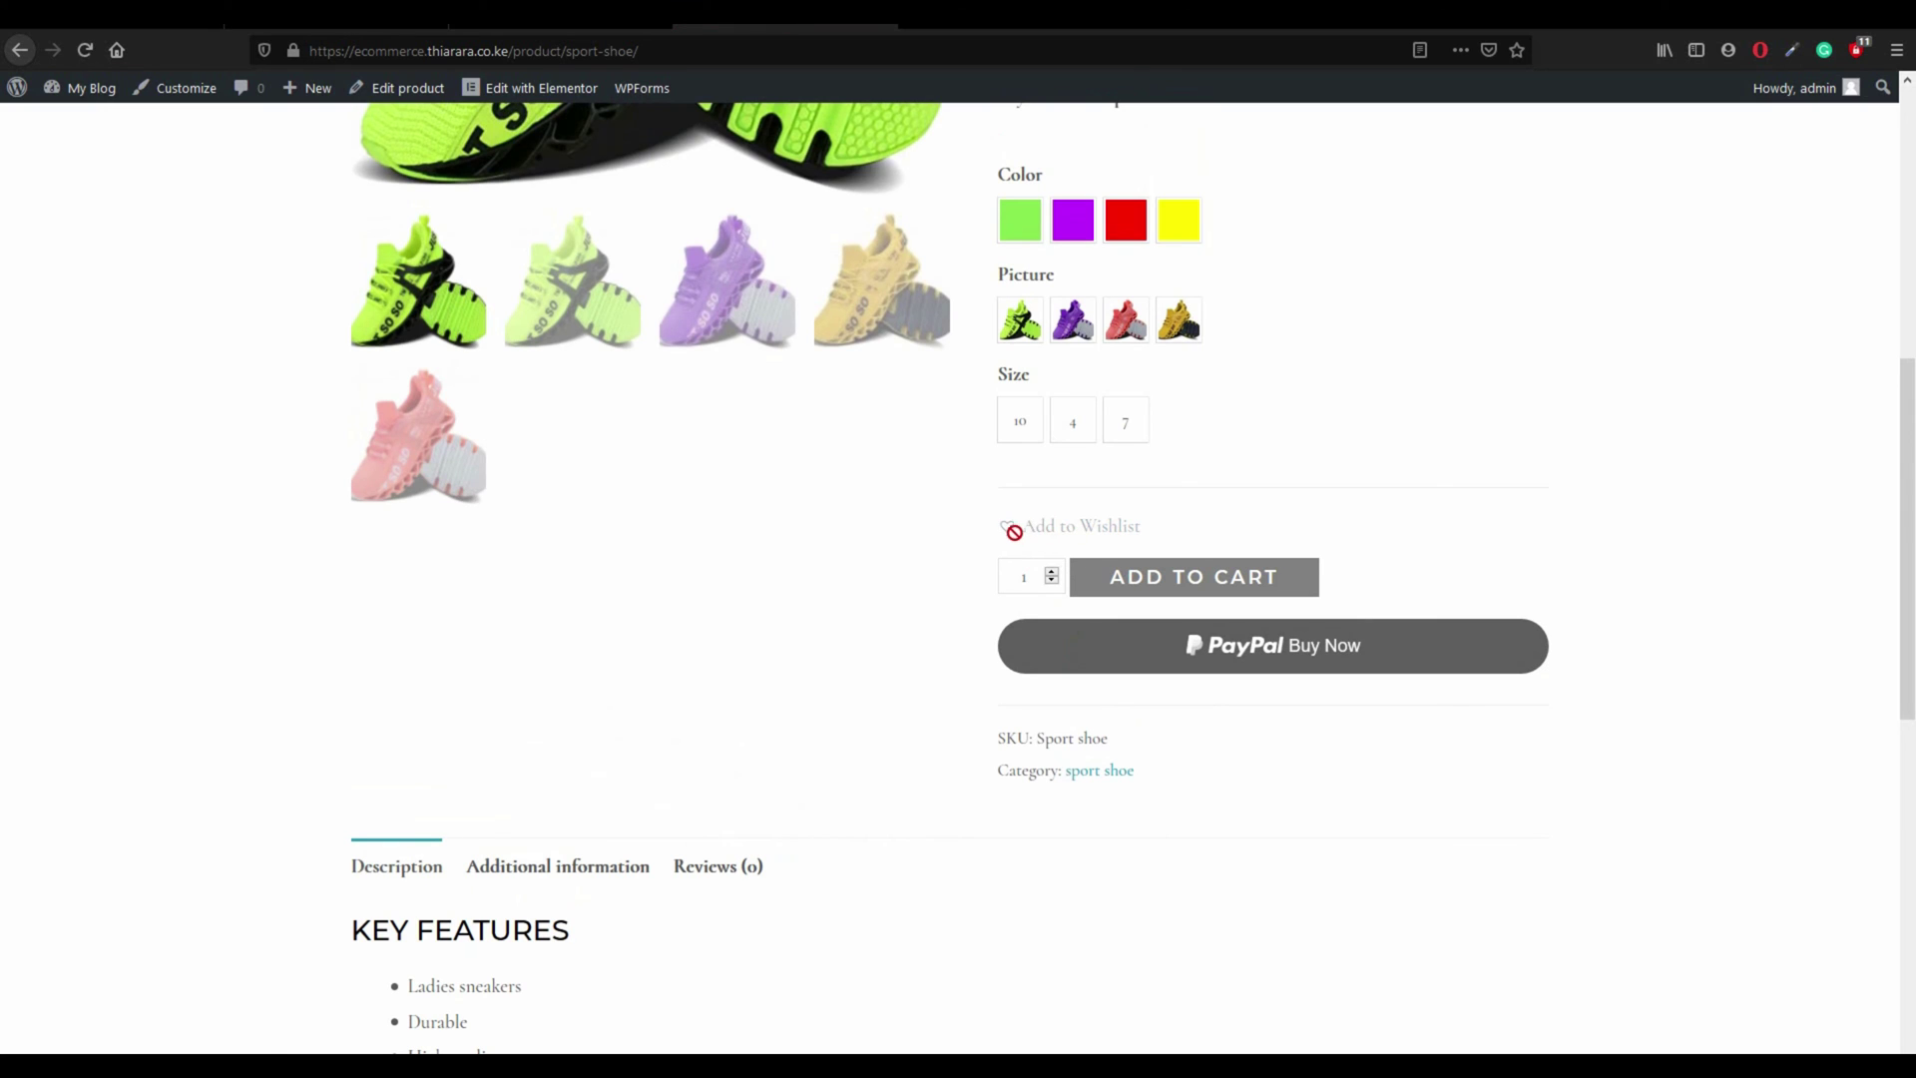
Step: Choose the Sport Shoe variation with green color, the green shoe picture and size 4
{"action": "left_click", "coordinate": [1020, 221]}
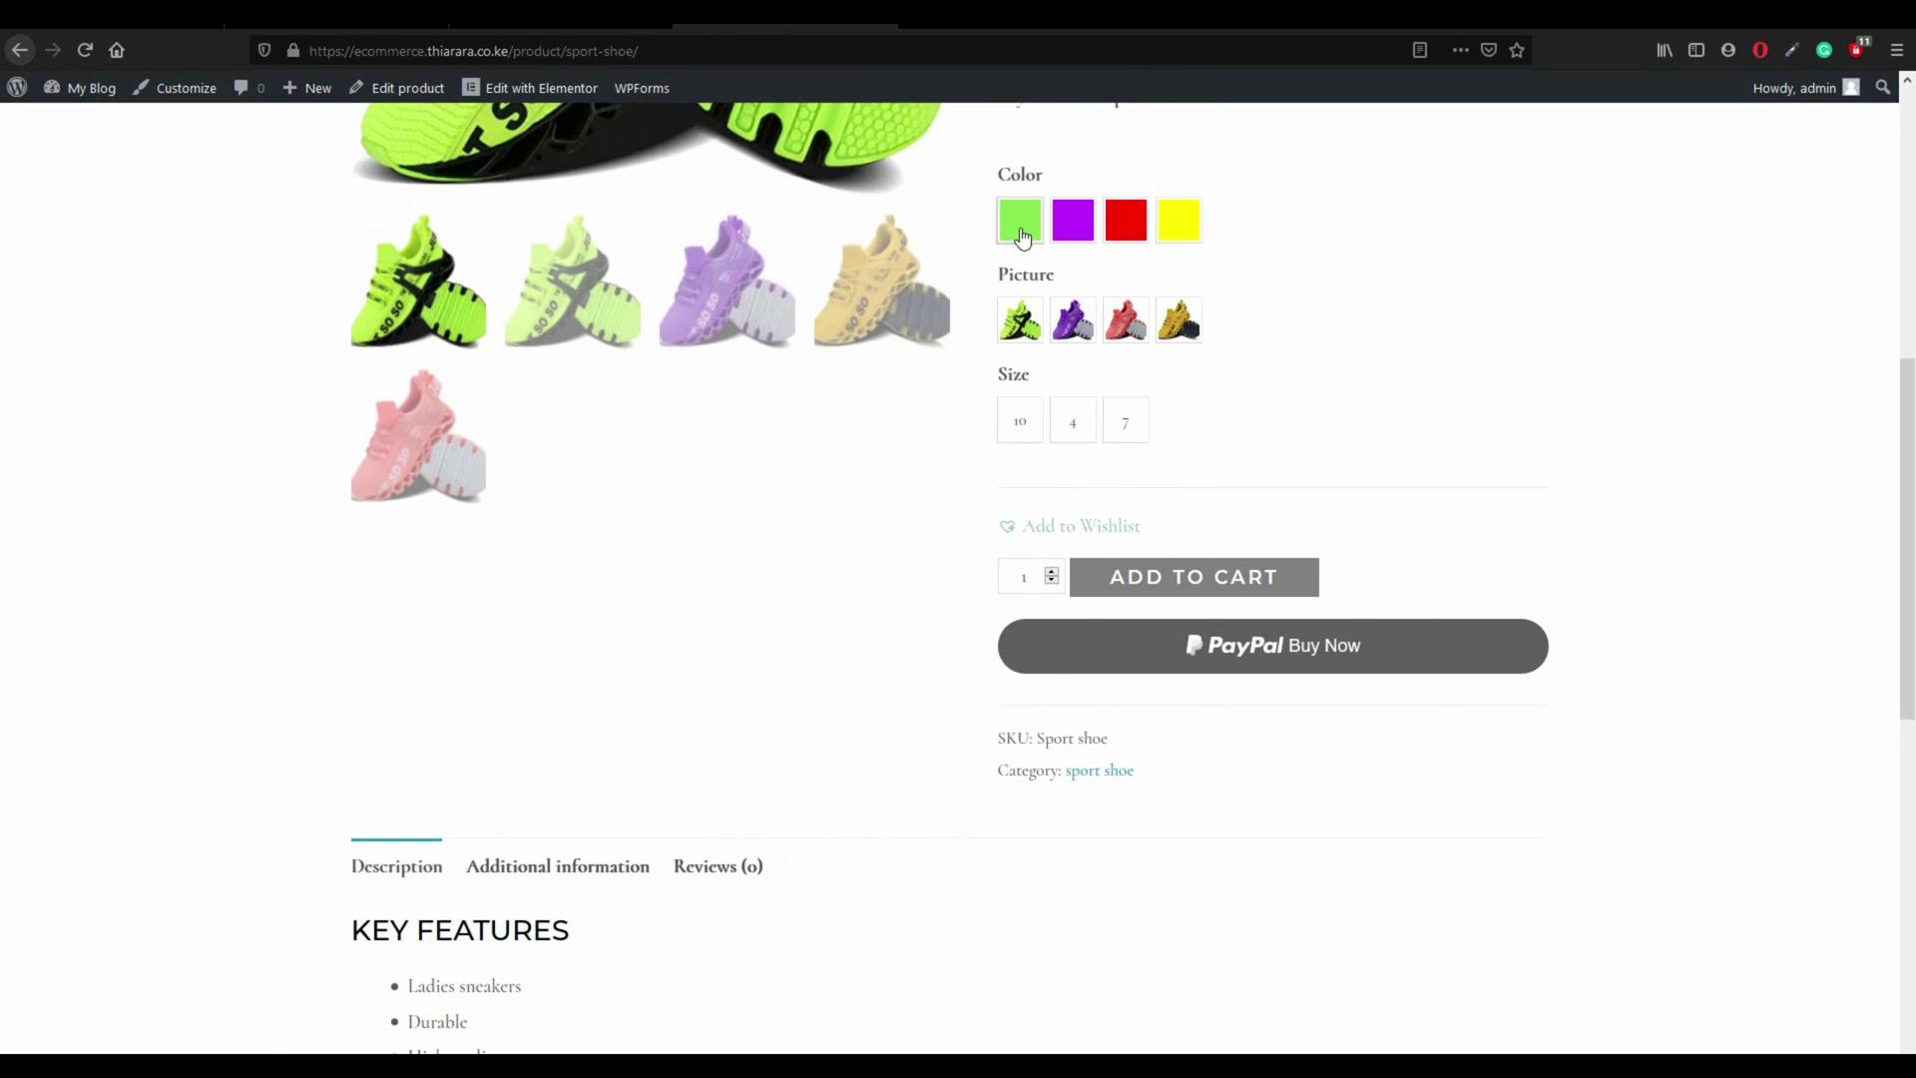
{"action": "left_click", "coordinate": [1020, 320]}
{"action": "left_click", "coordinate": [1073, 420]}
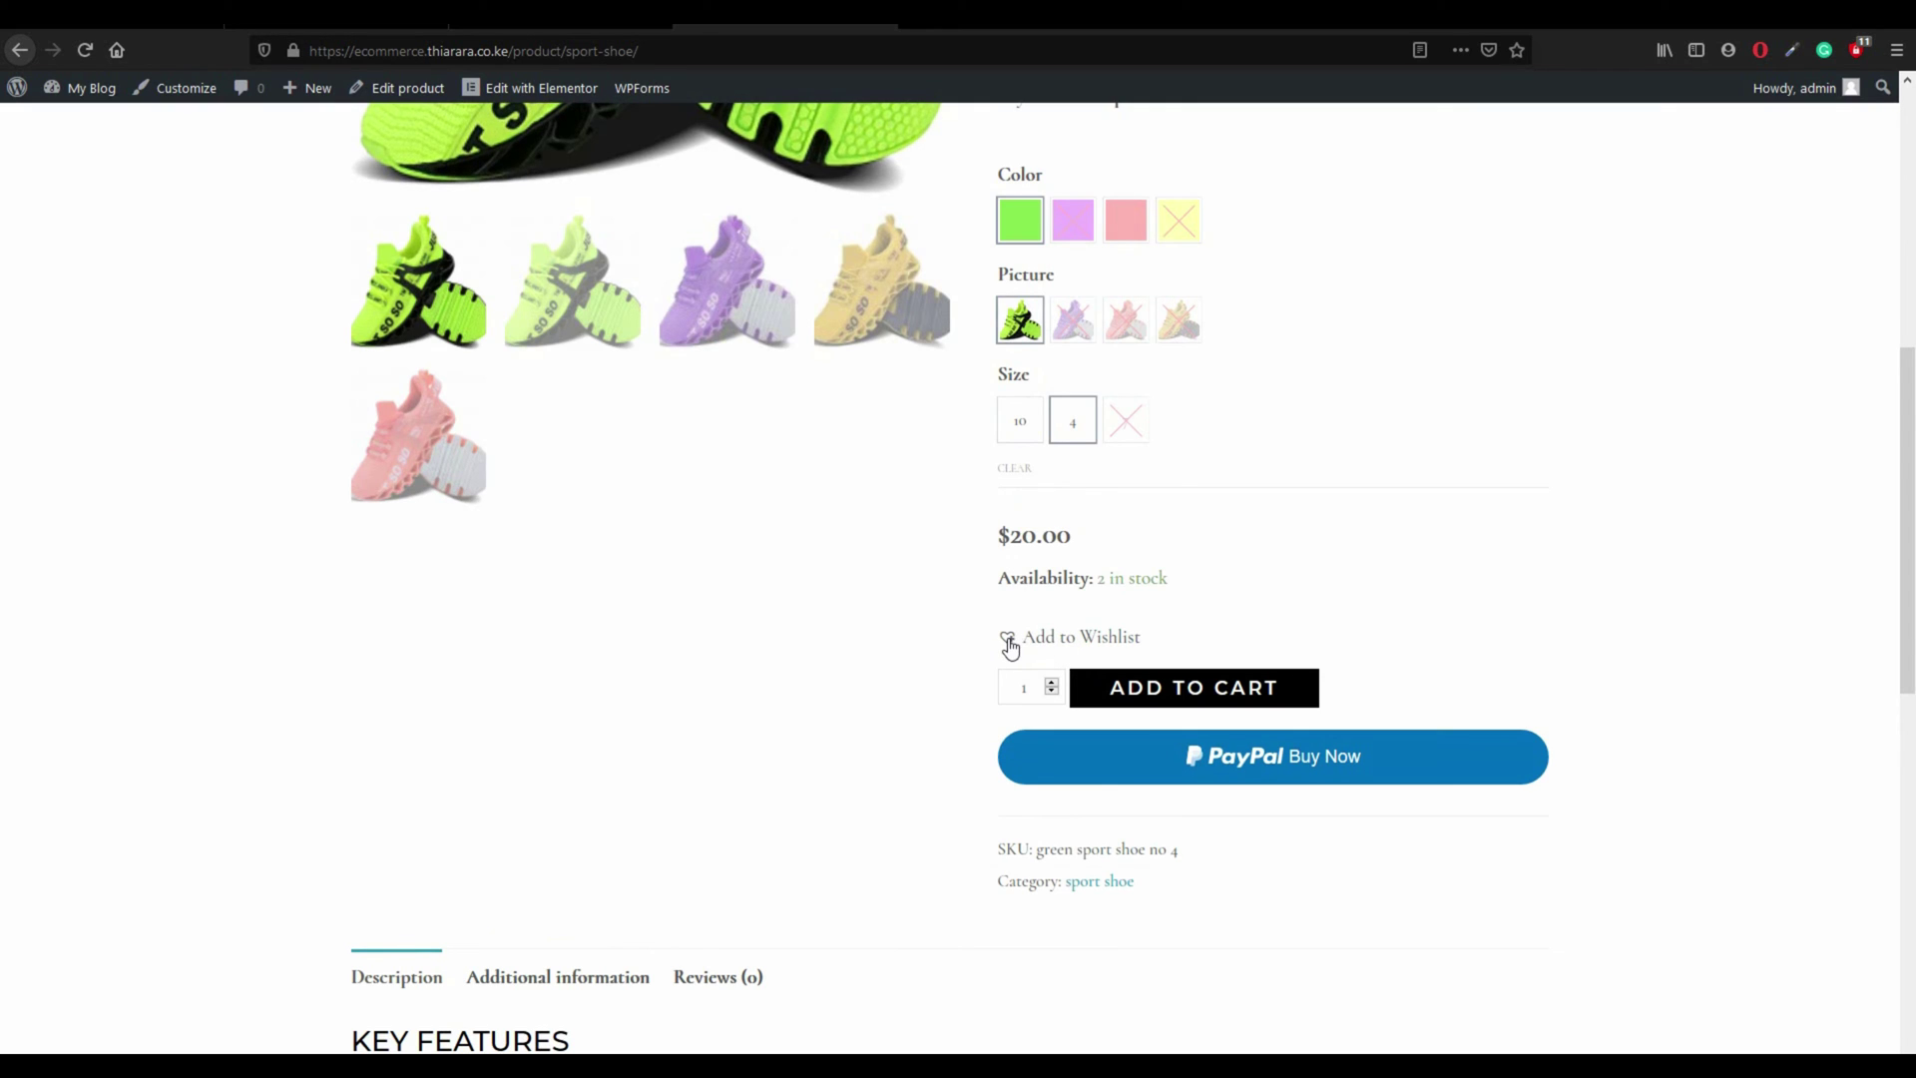
Step: Test the wishlist button by adding the selected Sport Shoe variation to the wishlist and removing it again, dismissing each notice
{"action": "left_click", "coordinate": [1023, 649]}
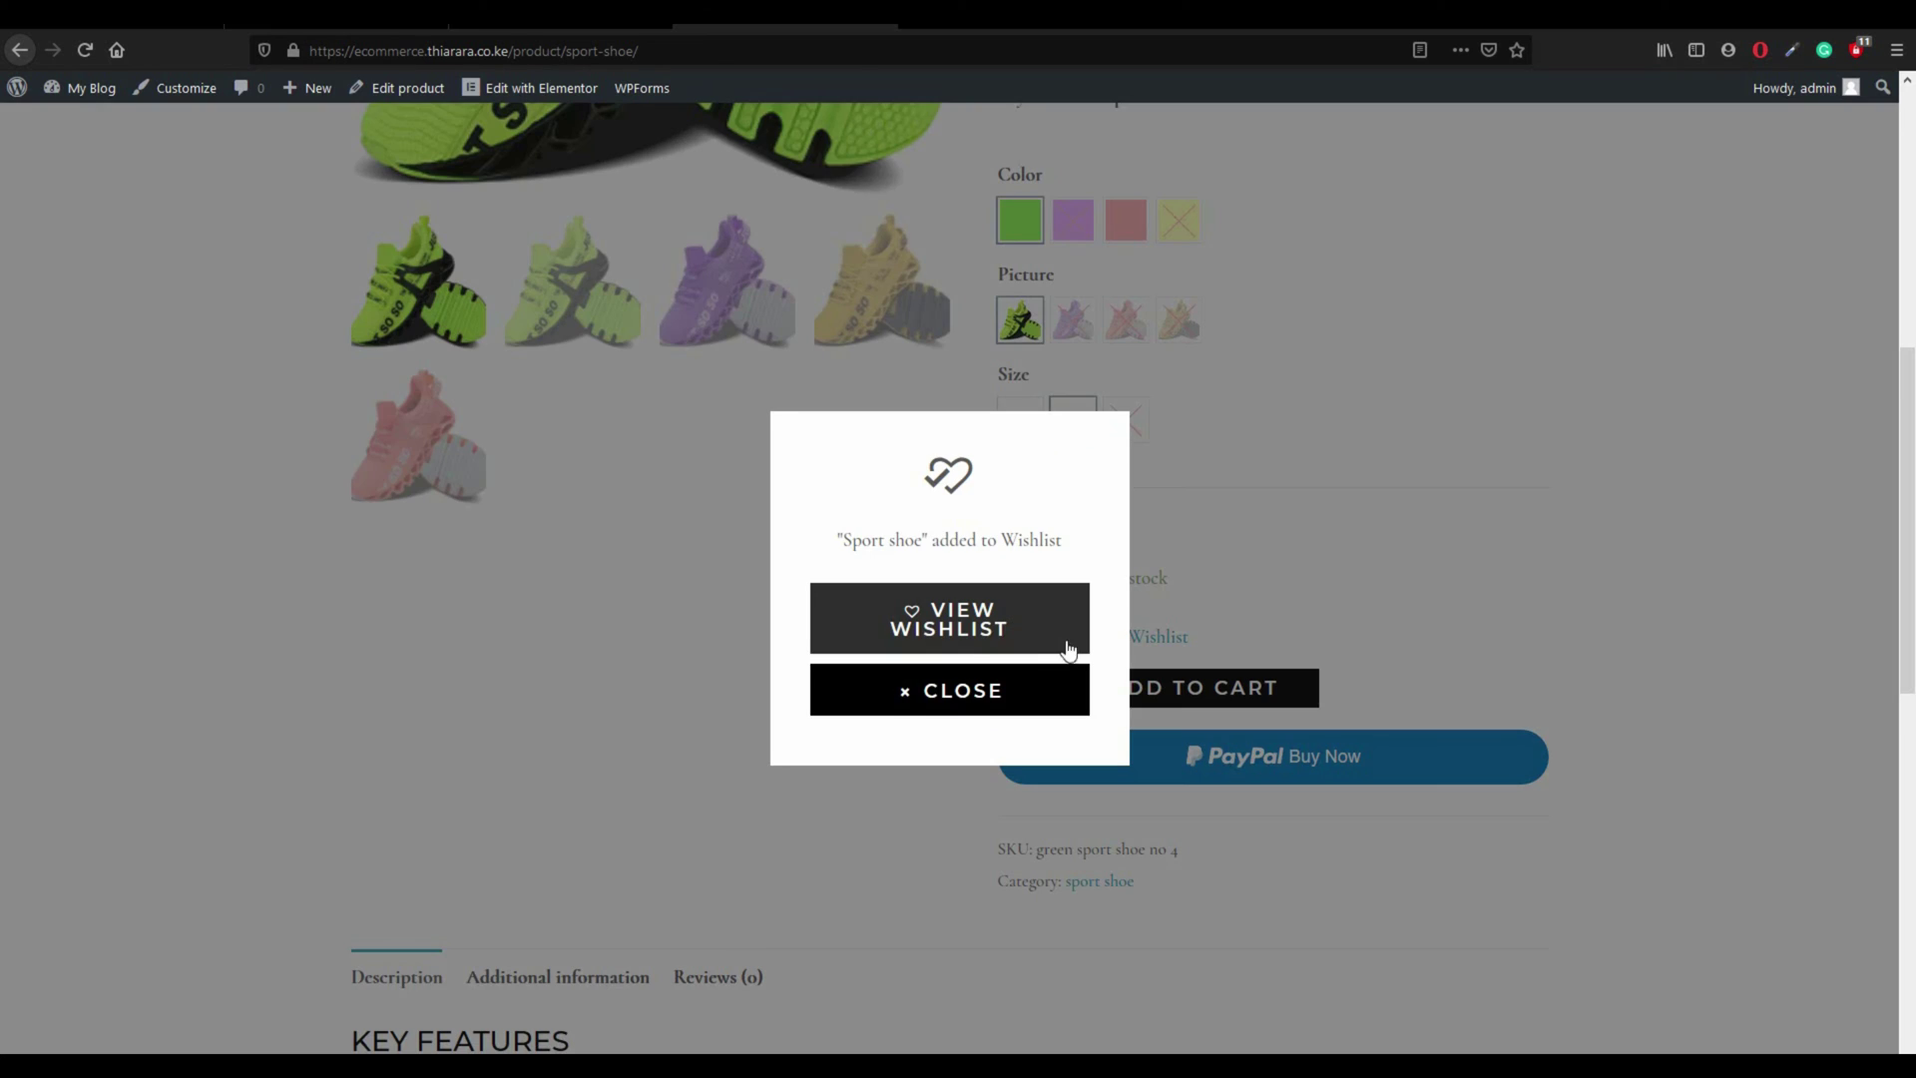
{"action": "left_click", "coordinate": [964, 684]}
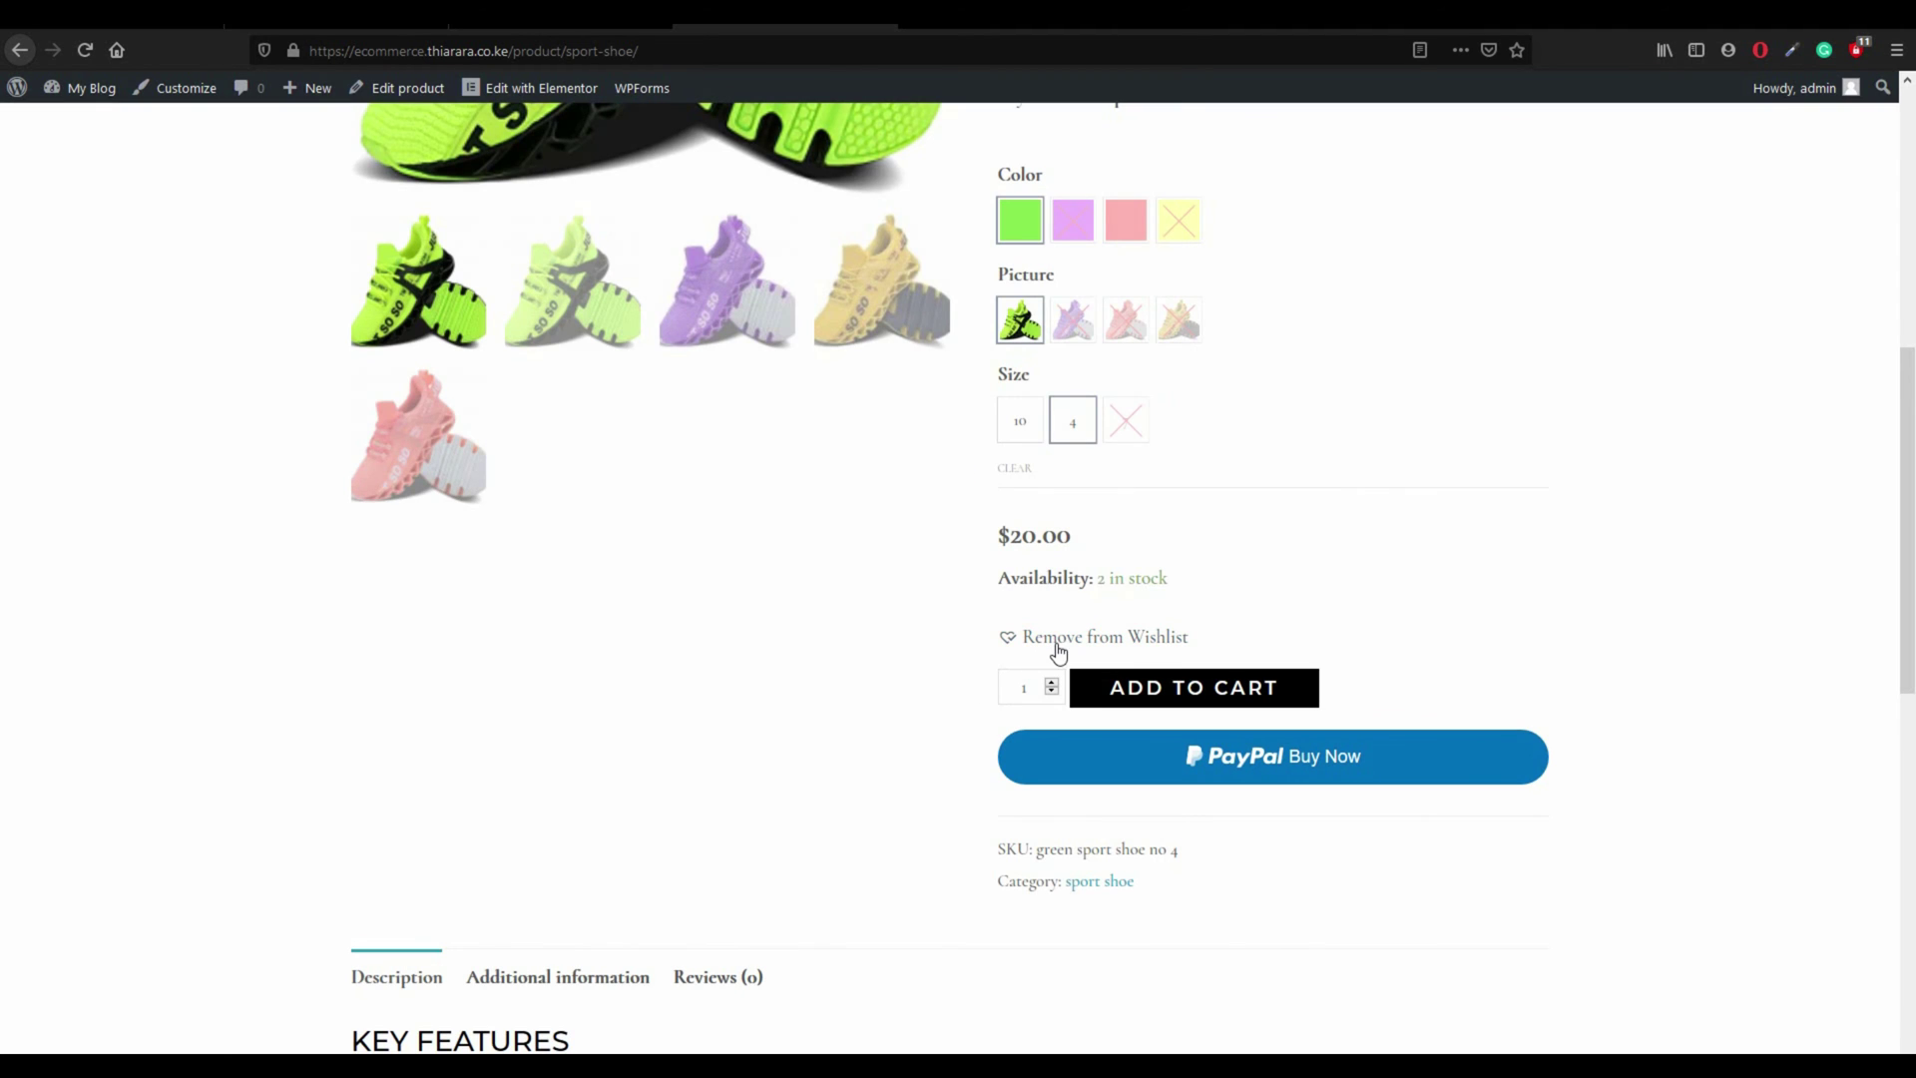
{"action": "left_click", "coordinate": [1118, 648]}
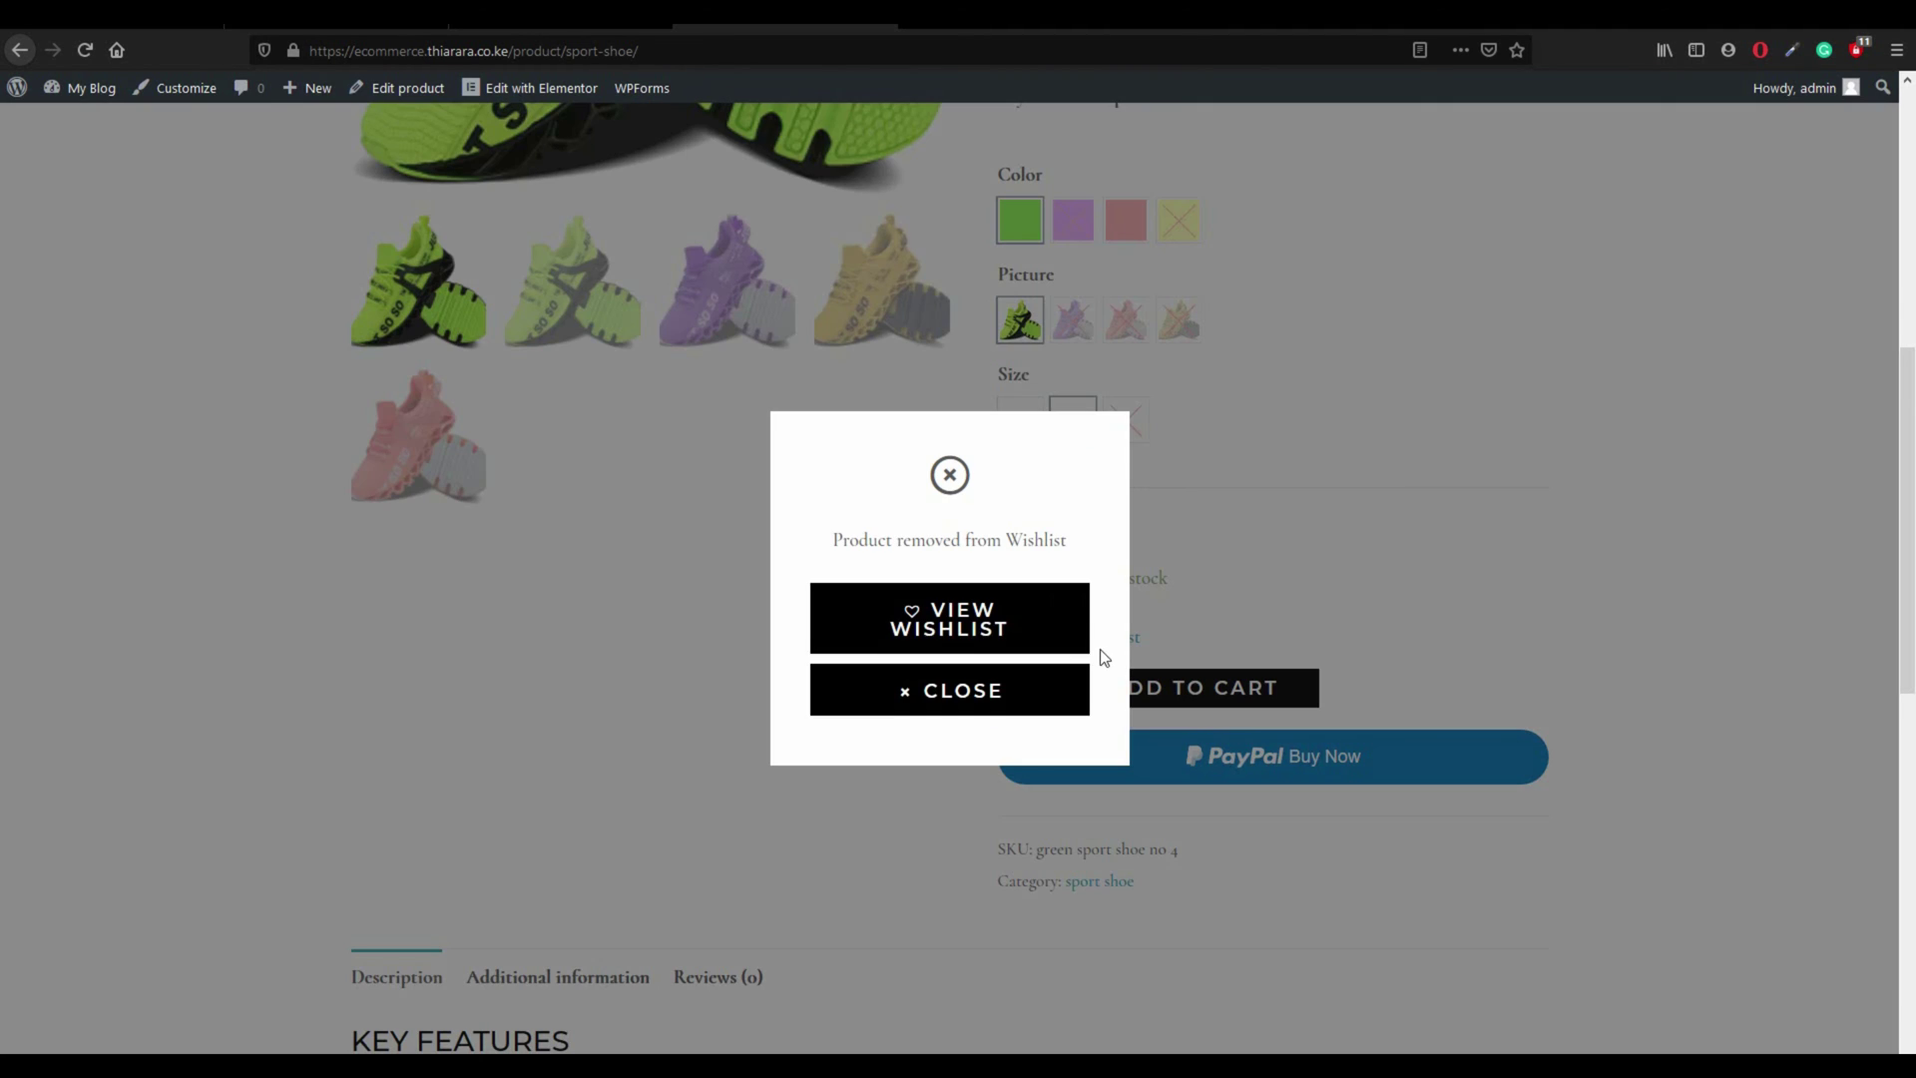
{"action": "left_click", "coordinate": [971, 681]}
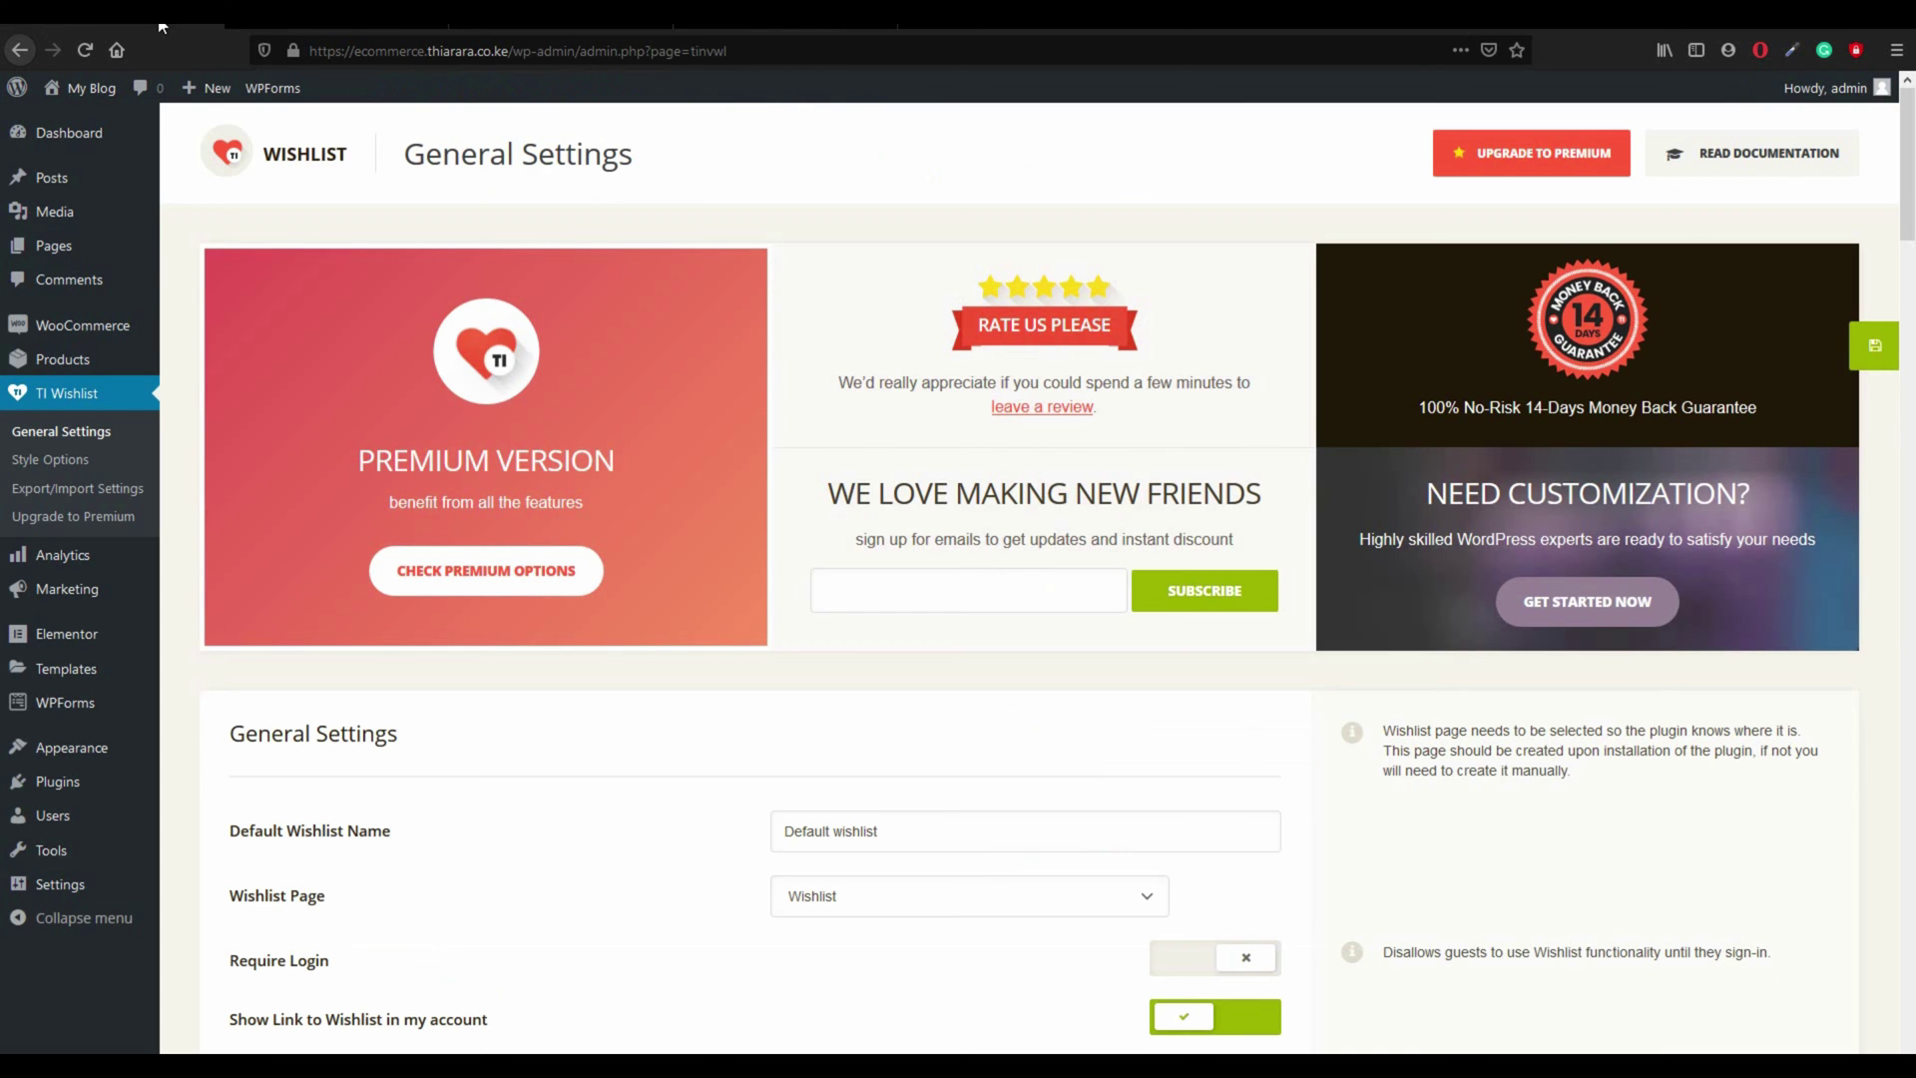
Step: Review the Product listing Button Settings, Wishlist Product Settings and Wishlist Table Settings on the General Settings page
{"action": "scroll", "coordinate": [565, 475], "scroll_direction": "down", "scroll_amount": 2}
{"action": "scroll", "coordinate": [564, 483], "scroll_direction": "down", "scroll_amount": 20}
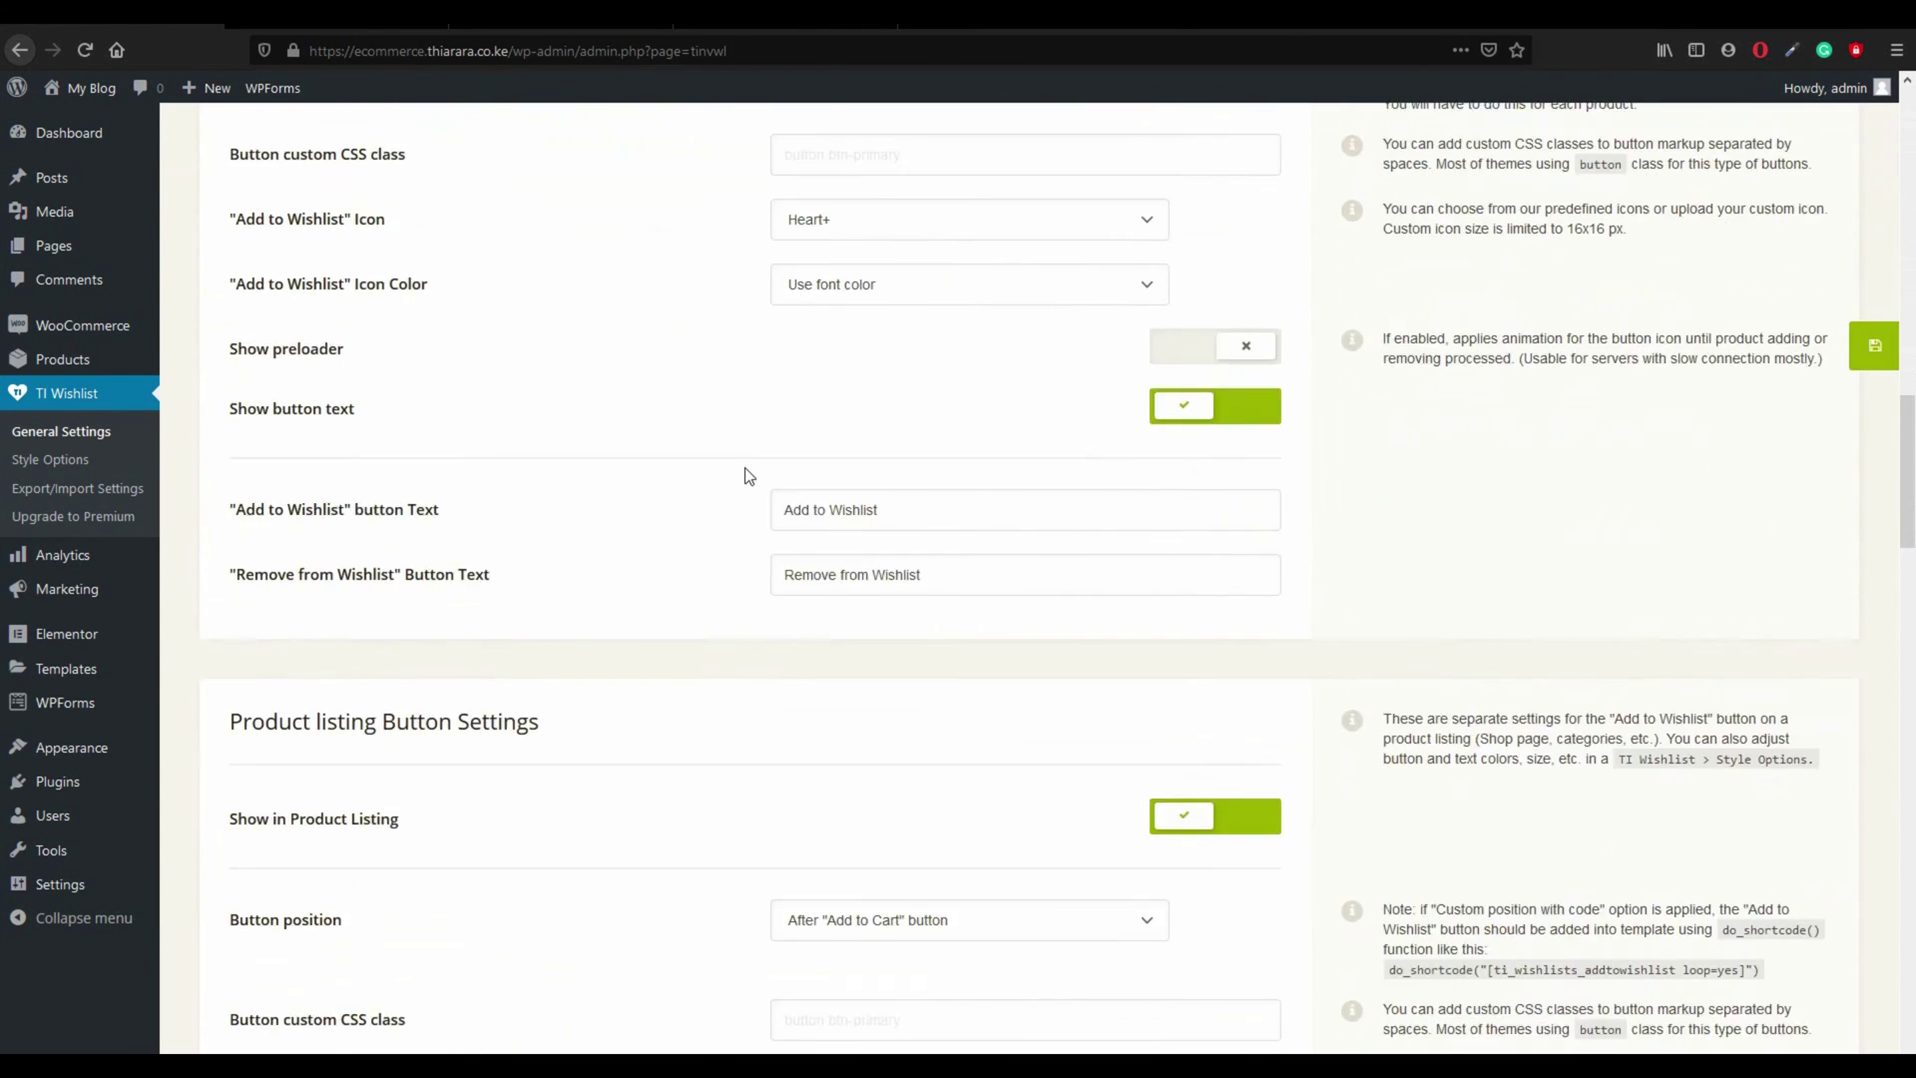
{"action": "scroll", "coordinate": [499, 477], "scroll_direction": "down", "scroll_amount": 5}
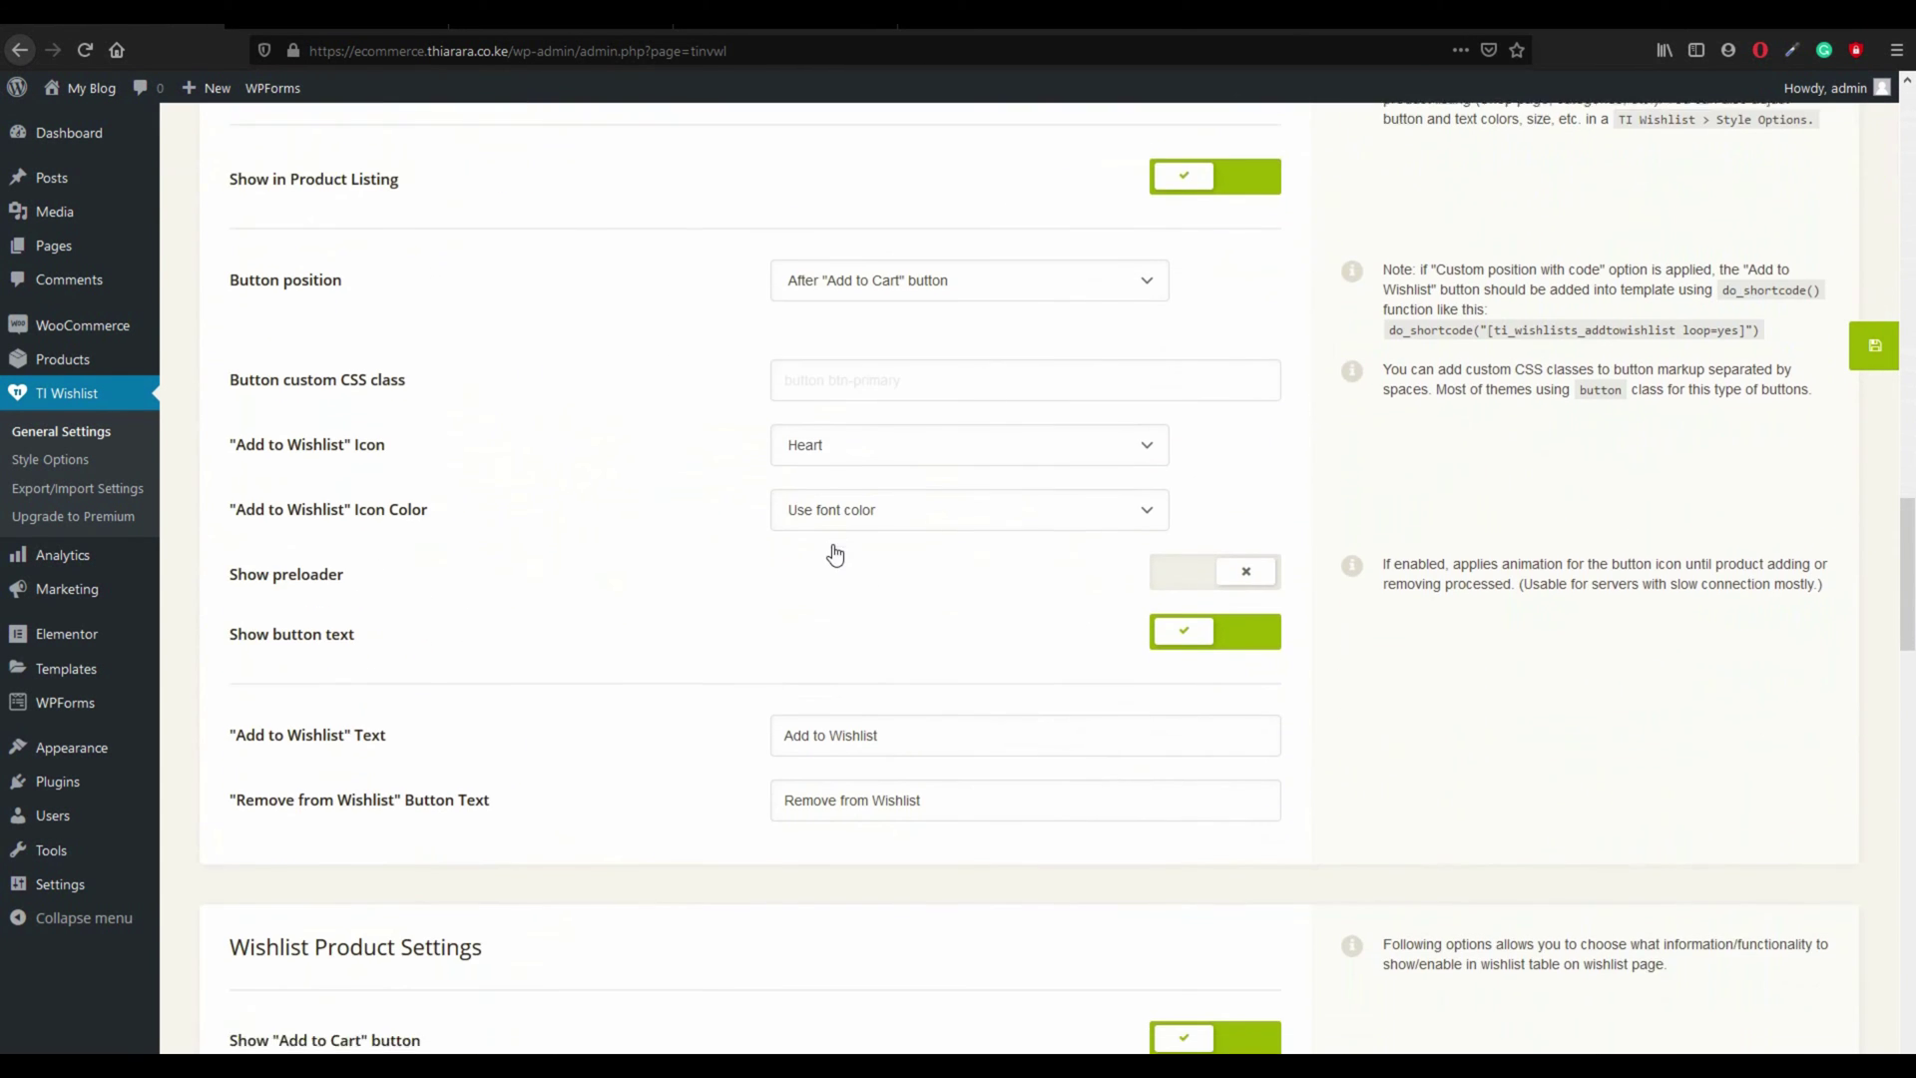
{"action": "scroll", "coordinate": [401, 579], "scroll_direction": "down", "scroll_amount": 2}
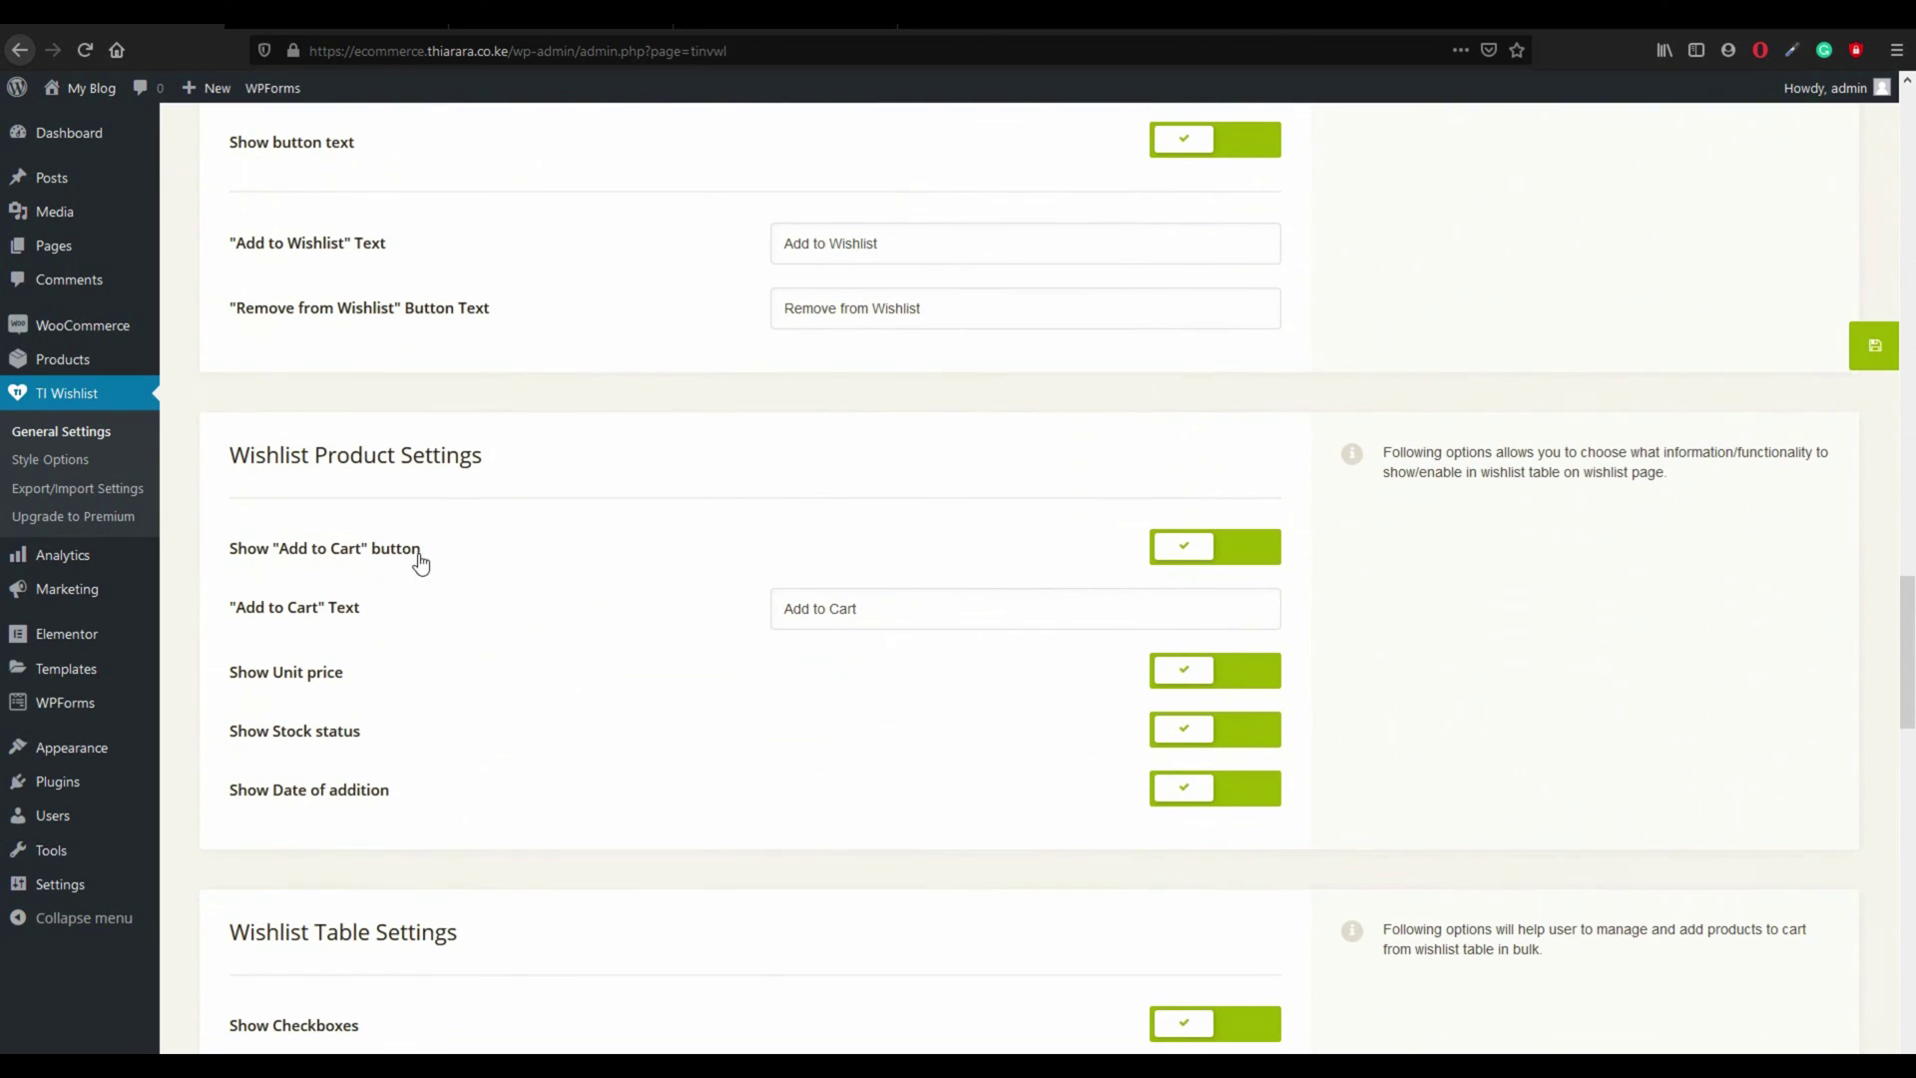
{"action": "left_click_drag", "start_coordinate": [489, 461], "coordinate": [317, 479]}
{"action": "left_click", "coordinate": [896, 507]}
{"action": "scroll", "coordinate": [685, 585], "scroll_direction": "down", "scroll_amount": 5}
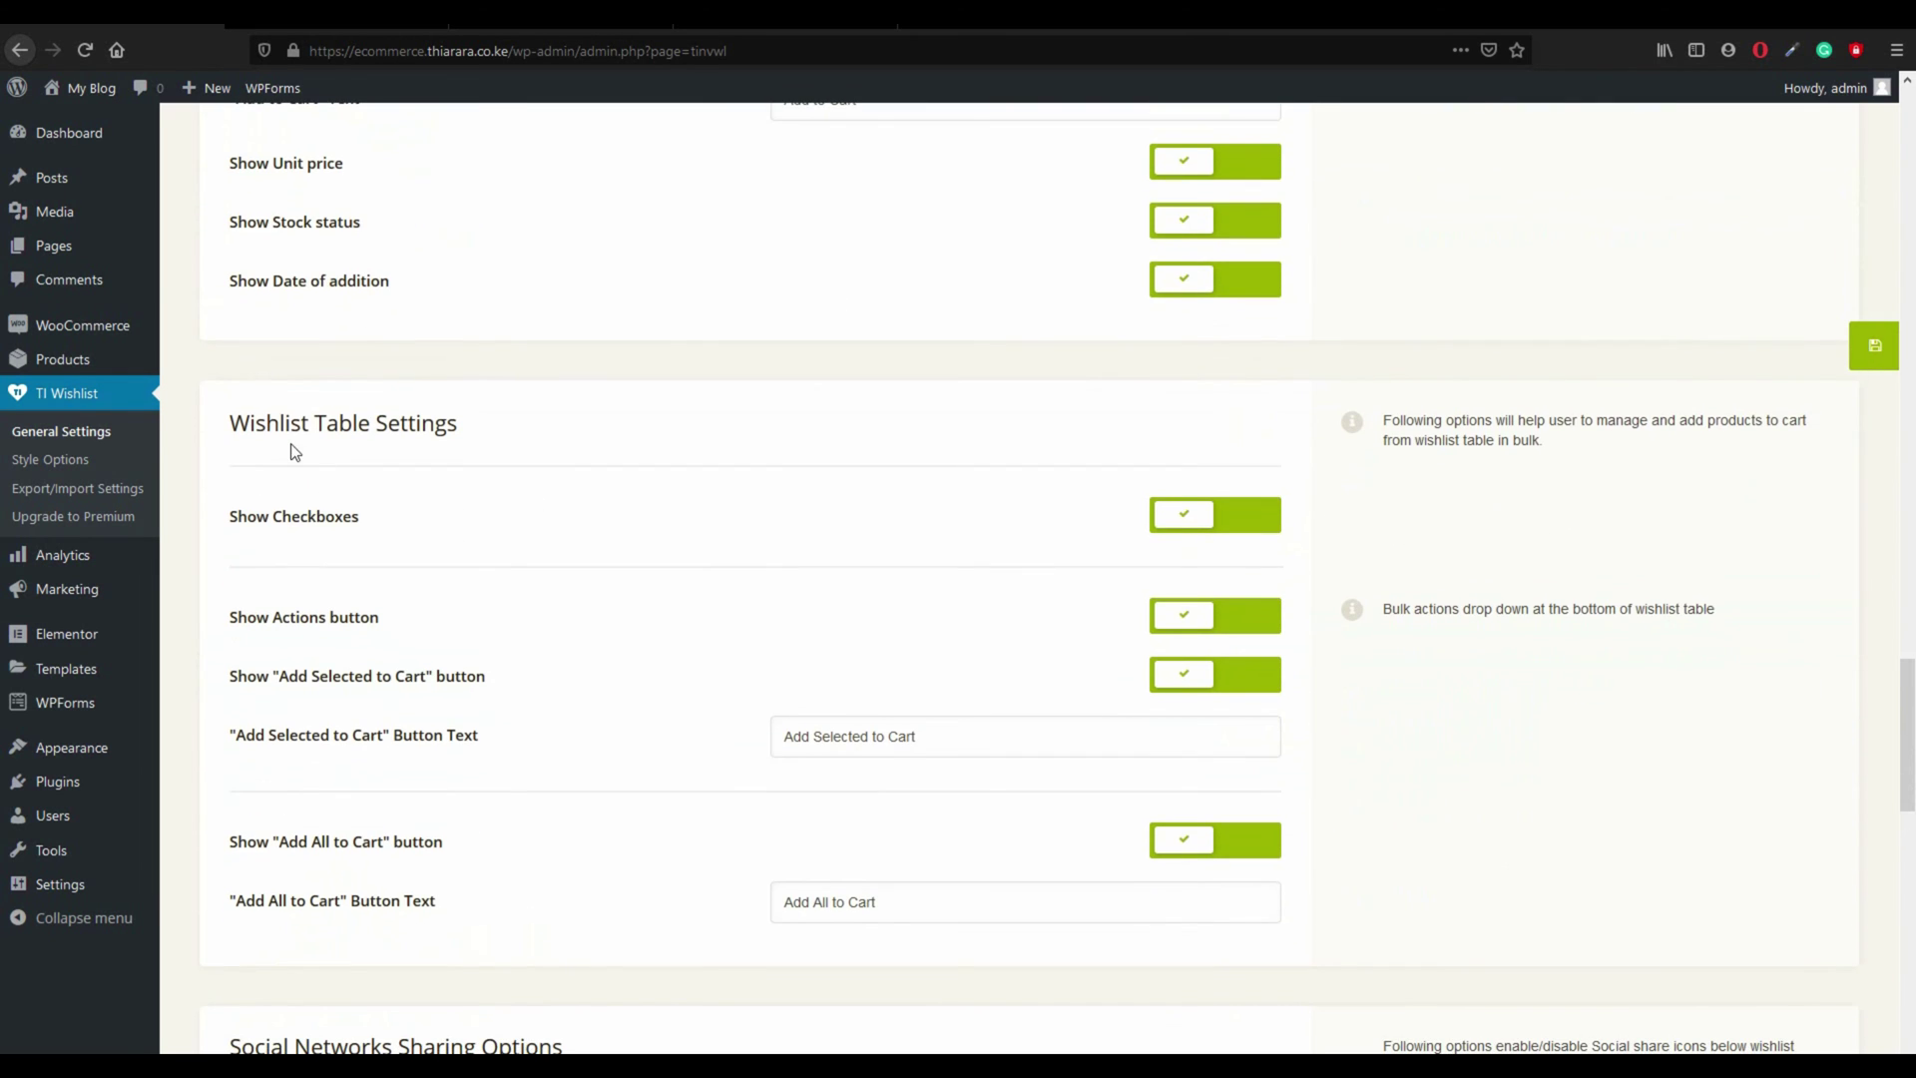
{"action": "left_click_drag", "start_coordinate": [247, 436], "coordinate": [468, 447]}
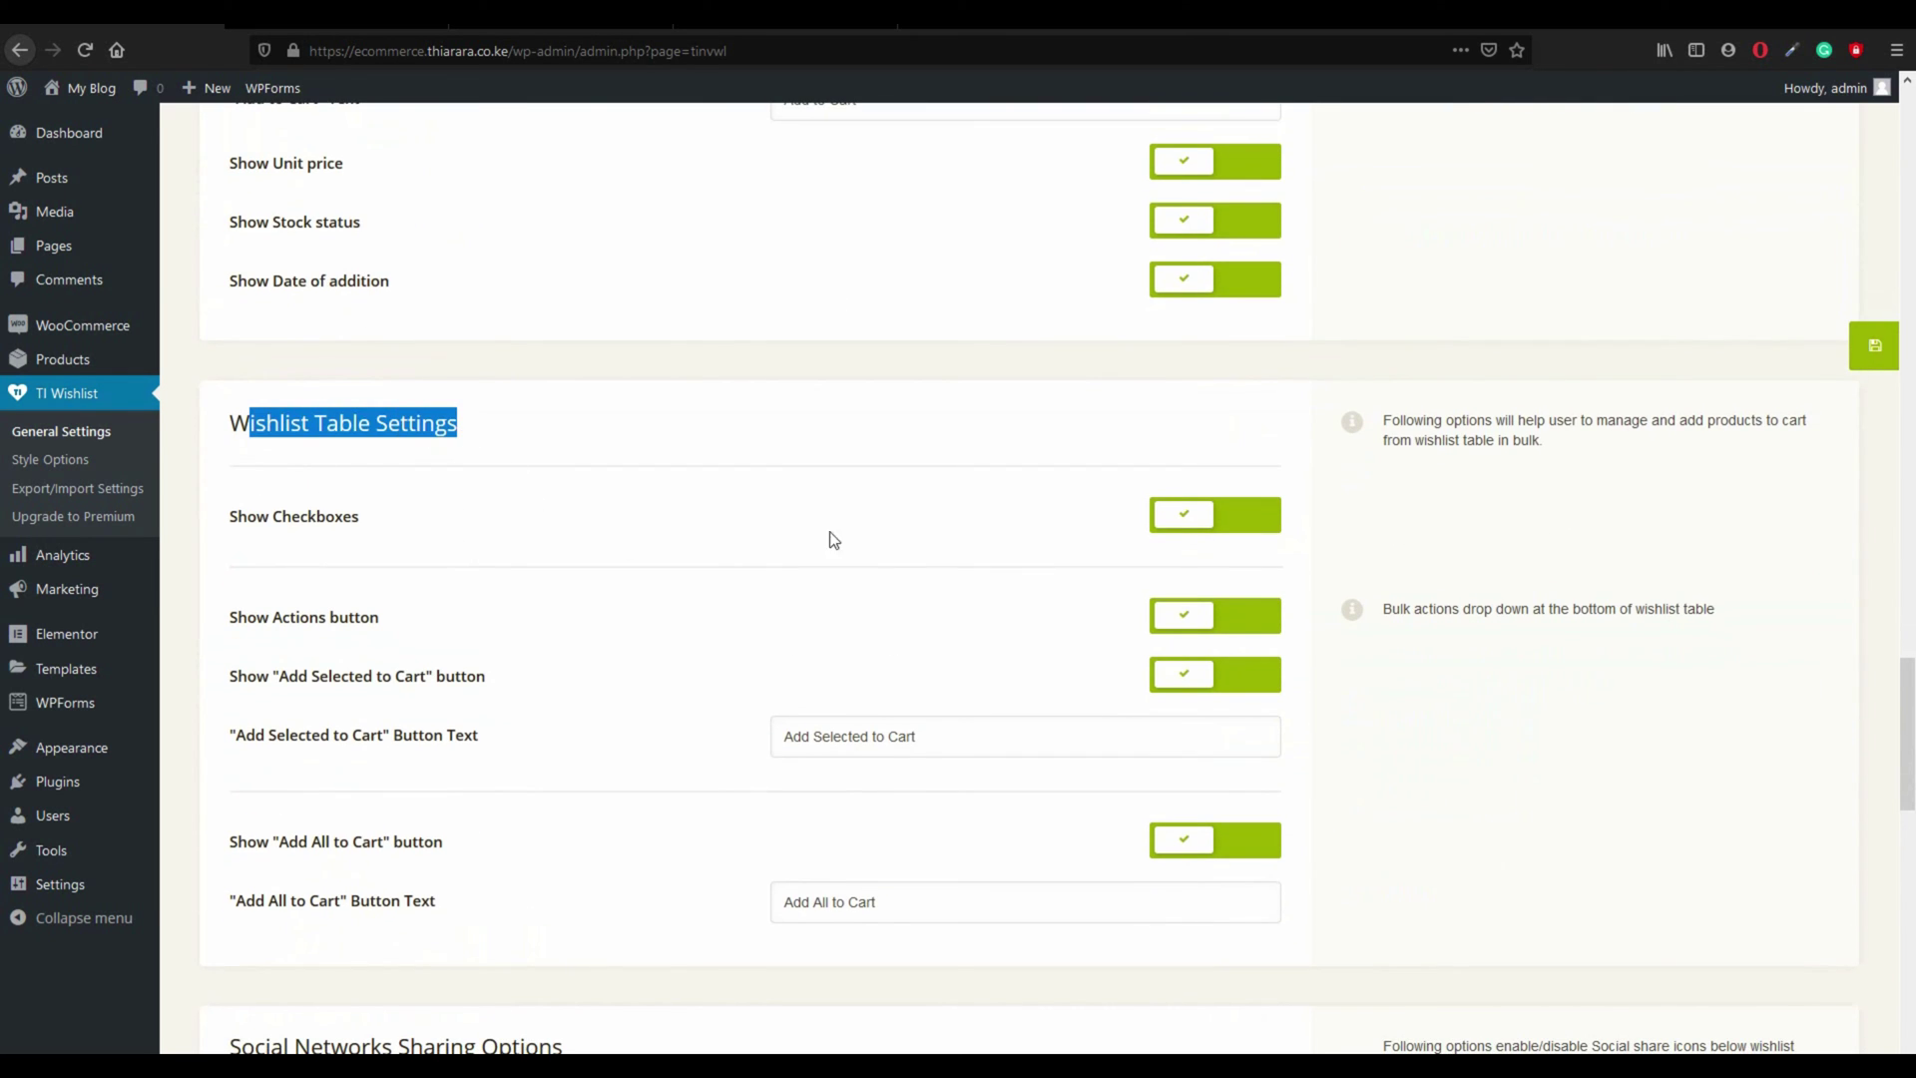
Step: Add Acme Skin Toner to the wishlist from the storefront shop page and dismiss the notice
{"action": "key", "text": "ctrl+Tab"}
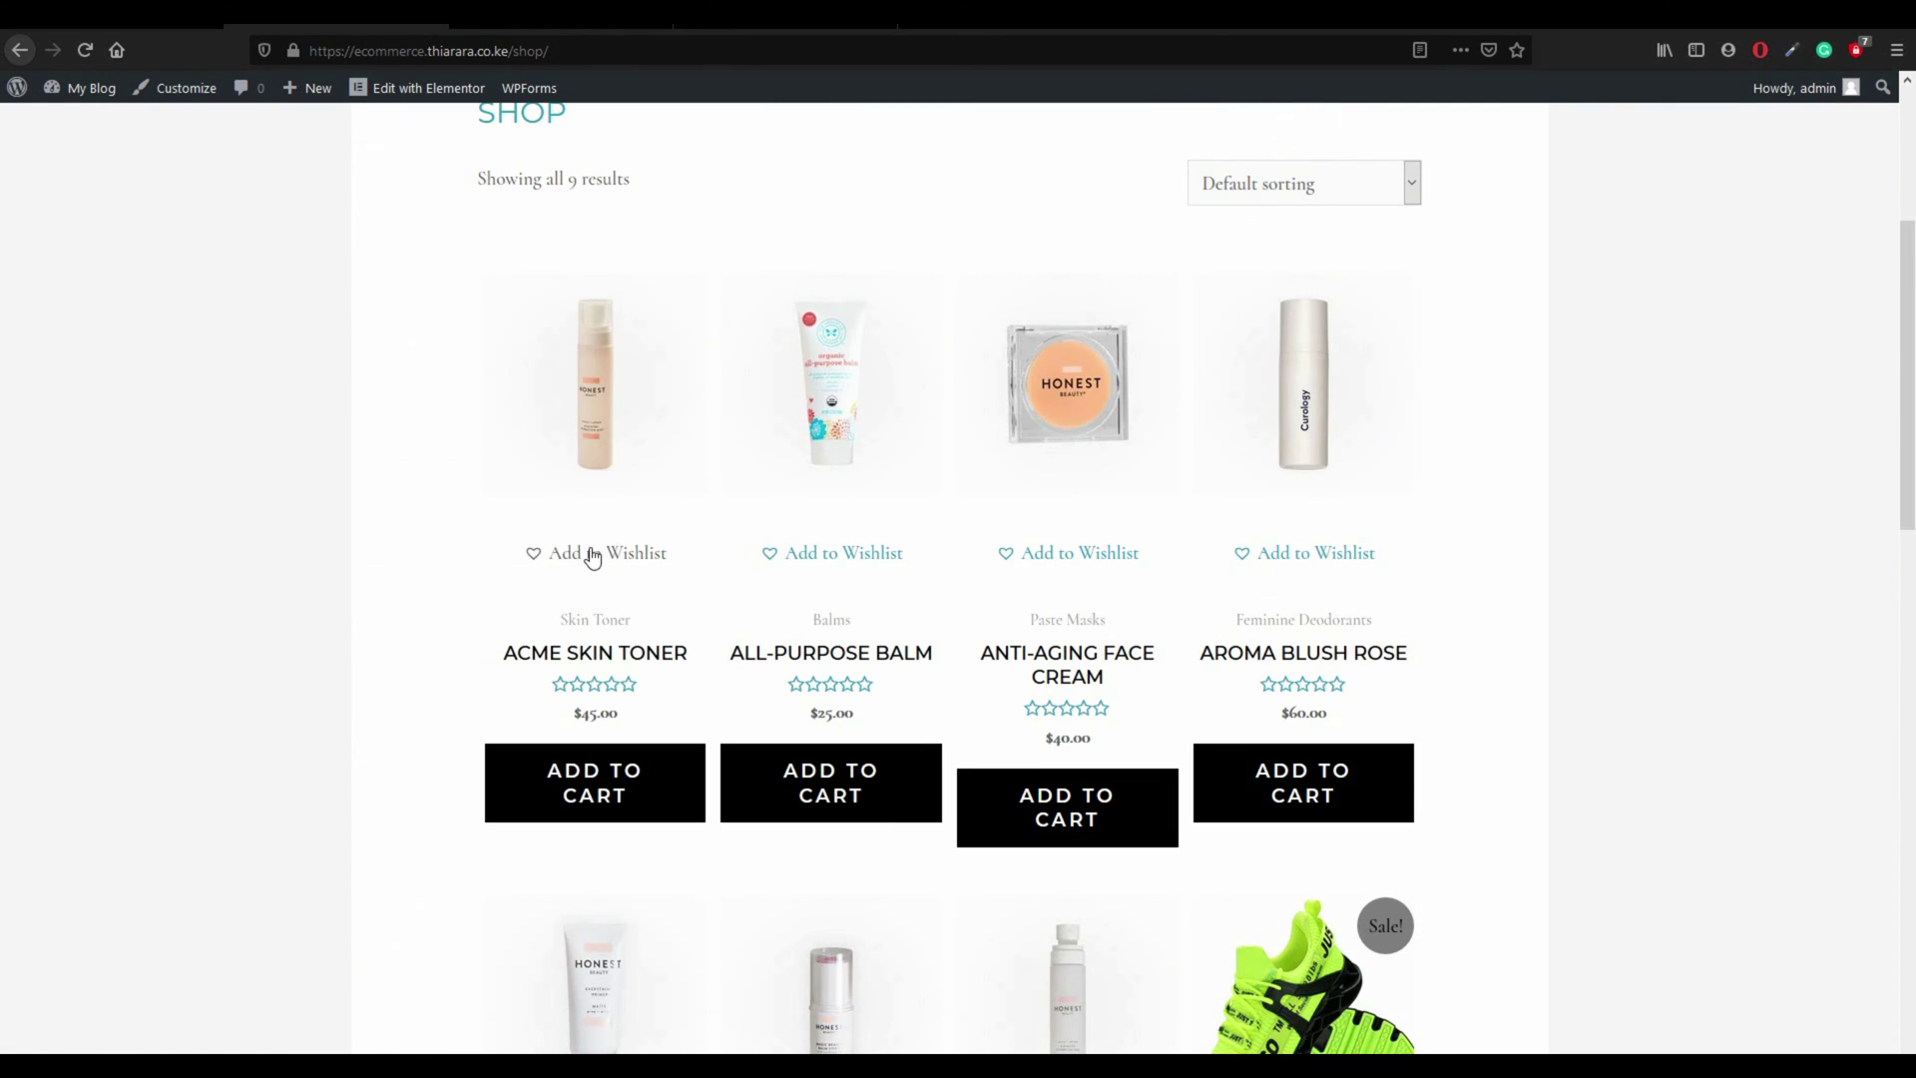
{"action": "left_click", "coordinate": [647, 557]}
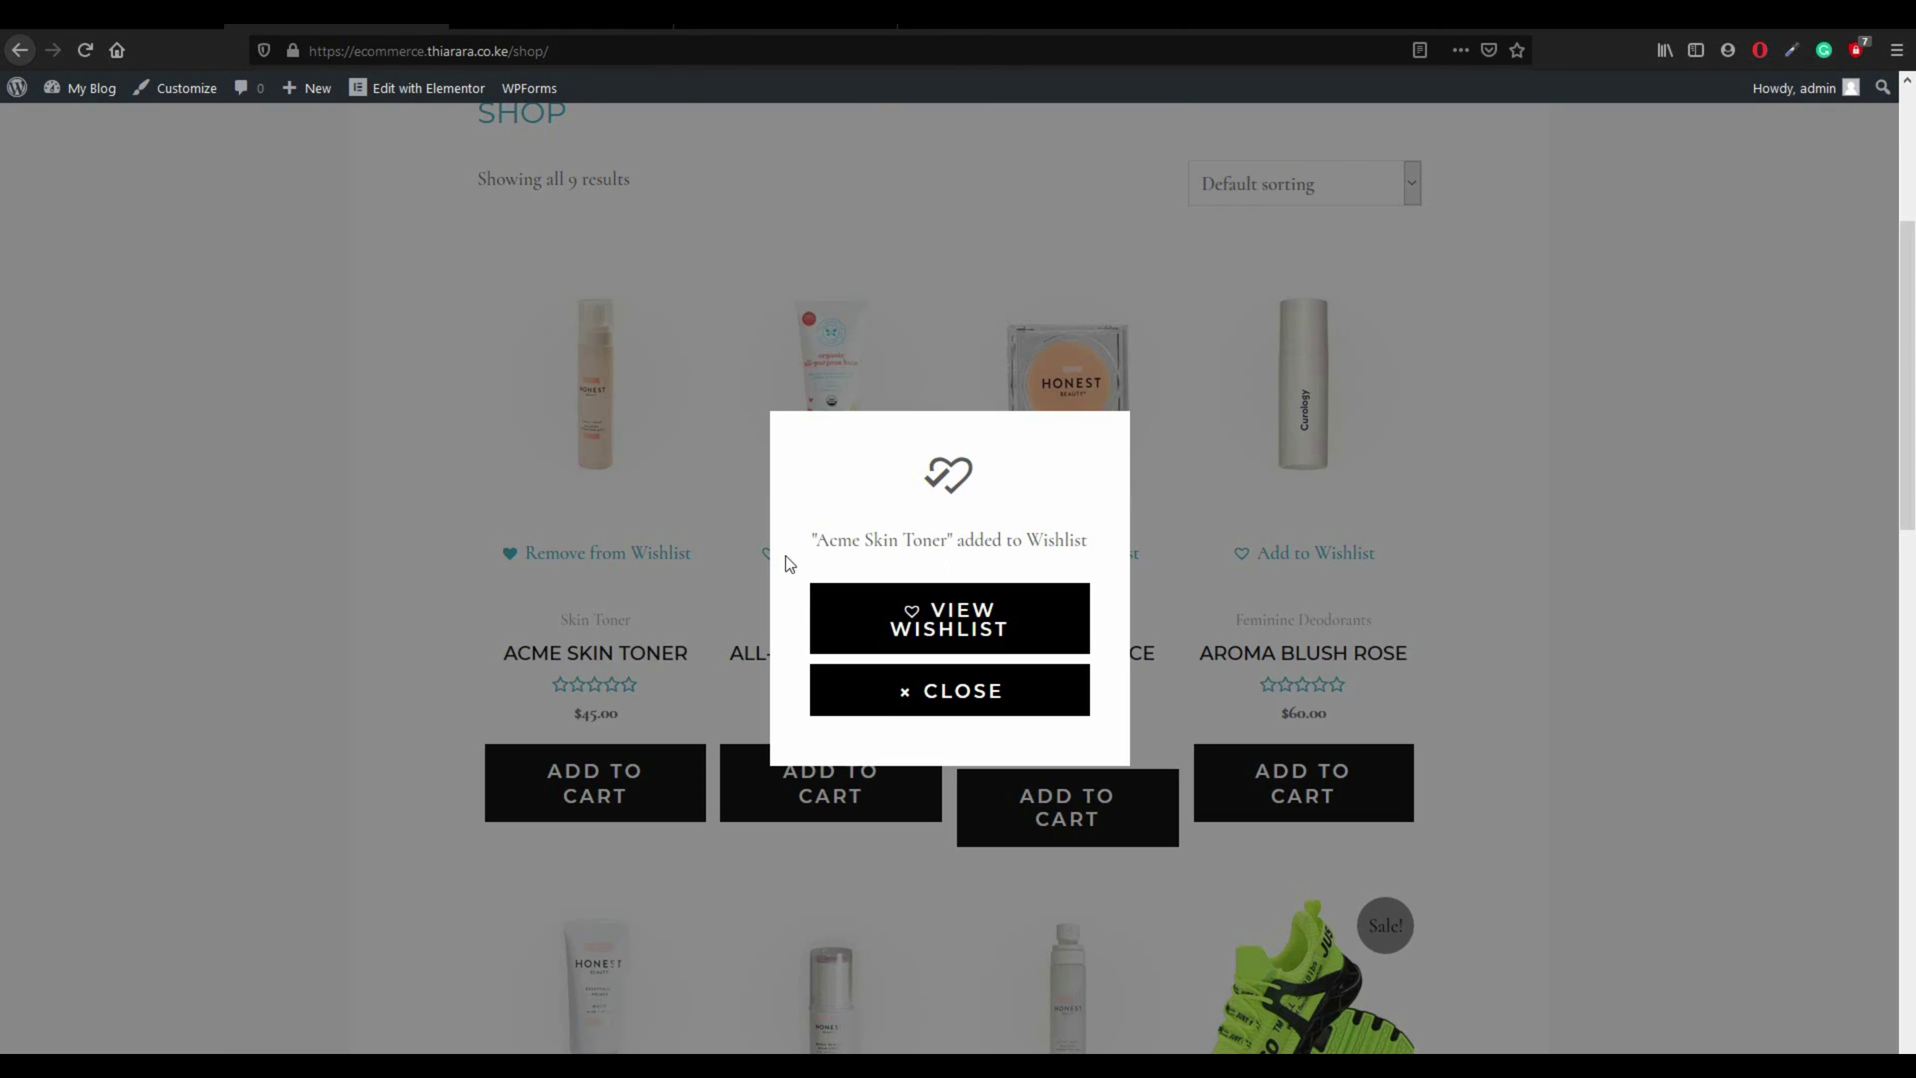
{"action": "left_click", "coordinate": [936, 704]}
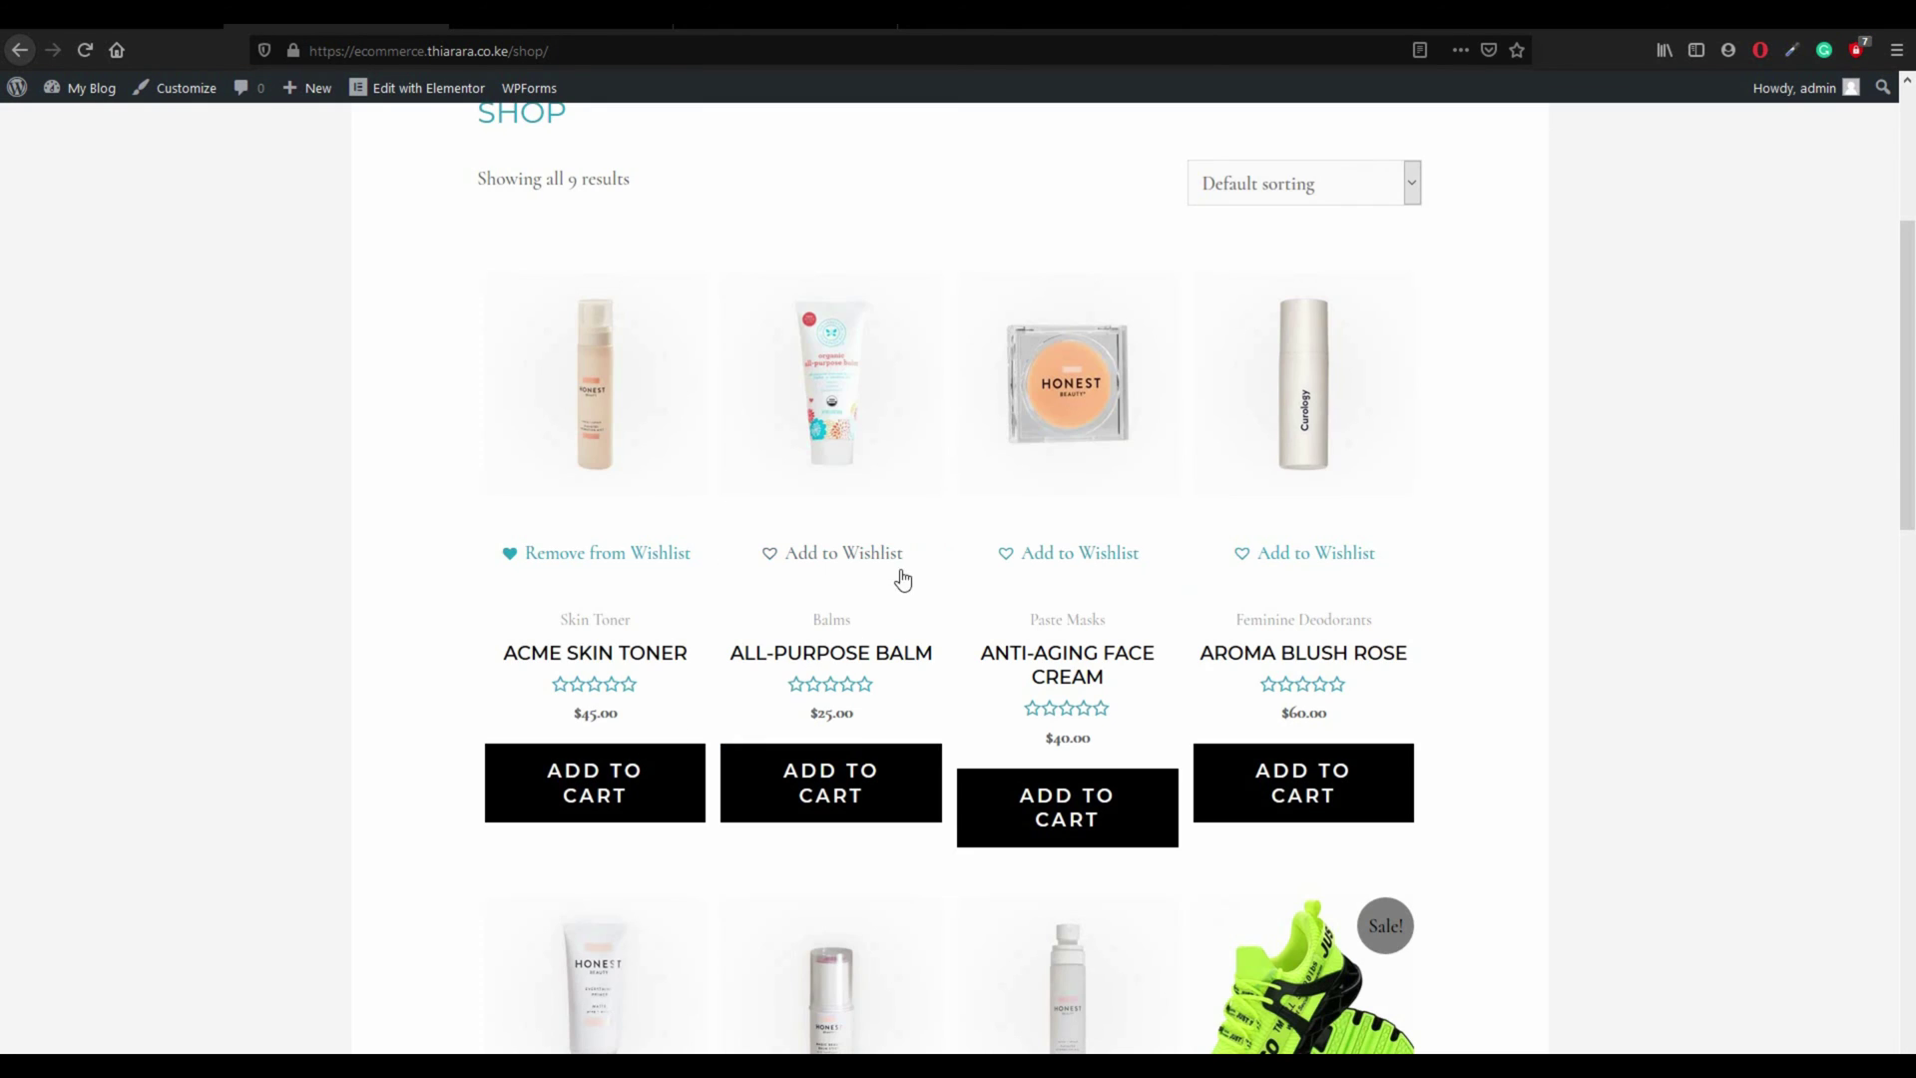
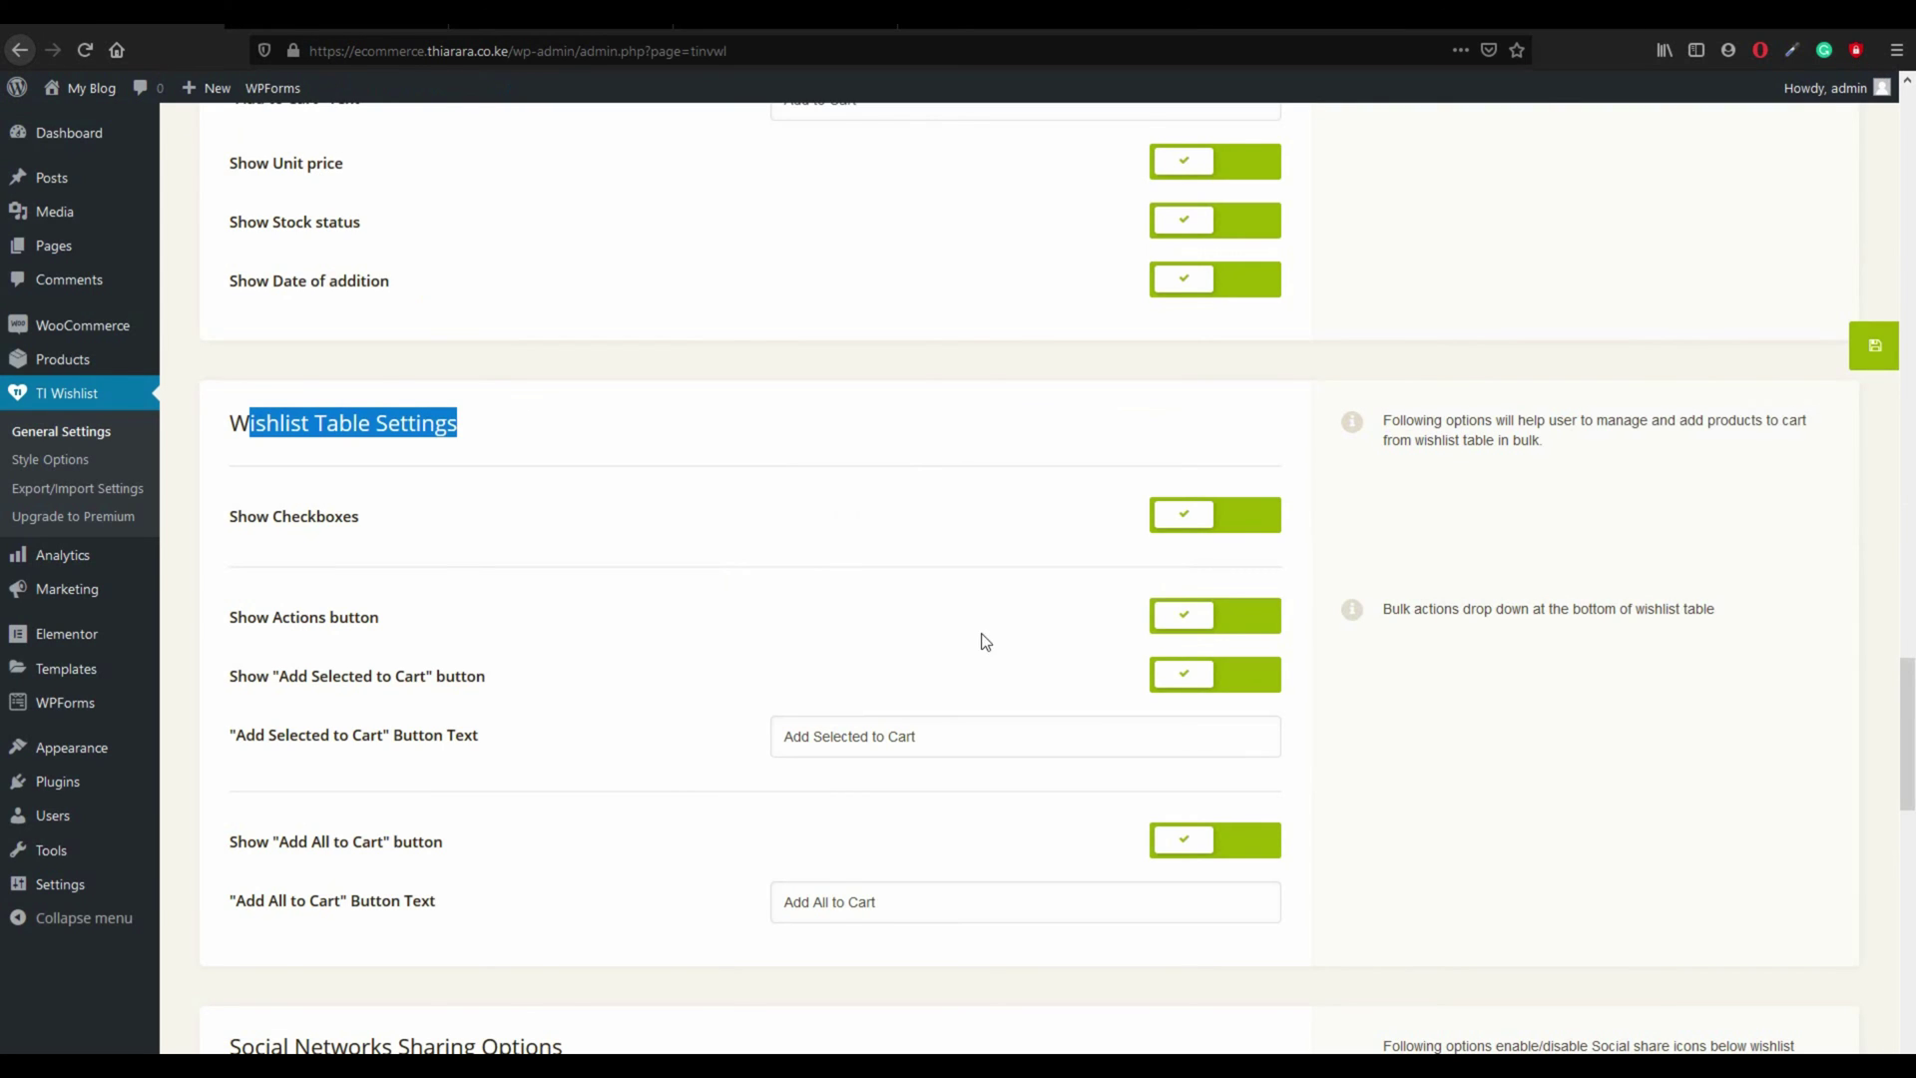
Step: Compare the Wishlist Table Settings with the product table on the storefront wishlist page
{"action": "scroll", "coordinate": [864, 587], "scroll_direction": "down", "scroll_amount": 2}
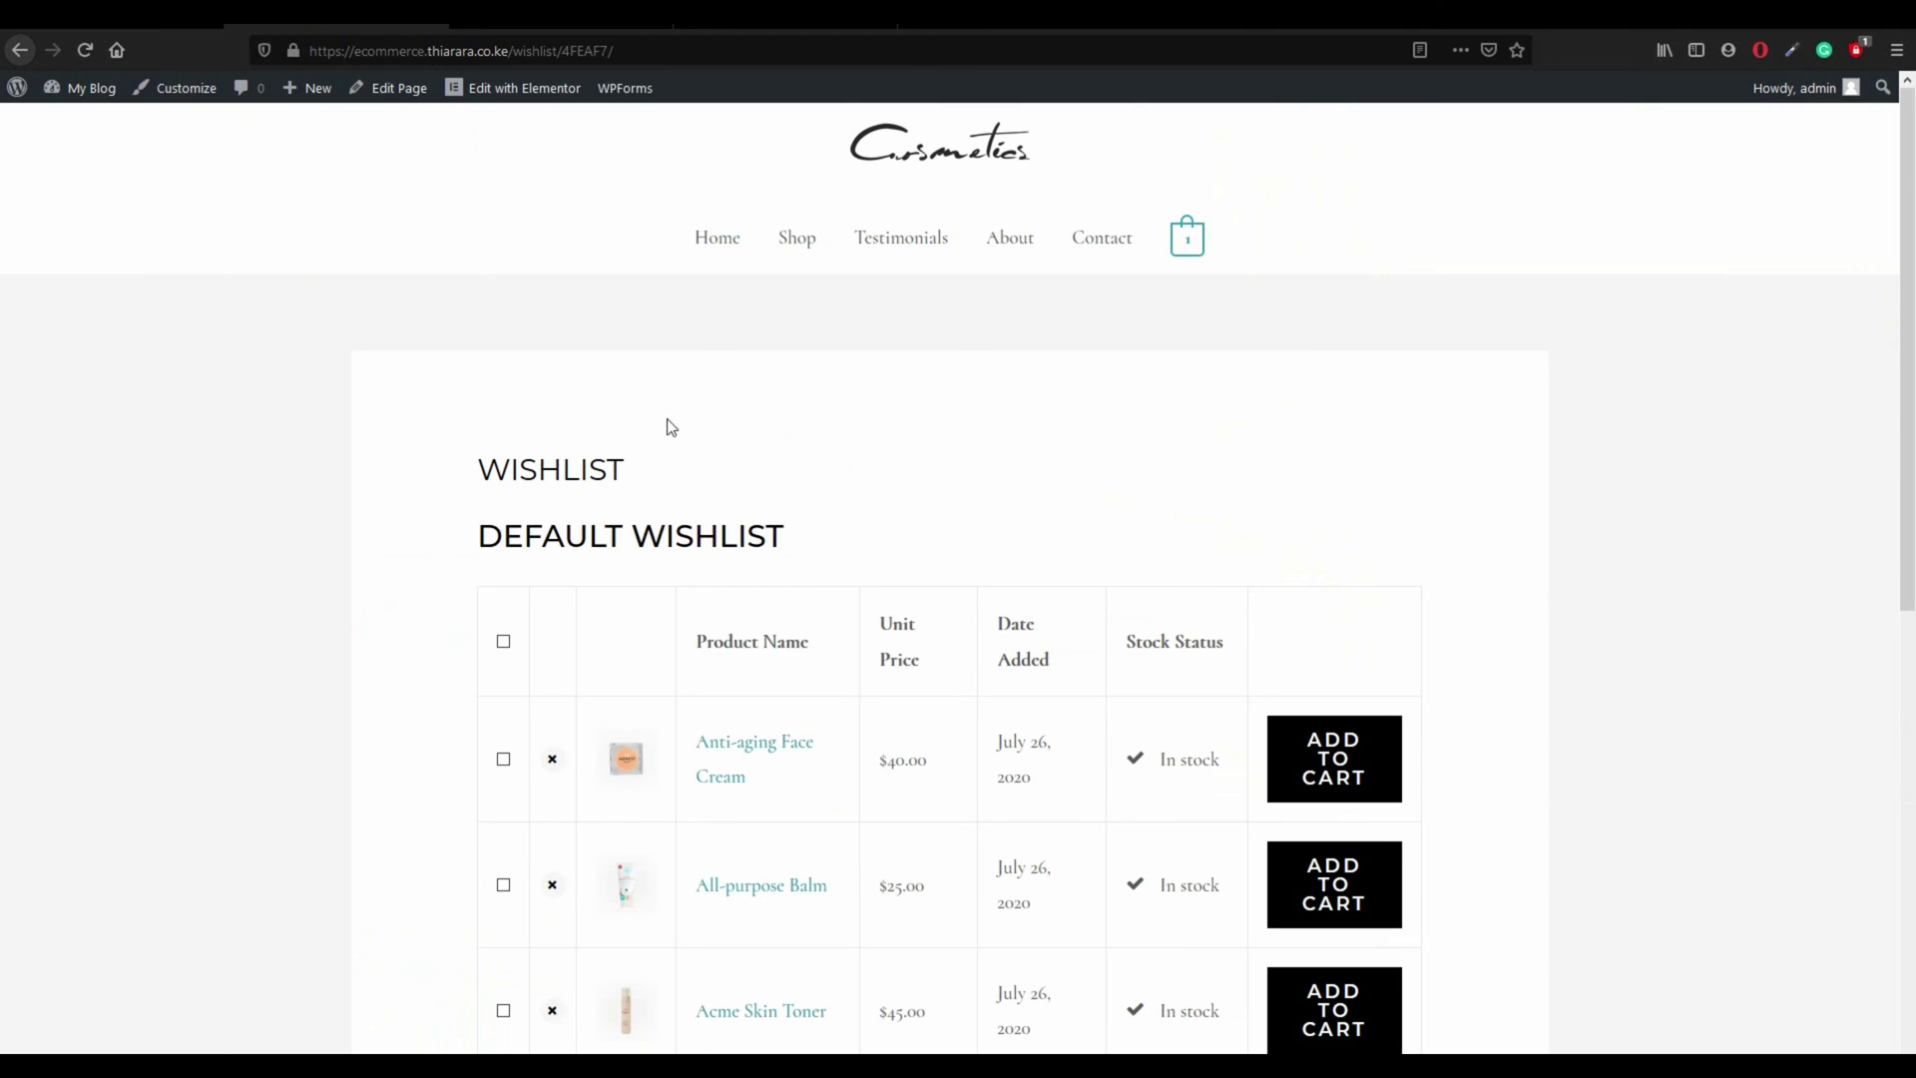
{"action": "scroll", "coordinate": [659, 509], "scroll_direction": "down", "scroll_amount": 2}
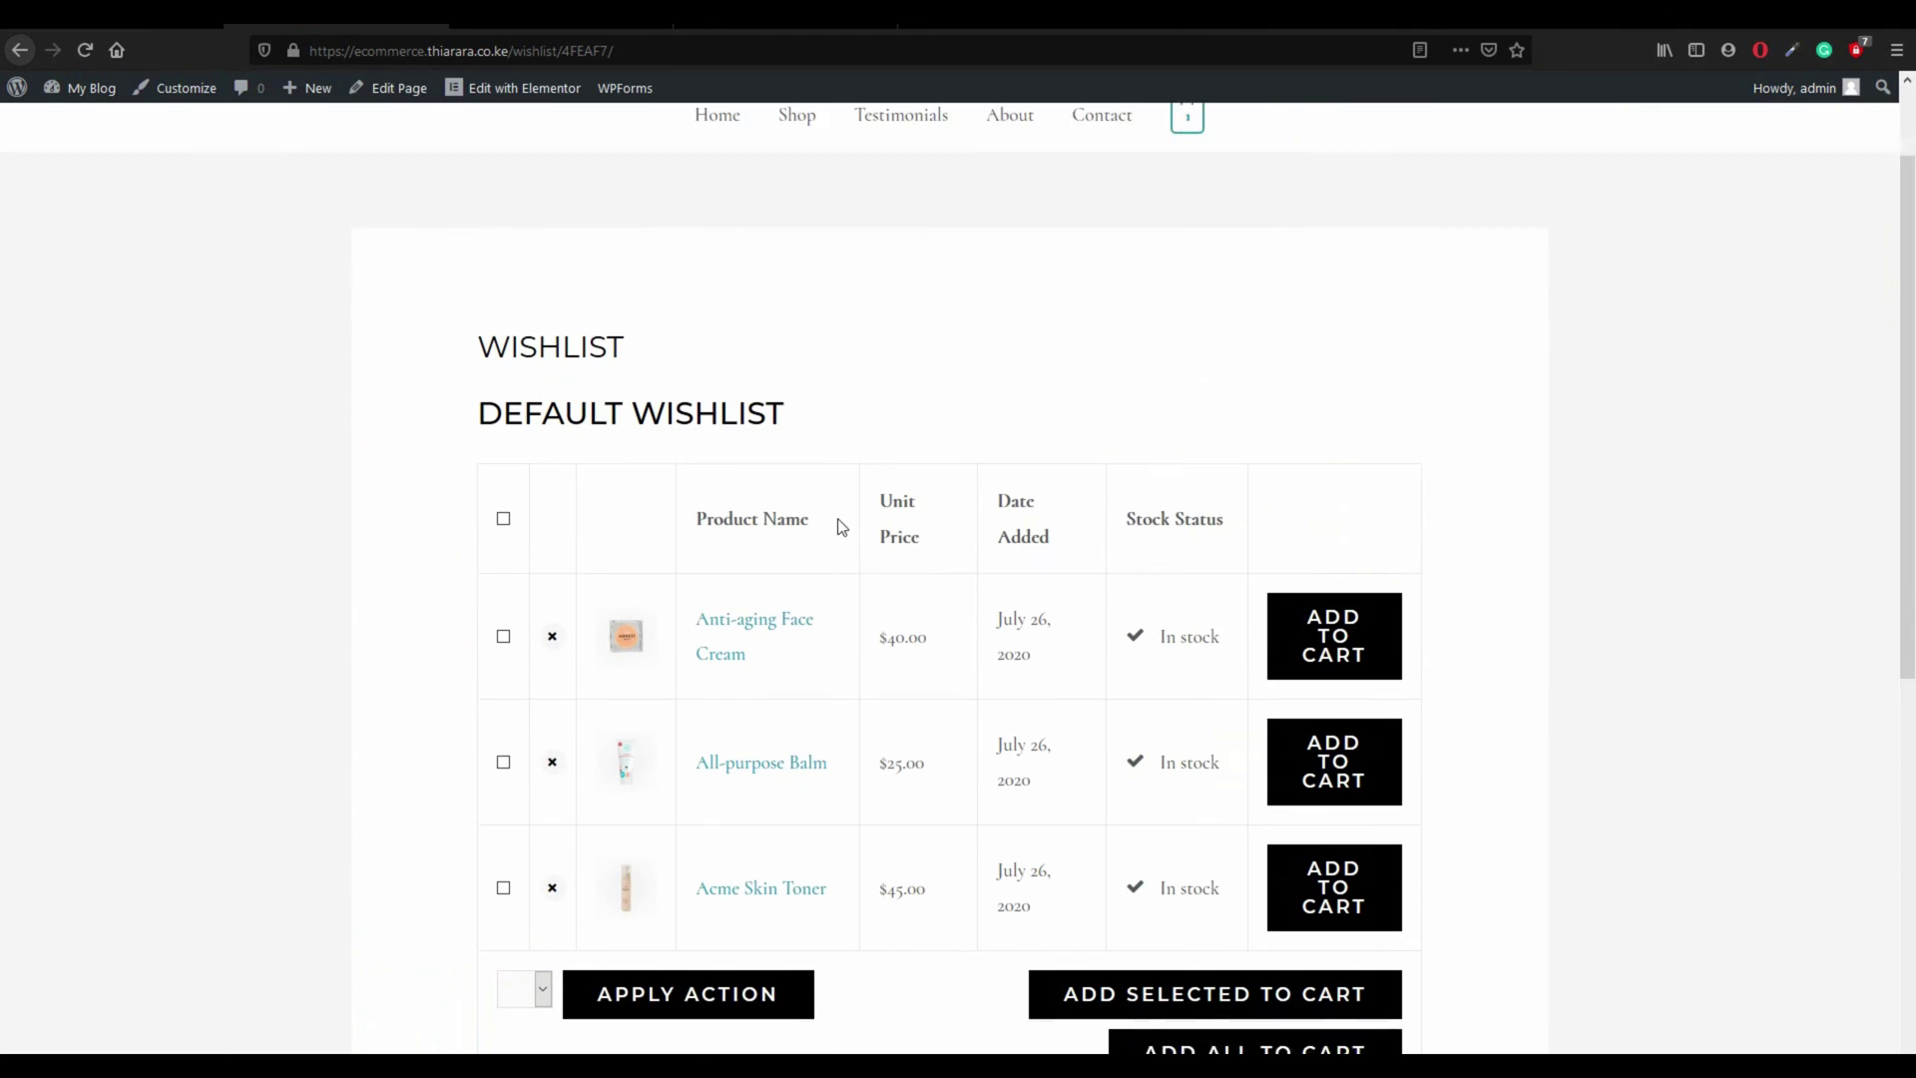
{"action": "scroll", "coordinate": [885, 844], "scroll_direction": "down", "scroll_amount": 1}
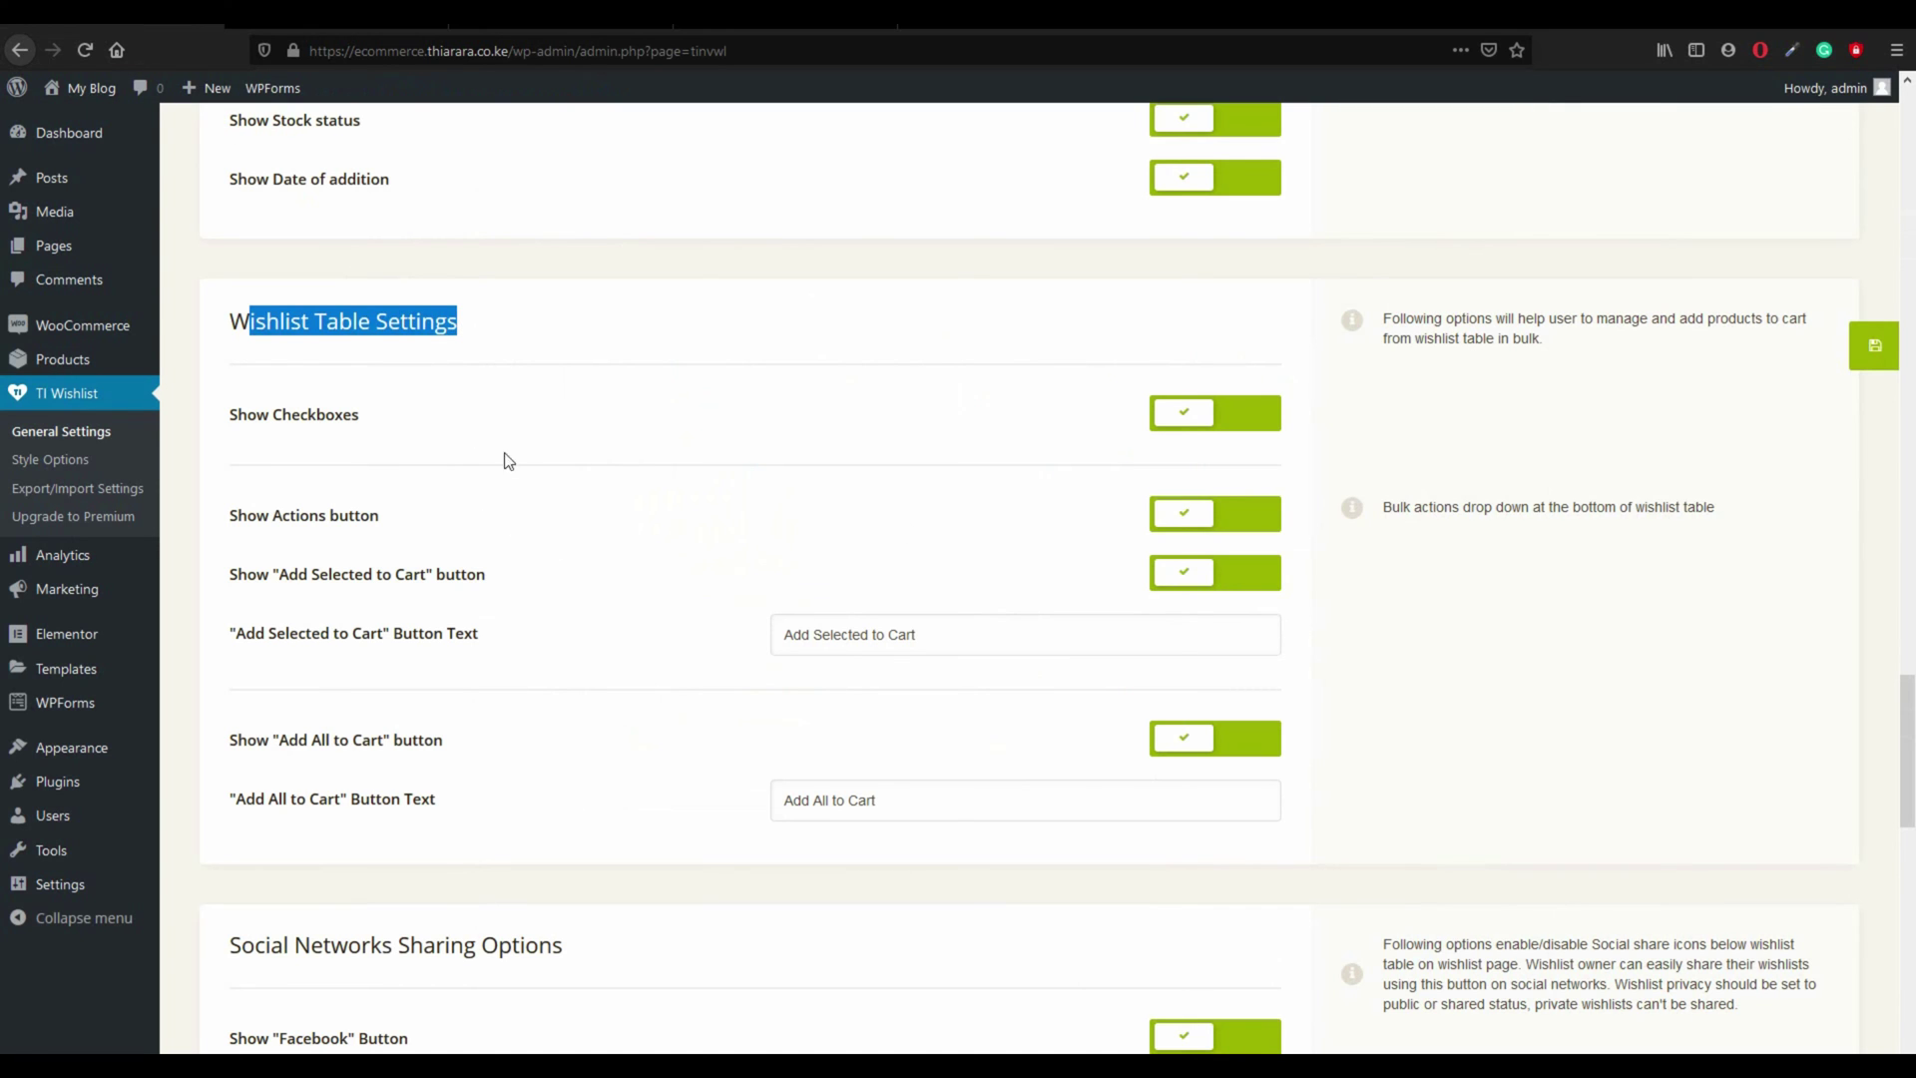
{"action": "left_click", "coordinate": [546, 396]}
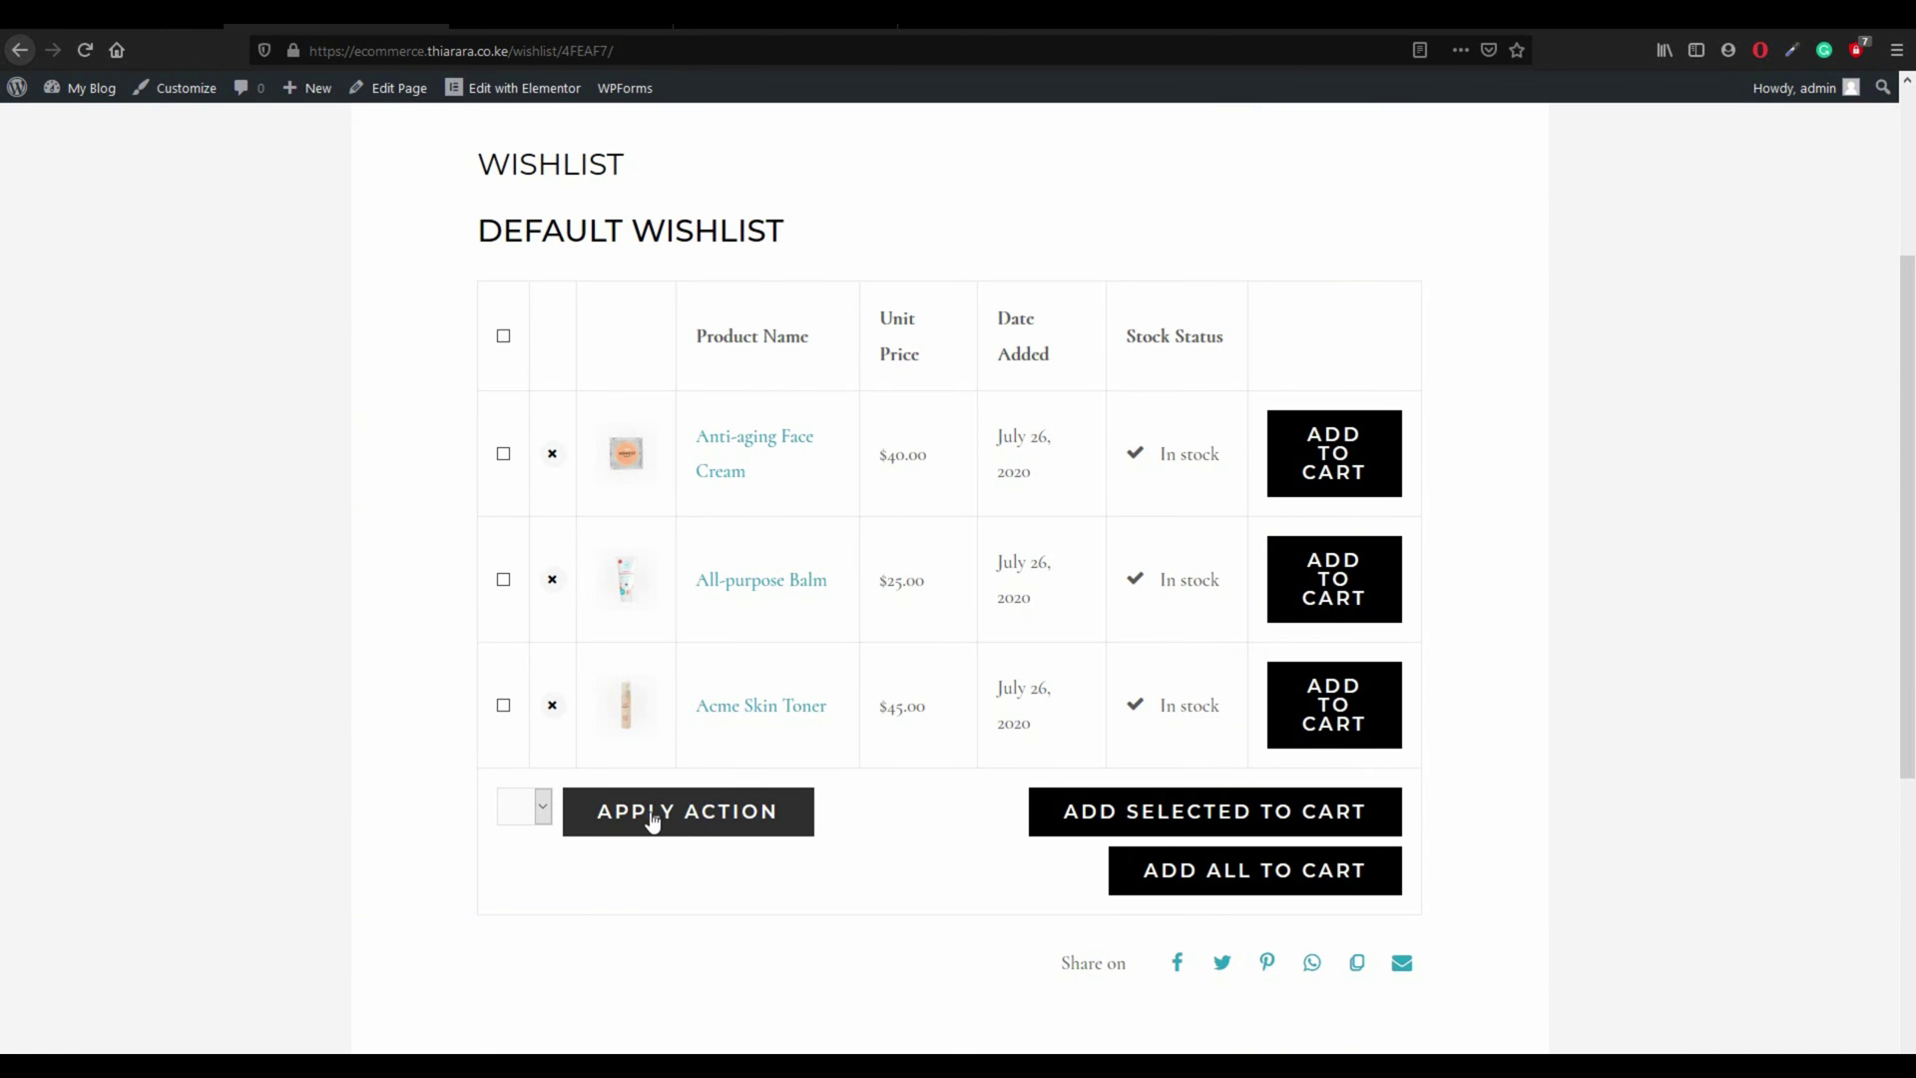
Step: Inspect the bulk actions below the storefront wishlist table, then select Anti-aging Face Cream and All-purpose Balm
{"action": "left_click", "coordinate": [540, 812]}
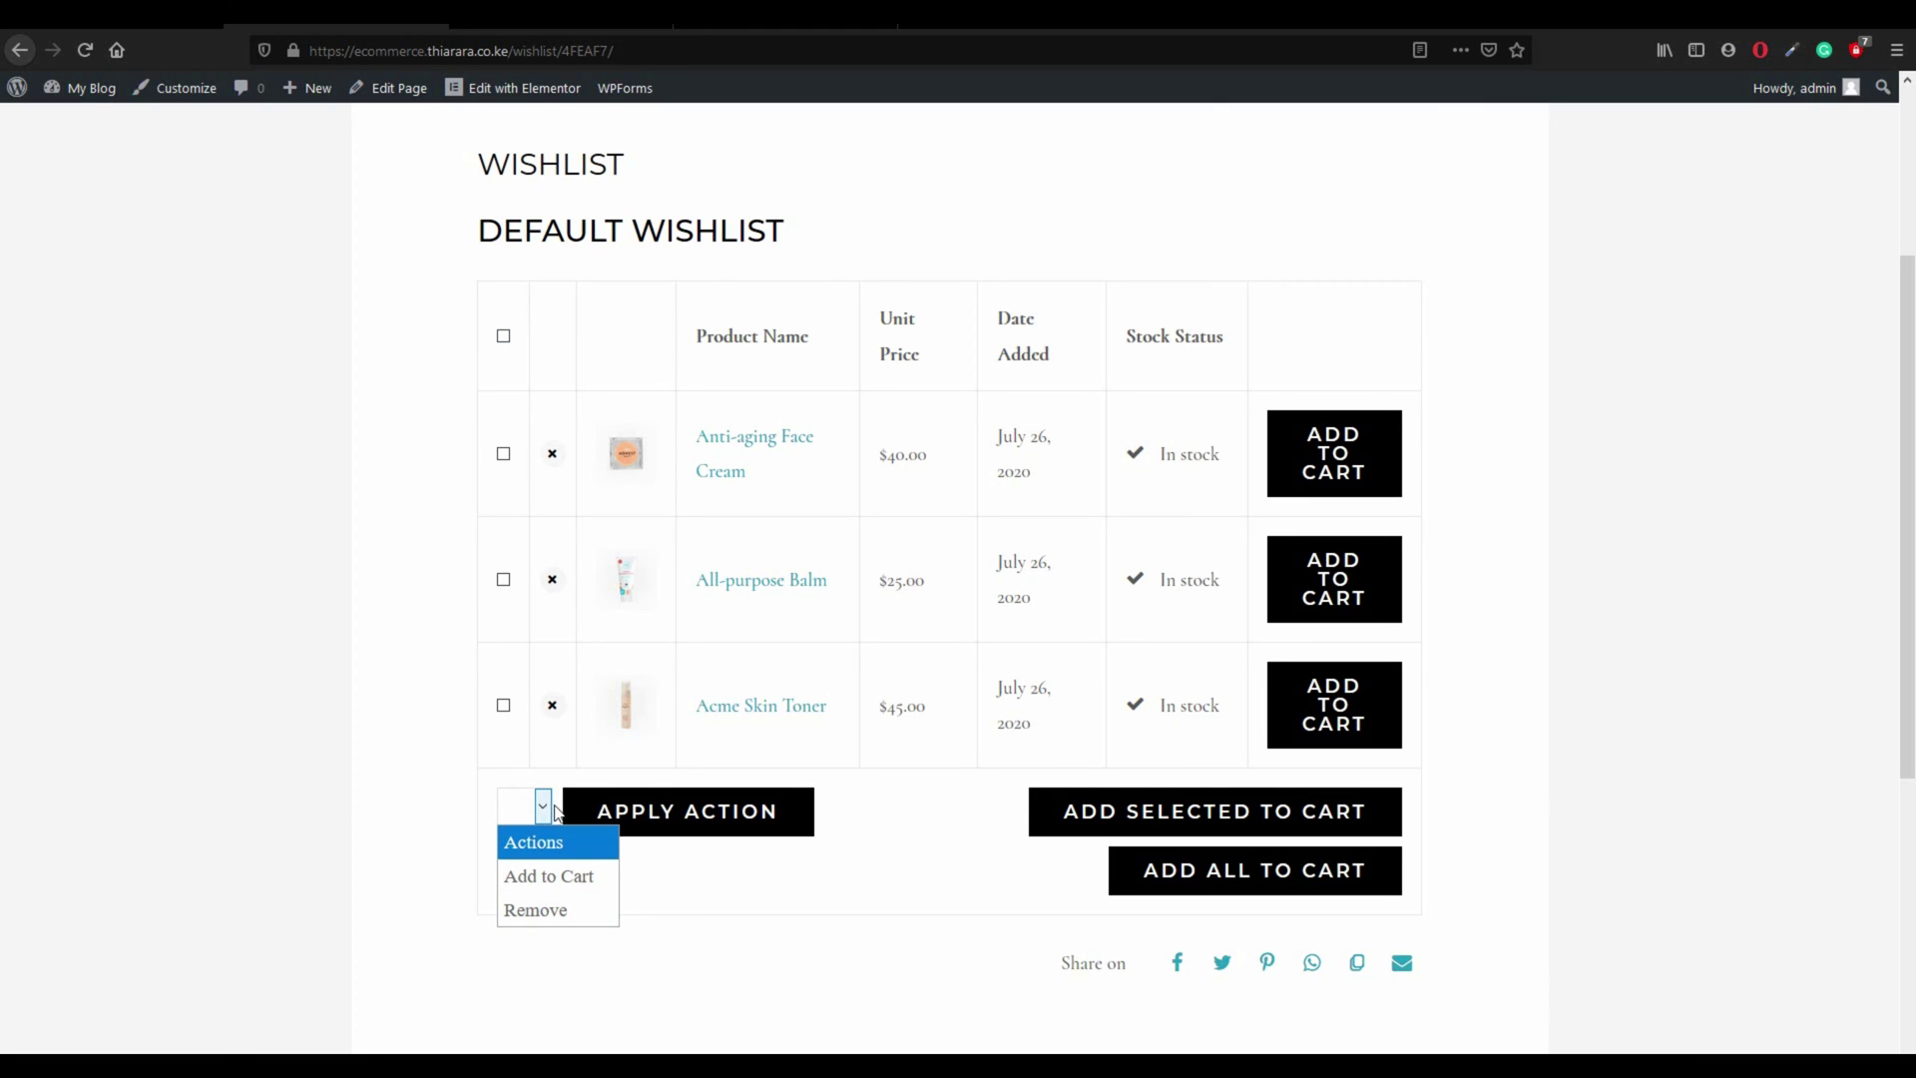
{"action": "left_click", "coordinate": [709, 850]}
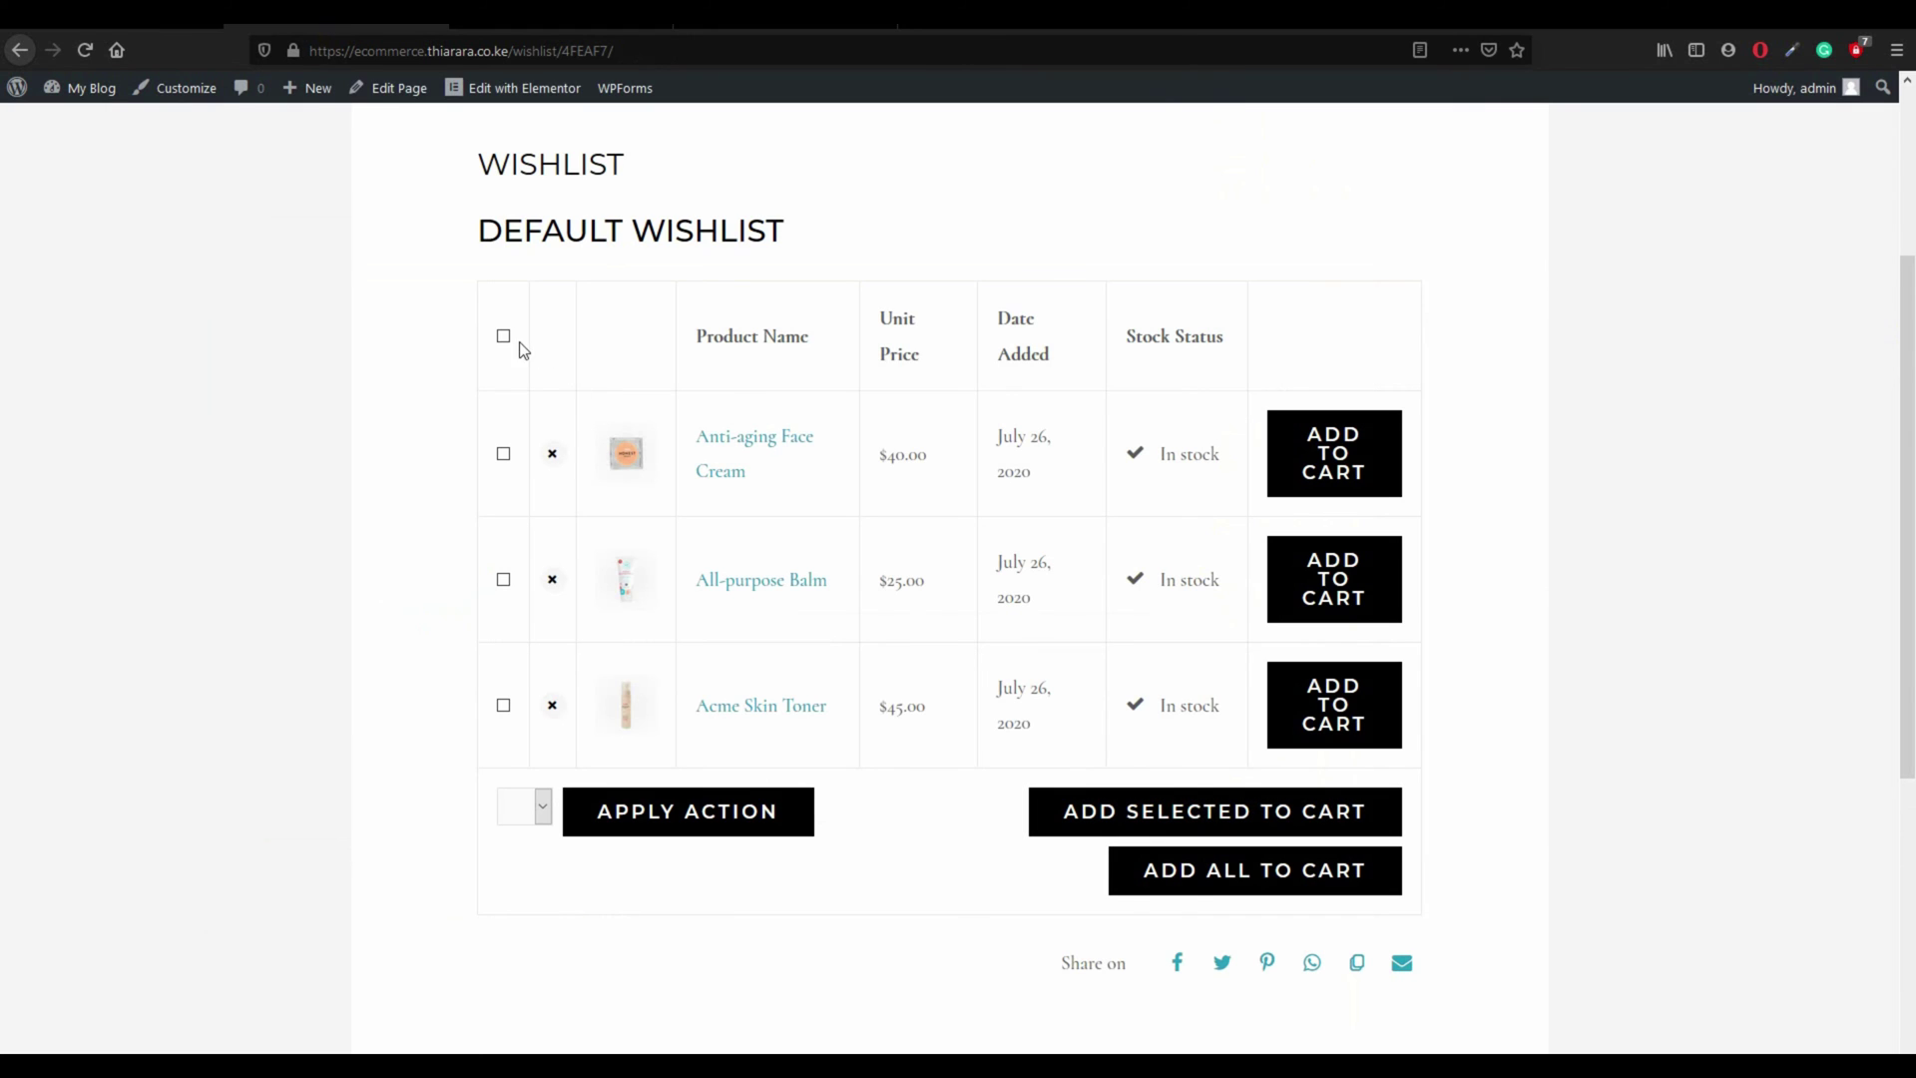
{"action": "left_click", "coordinate": [505, 447]}
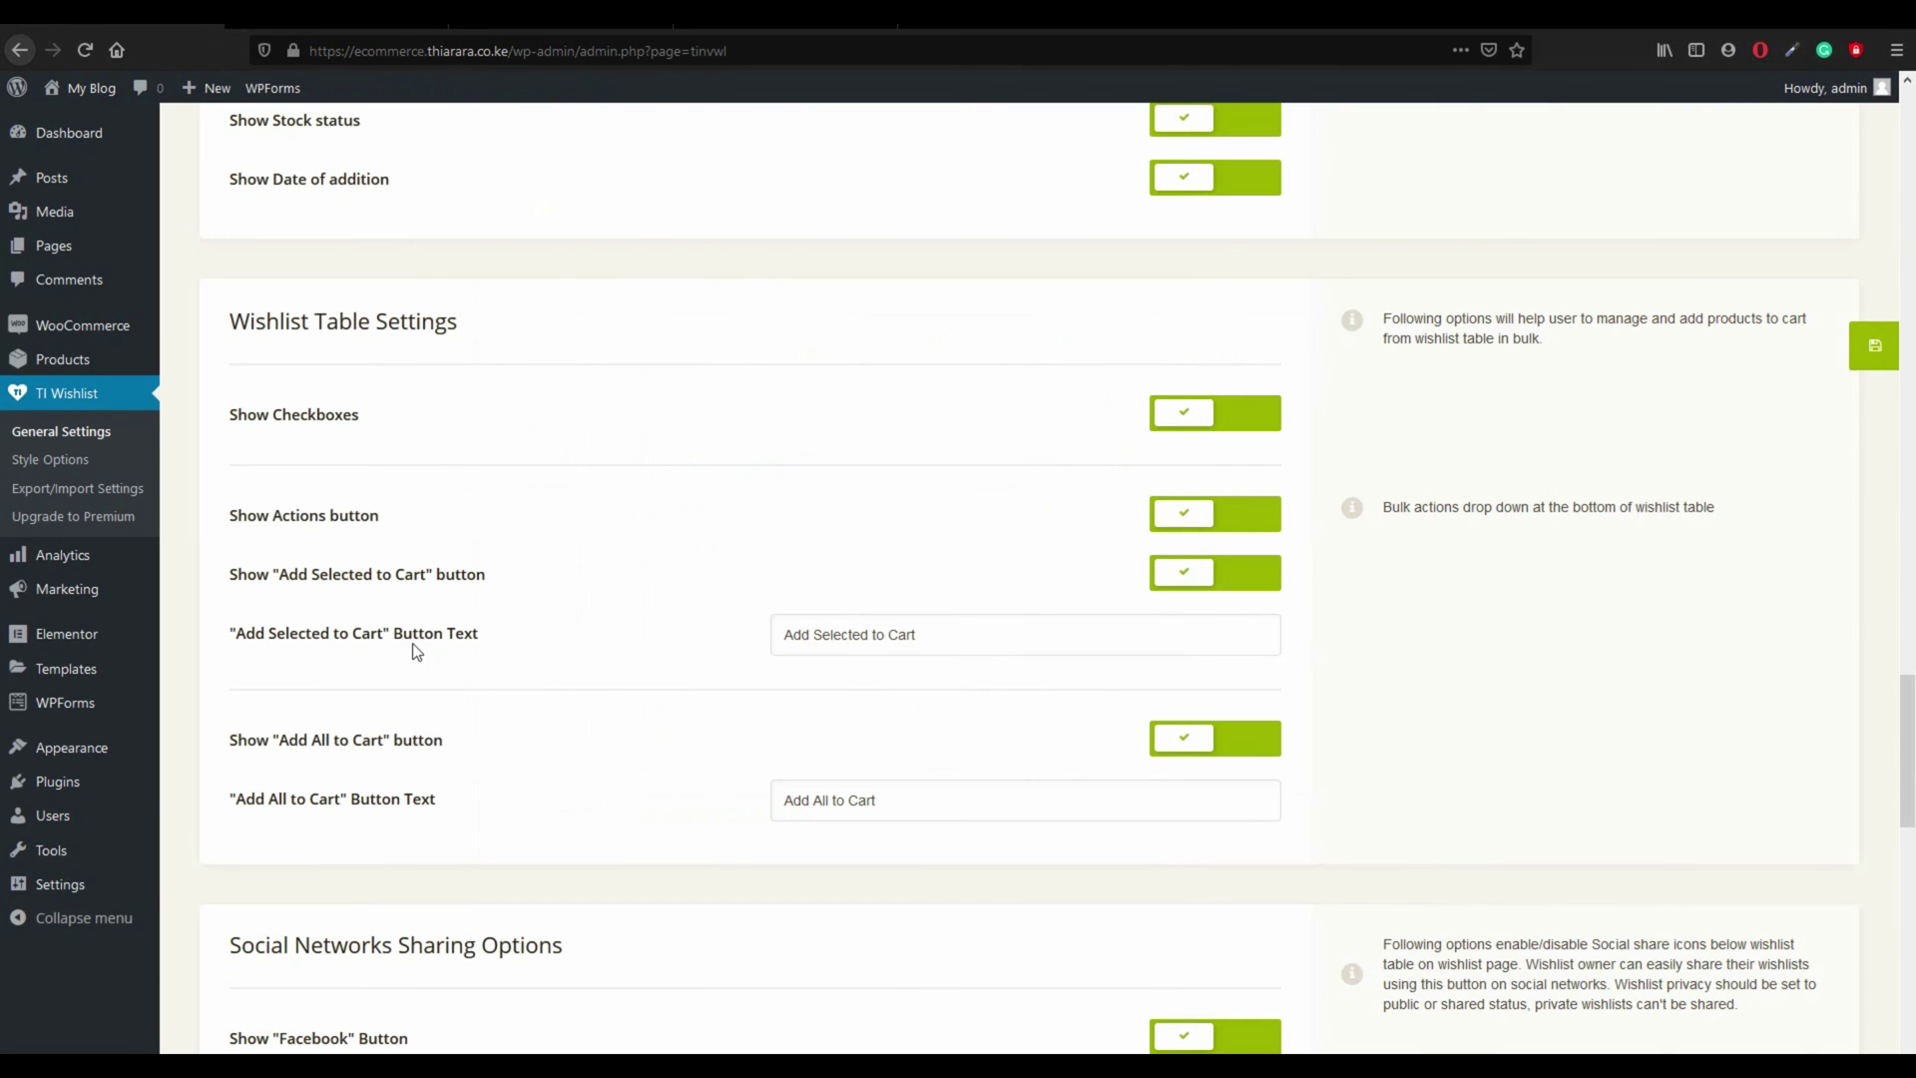
Step: Examine the "Add Selected to Cart" and "Add All to Cart" button text settings against the storefront wishlist table
{"action": "scroll", "coordinate": [325, 664], "scroll_direction": "down", "scroll_amount": 1}
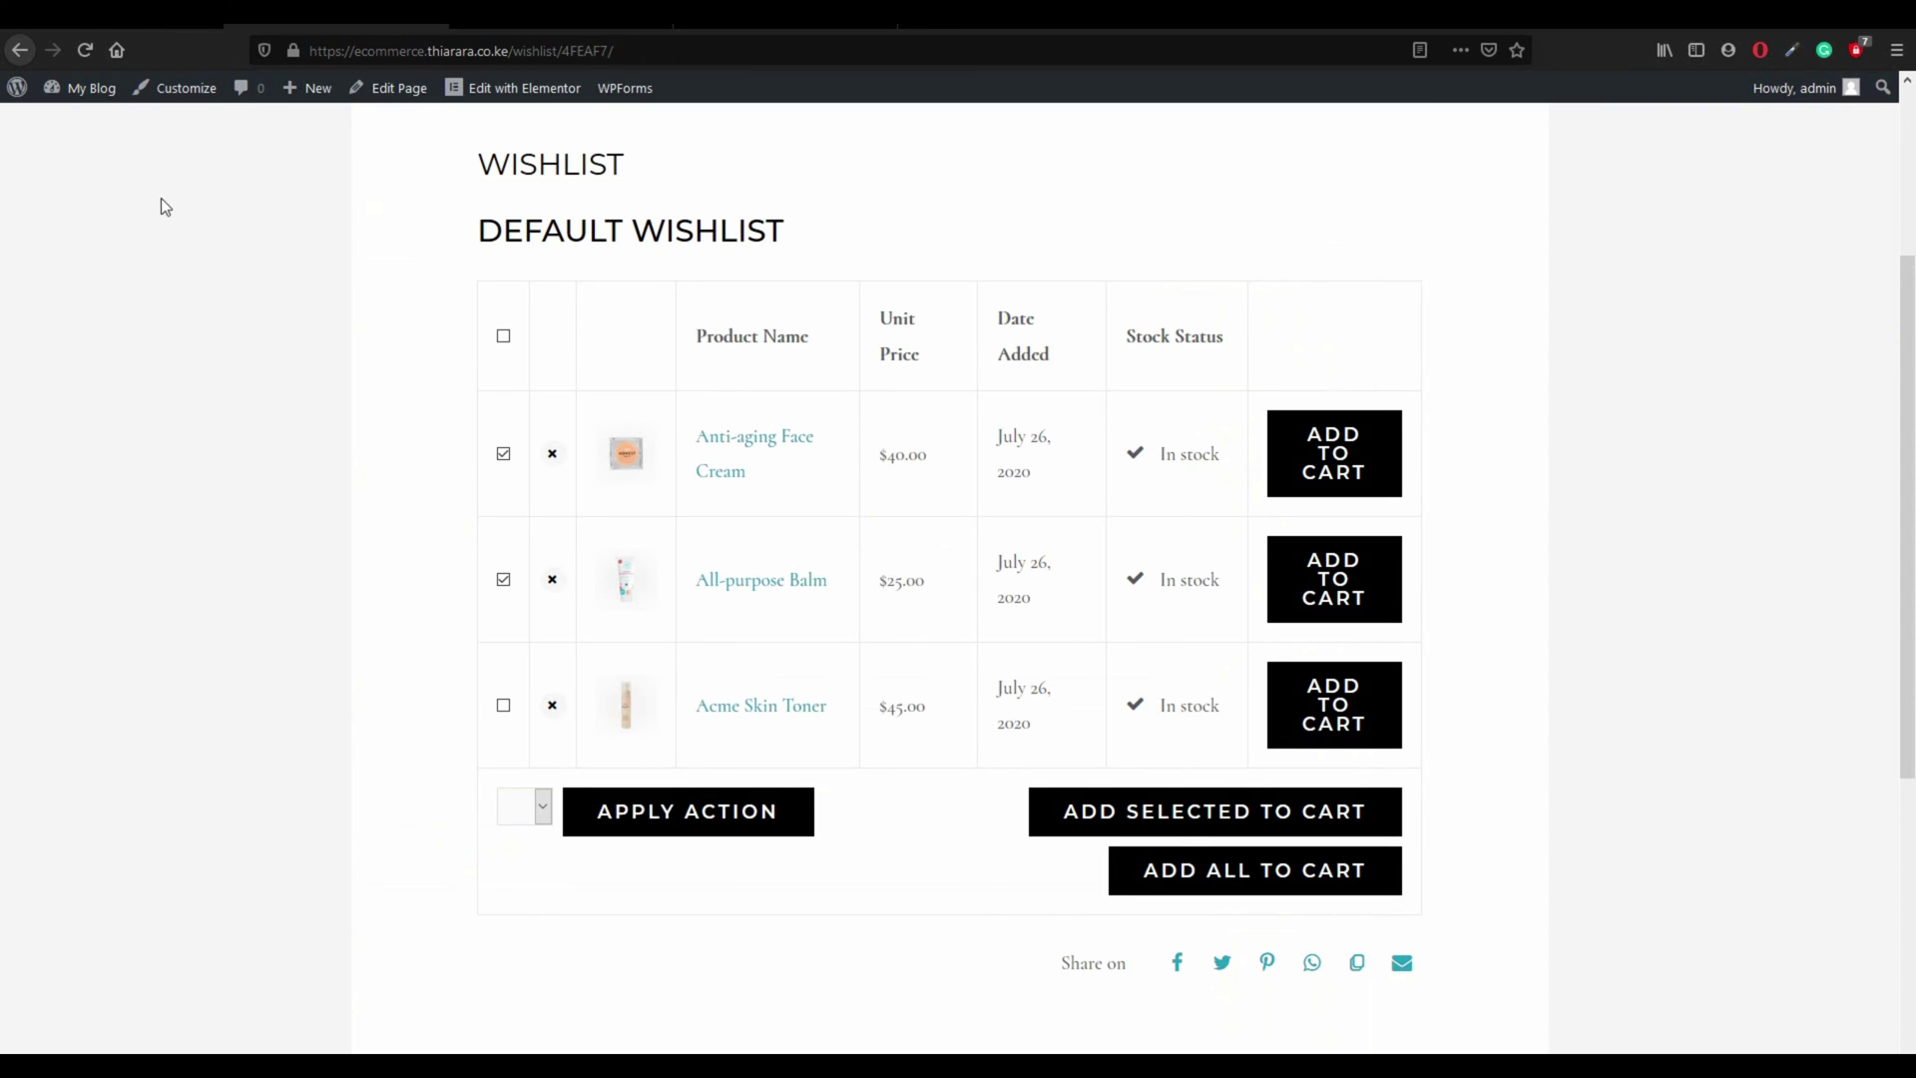
{"action": "key", "text": "ctrl+Page_Up"}
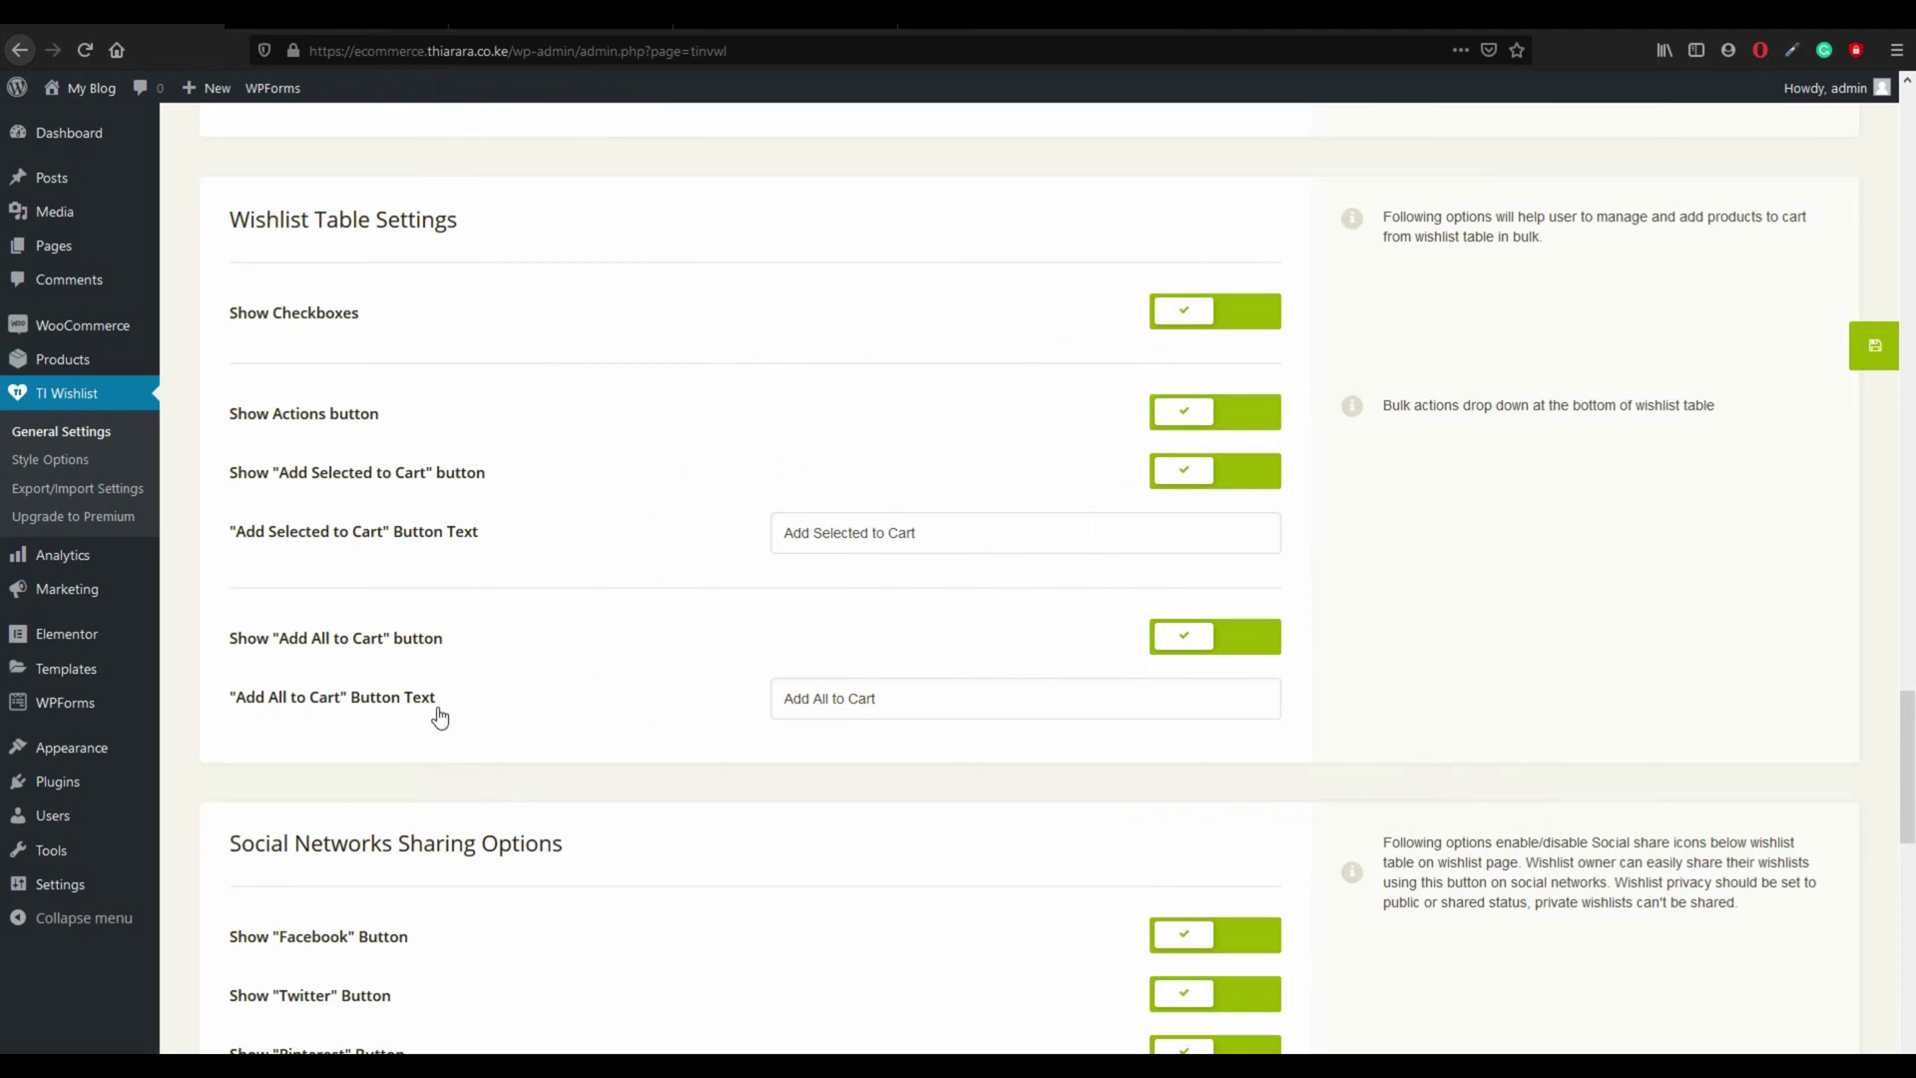
{"action": "scroll", "coordinate": [559, 718], "scroll_direction": "down", "scroll_amount": 1}
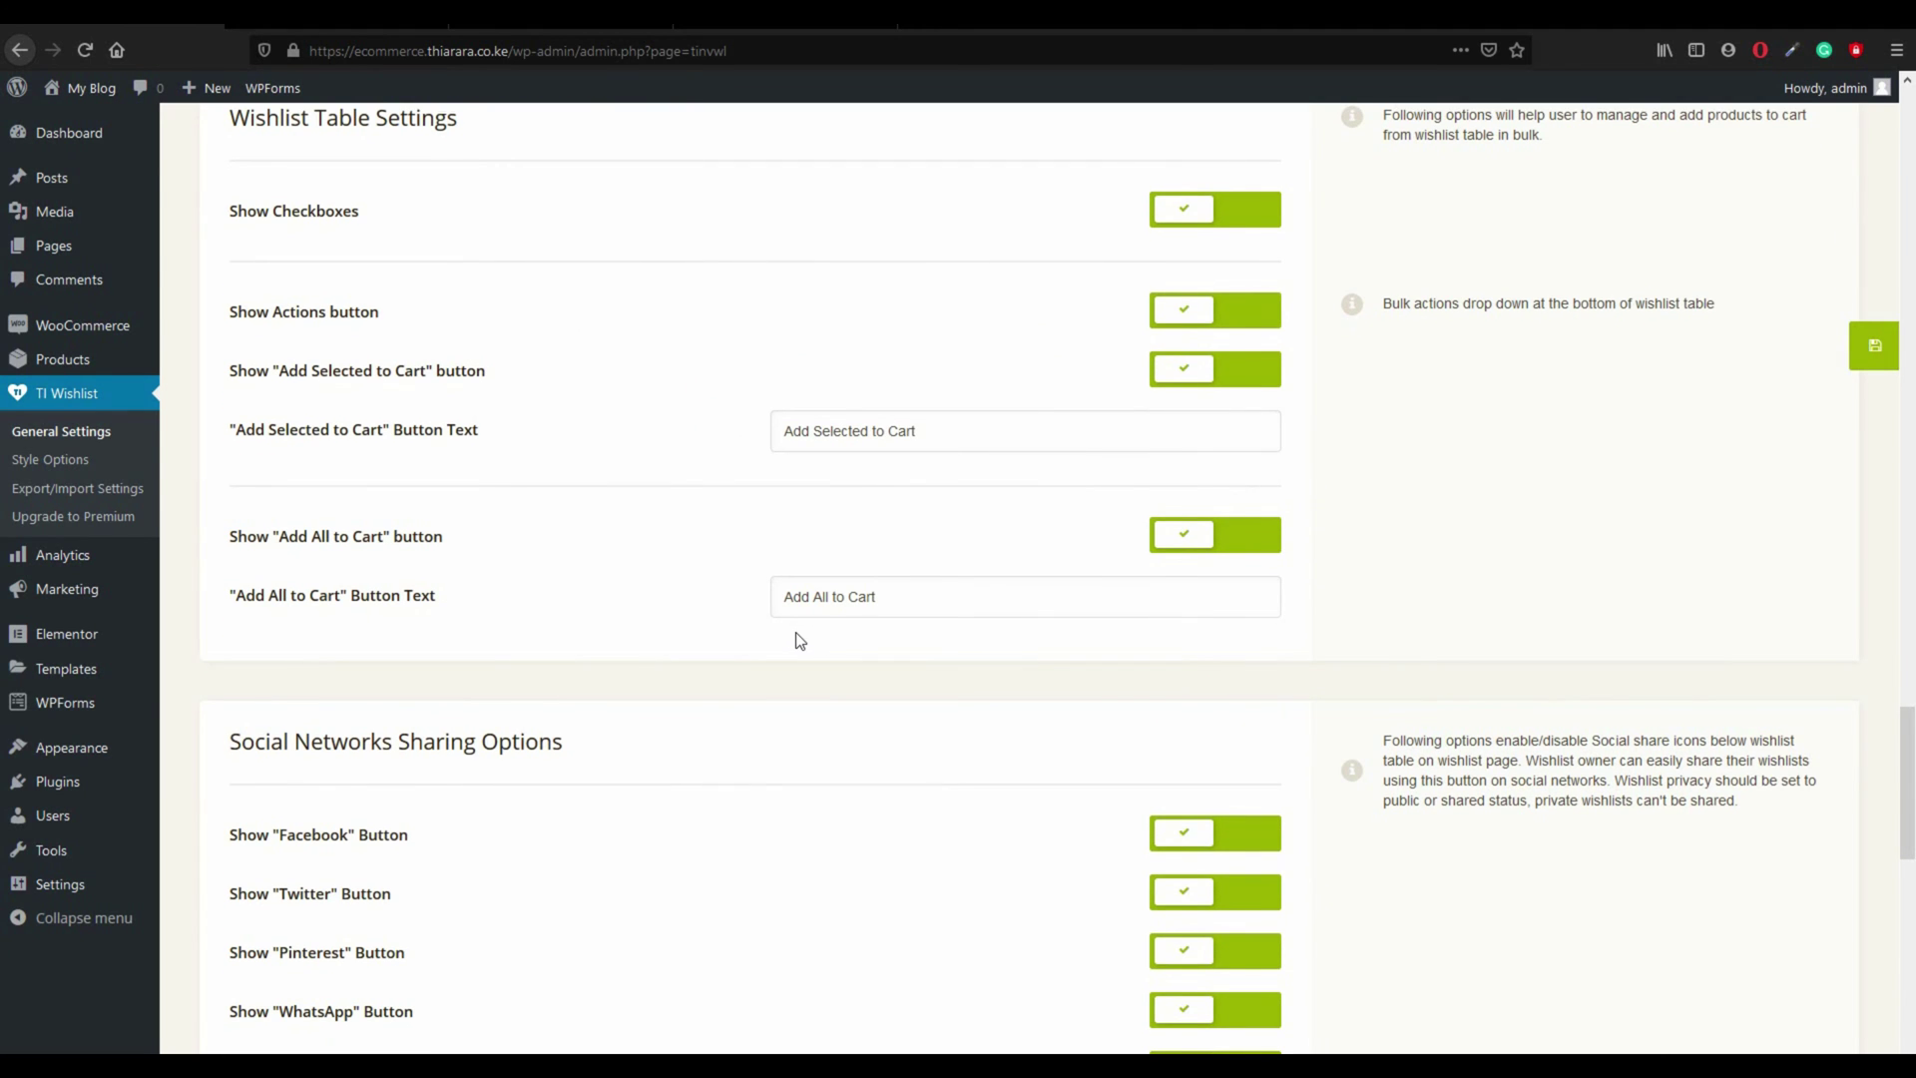
{"action": "scroll", "coordinate": [799, 642], "scroll_direction": "down", "scroll_amount": 1}
{"action": "left_click_drag", "start_coordinate": [883, 499], "coordinate": [772, 492]}
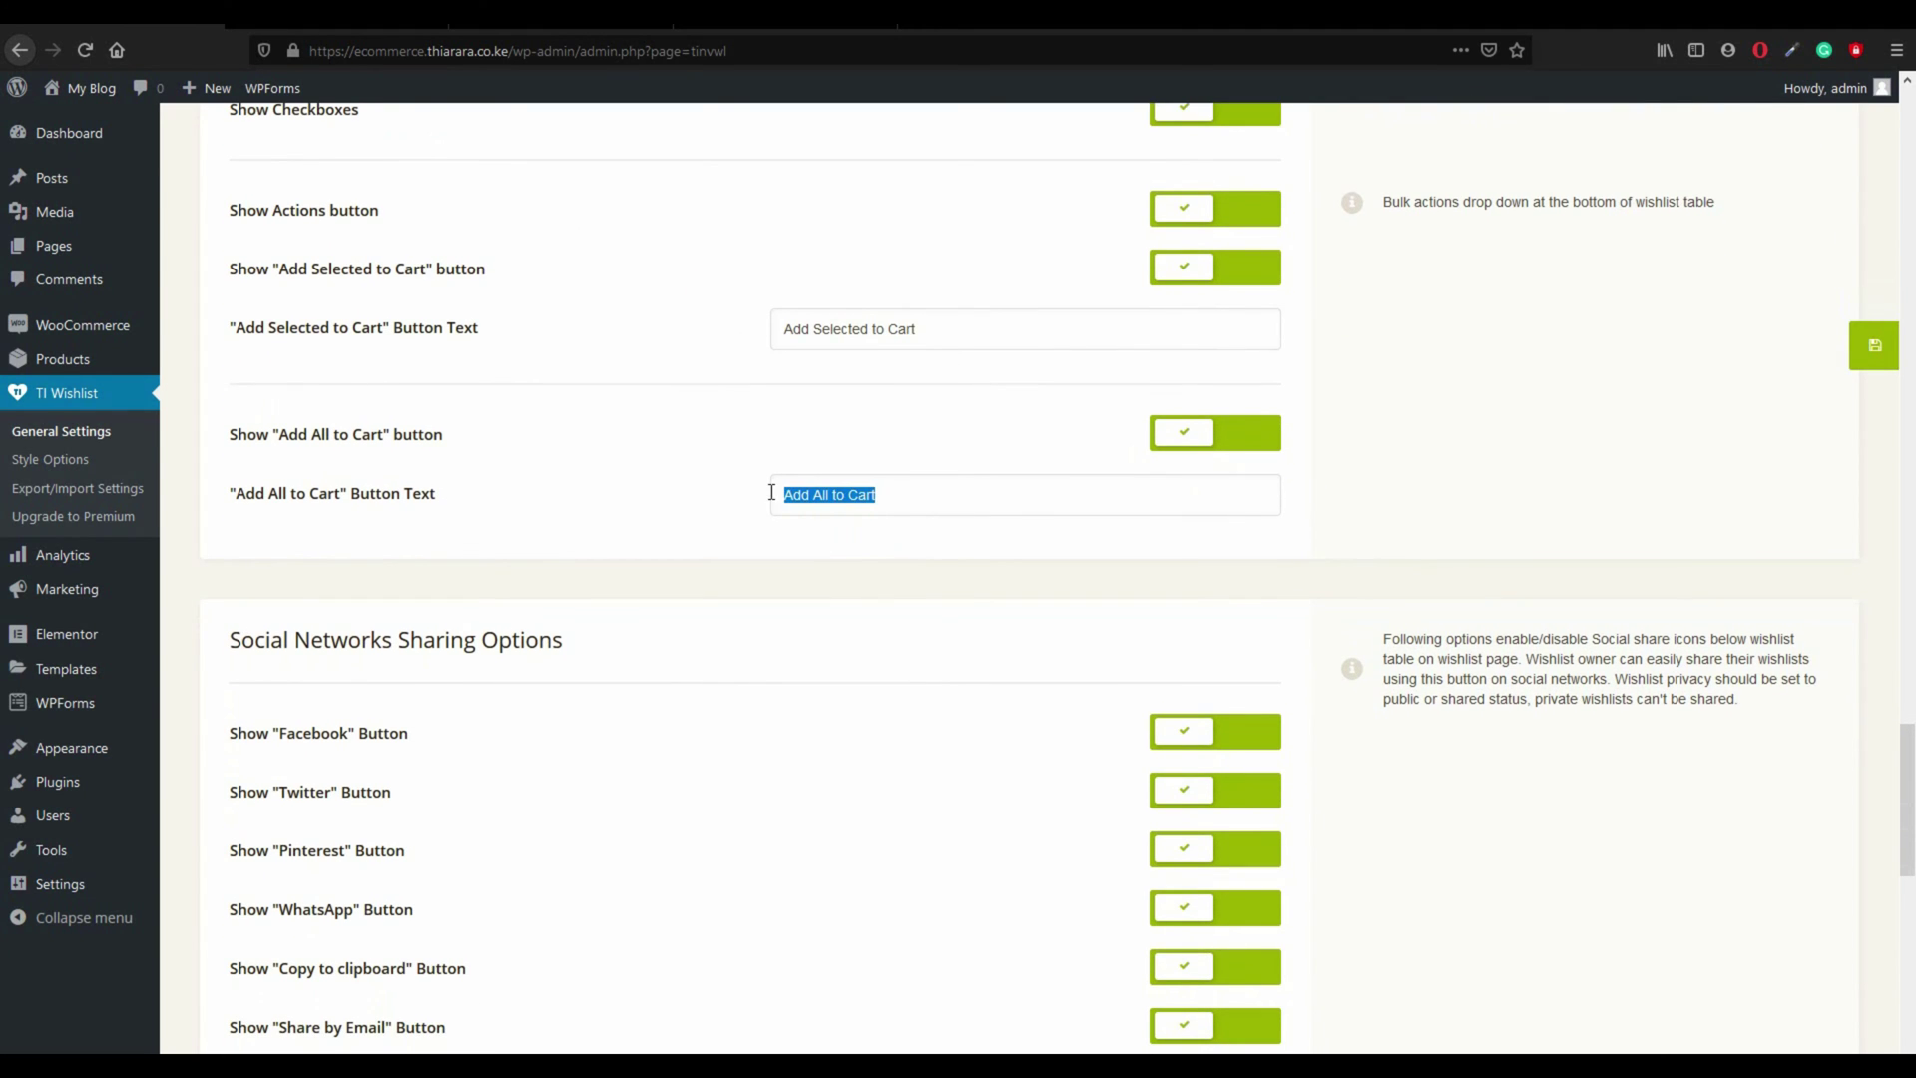
{"action": "left_click", "coordinate": [895, 497]}
{"action": "left_click_drag", "start_coordinate": [895, 496], "coordinate": [785, 499]}
{"action": "left_click", "coordinate": [902, 497]}
{"action": "left_click_drag", "start_coordinate": [945, 332], "coordinate": [784, 329]}
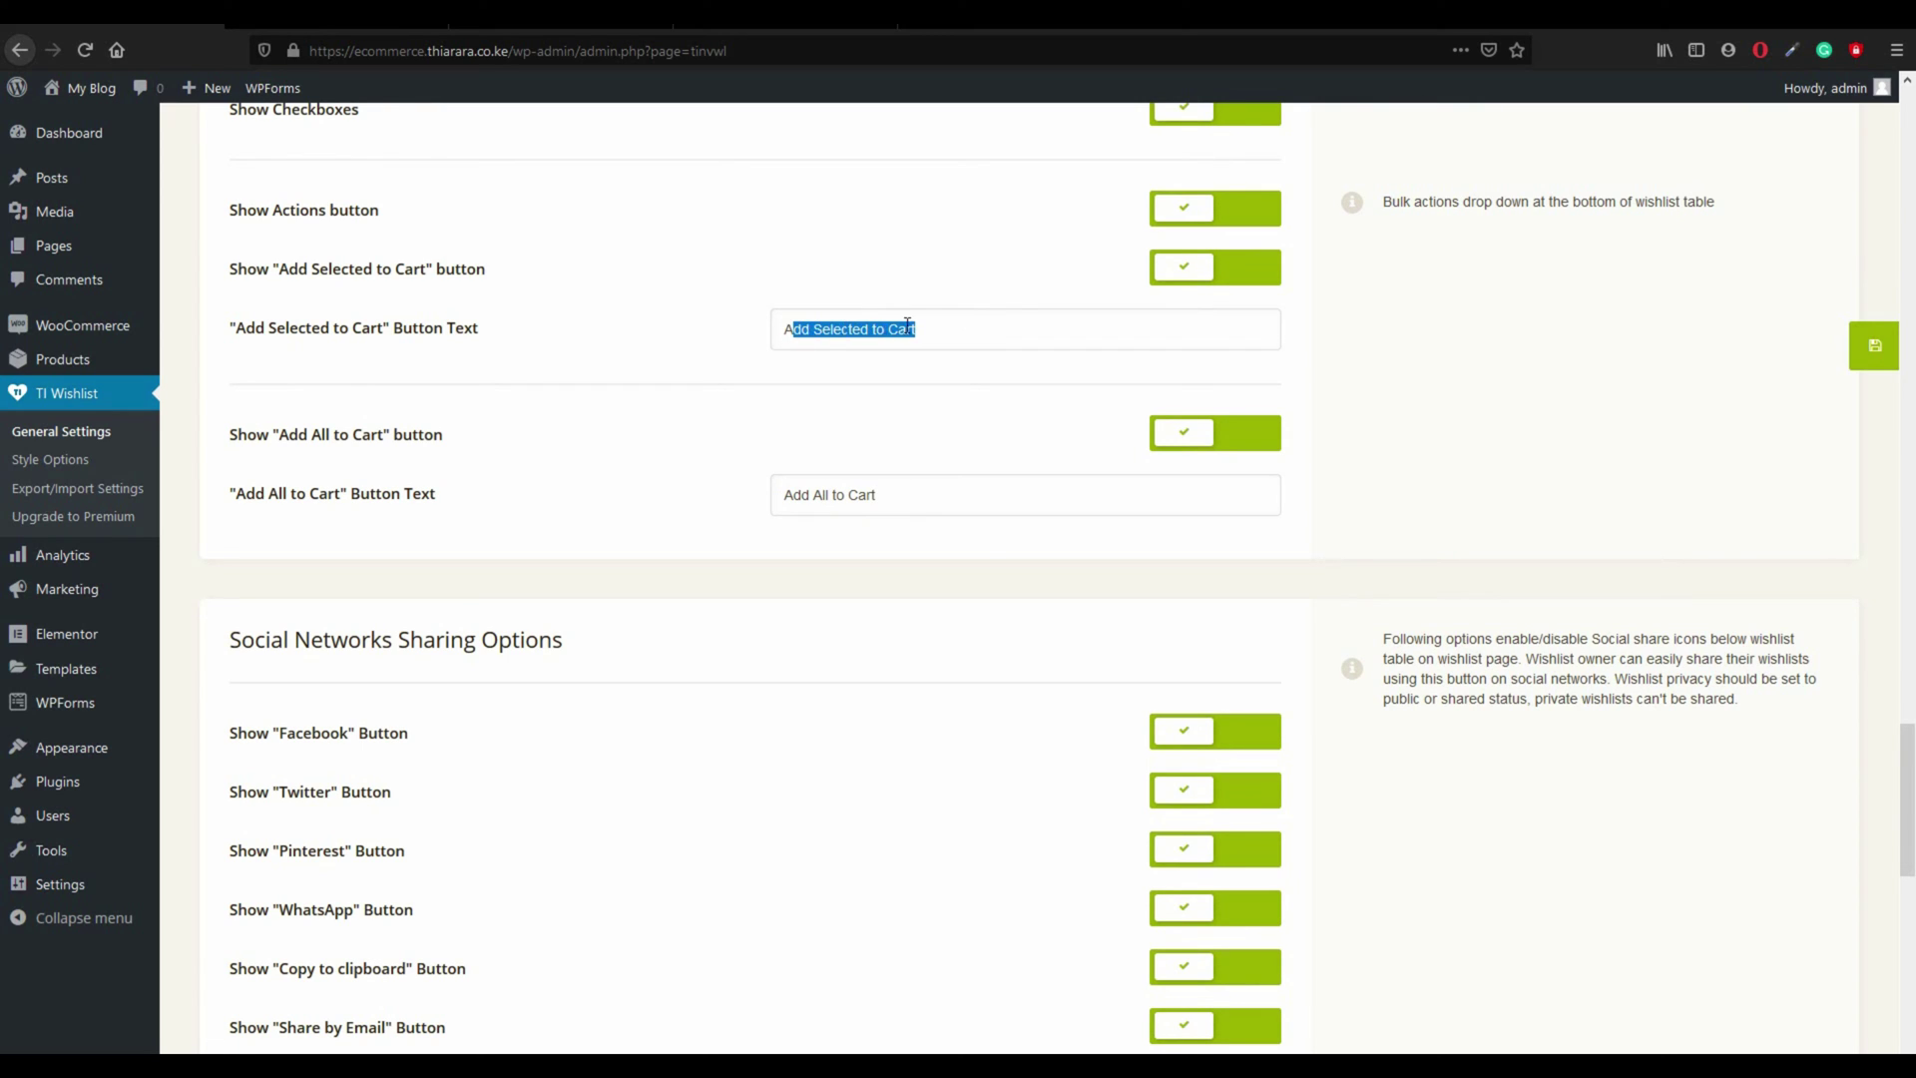
{"action": "left_click", "coordinate": [944, 326]}
Step: Review the Social Networks Sharing Options and Wishlist Product Counter settings, and check the header menu on the storefront wishlist page
{"action": "scroll", "coordinate": [956, 372], "scroll_direction": "down", "scroll_amount": 4}
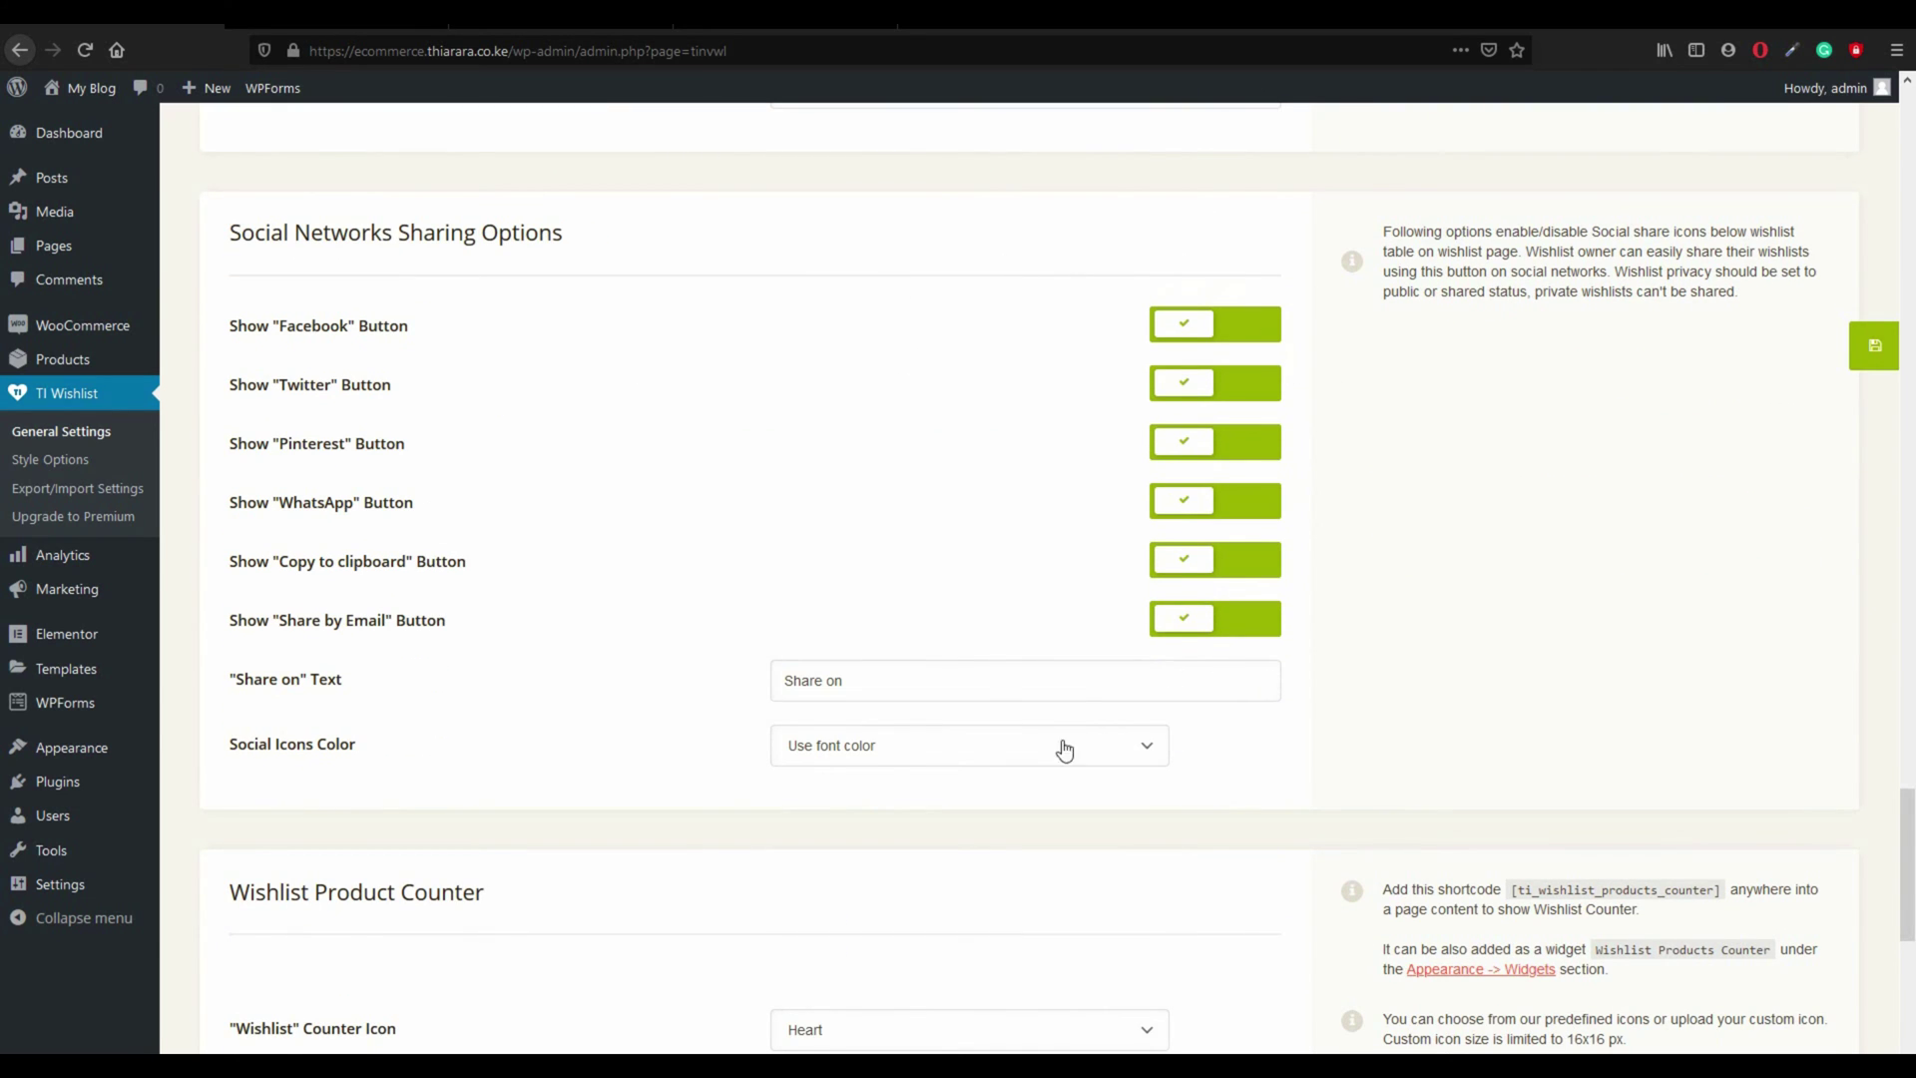
{"action": "scroll", "coordinate": [1014, 706], "scroll_direction": "down", "scroll_amount": 3}
{"action": "scroll", "coordinate": [937, 557], "scroll_direction": "down", "scroll_amount": 1}
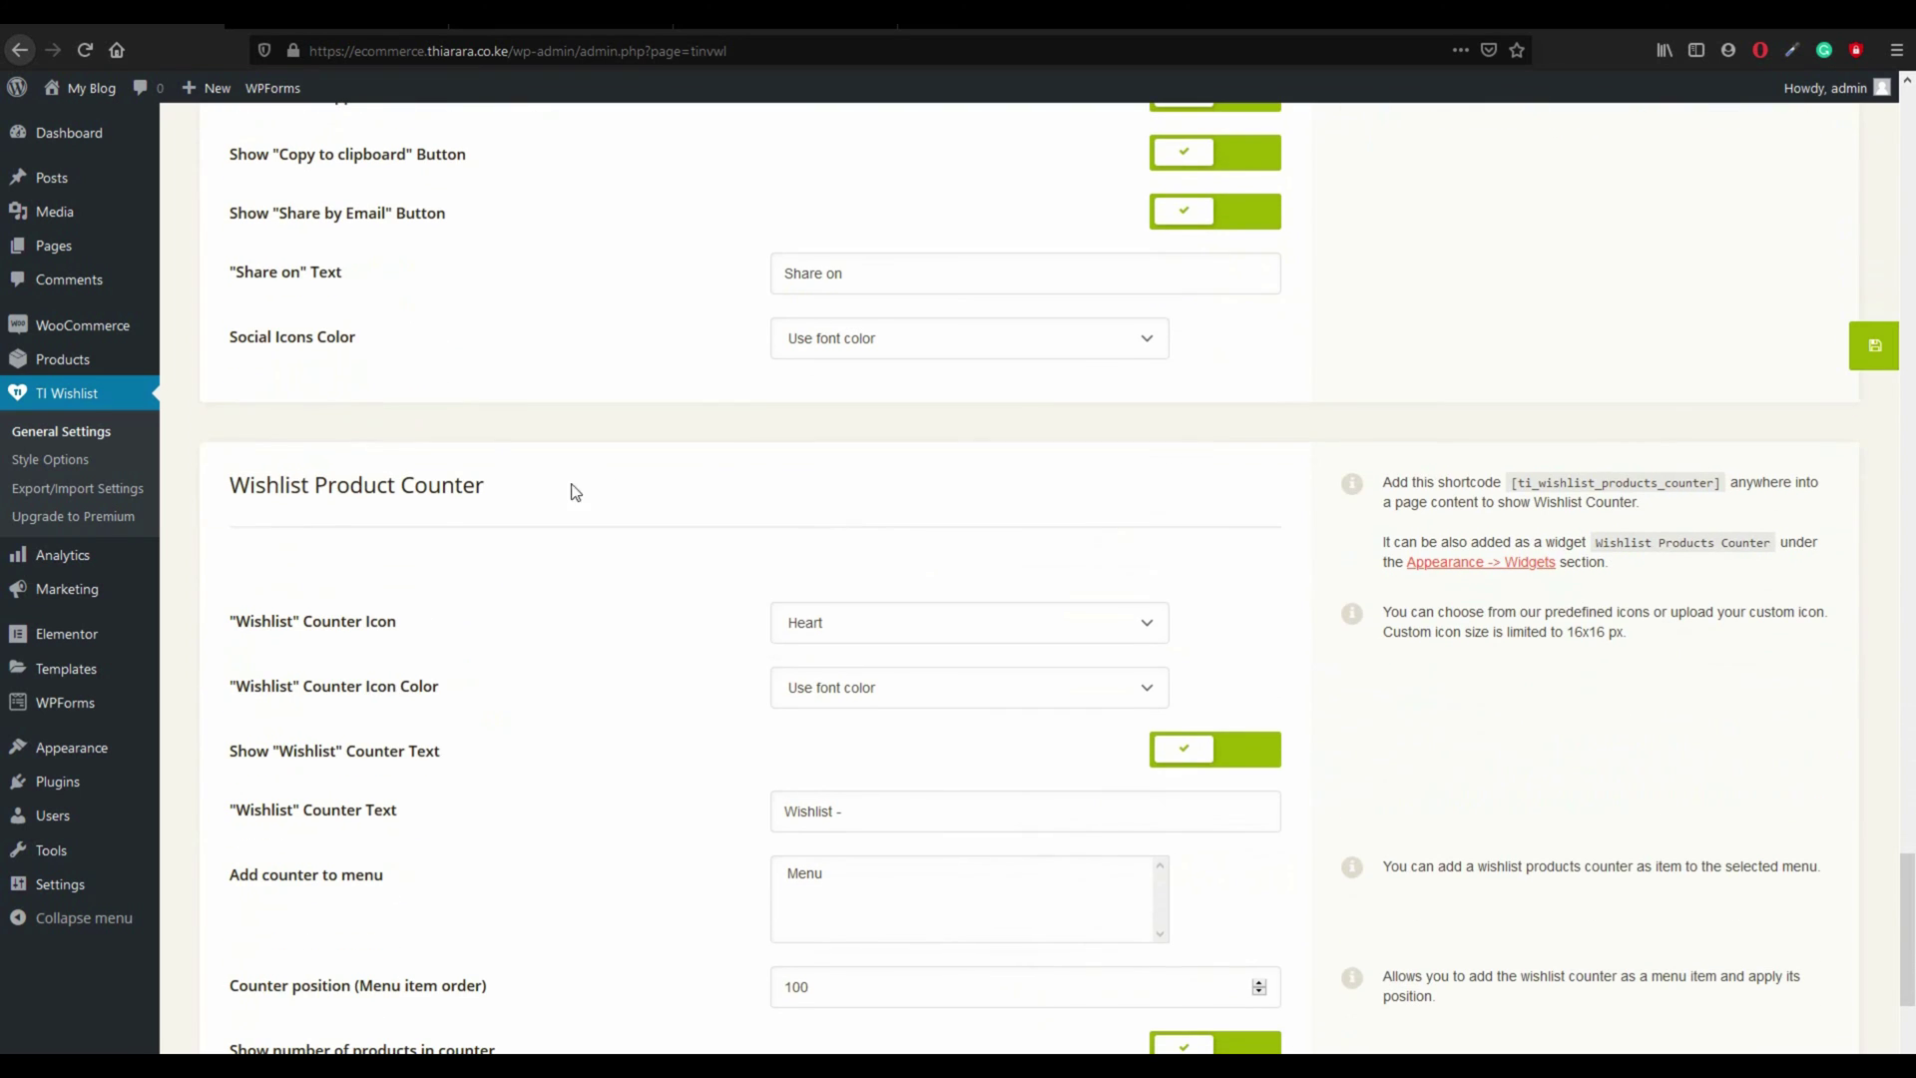
{"action": "left_click_drag", "start_coordinate": [509, 494], "coordinate": [233, 486]}
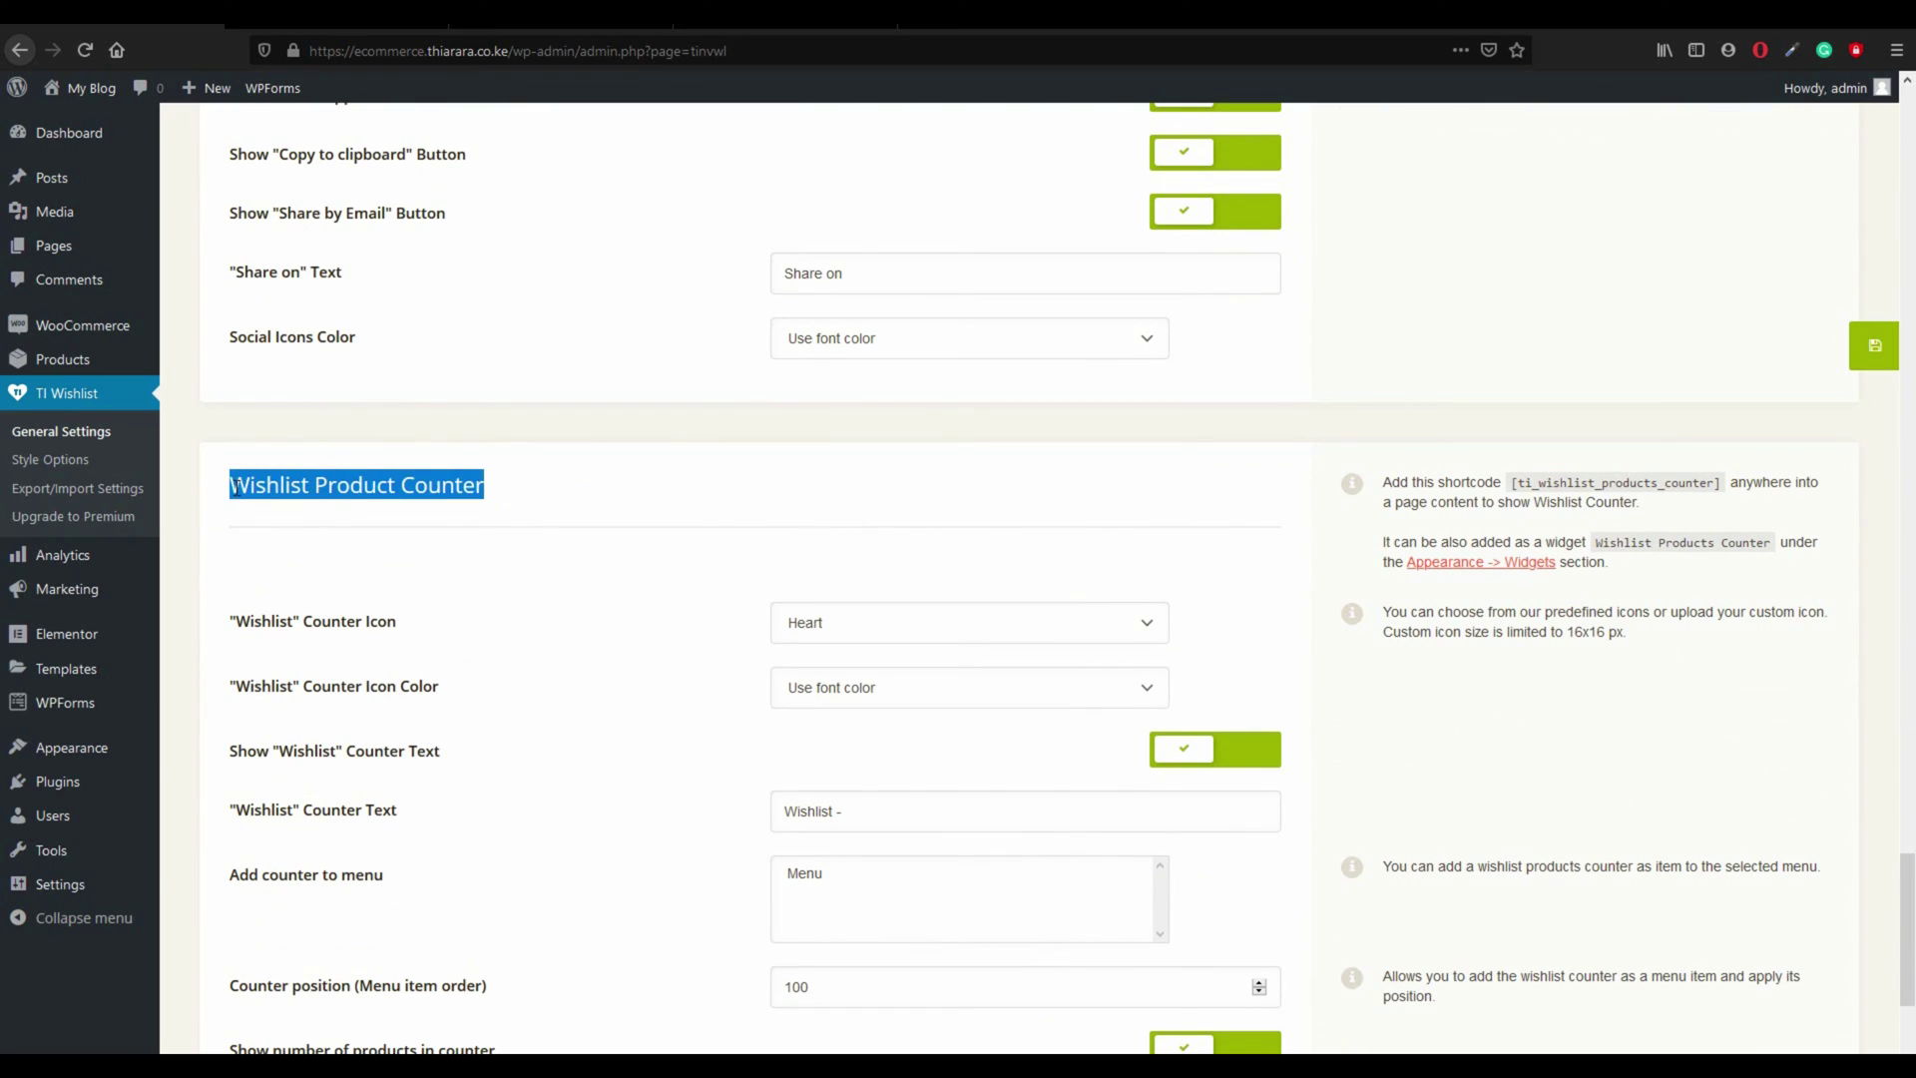
{"action": "left_click", "coordinate": [655, 538]}
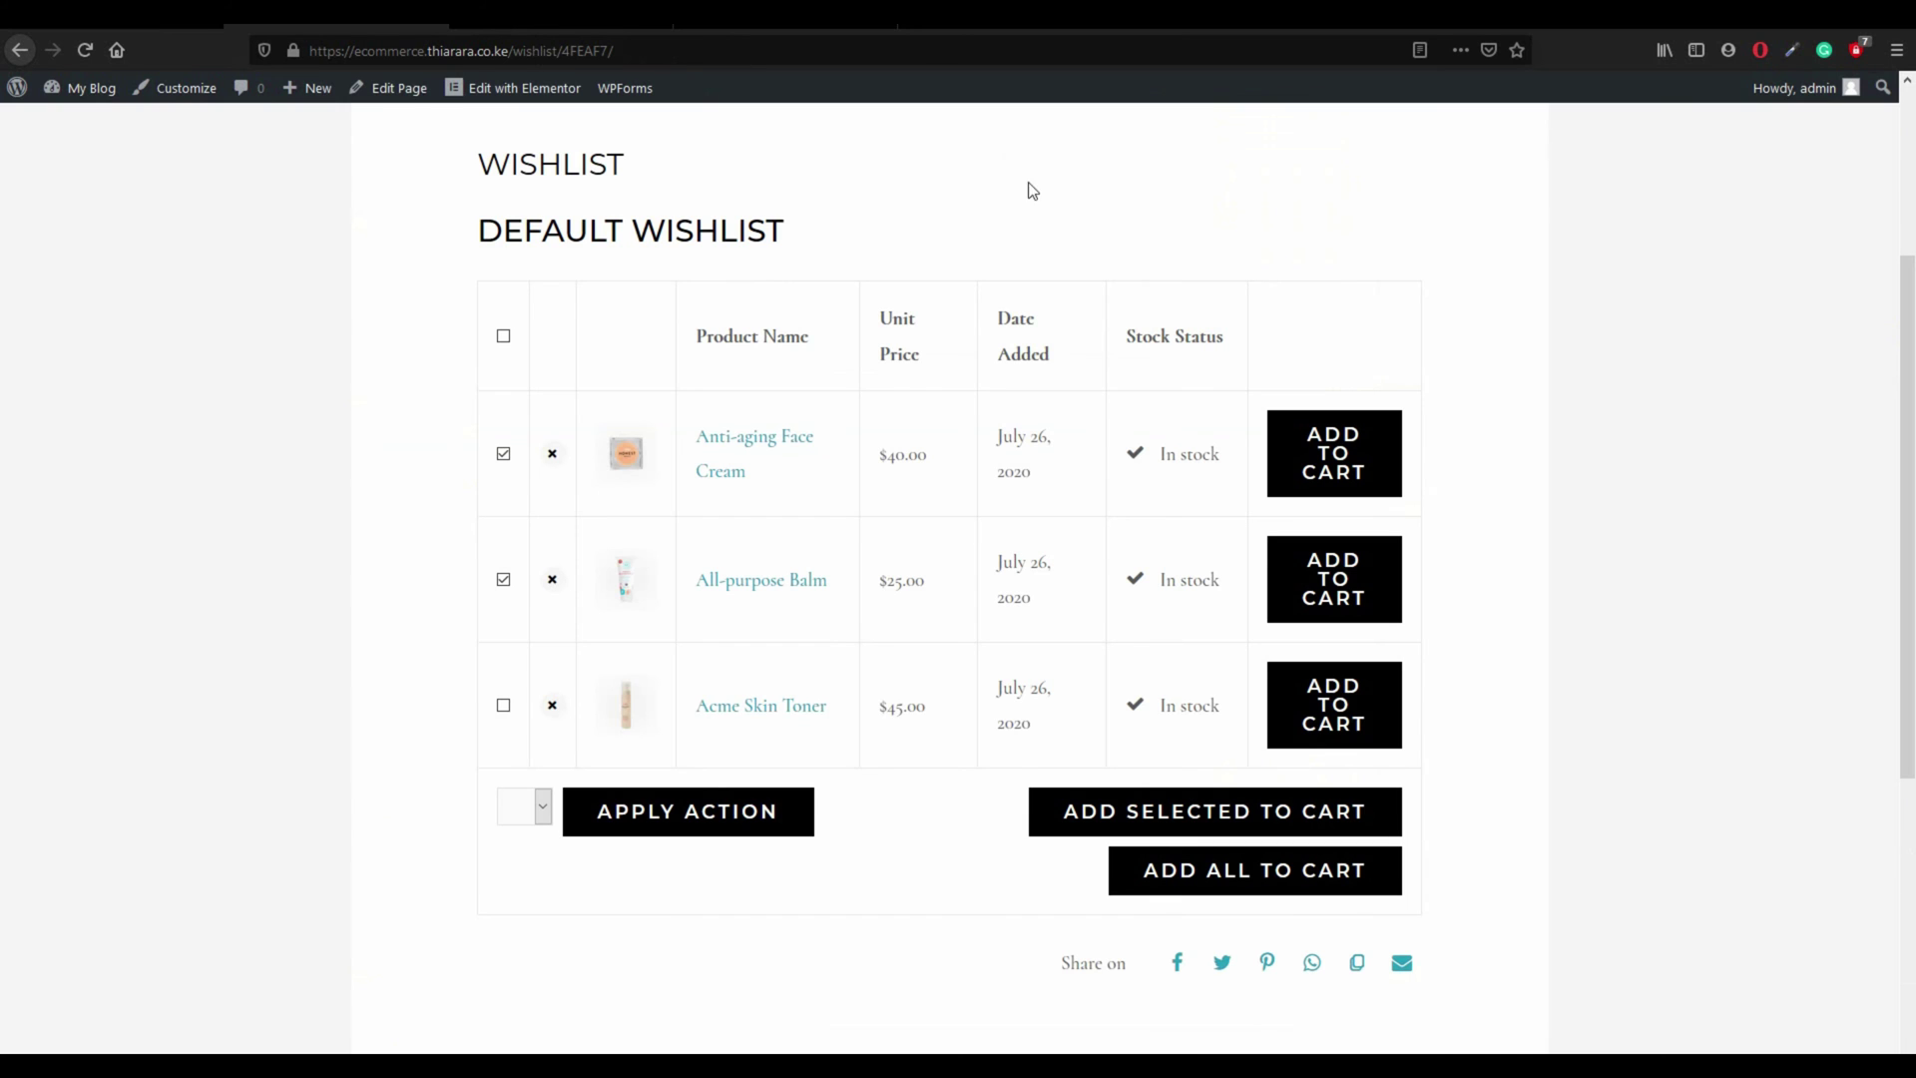
{"action": "scroll", "coordinate": [1162, 281], "scroll_direction": "up", "scroll_amount": 3}
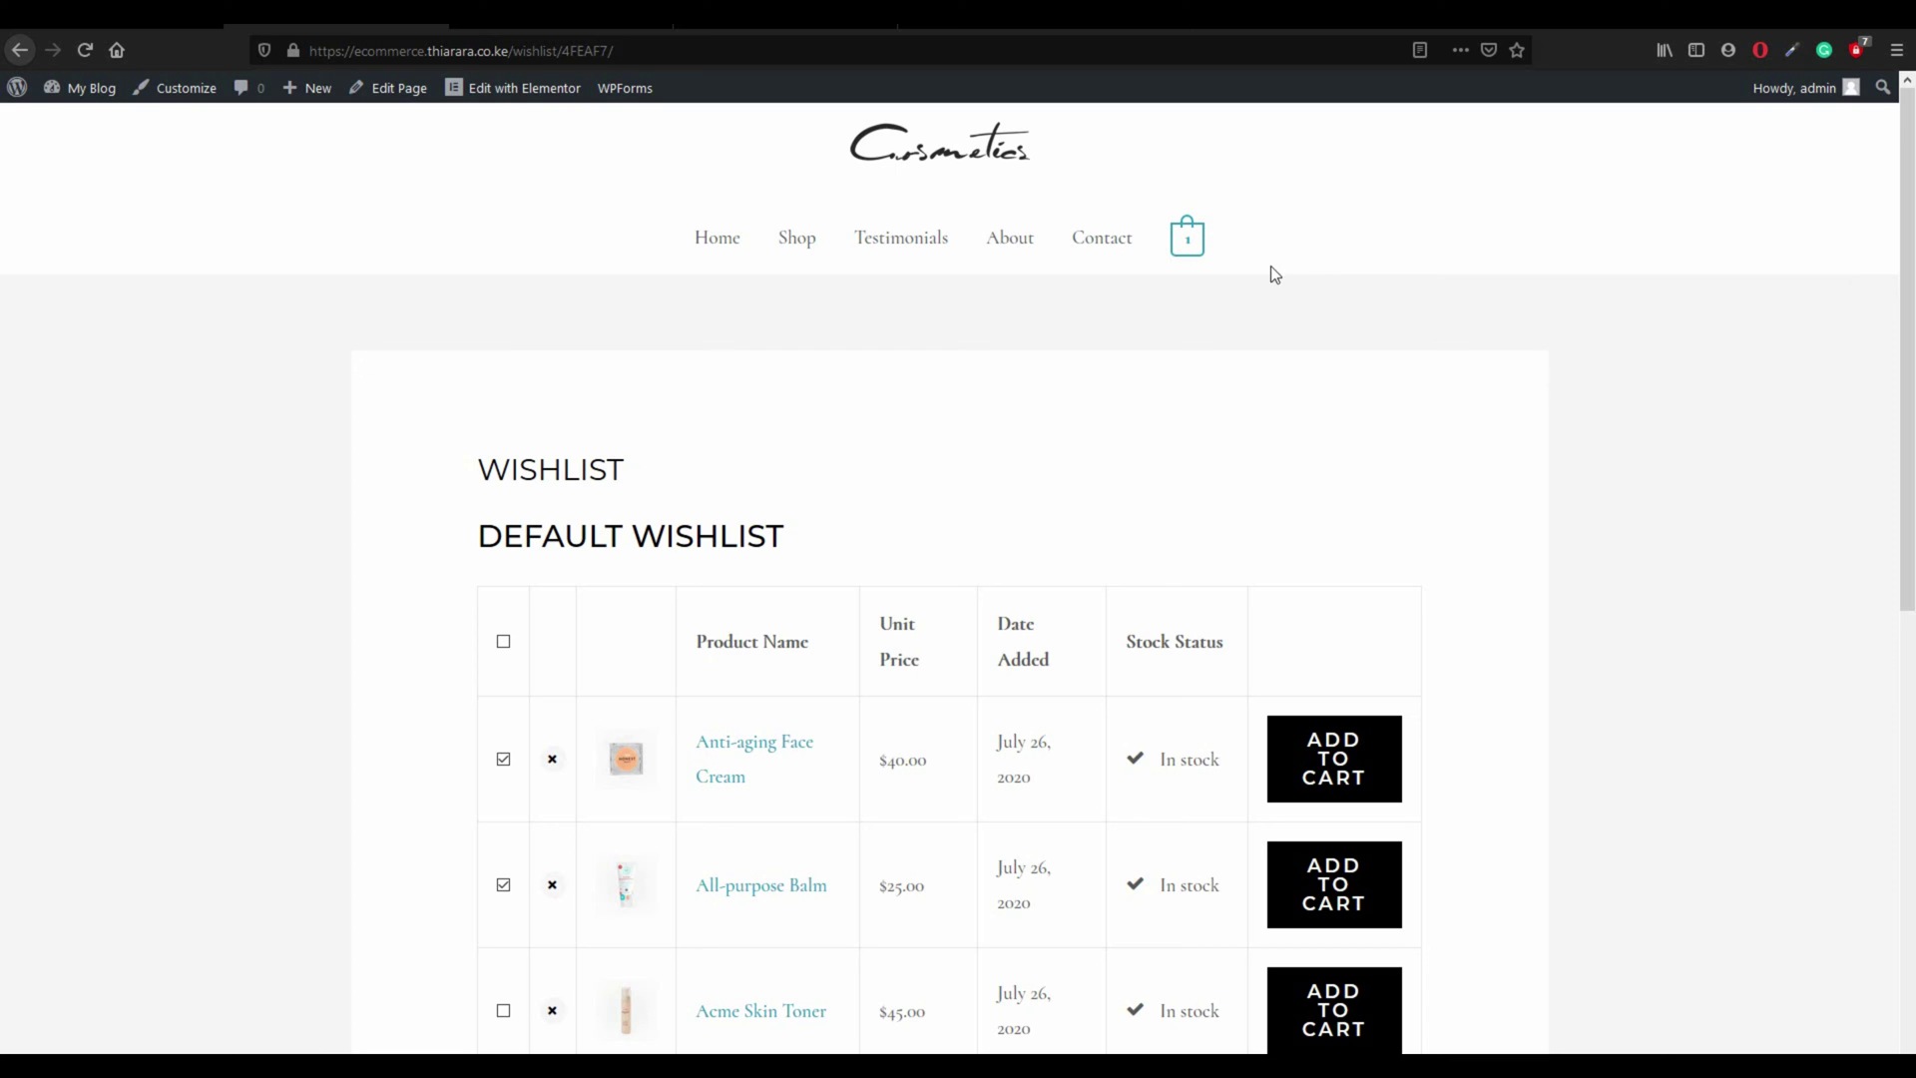
{"action": "left_click", "coordinate": [120, 26]}
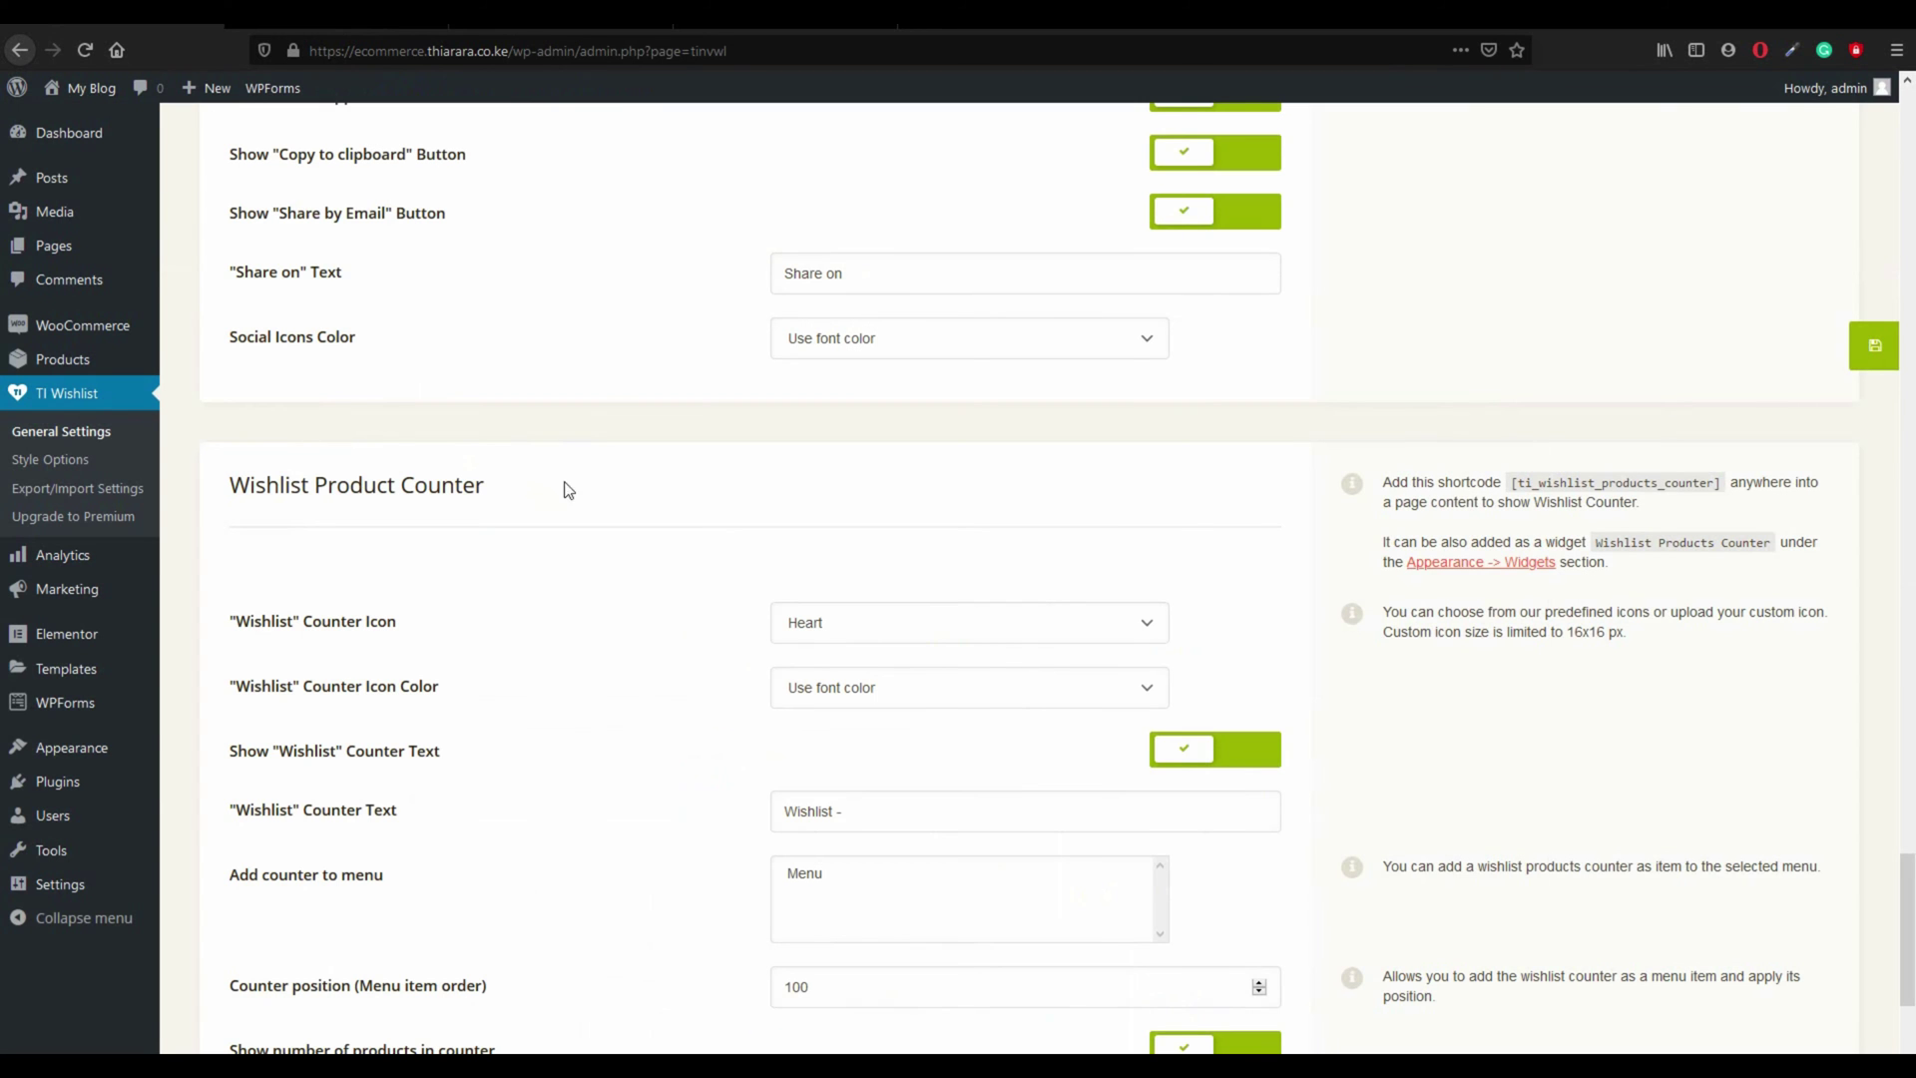
Step: Set the "Wishlist" Counter Icon to Heart+ and check the storefront header menu where the counter belongs
{"action": "scroll", "coordinate": [718, 599], "scroll_direction": "down", "scroll_amount": 1}
{"action": "left_click", "coordinate": [875, 524]}
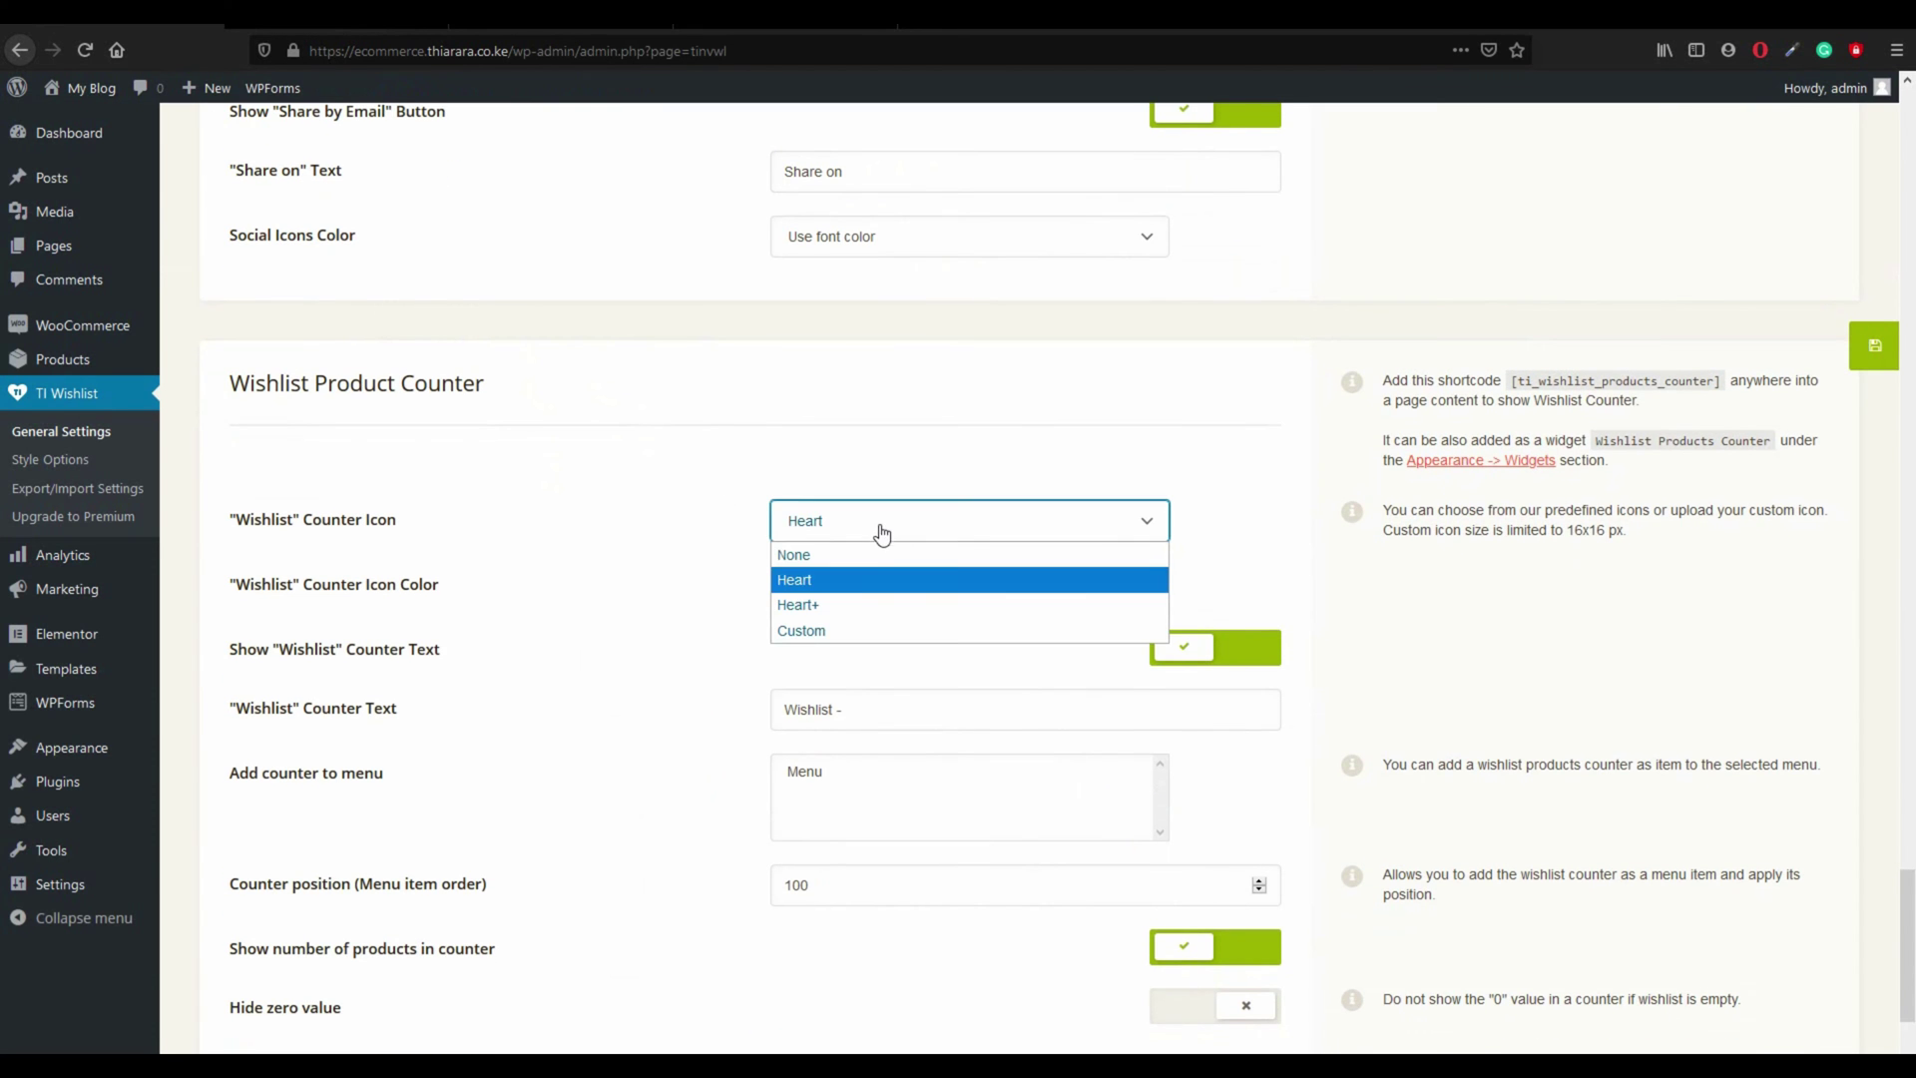
{"action": "left_click", "coordinate": [853, 613]}
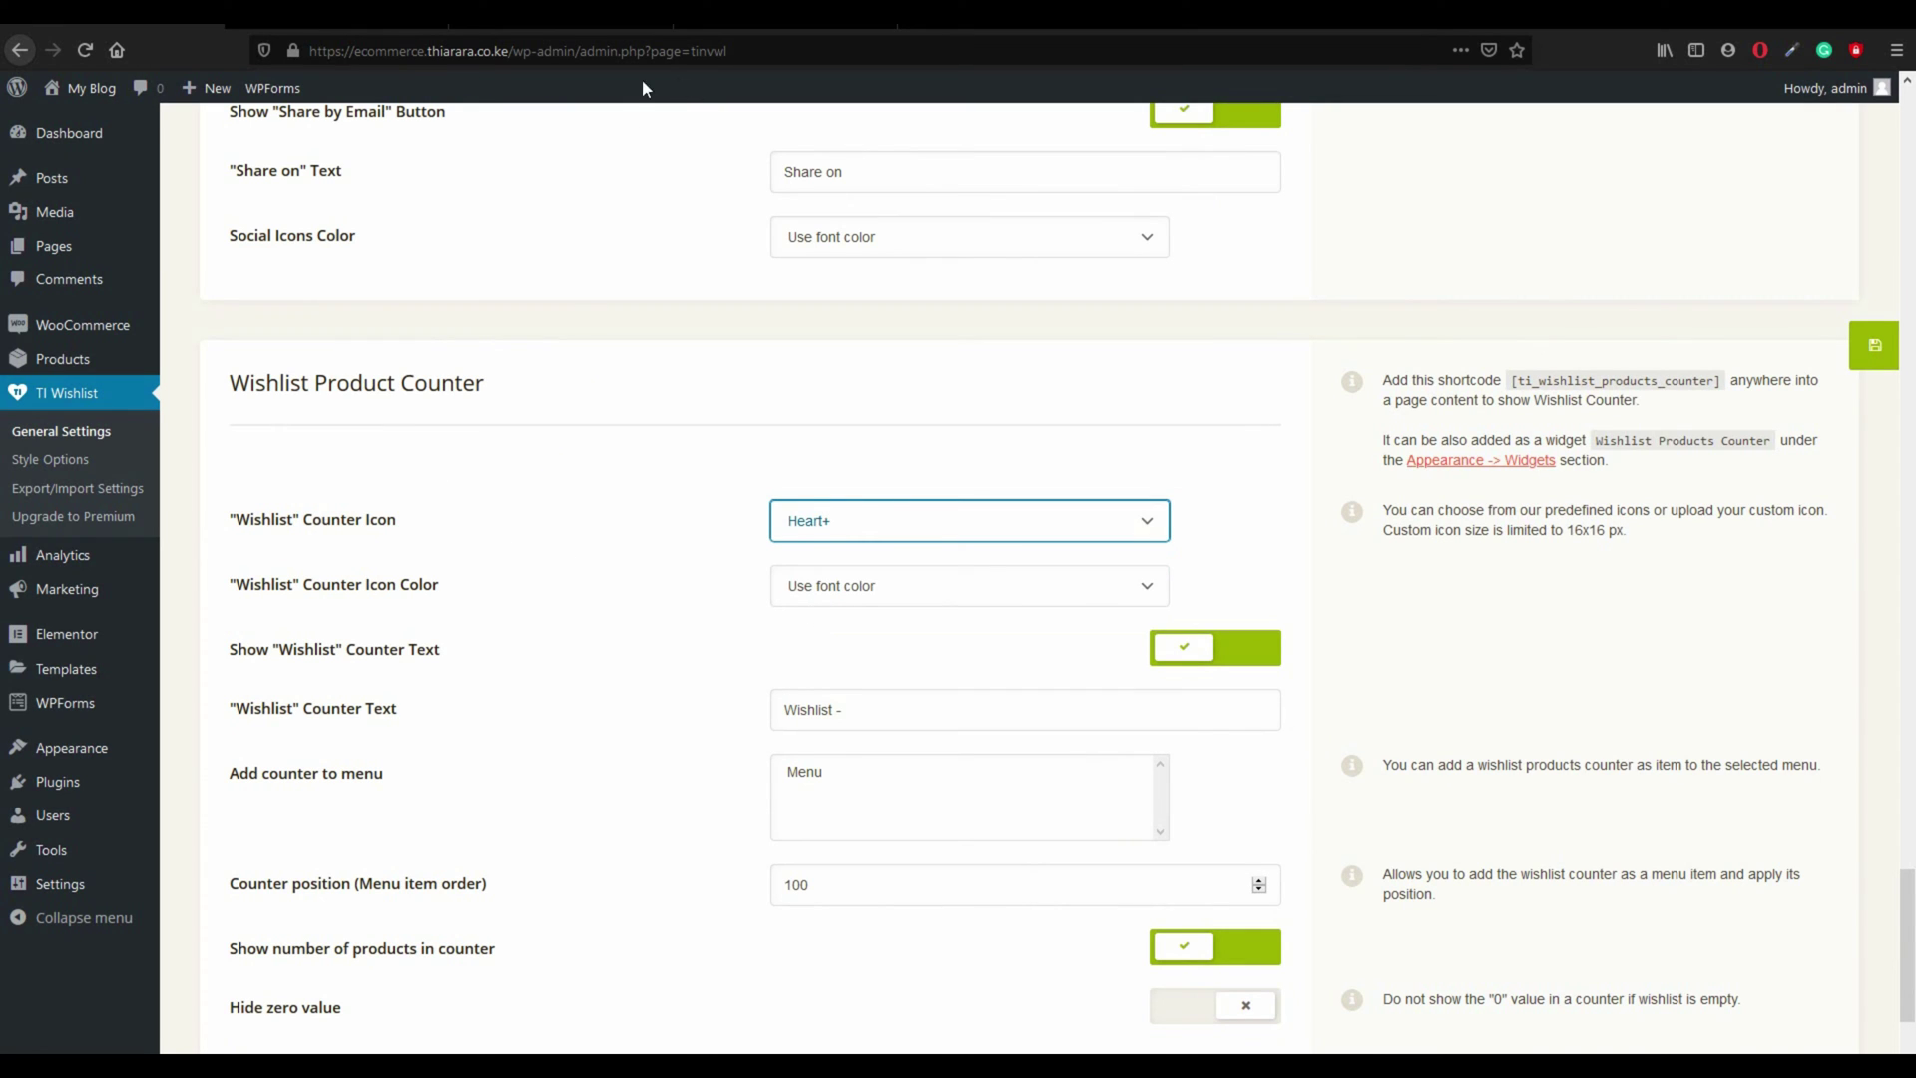
{"action": "left_click", "coordinate": [361, 28]}
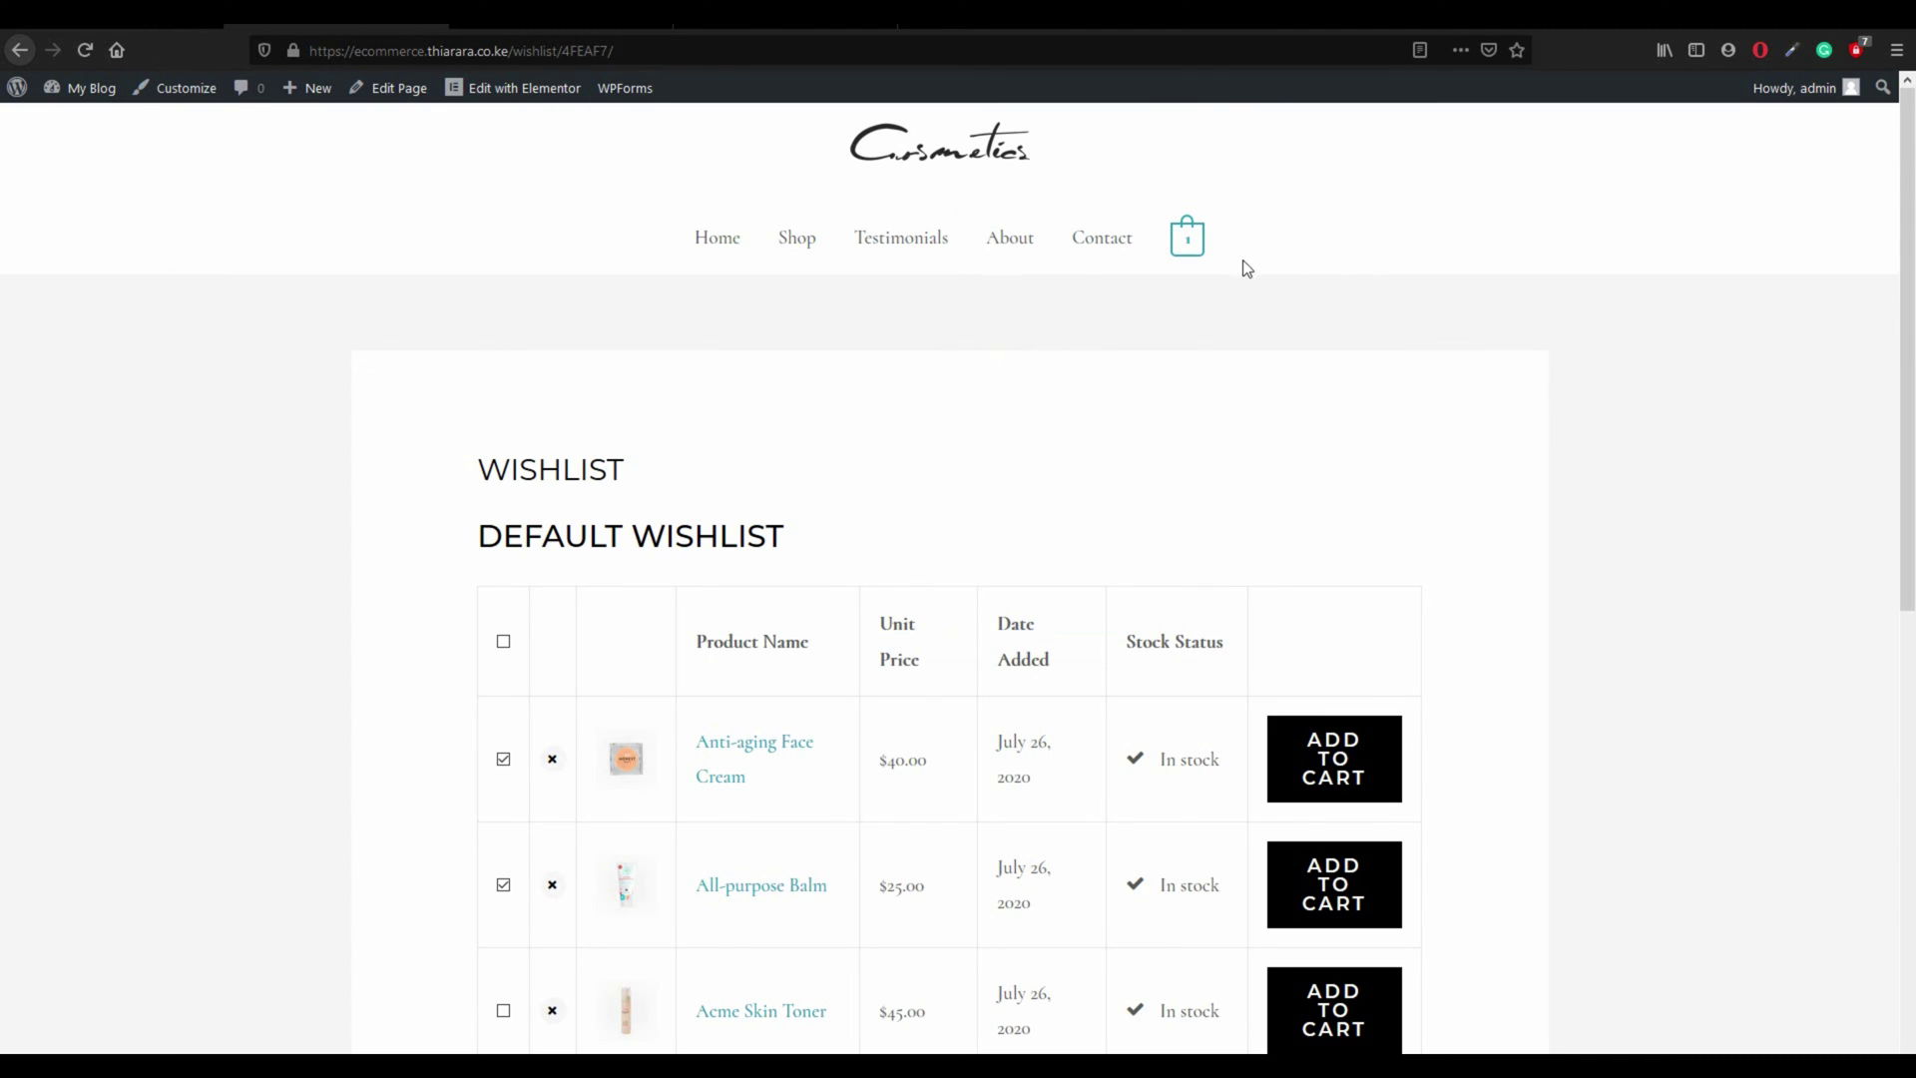
{"action": "left_click", "coordinate": [190, 27]}
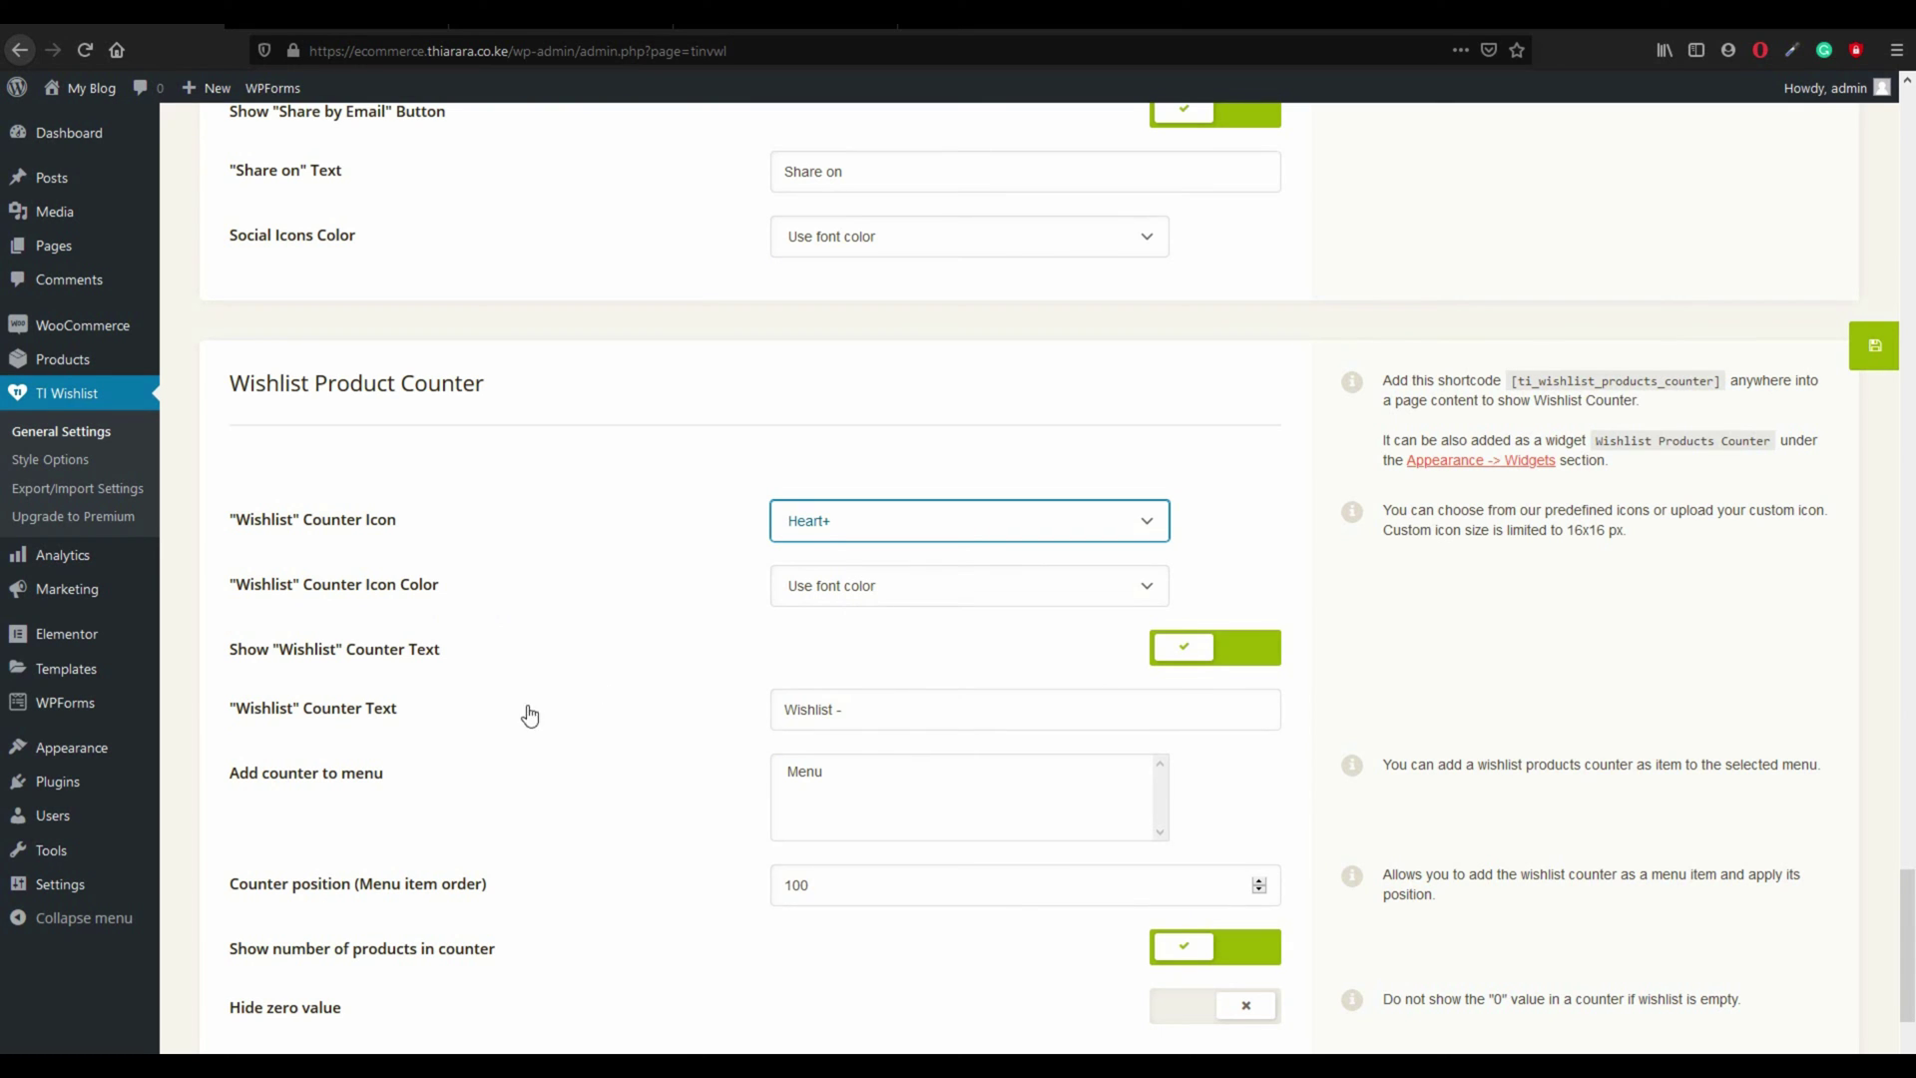
Step: Check the "Wishlist" Counter Text and choose Menu as the menu that receives the wishlist counter
{"action": "scroll", "coordinate": [275, 731], "scroll_direction": "down", "scroll_amount": 1}
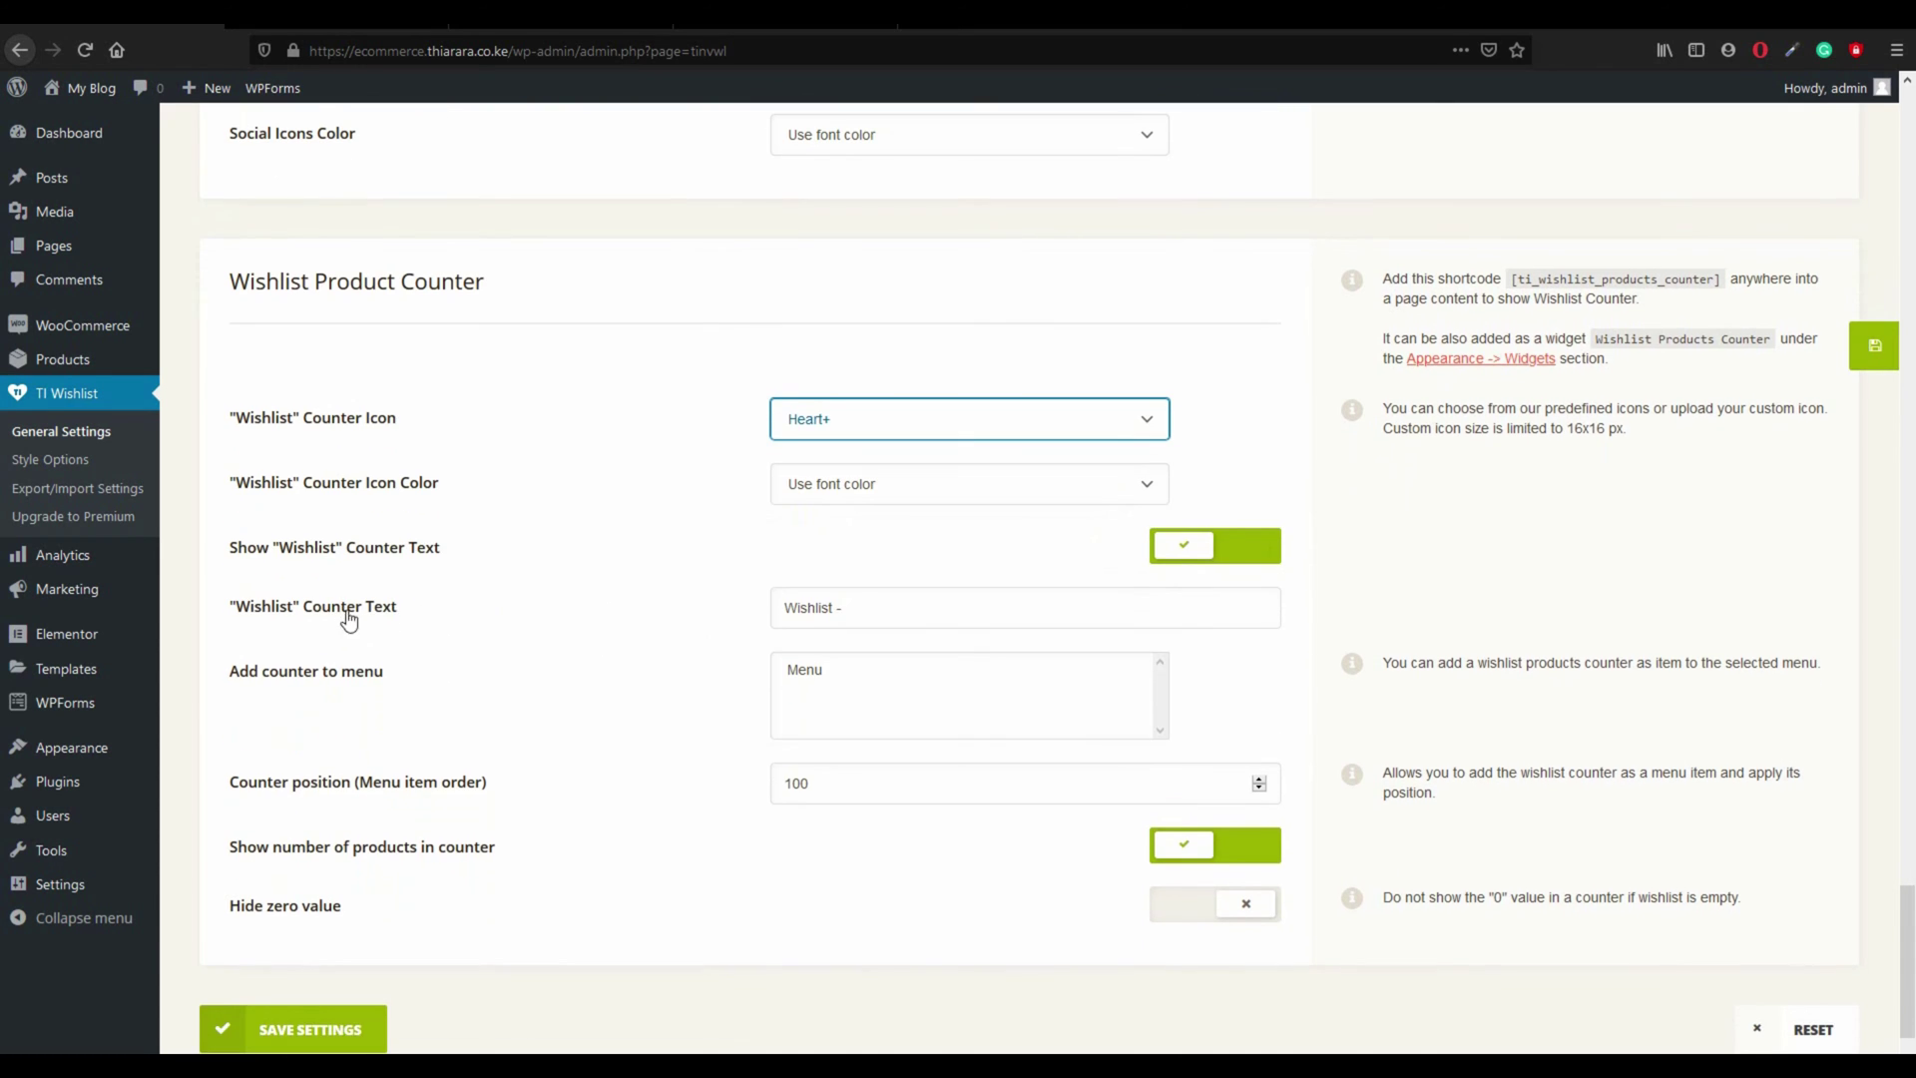
{"action": "left_click", "coordinate": [869, 621]}
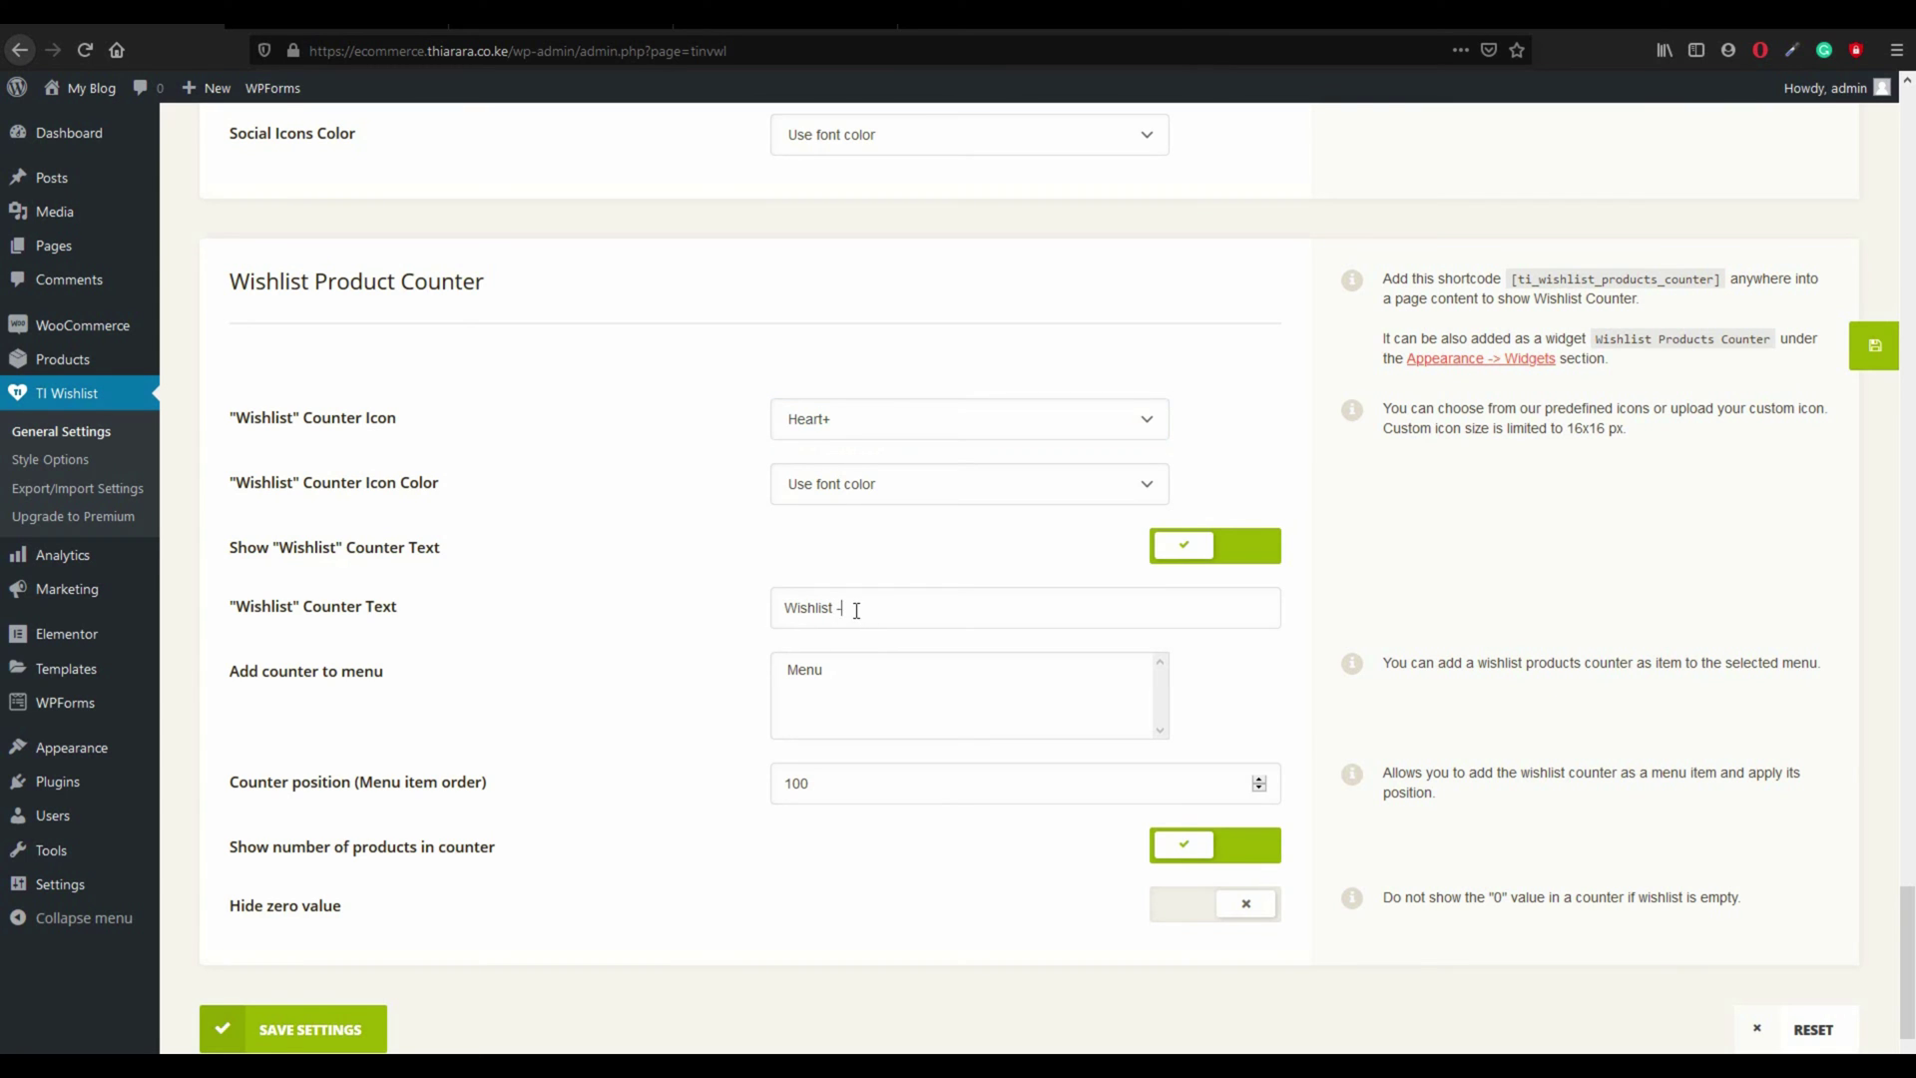
{"action": "scroll", "coordinate": [513, 705], "scroll_direction": "down", "scroll_amount": 1}
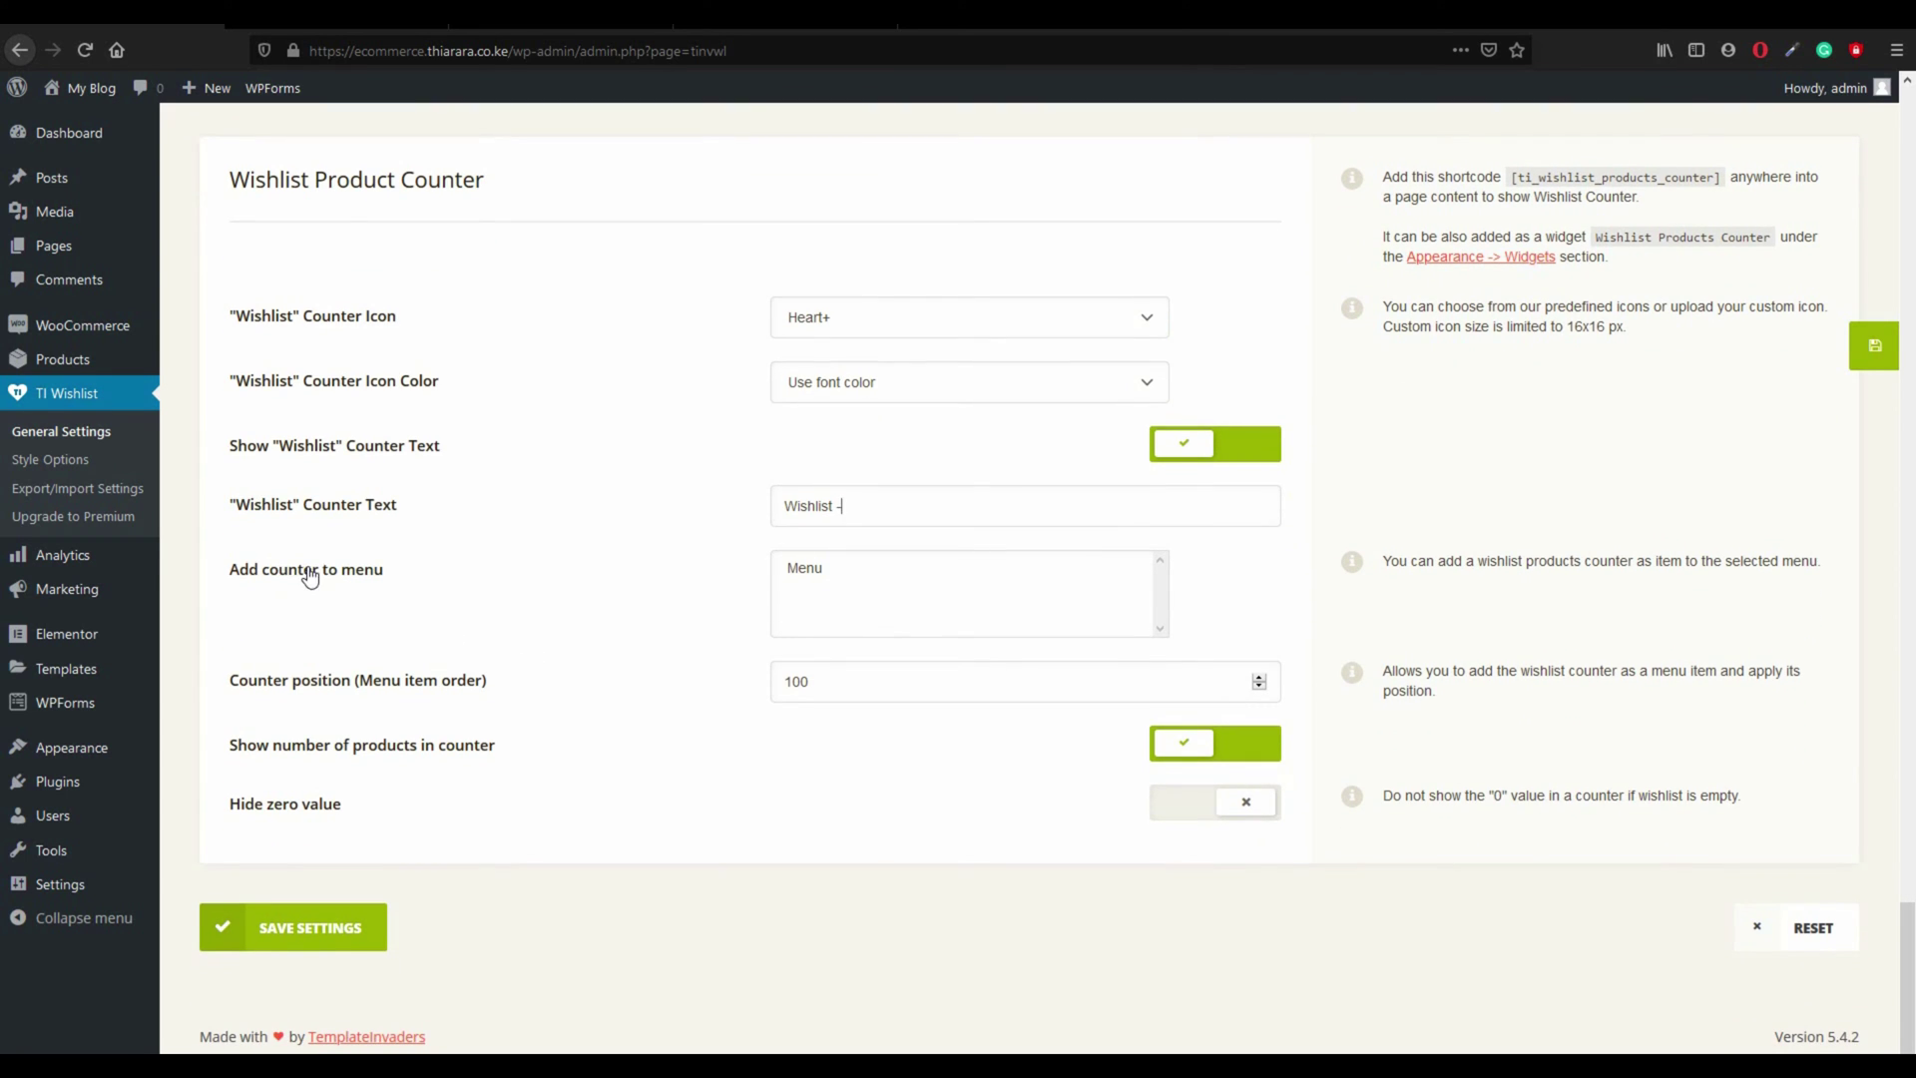
{"action": "left_click", "coordinate": [856, 591]}
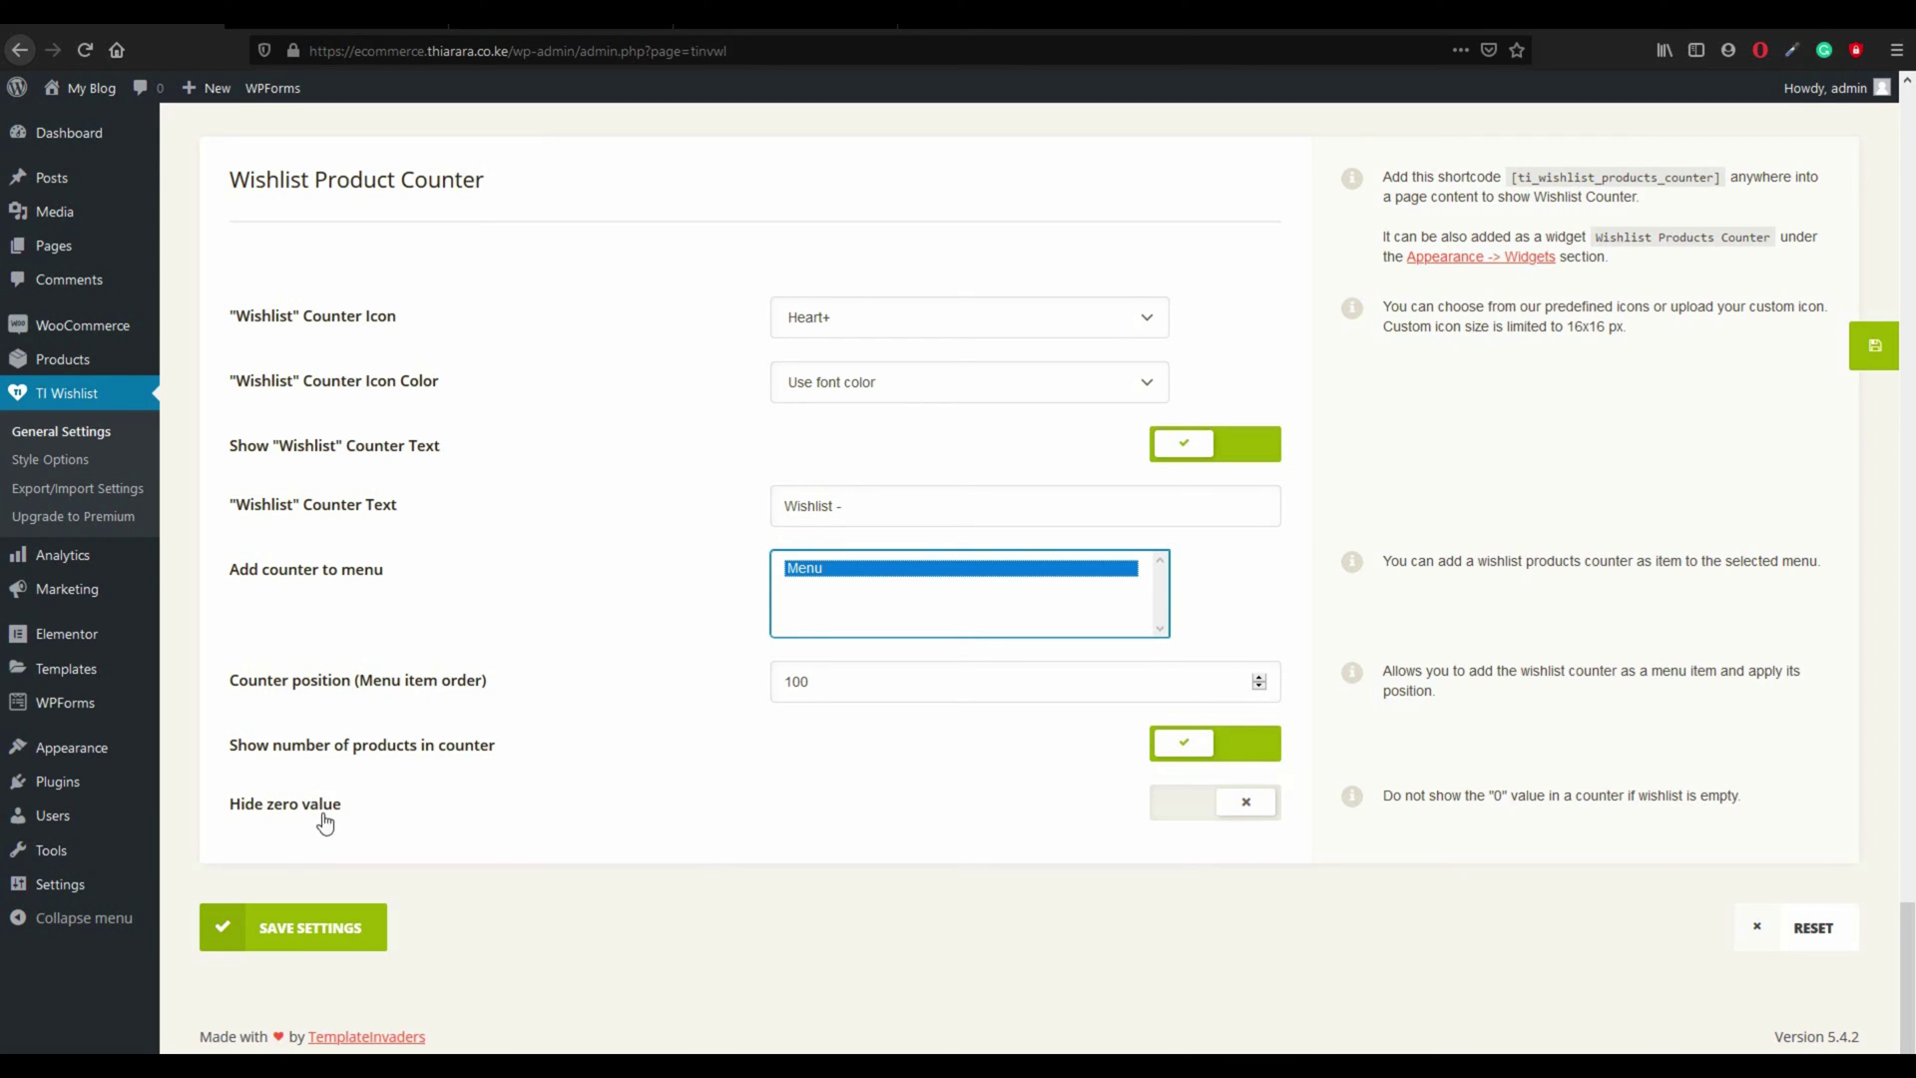
Step: Save the wishlist settings and save the site's Menu containing the wishlist counter item under the appearance menus
{"action": "left_click", "coordinate": [318, 936]}
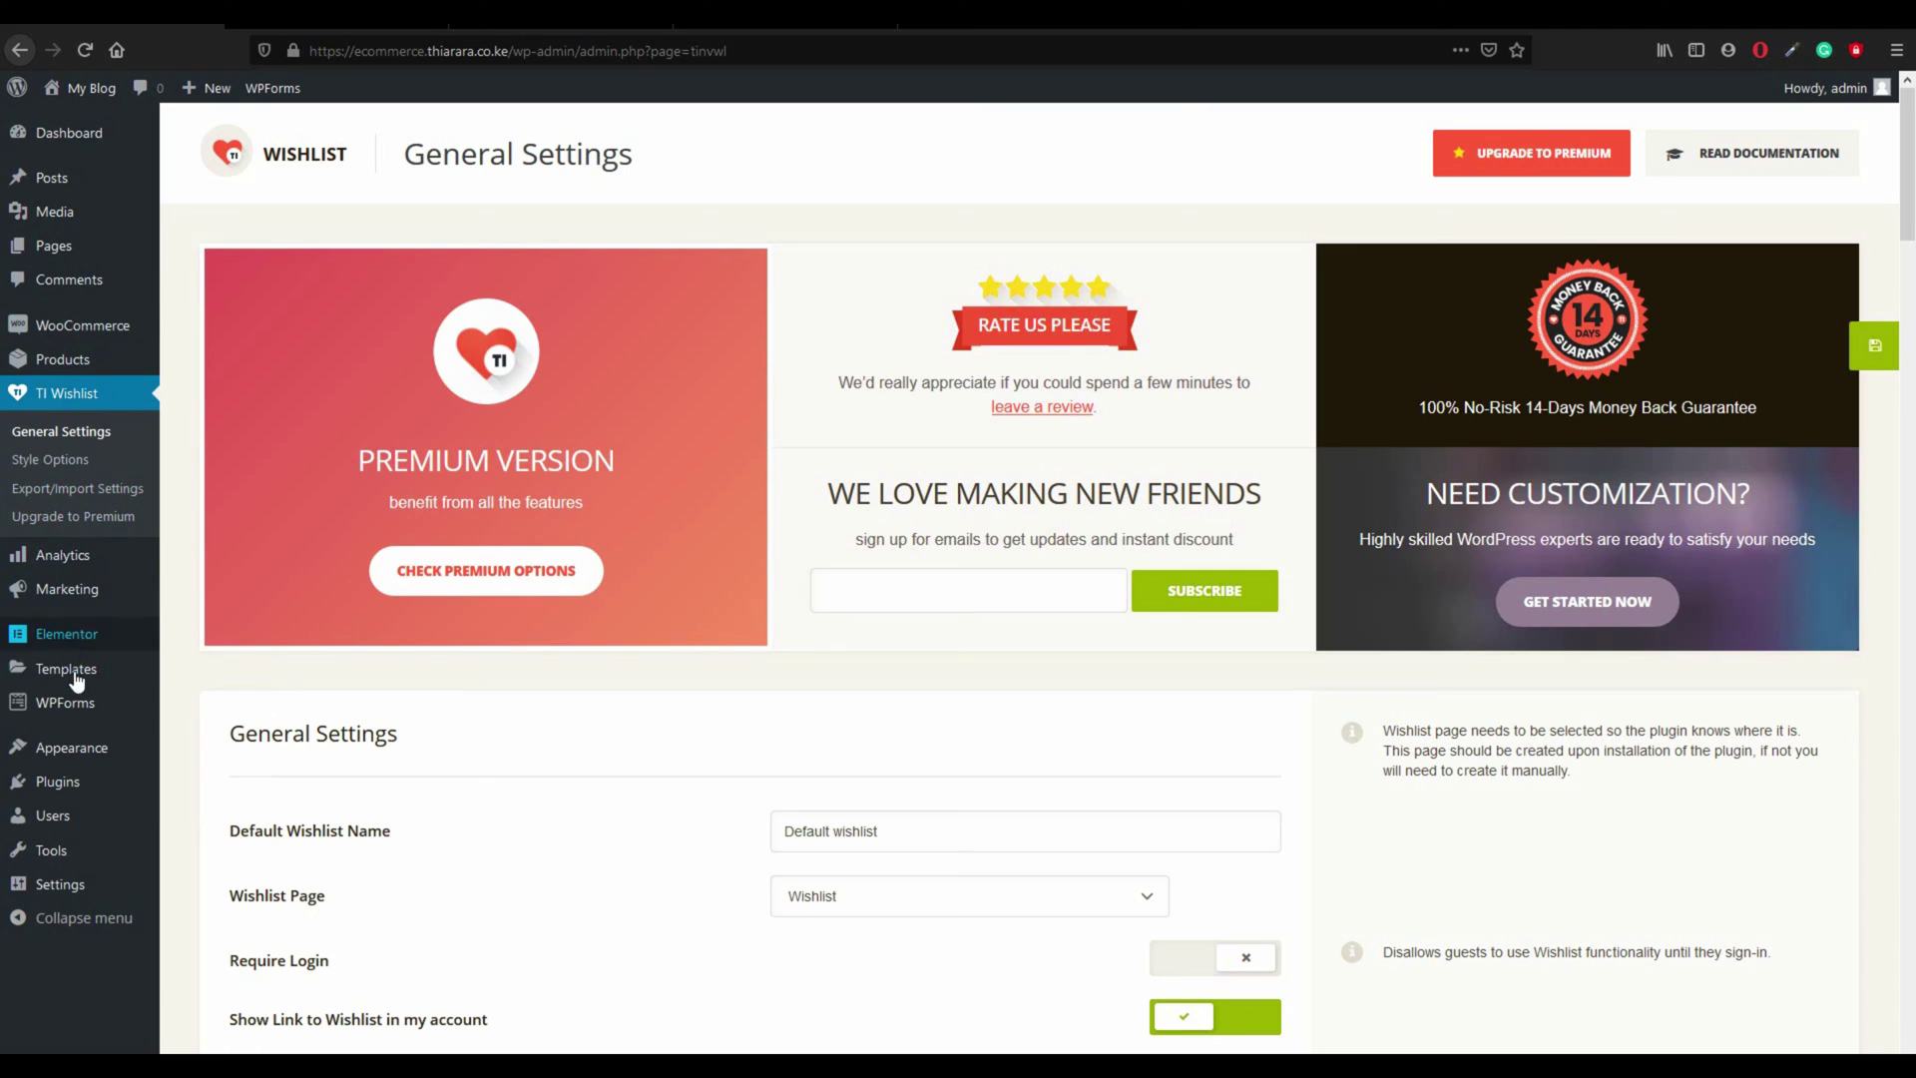
{"action": "mouse_move", "coordinate": [79, 750]}
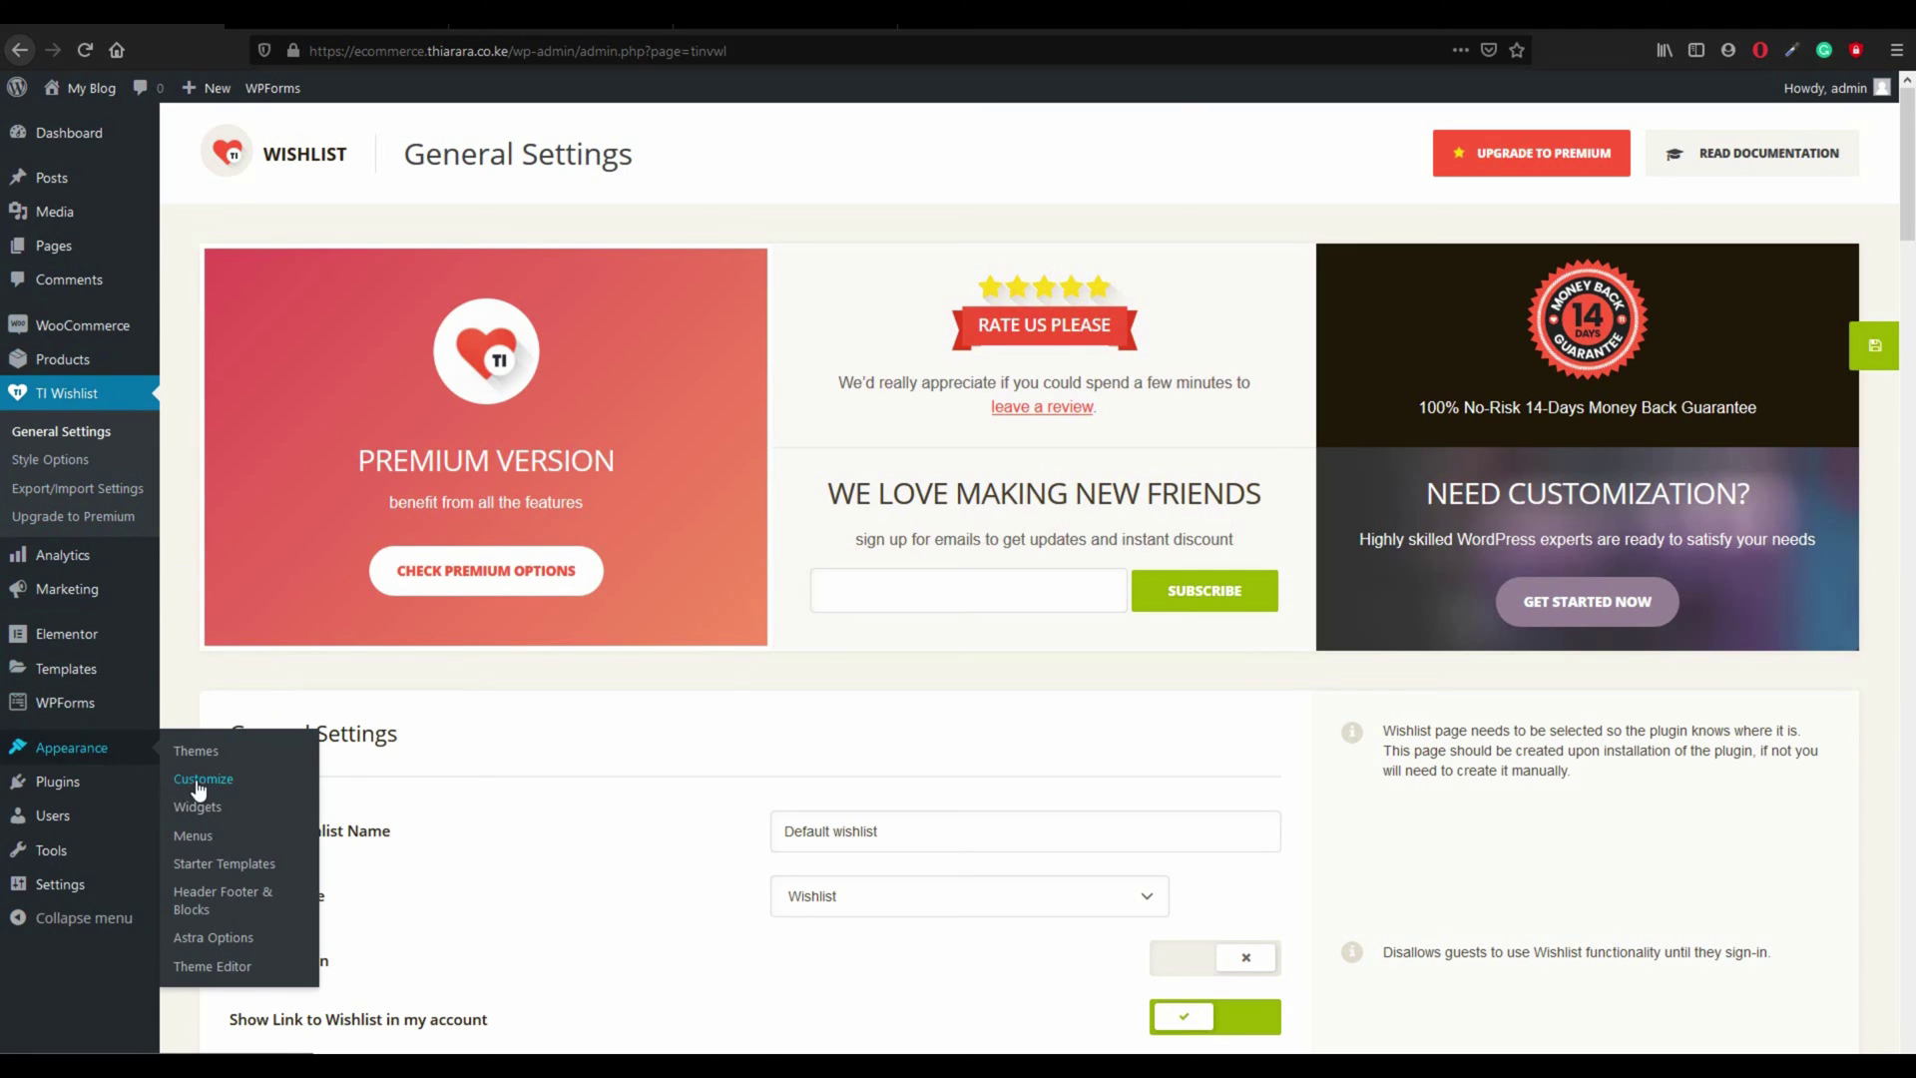
{"action": "left_click", "coordinate": [196, 838]}
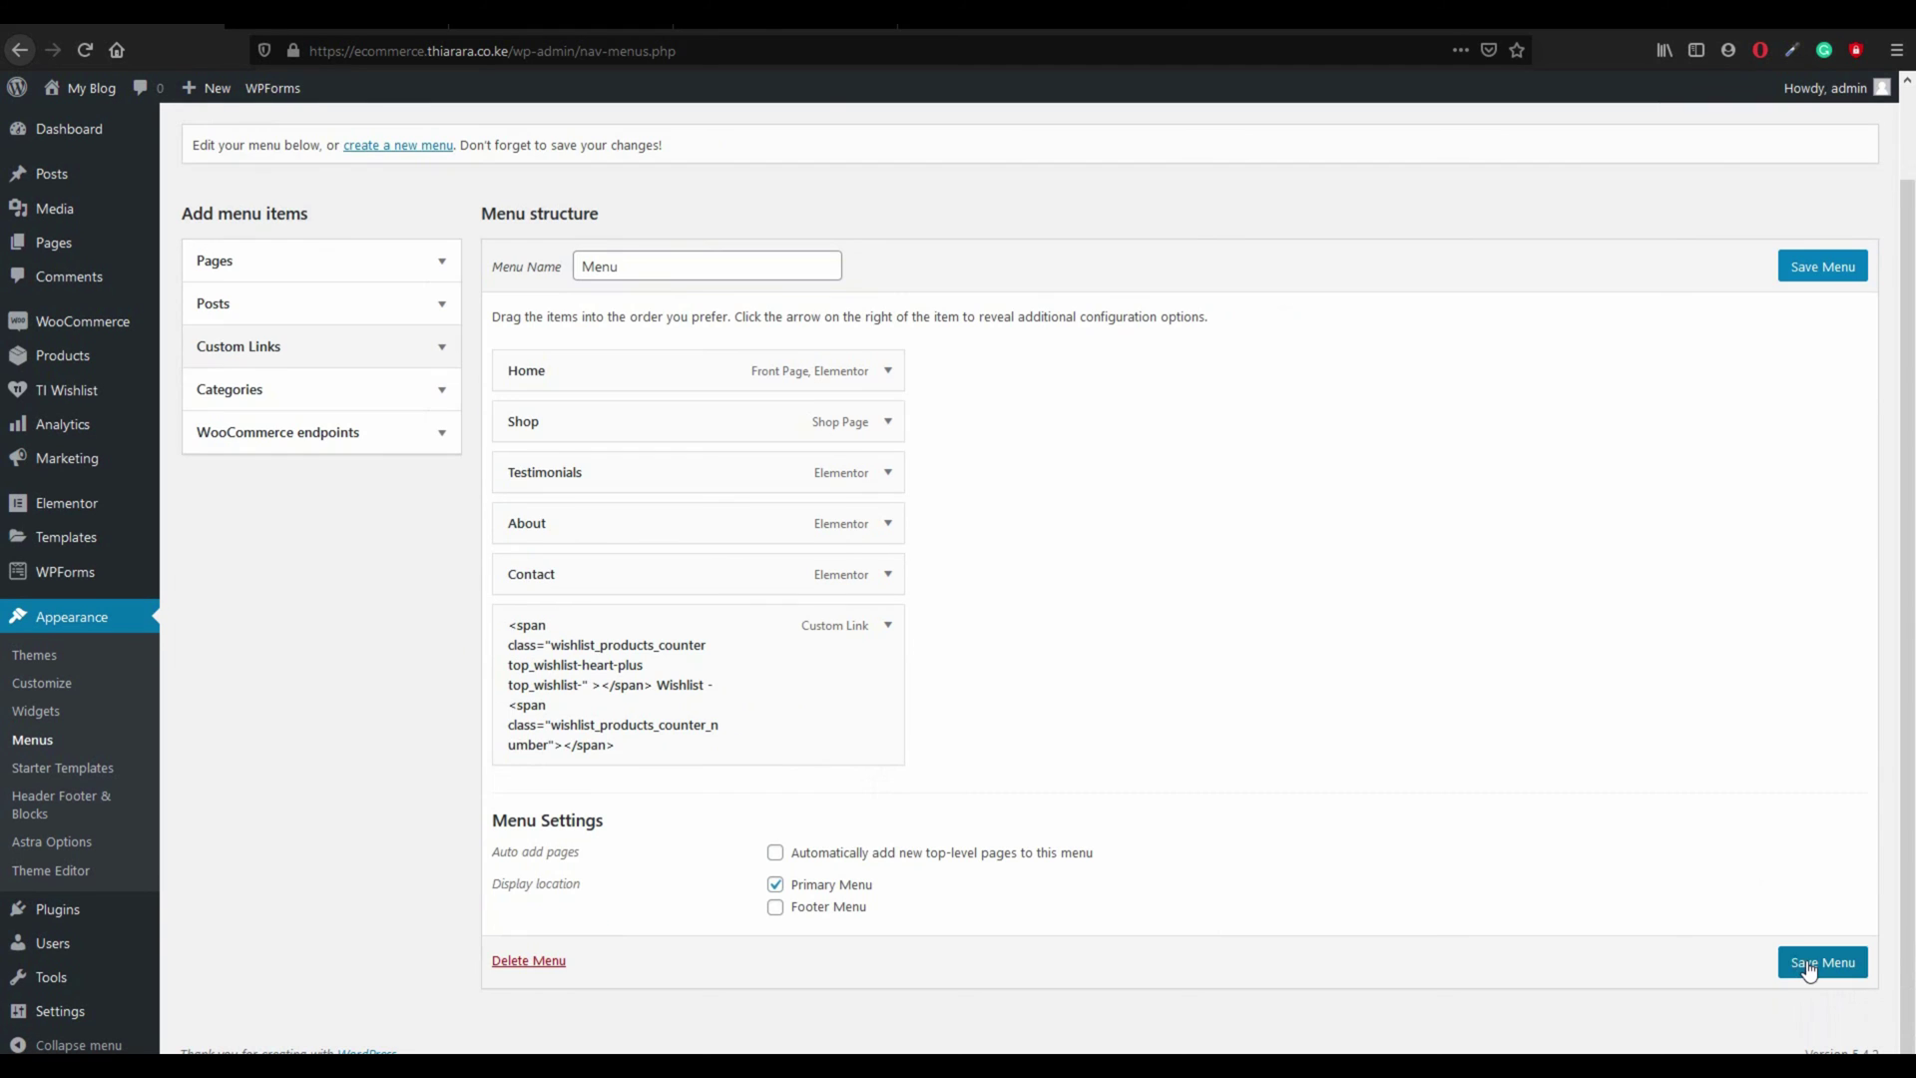
{"action": "left_click", "coordinate": [1808, 966]}
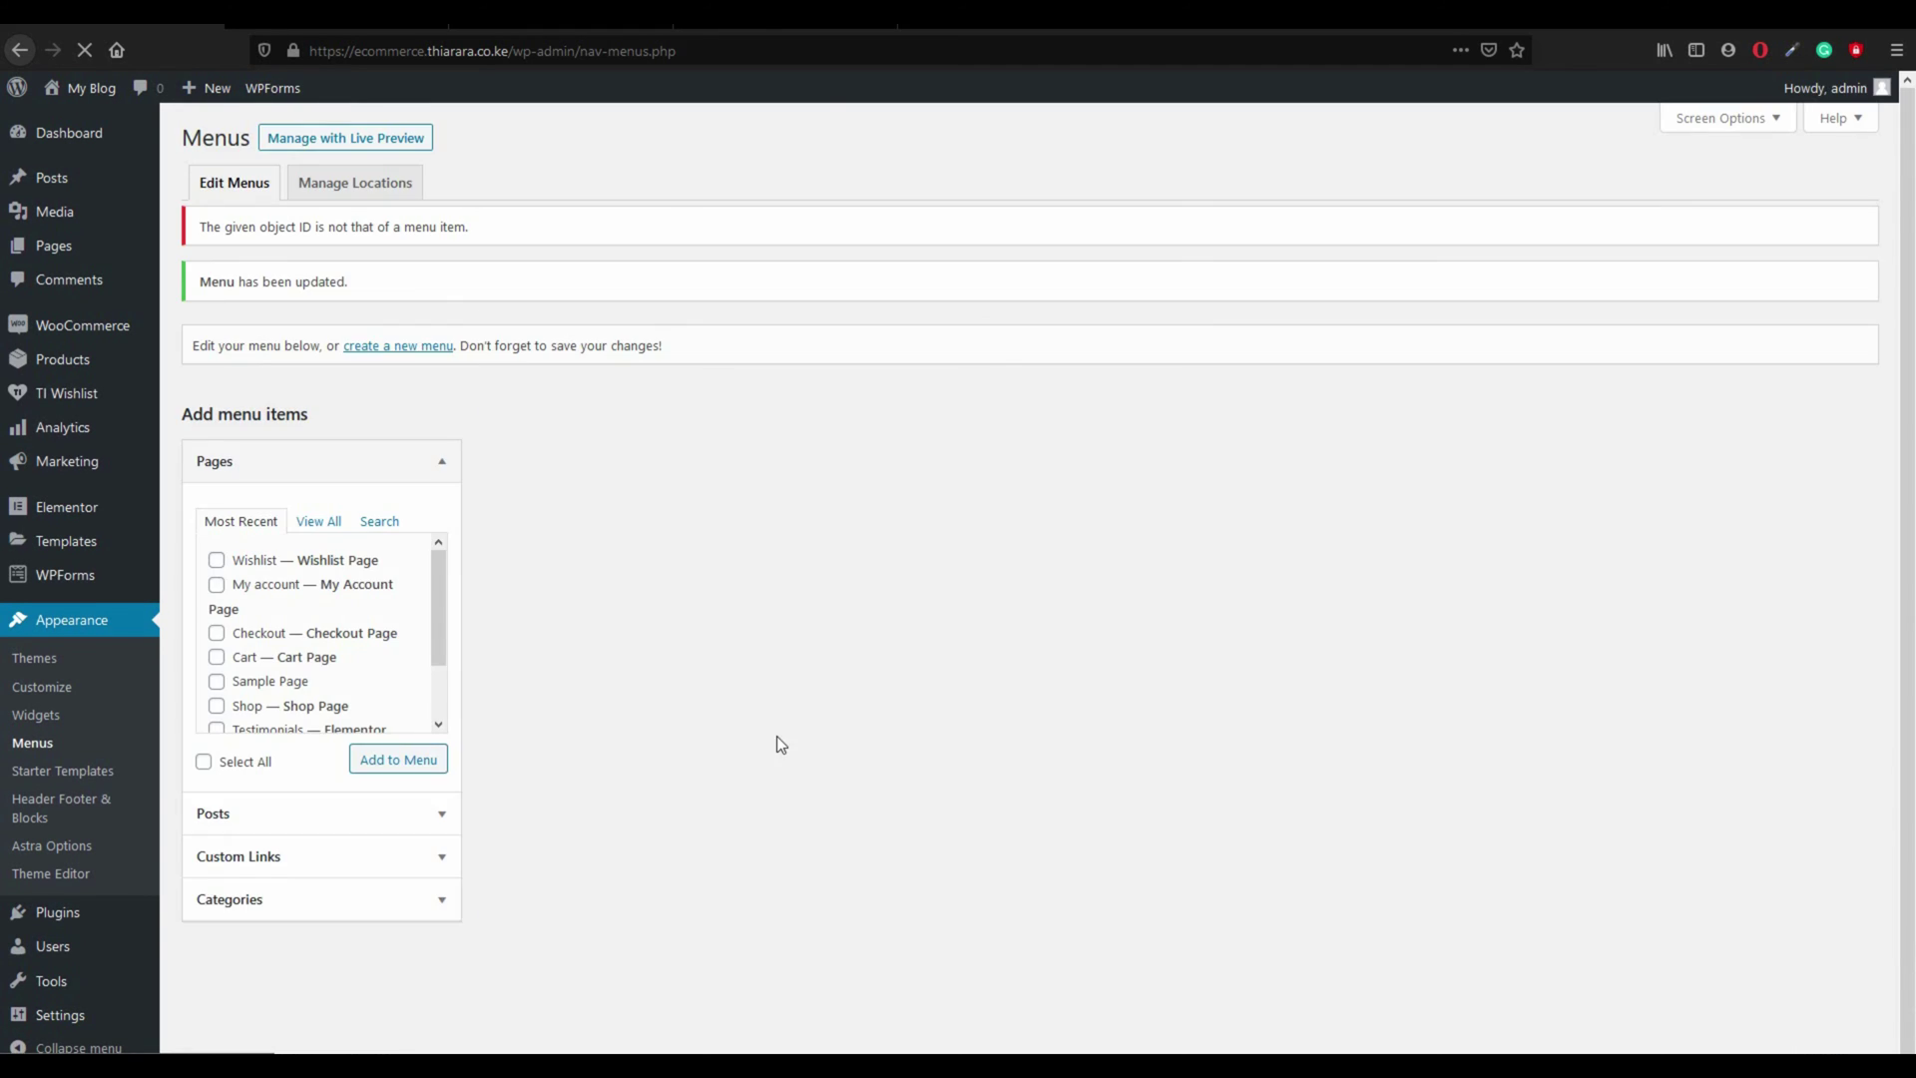
Step: Expand the wishlist counter item in the menu structure, reload the Sport Shoe product page and open the wishlist from its header menu
{"action": "left_click", "coordinate": [771, 818]}
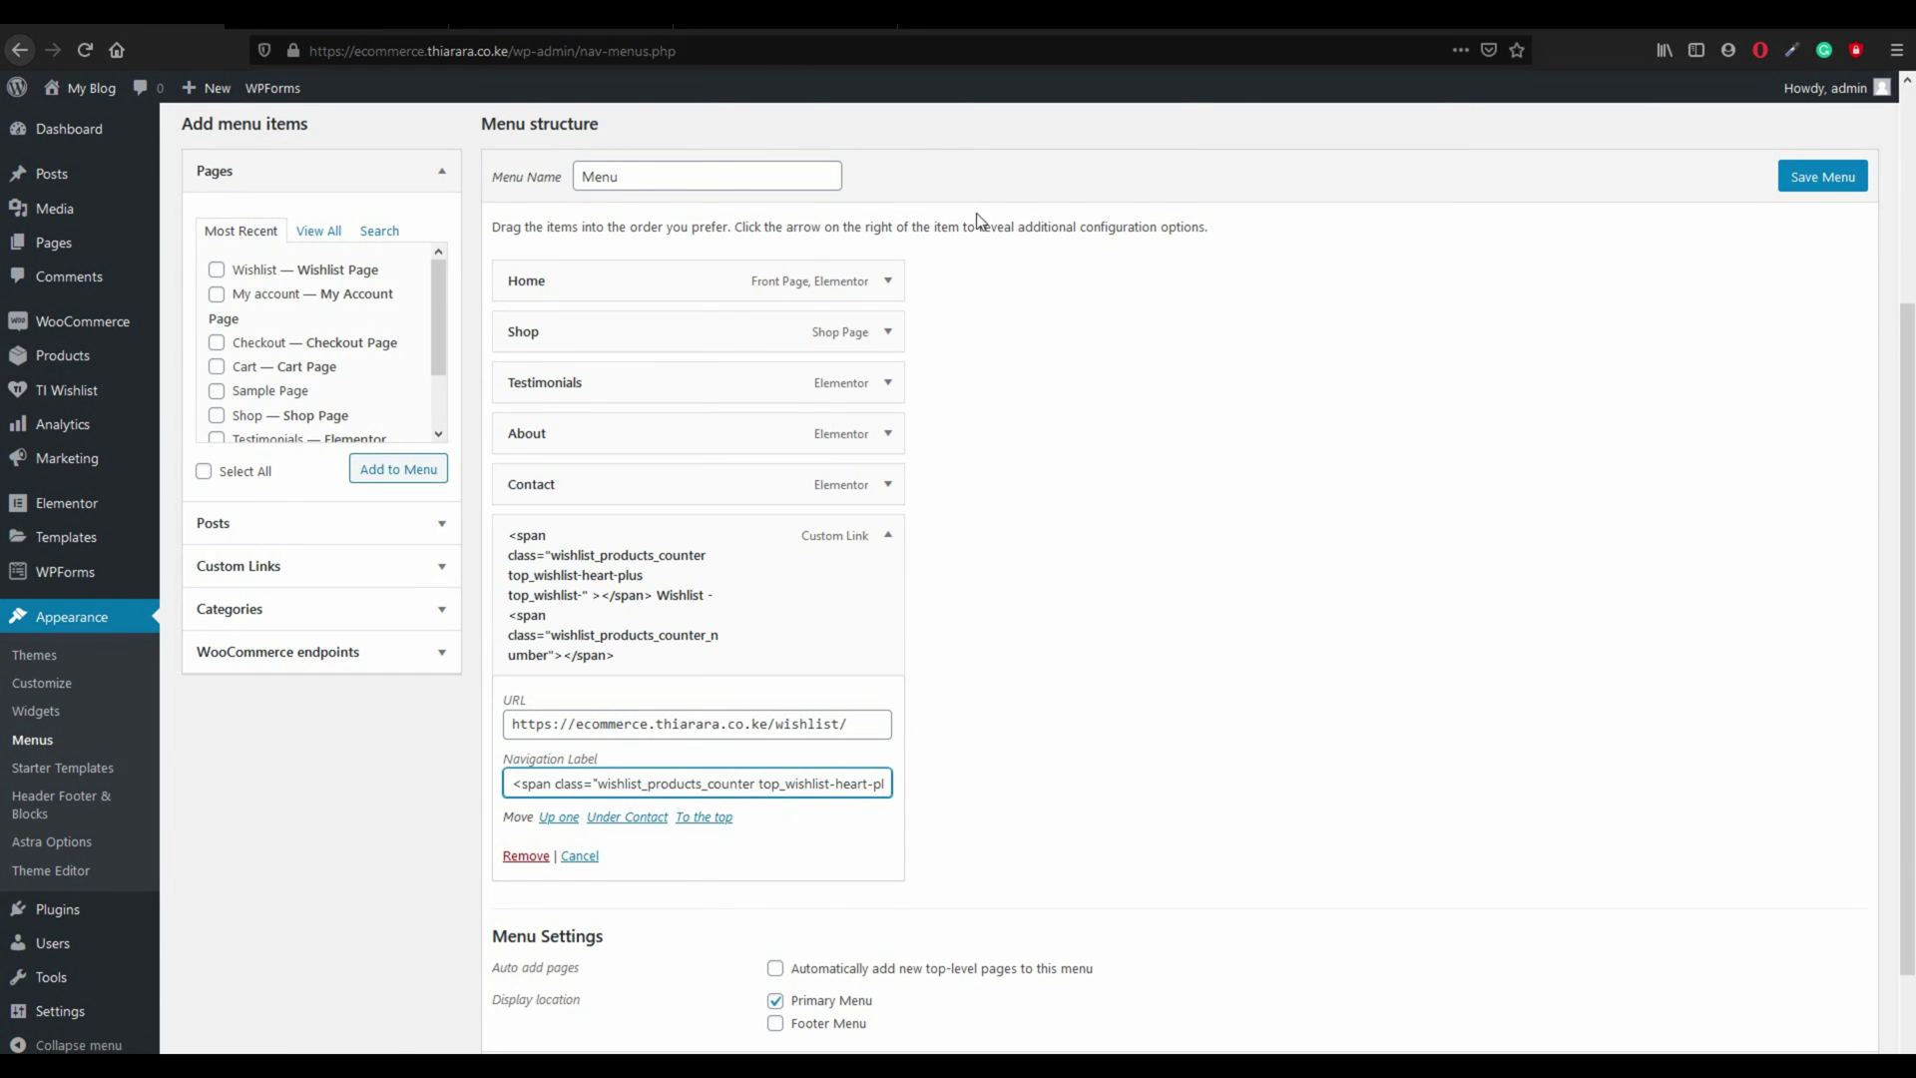
{"action": "left_click", "coordinate": [786, 26]}
{"action": "scroll", "coordinate": [978, 429], "scroll_direction": "up", "scroll_amount": 7}
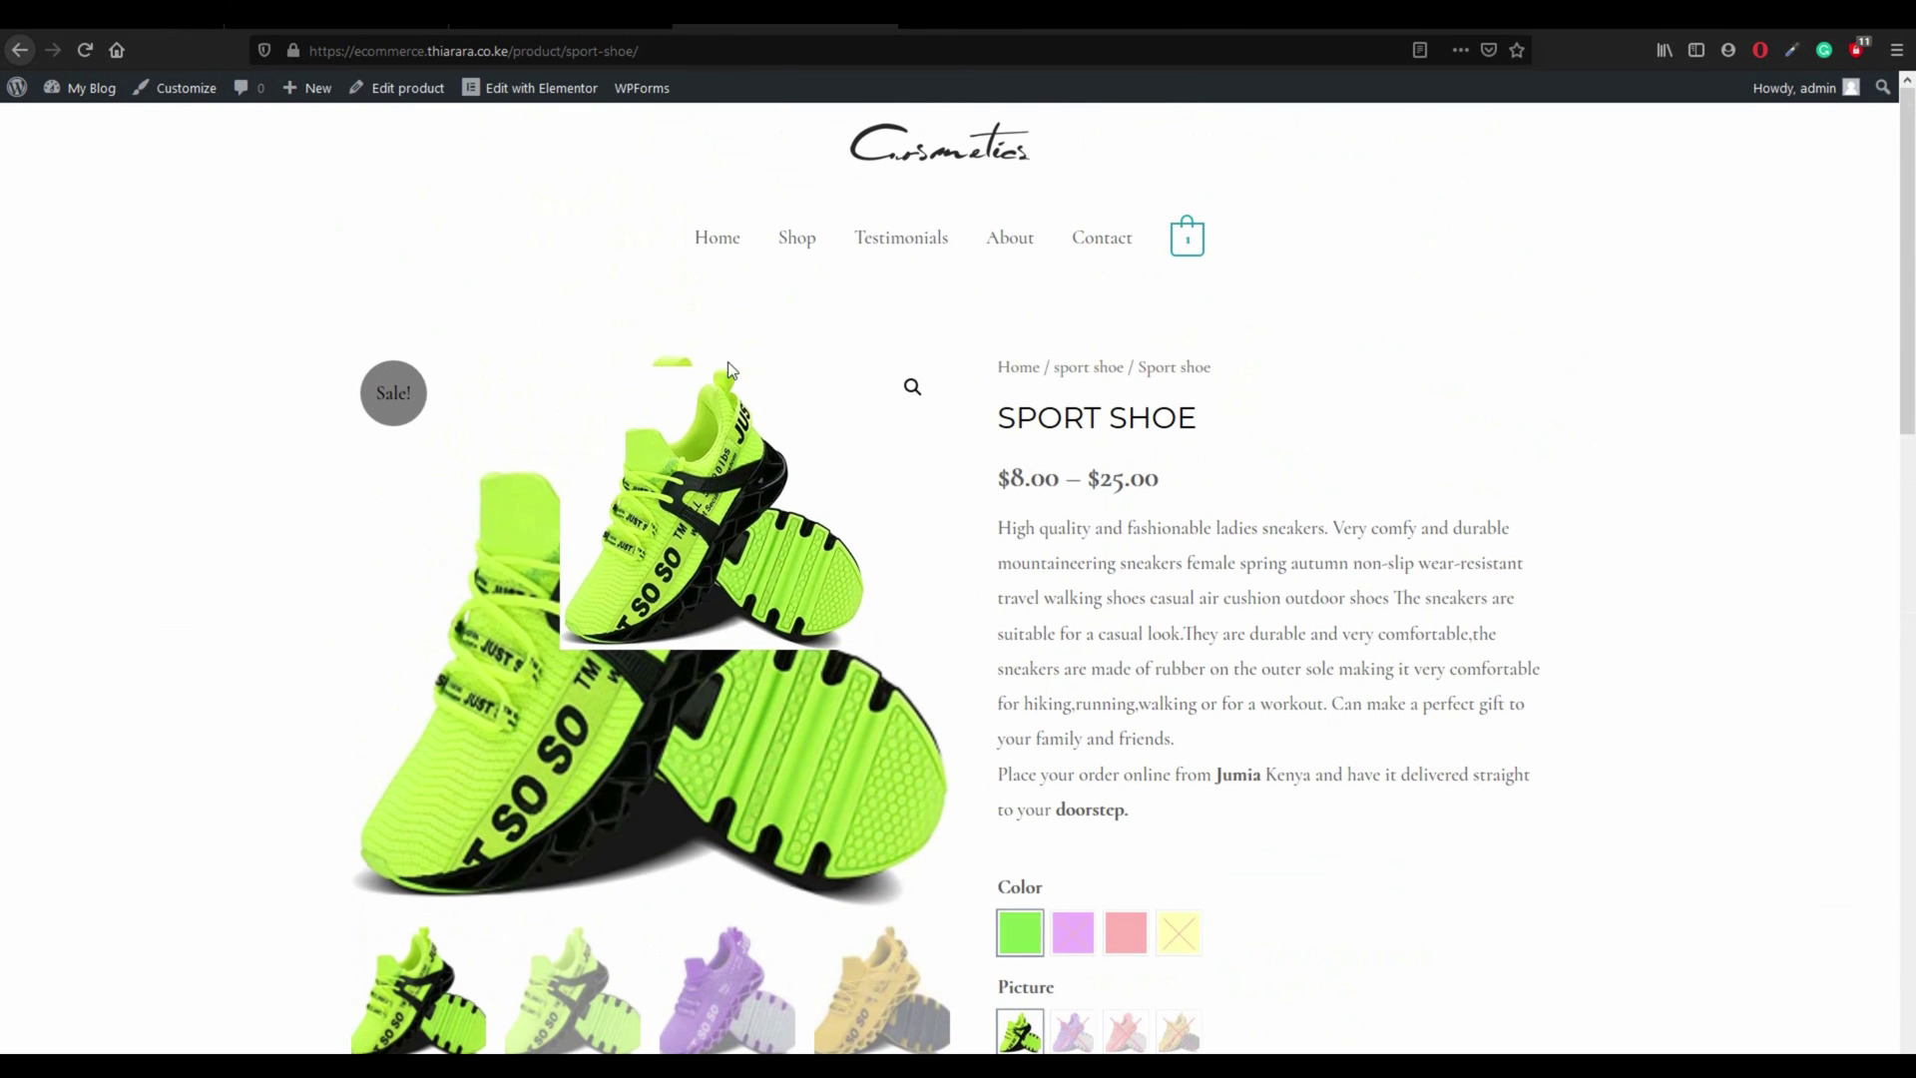
{"action": "left_click", "coordinate": [86, 50]}
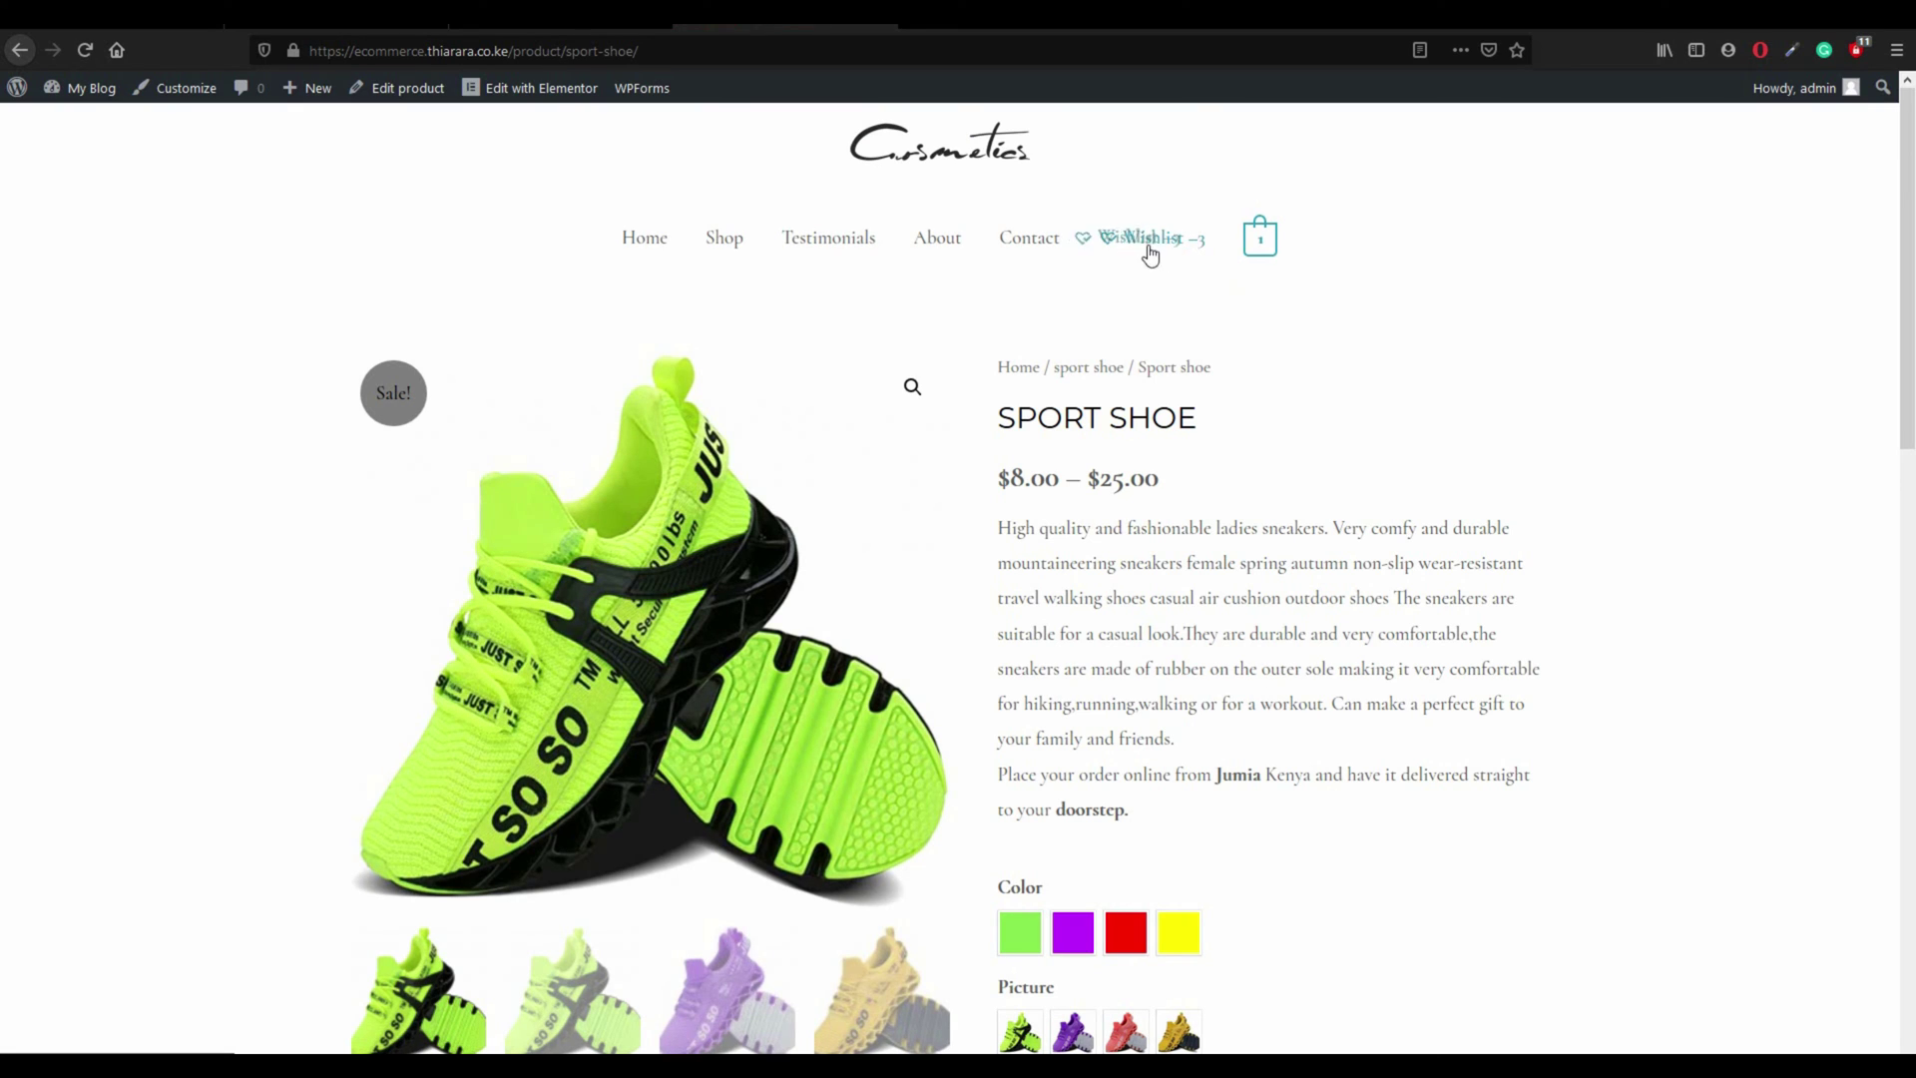
{"action": "left_click", "coordinate": [1181, 249]}
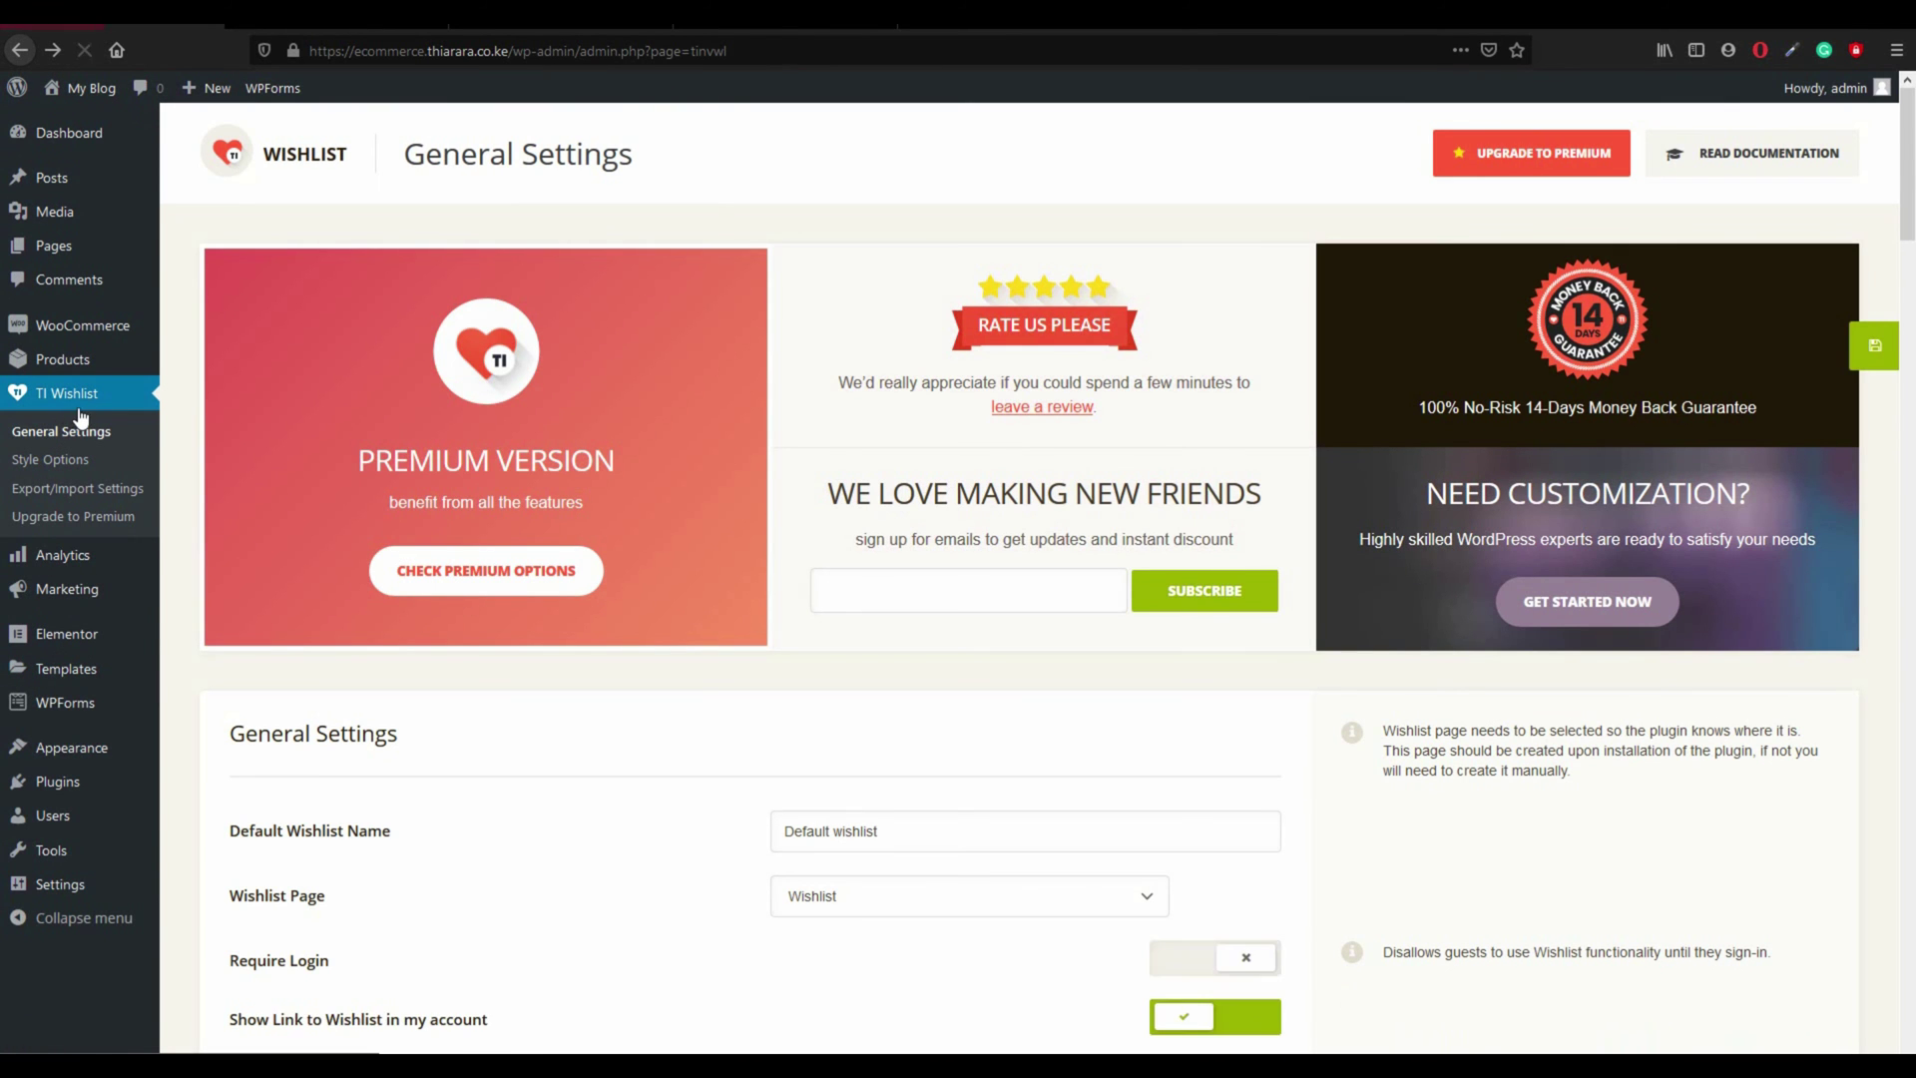
Step: Examine the "Wishlist" Counter Text under Wishlist Product Counter in the TI Wishlist general settings
{"action": "scroll", "coordinate": [868, 898], "scroll_direction": "down", "scroll_amount": 15}
{"action": "scroll", "coordinate": [884, 848], "scroll_direction": "down", "scroll_amount": 15}
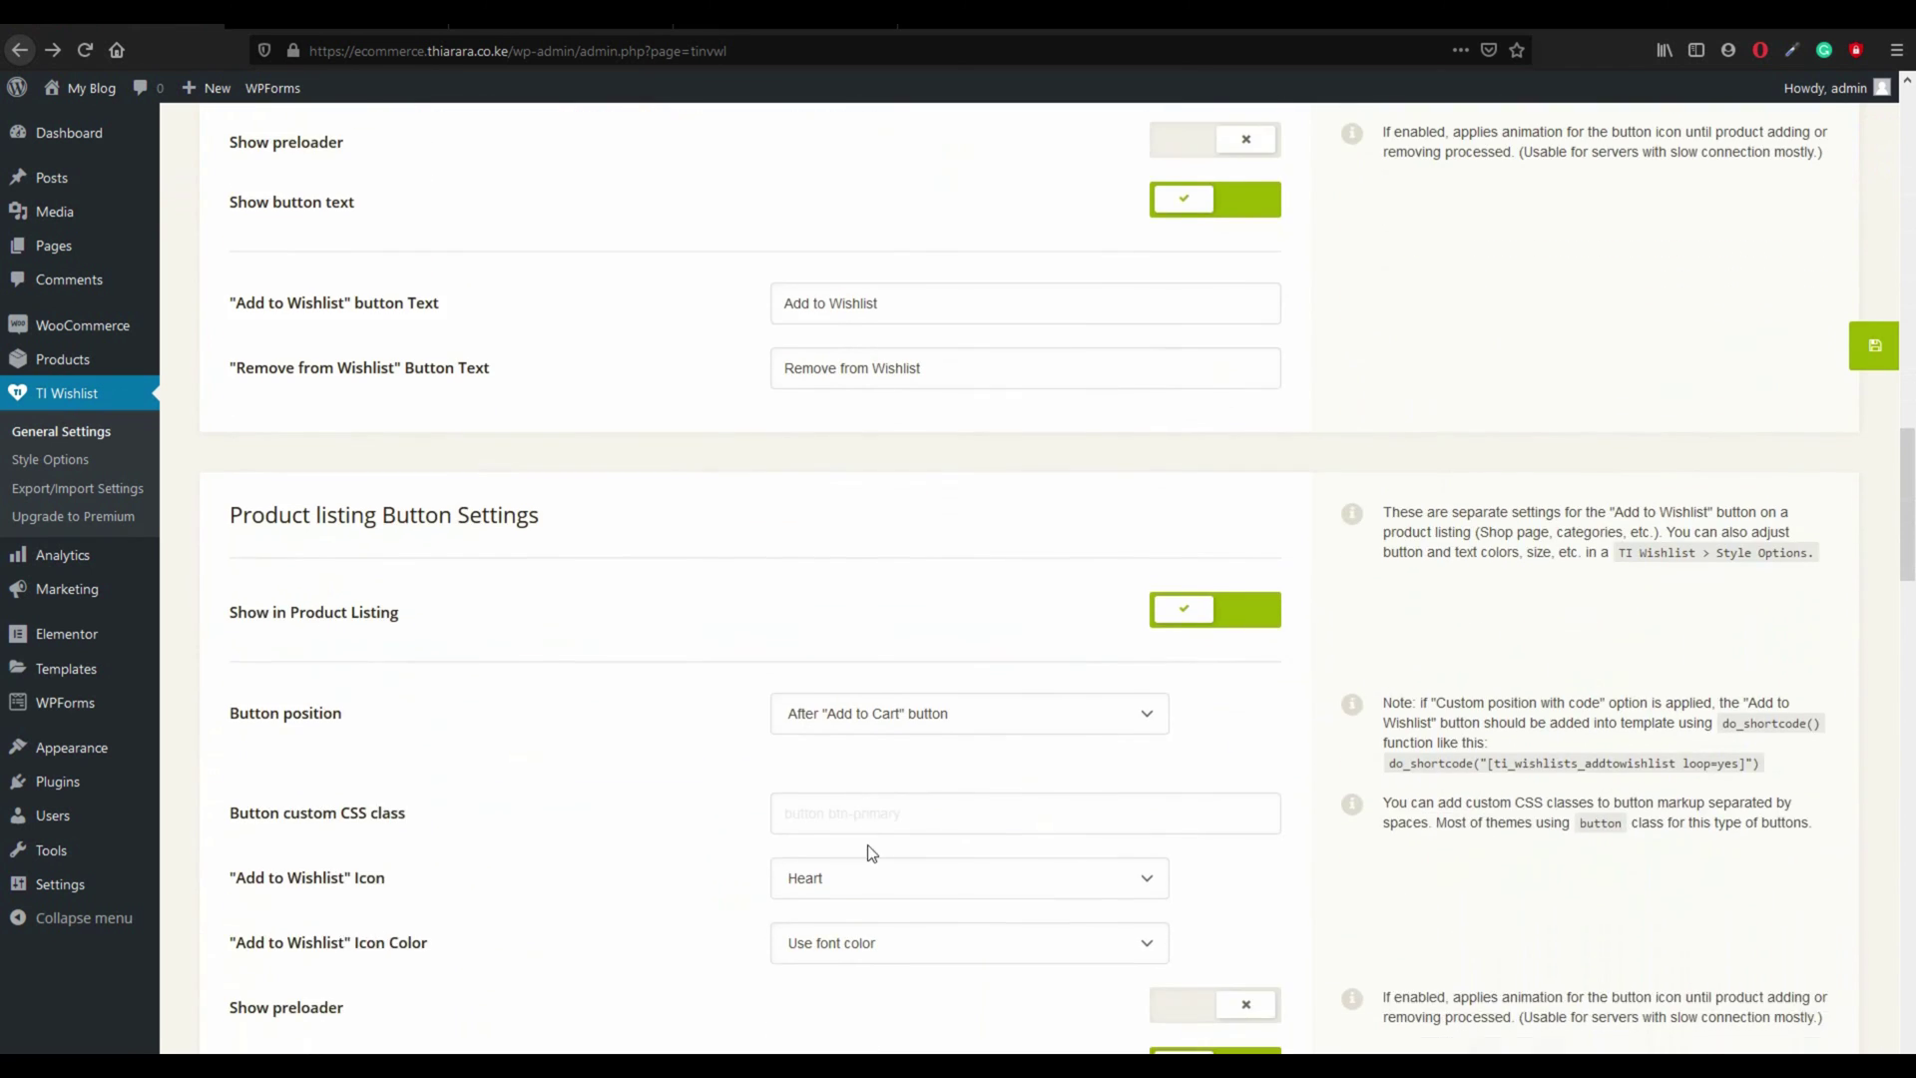
{"action": "scroll", "coordinate": [911, 847], "scroll_direction": "down", "scroll_amount": 5}
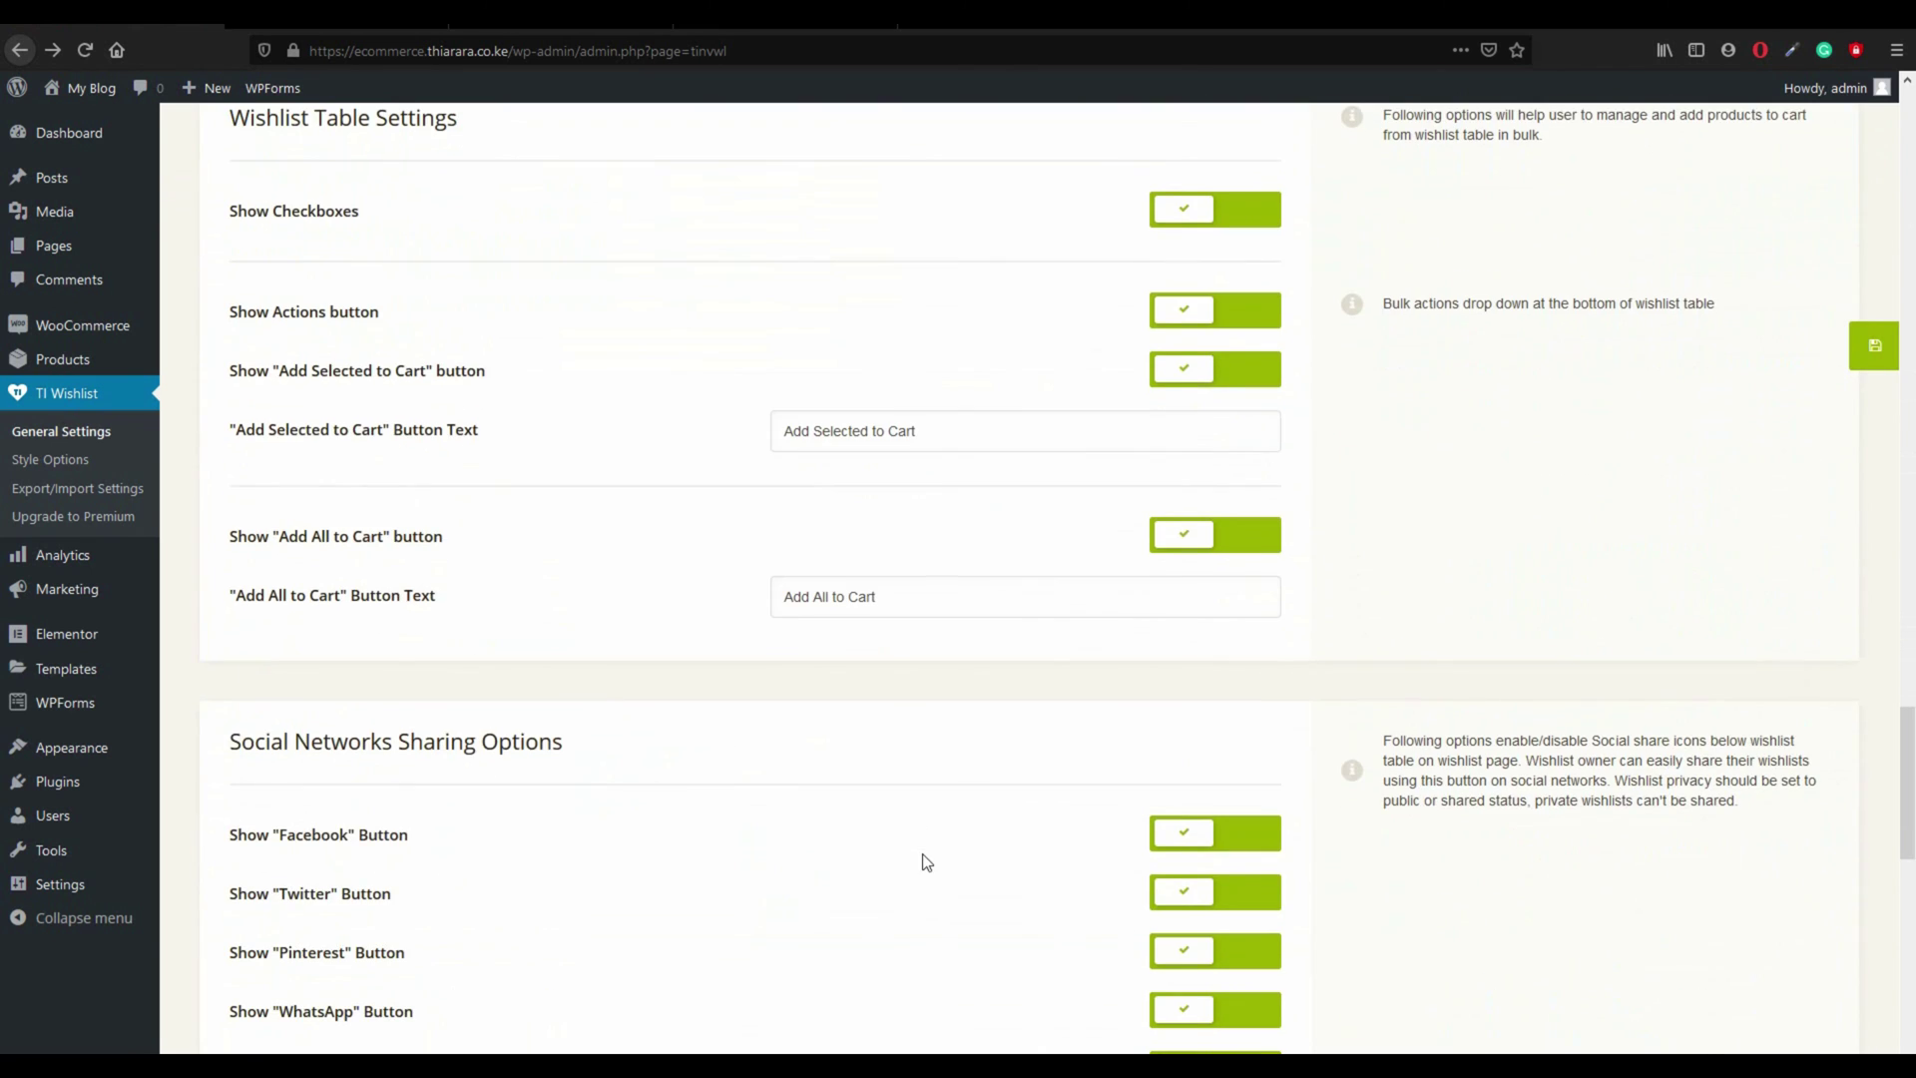
{"action": "scroll", "coordinate": [874, 665], "scroll_direction": "down", "scroll_amount": 12}
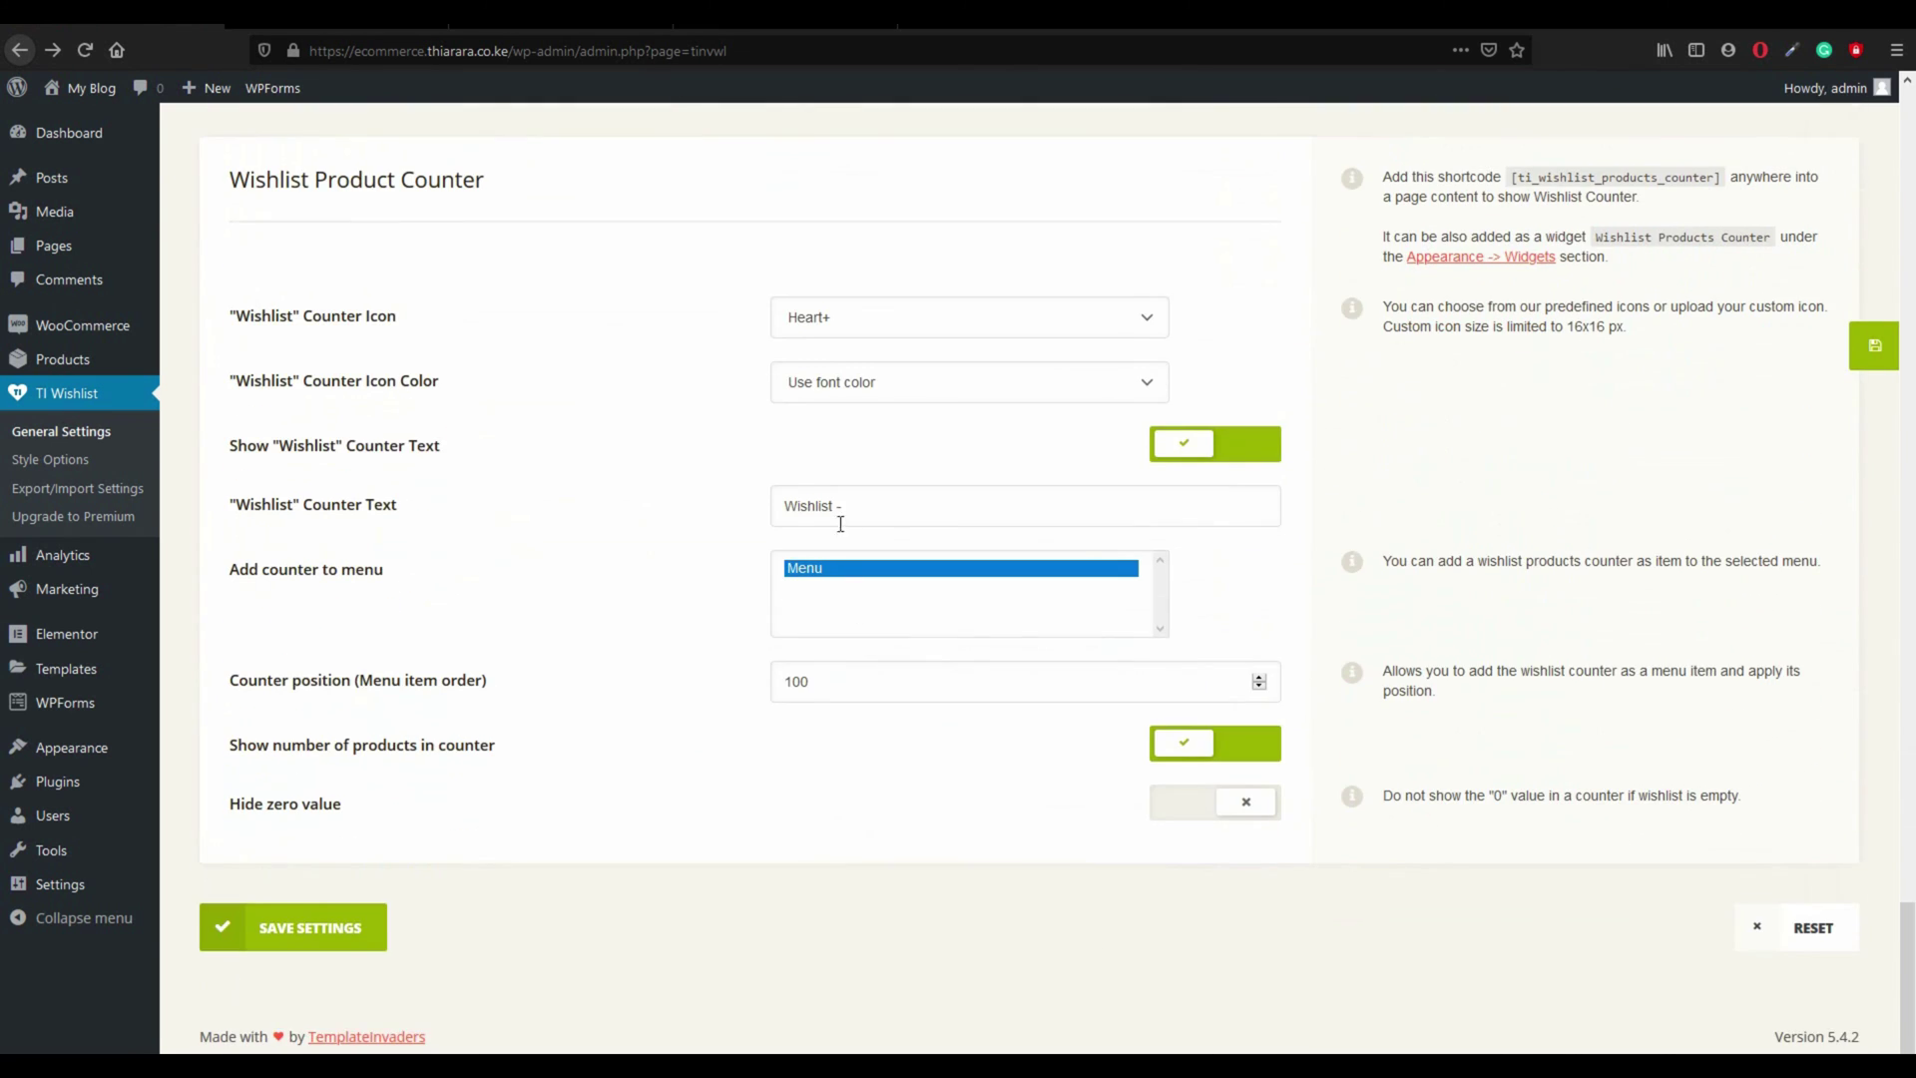
{"action": "left_click_drag", "start_coordinate": [873, 509], "coordinate": [777, 510]}
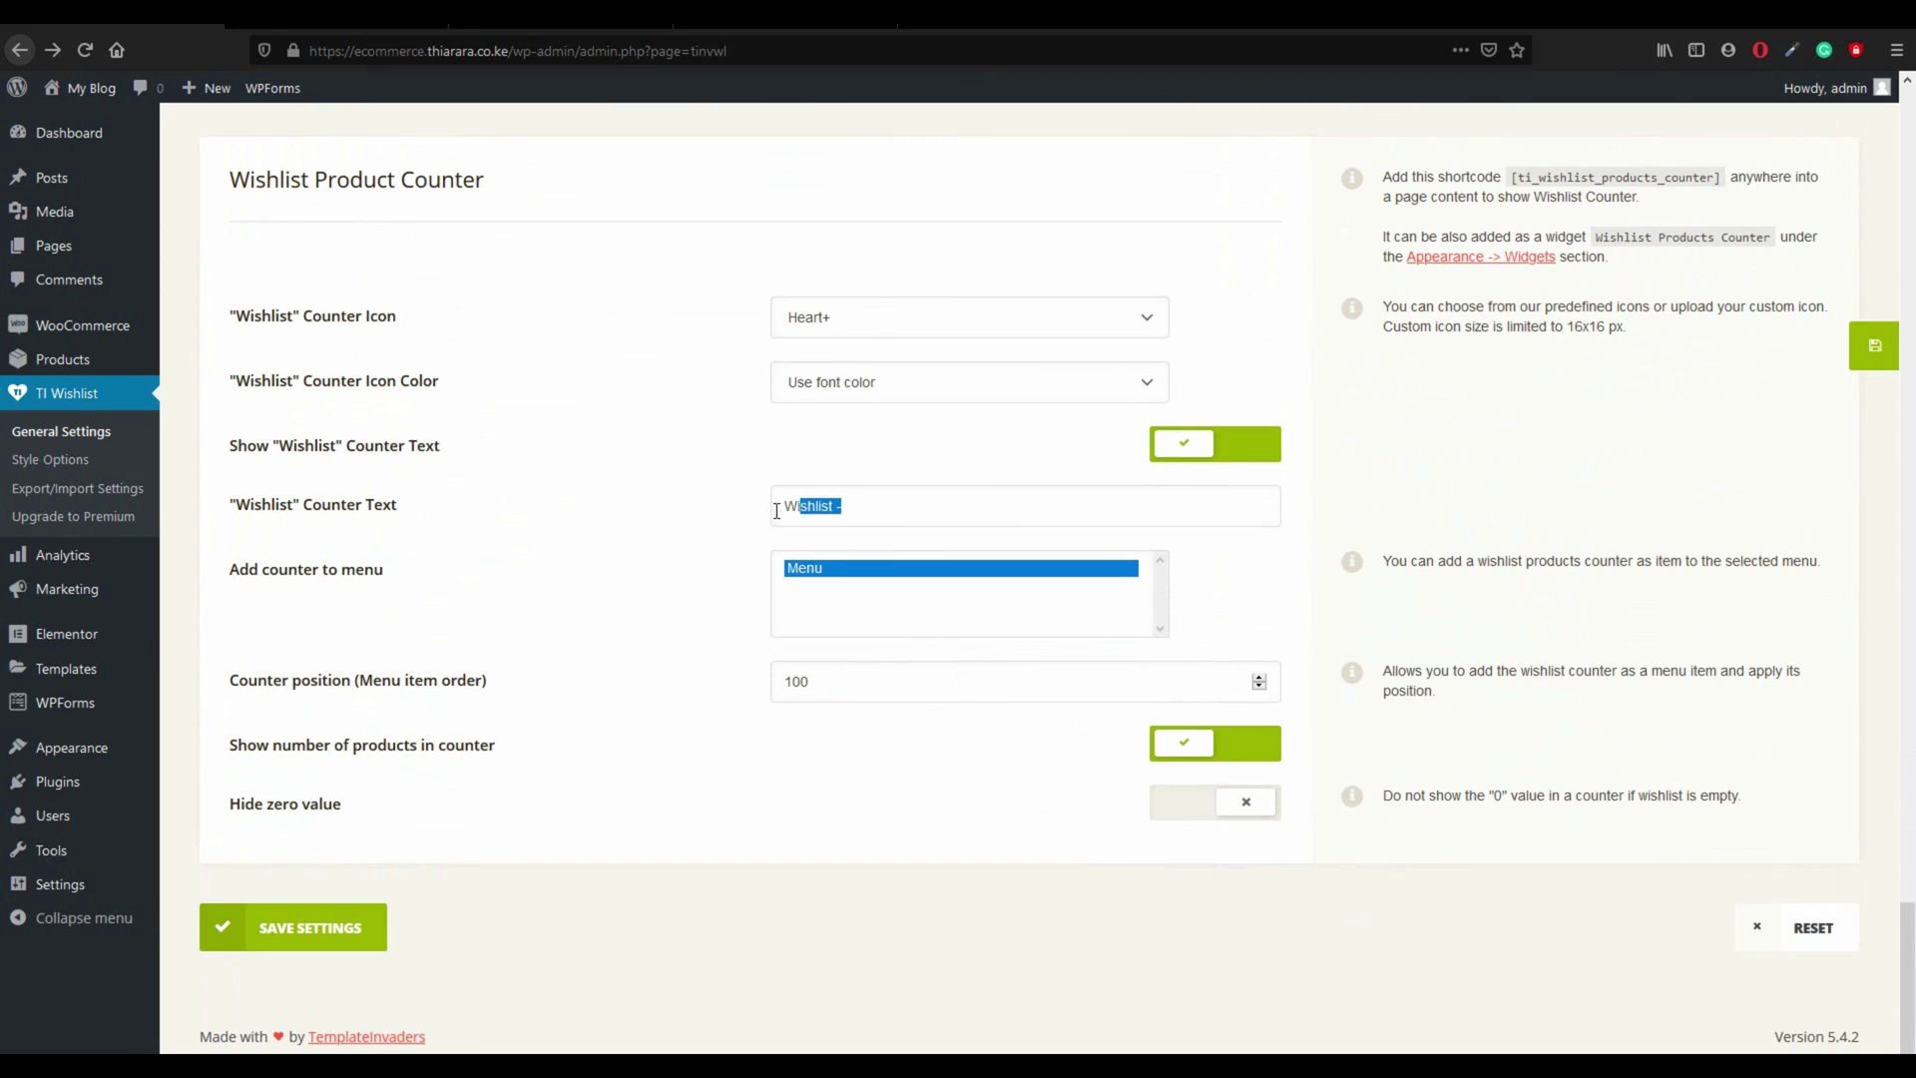
{"action": "left_click", "coordinate": [845, 507]}
Step: Turn off Use Theme style in the Wishlist Style Options and review the text, link, field and button styling options
{"action": "left_click", "coordinate": [55, 460]}
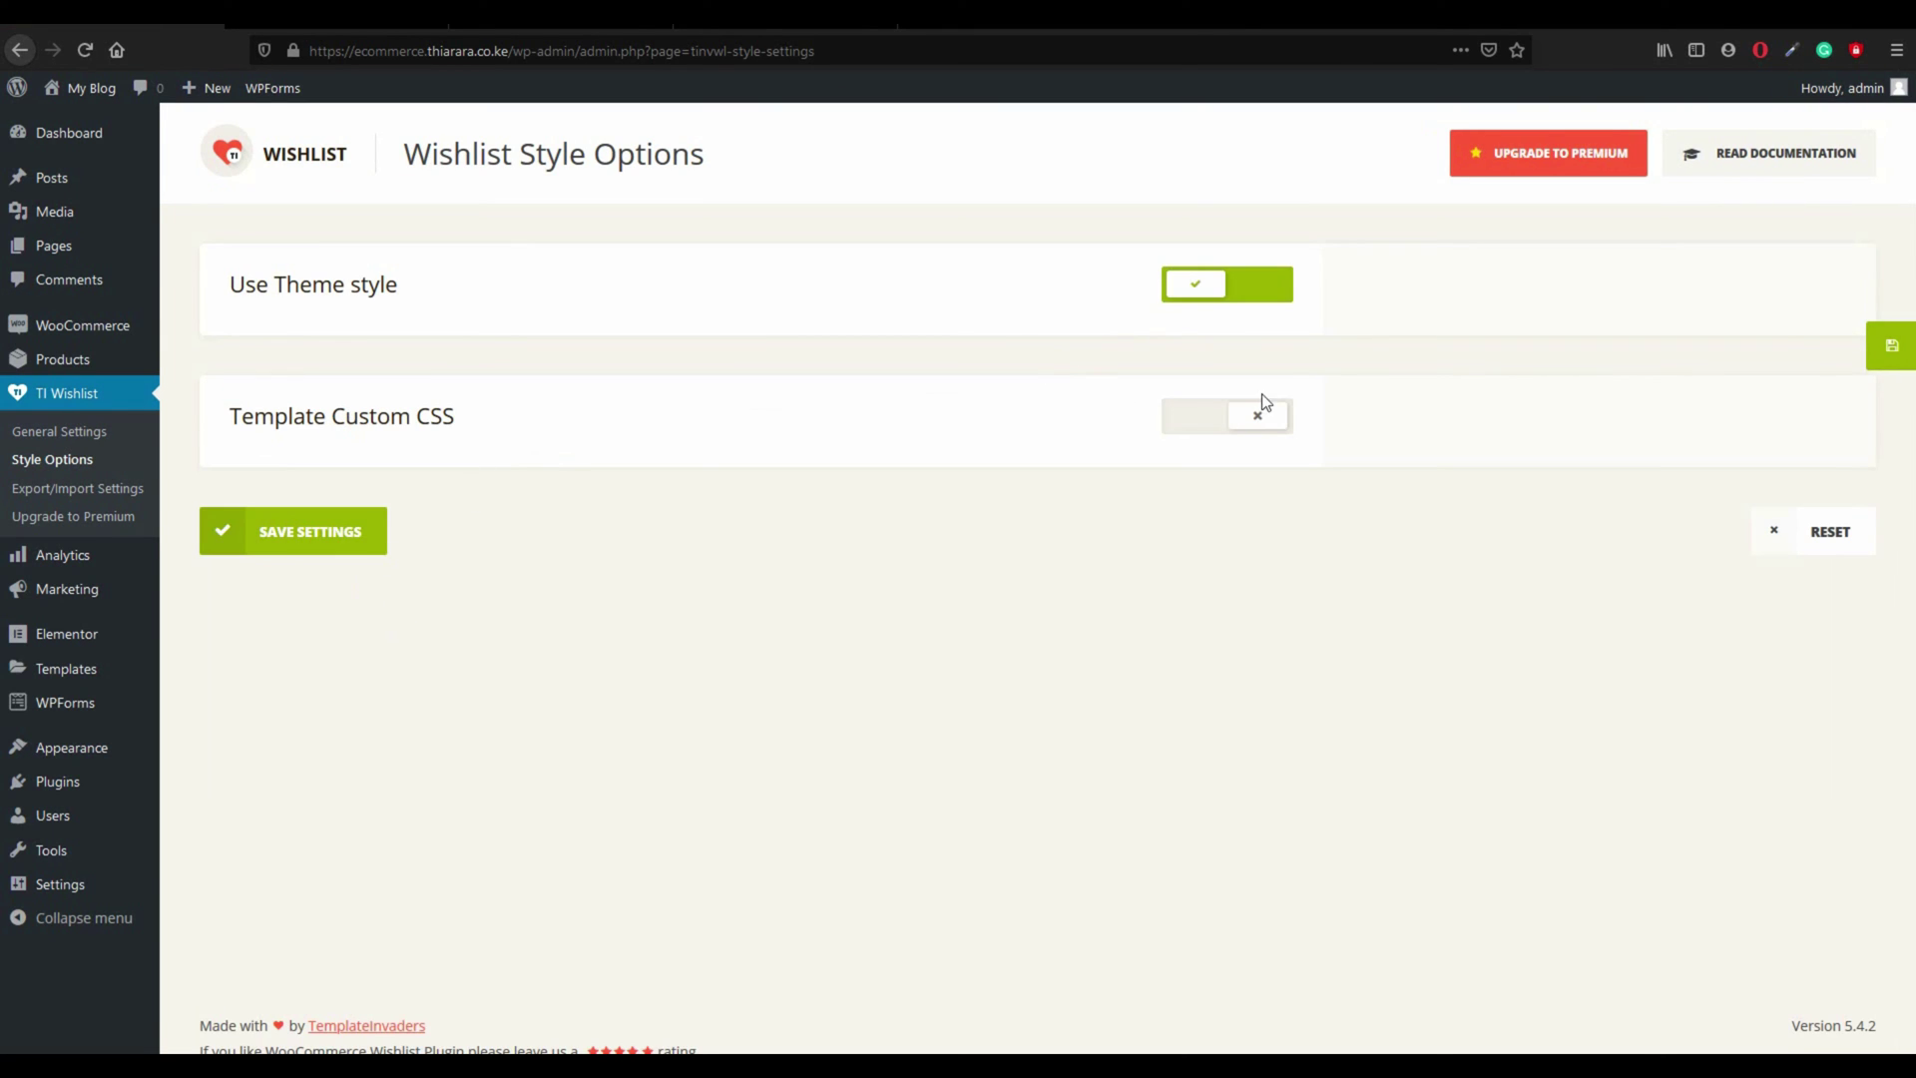
{"action": "left_click", "coordinate": [456, 297]}
{"action": "scroll", "coordinate": [949, 585], "scroll_direction": "down", "scroll_amount": 6}
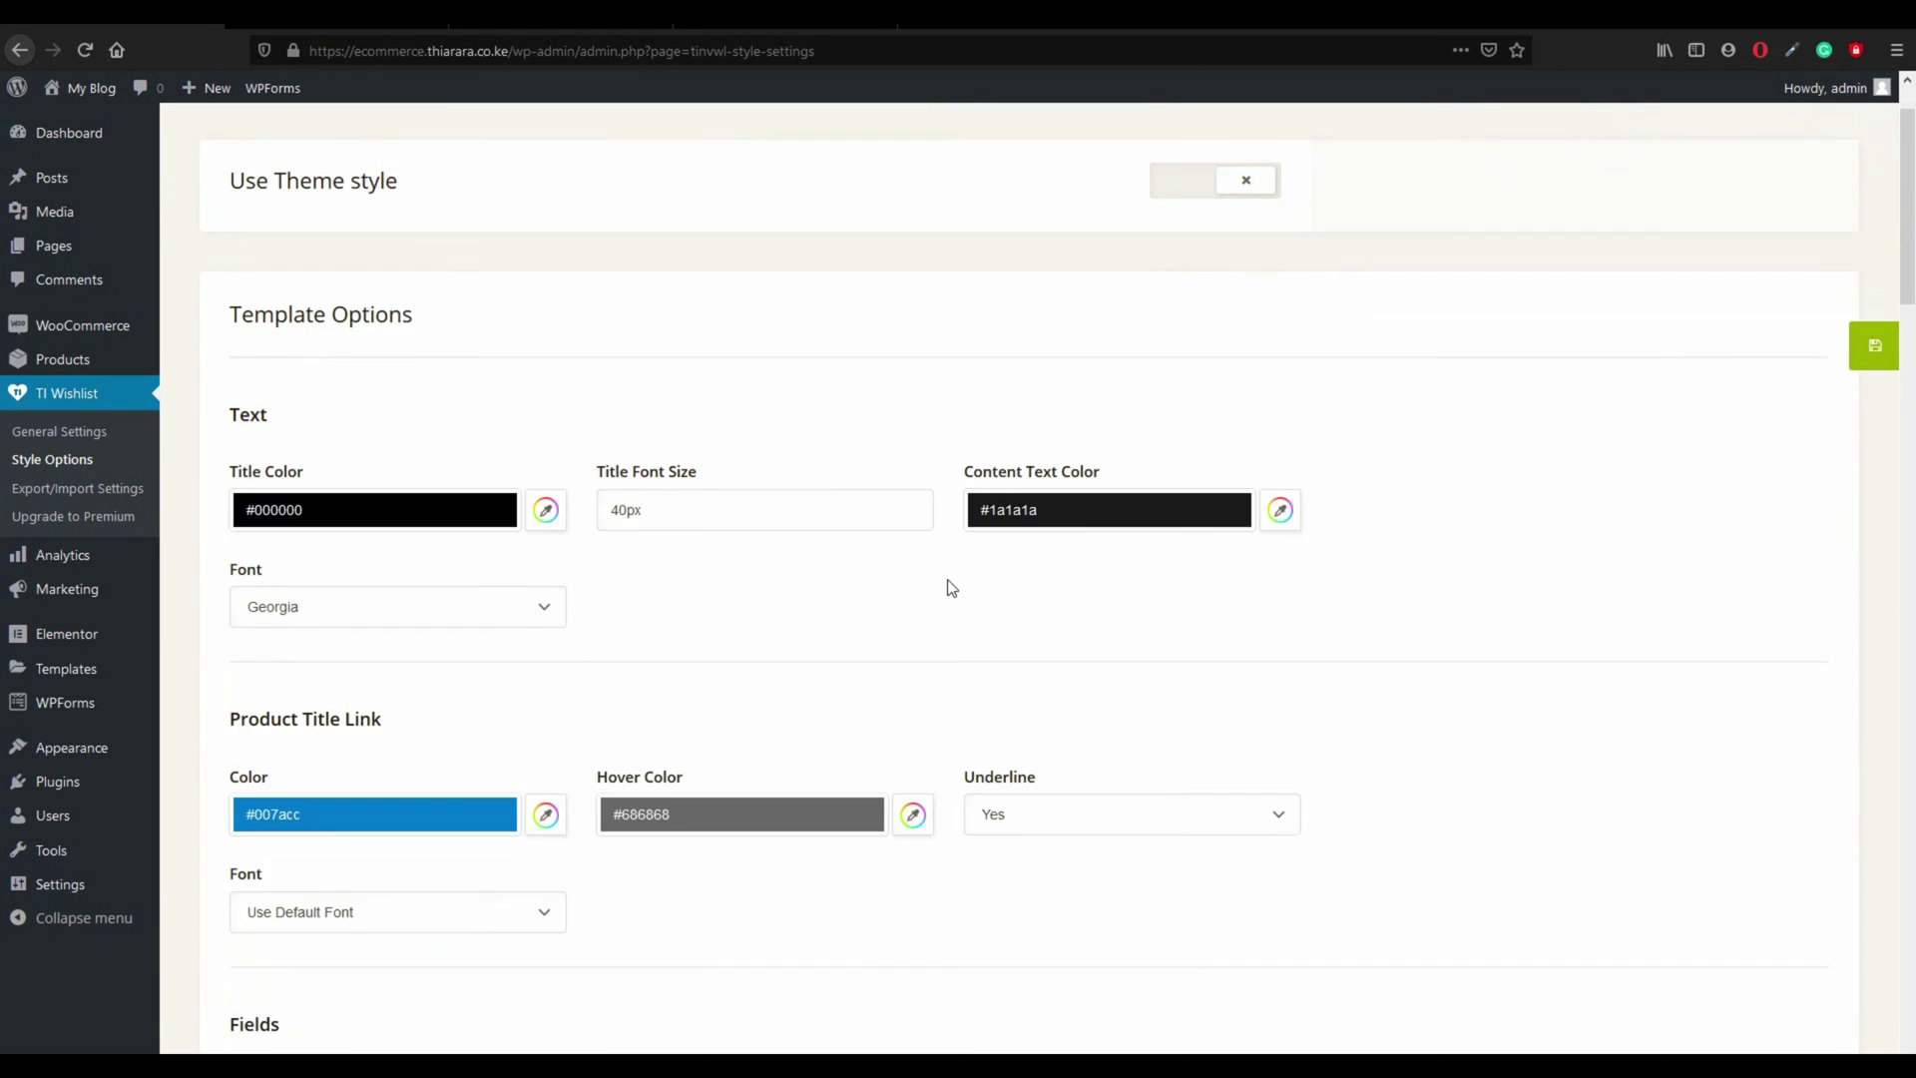
{"action": "scroll", "coordinate": [1164, 617], "scroll_direction": "down", "scroll_amount": 13}
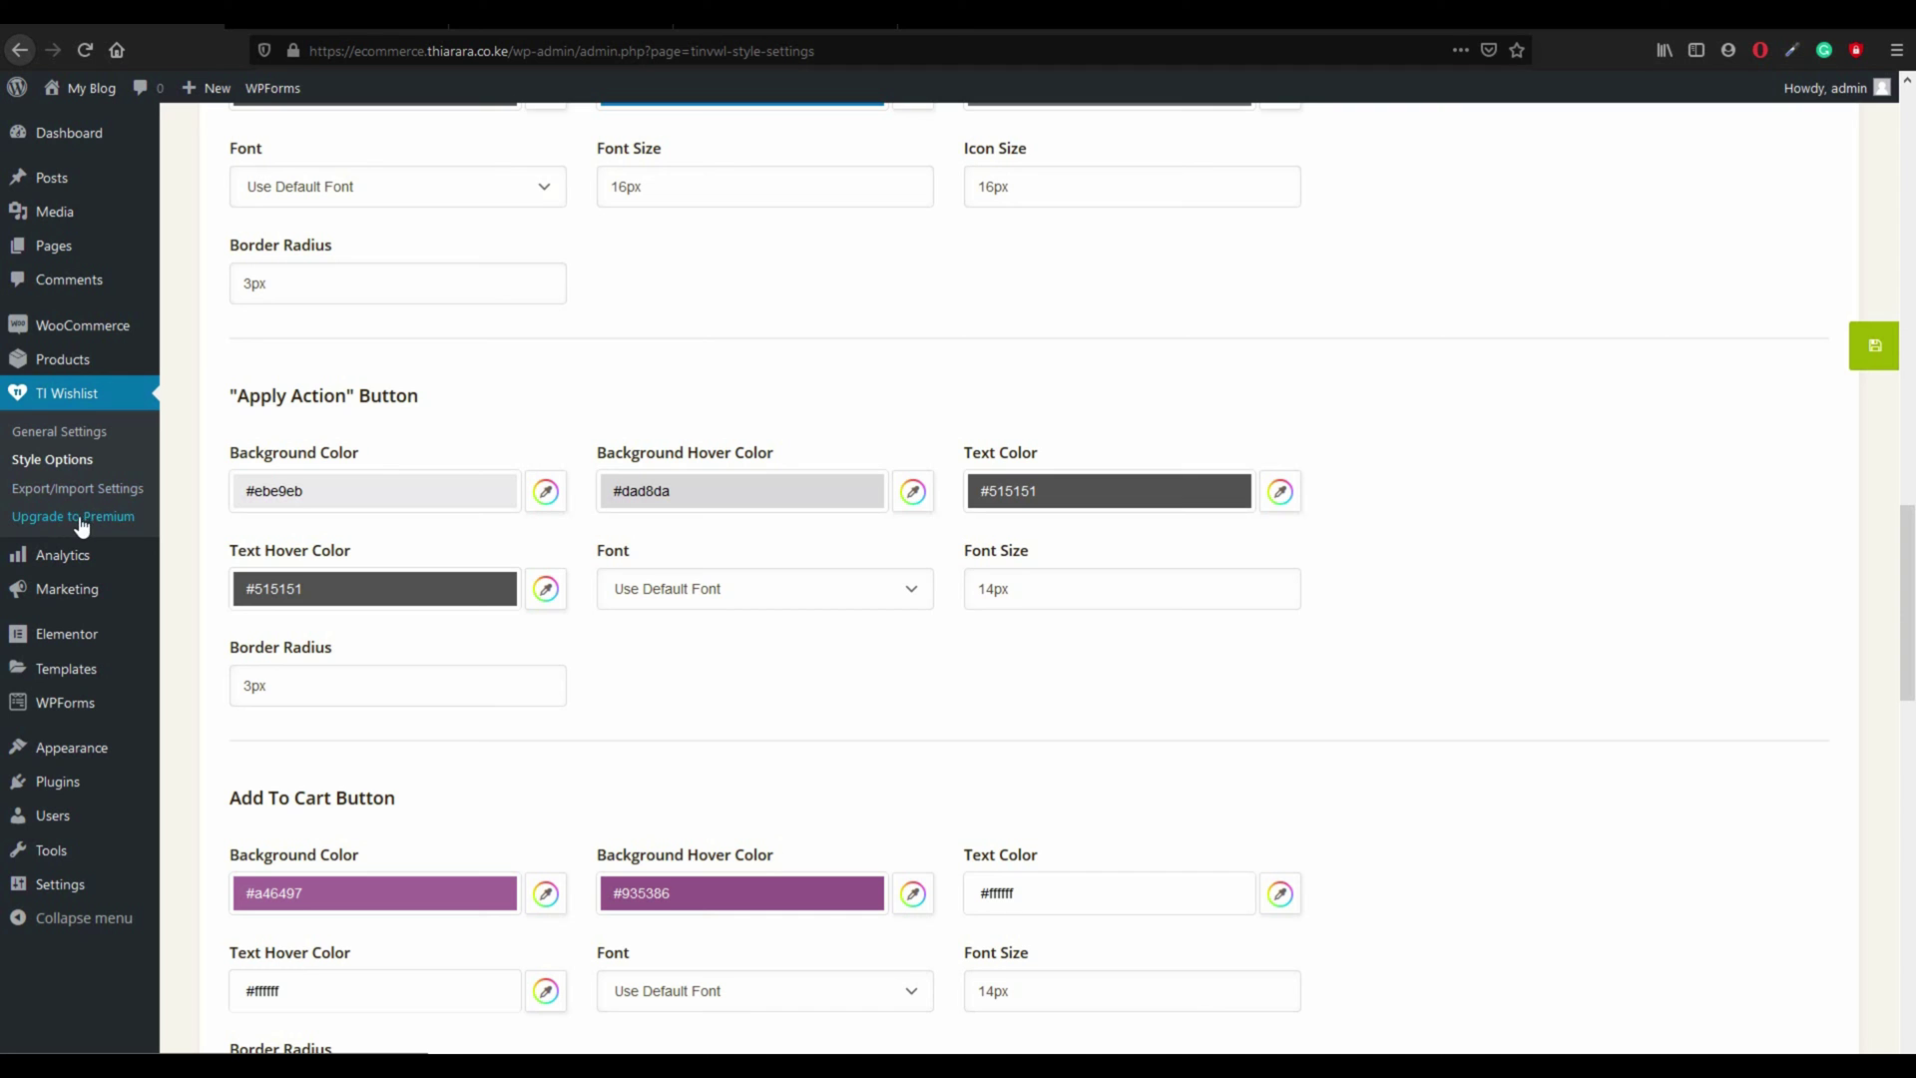
{"action": "scroll", "coordinate": [928, 616], "scroll_direction": "up", "scroll_amount": 17}
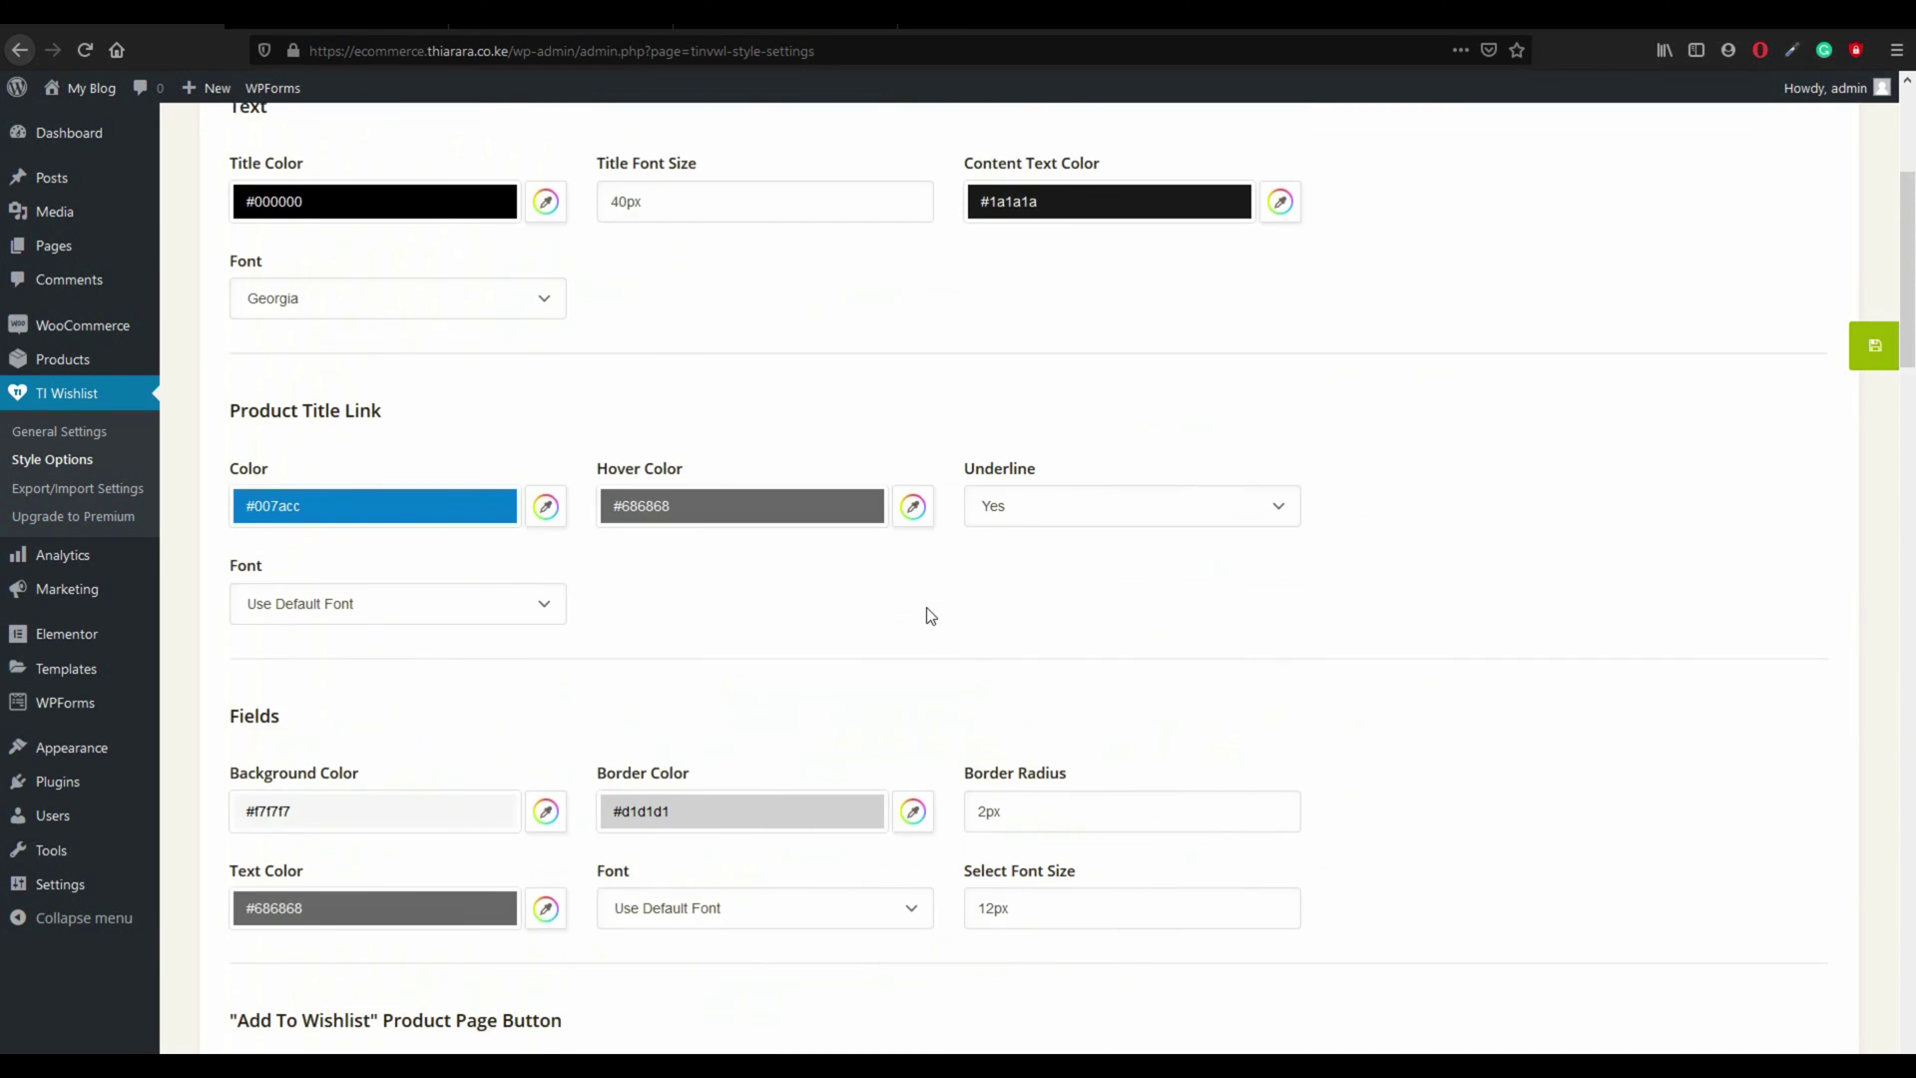
{"action": "scroll", "coordinate": [931, 616], "scroll_direction": "up", "scroll_amount": 4}
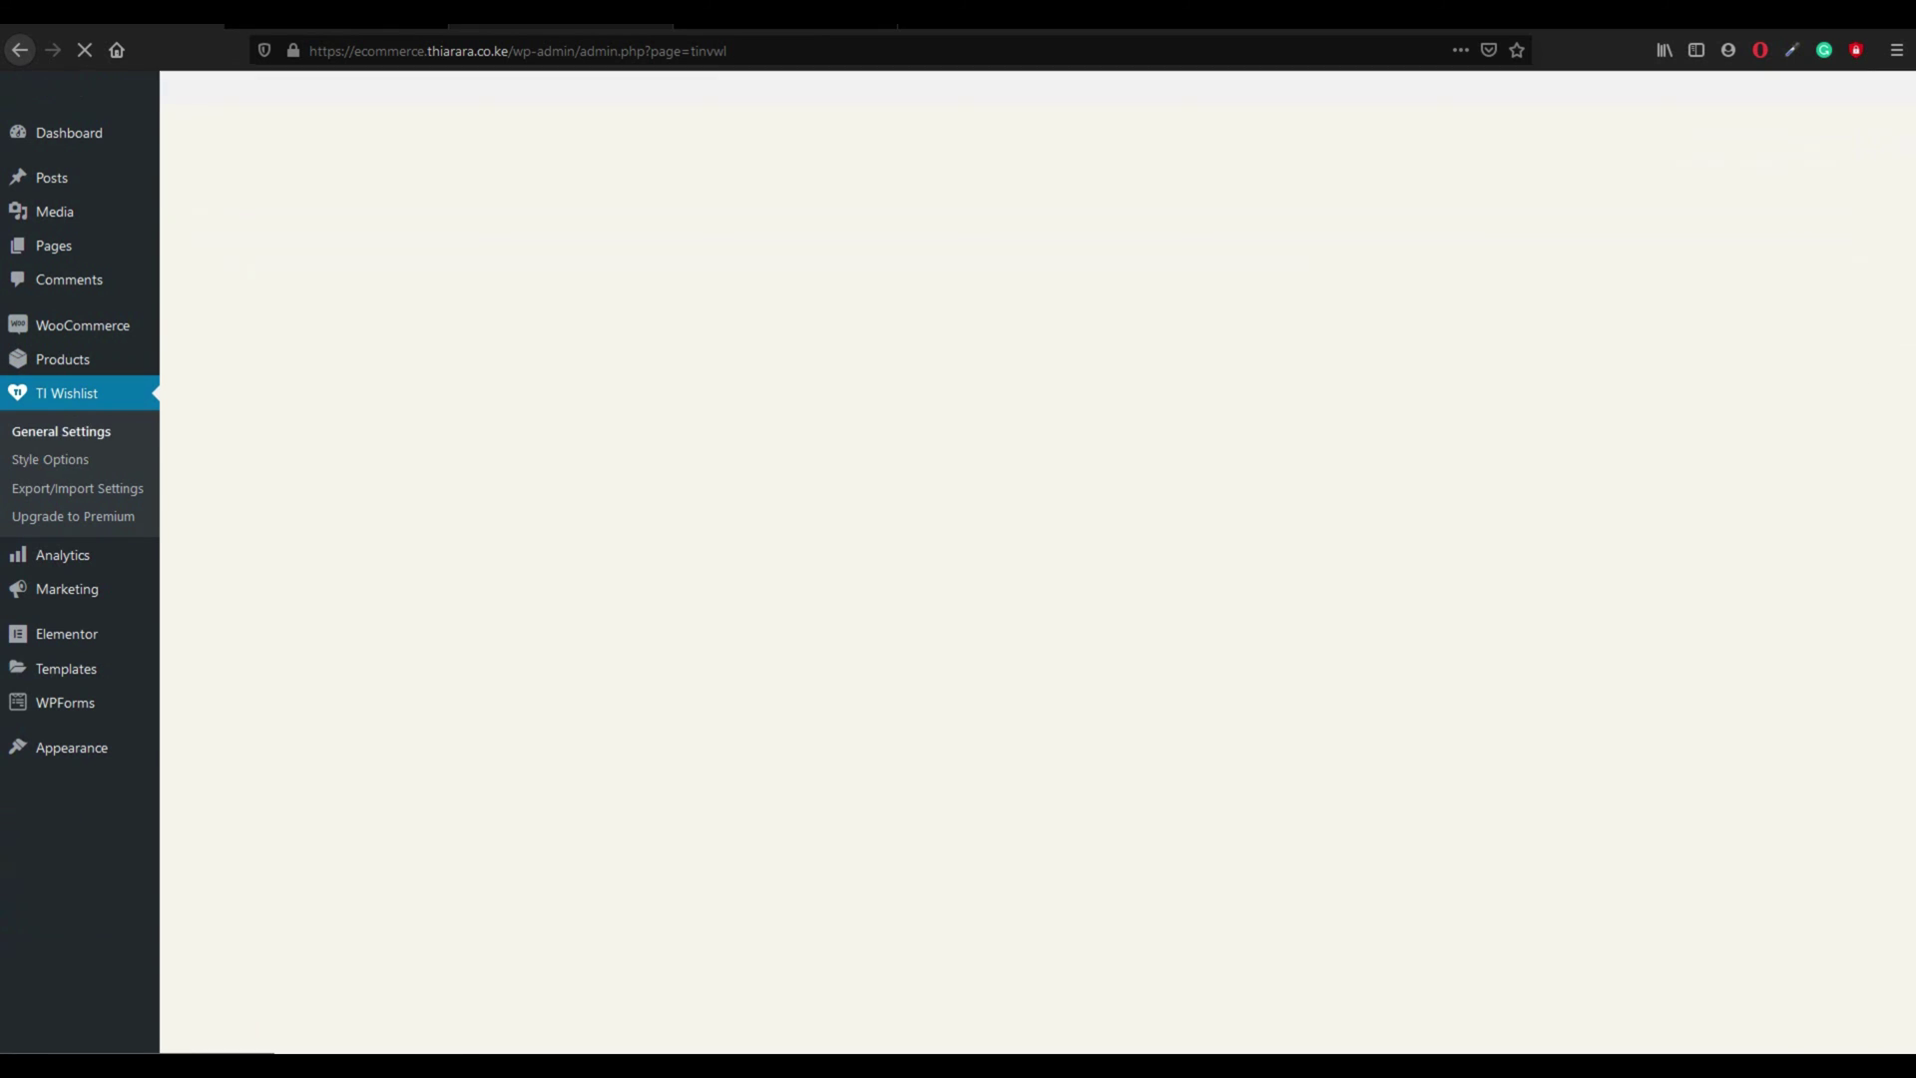
Step: Open the storefront Shop page, and clear the "Wishlist" Counter Text in the general settings and save them
{"action": "key", "text": "ctrl+Tab"}
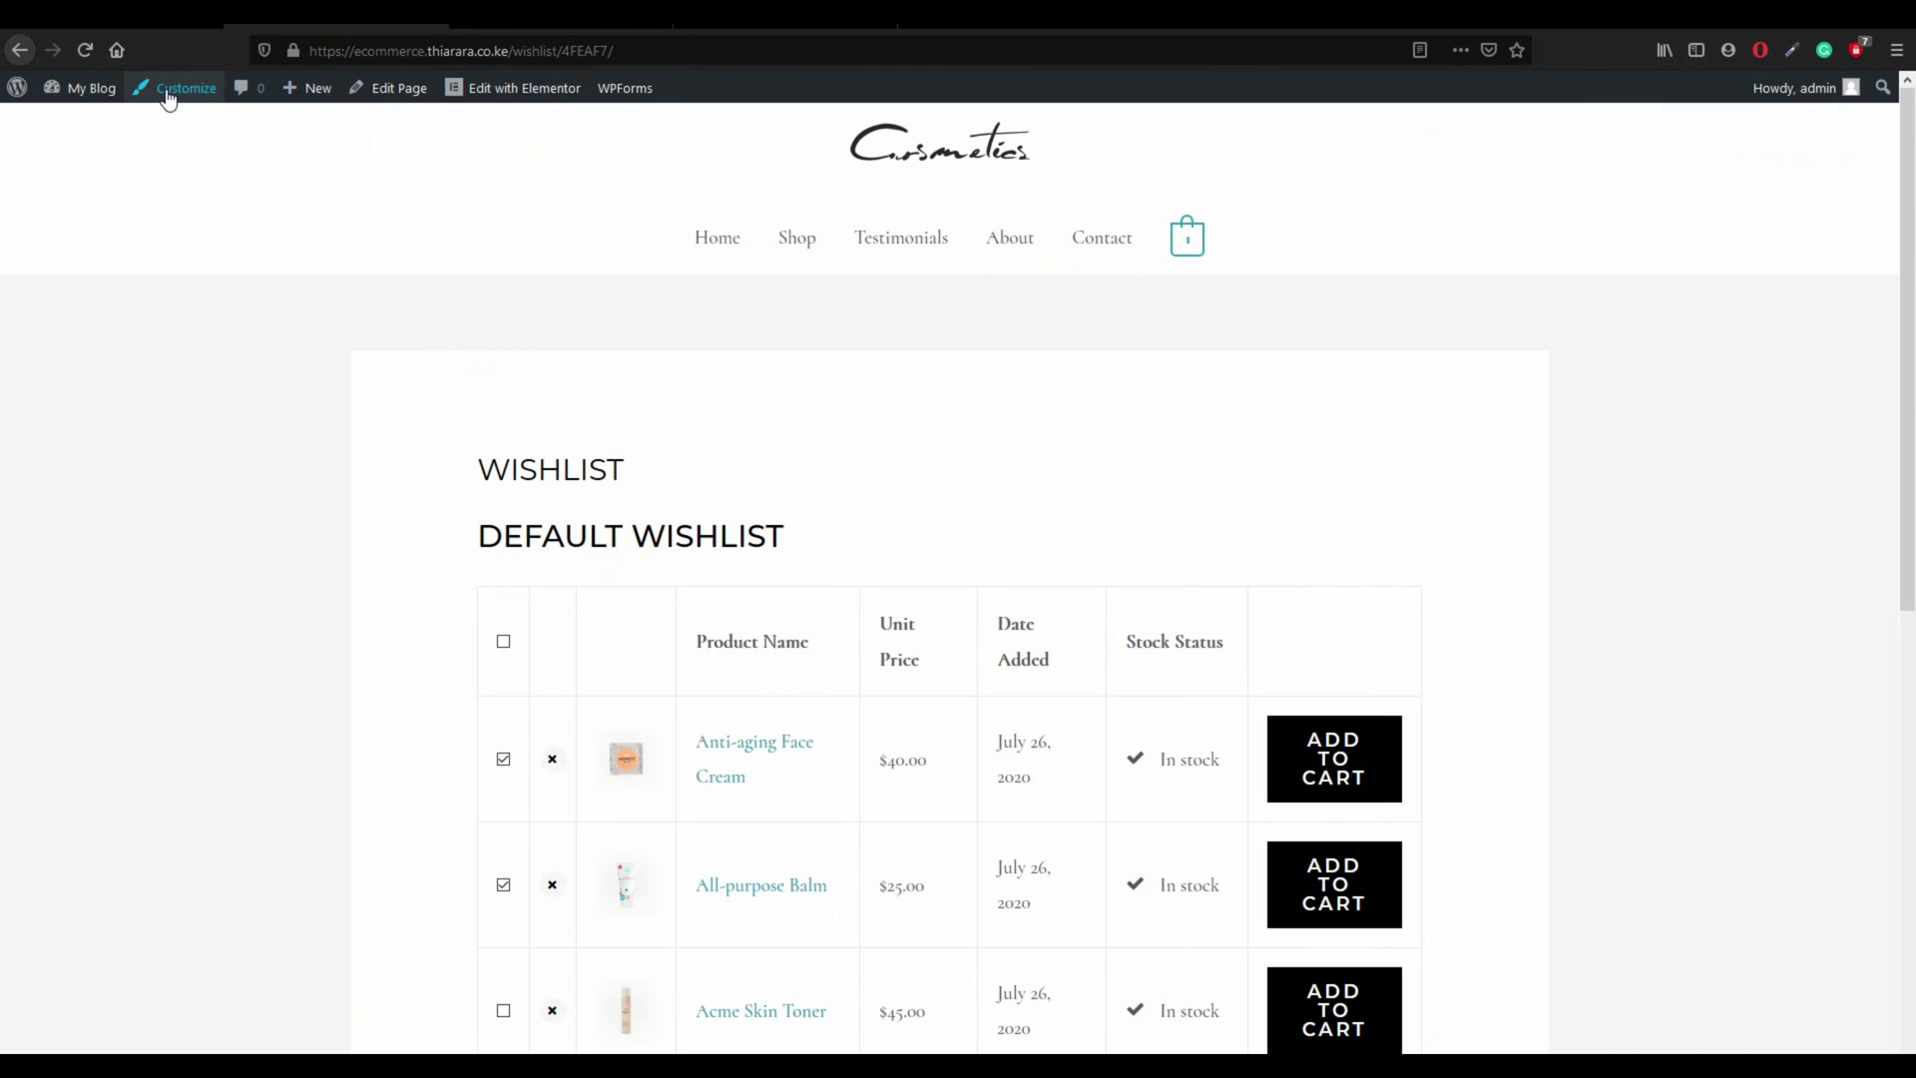
{"action": "left_click", "coordinate": [802, 242]}
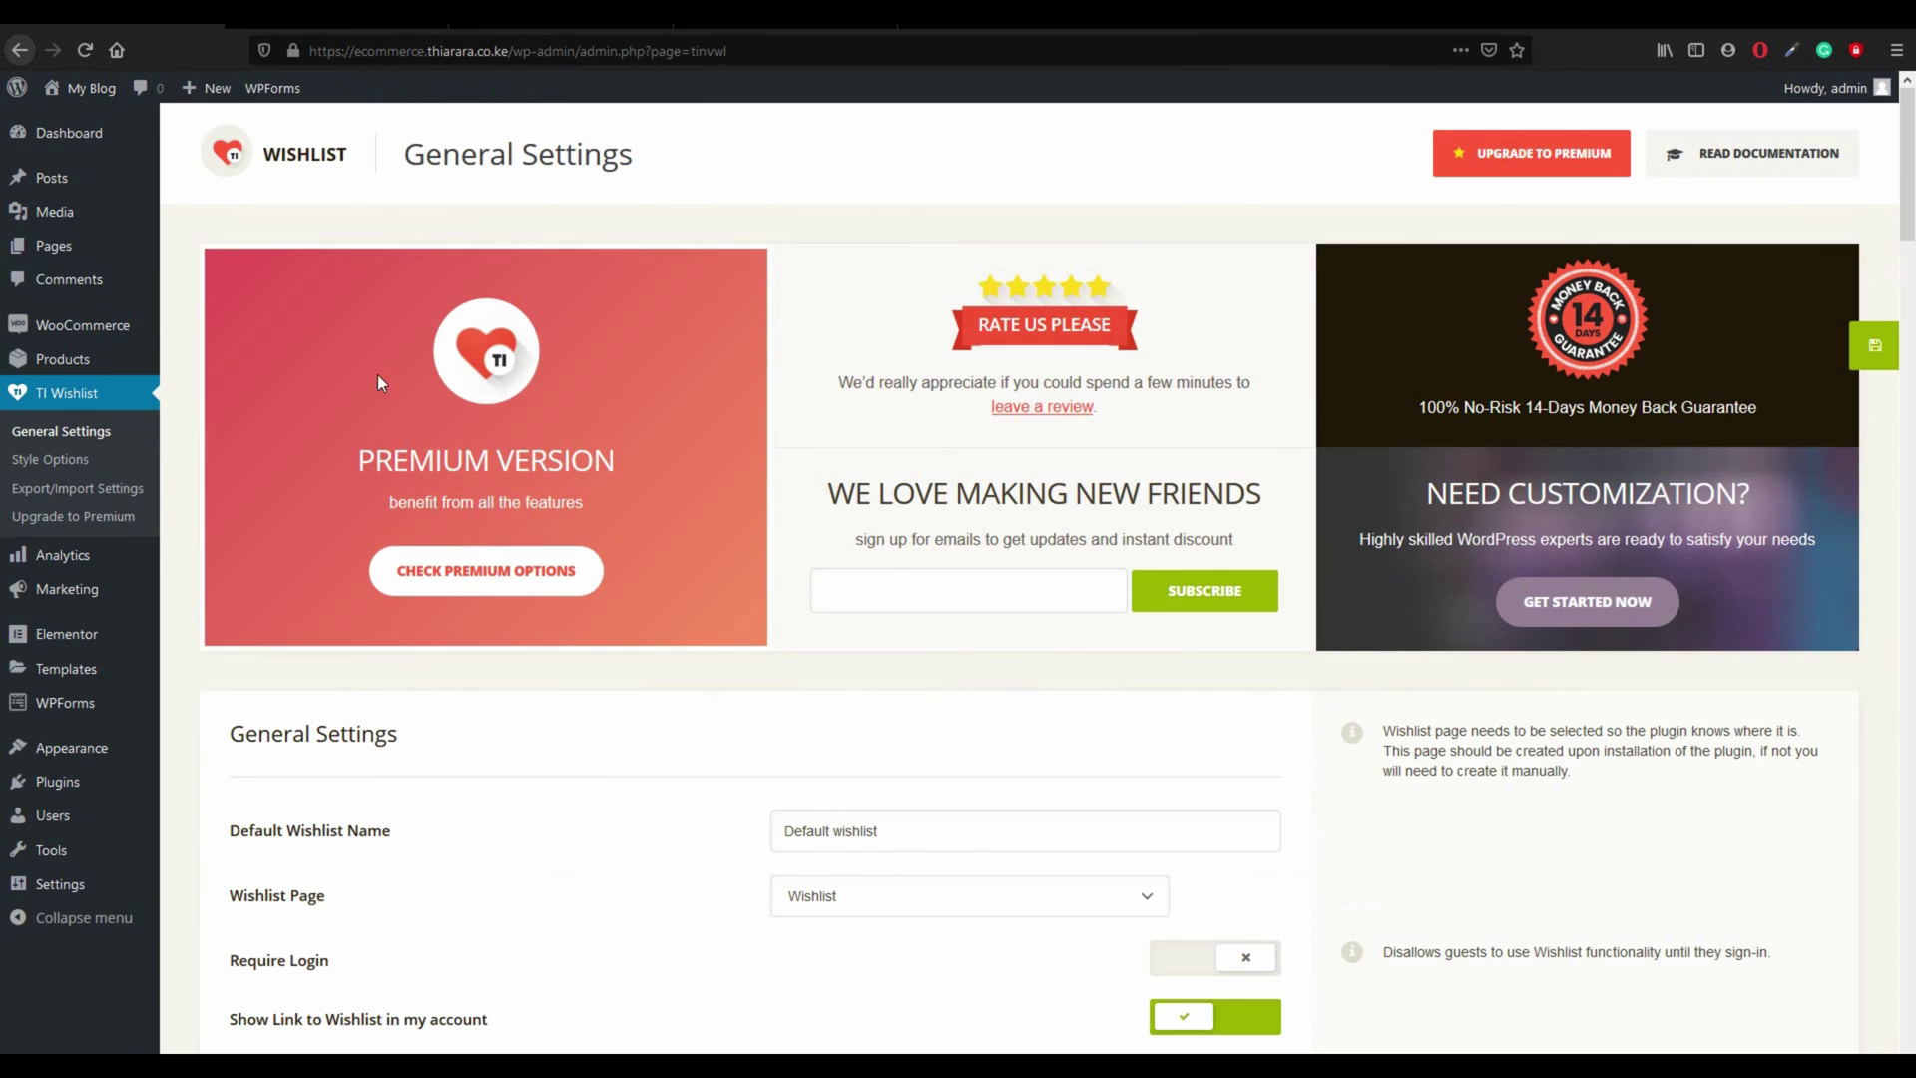
{"action": "scroll", "coordinate": [963, 712], "scroll_direction": "down", "scroll_amount": 4}
{"action": "scroll", "coordinate": [963, 712], "scroll_direction": "down", "scroll_amount": 20}
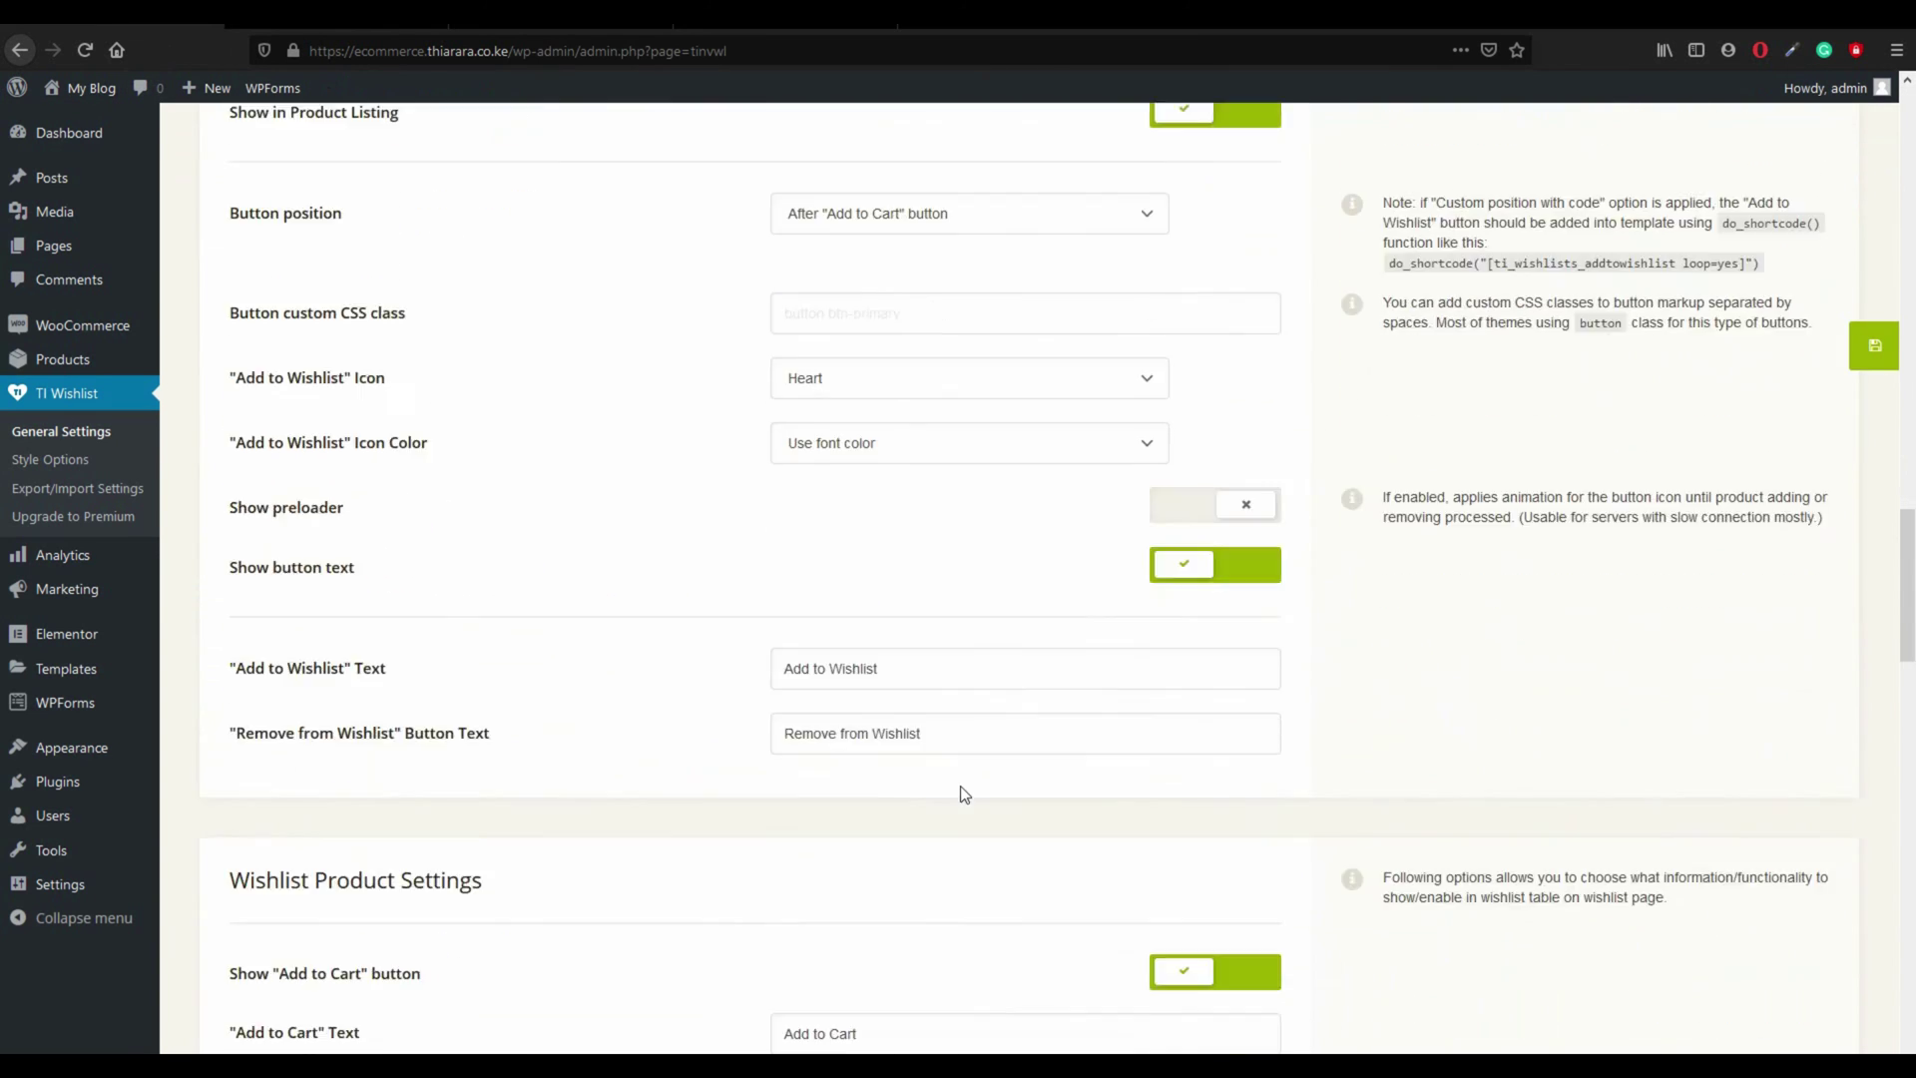
{"action": "scroll", "coordinate": [1041, 810], "scroll_direction": "down", "scroll_amount": 10}
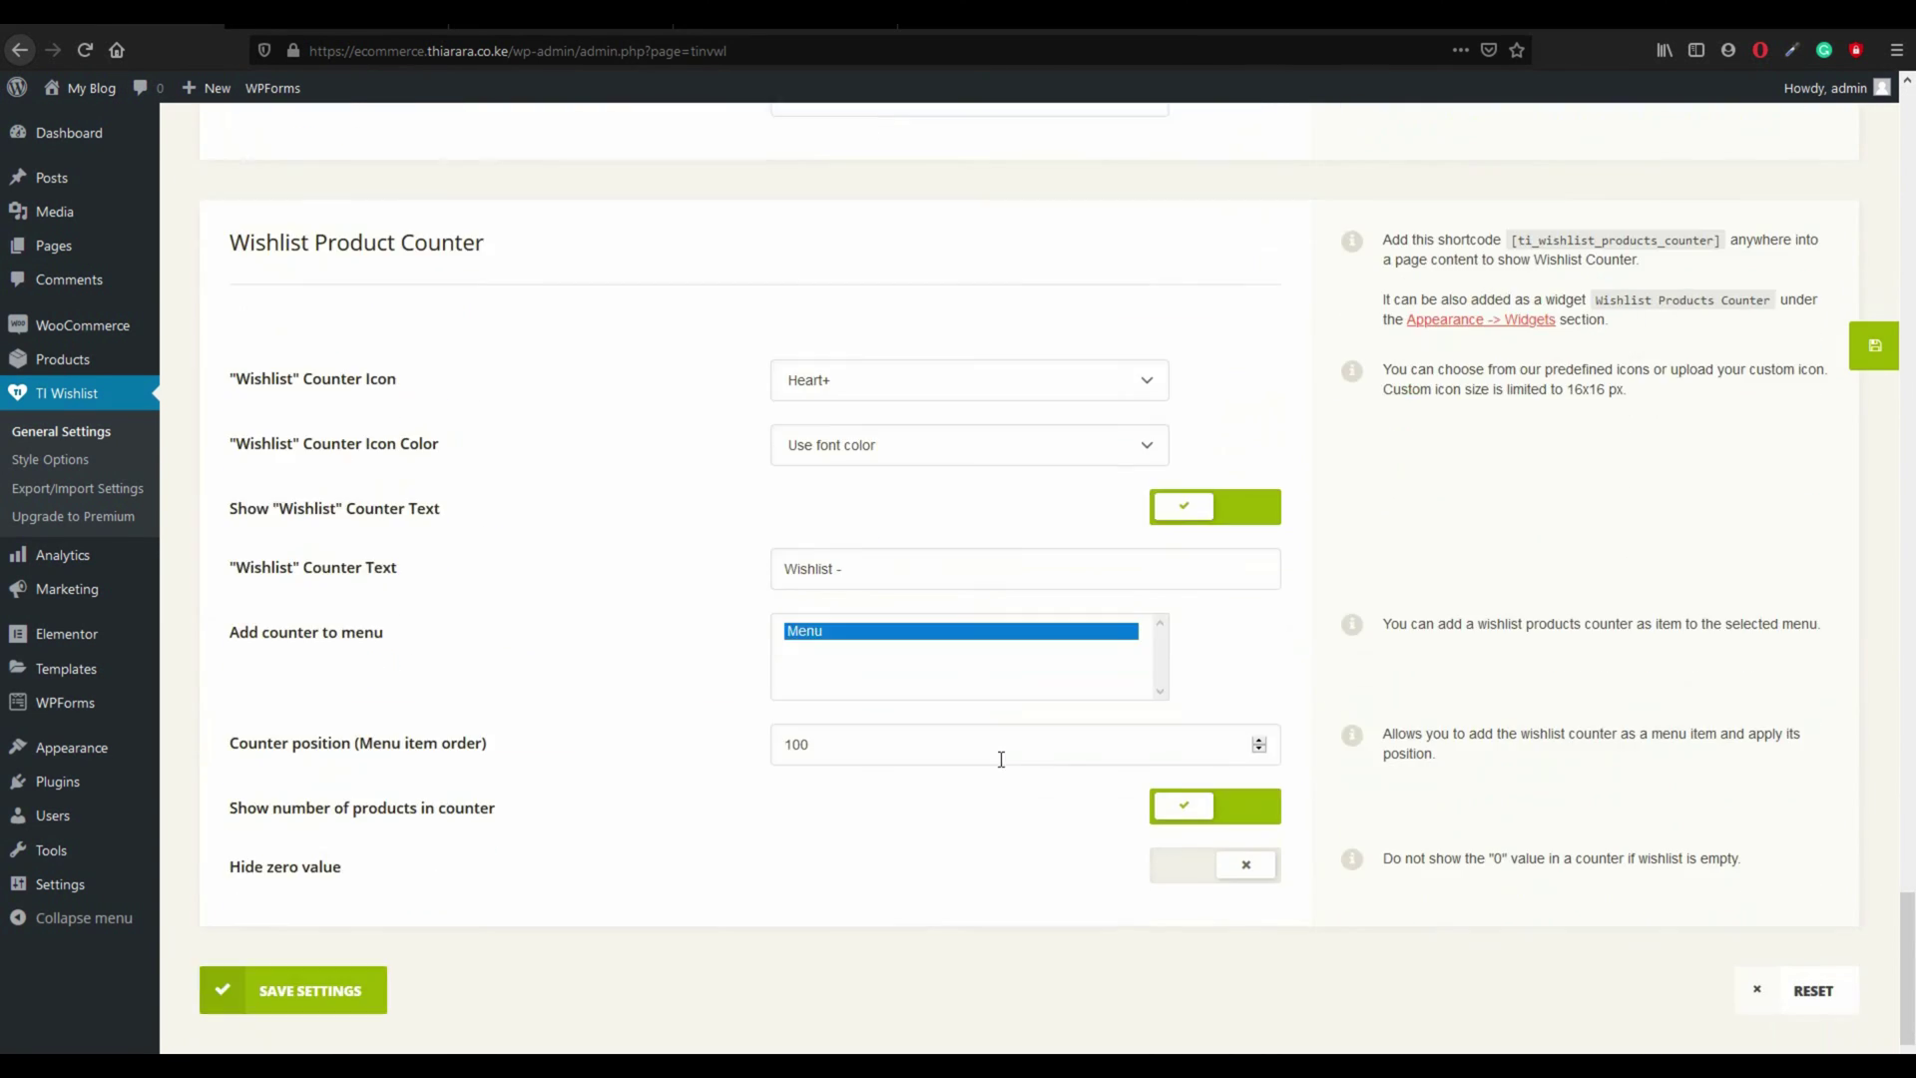
{"action": "left_click_drag", "start_coordinate": [856, 496], "coordinate": [658, 489]}
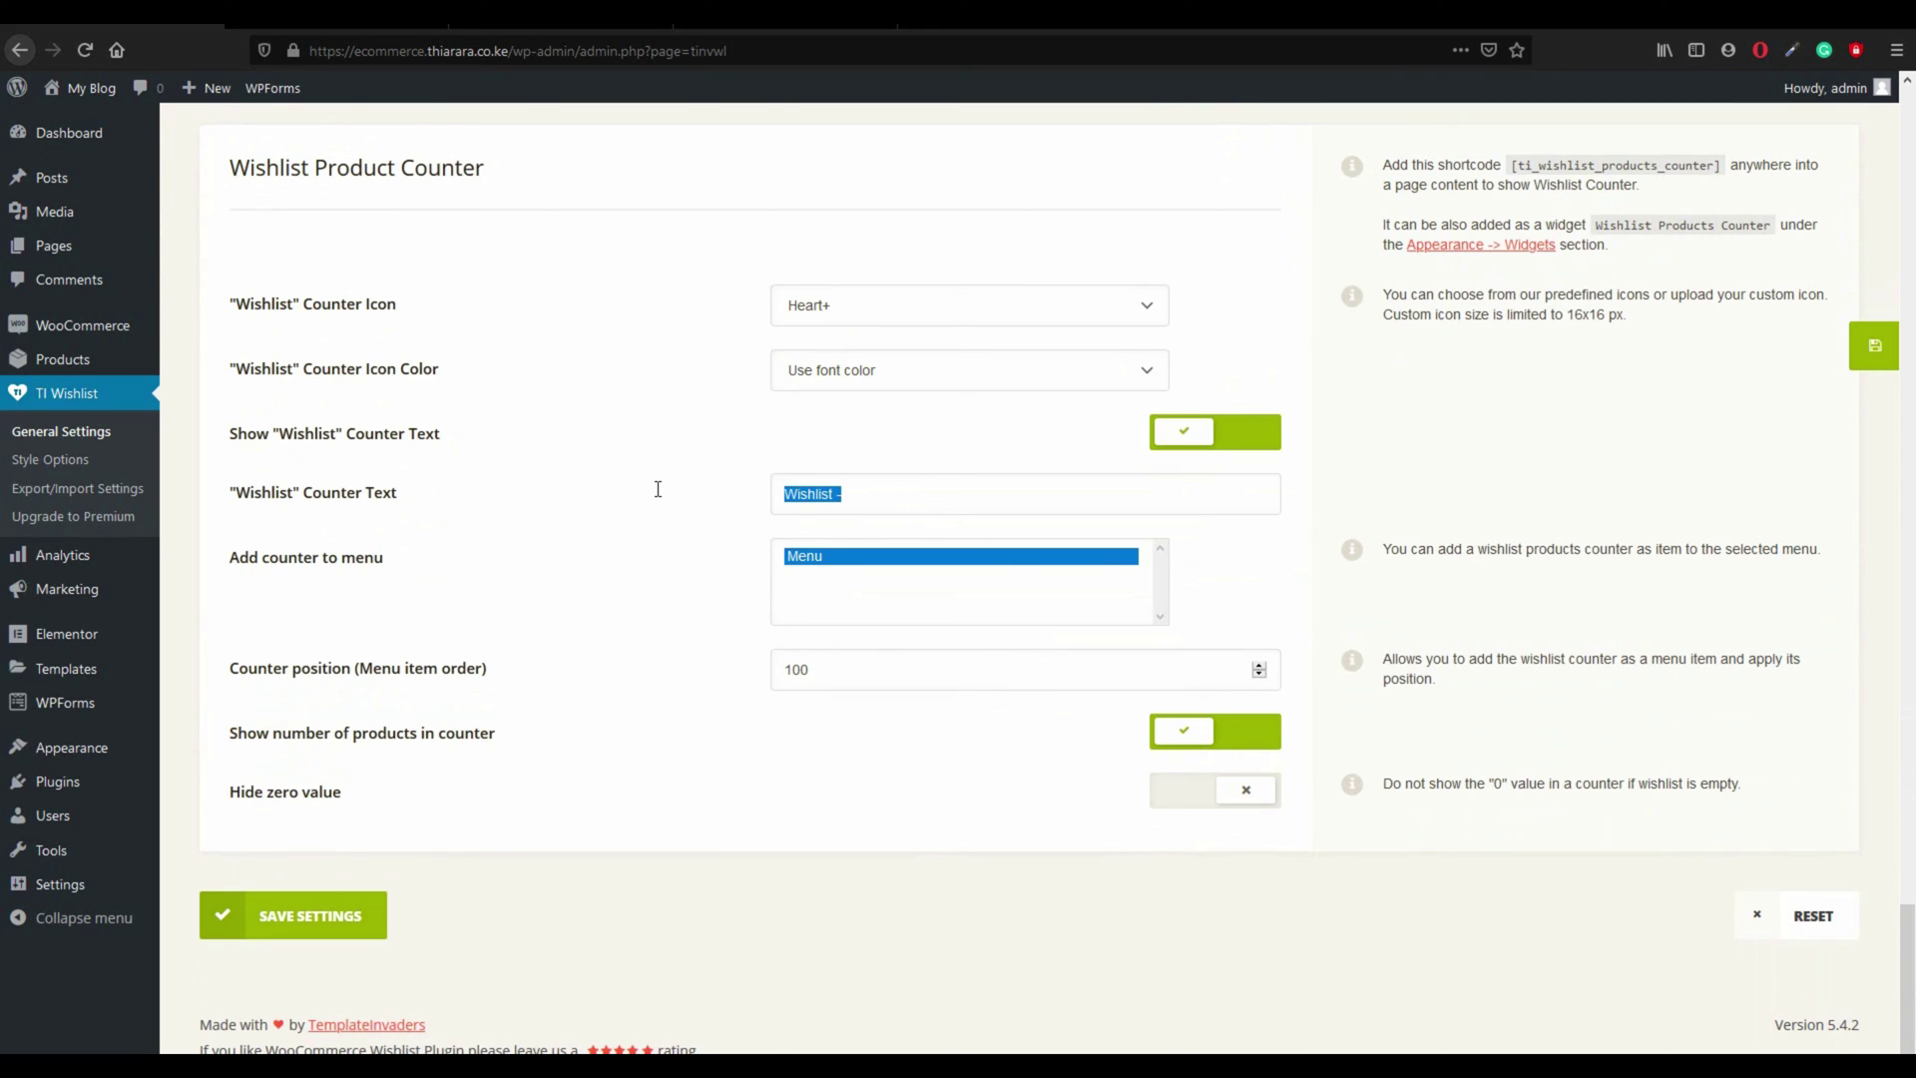
{"action": "key", "text": "BackSpace"}
{"action": "left_click", "coordinate": [282, 914]}
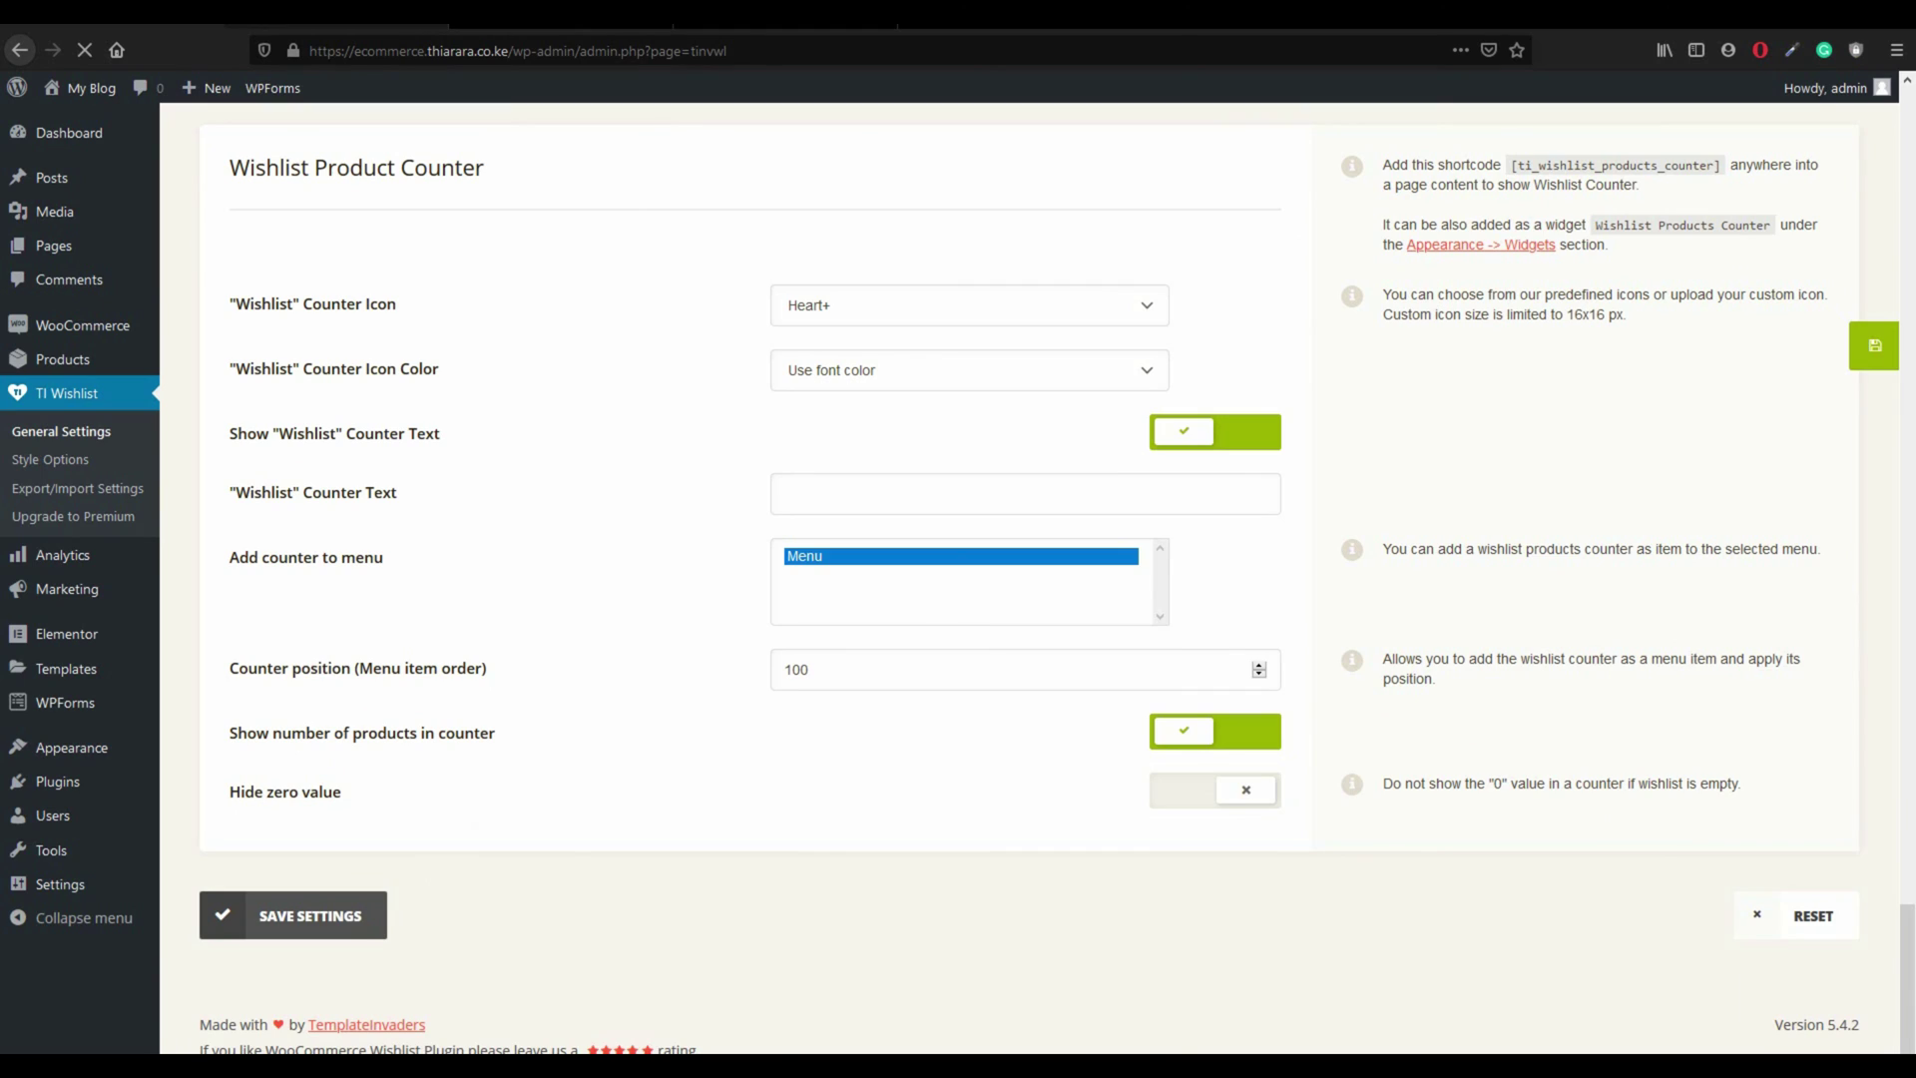
Step: Check the wishlist counter in the storefront Shop page header and follow it to view the wishlist page
{"action": "left_click", "coordinate": [379, 26]}
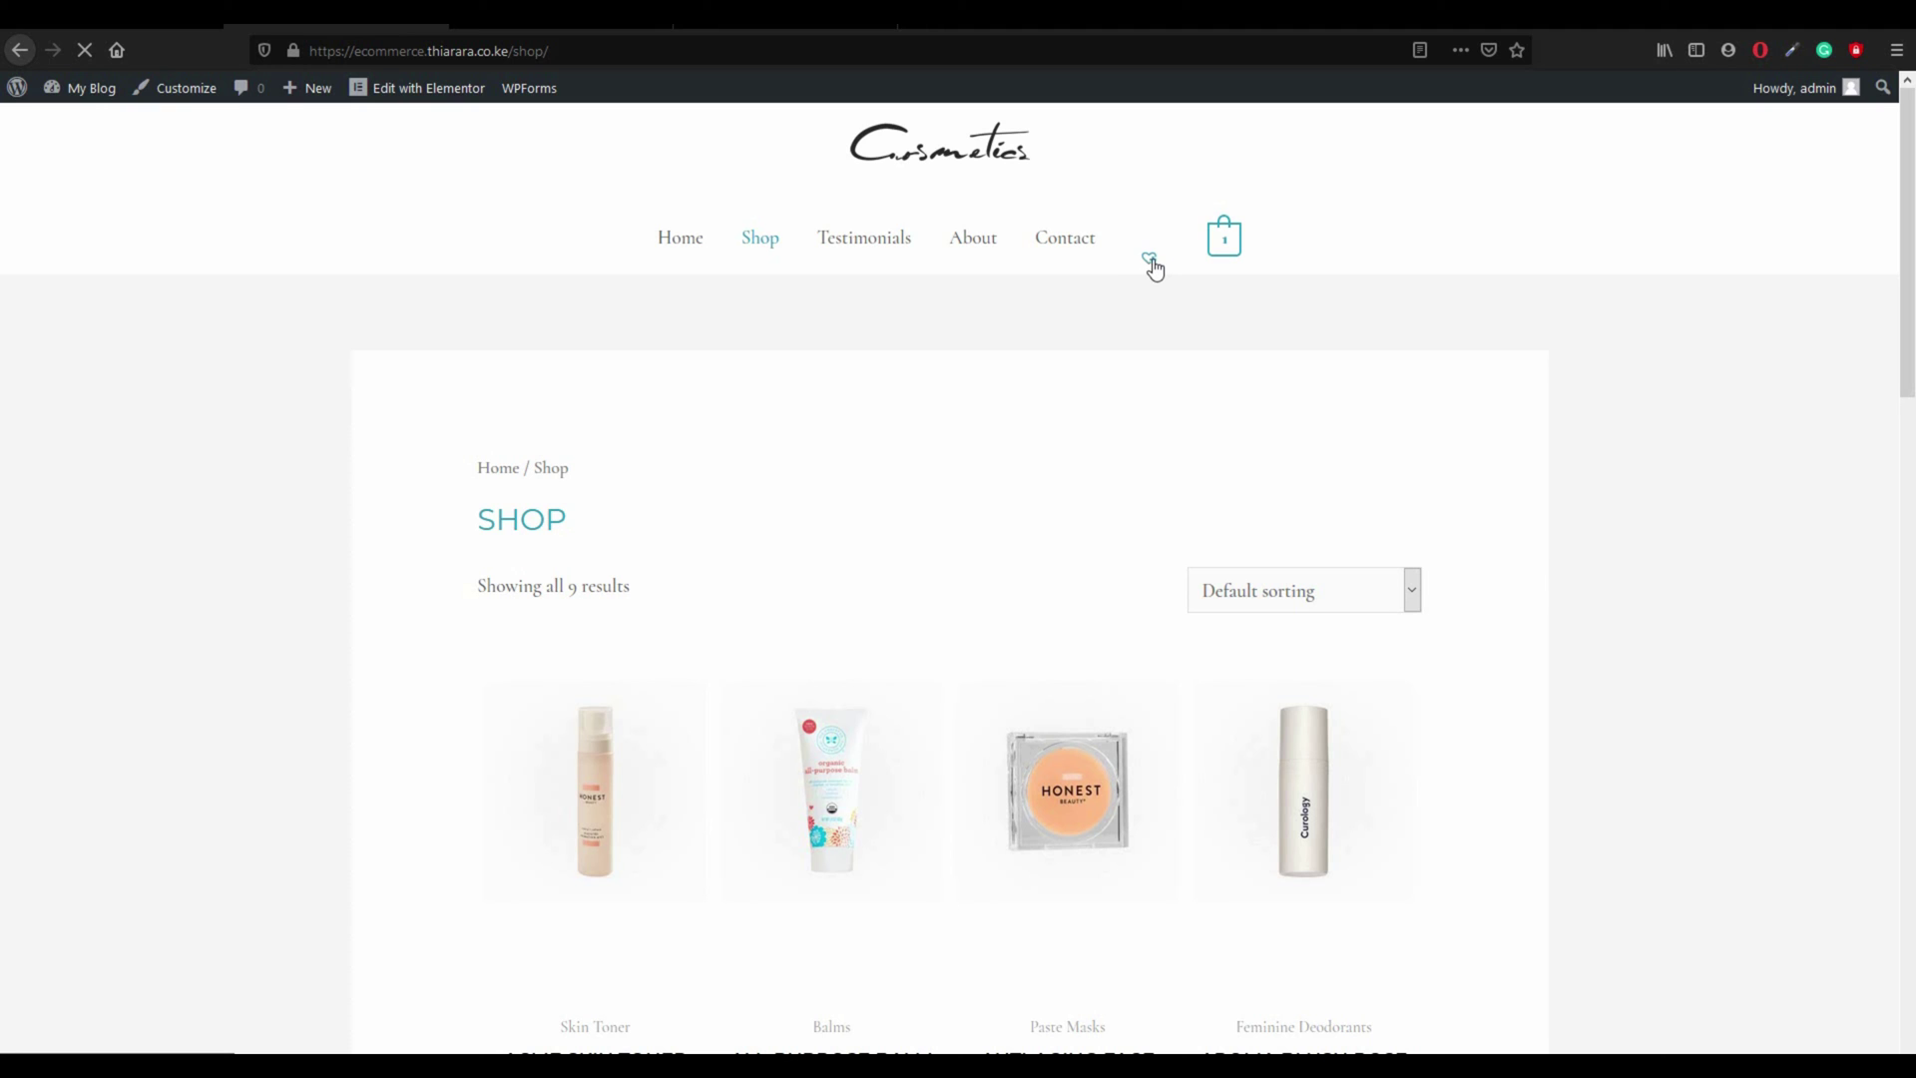
{"action": "left_click", "coordinate": [1153, 262]}
{"action": "scroll", "coordinate": [1194, 612], "scroll_direction": "down", "scroll_amount": 7}
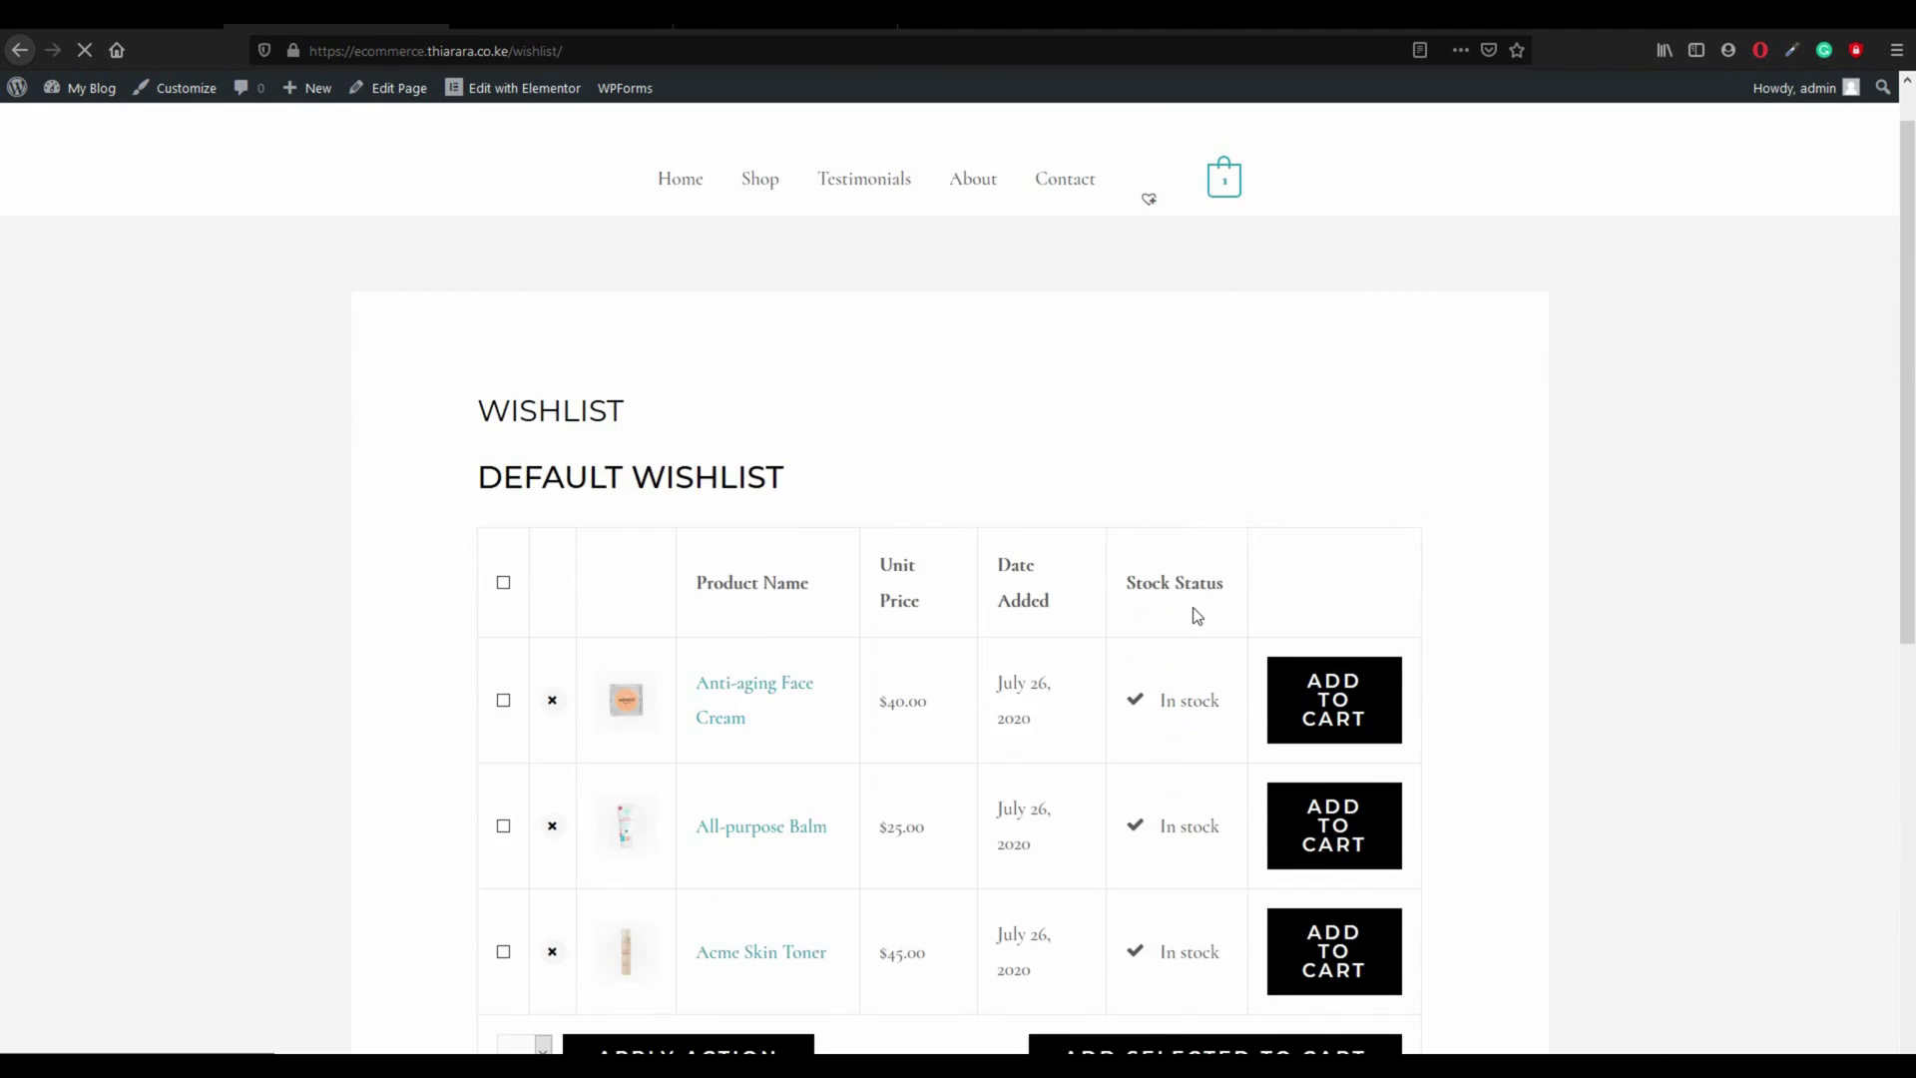
{"action": "scroll", "coordinate": [1141, 624], "scroll_direction": "up", "scroll_amount": 3}
{"action": "scroll", "coordinate": [518, 312], "scroll_direction": "up", "scroll_amount": 4}
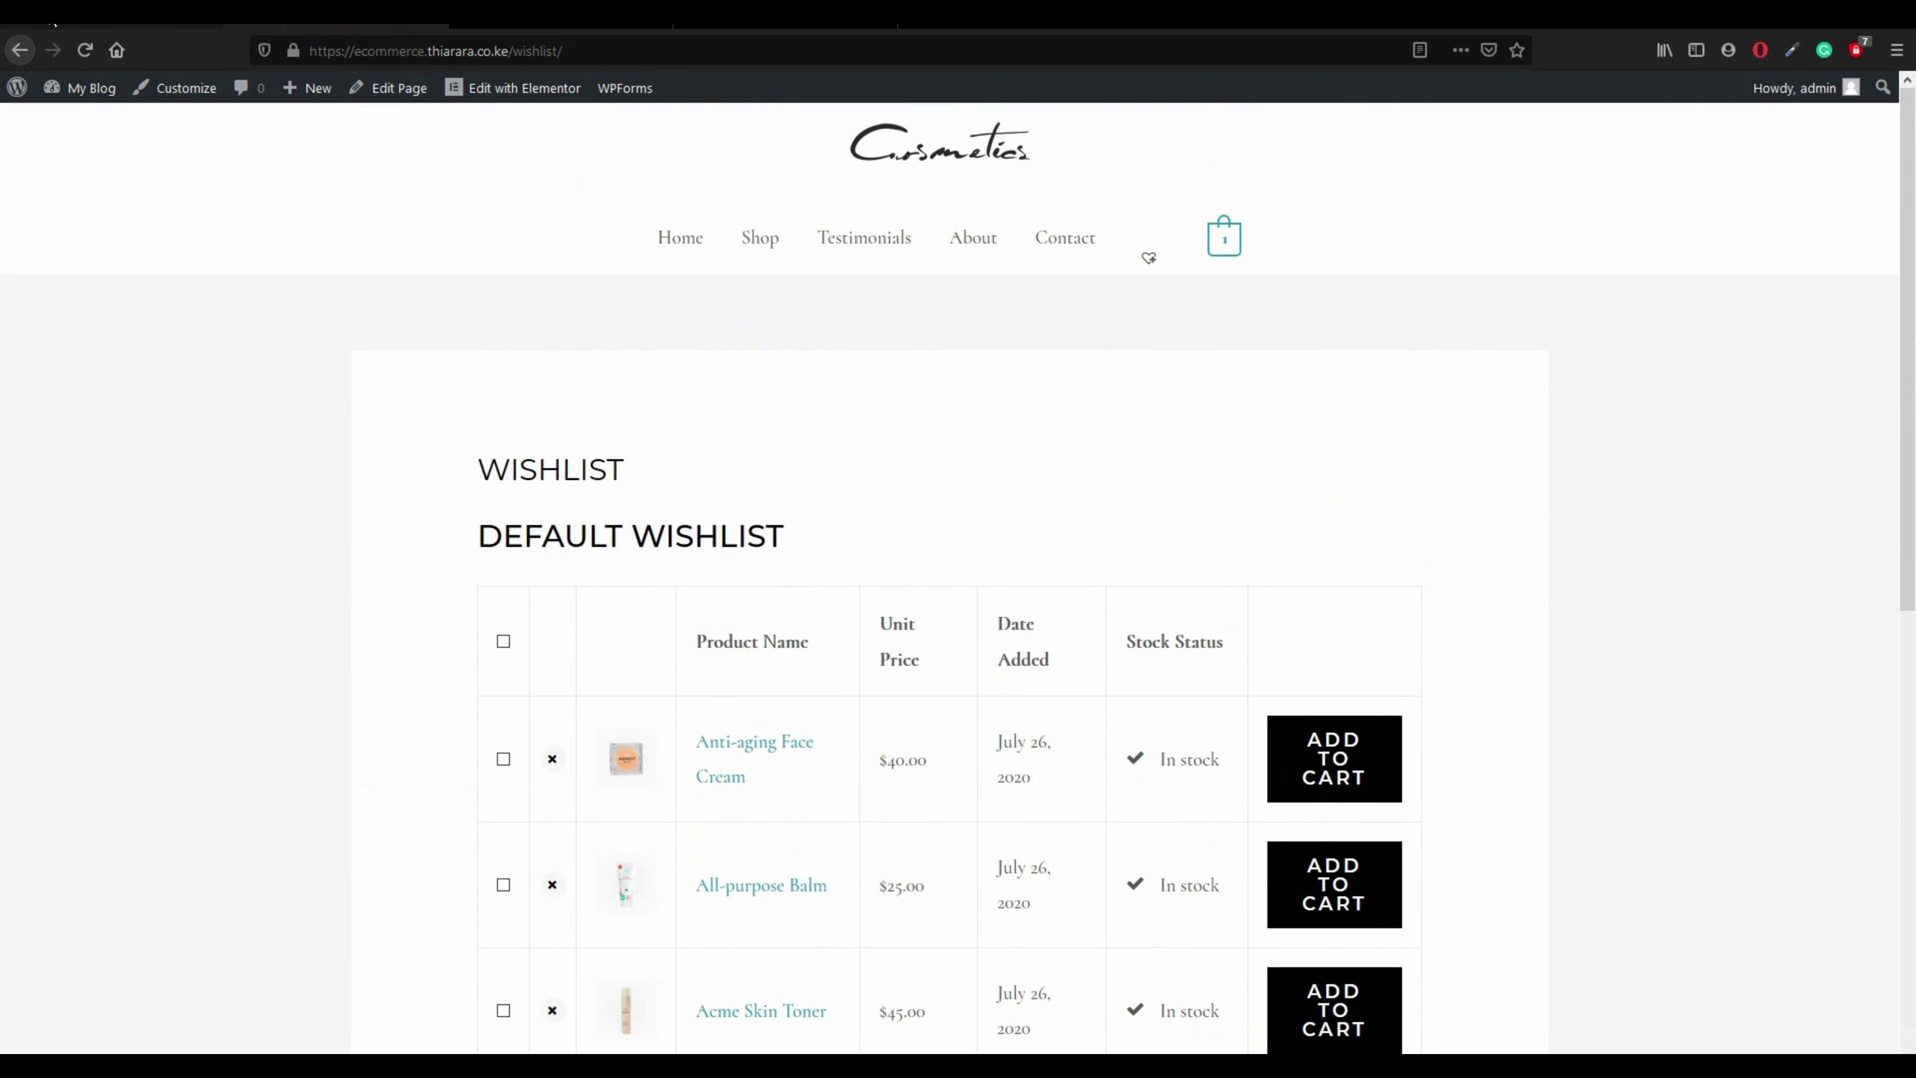
Step: Set the "Wishlist" Counter Text to "My wishlist", save the settings and reload the storefront wishlist page
{"action": "left_click", "coordinate": [90, 24]}
{"action": "scroll", "coordinate": [808, 594], "scroll_direction": "down", "scroll_amount": 15}
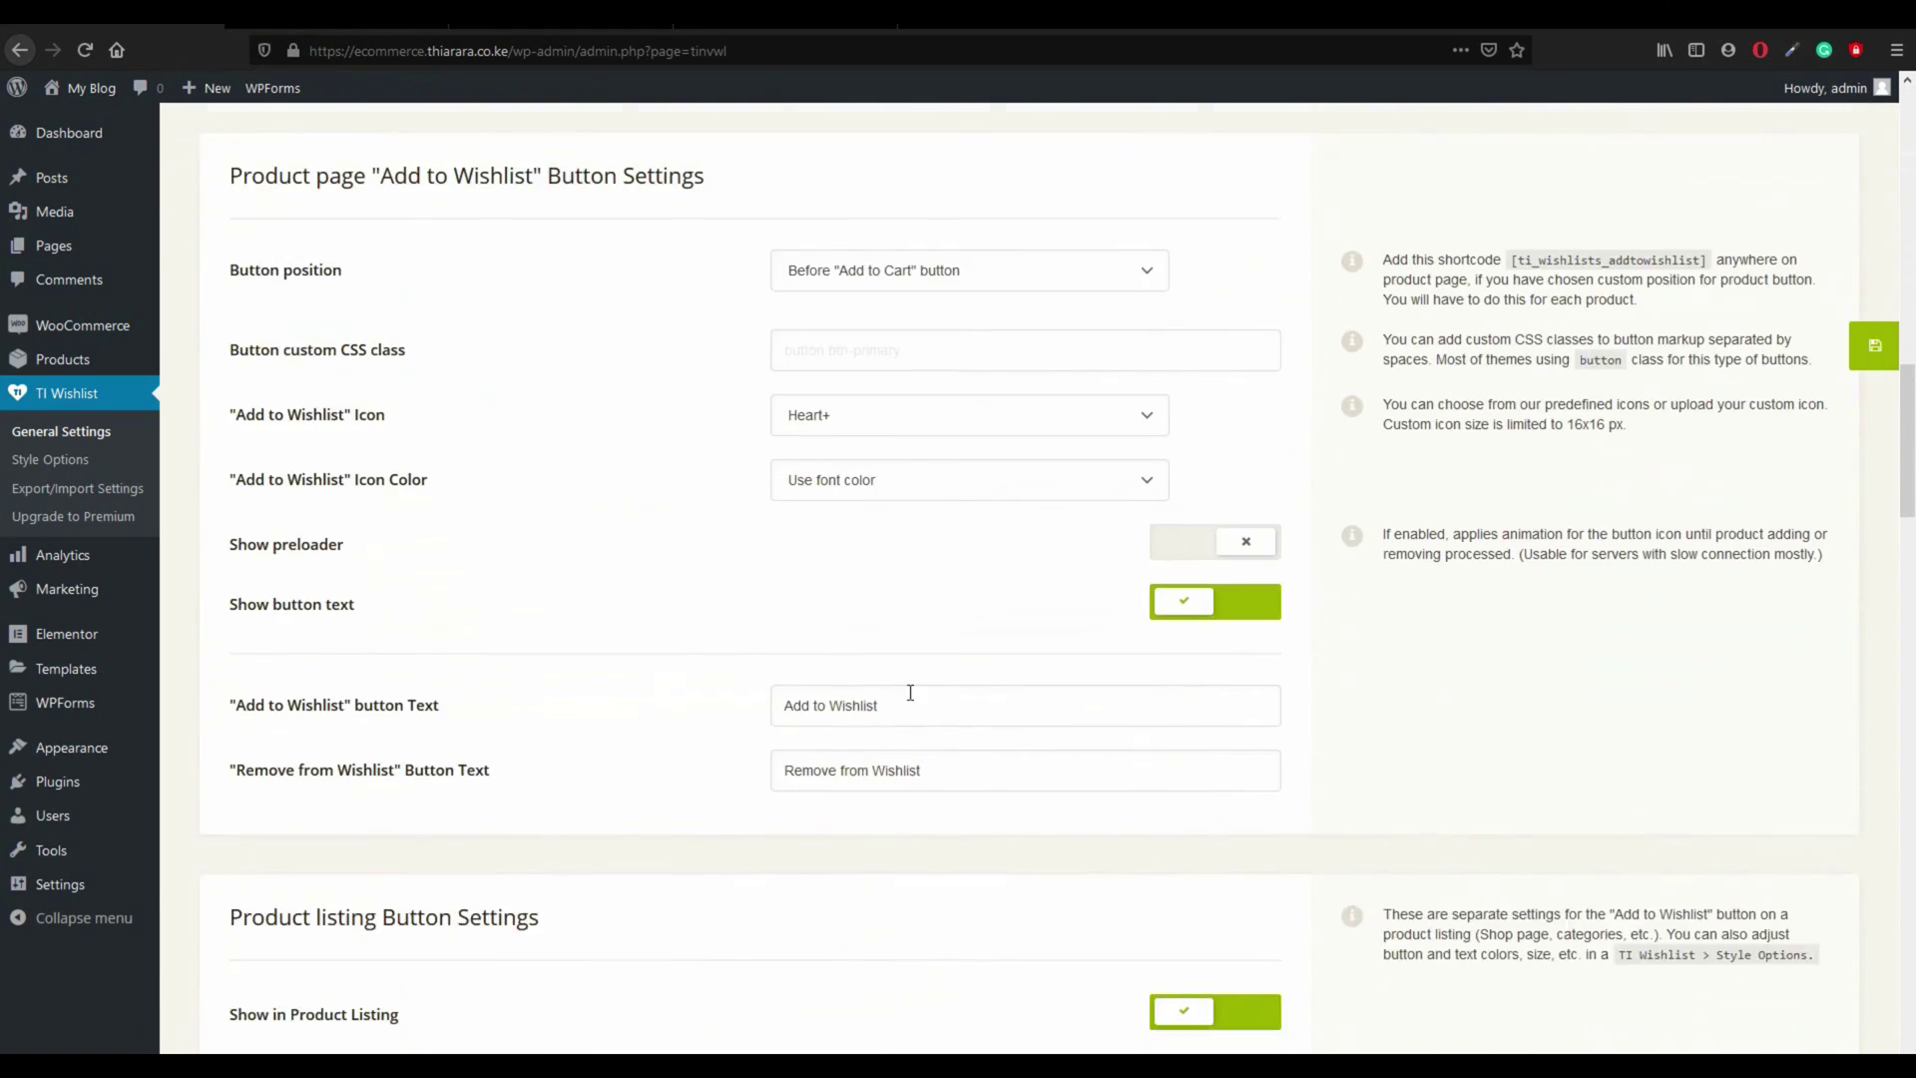
{"action": "scroll", "coordinate": [936, 745], "scroll_direction": "down", "scroll_amount": 20}
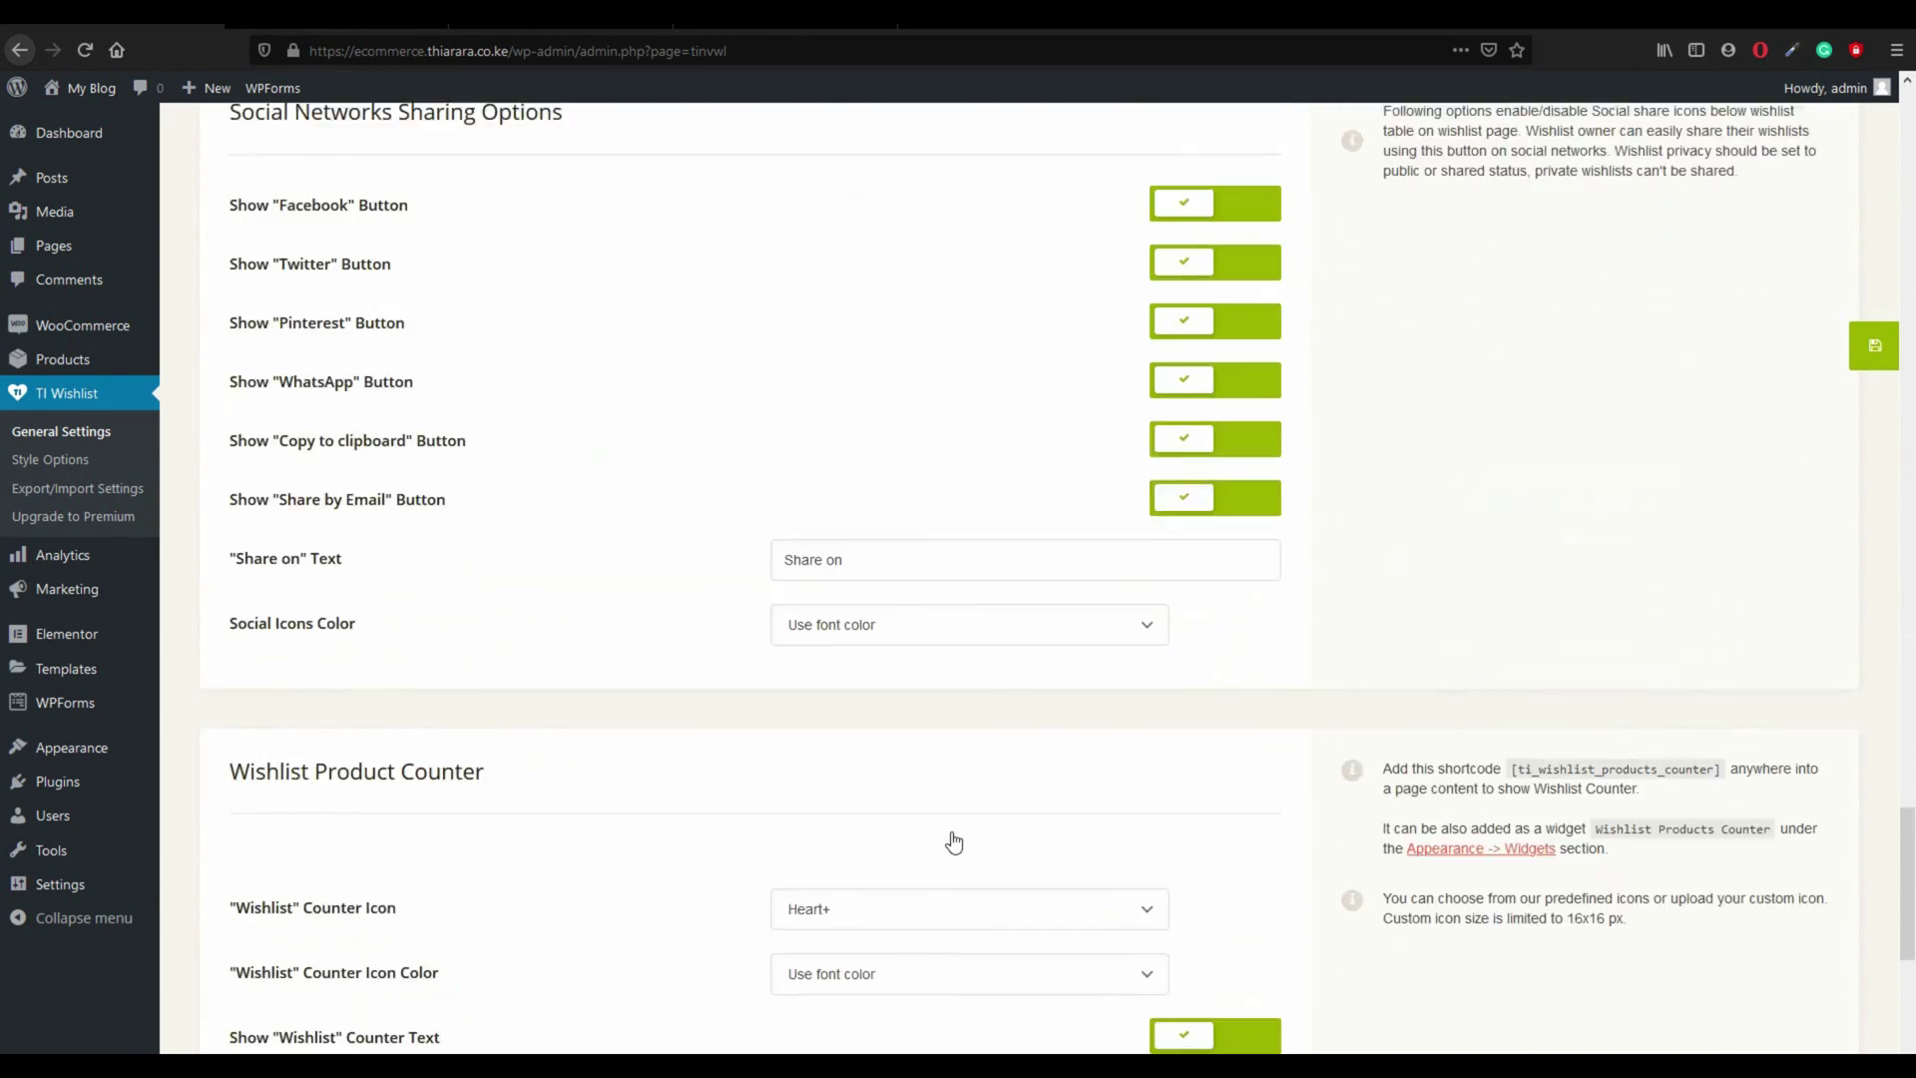
{"action": "scroll", "coordinate": [960, 854], "scroll_direction": "down", "scroll_amount": 1}
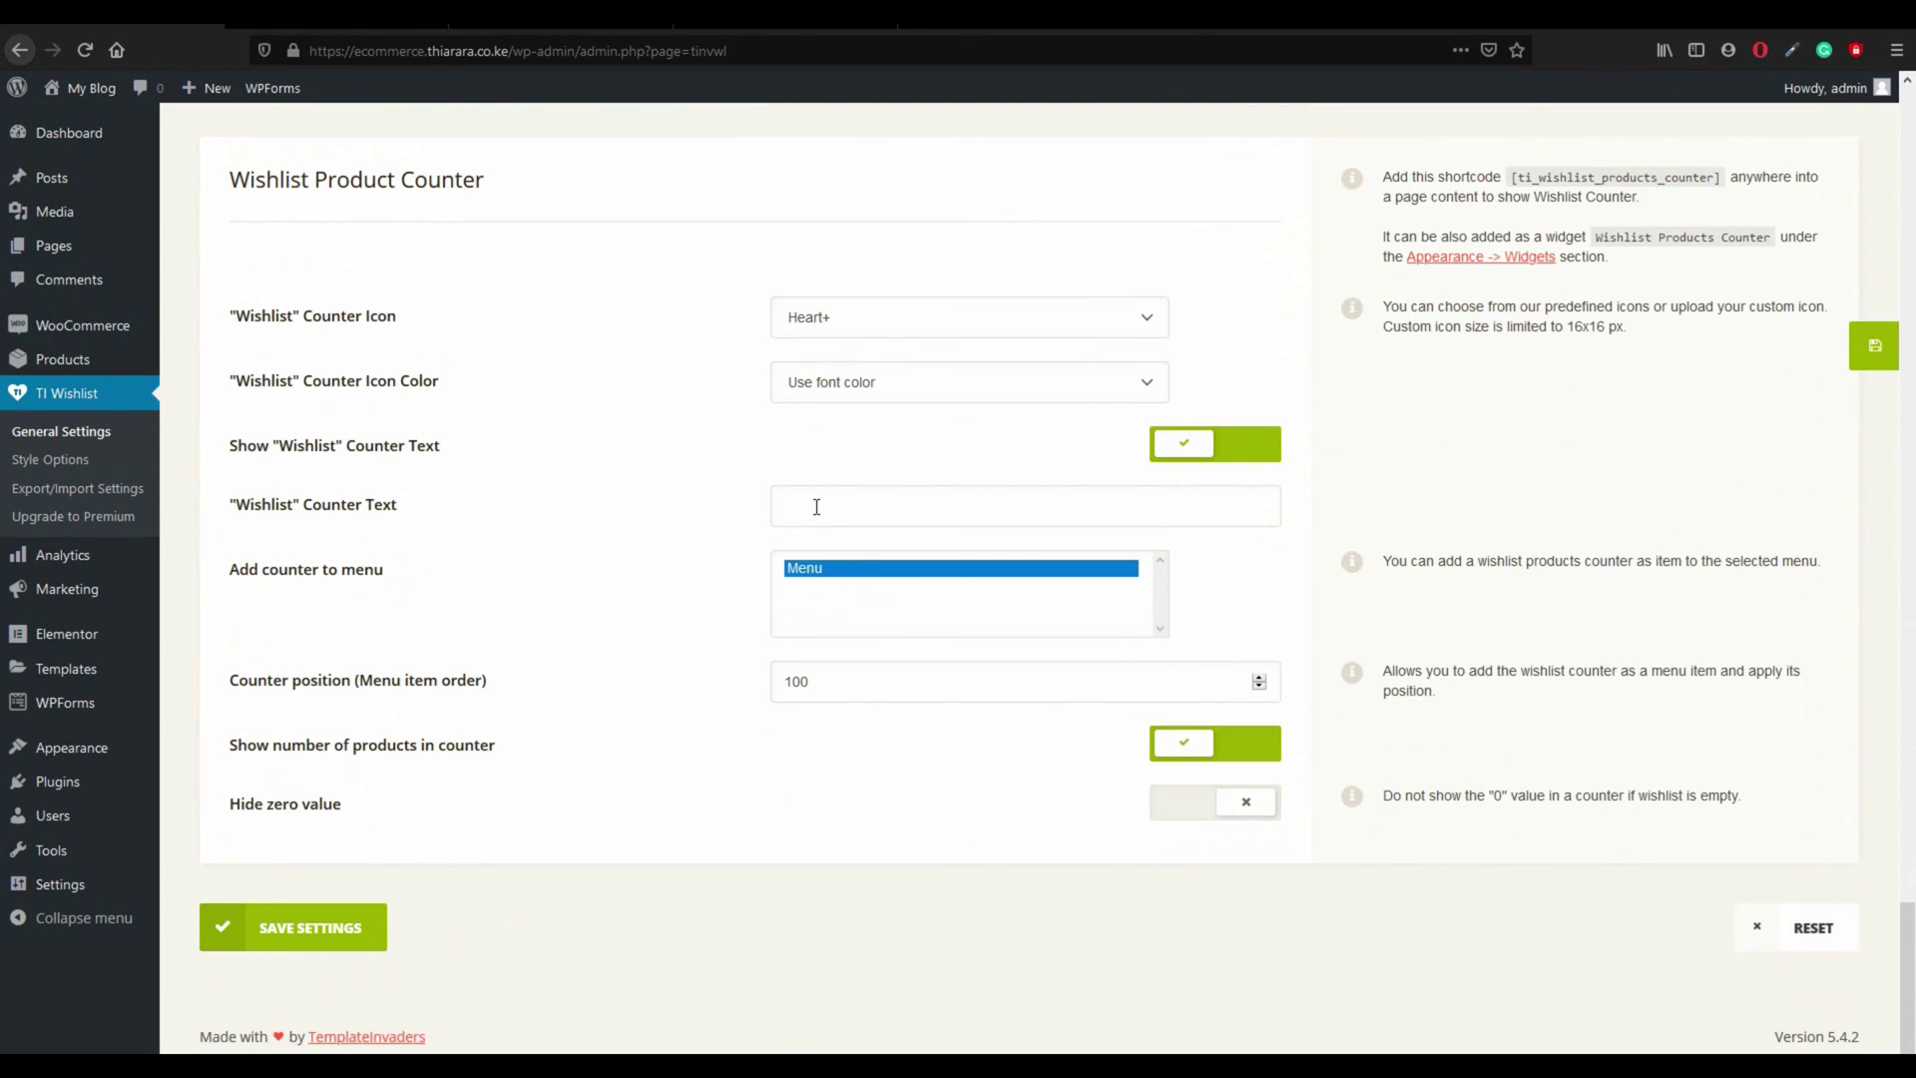
{"action": "scroll", "coordinate": [831, 678], "scroll_direction": "up", "scroll_amount": 1}
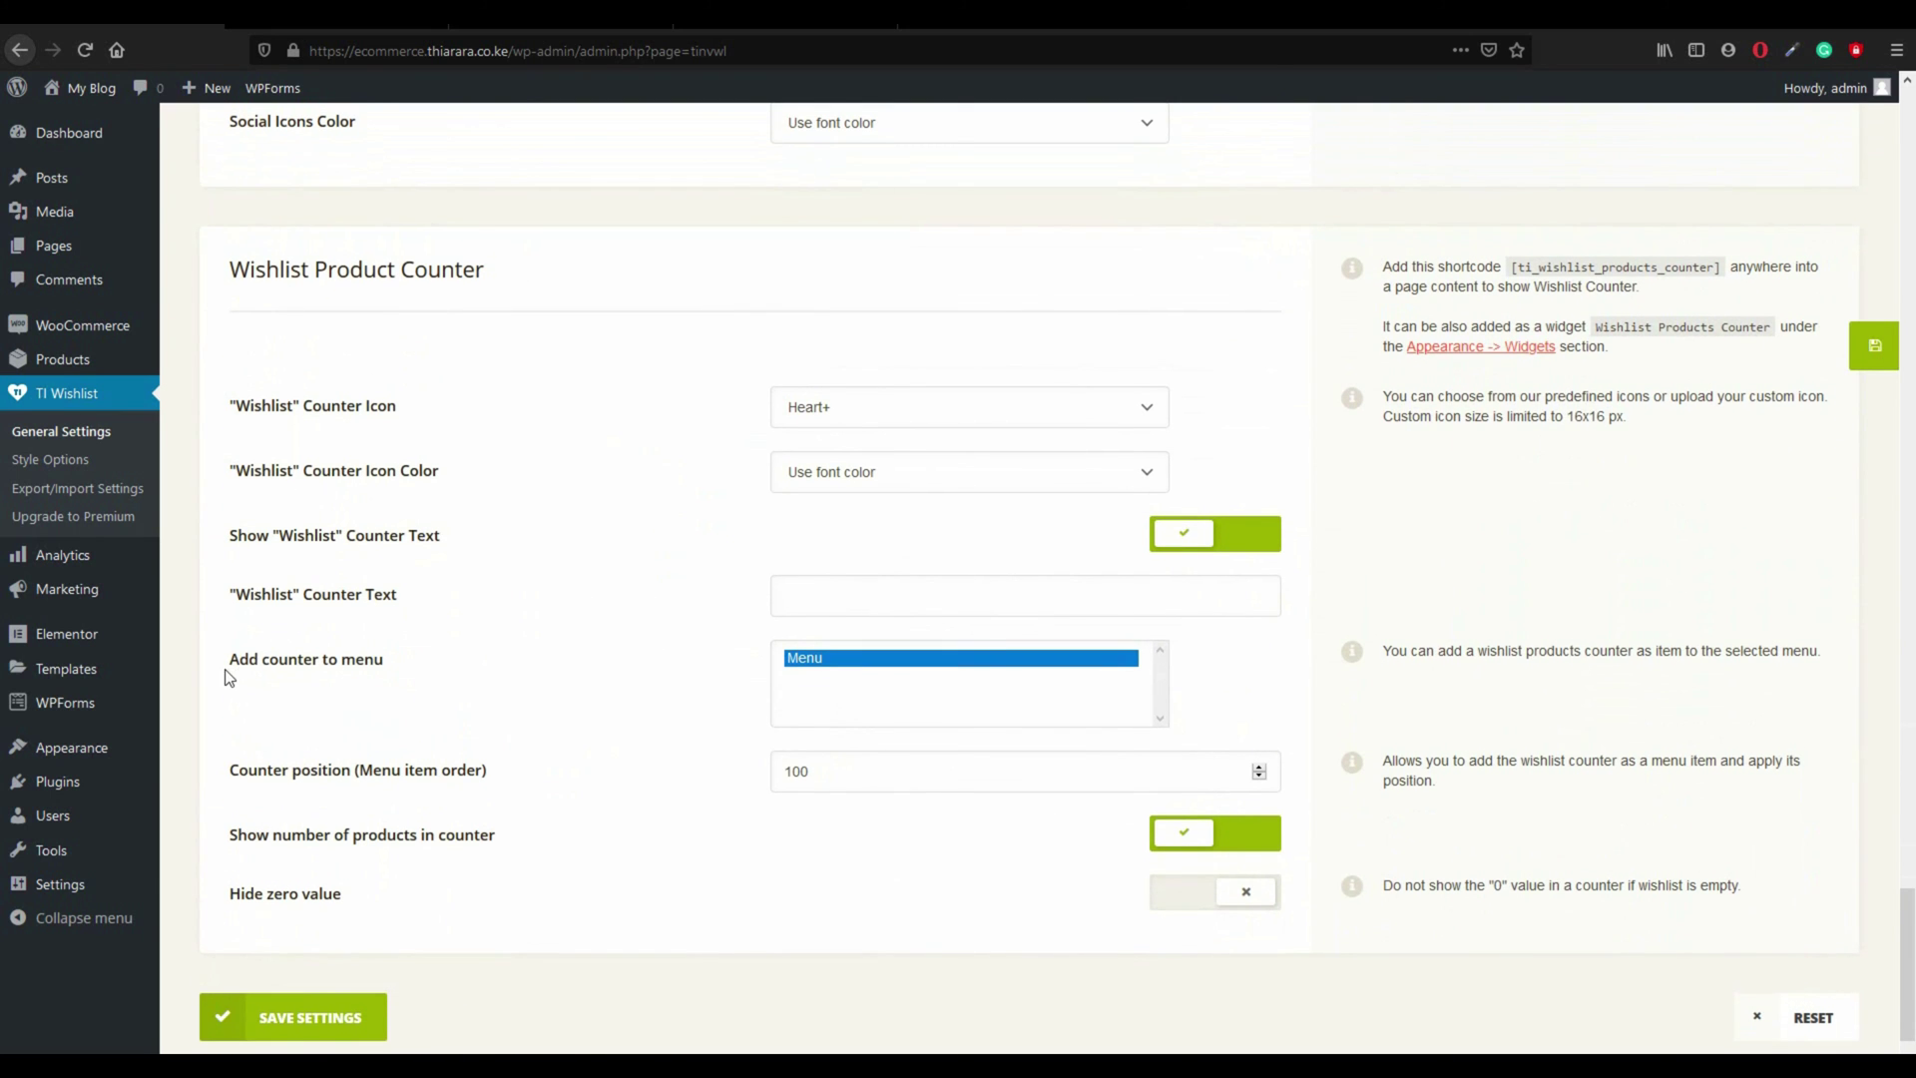
{"action": "left_click_drag", "start_coordinate": [227, 677], "coordinate": [397, 679]}
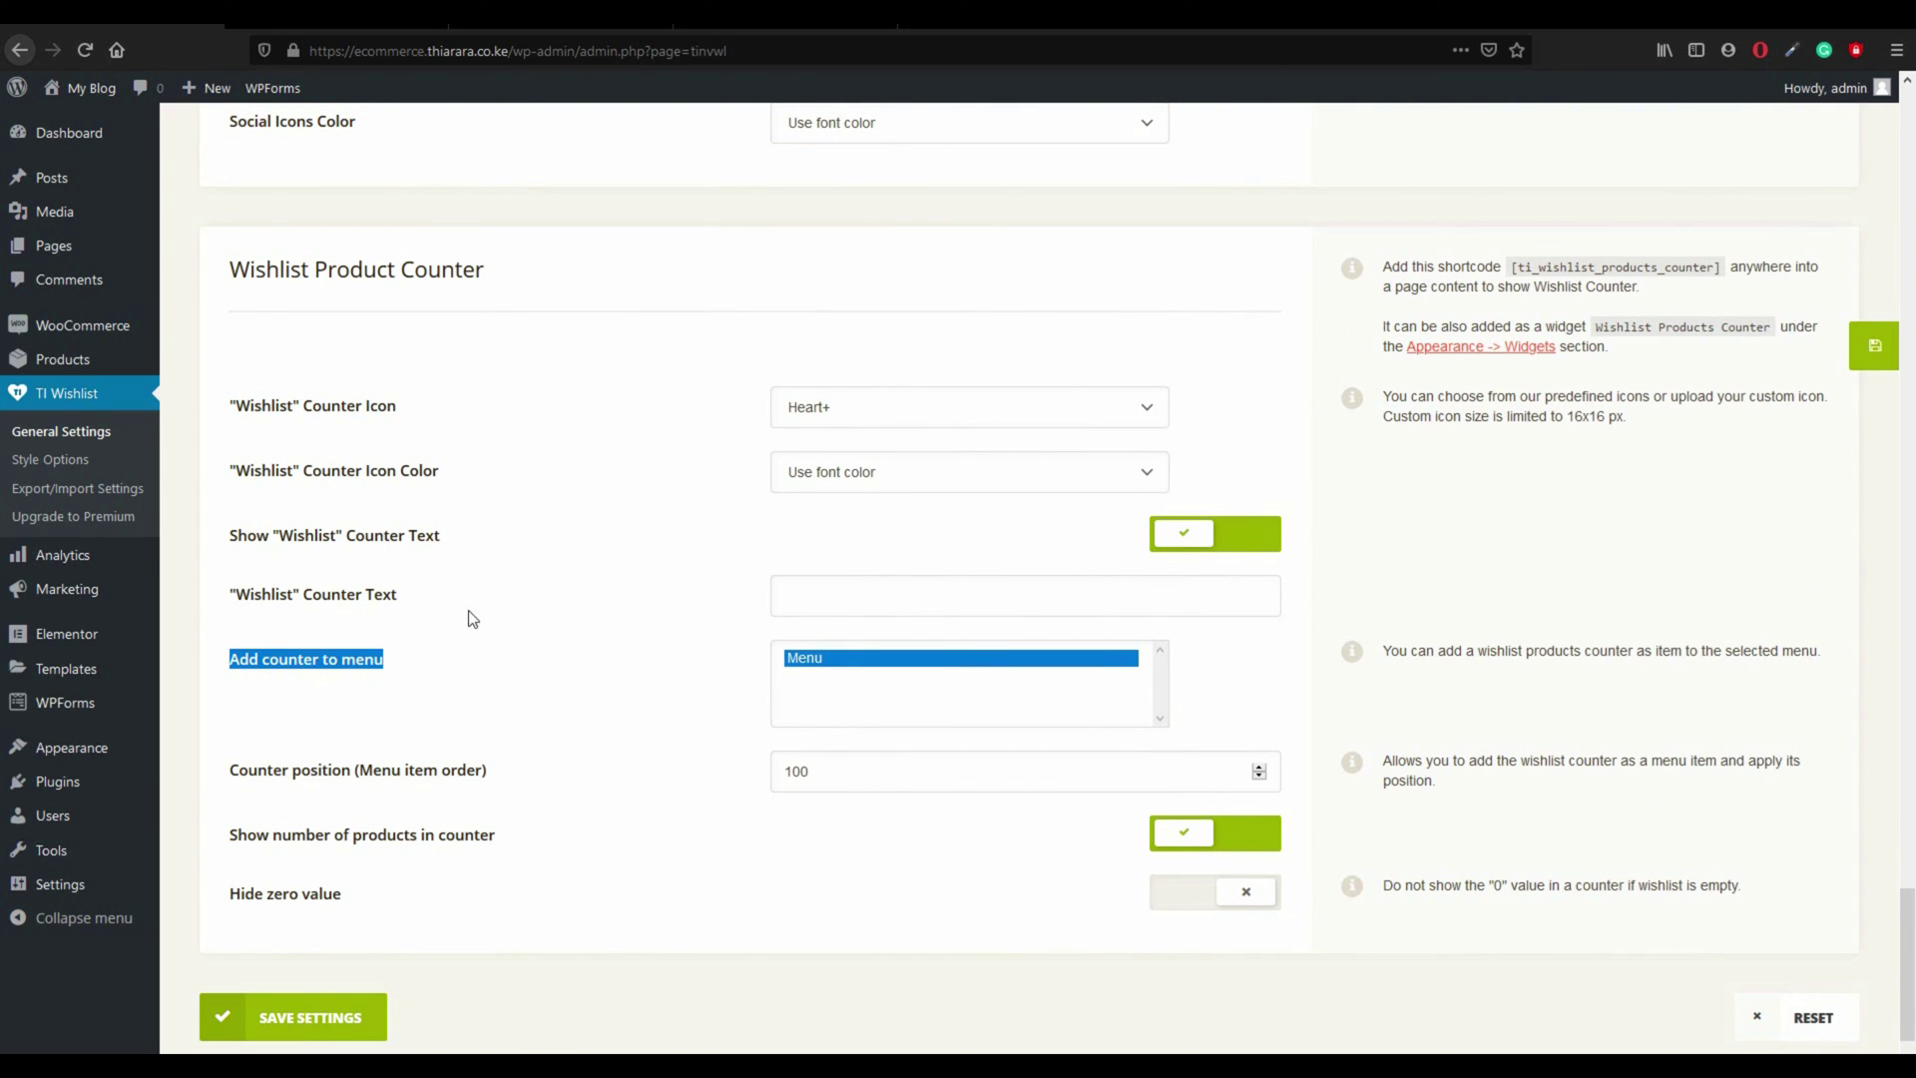
{"action": "left_click_drag", "start_coordinate": [400, 597], "coordinate": [229, 595]}
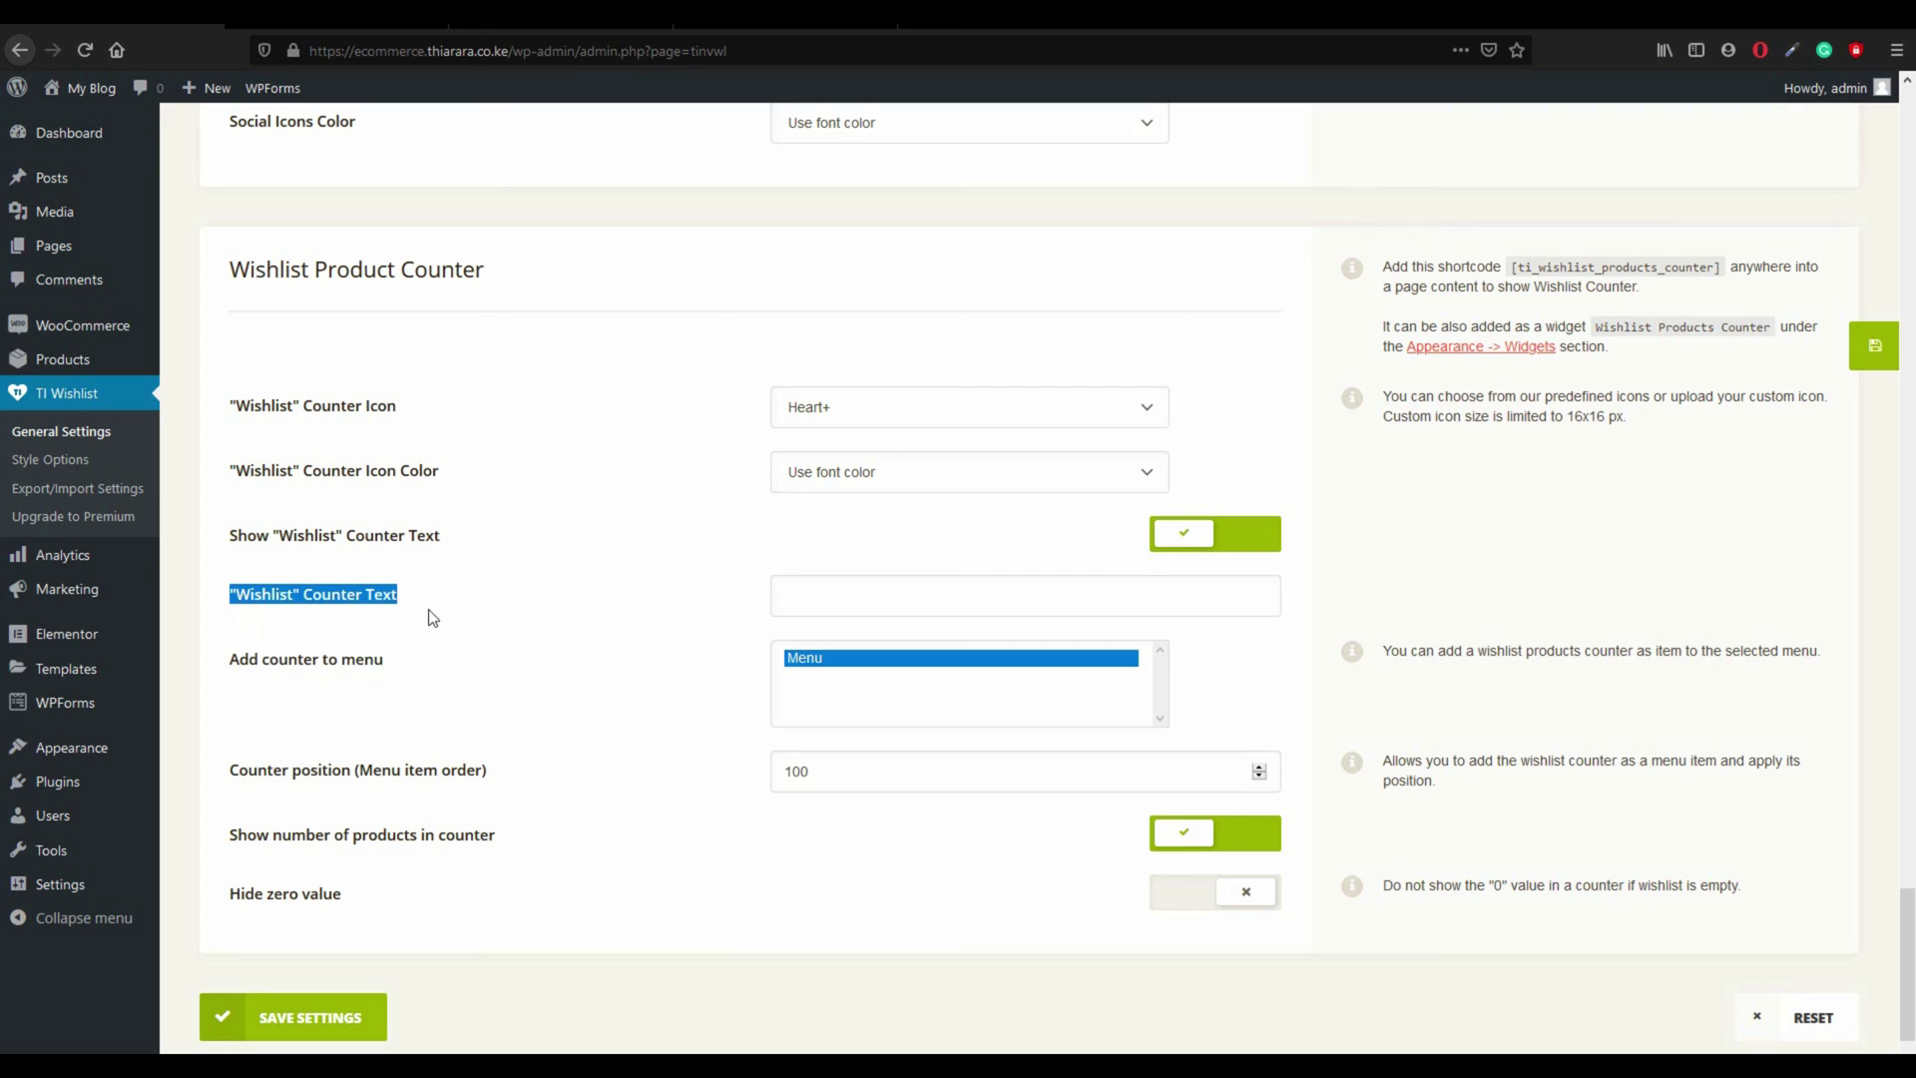
{"action": "left_click", "coordinate": [867, 613]}
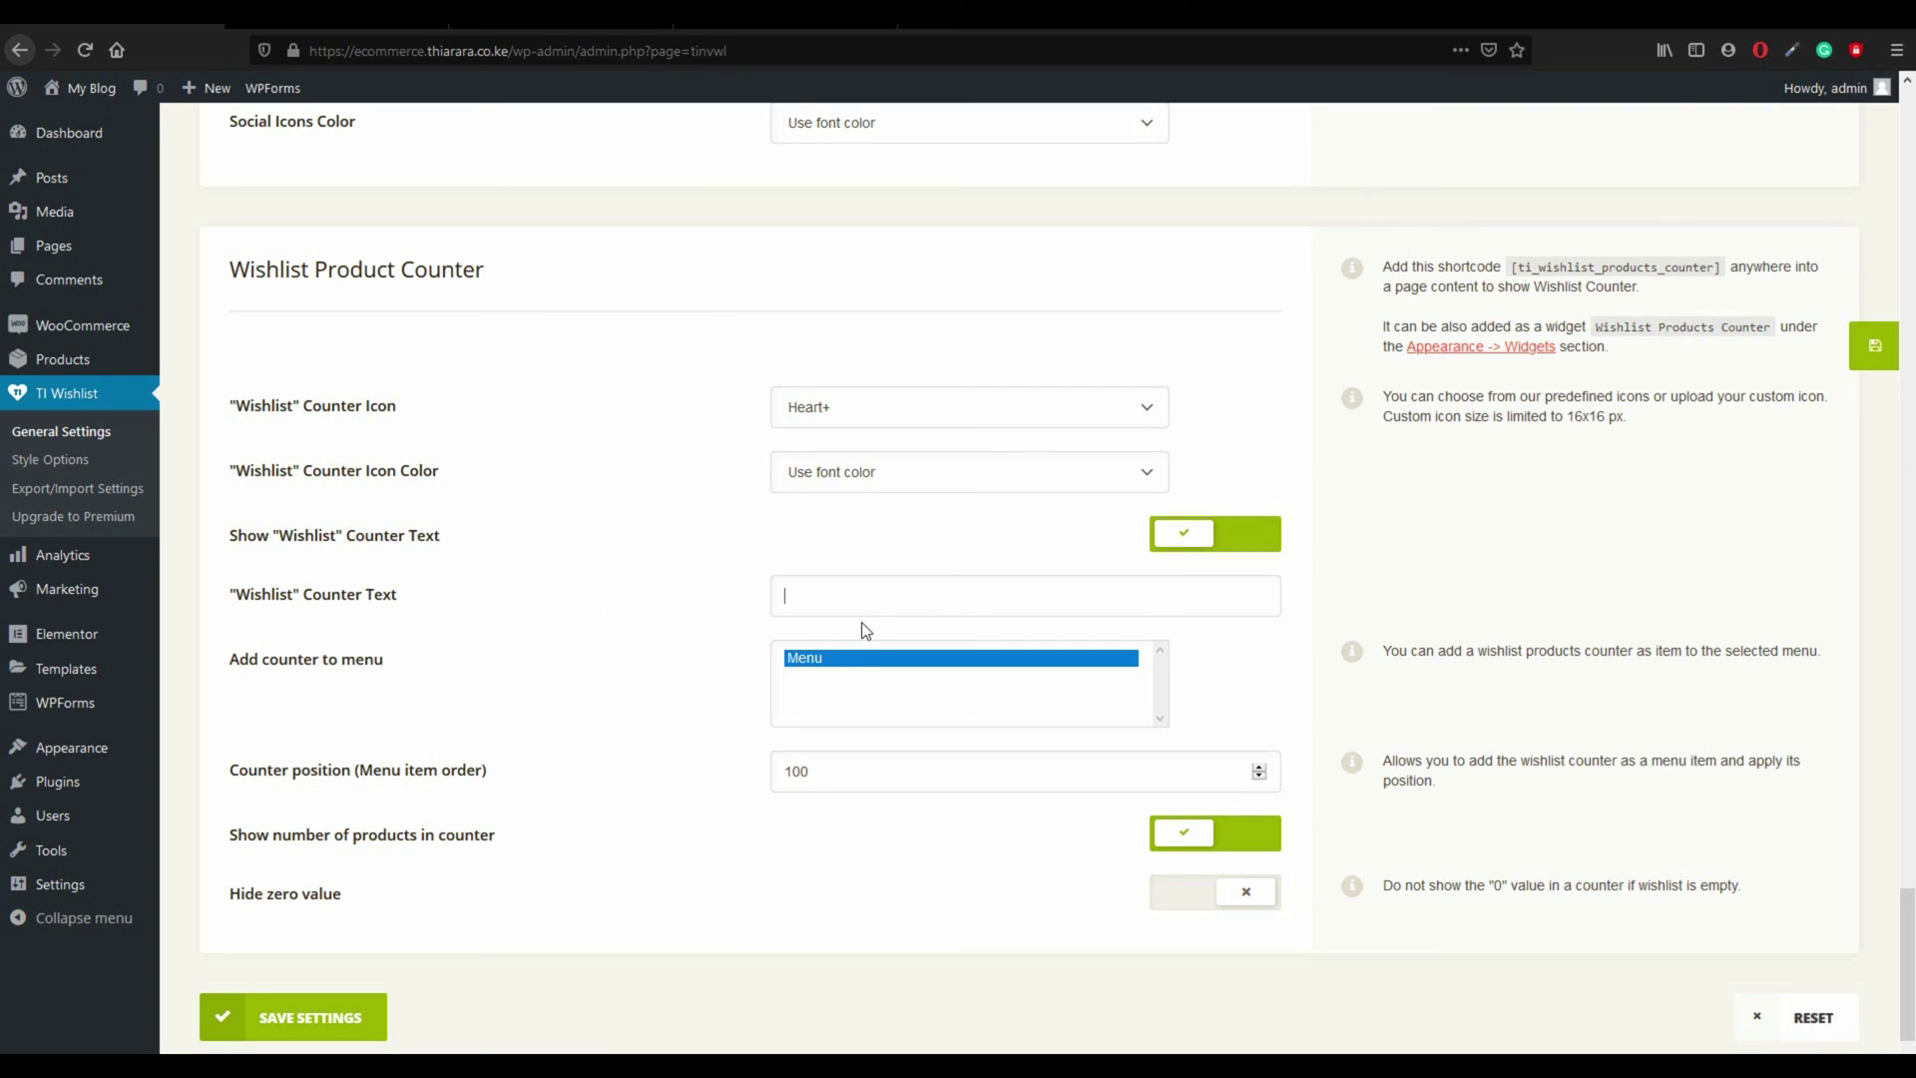
{"action": "type", "text": "My wishlist"}
{"action": "left_click", "coordinate": [341, 1023]}
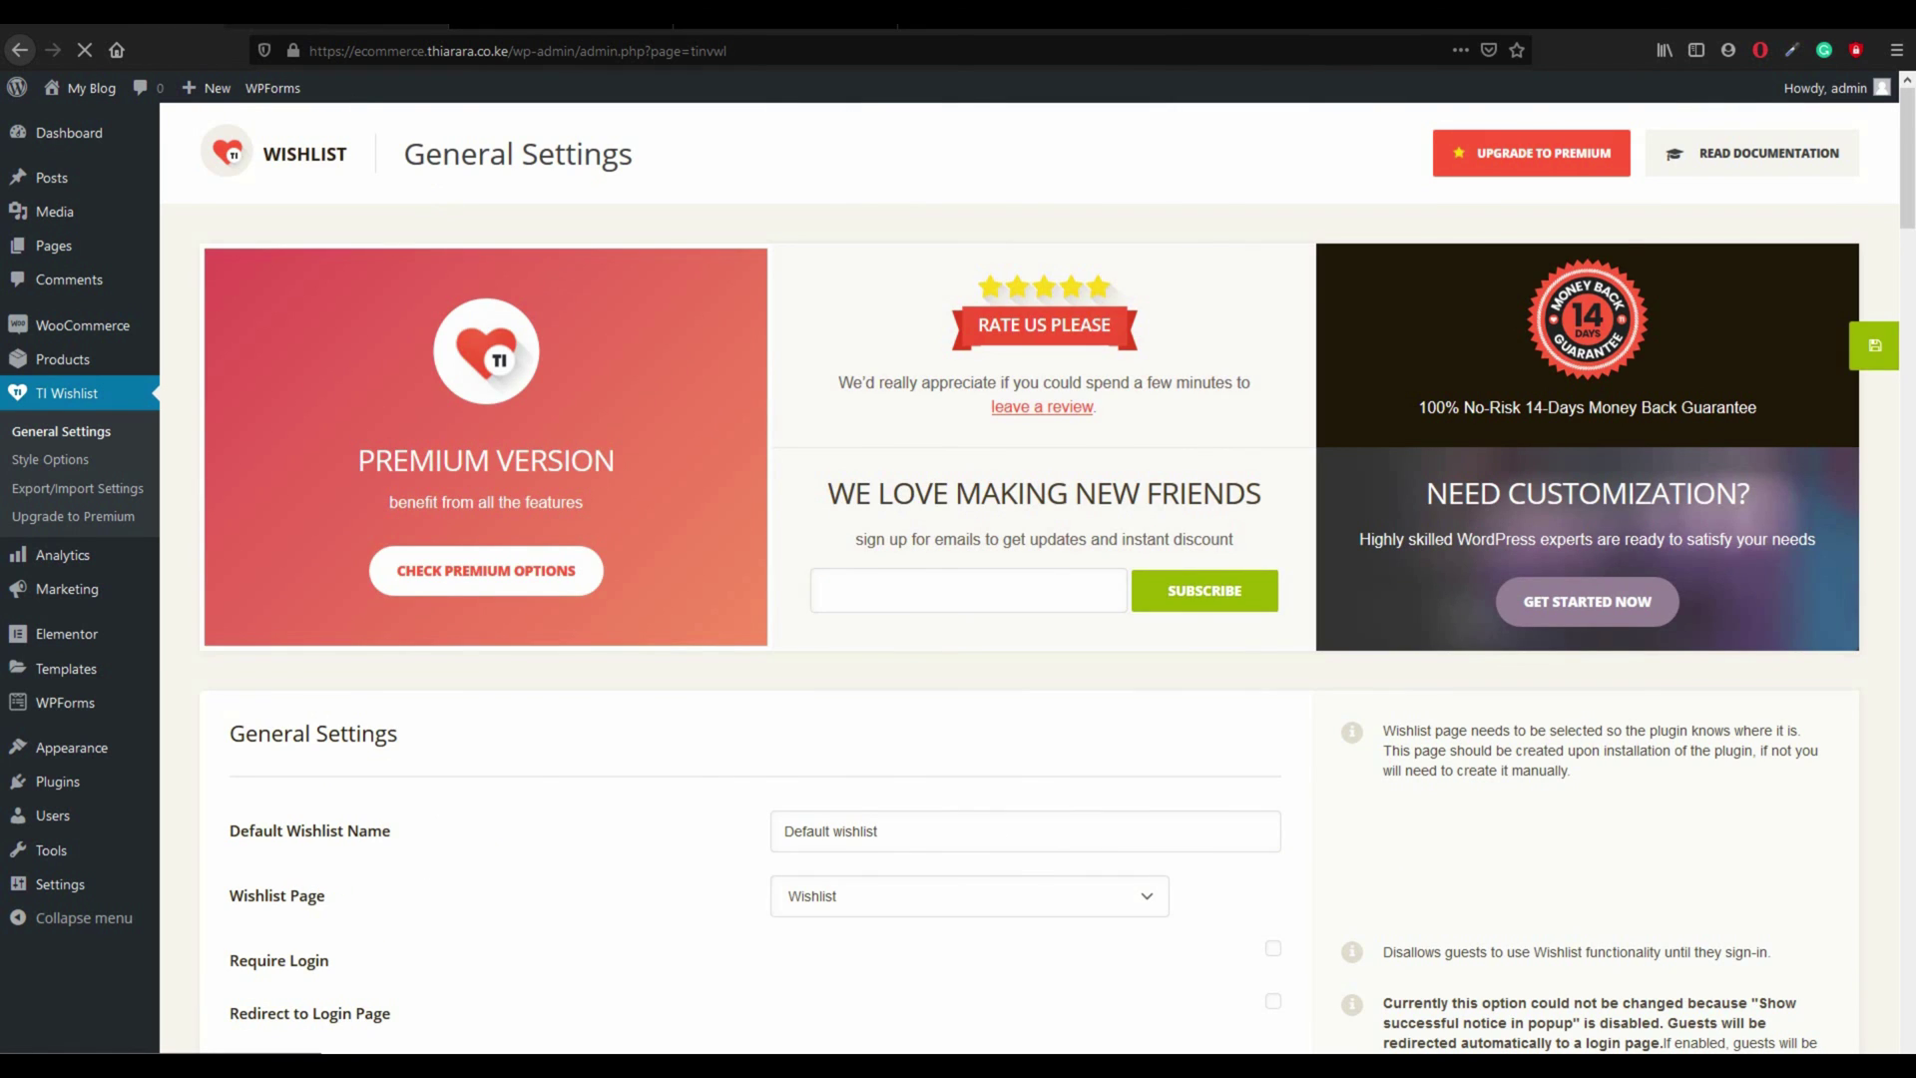
{"action": "left_click", "coordinate": [110, 14]}
{"action": "left_click", "coordinate": [85, 49]}
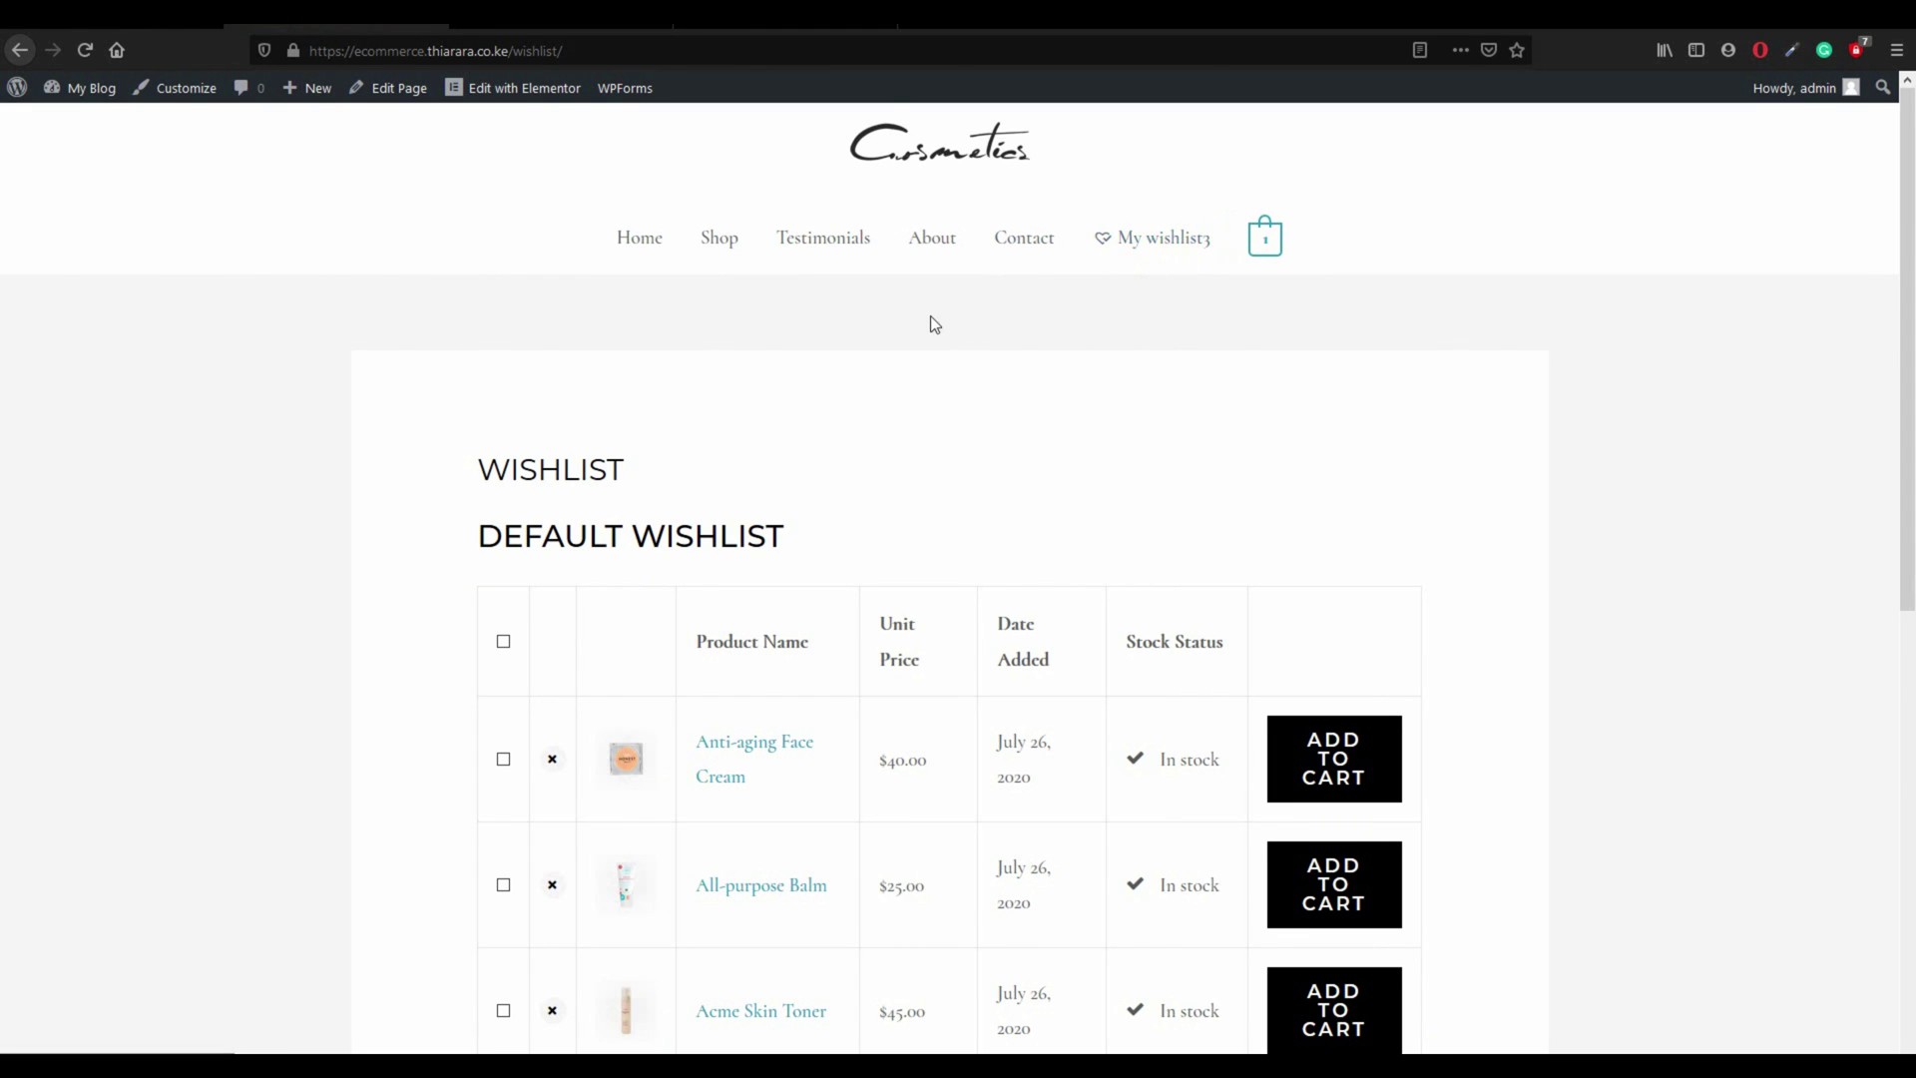
Step: Select all products in the storefront wishlist table and apply the Remove action to them
{"action": "scroll", "coordinate": [932, 320], "scroll_direction": "down", "scroll_amount": 3}
{"action": "scroll", "coordinate": [719, 398], "scroll_direction": "up", "scroll_amount": 3}
{"action": "scroll", "coordinate": [763, 650], "scroll_direction": "down", "scroll_amount": 6}
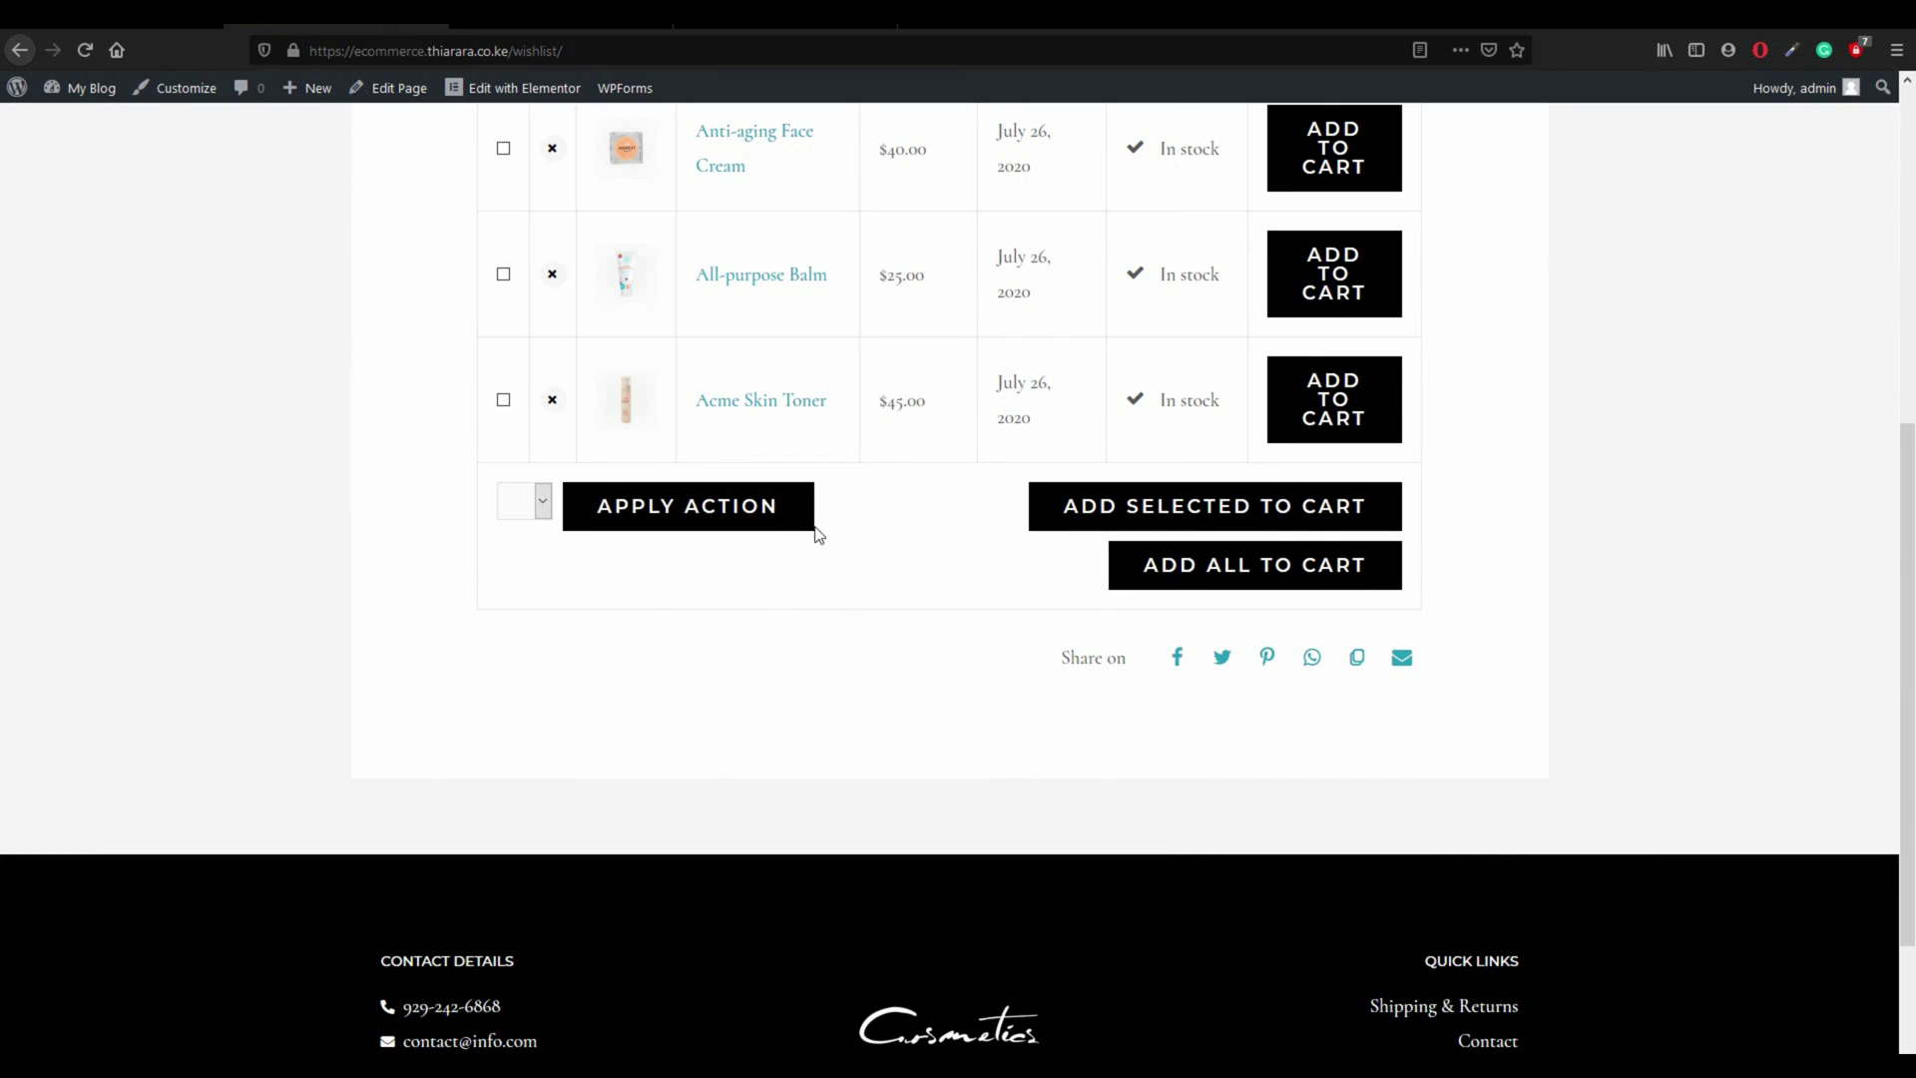
{"action": "scroll", "coordinate": [576, 286], "scroll_direction": "up", "scroll_amount": 3}
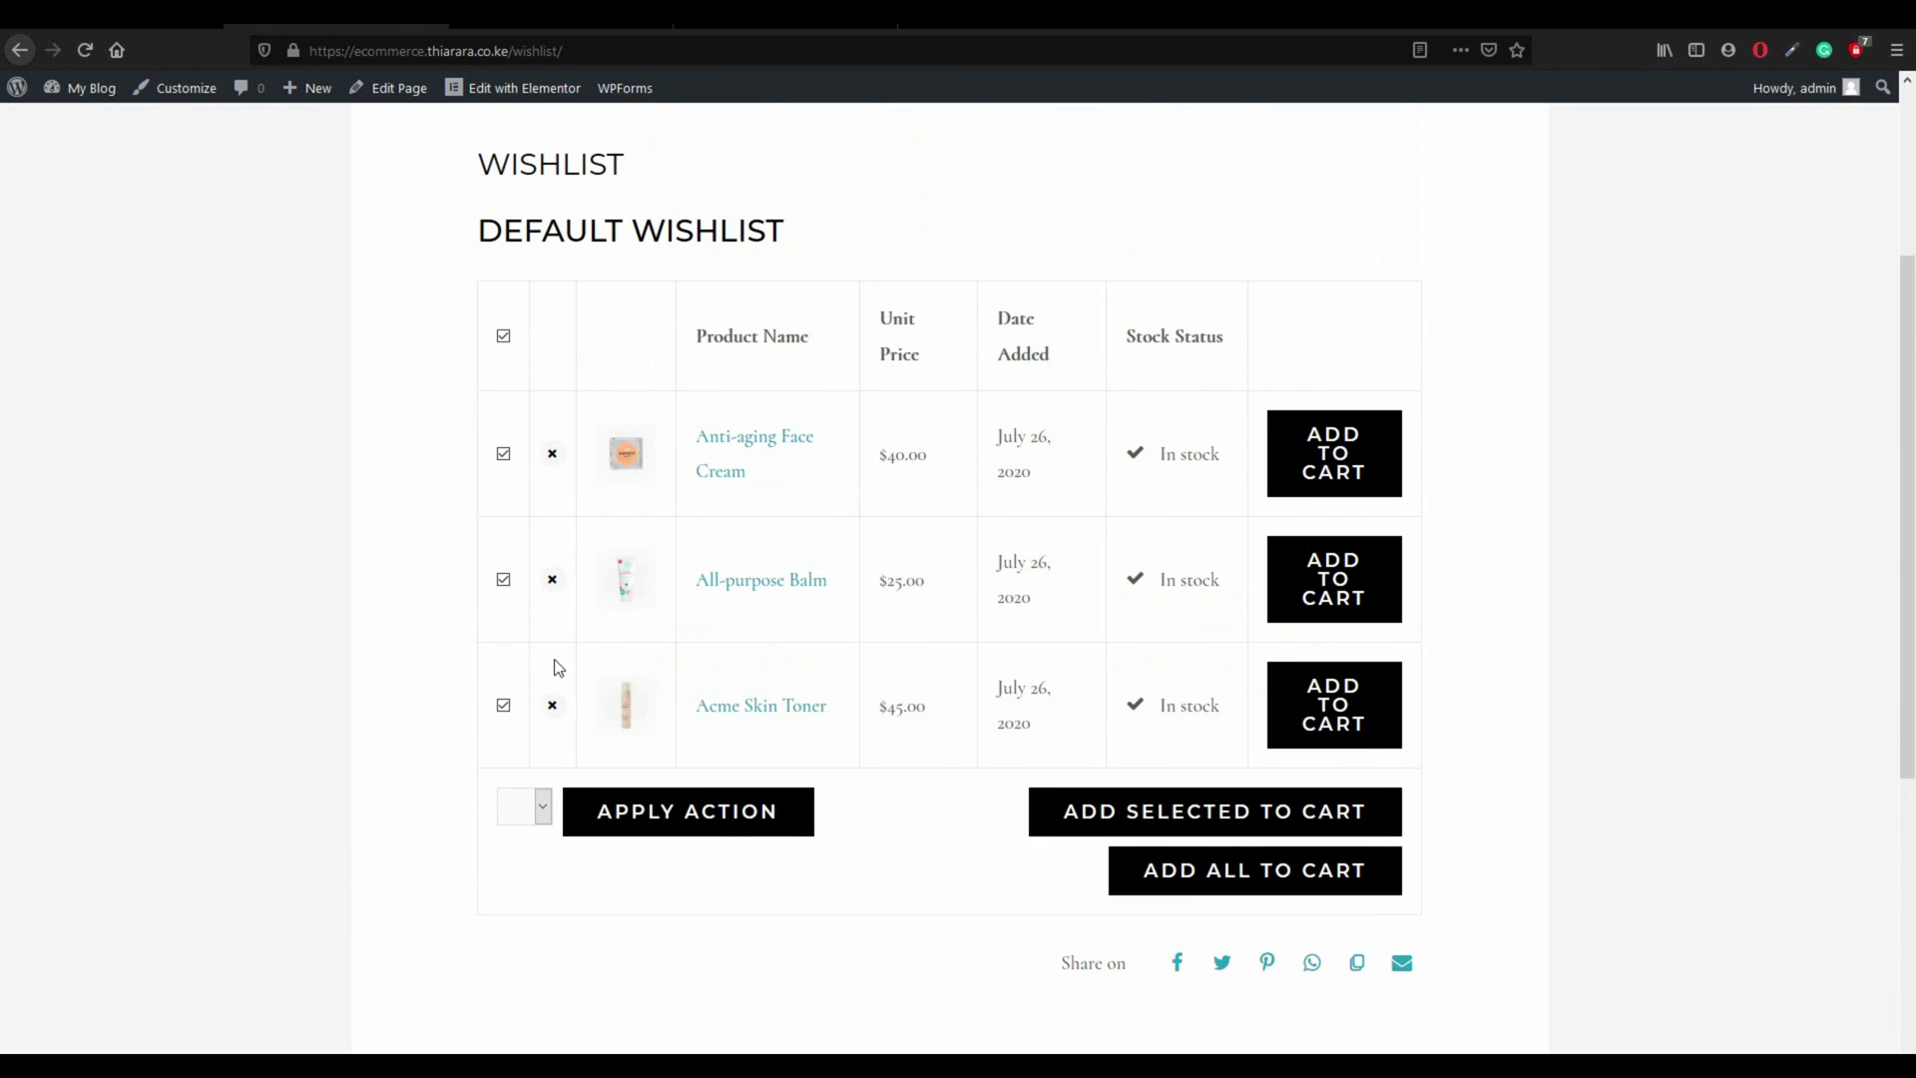
{"action": "left_click", "coordinate": [542, 804]}
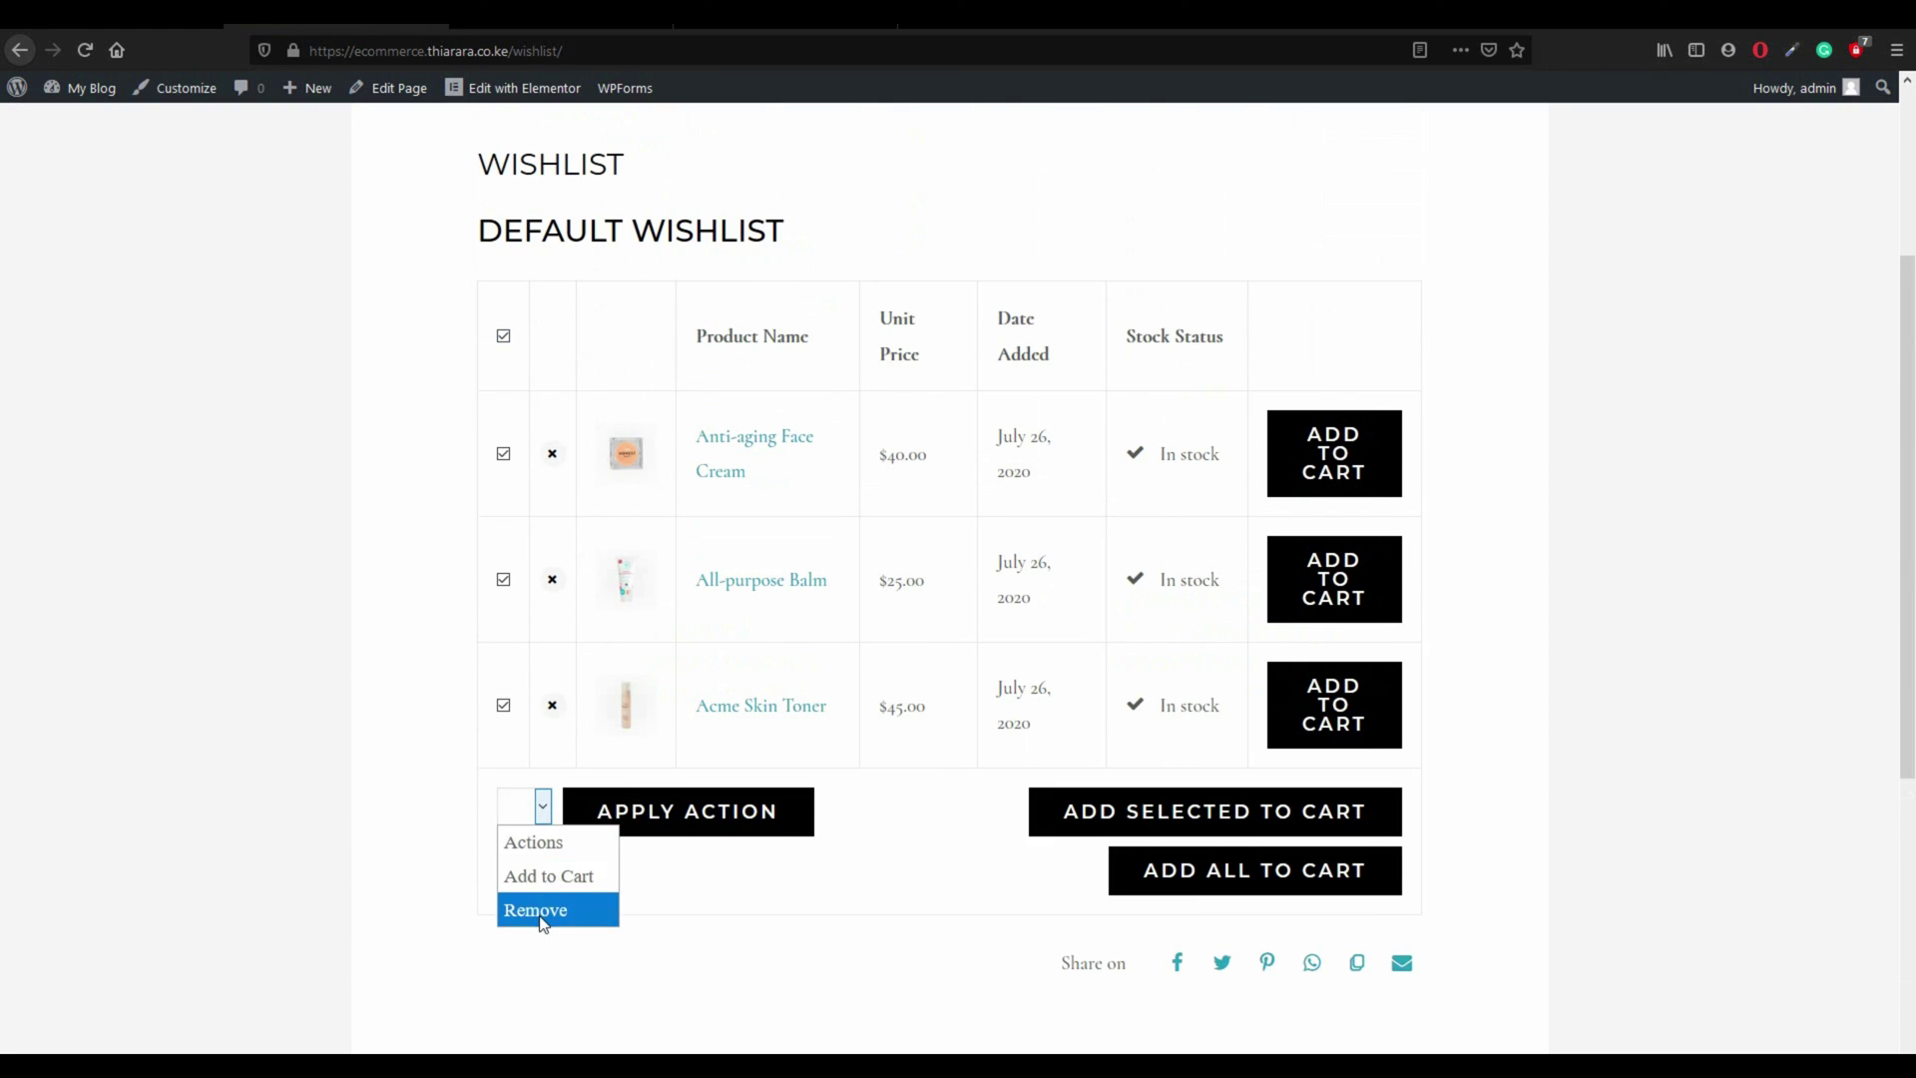
{"action": "left_click", "coordinate": [539, 910]}
{"action": "left_click", "coordinate": [706, 836]}
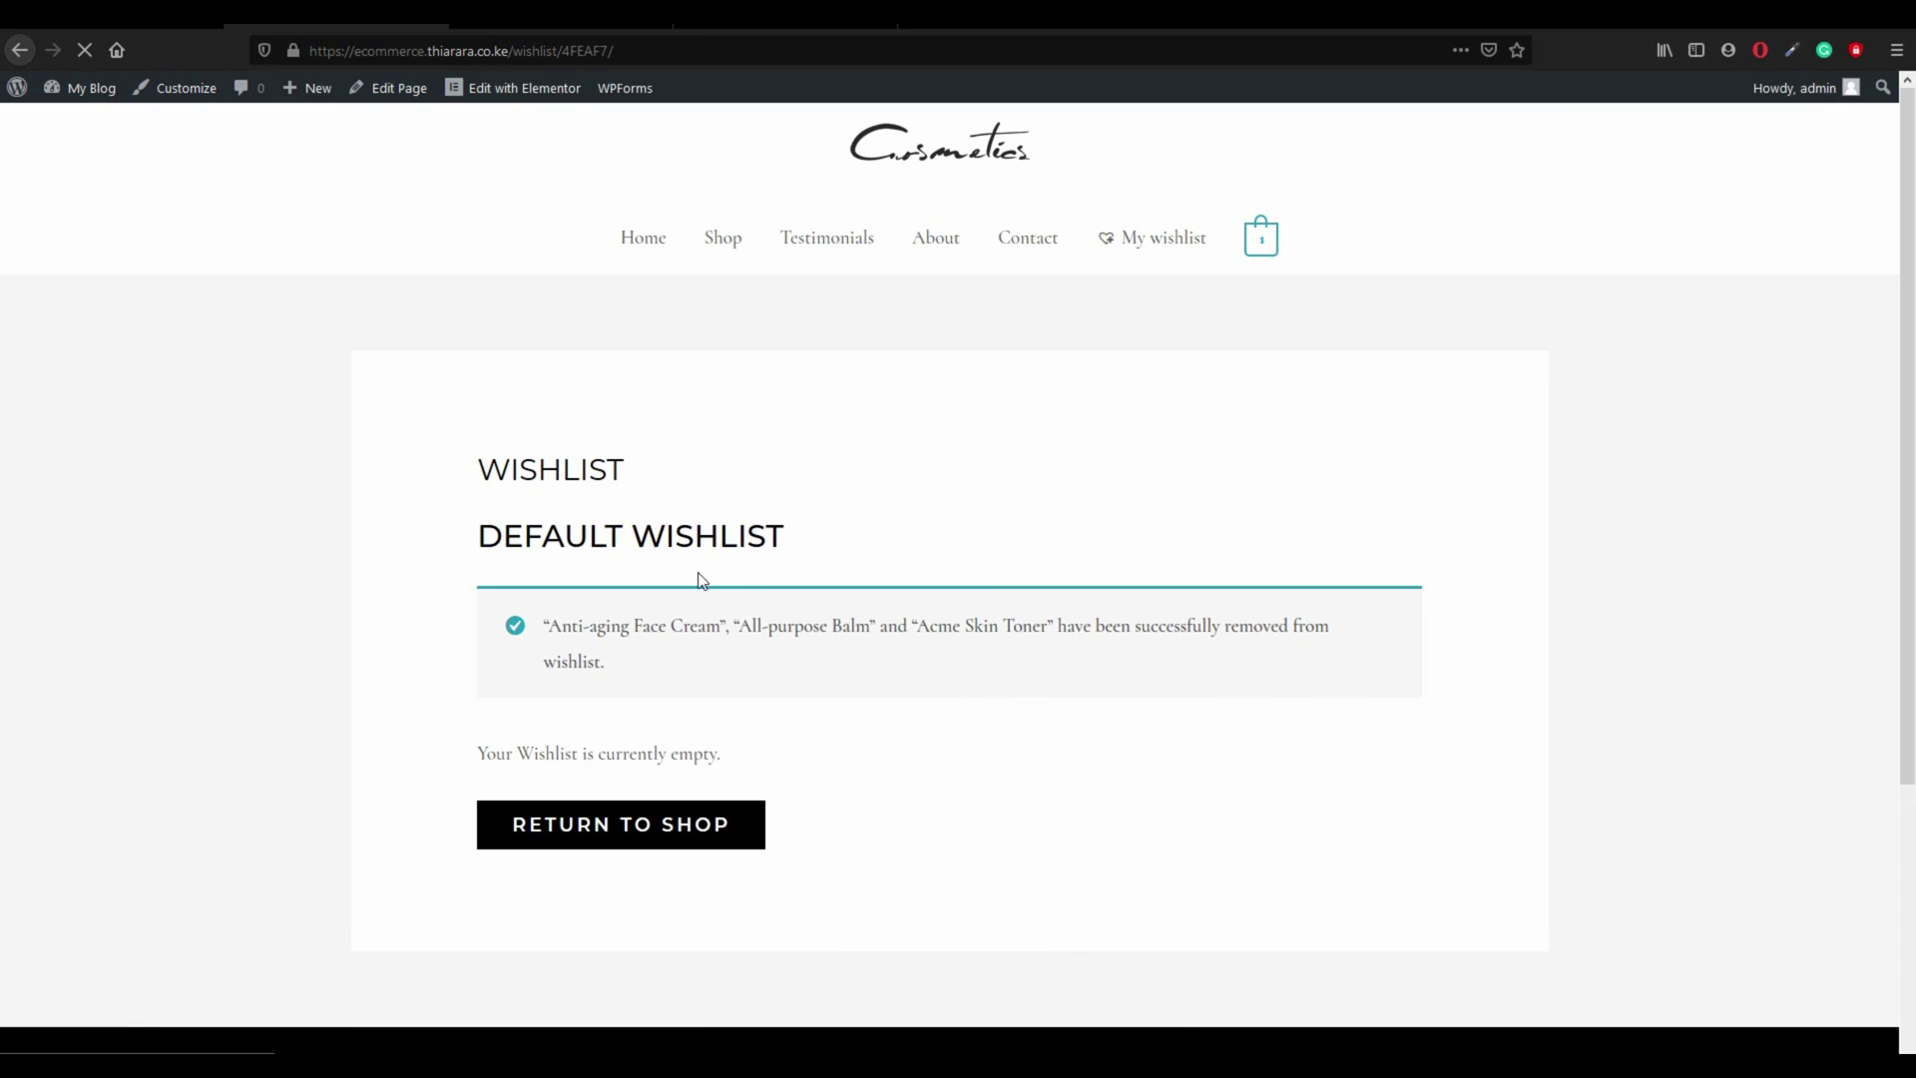
Step: Go to the Shop page and open the Sport shoe product's options
{"action": "left_click", "coordinate": [736, 255]}
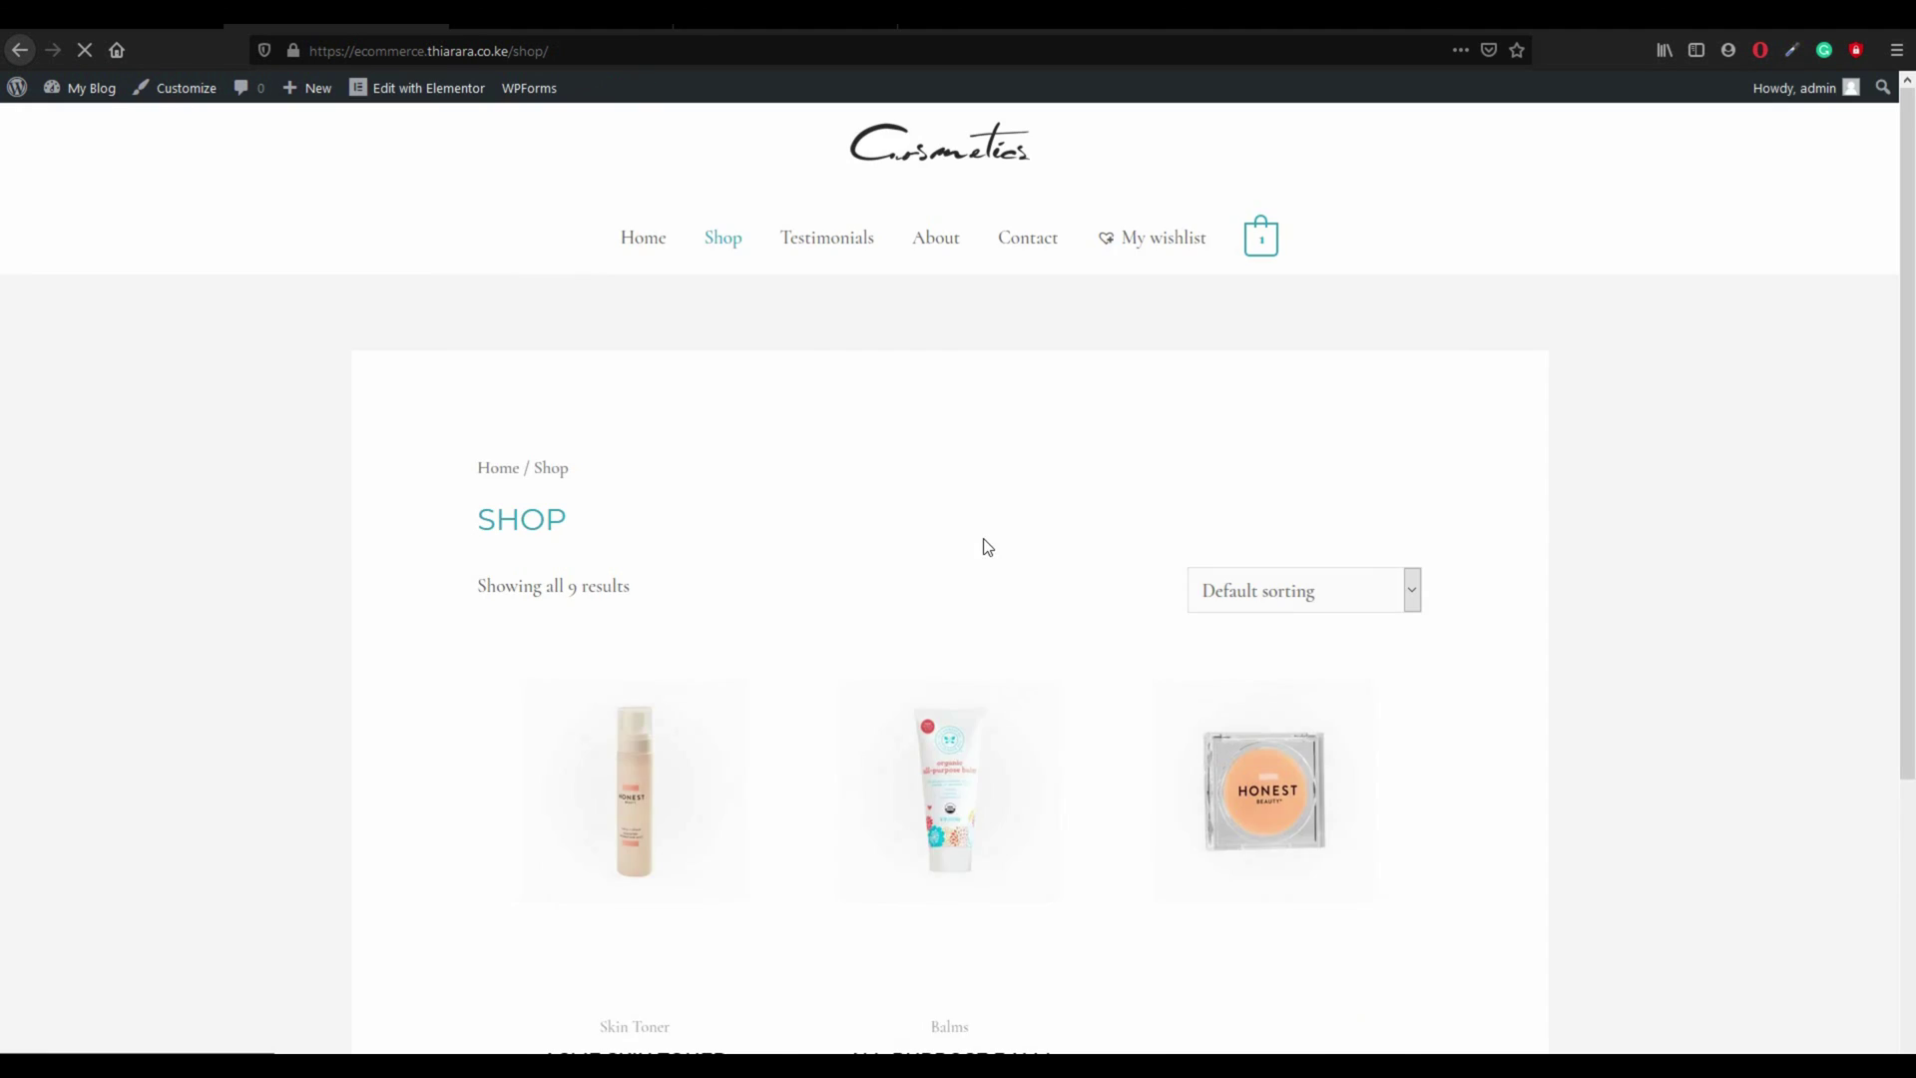
{"action": "scroll", "coordinate": [1163, 662], "scroll_direction": "down", "scroll_amount": 1}
{"action": "scroll", "coordinate": [1166, 664], "scroll_direction": "down", "scroll_amount": 8}
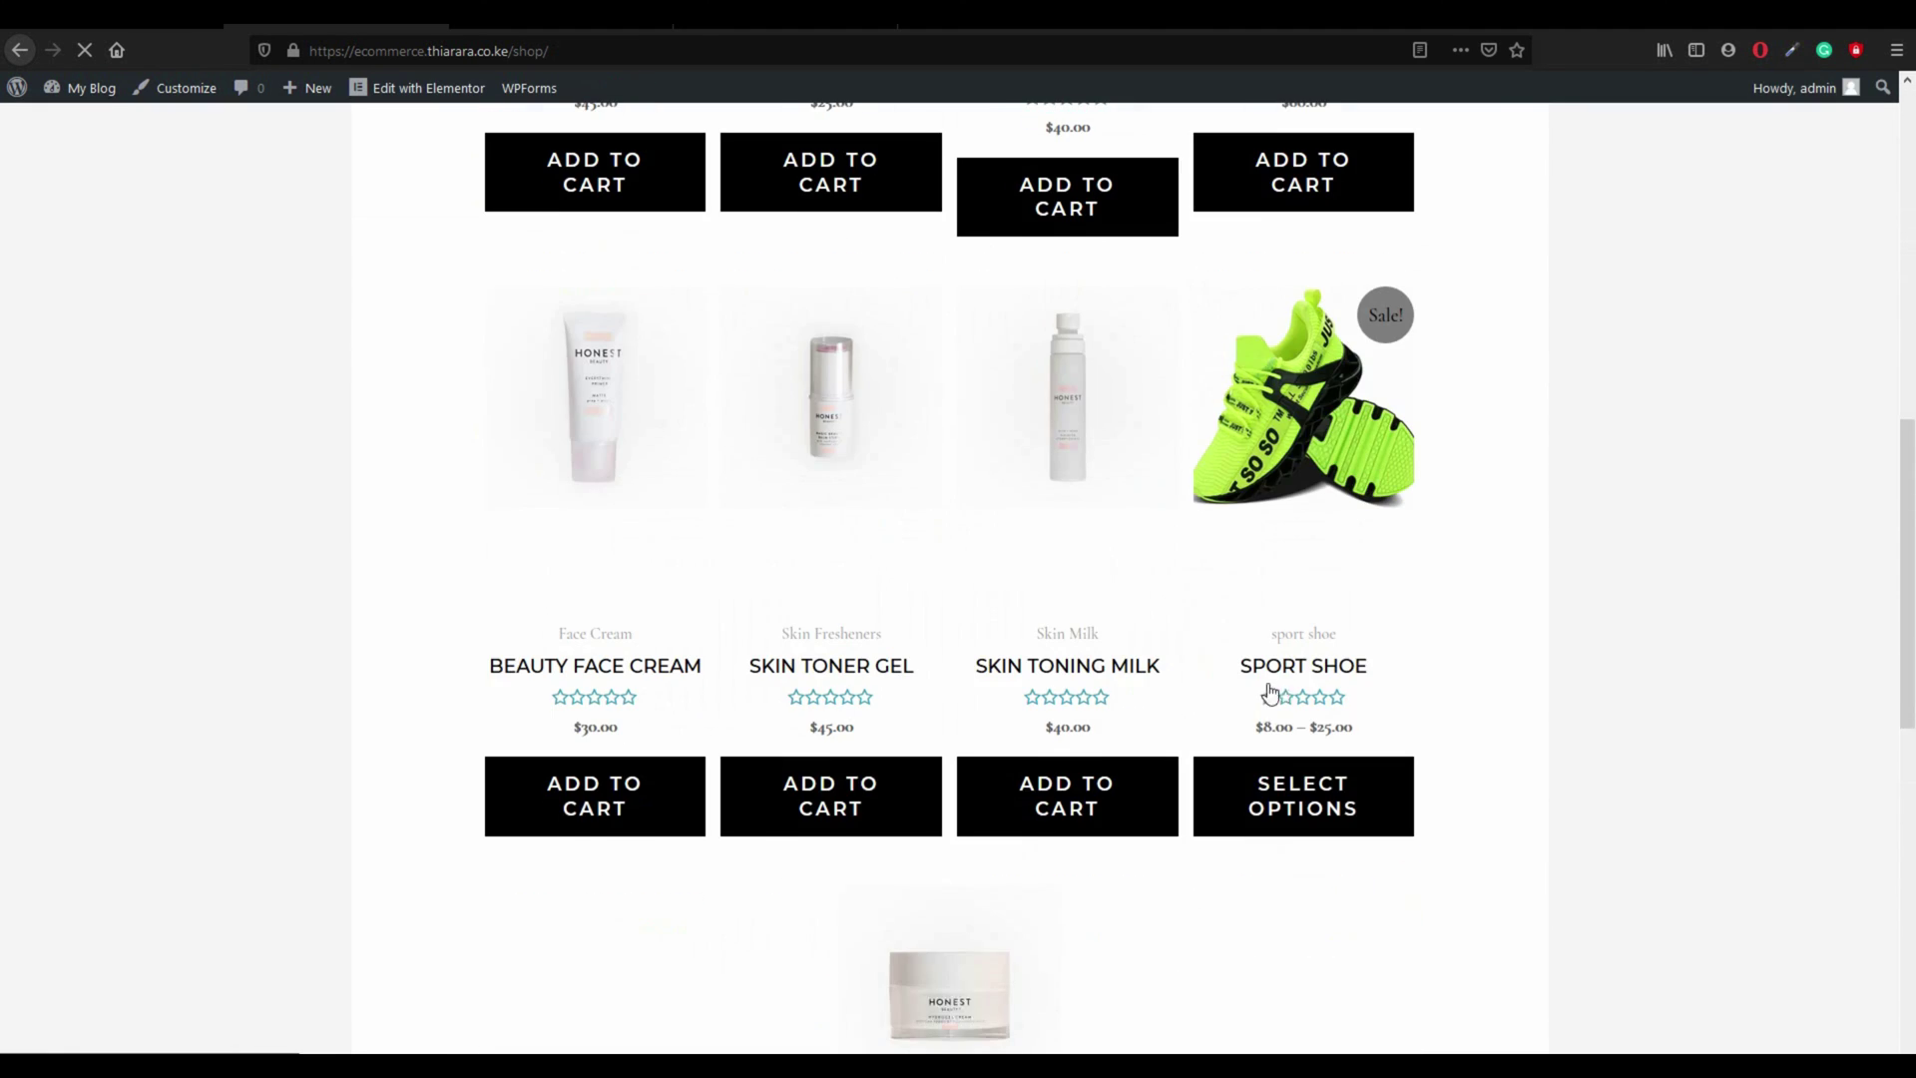
{"action": "left_click", "coordinate": [1314, 815]}
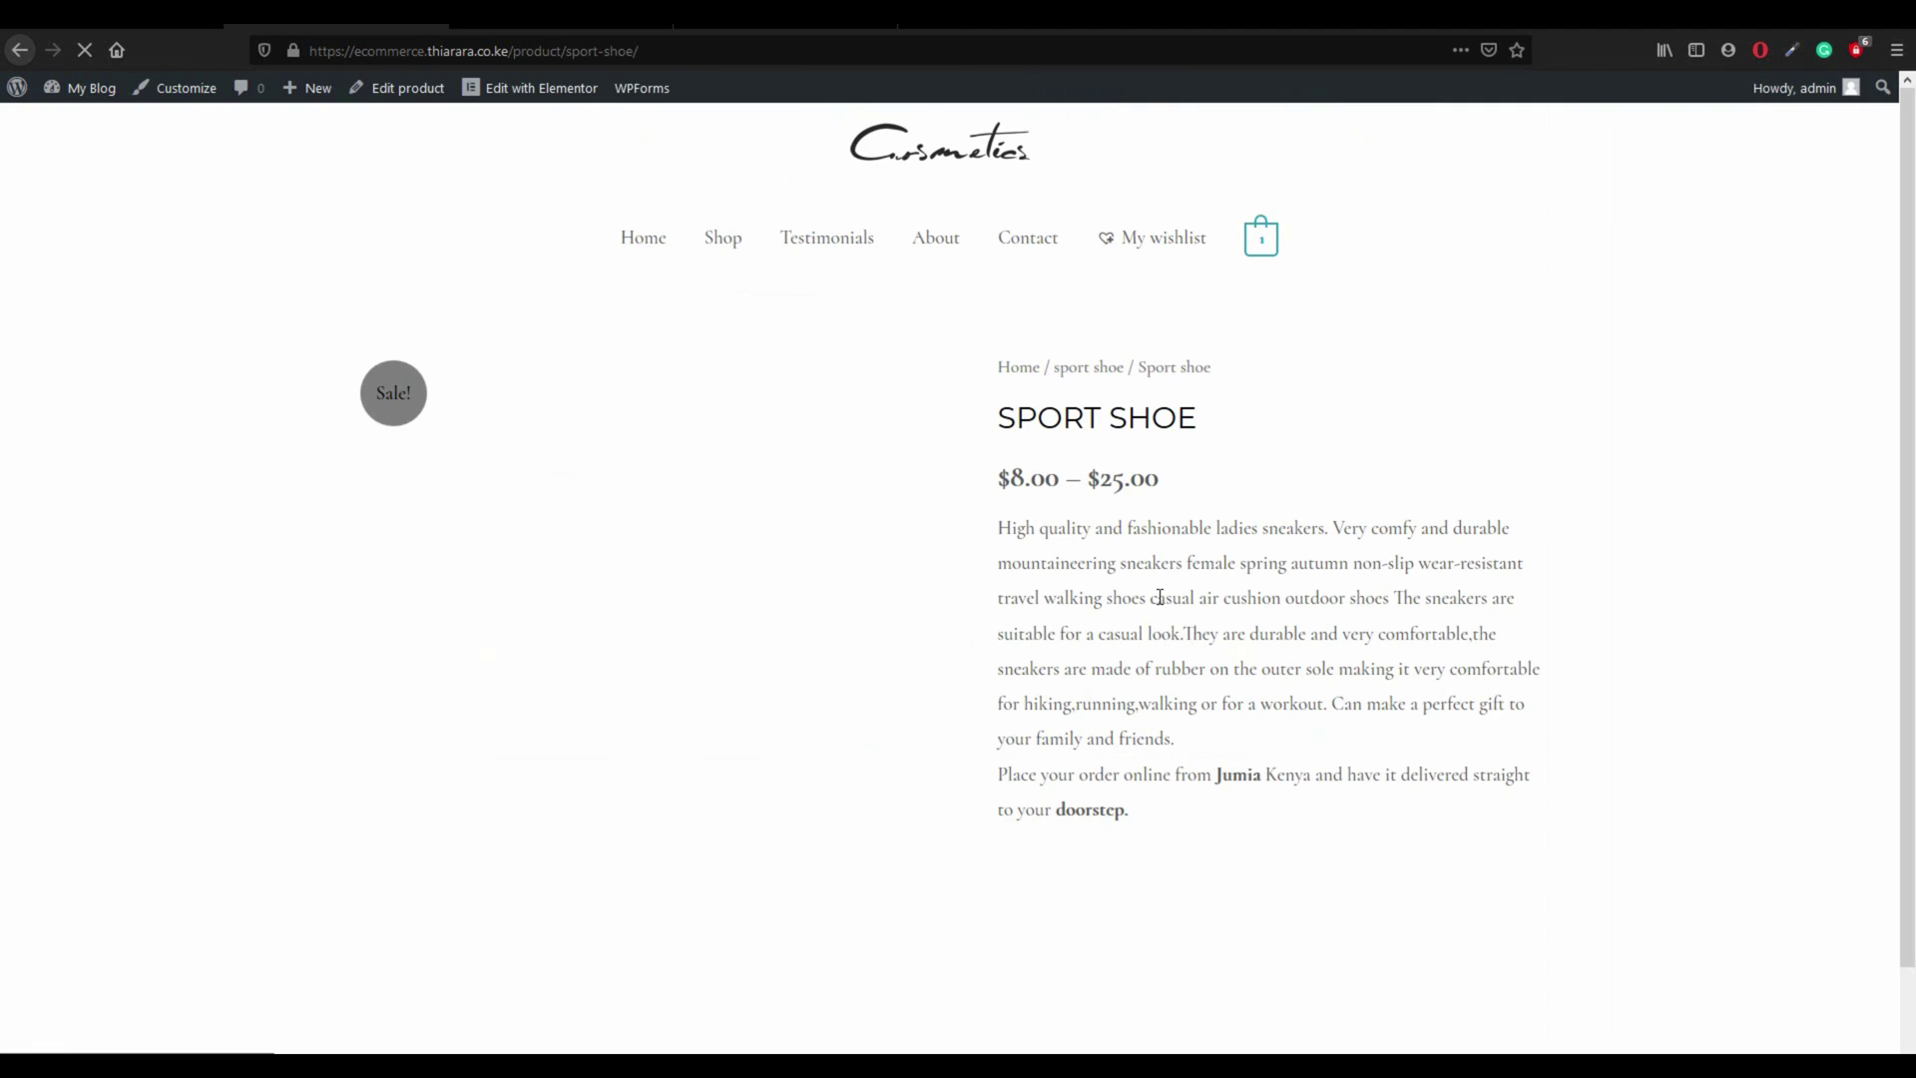
Step: Add the Sport shoe to the wishlist with green color, the green picture and size 4, and dismiss the popup
{"action": "scroll", "coordinate": [1110, 614], "scroll_direction": "down", "scroll_amount": 3}
{"action": "scroll", "coordinate": [1110, 613], "scroll_direction": "down", "scroll_amount": 3}
{"action": "left_click", "coordinate": [1022, 529]}
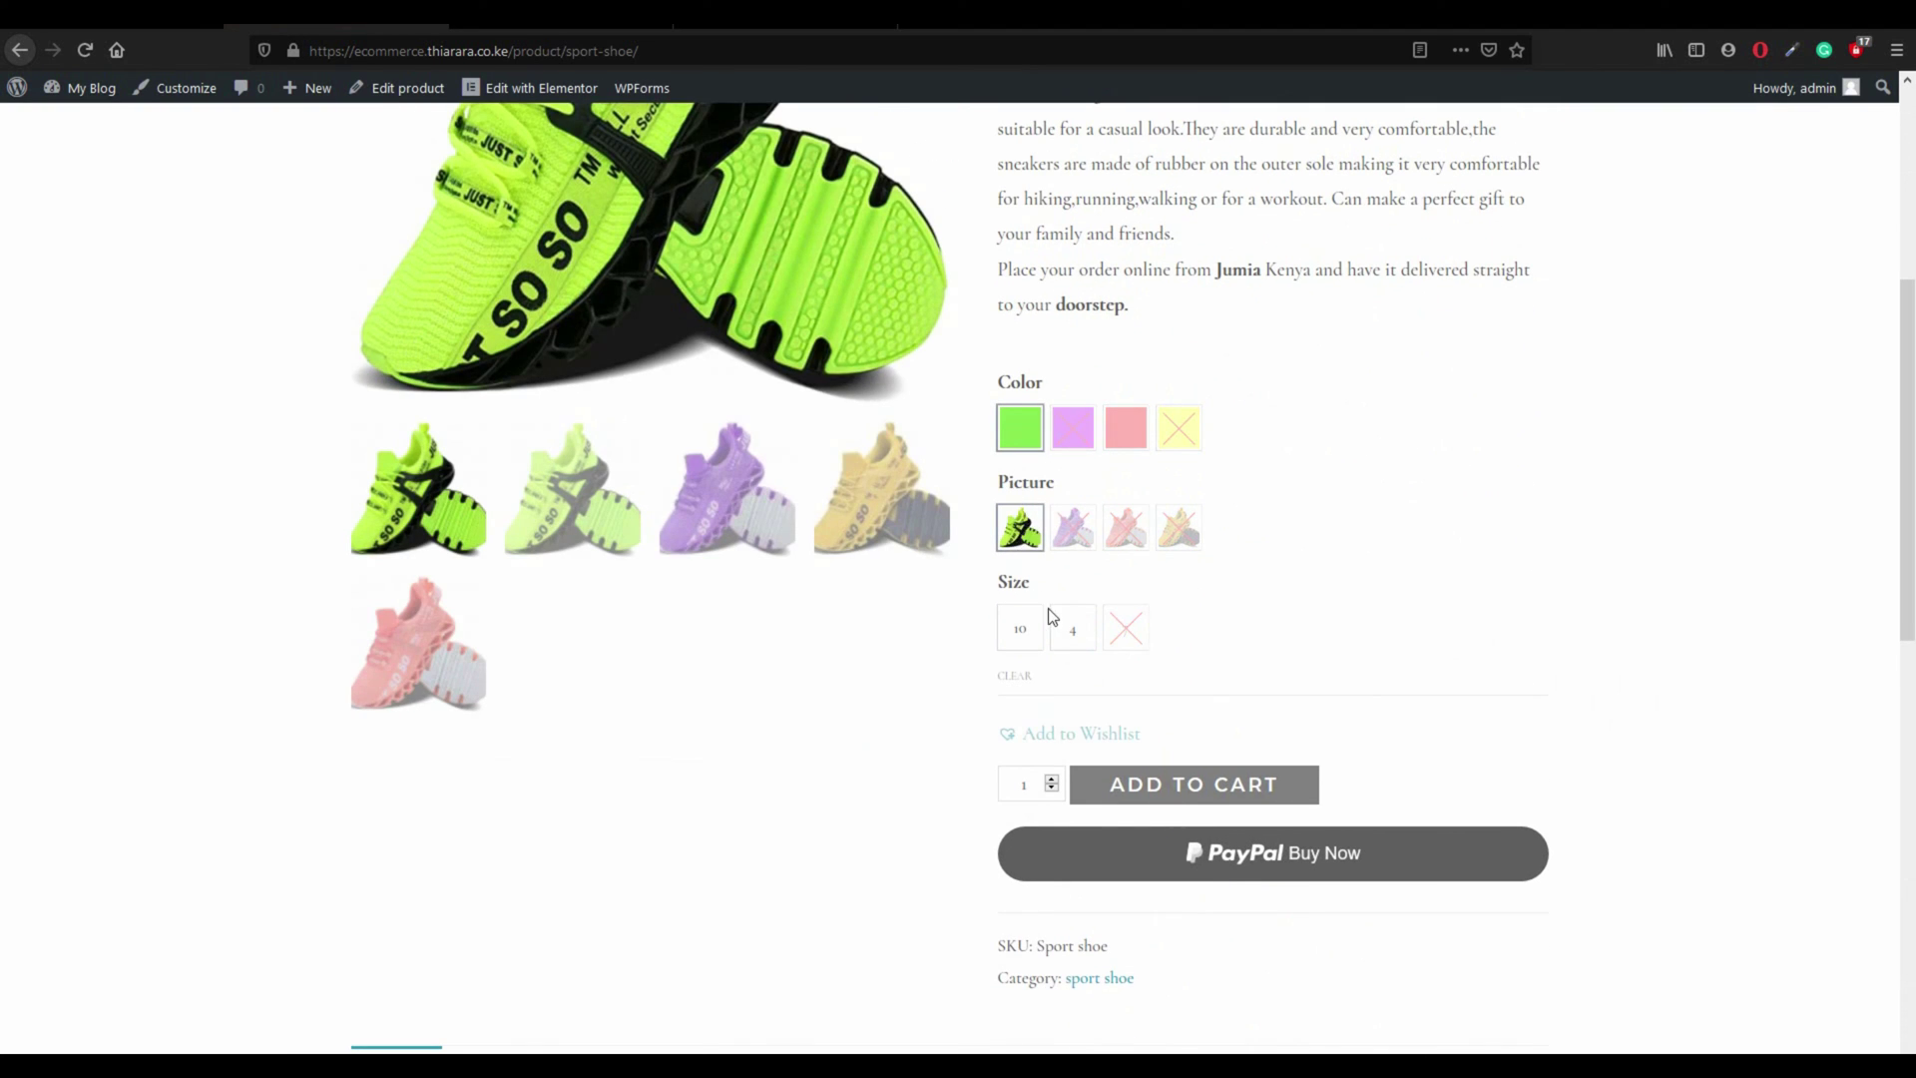
{"action": "left_click", "coordinate": [1070, 631]}
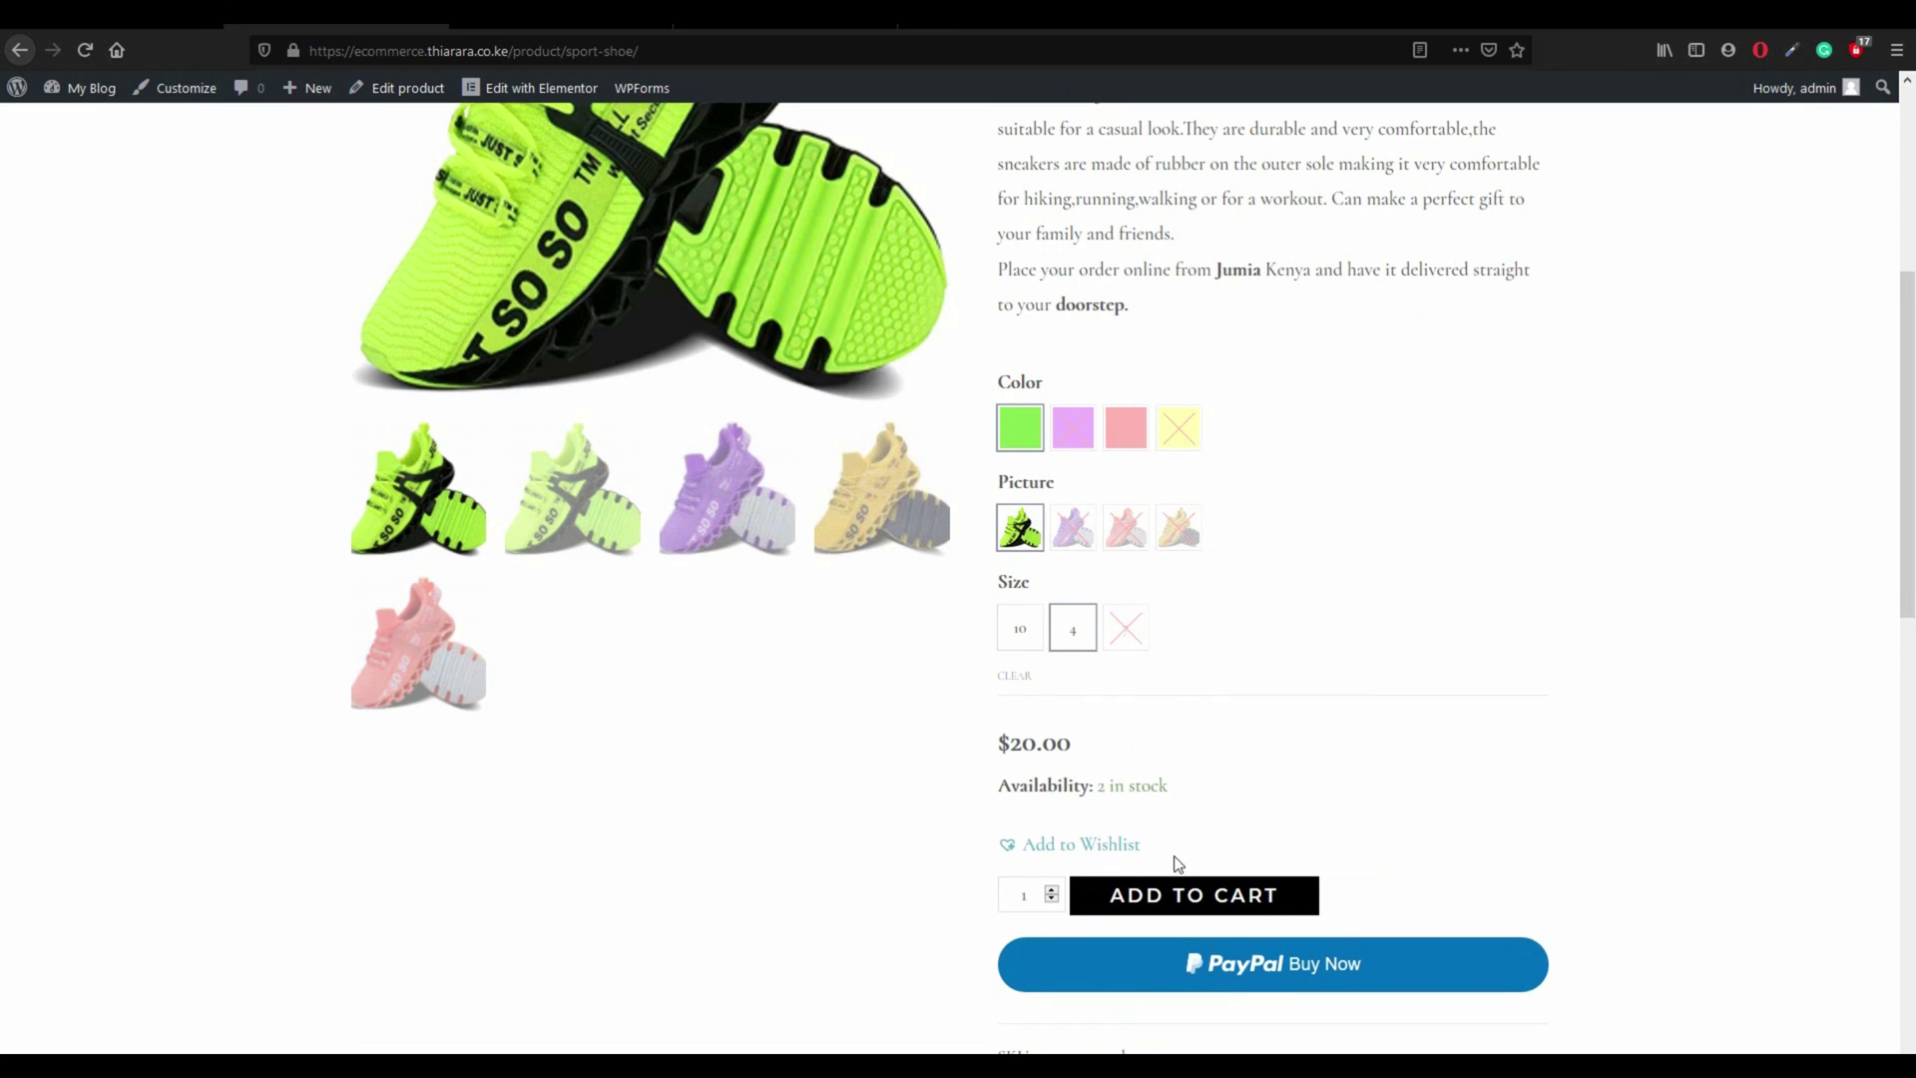
{"action": "left_click", "coordinate": [1100, 848]}
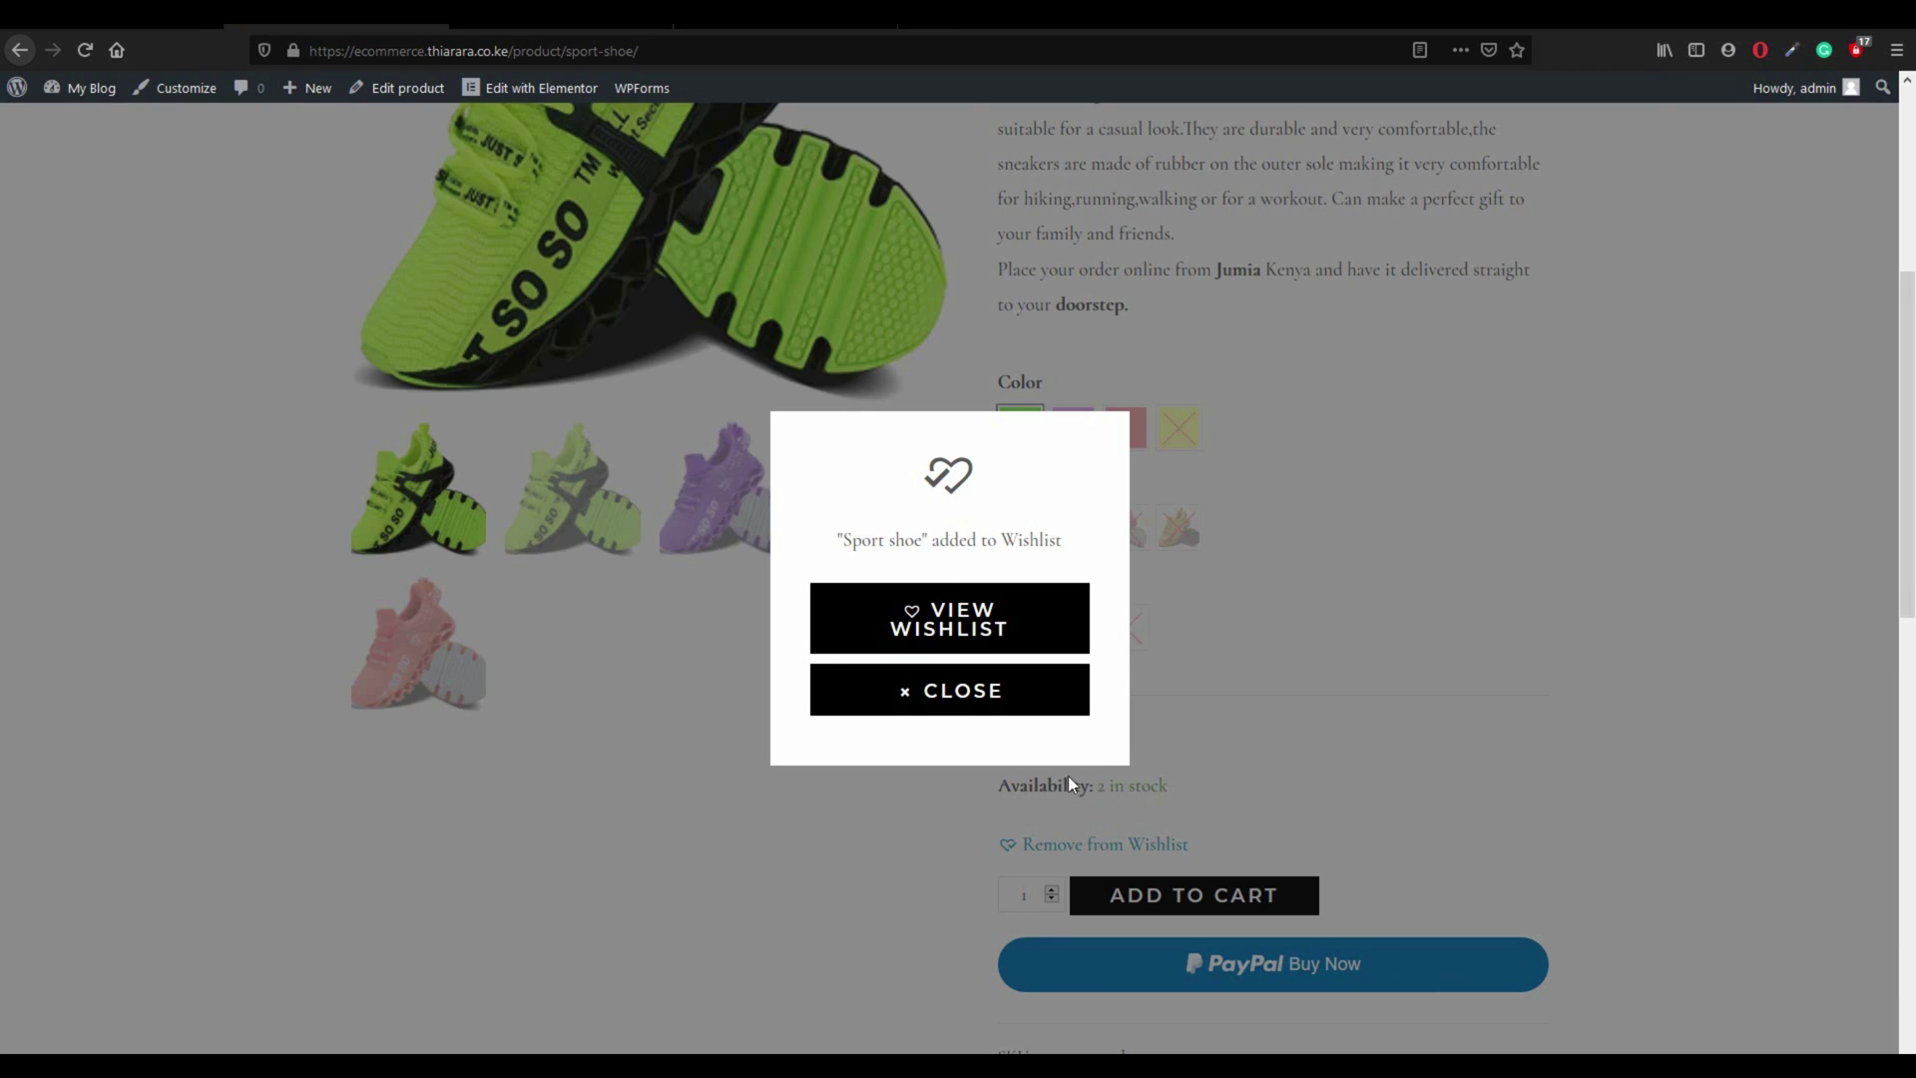
{"action": "left_click", "coordinate": [998, 685]}
Step: Clear the selected options and add the Sport shoe in red, with the red picture and size 10, to the wishlist
{"action": "left_click", "coordinate": [1014, 677]}
{"action": "left_click", "coordinate": [1125, 427]}
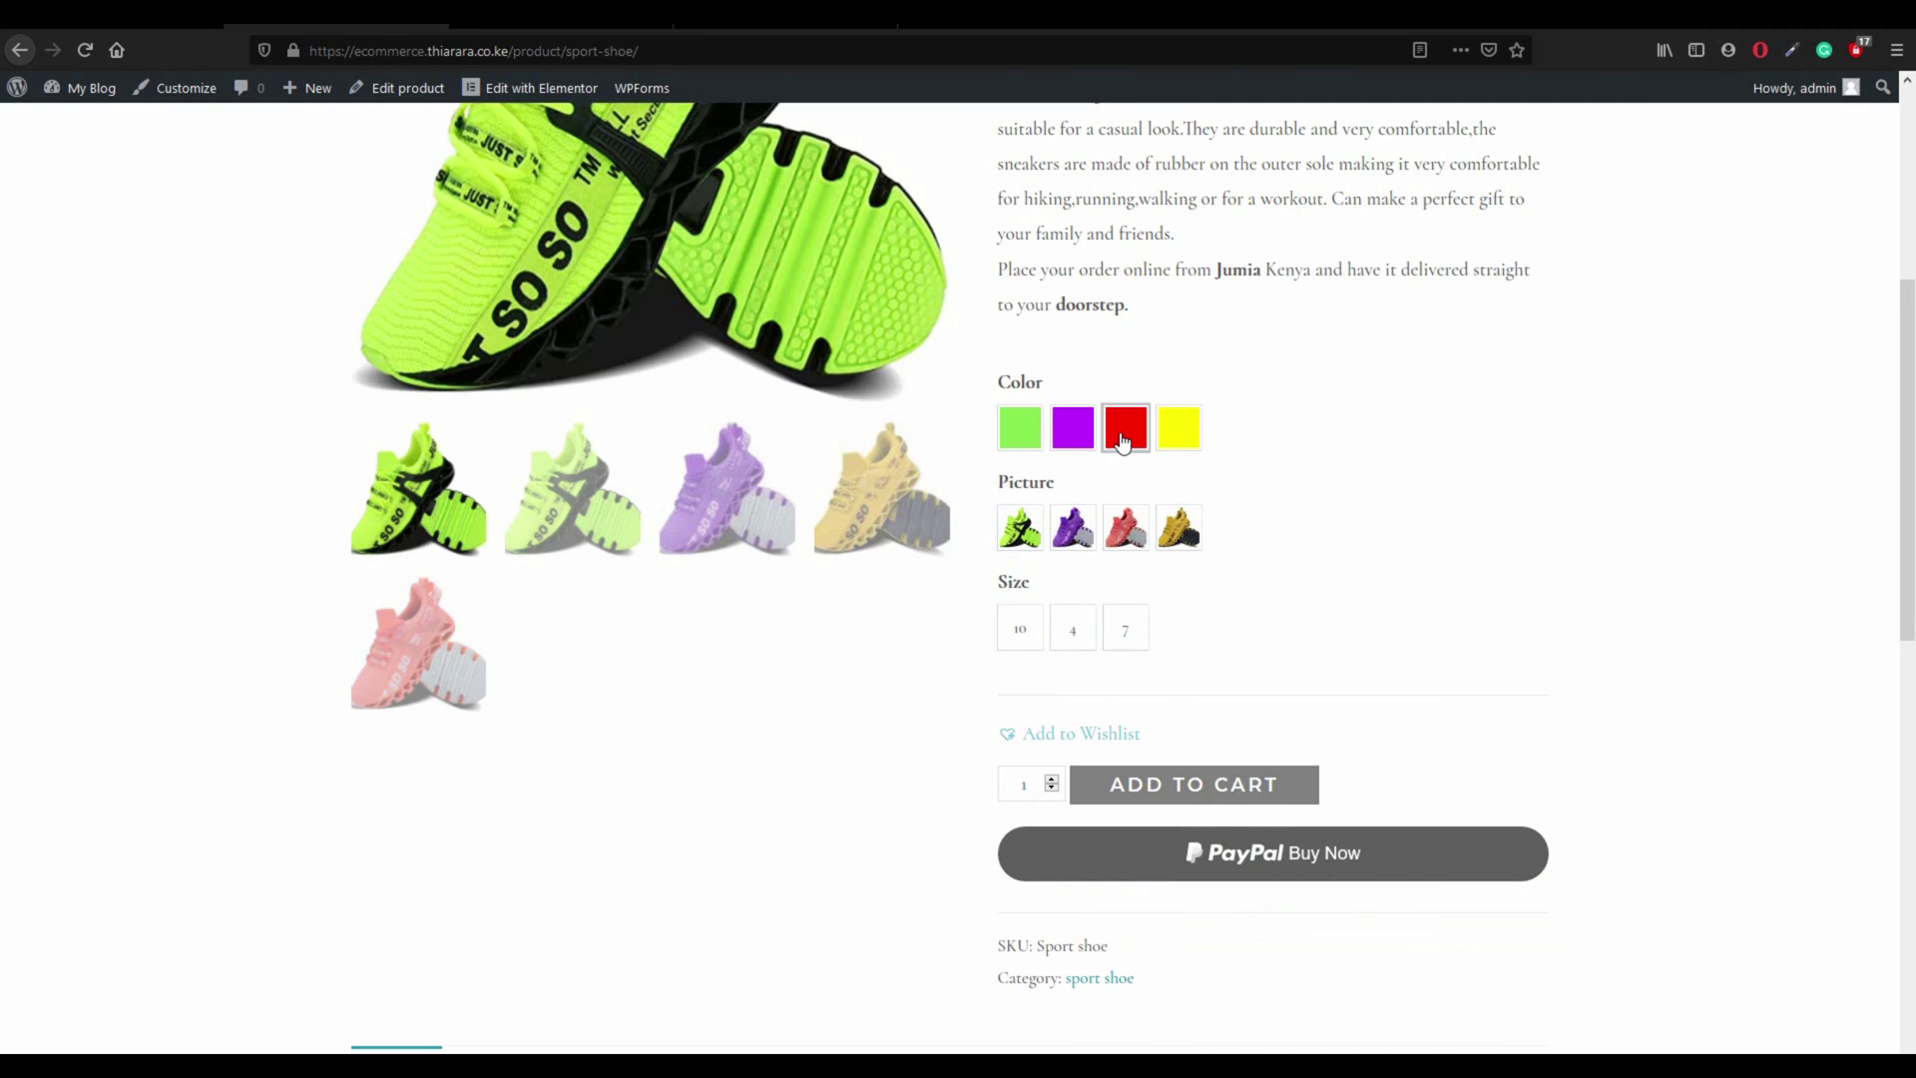
{"action": "left_click", "coordinate": [1133, 535]}
{"action": "left_click", "coordinate": [1018, 628]}
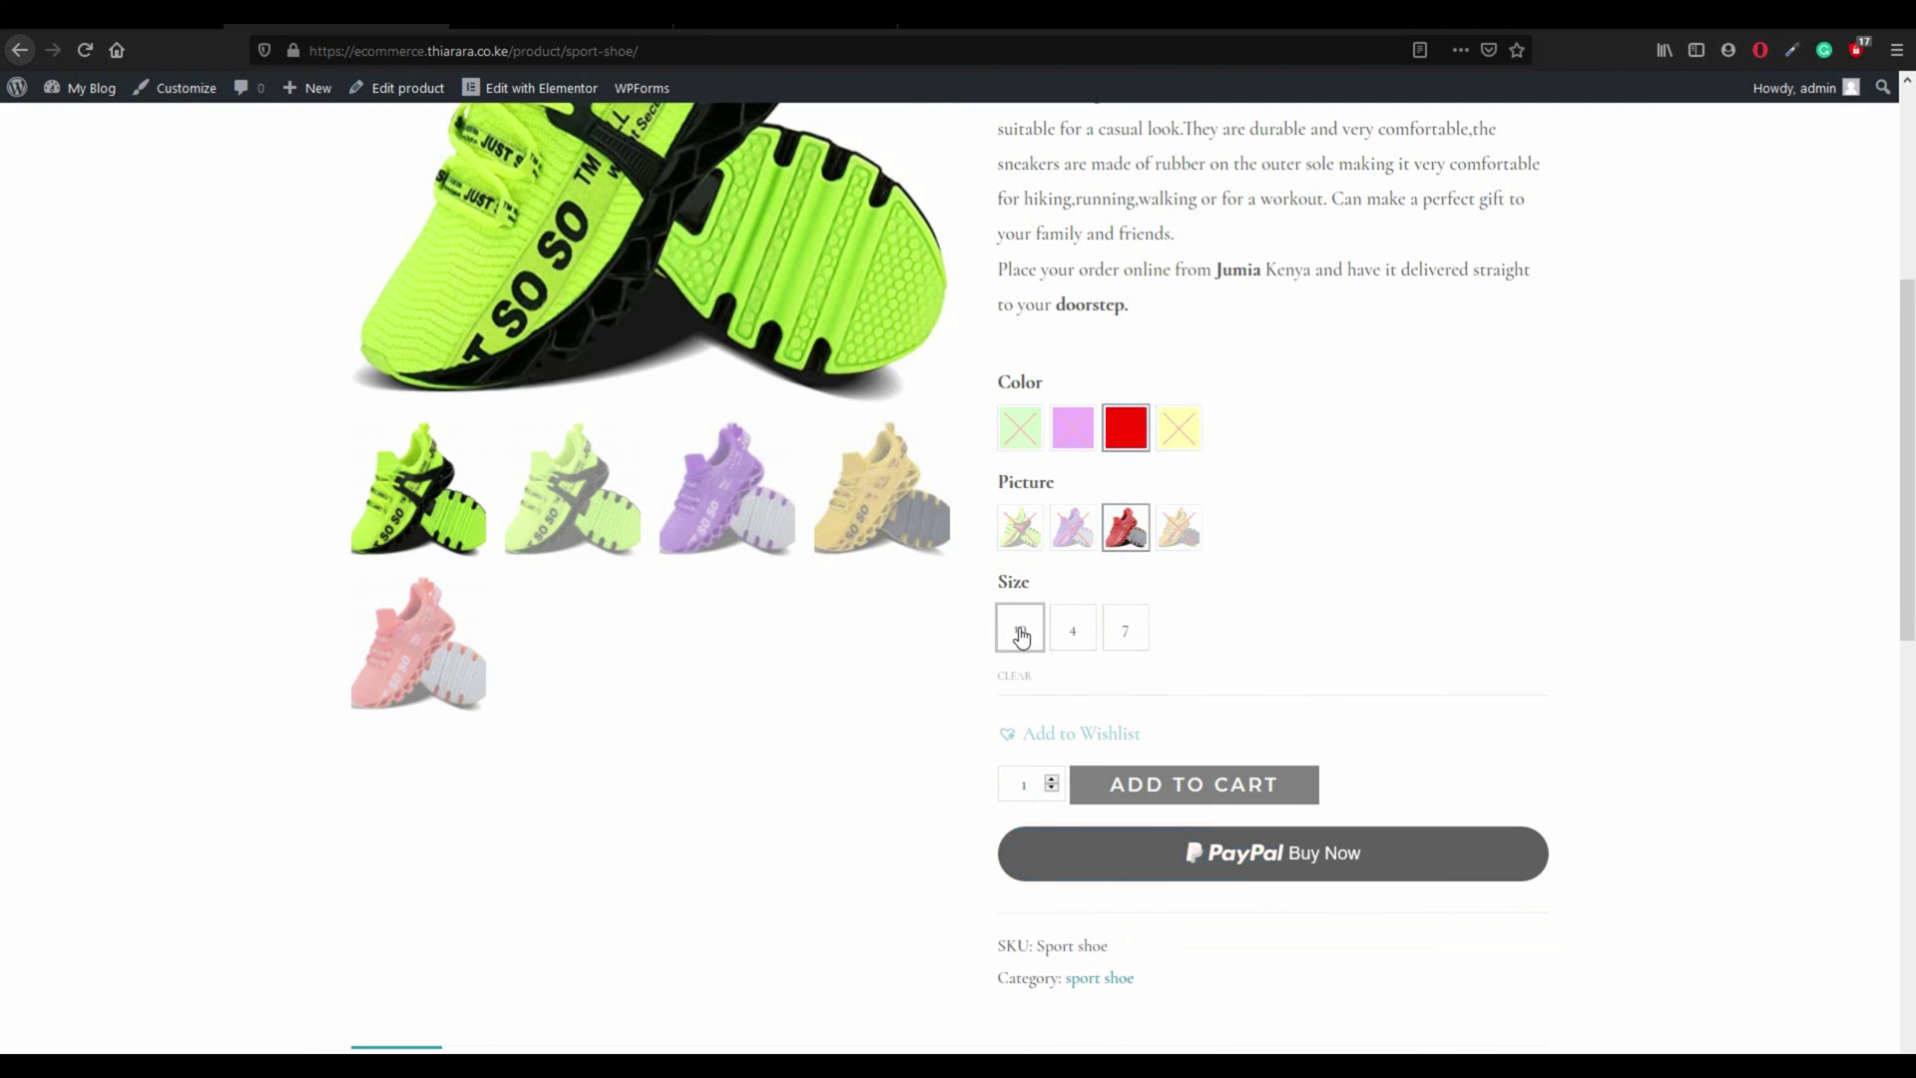
{"action": "left_click", "coordinate": [1098, 848]}
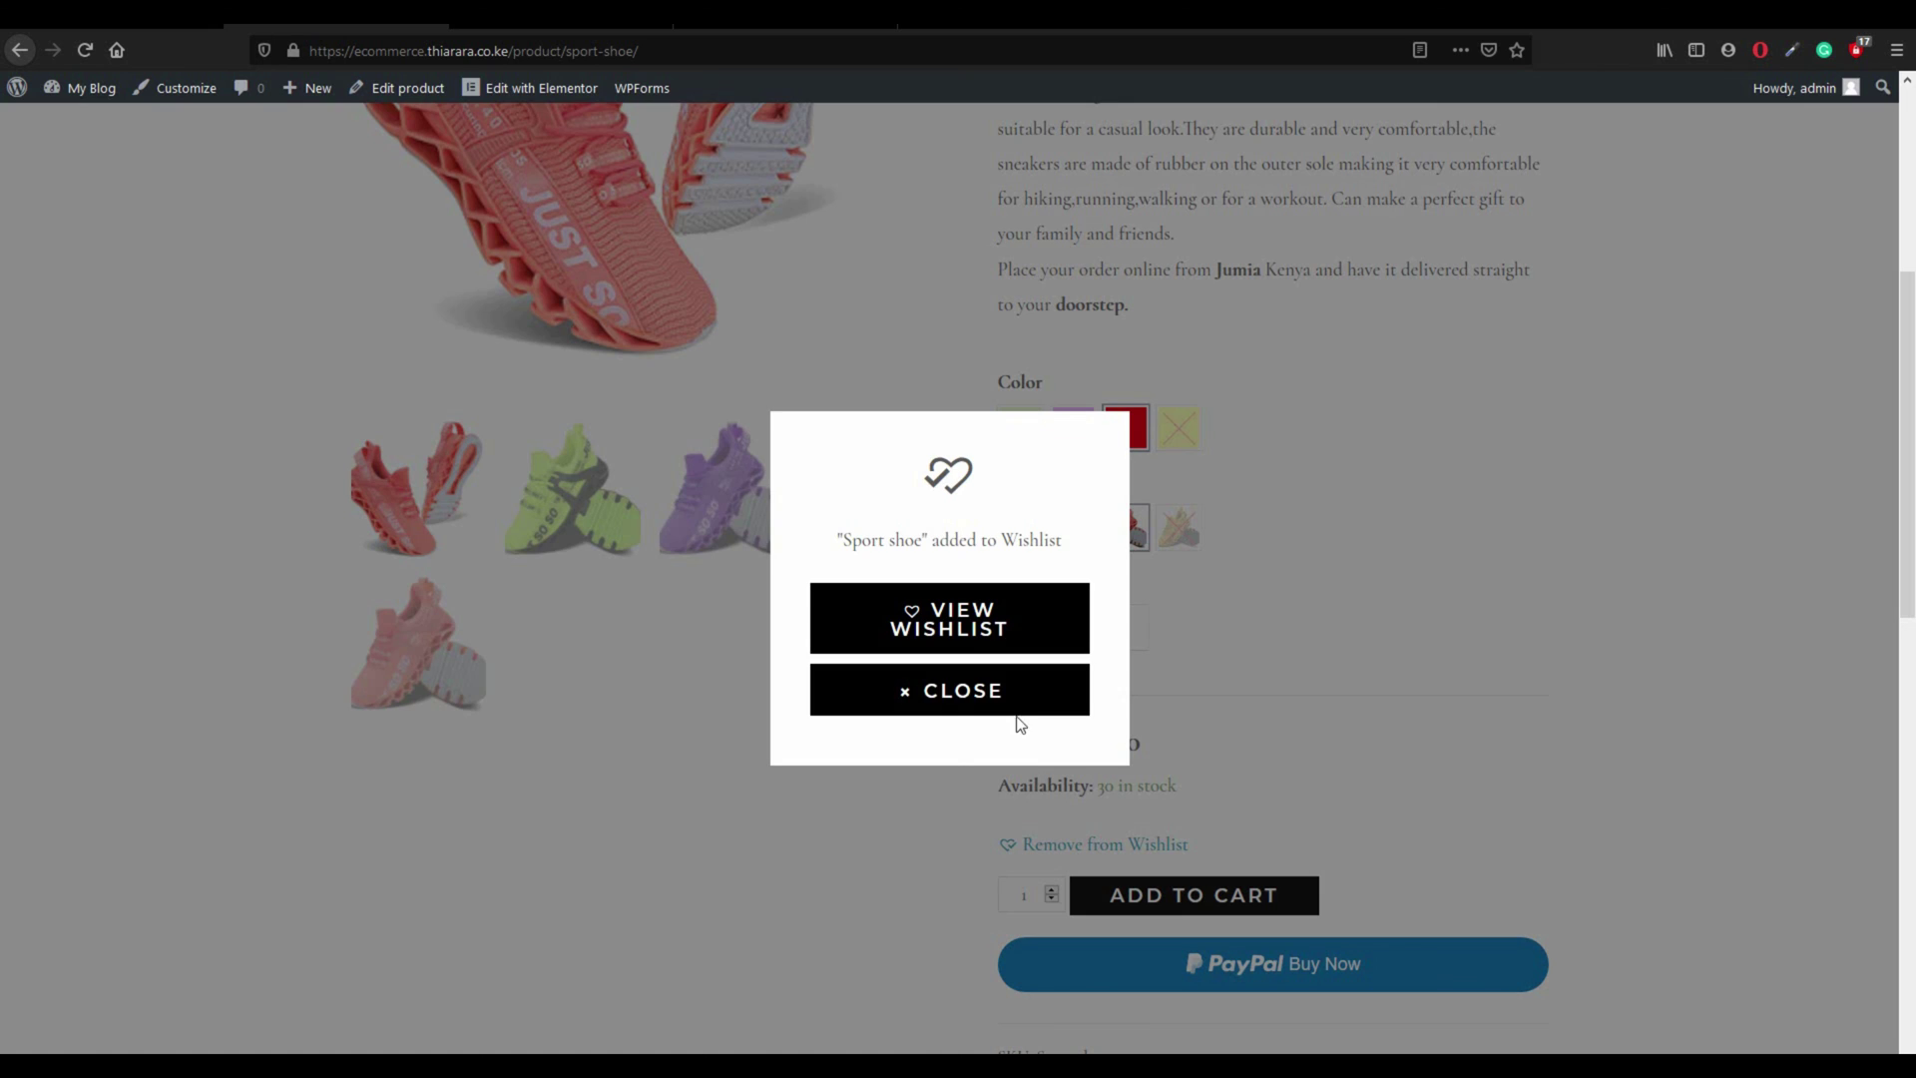
{"action": "left_click", "coordinate": [1018, 704]}
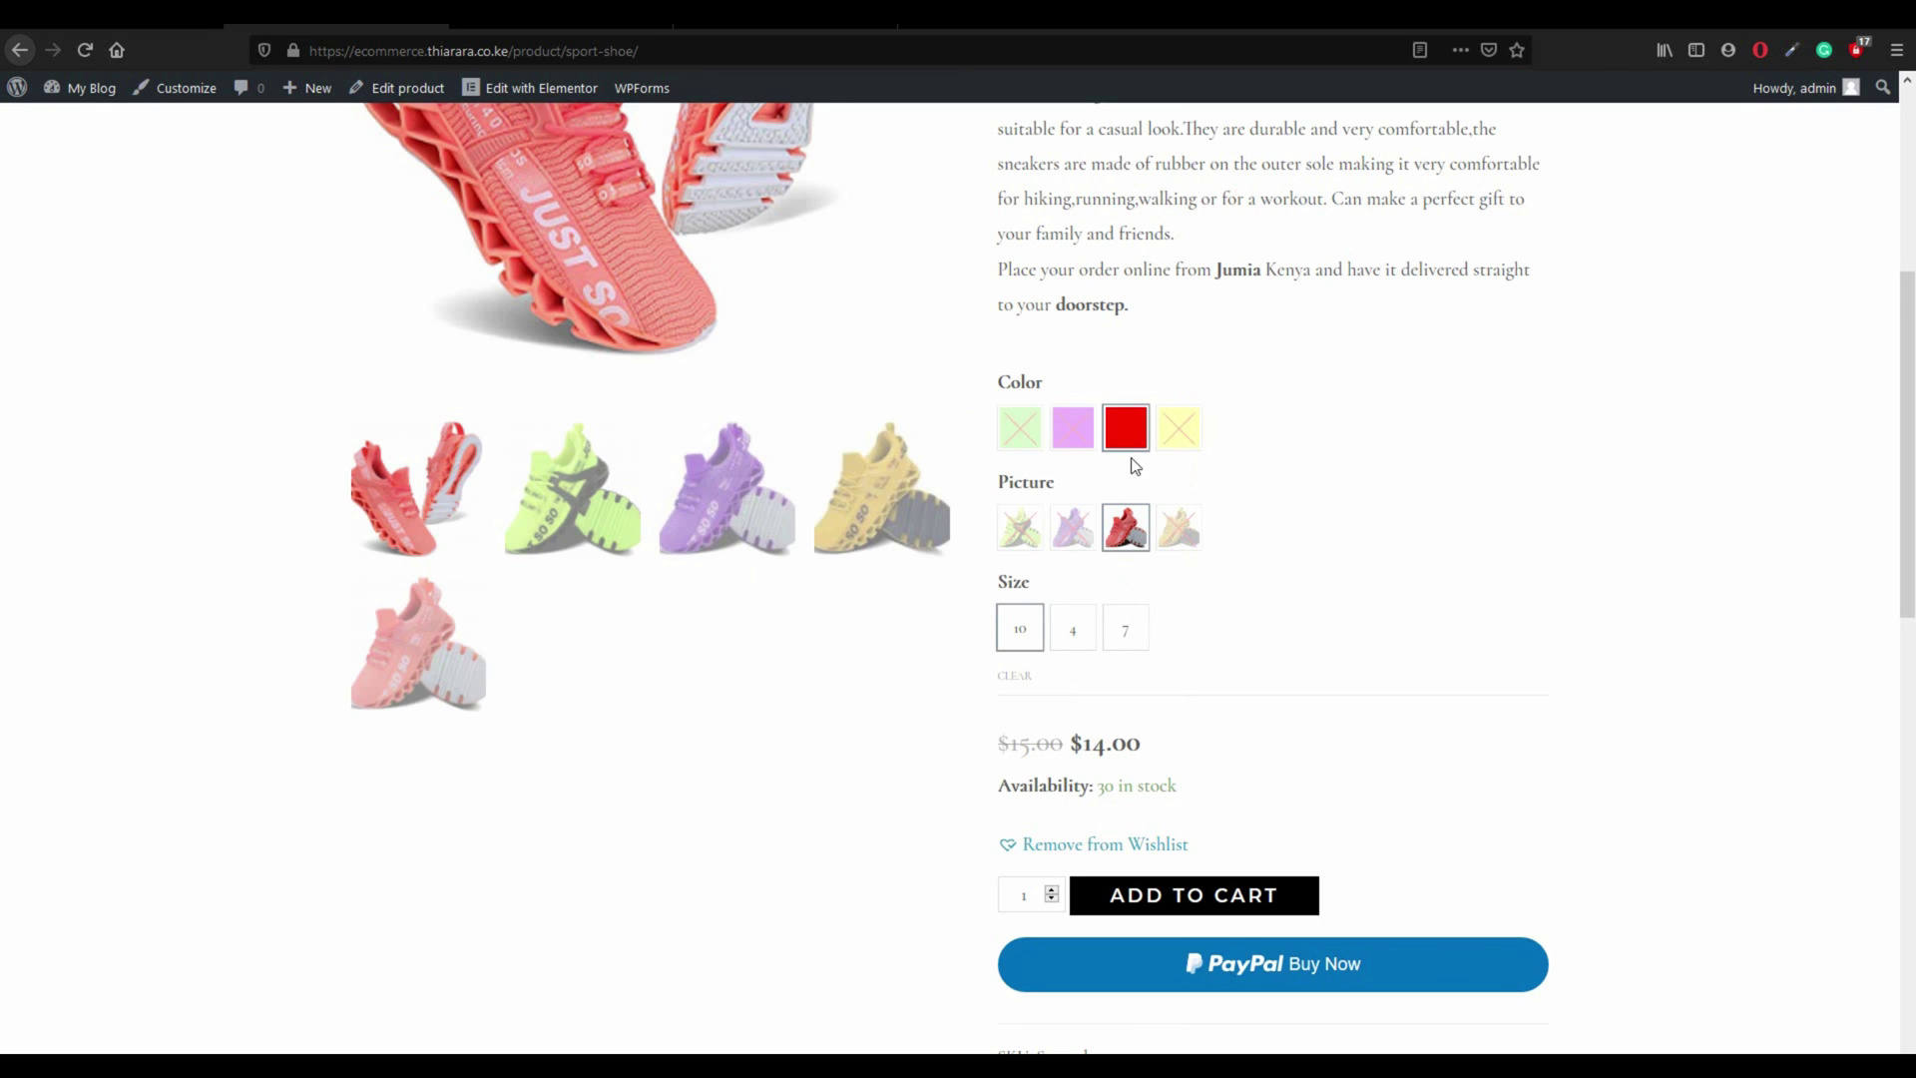
Step: Clear the options, add the yellow Sport shoe with the yellow picture and size 7 to the wishlist, and view the wishlist
{"action": "left_click", "coordinate": [1016, 677]}
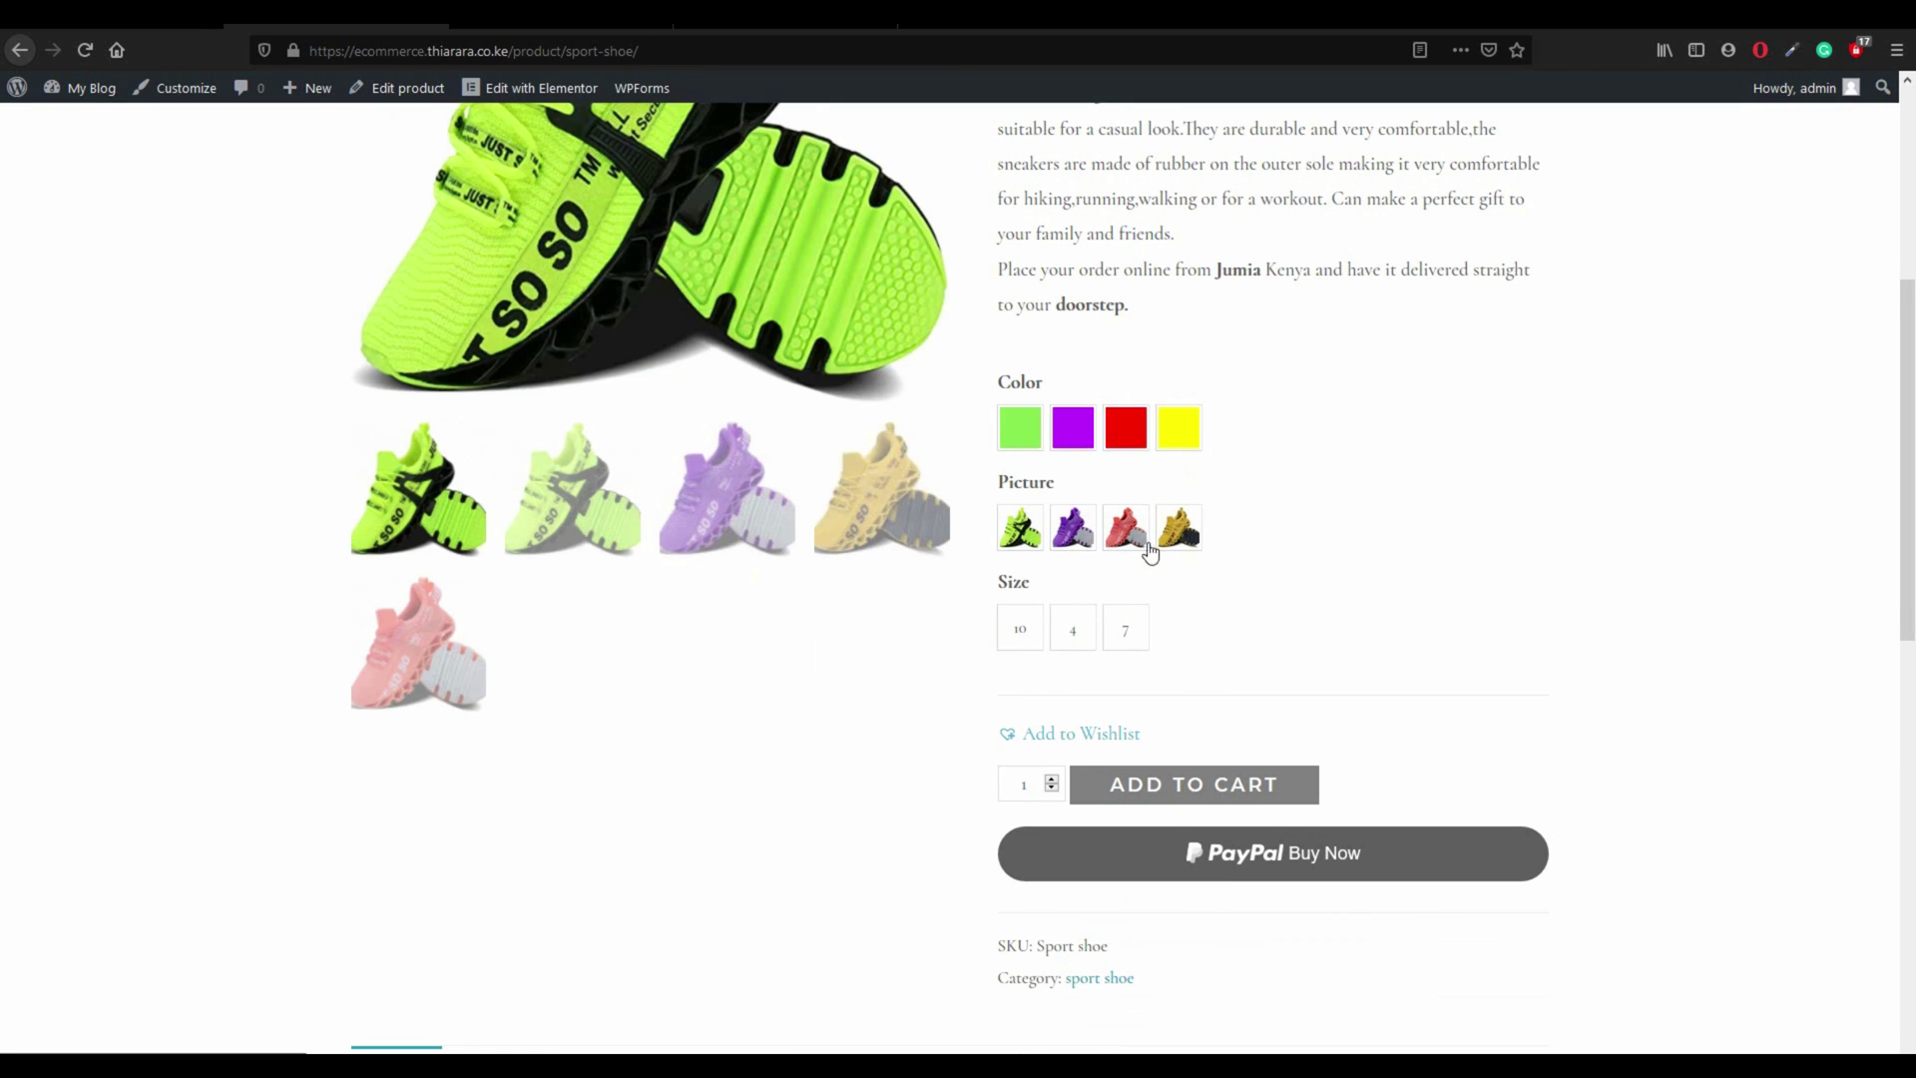
{"action": "left_click", "coordinate": [1177, 449]}
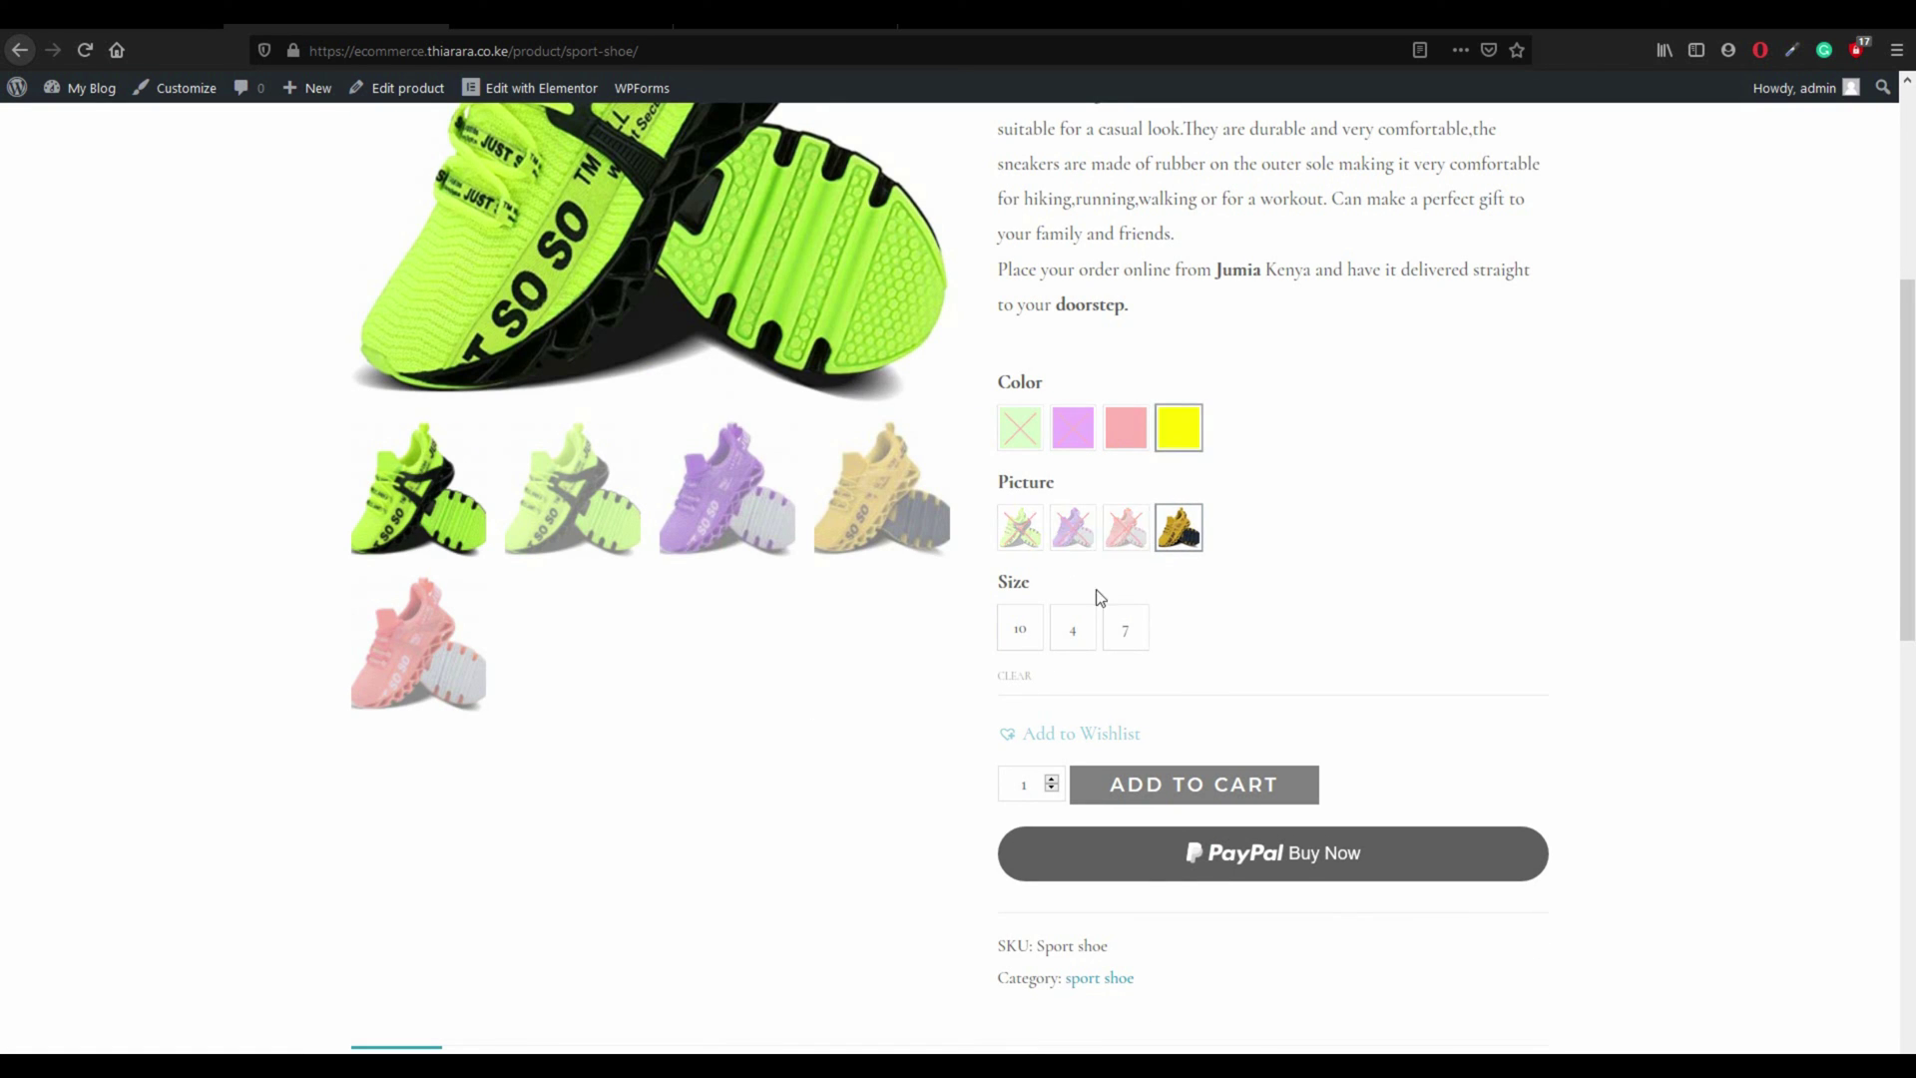
{"action": "left_click", "coordinate": [1128, 640]}
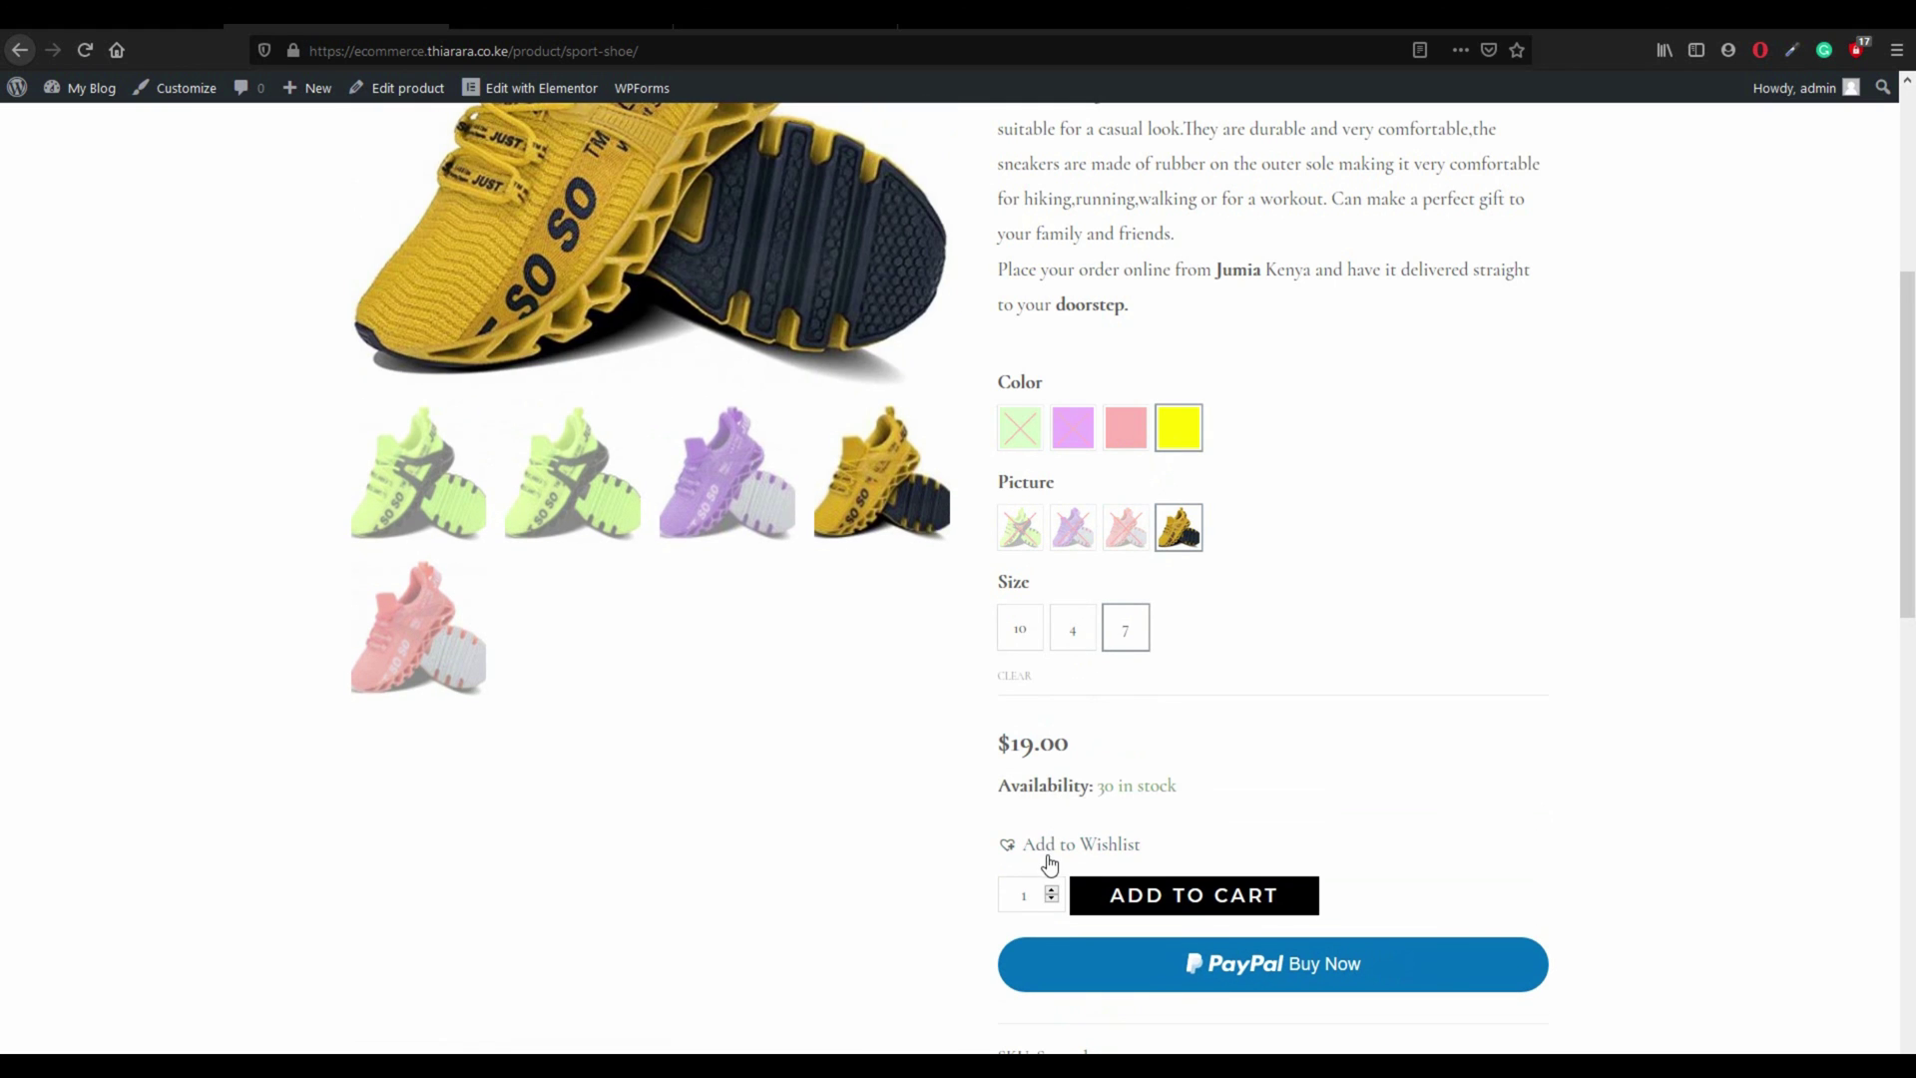
{"action": "left_click", "coordinate": [1034, 850]}
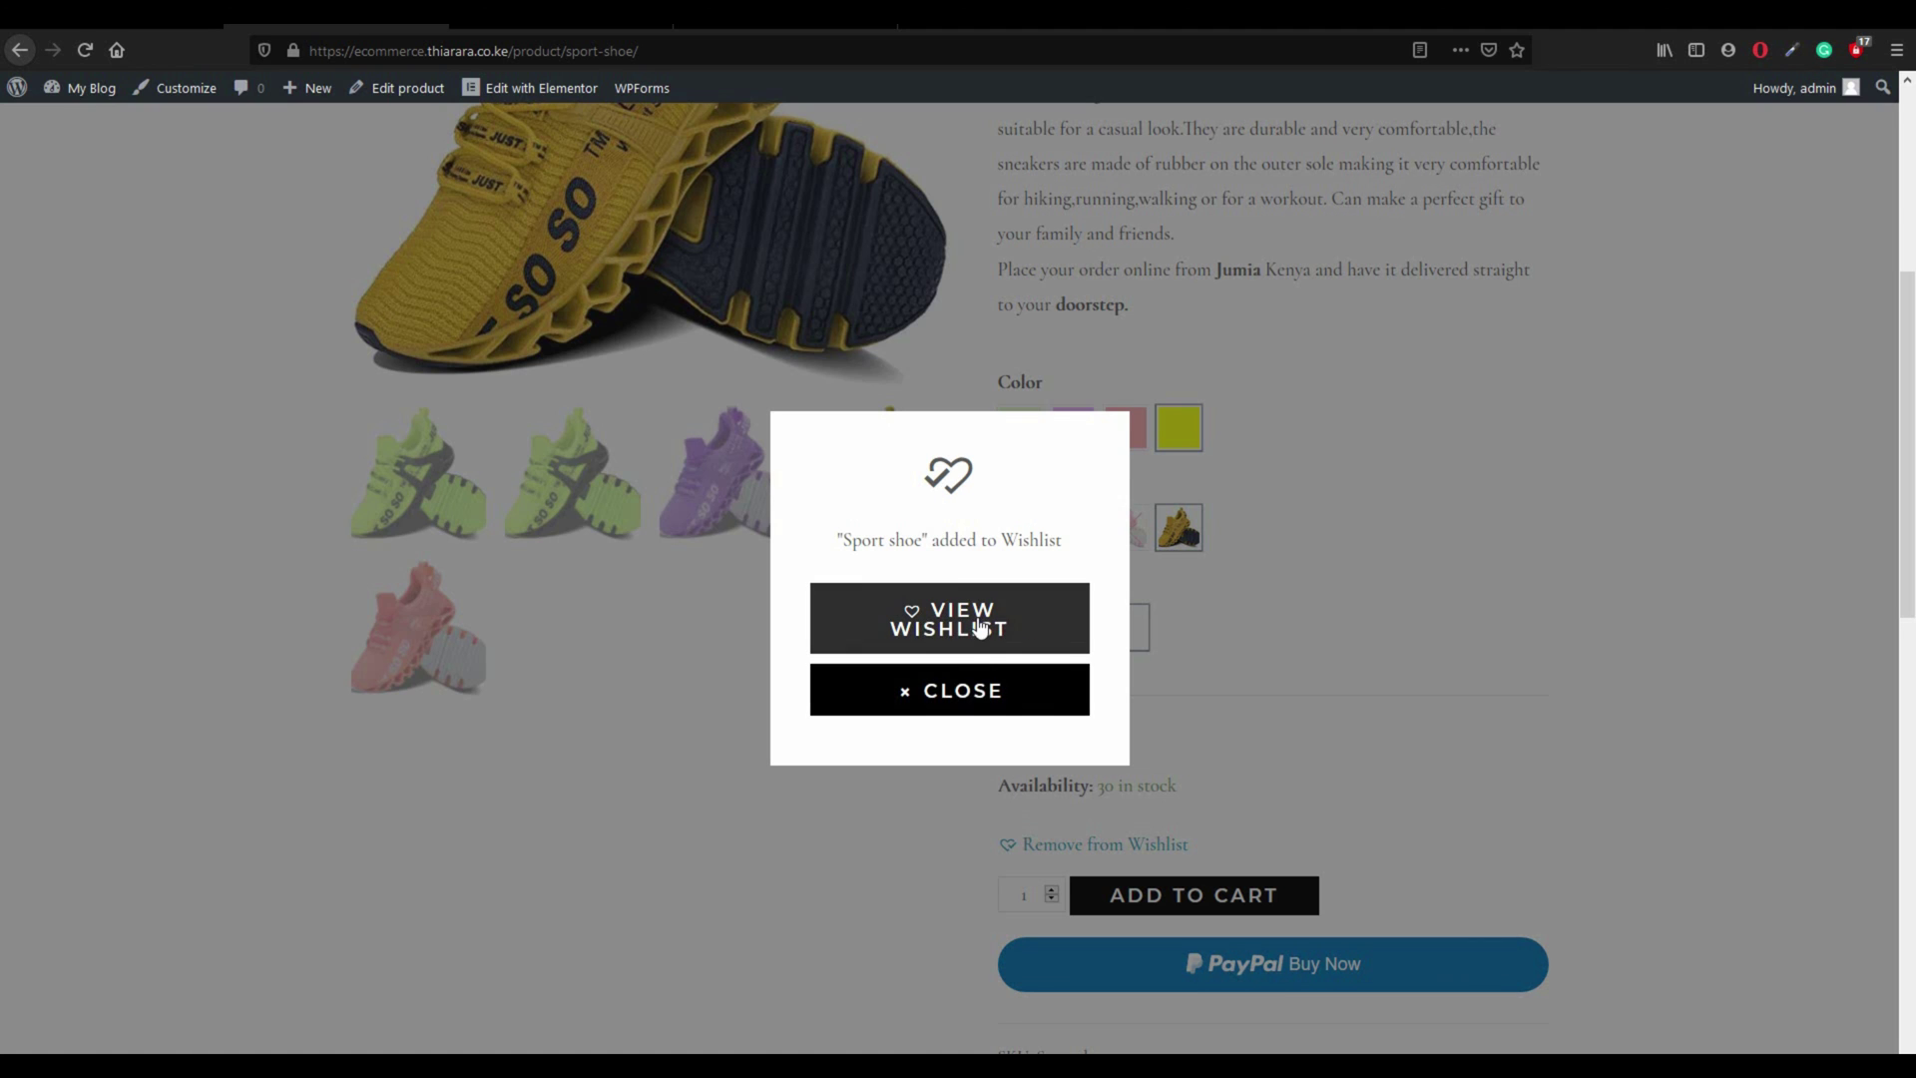
{"action": "scroll", "coordinate": [980, 627], "scroll_direction": "up", "scroll_amount": 5}
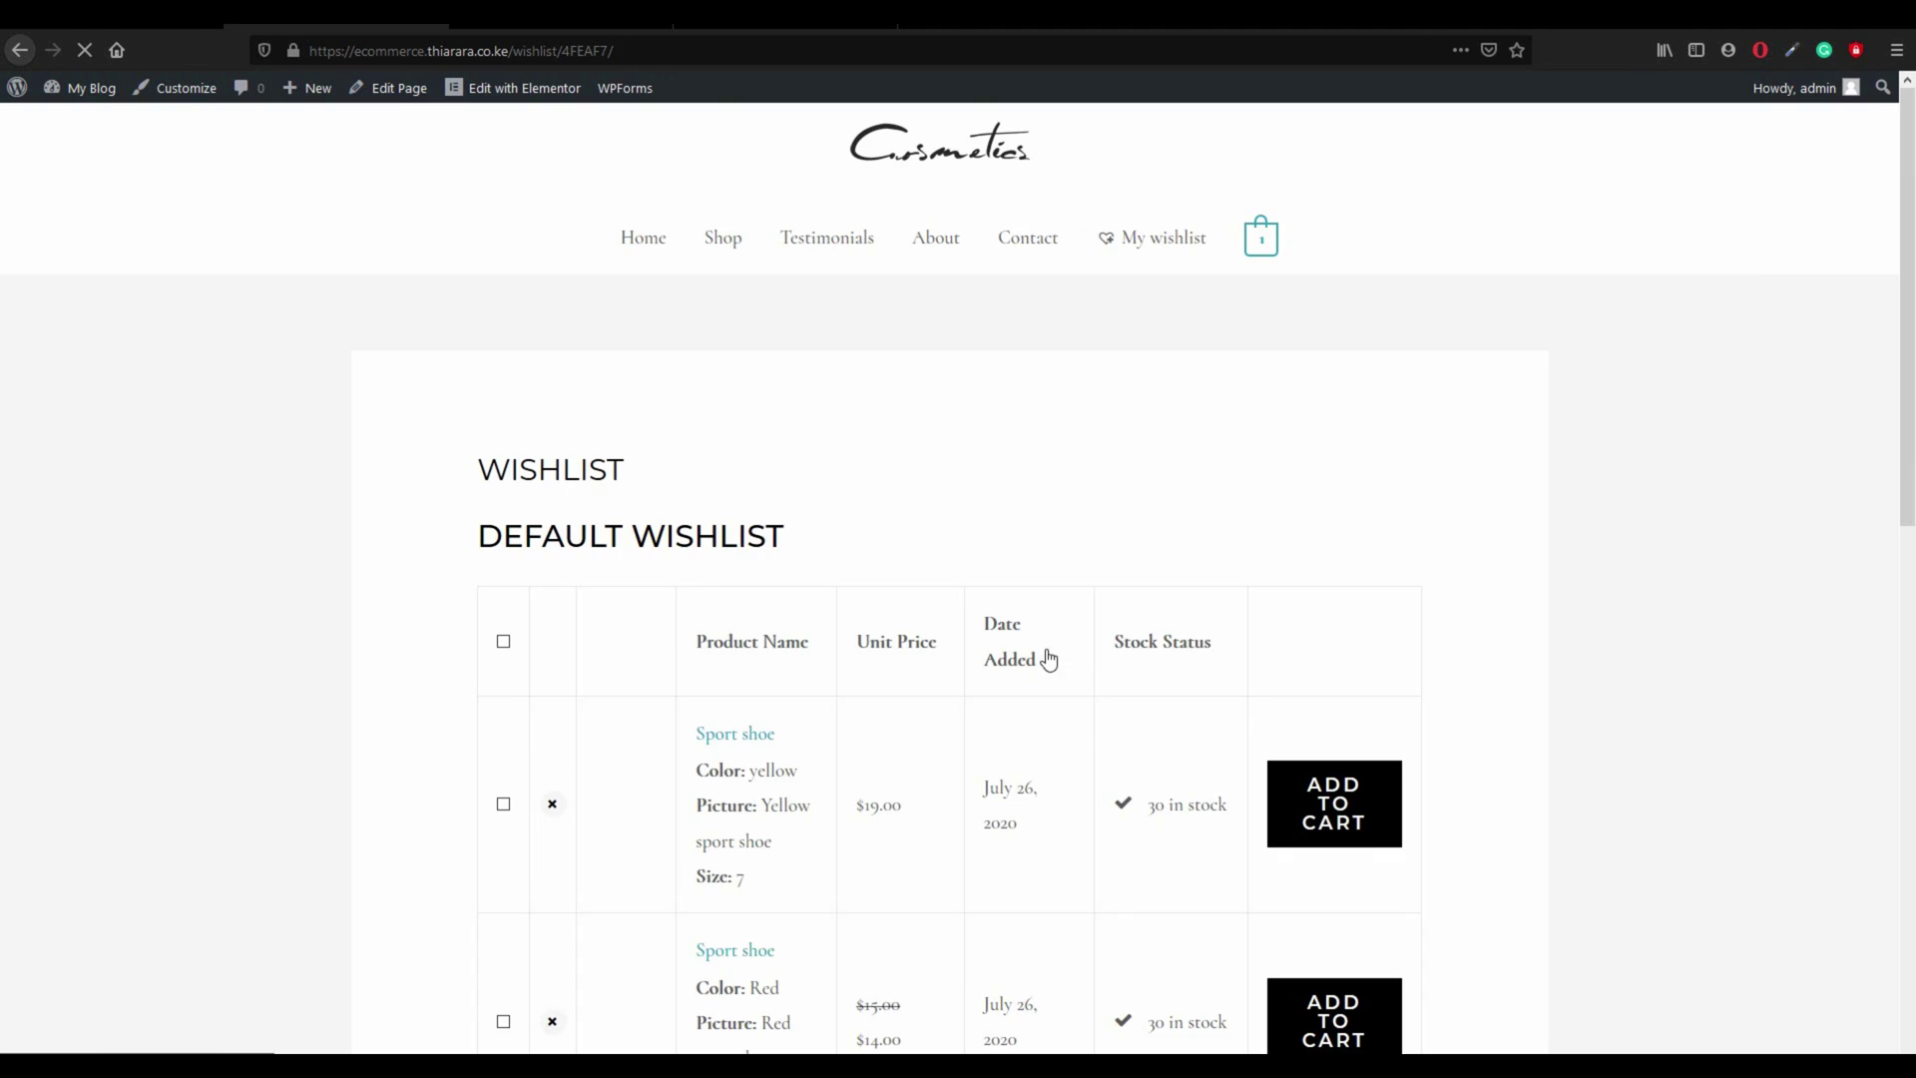
Step: Review the Sport shoe variations in the wishlist, tick the yellow and red ones, and examine the add-to-cart and sharing options
{"action": "scroll", "coordinate": [909, 630], "scroll_direction": "down", "scroll_amount": 3}
{"action": "scroll", "coordinate": [909, 631], "scroll_direction": "down", "scroll_amount": 2}
{"action": "scroll", "coordinate": [928, 672], "scroll_direction": "up", "scroll_amount": 2}
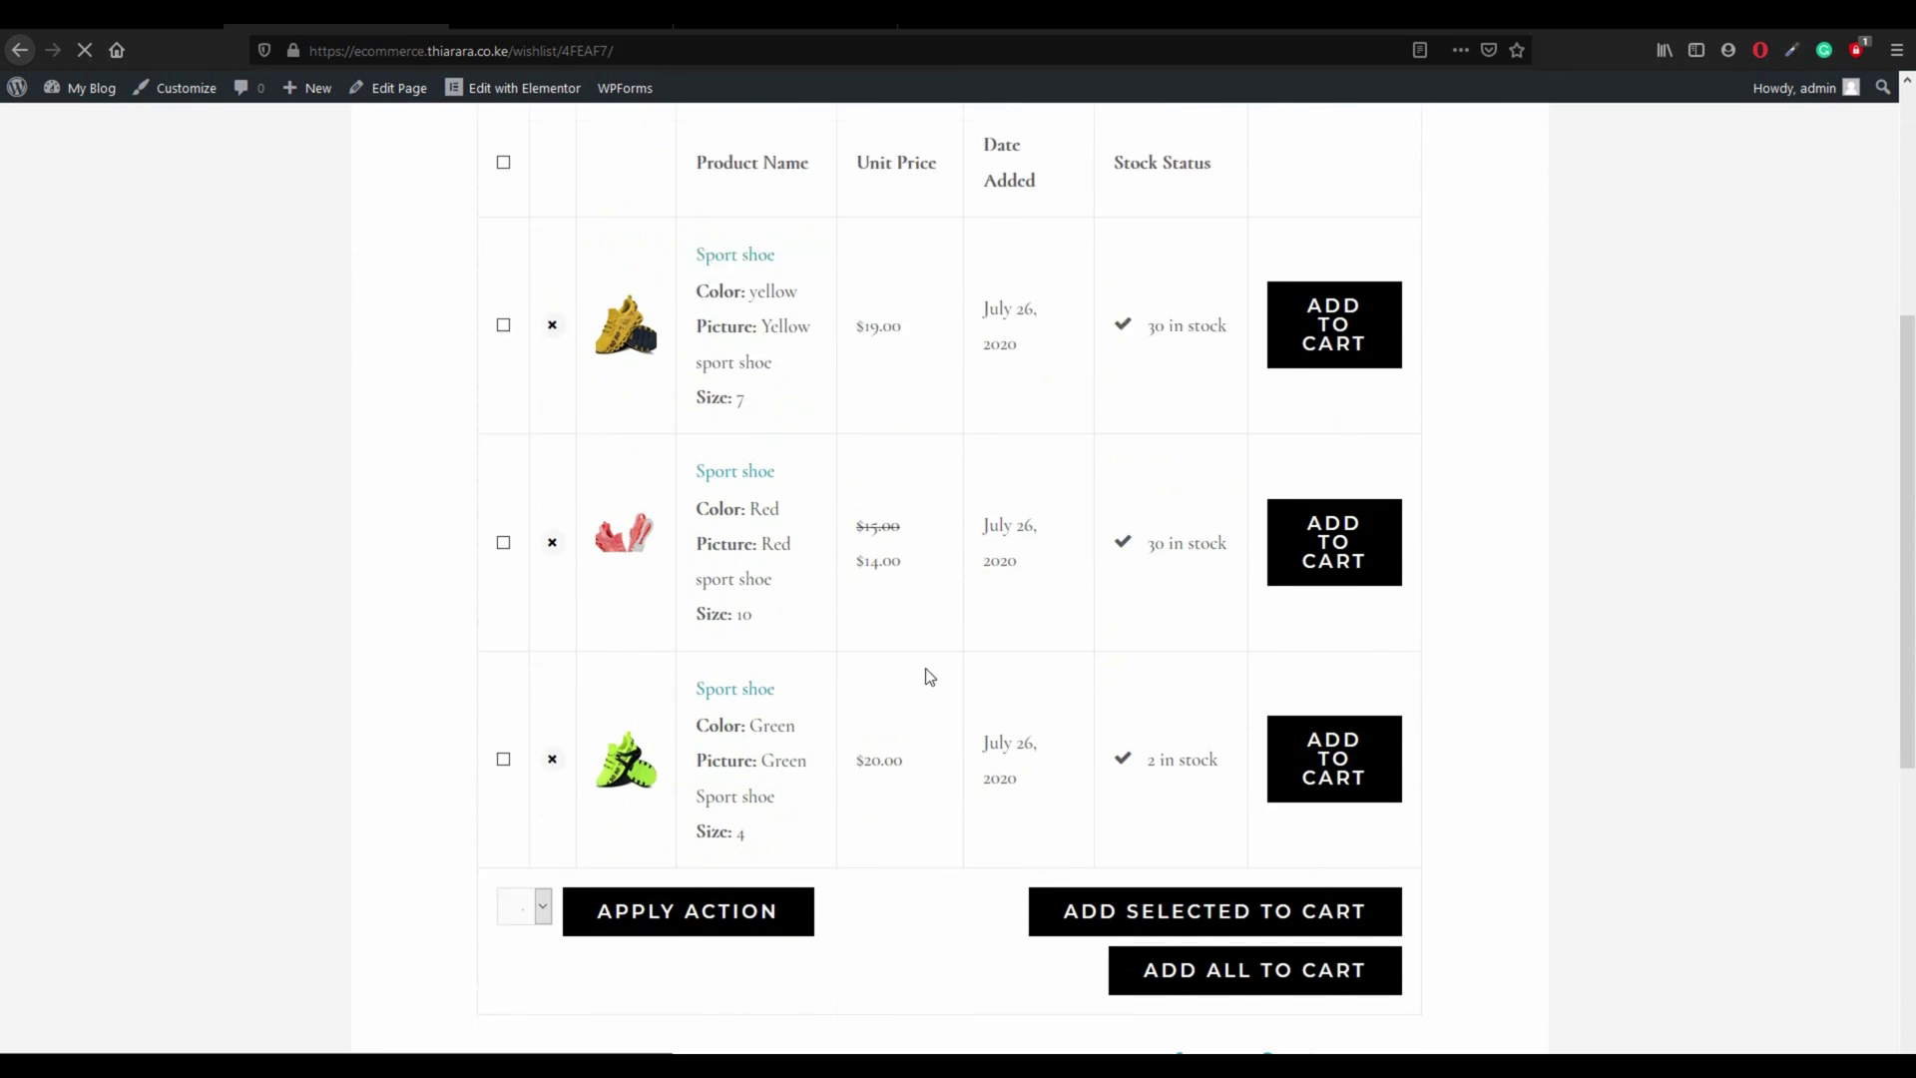
{"action": "scroll", "coordinate": [1061, 468], "scroll_direction": "down", "scroll_amount": 3}
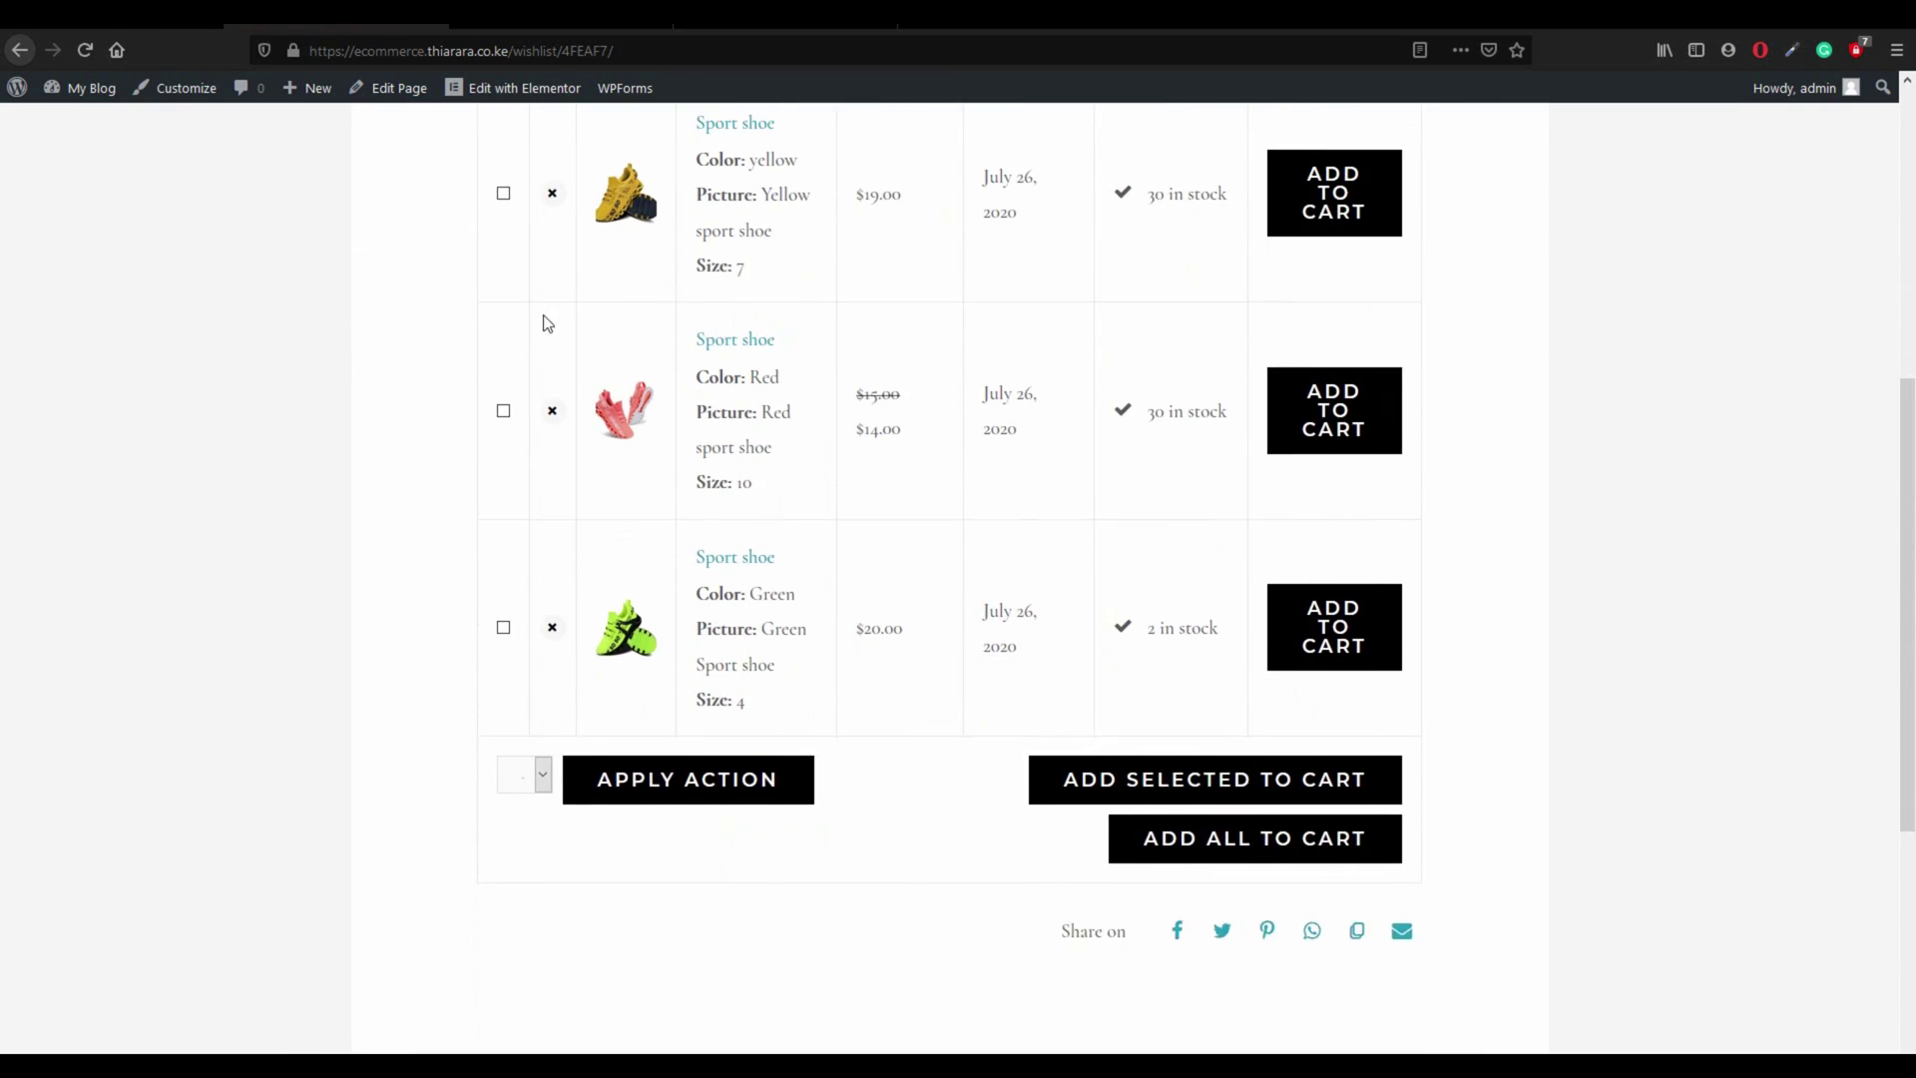
{"action": "scroll", "coordinate": [508, 315], "scroll_direction": "up", "scroll_amount": 1}
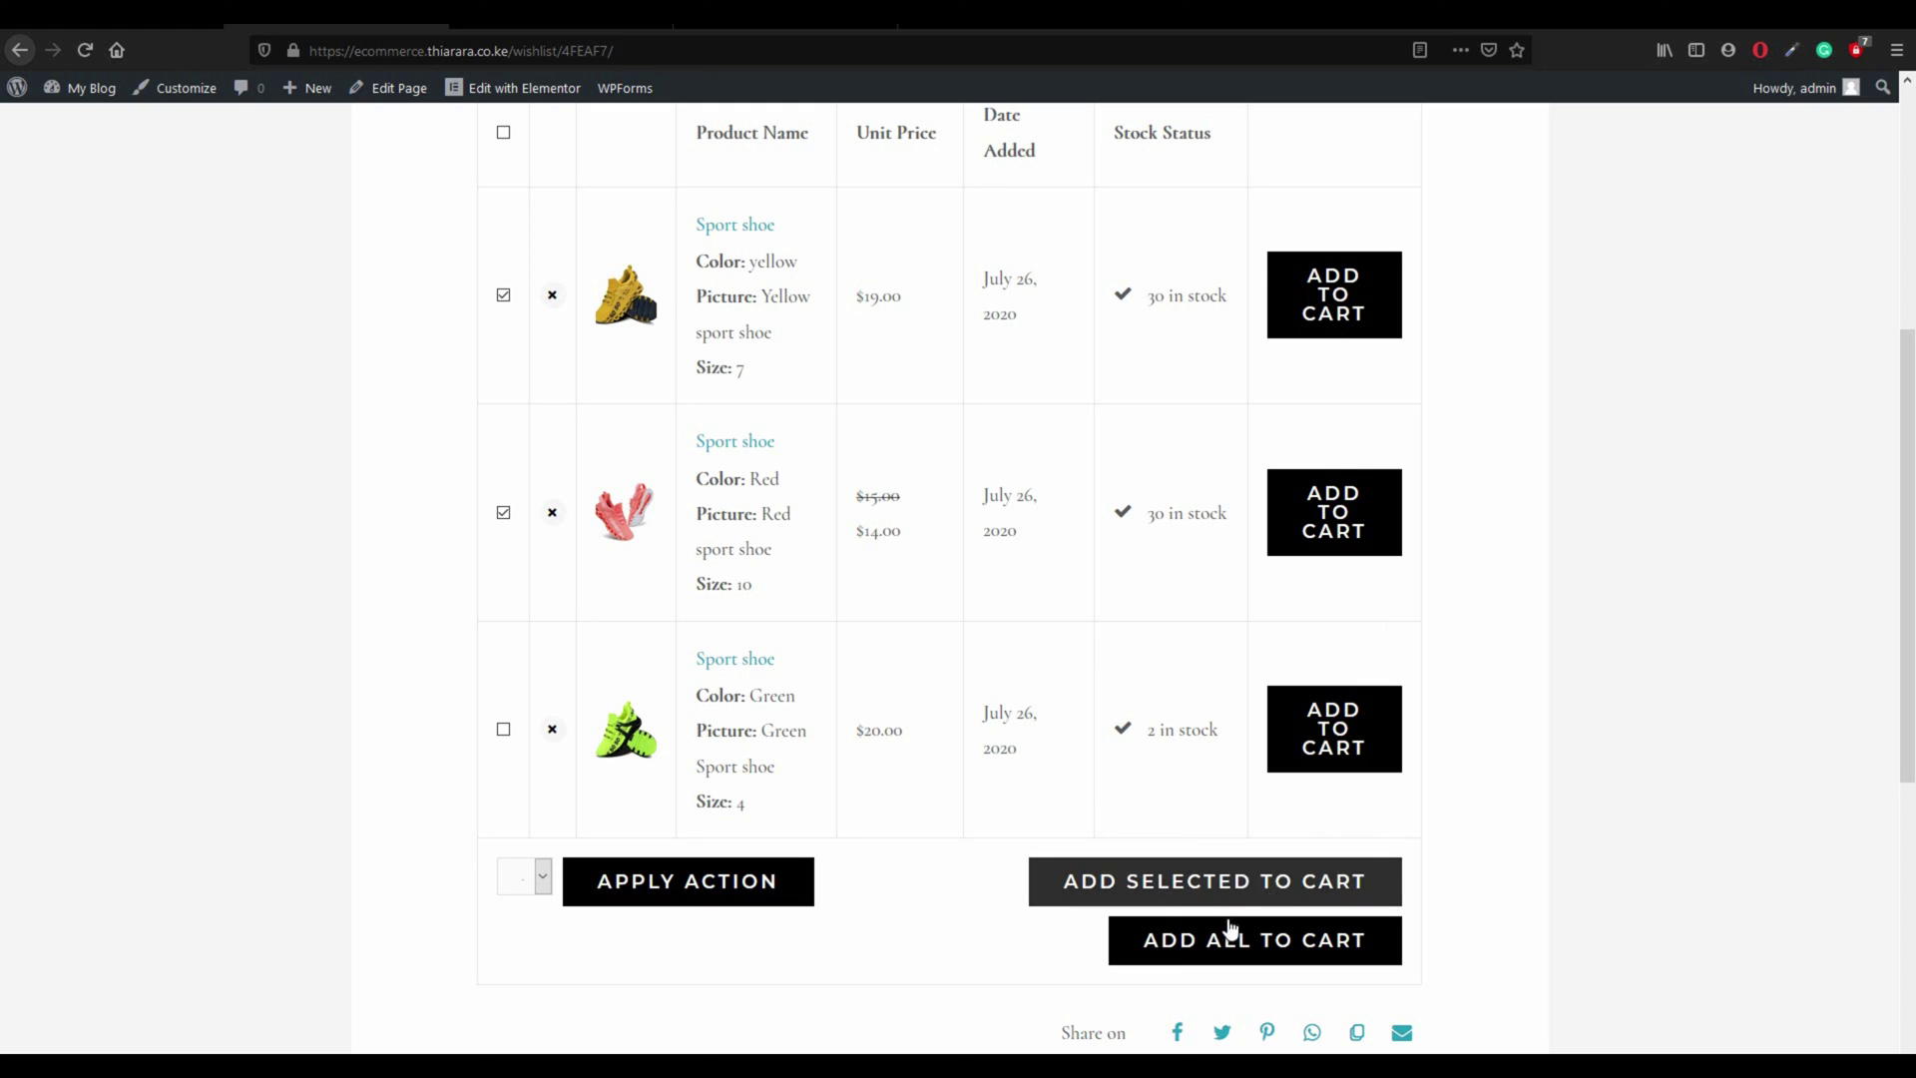
{"action": "scroll", "coordinate": [1201, 951], "scroll_direction": "down", "scroll_amount": 2}
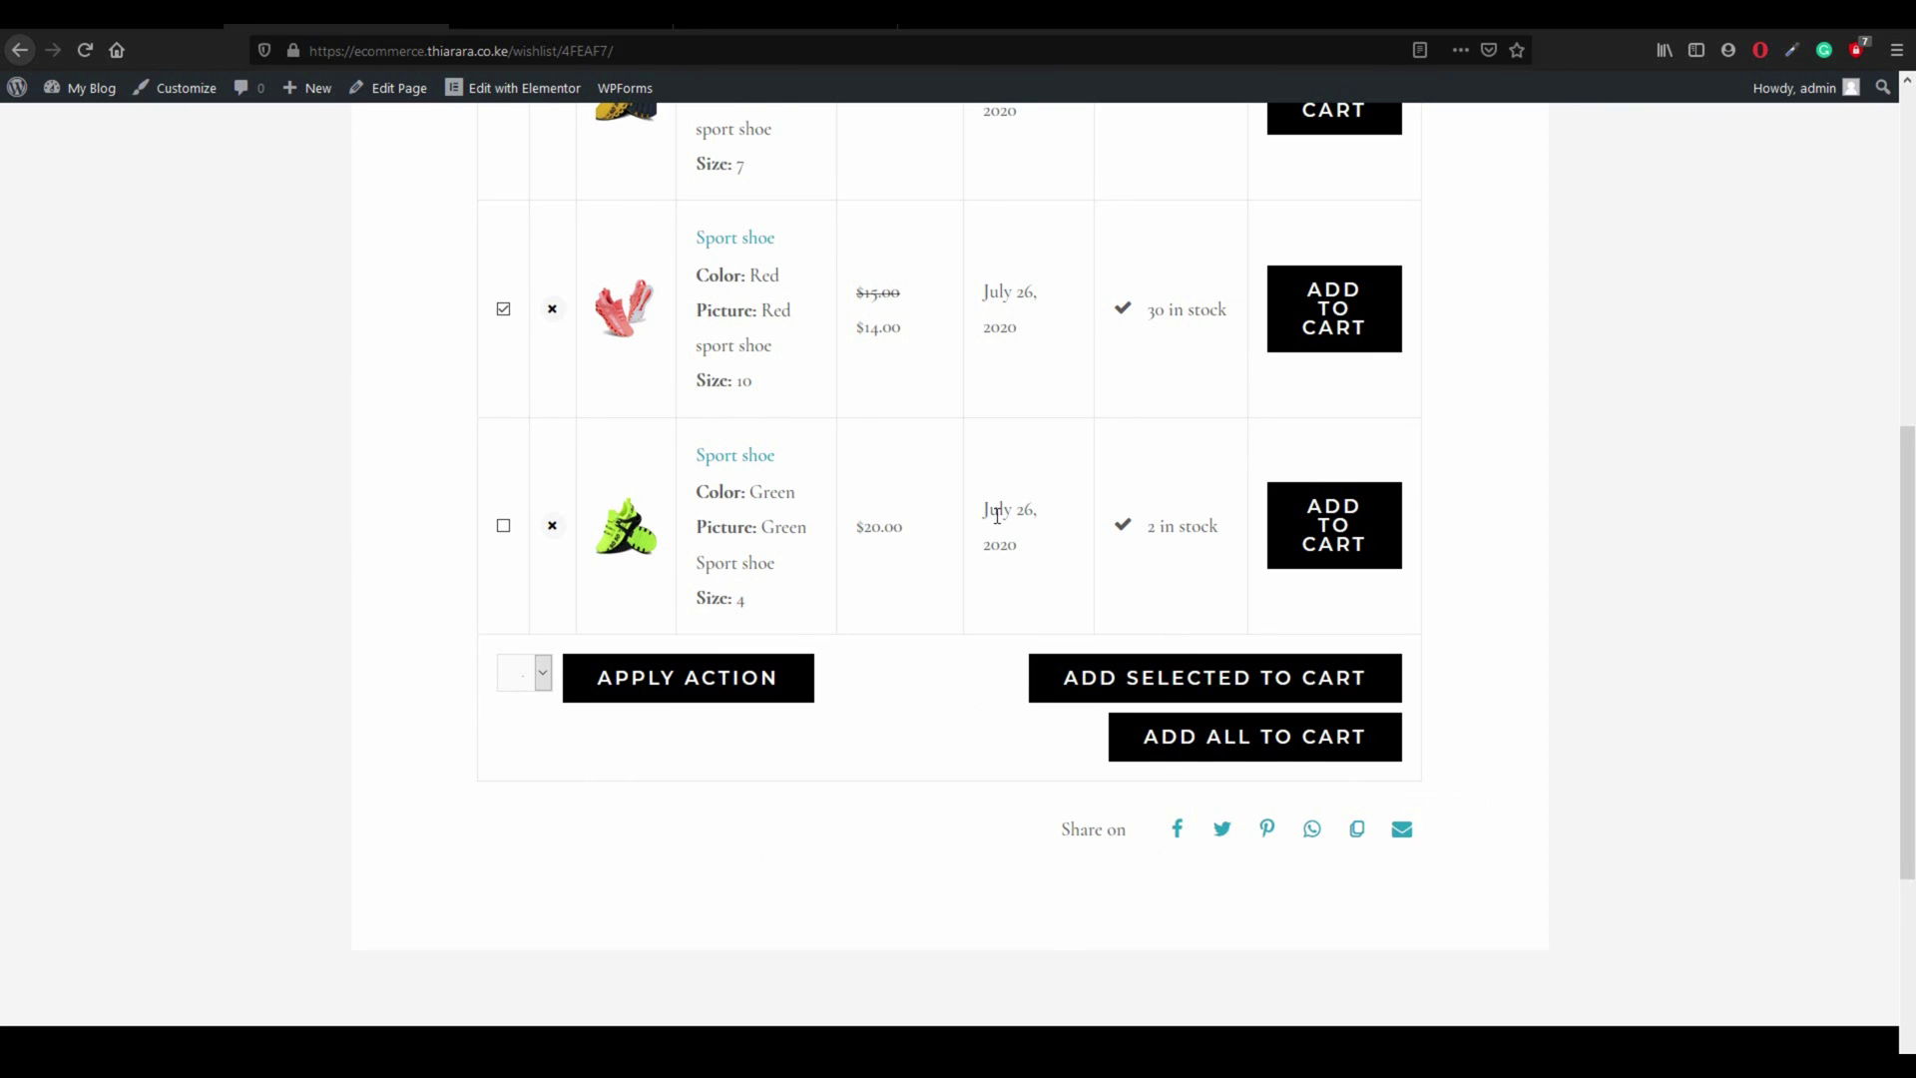
{"action": "scroll", "coordinate": [991, 505], "scroll_direction": "up", "scroll_amount": 1}
{"action": "scroll", "coordinate": [992, 599], "scroll_direction": "down", "scroll_amount": 2}
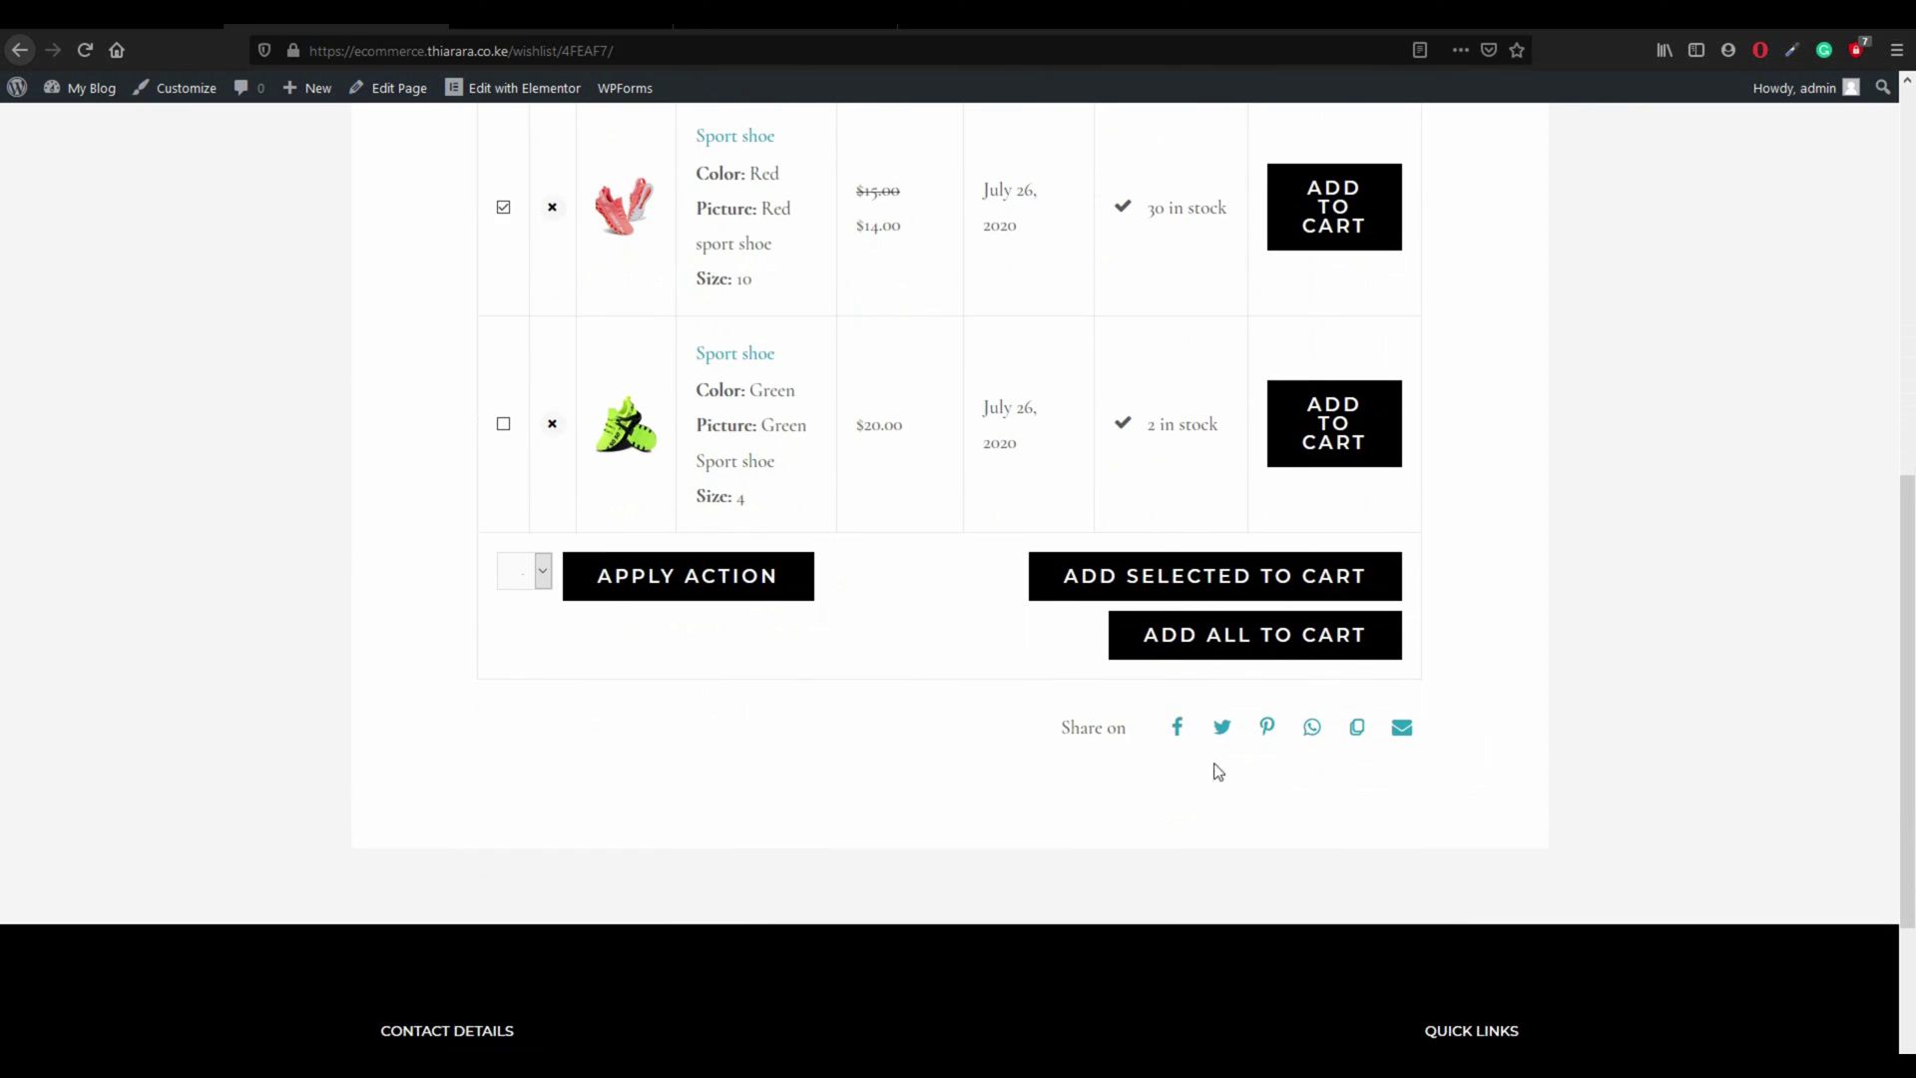
{"action": "left_click_drag", "start_coordinate": [1149, 729], "coordinate": [1227, 740]}
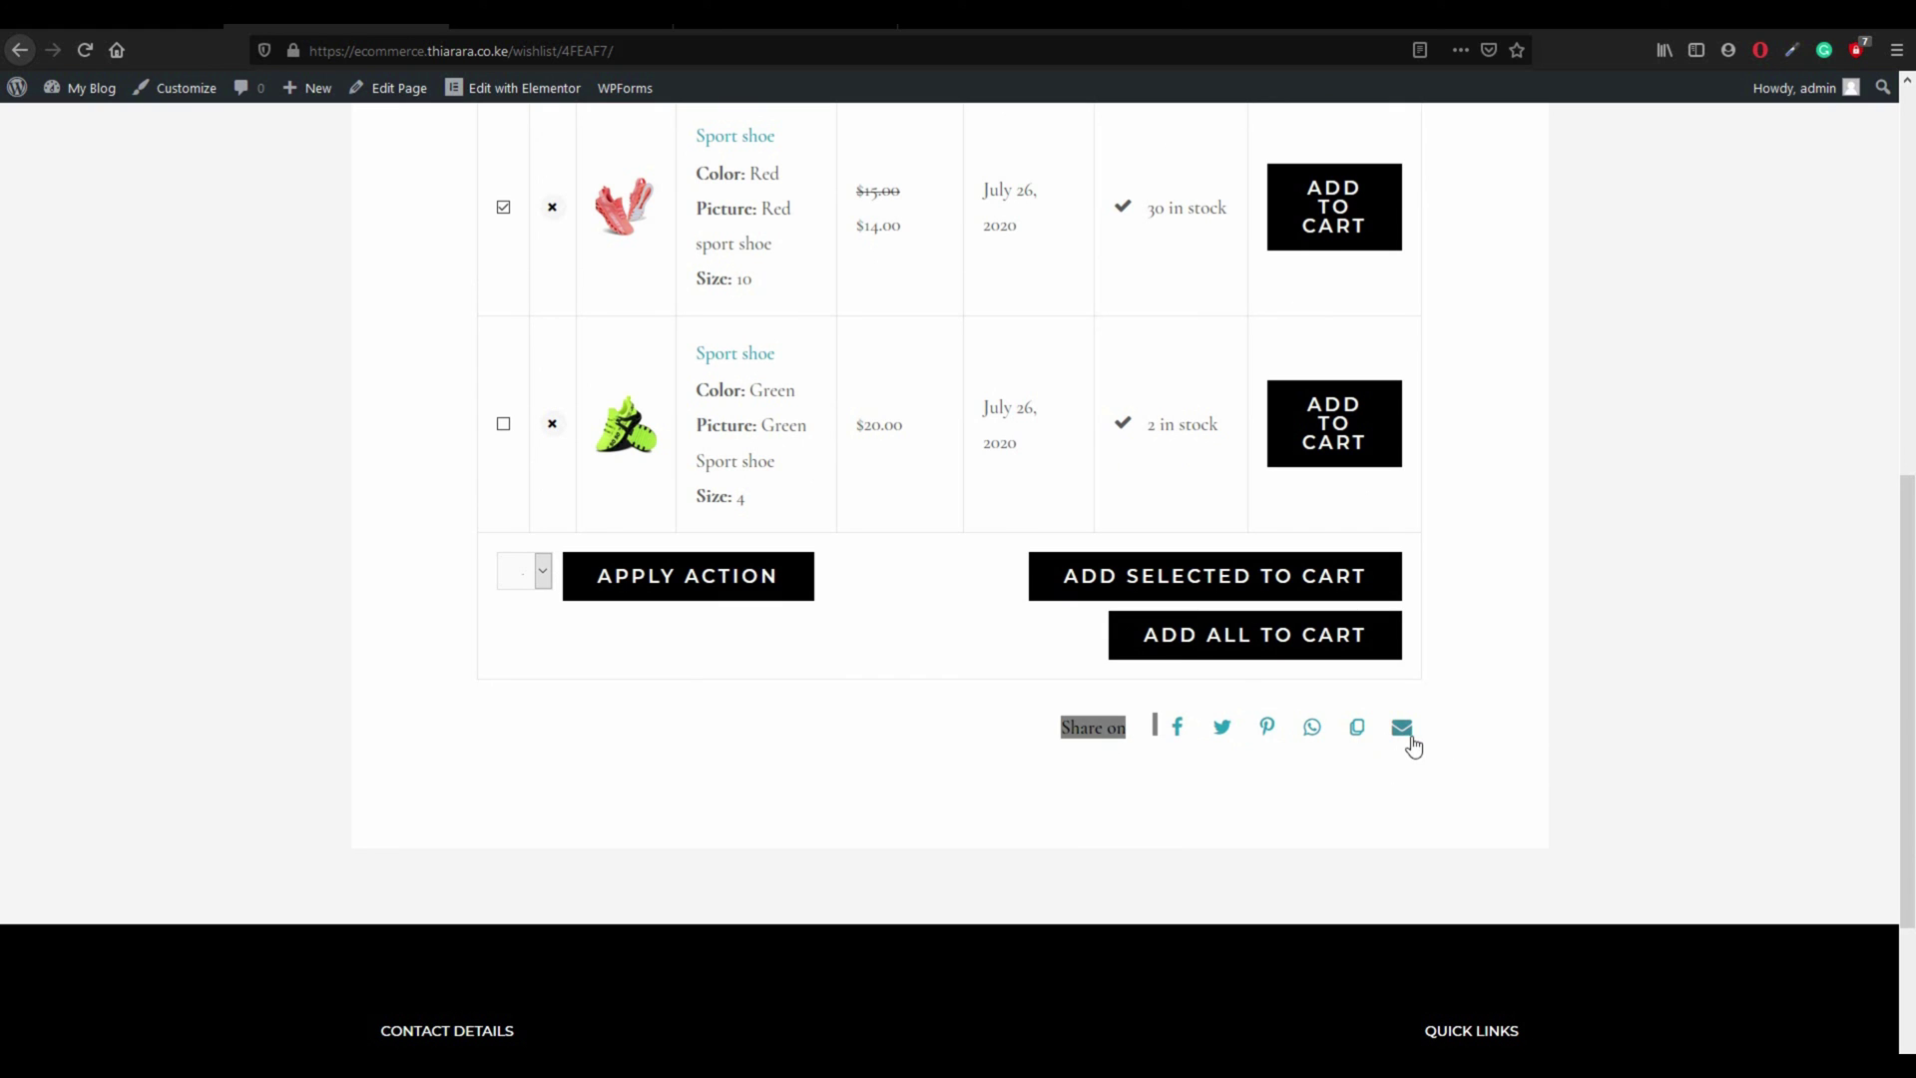
{"action": "left_click", "coordinate": [1105, 806]}
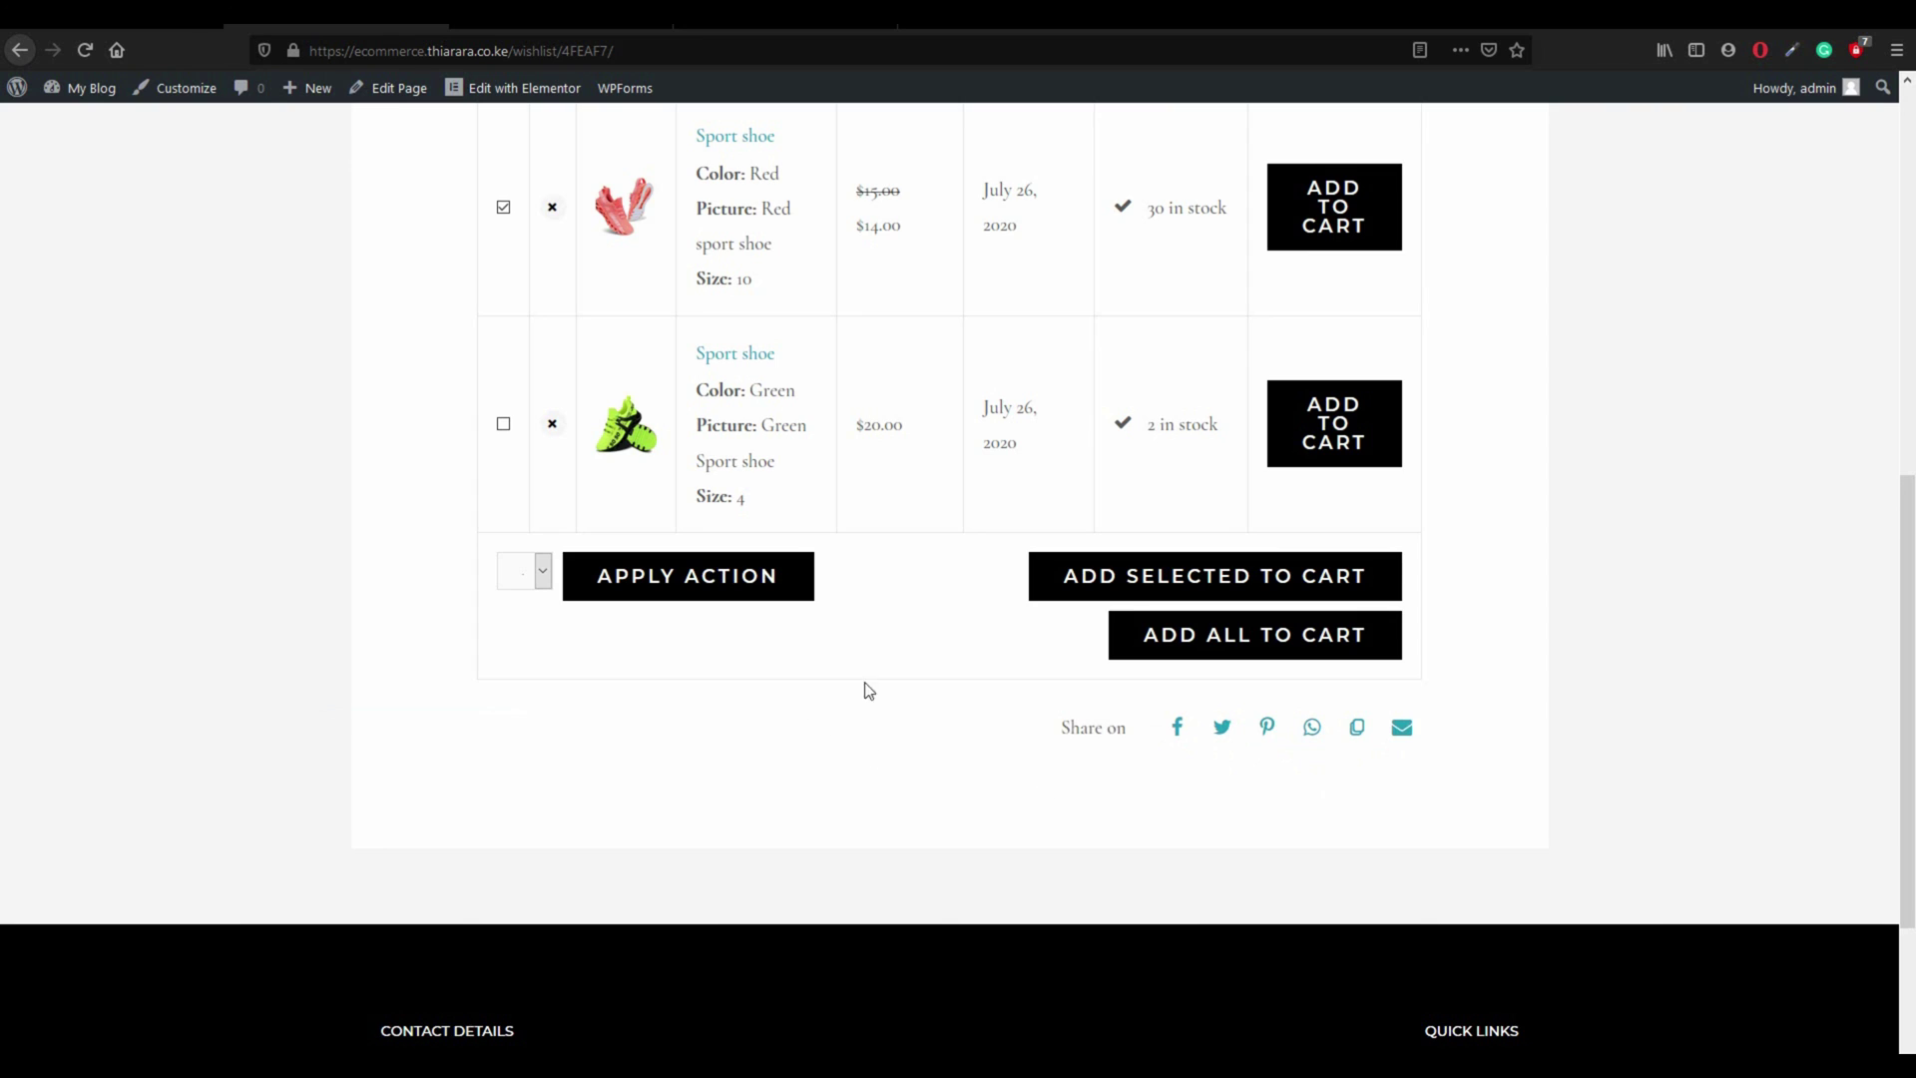
Step: Return to the Shop page, remove the Sport shoe from the wishlist in the product grid and close the popup
{"action": "scroll", "coordinate": [868, 691], "scroll_direction": "up", "scroll_amount": 8}
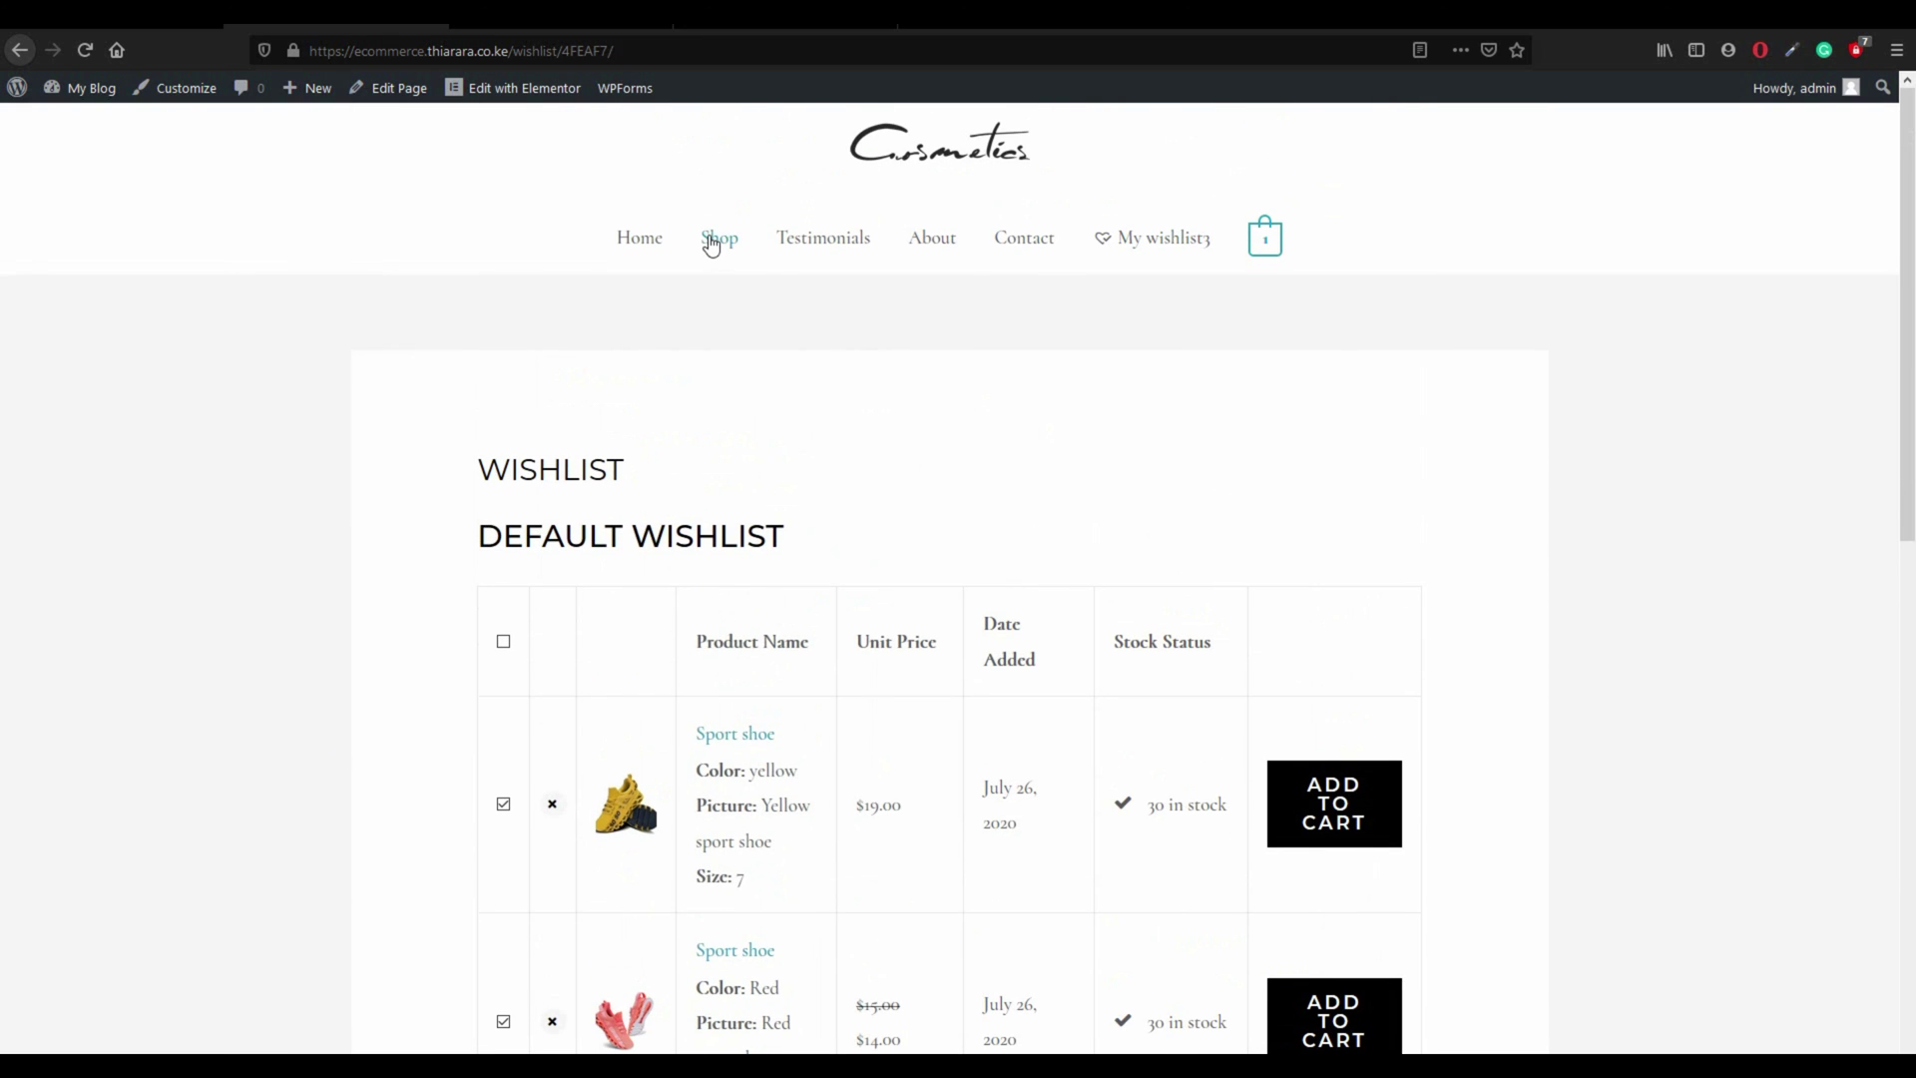
{"action": "left_click", "coordinate": [712, 245]}
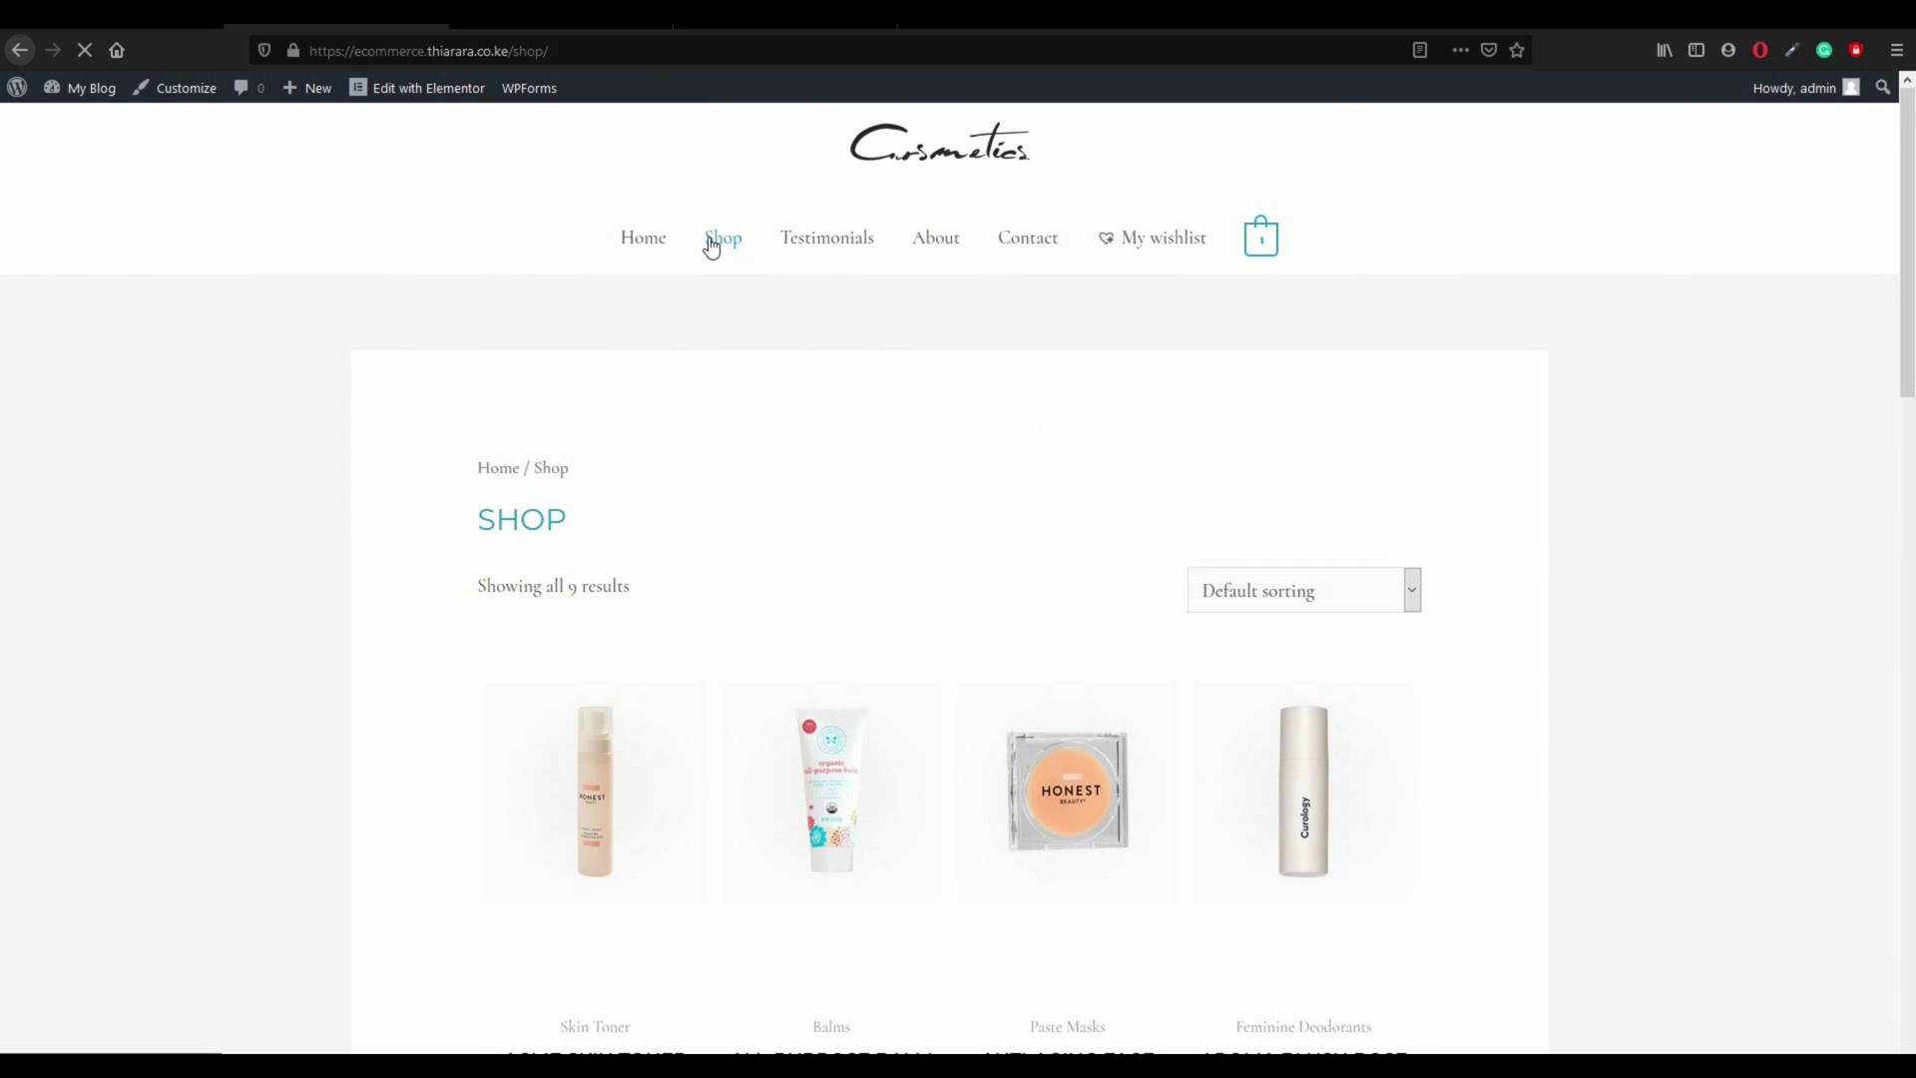
{"action": "scroll", "coordinate": [719, 419], "scroll_direction": "down", "scroll_amount": 4}
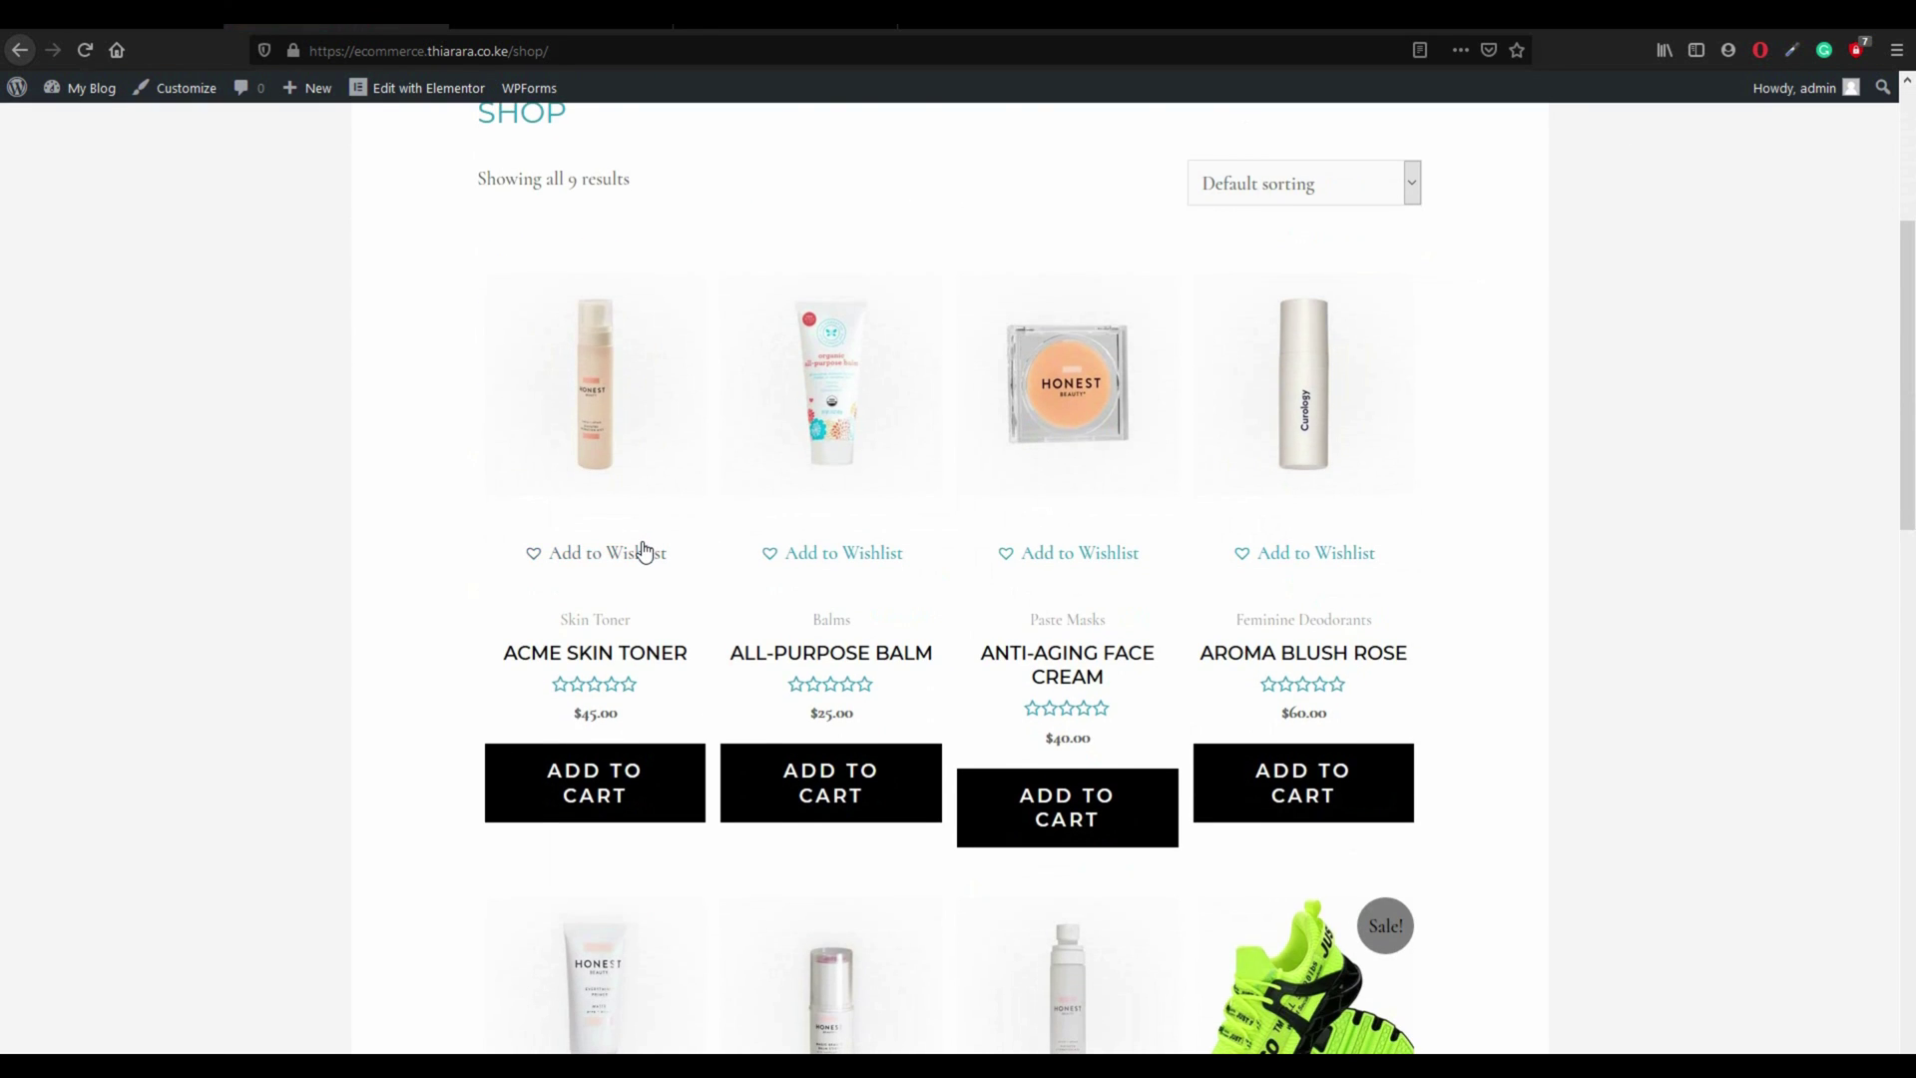
{"action": "scroll", "coordinate": [967, 602], "scroll_direction": "down", "scroll_amount": 5}
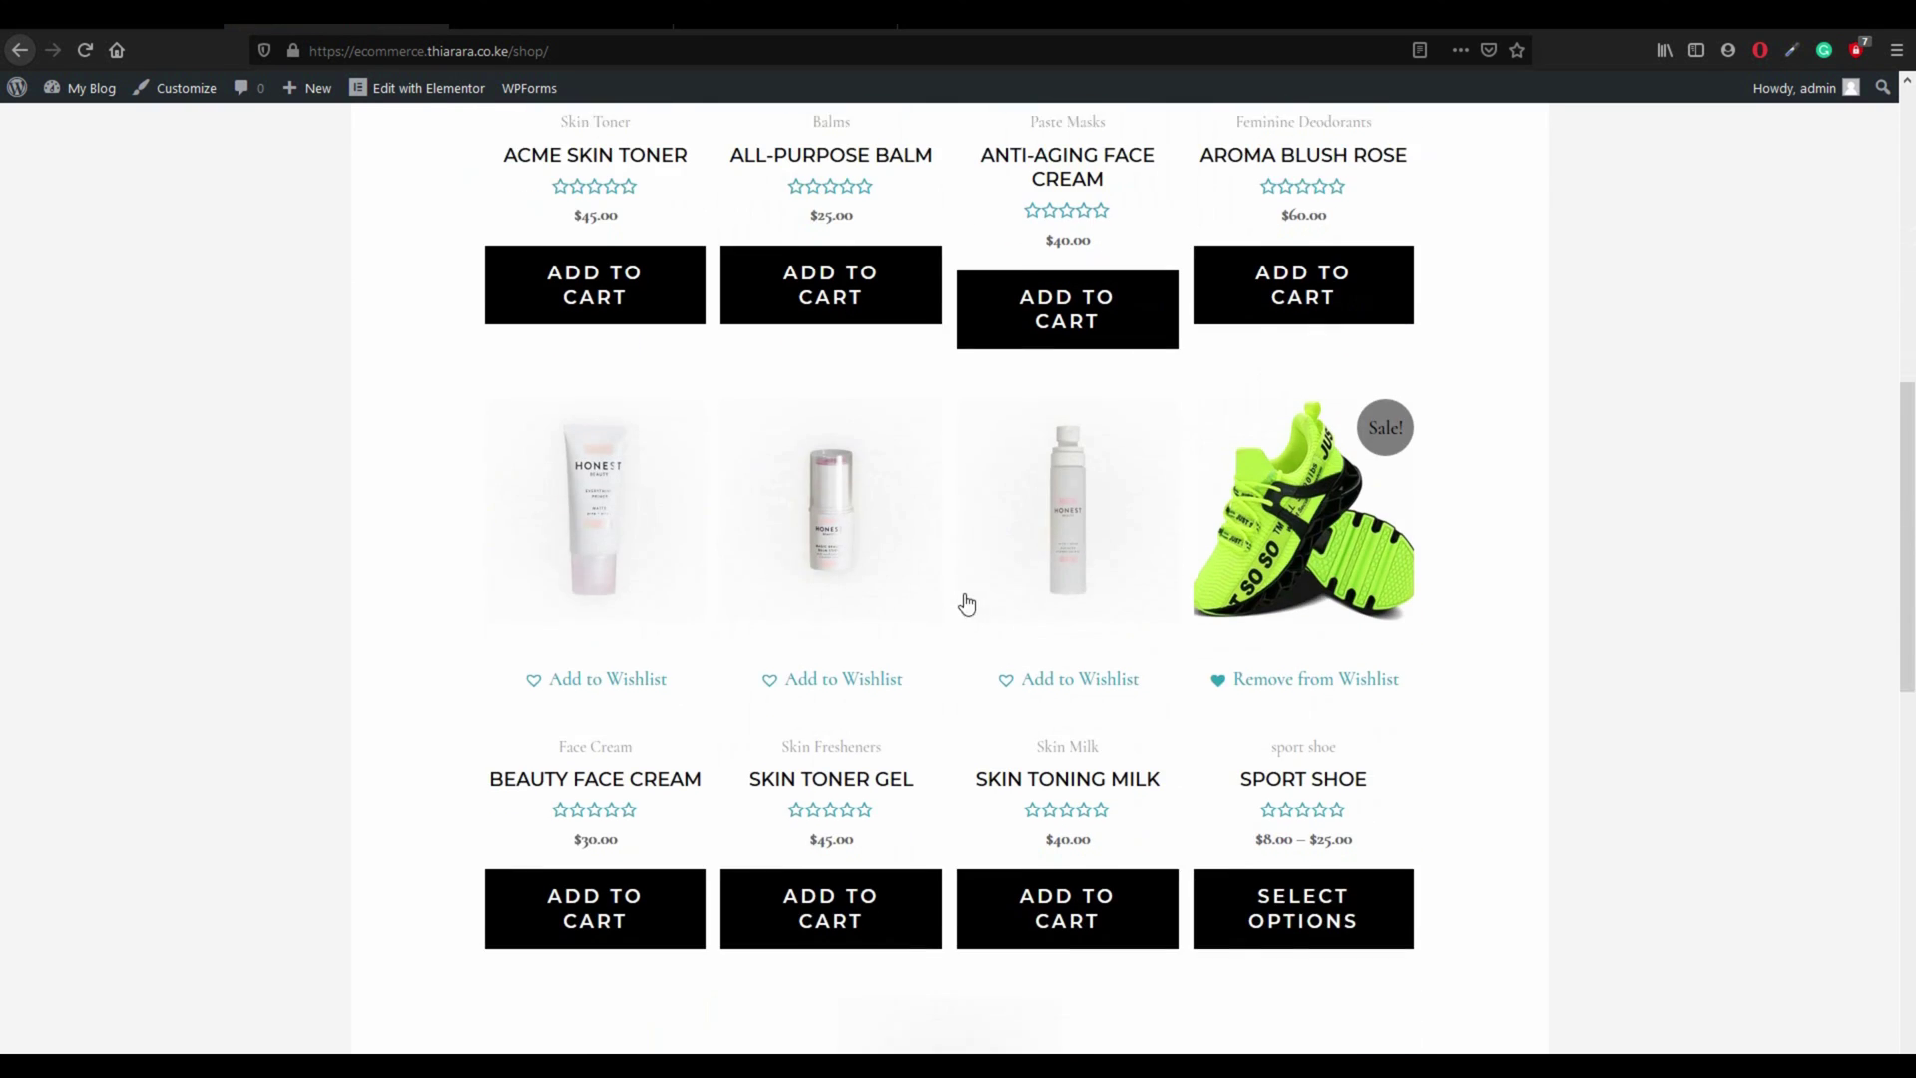
{"action": "scroll", "coordinate": [975, 603], "scroll_direction": "down", "scroll_amount": 1}
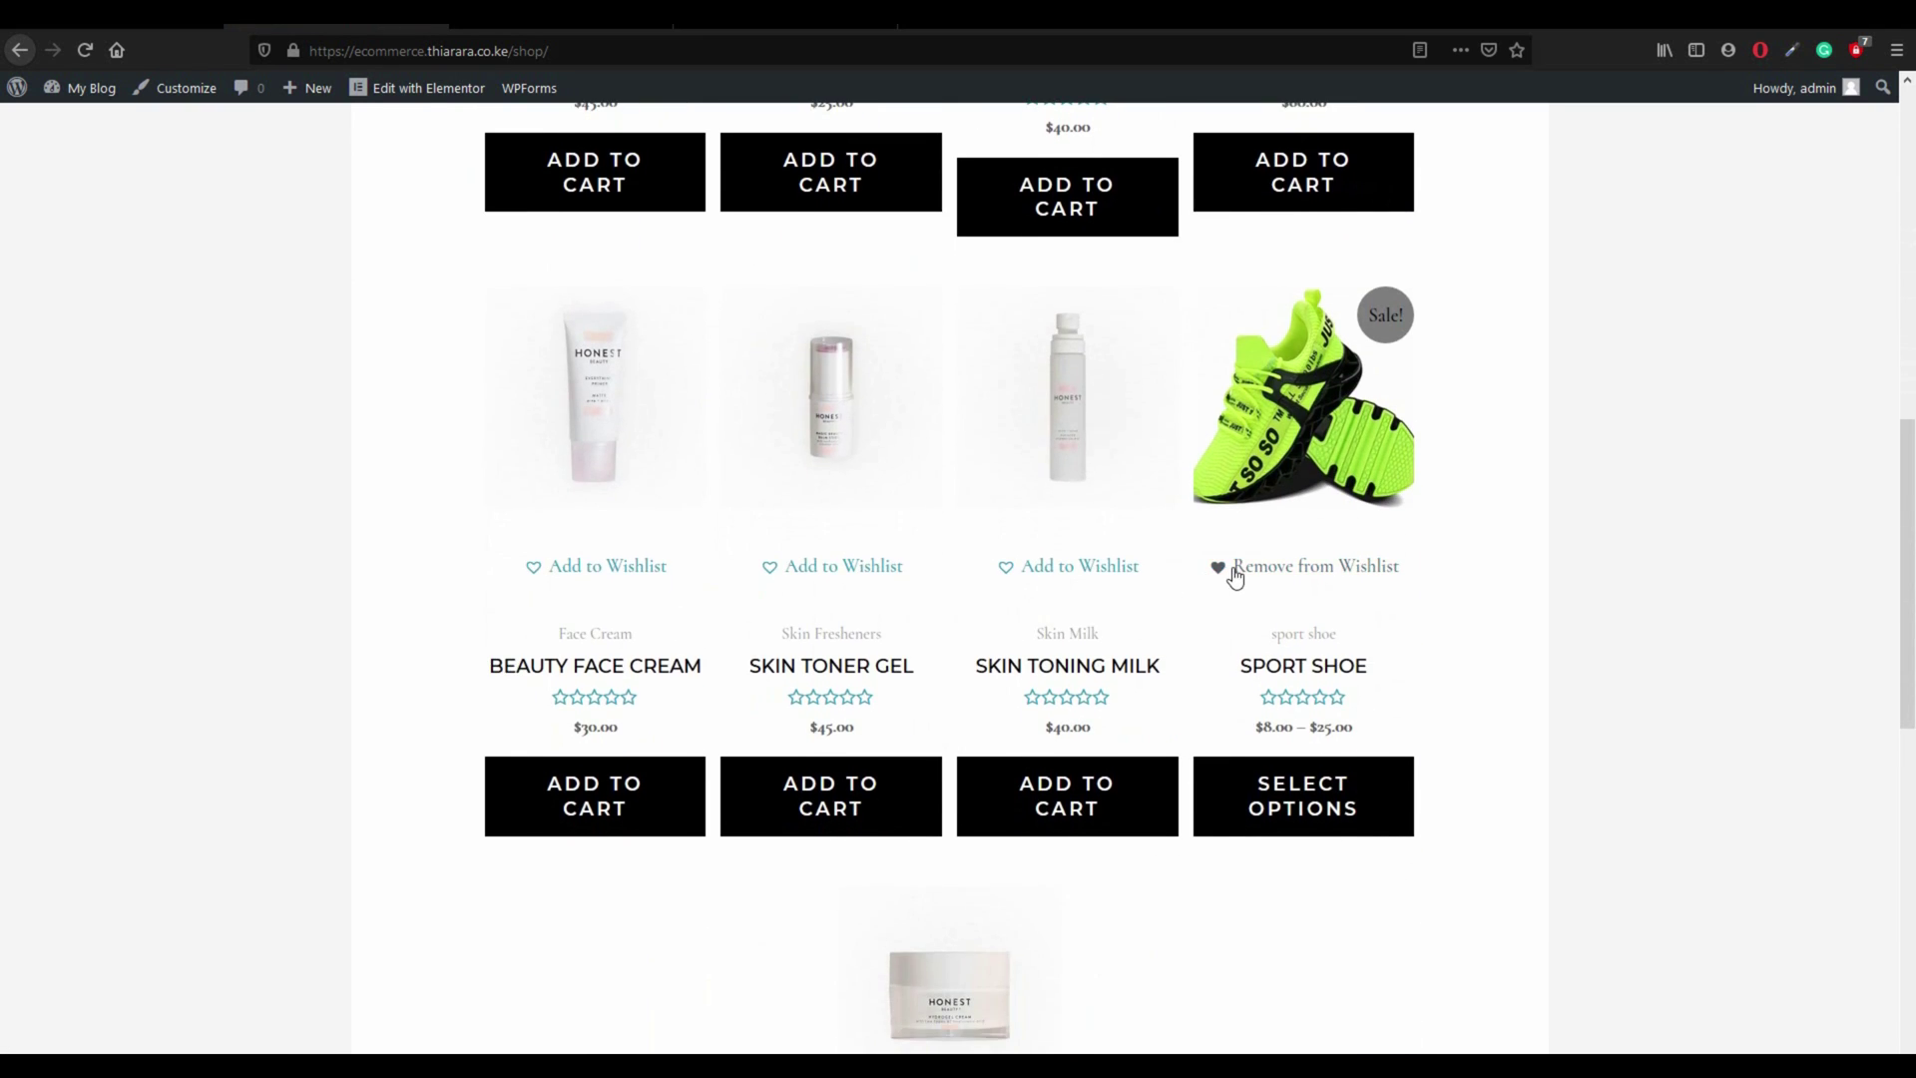
{"action": "left_click", "coordinate": [1237, 577]}
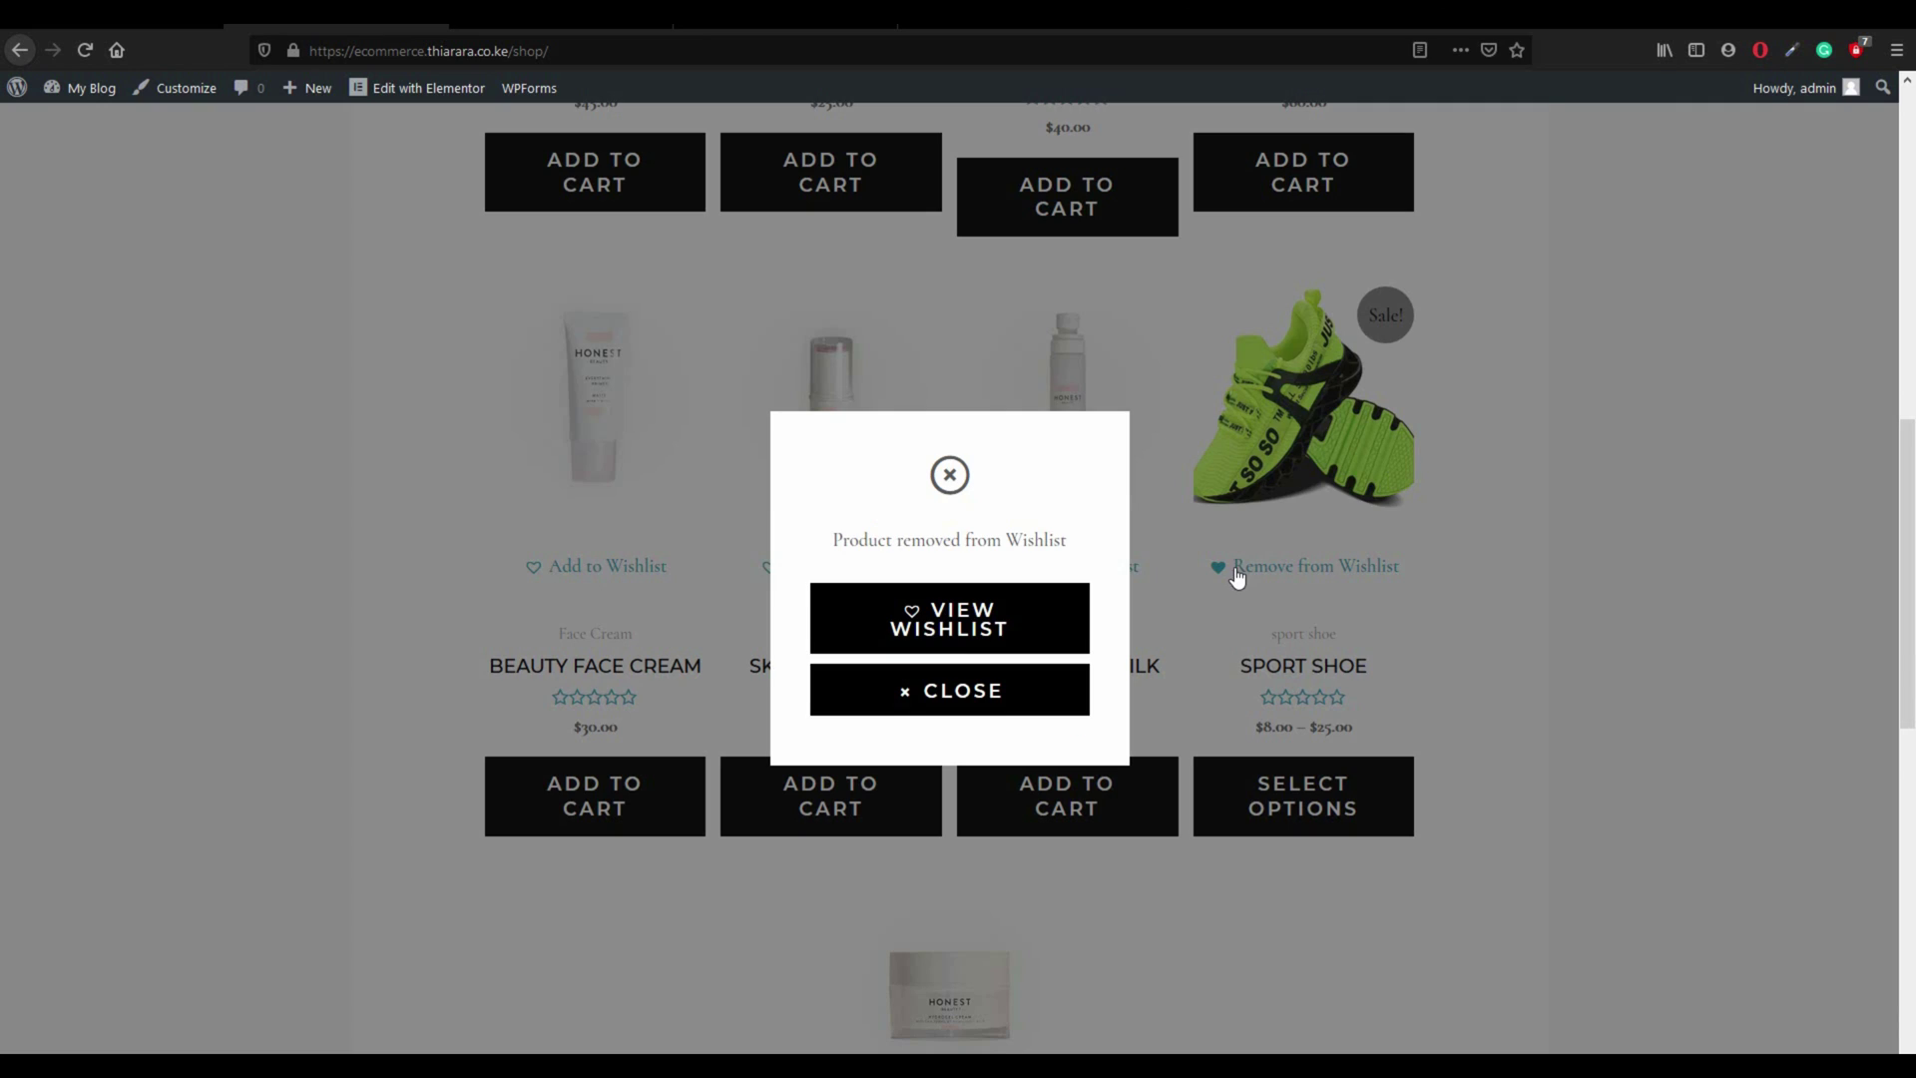
{"action": "left_click", "coordinate": [975, 696]}
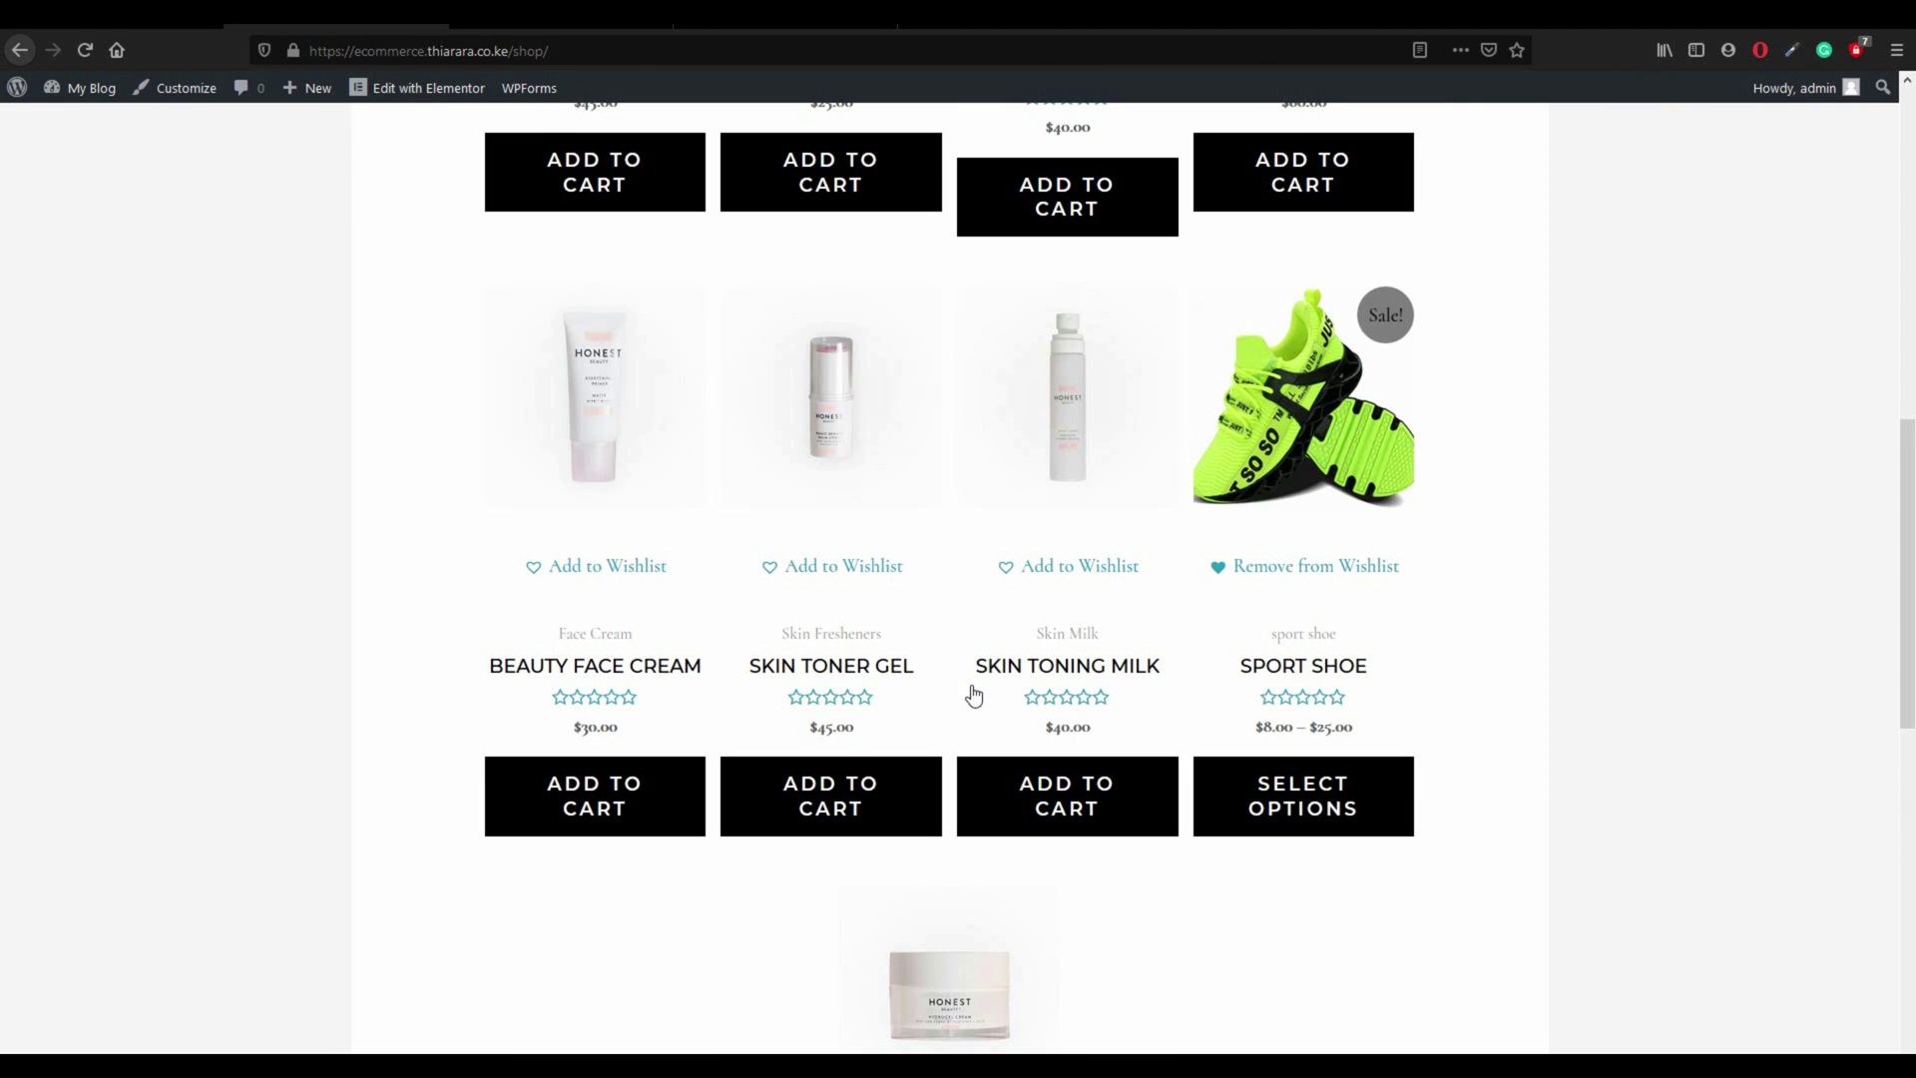